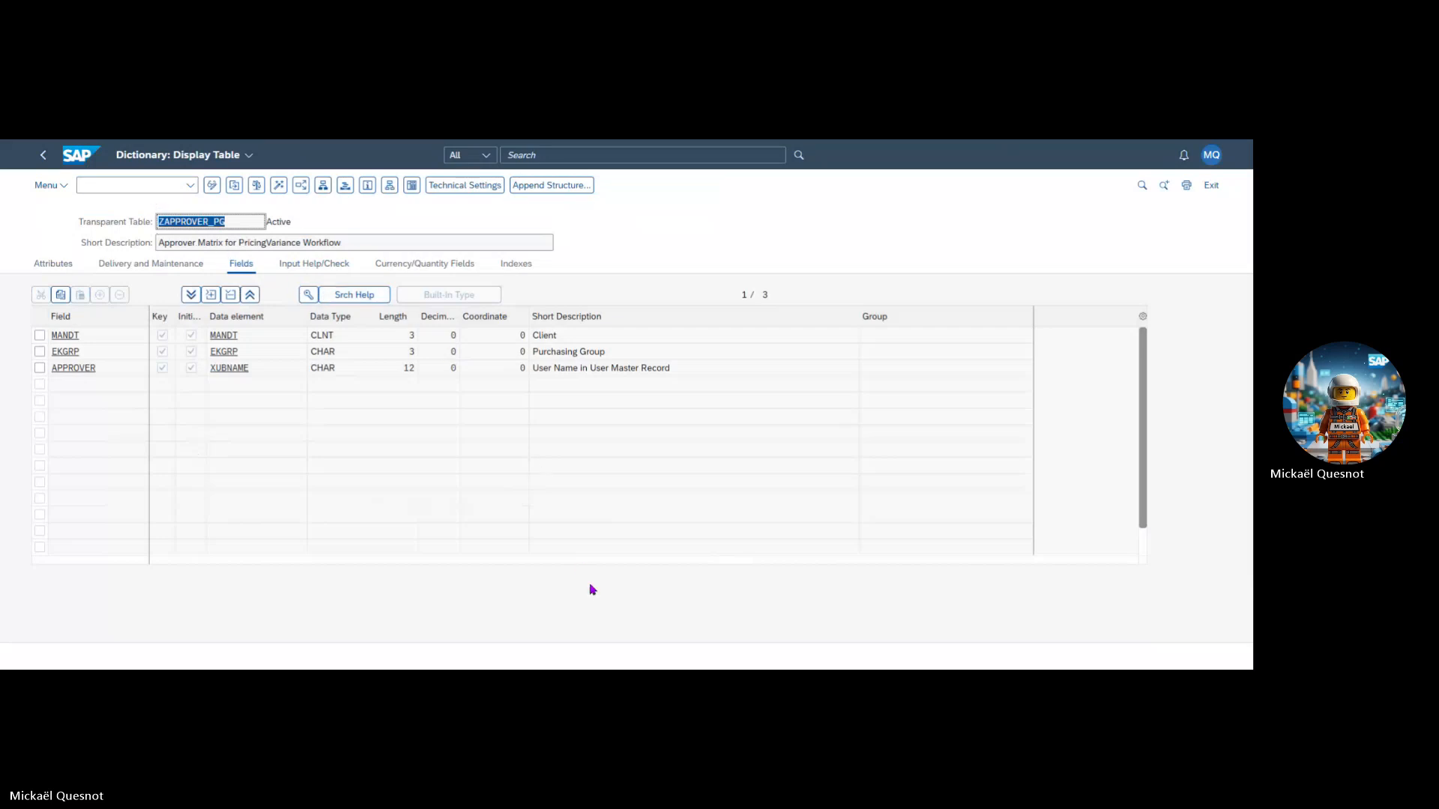
Step: Open transaction SE93 and start creating the transaction code ZAPPROVER_PG
{"action": "left_click", "coordinate": [147, 194]}
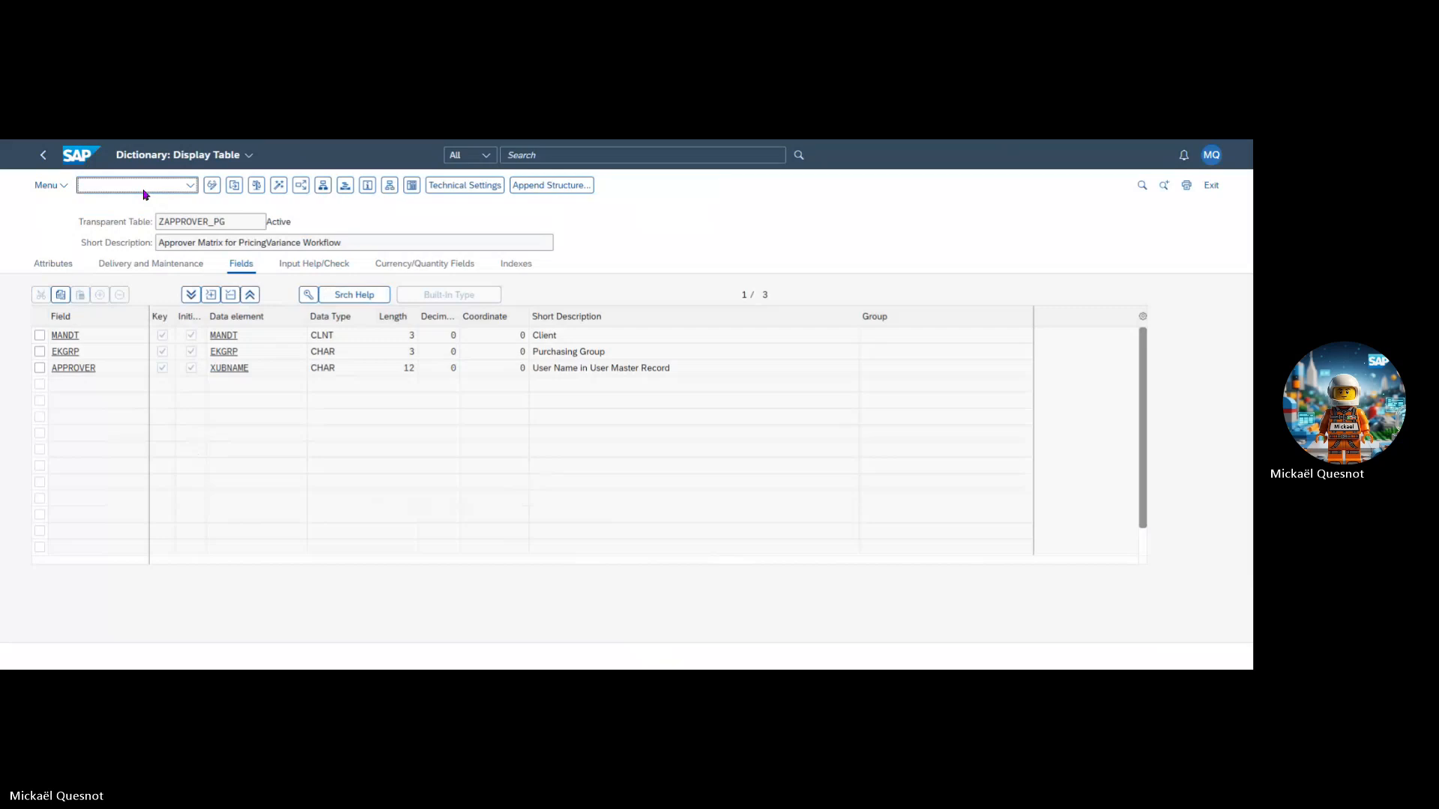
{"action": "type", "text": "/nse93"}
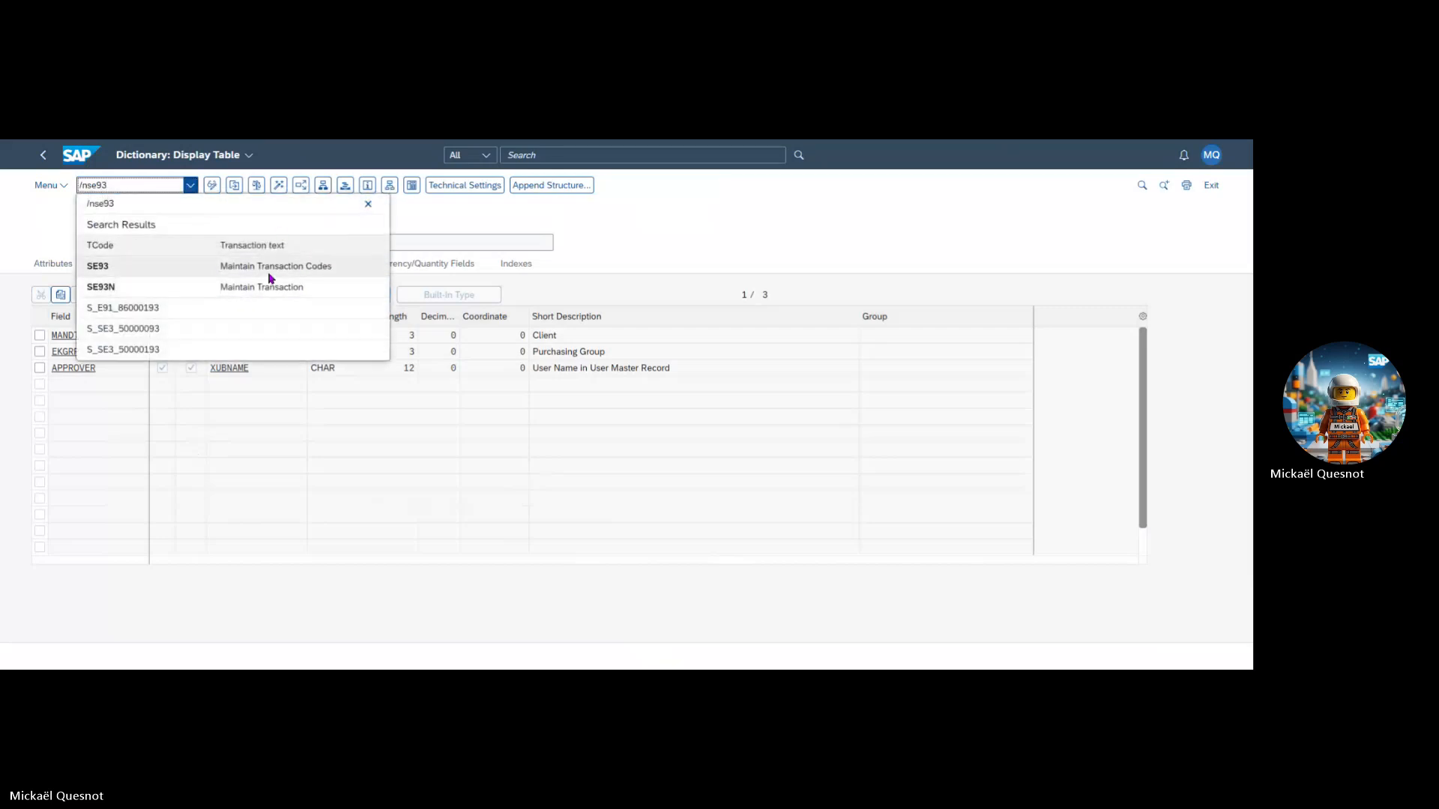
{"action": "key", "text": "Return"}
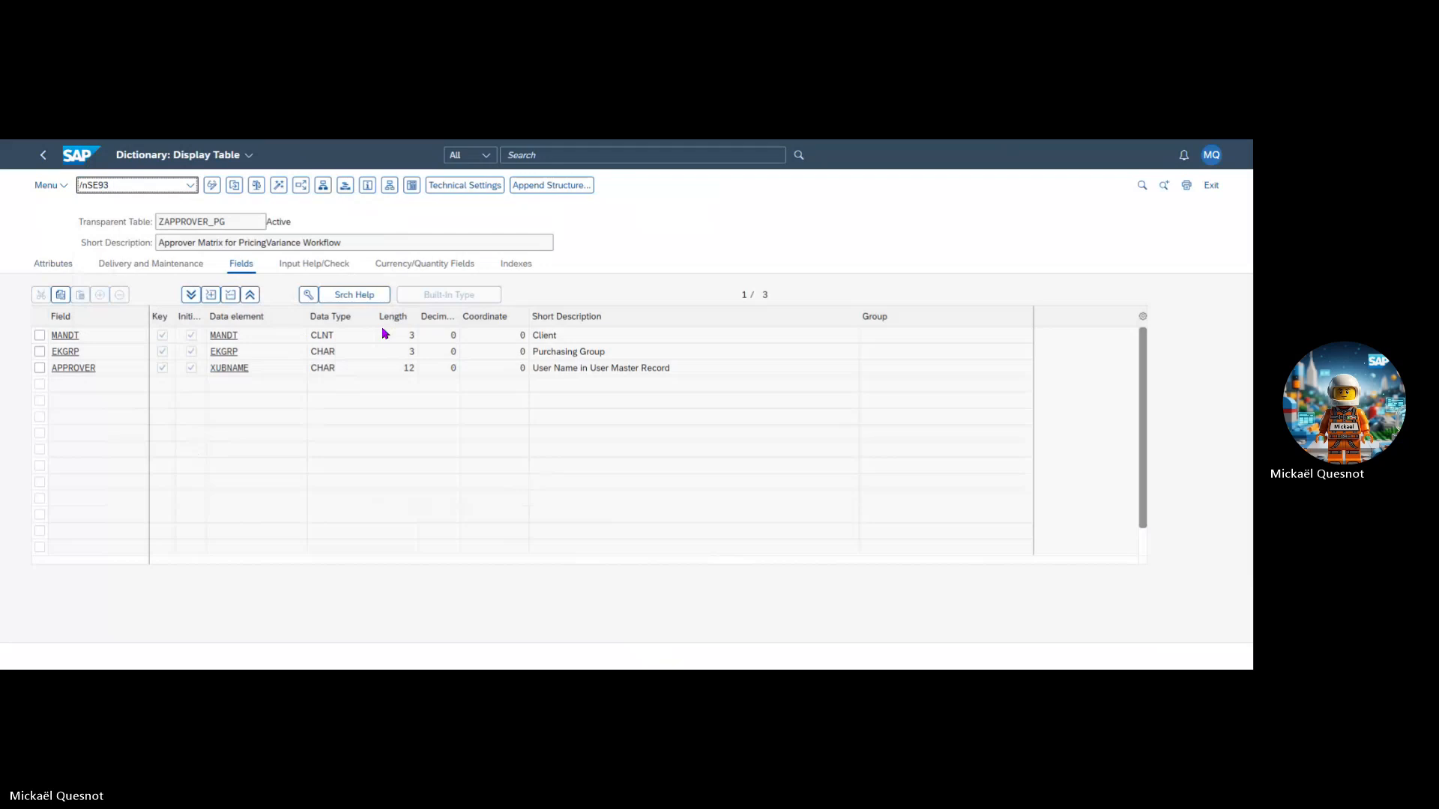
{"action": "type", "text": "ZAPPROVER_PG"}
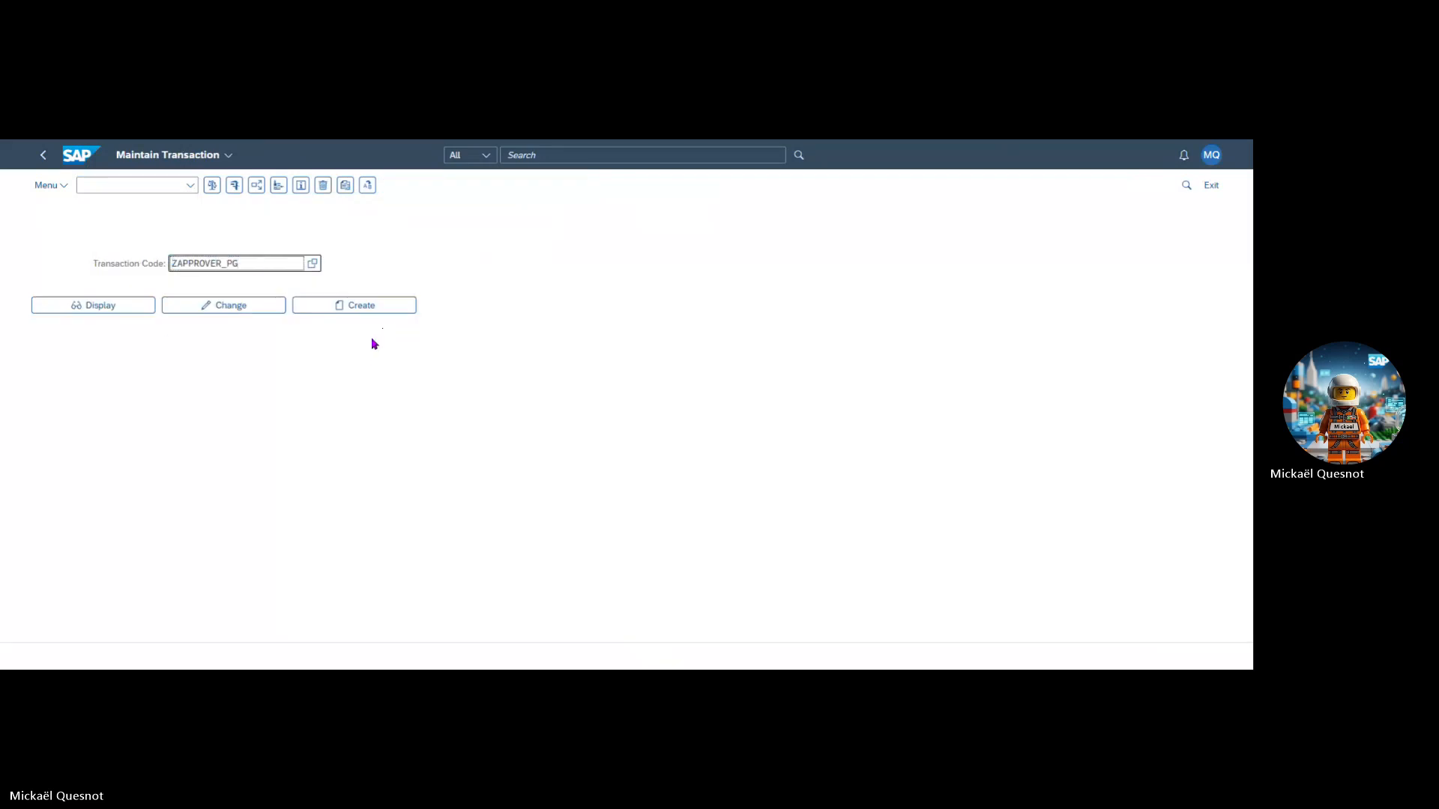
{"action": "left_click", "coordinate": [408, 308]}
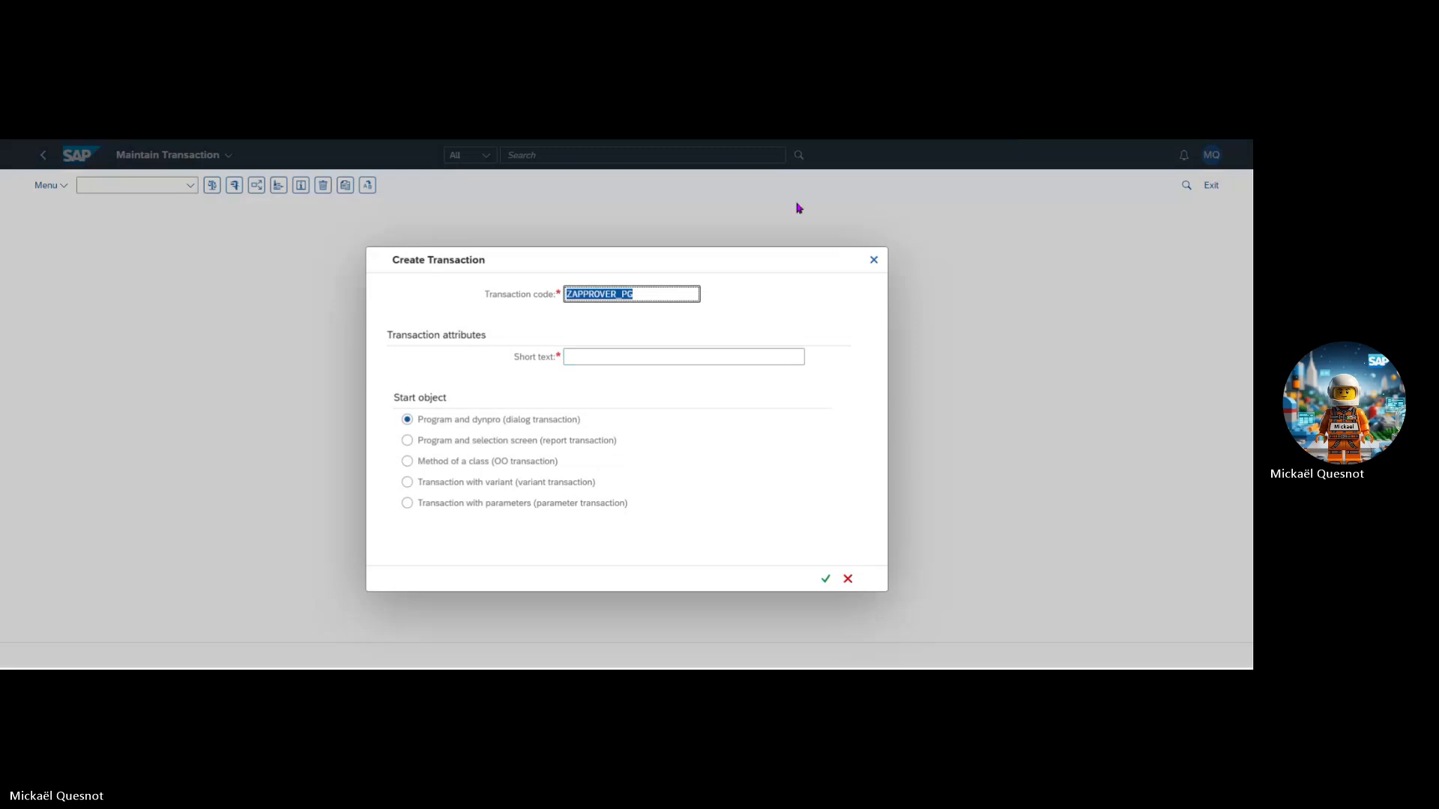
Step: Give the new transaction the short text "Approver Matrix for PricingVariance" and create it as a transaction with parameters
{"action": "left_click", "coordinate": [598, 357]}
{"action": "type", "text": "Approver Matrix for PricingVariance"}
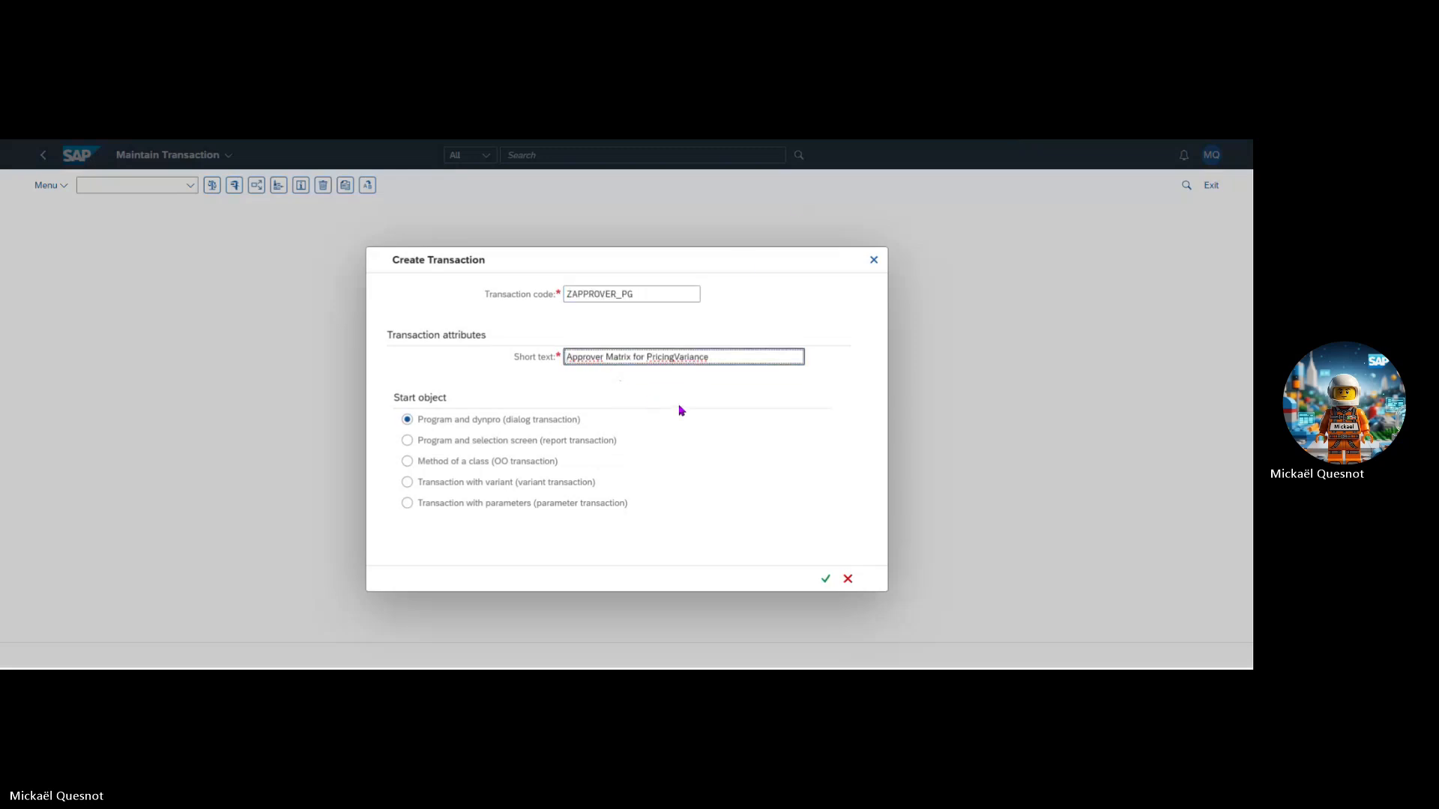
{"action": "left_click", "coordinate": [507, 512]}
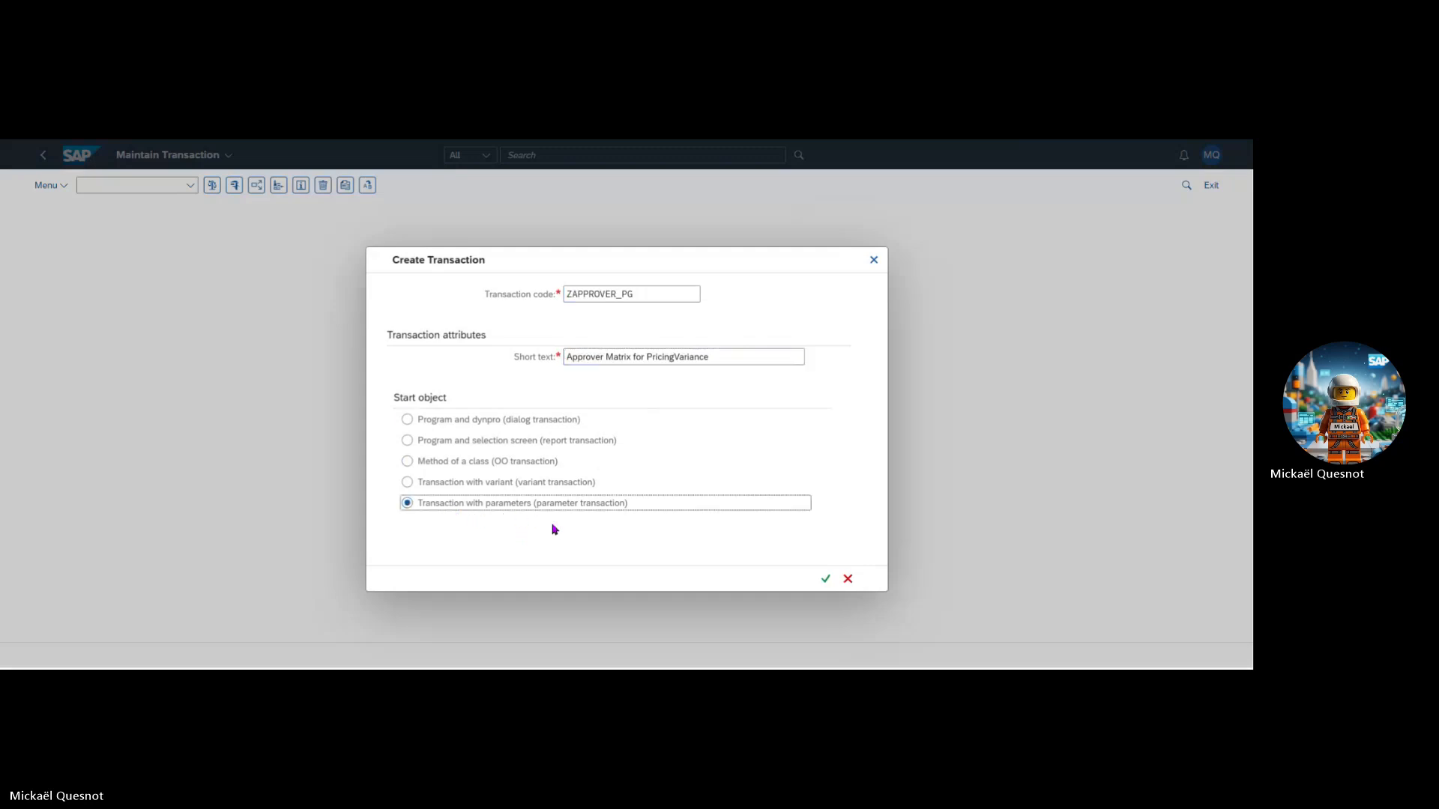
{"action": "left_click", "coordinate": [824, 581]}
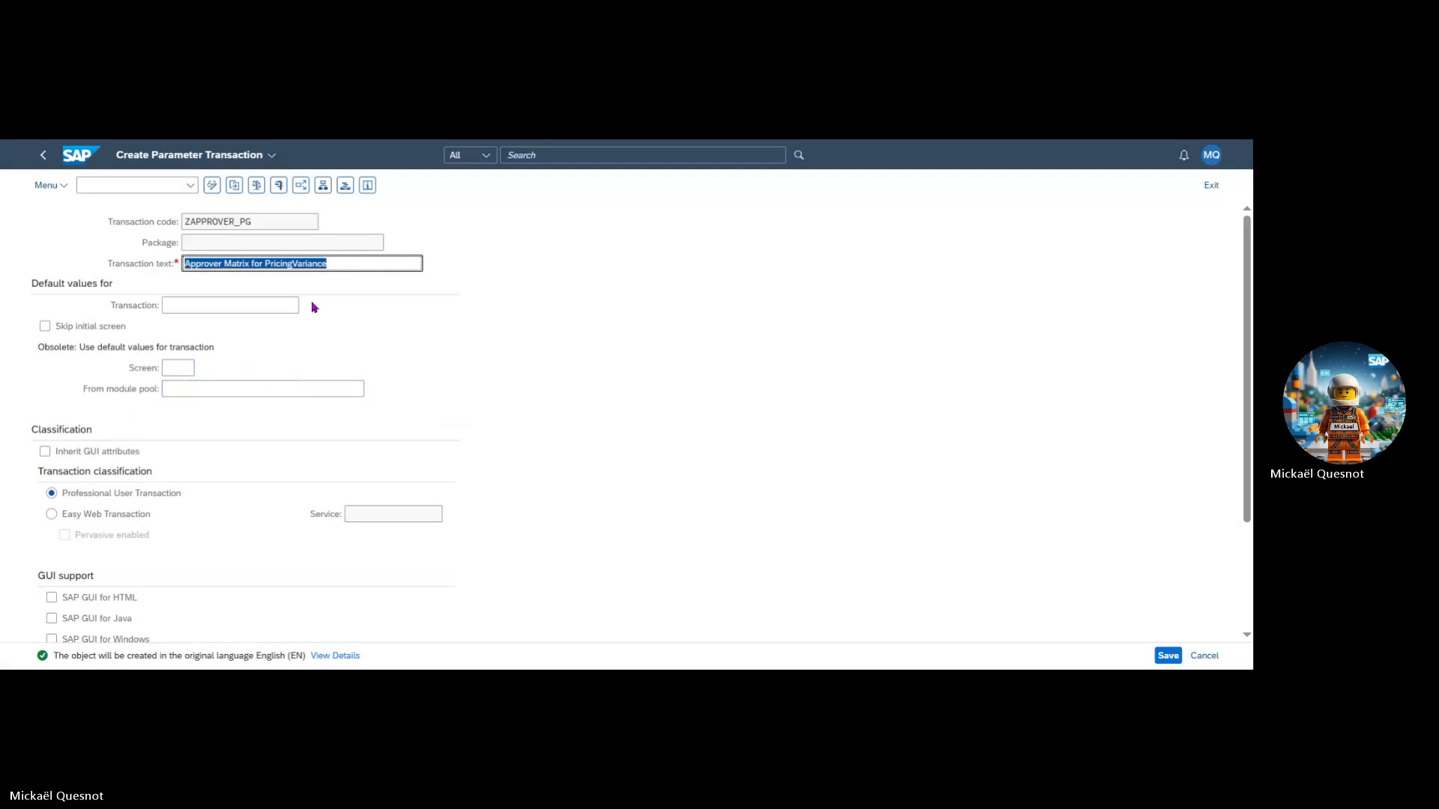
Step: Enable GUI support for SAP GUI for HTML, Java and Windows in the parameter transaction
{"action": "scroll", "coordinate": [266, 466], "scroll_direction": "down", "scroll_amount": 1}
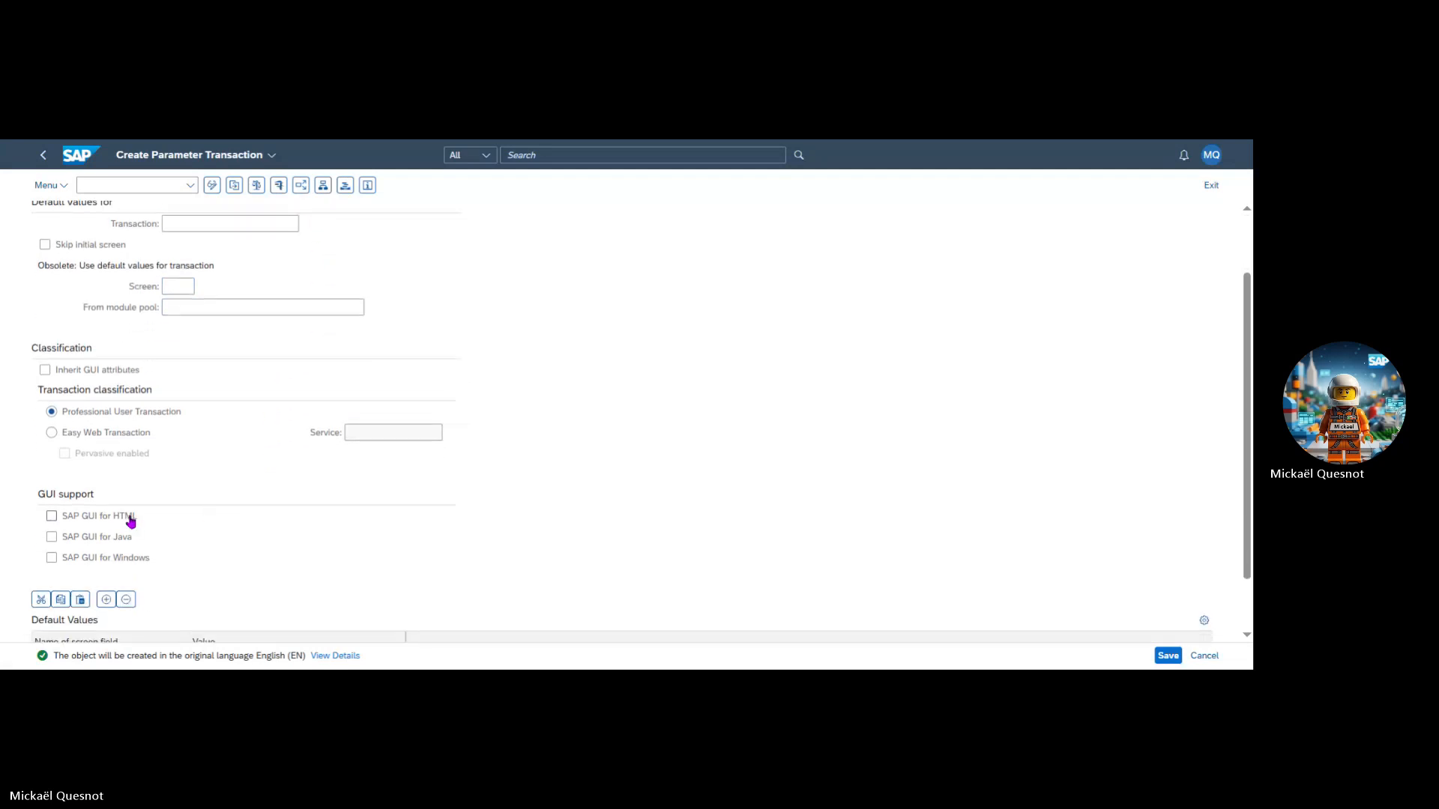
{"action": "left_click", "coordinate": [128, 517]}
{"action": "left_click", "coordinate": [125, 540]}
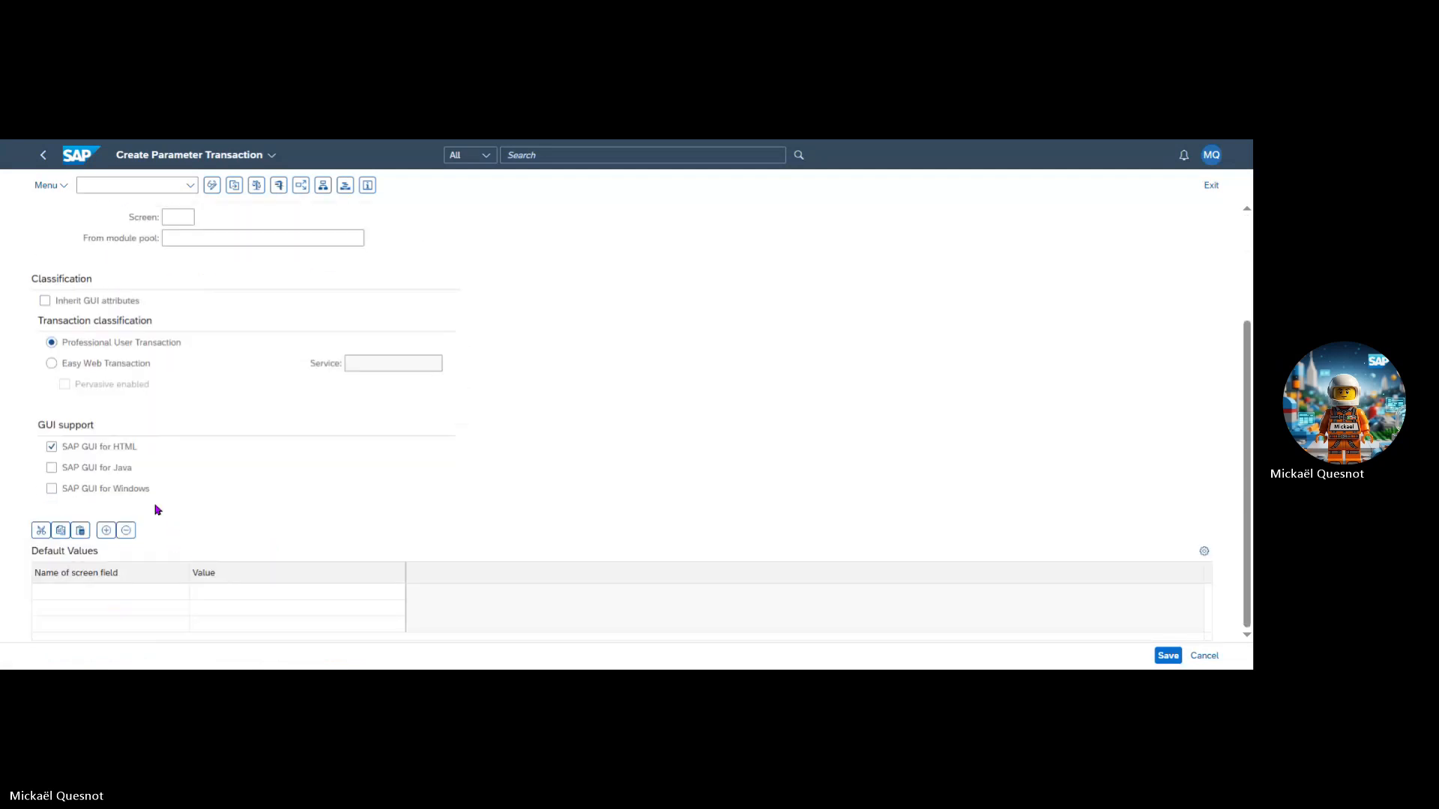
{"action": "left_click", "coordinate": [122, 491]}
Step: Set SM31 as the transaction for the default values and have its initial screen skipped
{"action": "scroll", "coordinate": [166, 377], "scroll_direction": "up", "scroll_amount": 2}
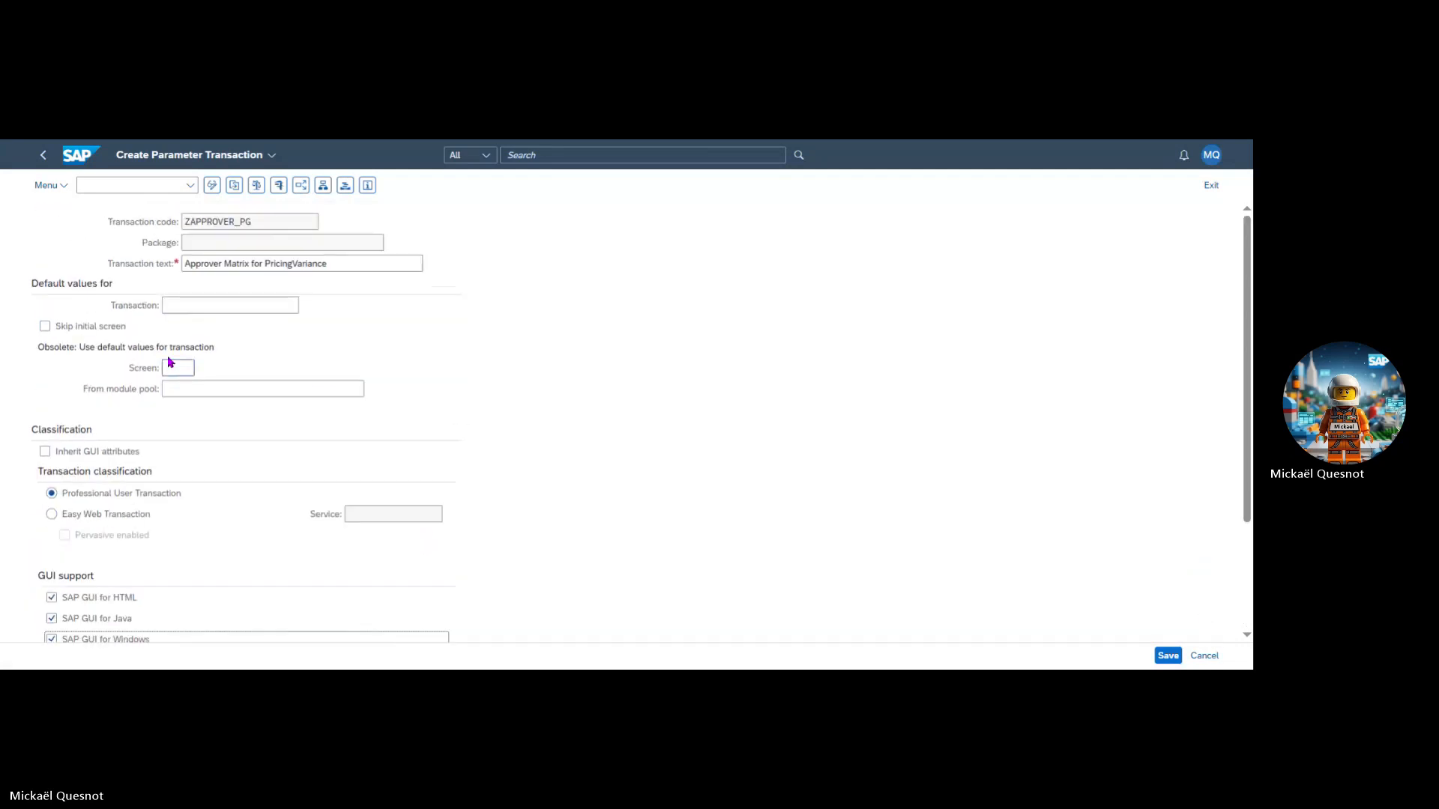
{"action": "left_click", "coordinate": [186, 306]}
{"action": "type", "text": "SM31"}
{"action": "left_click", "coordinate": [111, 327]}
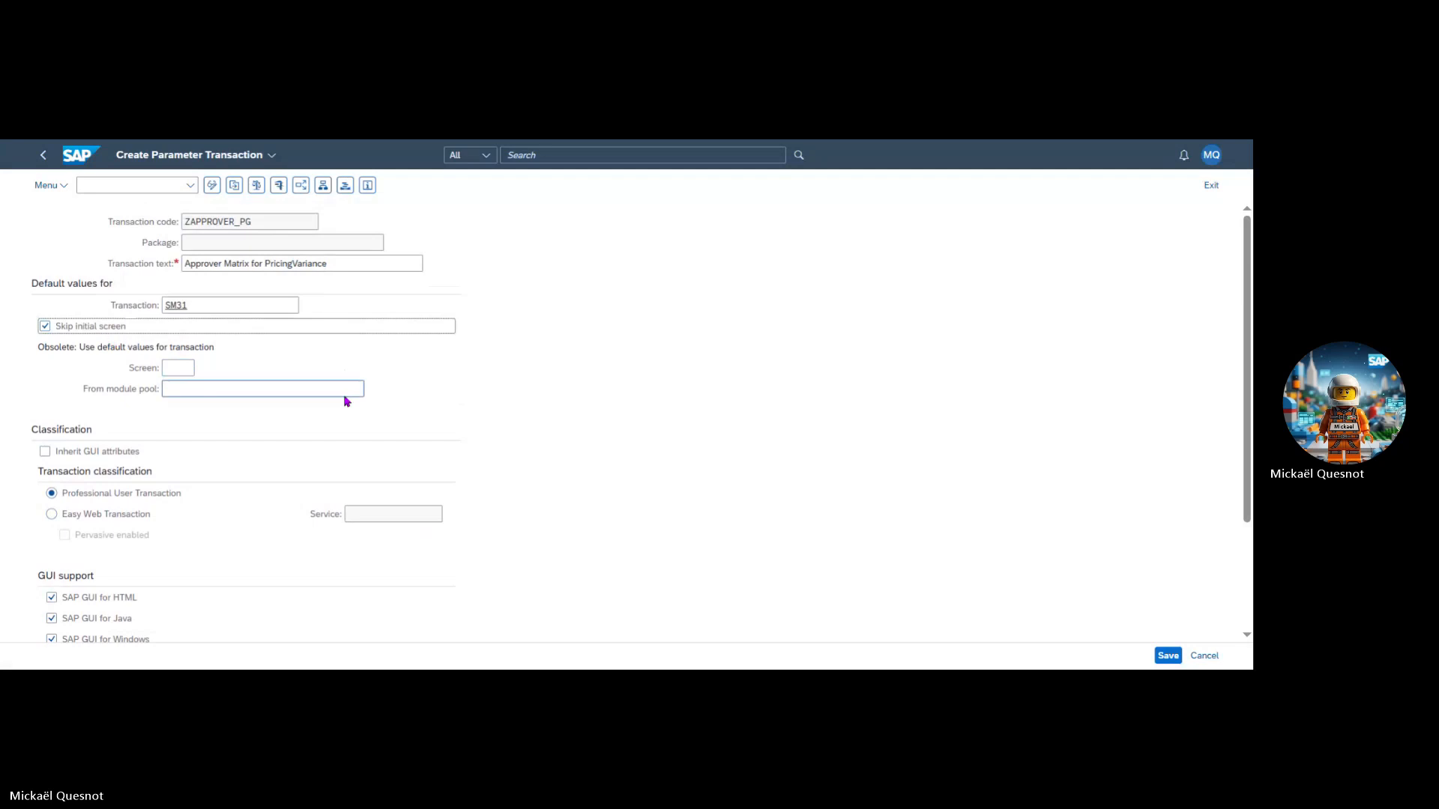
Step: Save the parameter transaction in package ZMMIV, found among the Z*MM* packages, and accept the proposed workbench request
{"action": "scroll", "coordinate": [451, 425], "scroll_direction": "down", "scroll_amount": 2}
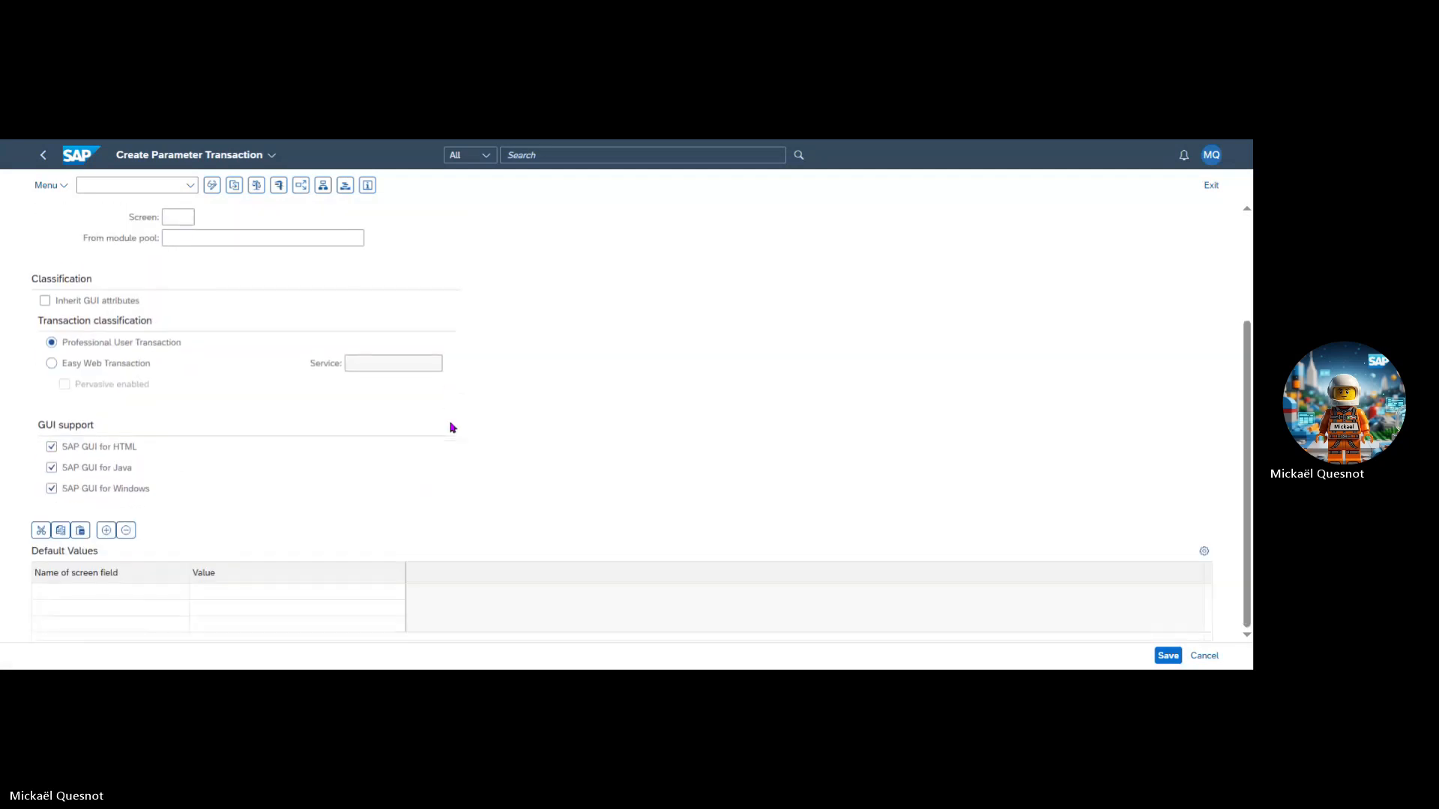
{"action": "left_click", "coordinate": [1167, 656]}
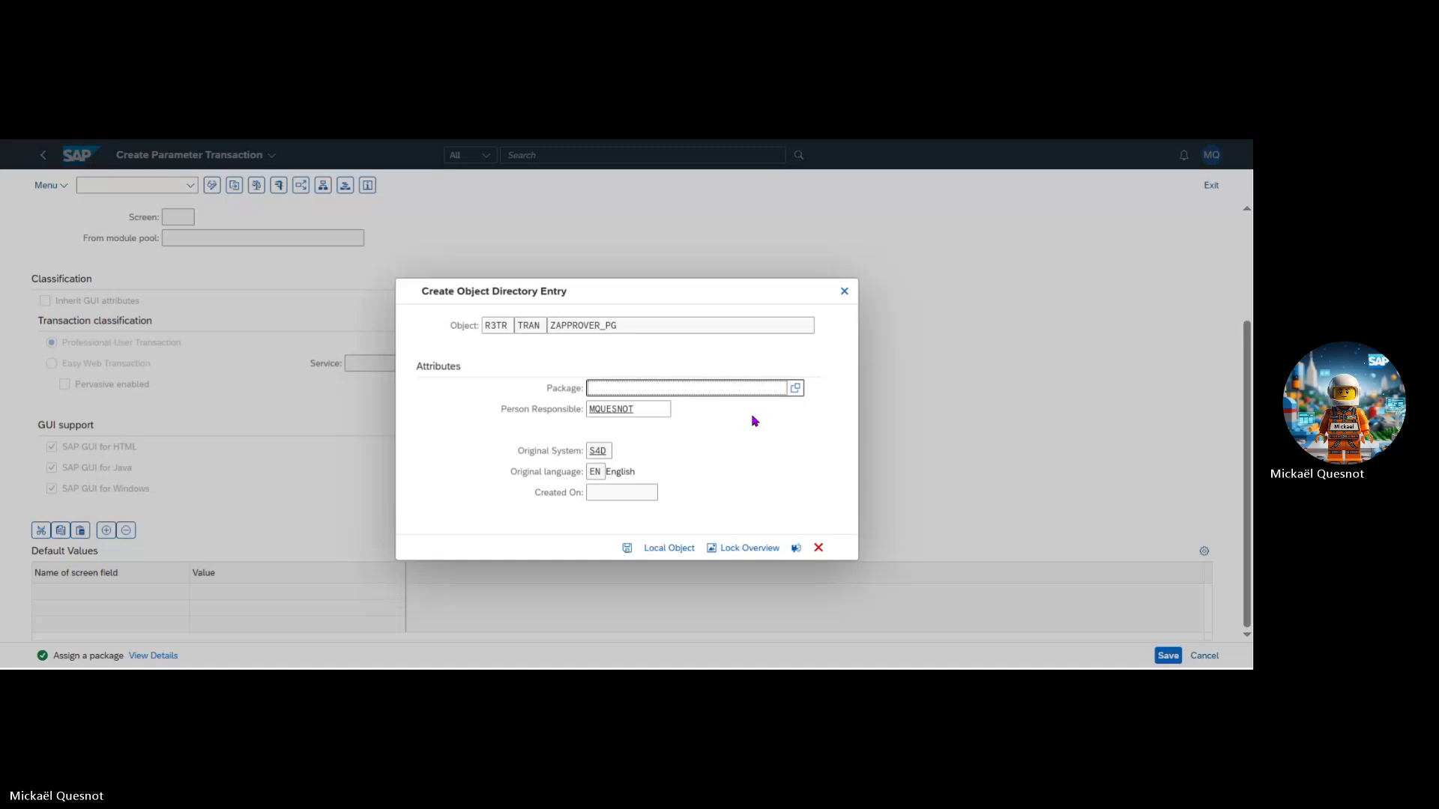
{"action": "type", "text": "Z**"}
{"action": "left_click", "coordinate": [795, 387]}
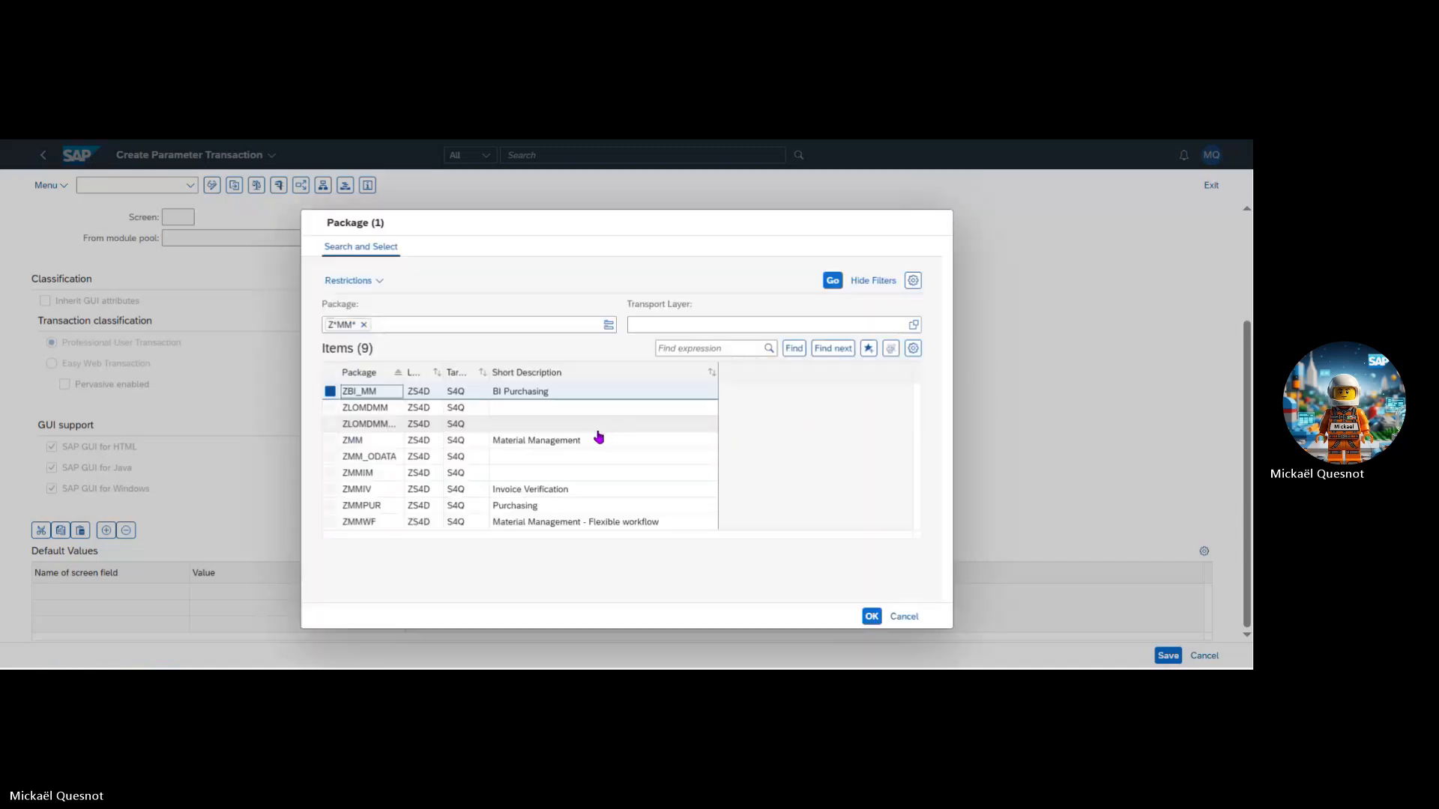
{"action": "double_click", "coordinate": [358, 488]}
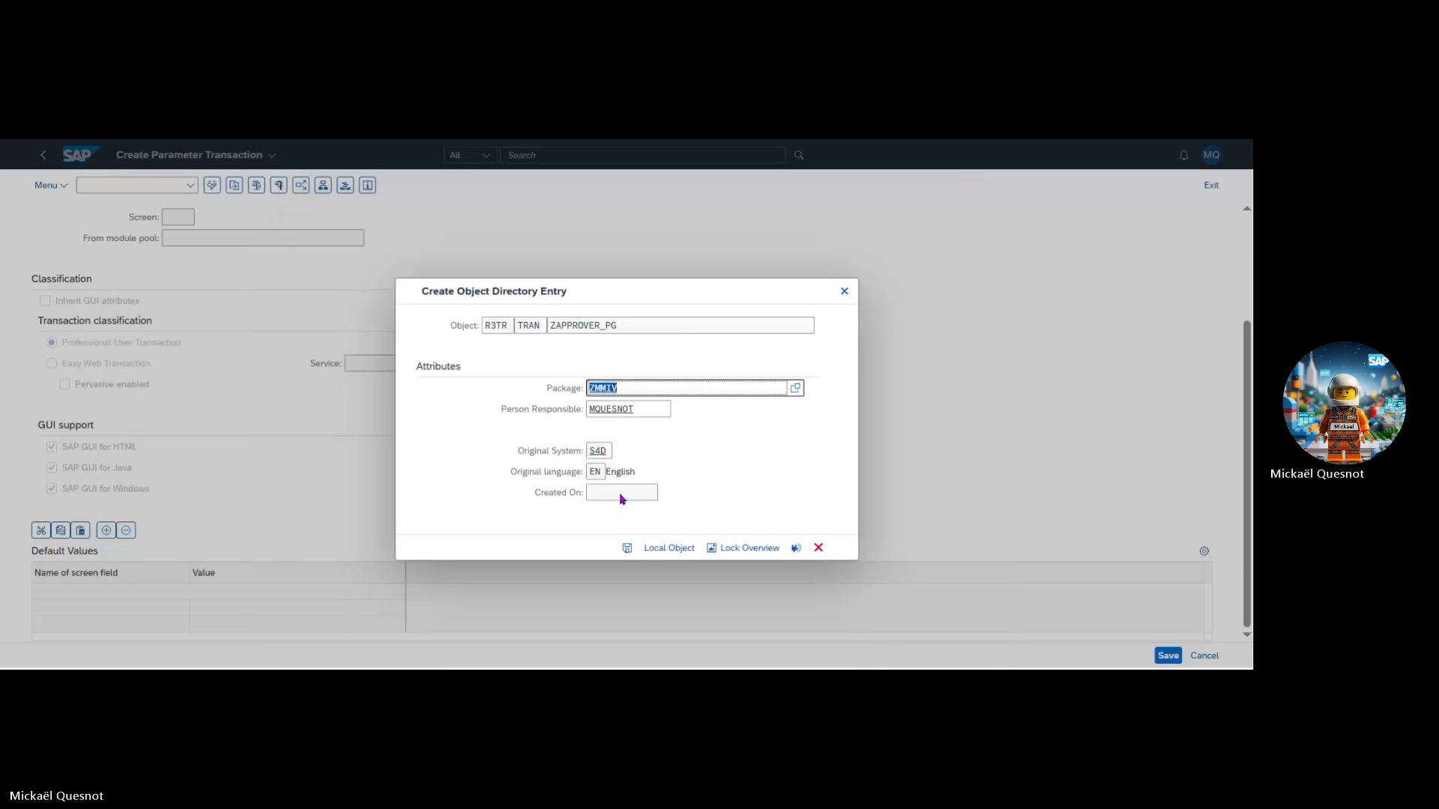
{"action": "left_click", "coordinate": [628, 549]}
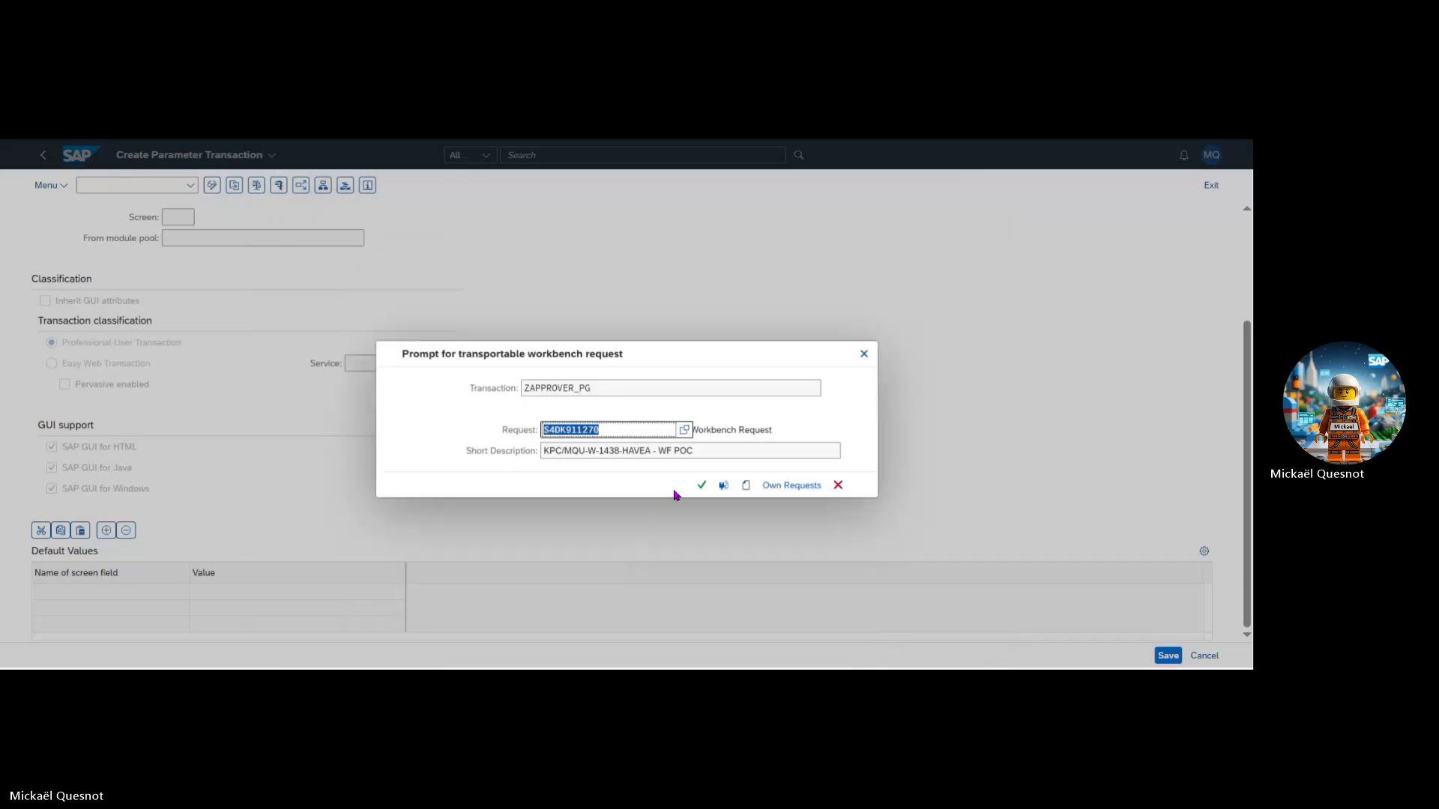
{"action": "left_click", "coordinate": [701, 485]}
Step: Add the default value VIEWNAME with the transaction code ZAPPROVER_PG as its value
{"action": "scroll", "coordinate": [520, 469], "scroll_direction": "down", "scroll_amount": 4}
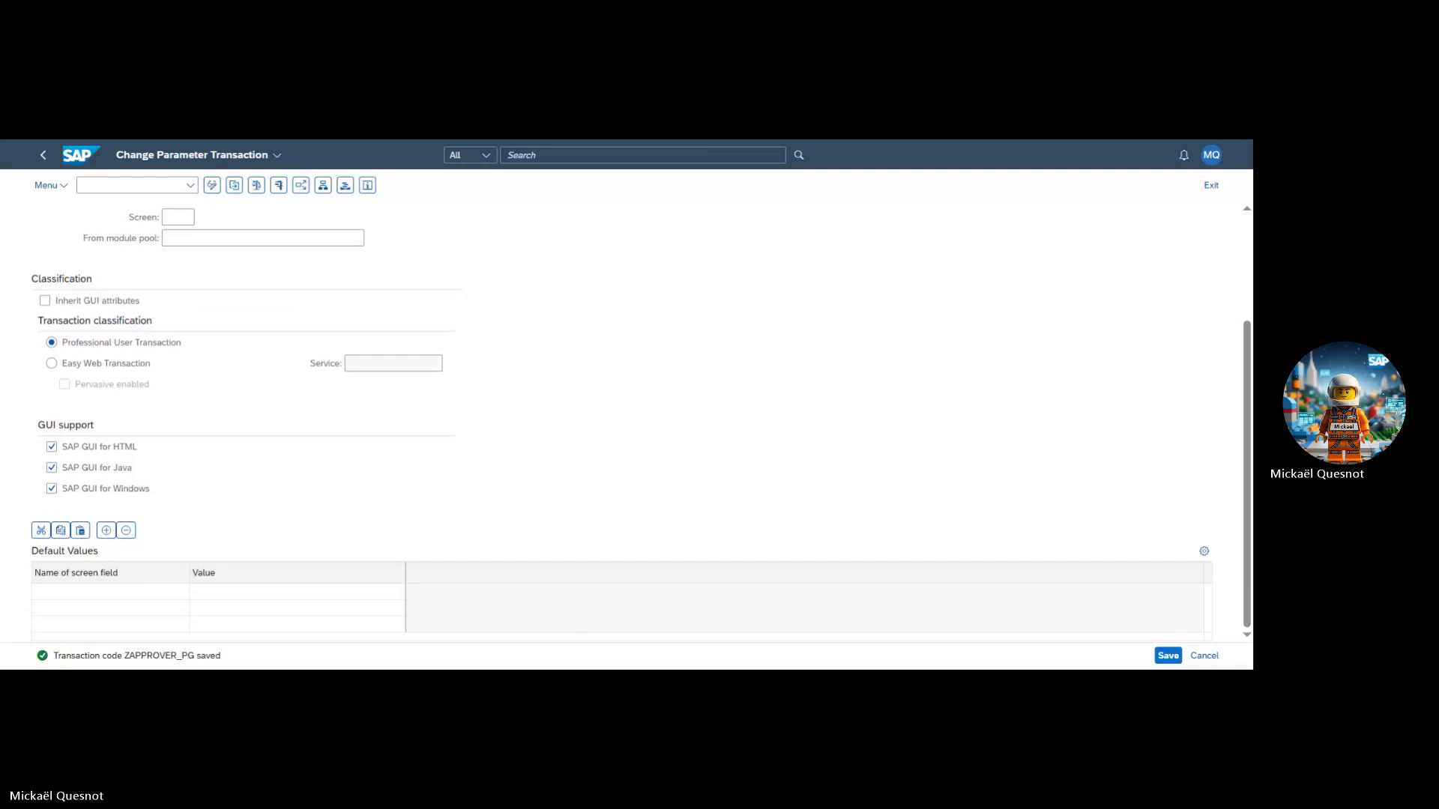
{"action": "left_click", "coordinate": [148, 592]}
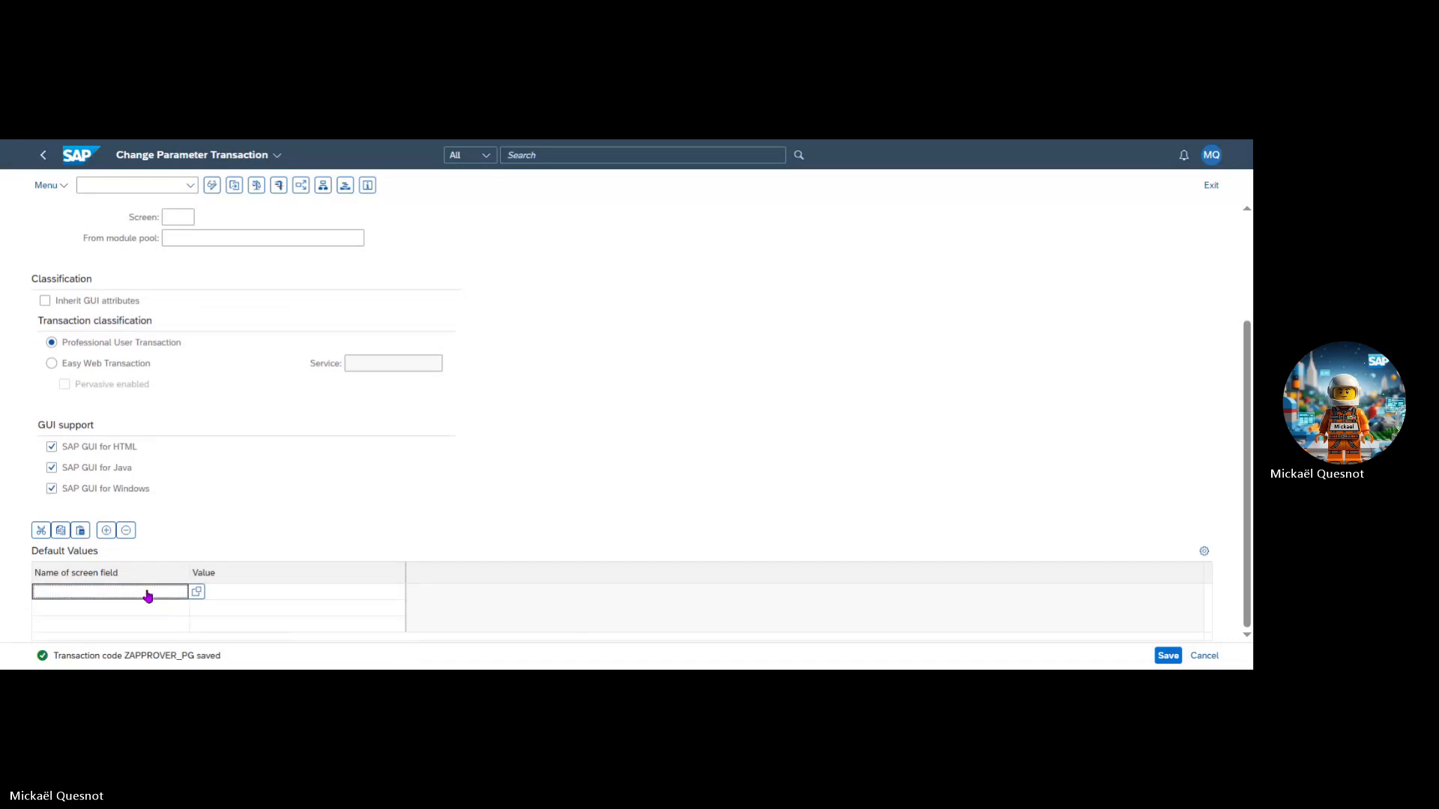
{"action": "type", "text": "VIEWNAME"}
{"action": "scroll", "coordinate": [282, 337], "scroll_direction": "up", "scroll_amount": 3}
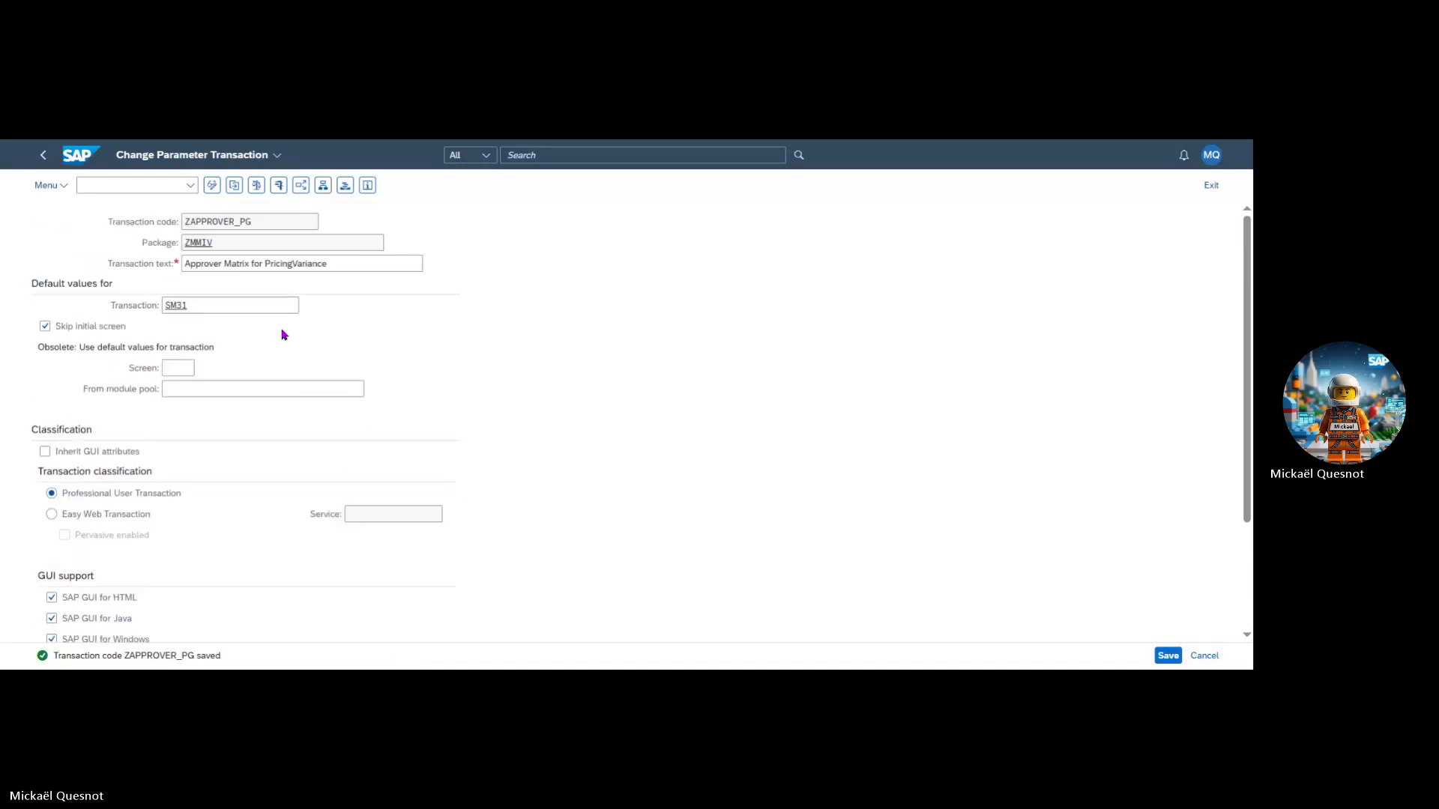
{"action": "left_click_drag", "start_coordinate": [283, 224], "coordinate": [172, 234]}
{"action": "key", "text": "ctrl+c"}
{"action": "scroll", "coordinate": [405, 502], "scroll_direction": "down", "scroll_amount": 4}
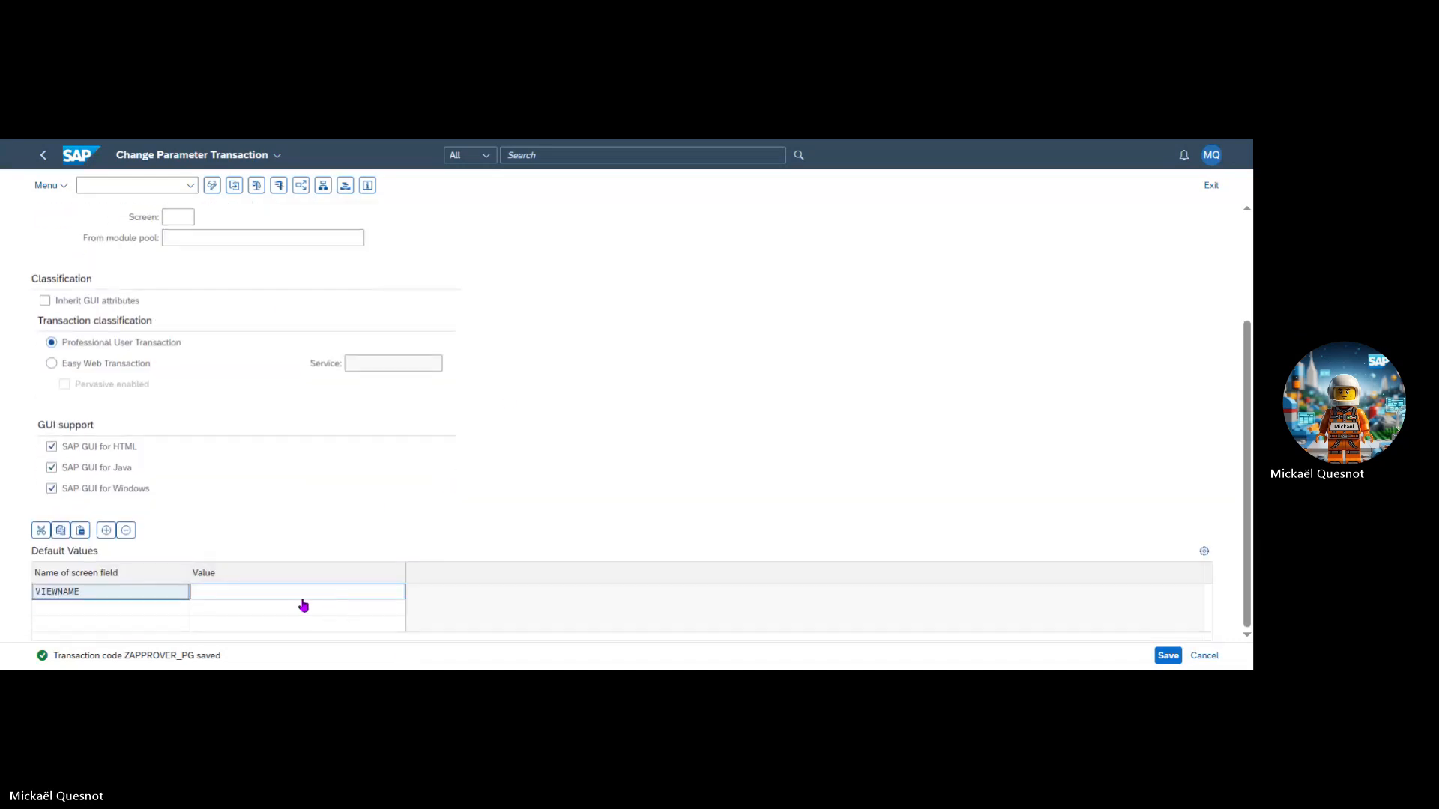
{"action": "left_click", "coordinate": [337, 592]}
{"action": "key", "text": "ctrl+v"}
{"action": "key", "text": "Return"}
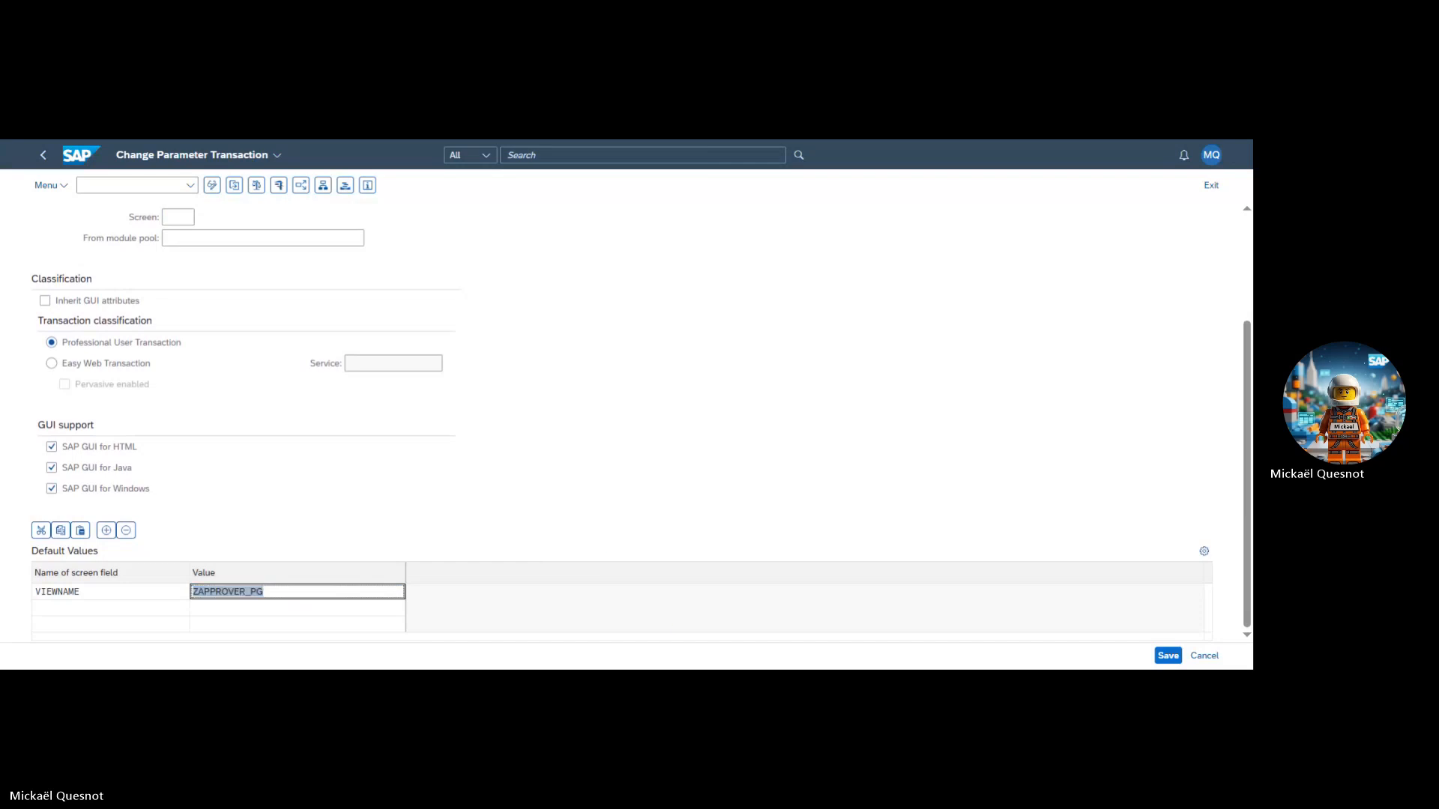
Step: Add a second default value UPDATE set to X and save the parameter transaction
{"action": "left_click", "coordinate": [139, 614]}
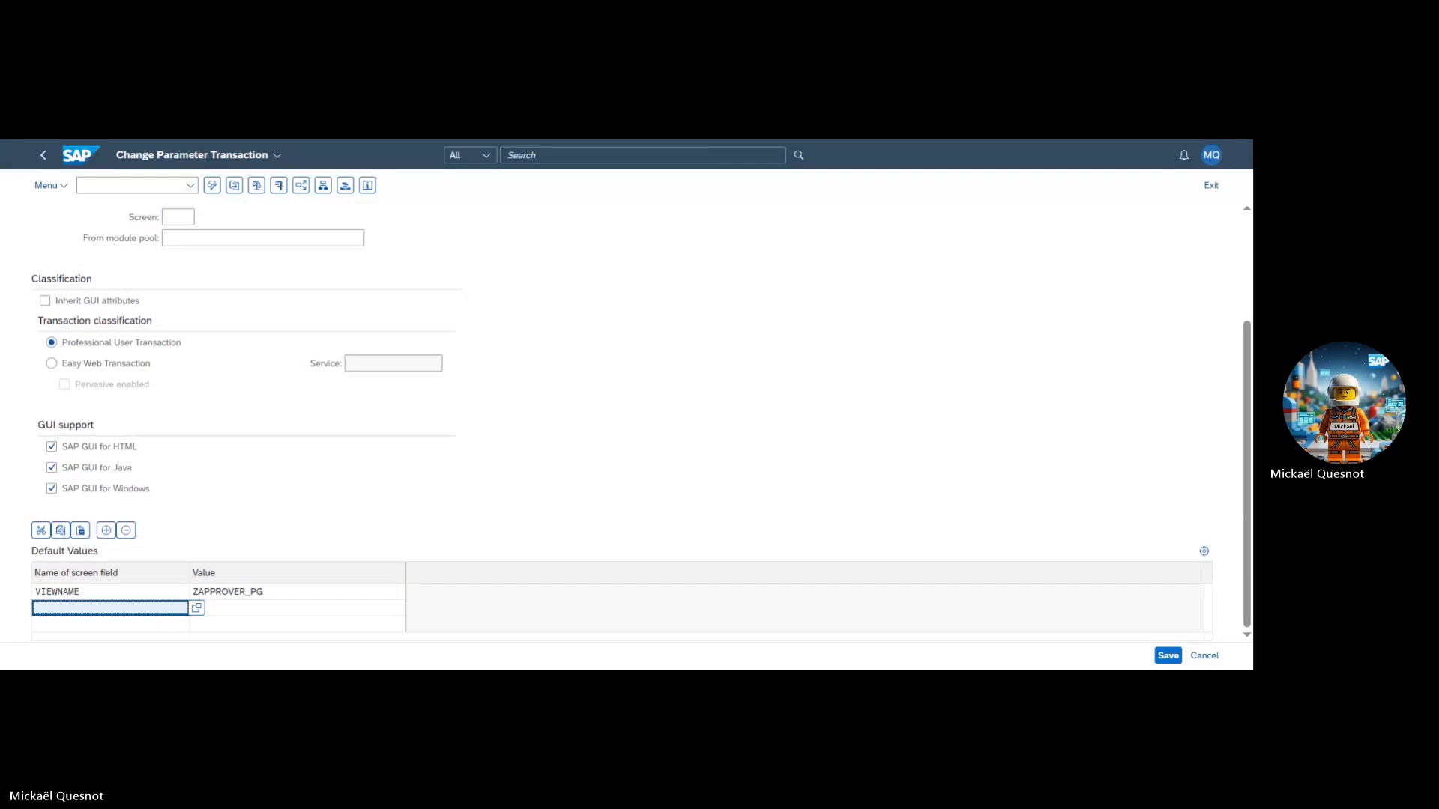
{"action": "type", "text": "update"}
{"action": "key", "text": "Tab"}
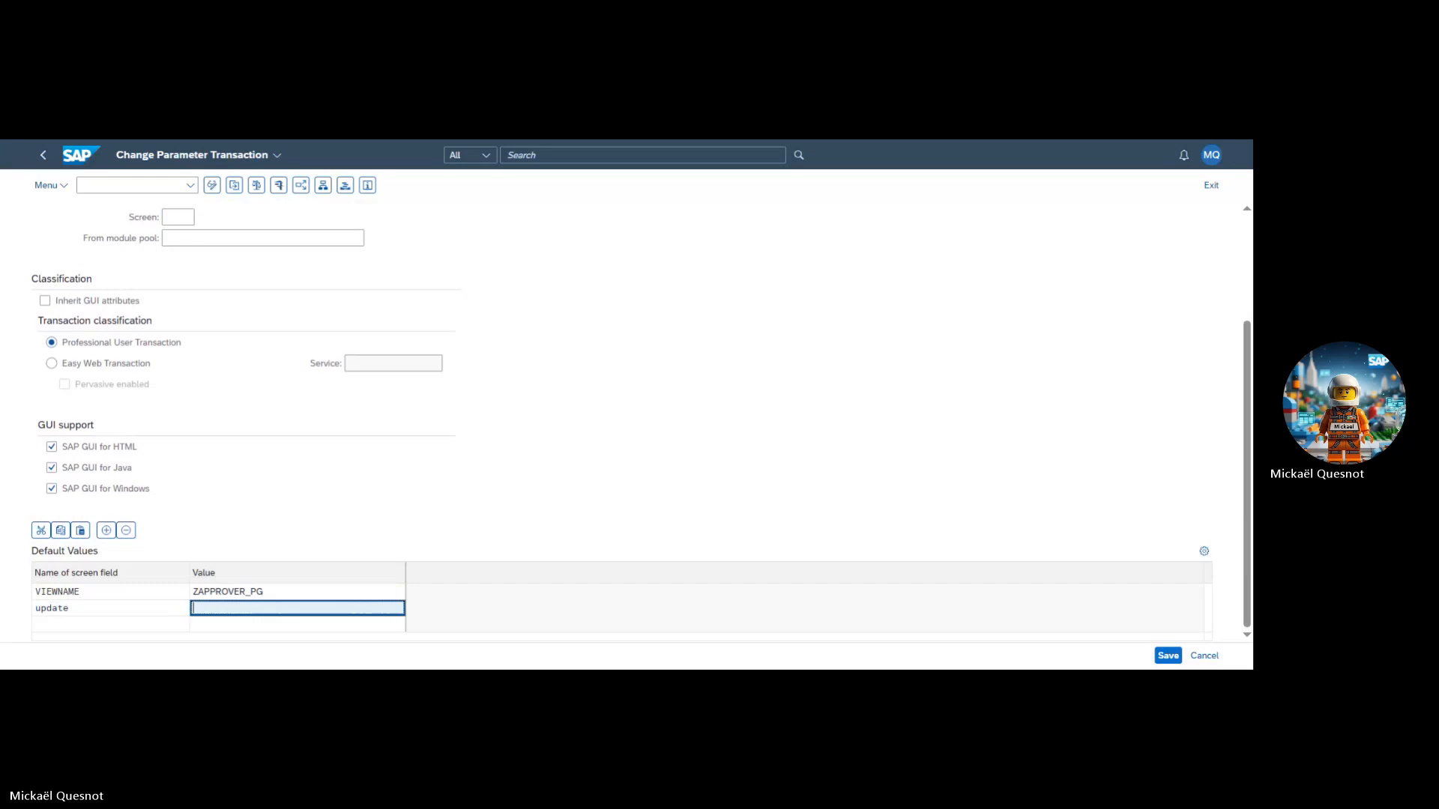
{"action": "type", "text": "X"}
{"action": "key", "text": "Return"}
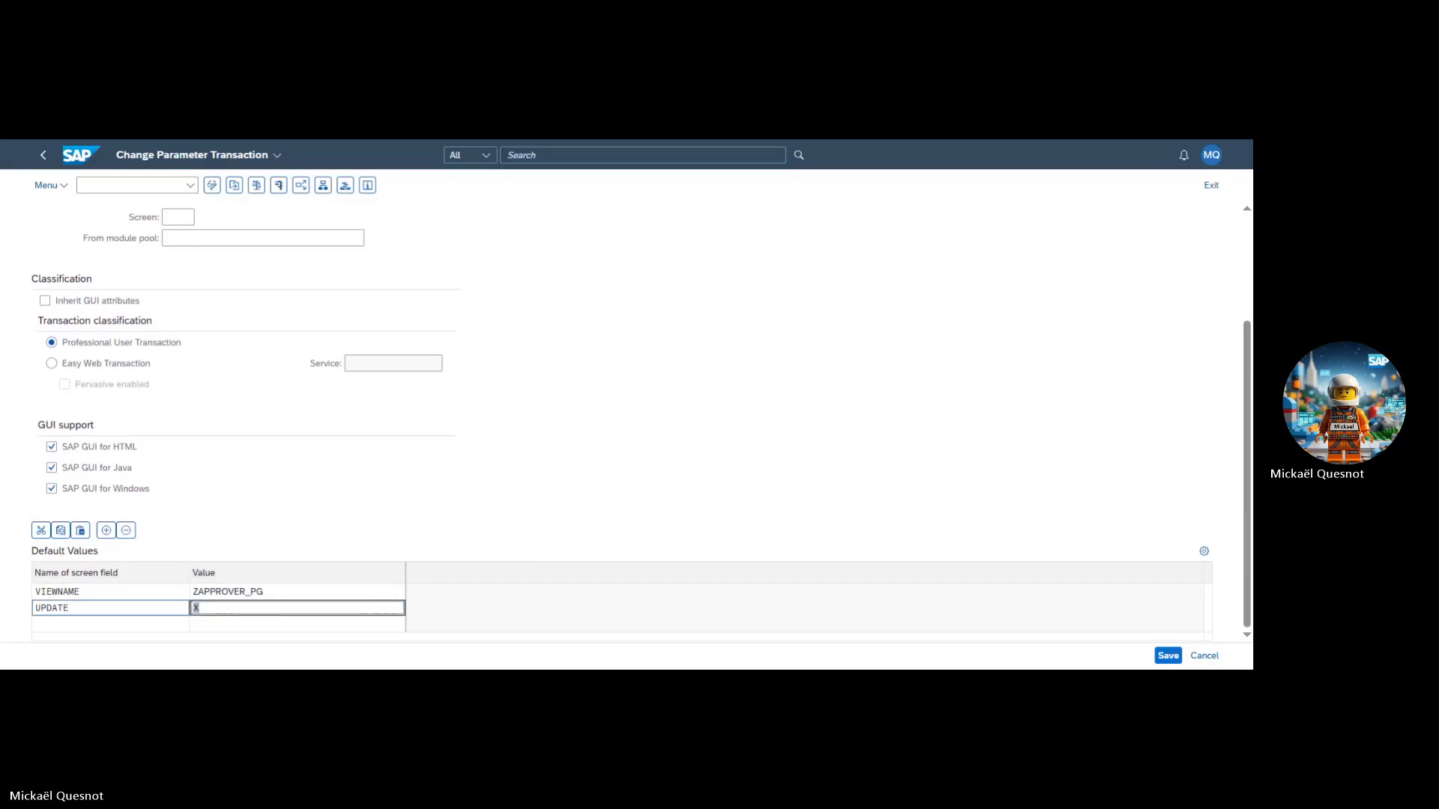
{"action": "left_click", "coordinate": [1168, 656]}
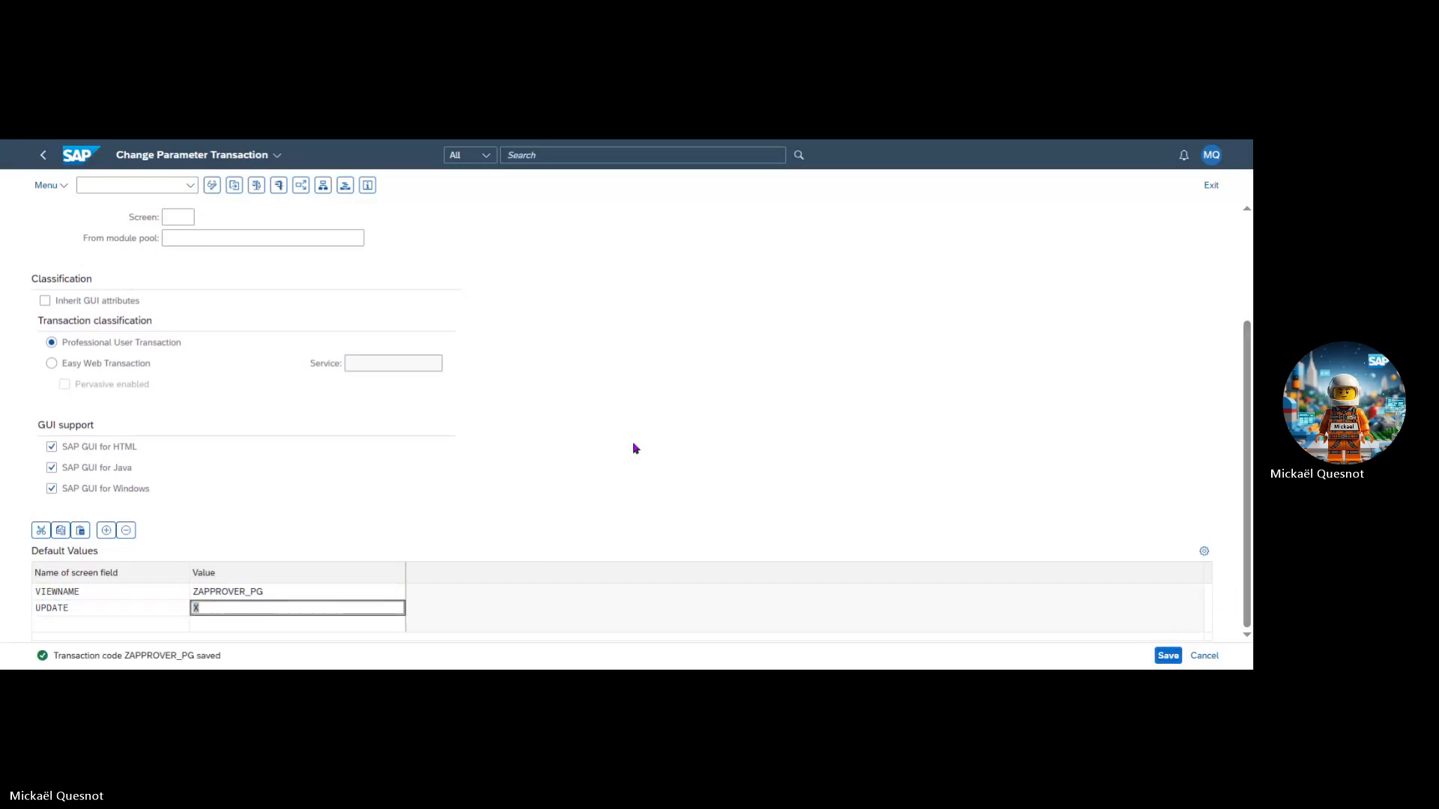
{"action": "scroll", "coordinate": [632, 449], "scroll_direction": "up", "scroll_amount": 4}
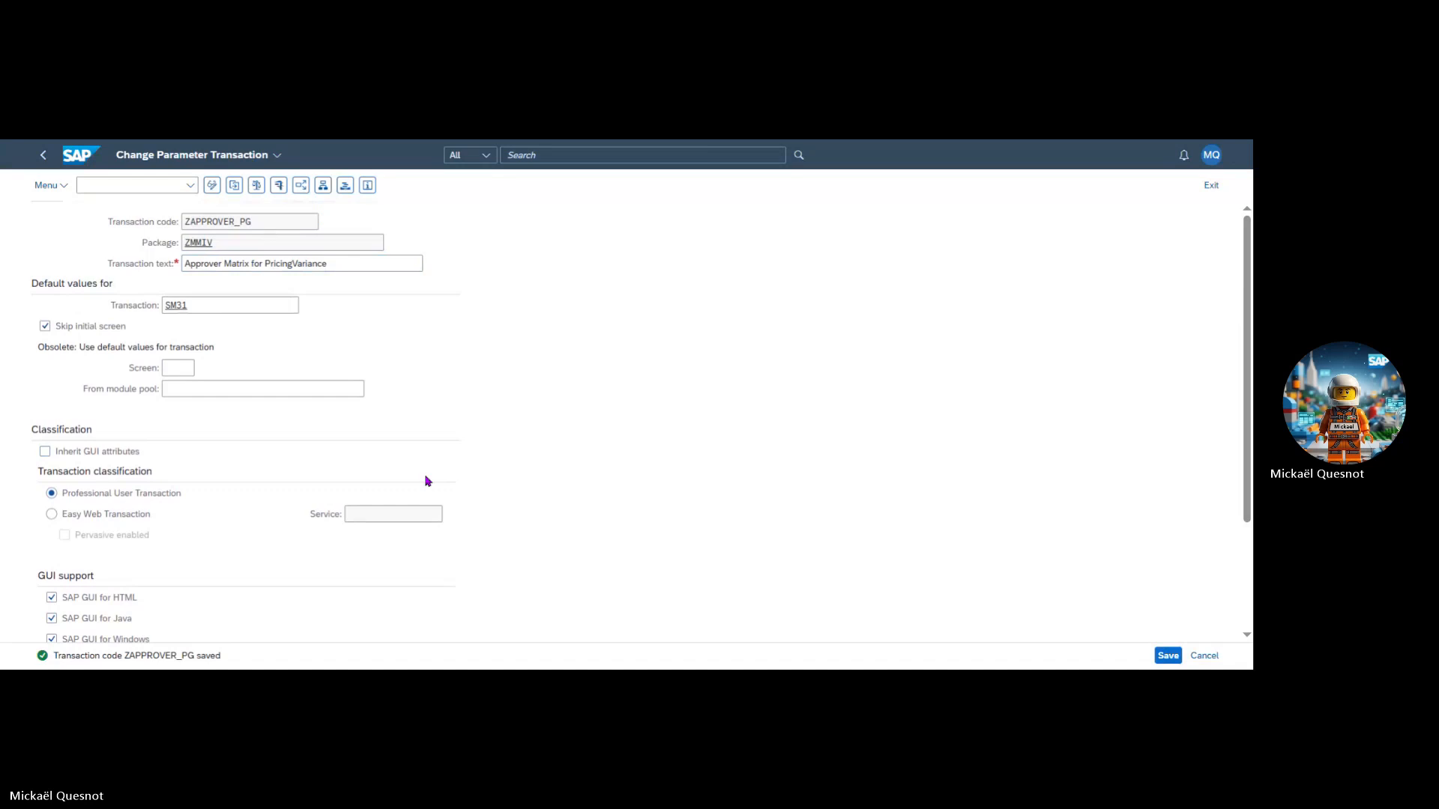
{"action": "scroll", "coordinate": [427, 480], "scroll_direction": "down", "scroll_amount": 5}
{"action": "scroll", "coordinate": [382, 393], "scroll_direction": "up", "scroll_amount": 5}
{"action": "left_click", "coordinate": [44, 166]}
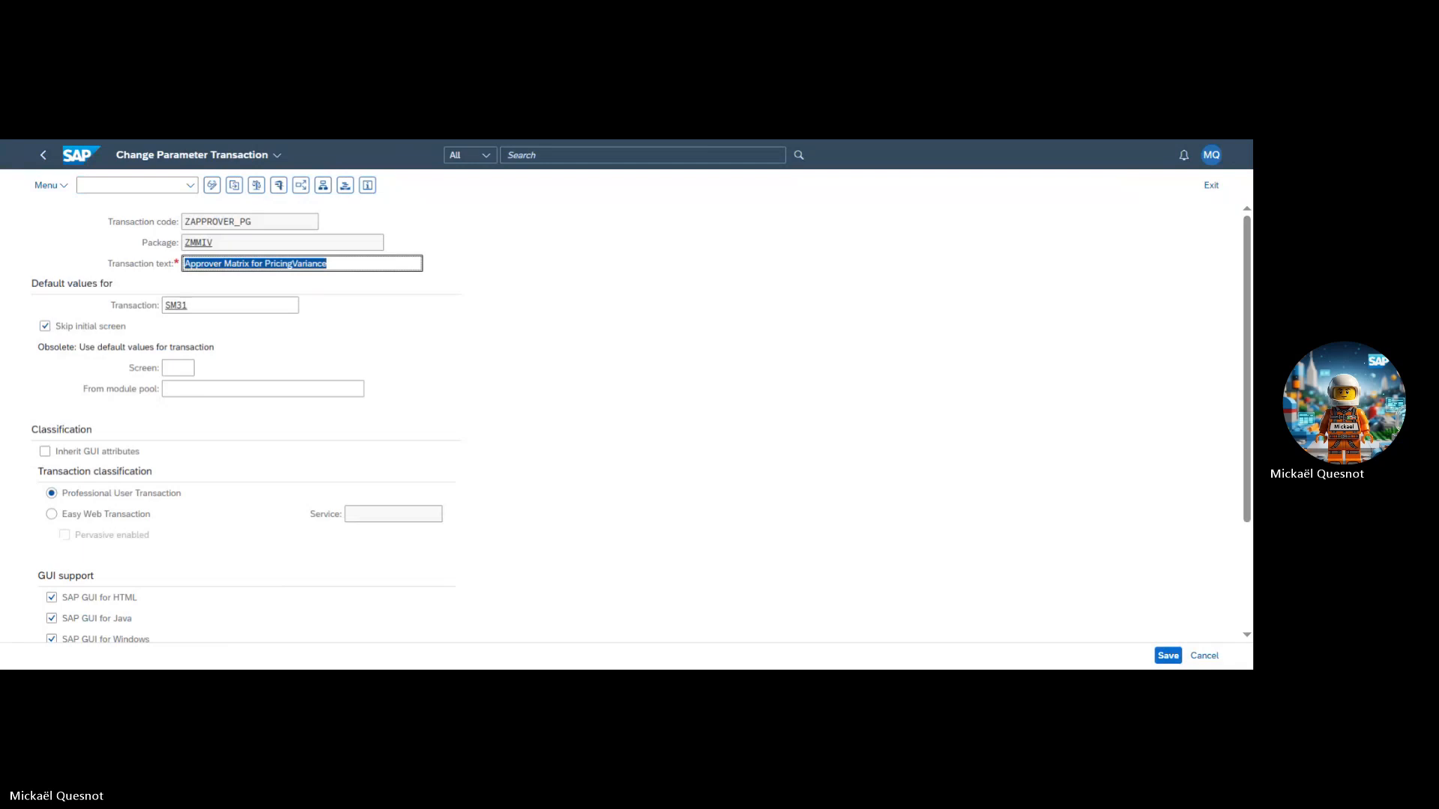
Step: Open the SAP Fiori Launchpad App Manager through transaction /UI2/FLPAM
{"action": "left_click", "coordinate": [105, 186]}
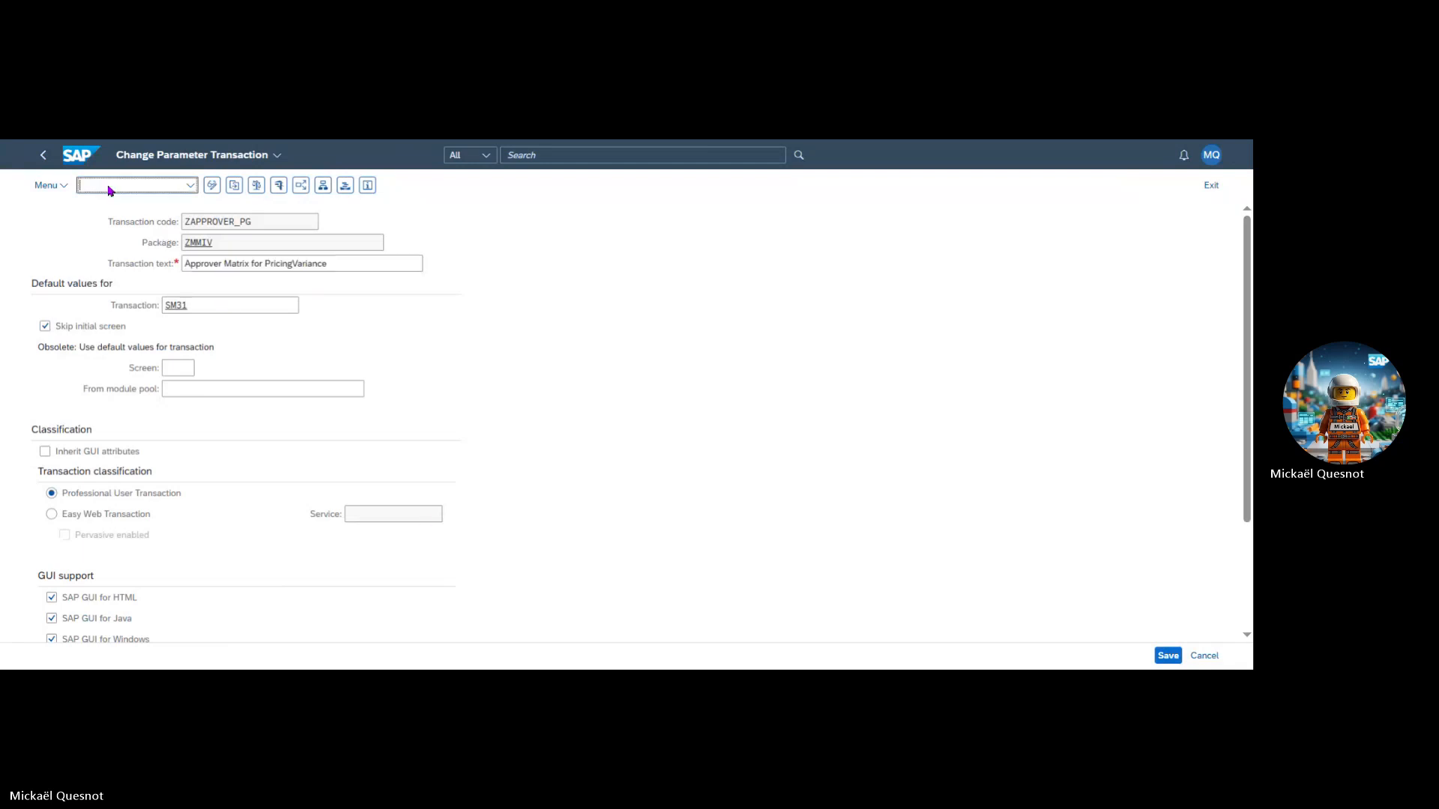
{"action": "key", "text": "ctrl+v"}
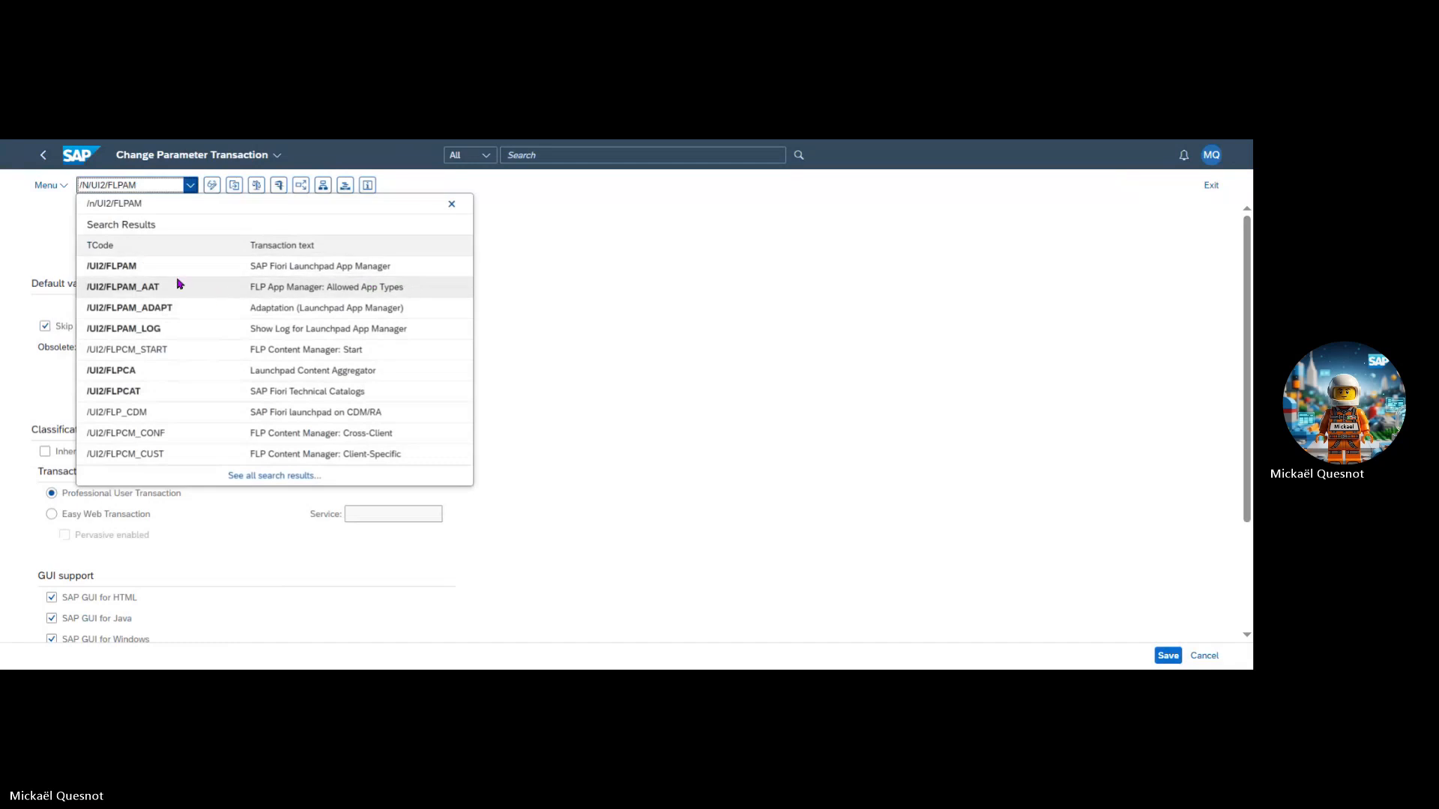
{"action": "left_click", "coordinate": [301, 274]}
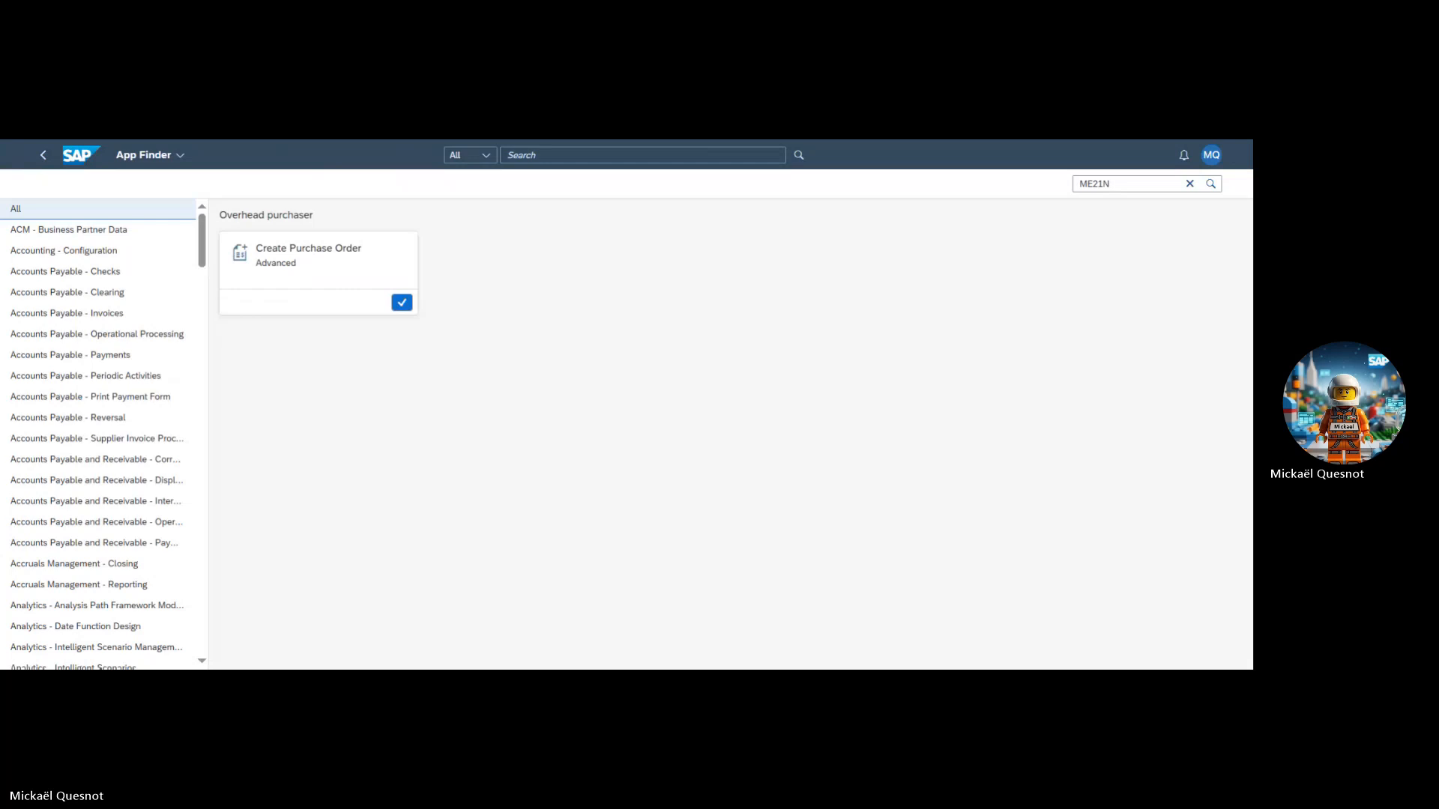
Step: Filter the technical catalogs by the ID Z* and select the catalog Z_MM_APPROVER
{"action": "left_click", "coordinate": [371, 305]}
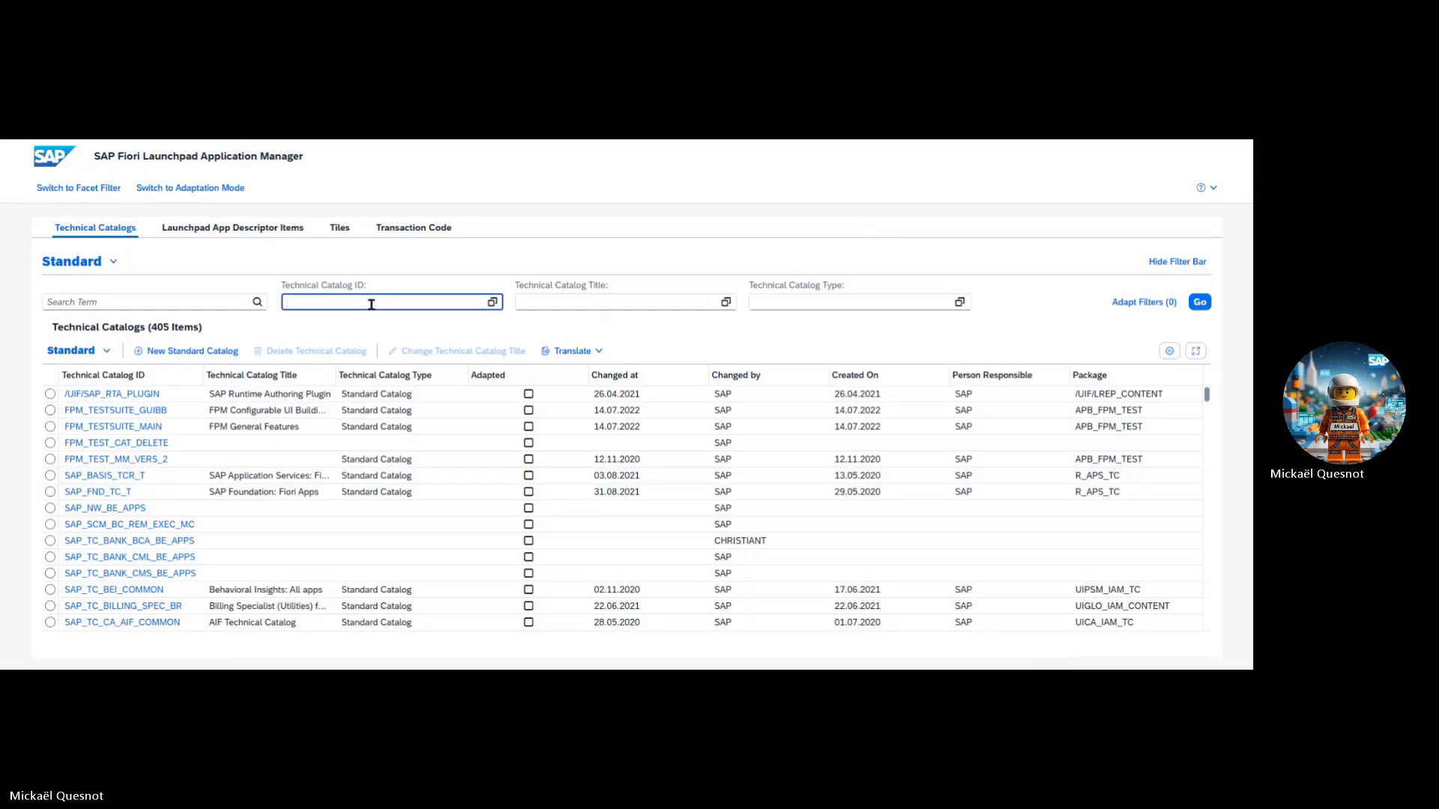
{"action": "type", "text": "Z*"}
{"action": "key", "text": "Return"}
{"action": "left_click", "coordinate": [760, 140]}
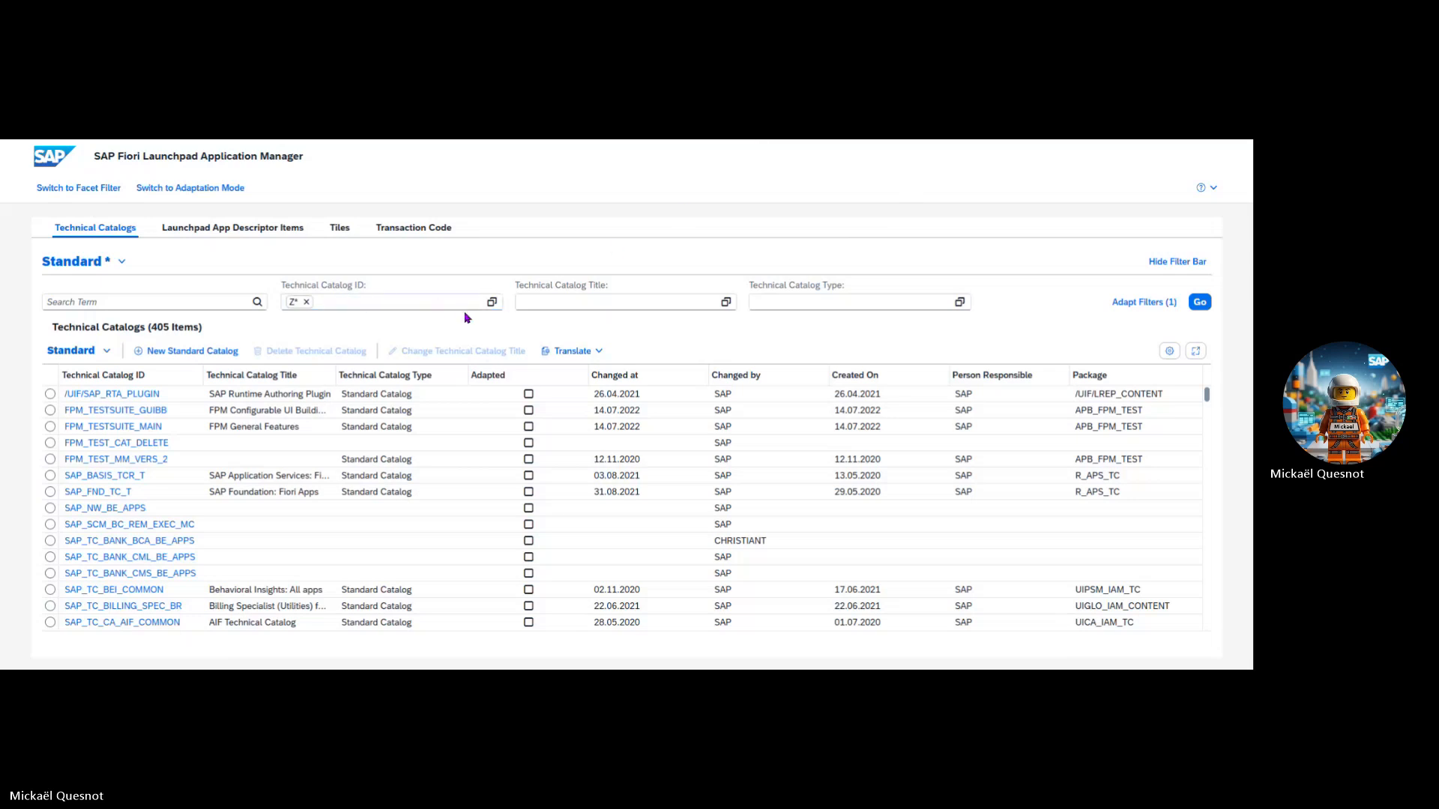
{"action": "left_click", "coordinate": [1199, 302]}
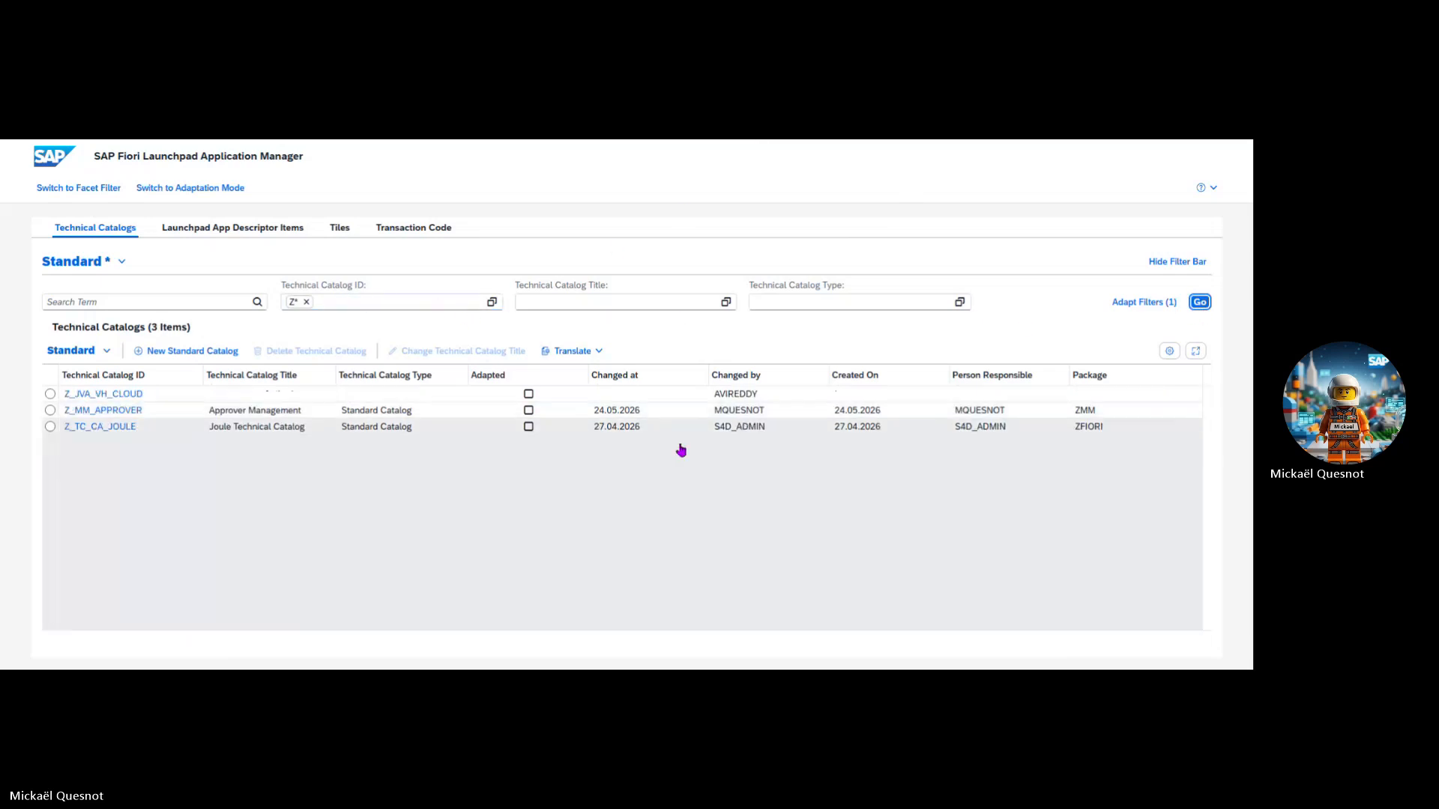
{"action": "left_click", "coordinate": [50, 410]}
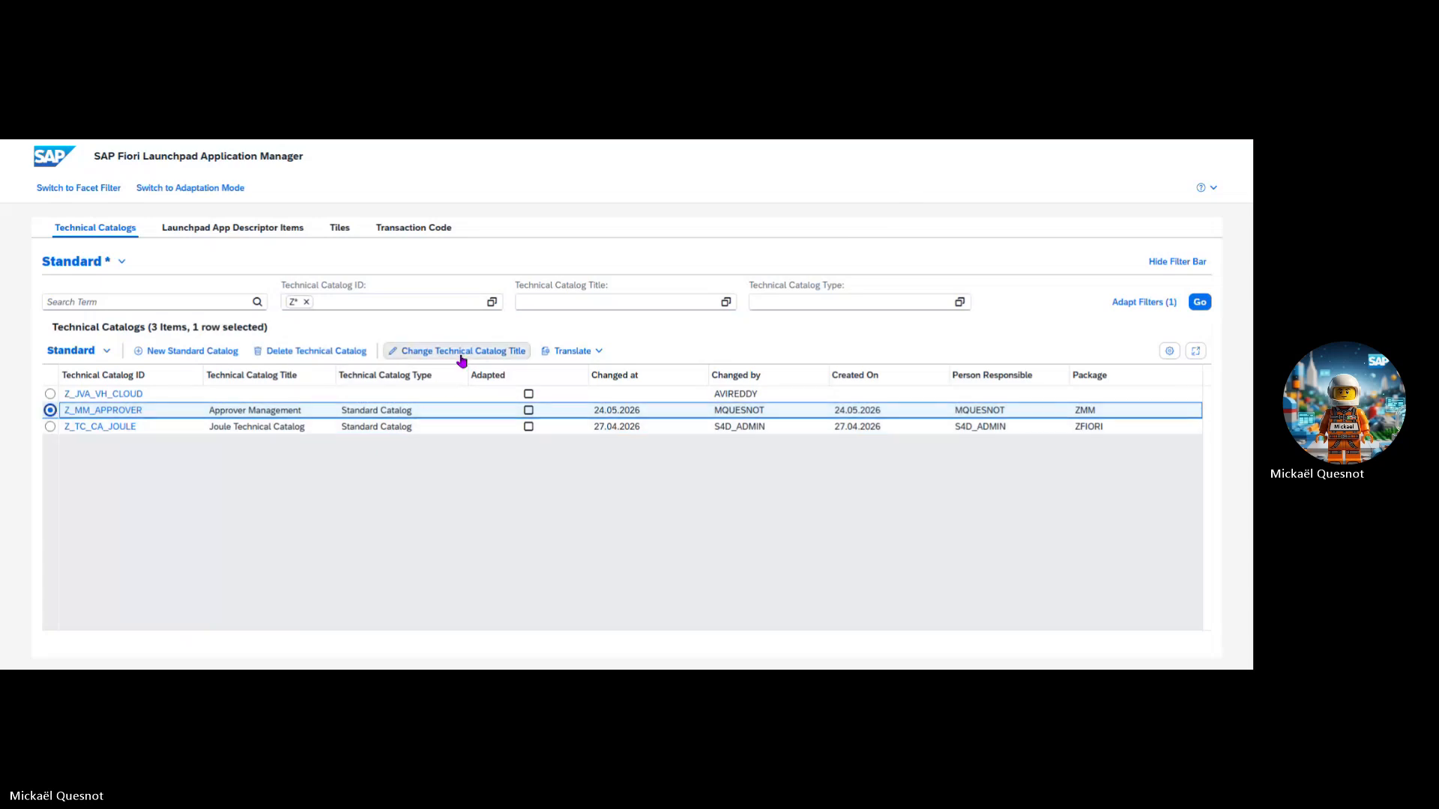
Step: Duplicate the ZAPPROVER_MATRIX transaction app in technical catalog Z_MM_APPROVER and assign the package ZMMIV
{"action": "left_click", "coordinate": [107, 412]}
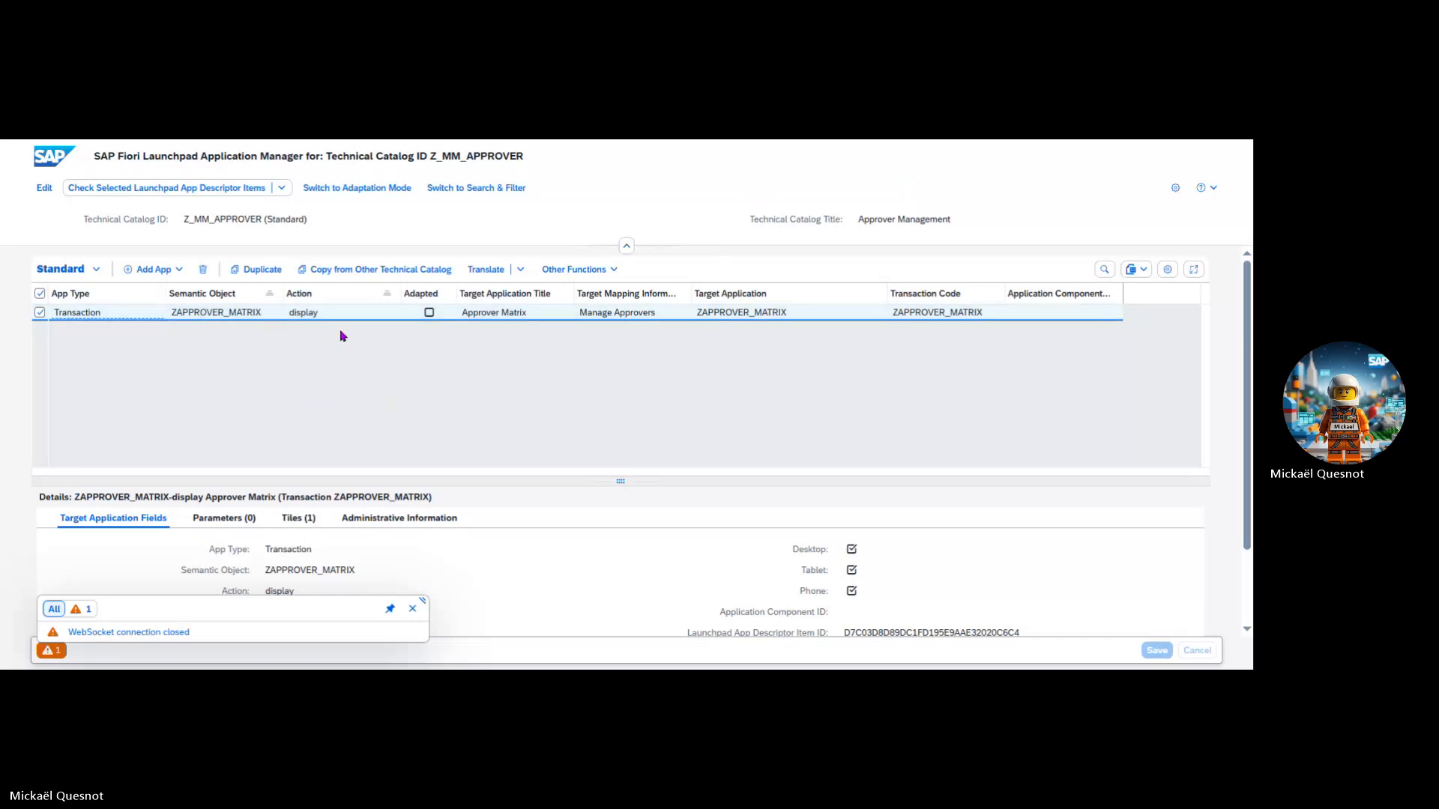
{"action": "left_click", "coordinate": [271, 271]}
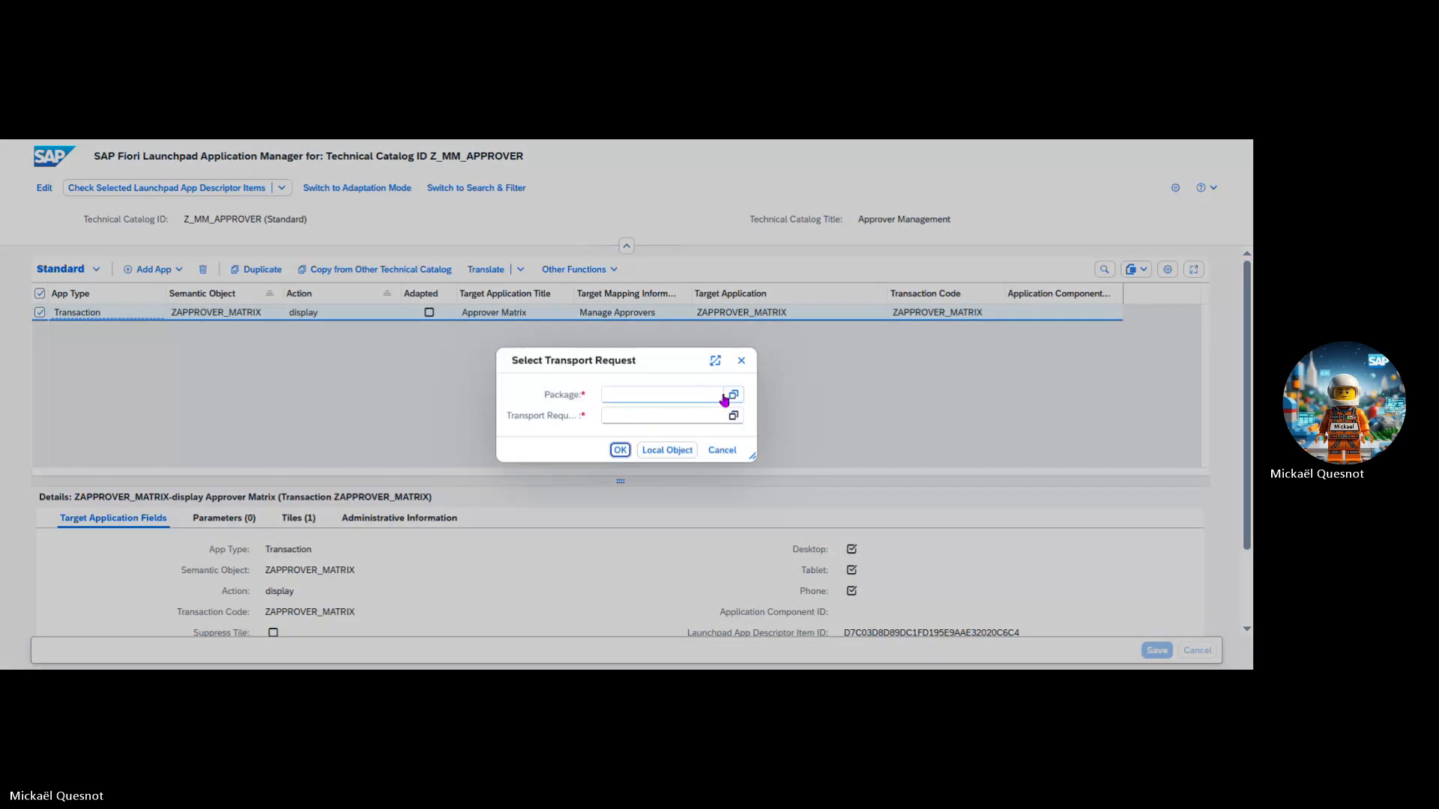
{"action": "left_click", "coordinate": [682, 393]}
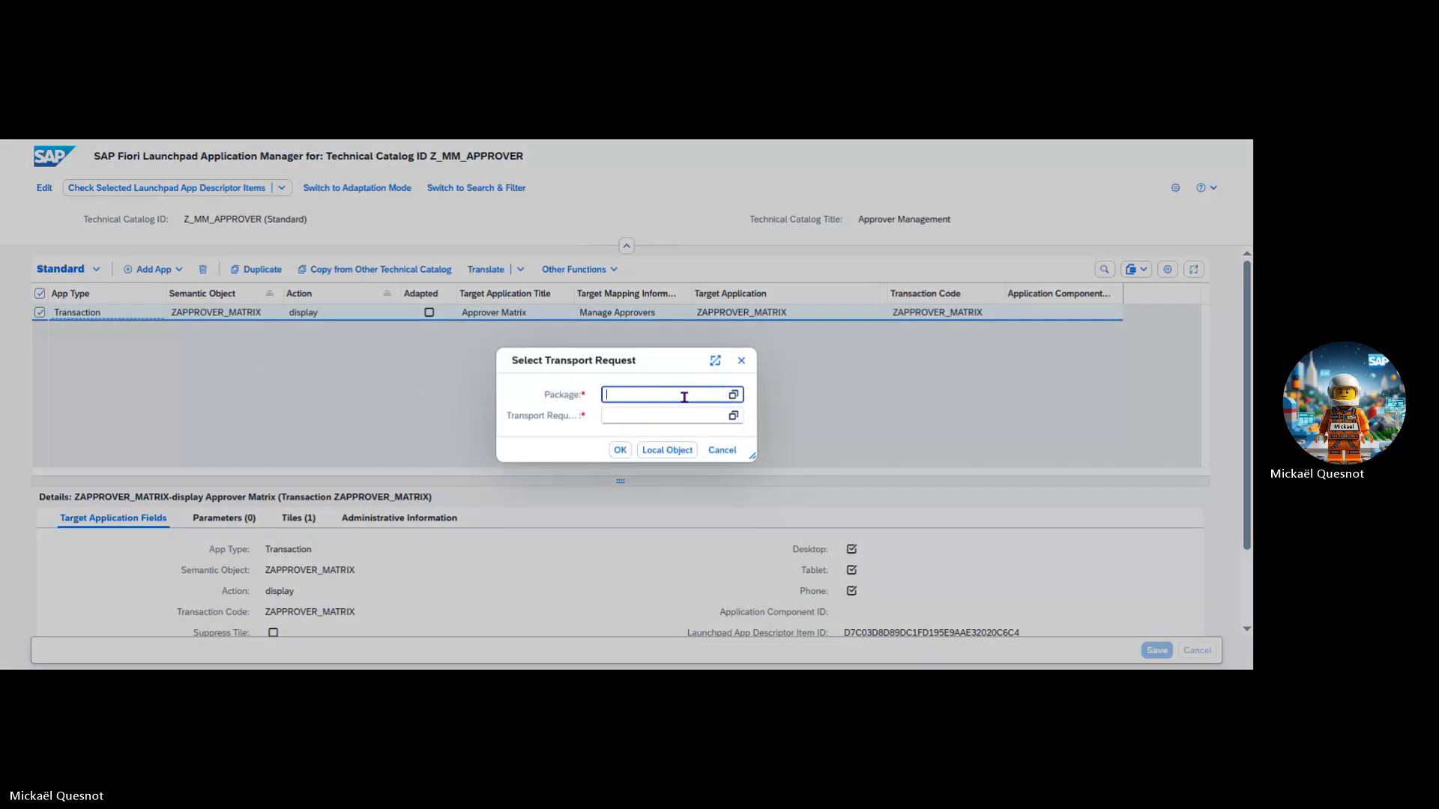
{"action": "type", "text": "Z*MM*"}
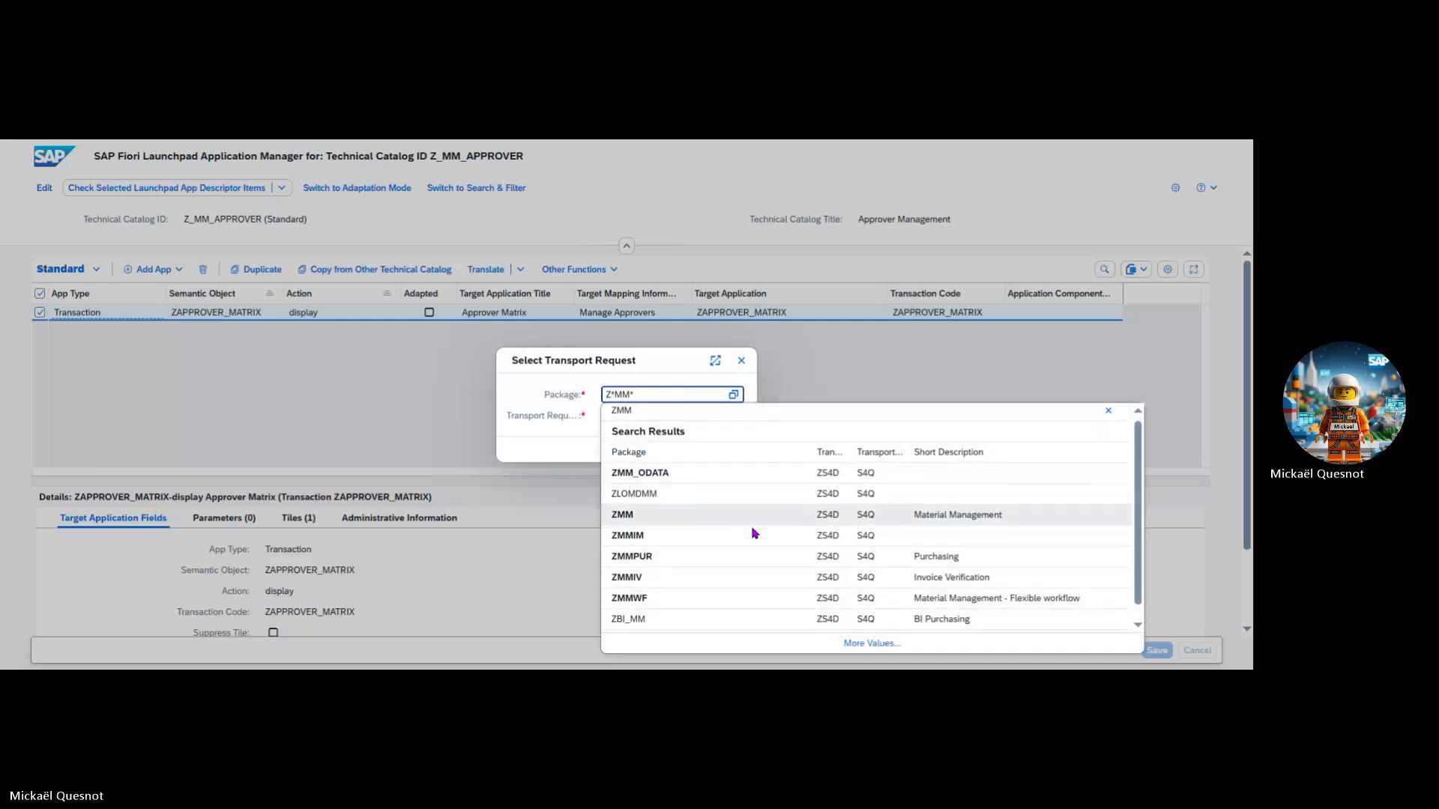
{"action": "scroll", "coordinate": [749, 532], "scroll_direction": "down", "scroll_amount": 1}
{"action": "left_click", "coordinate": [710, 563]}
Step: Assign the transport request S4DK911270 and confirm the duplication of the app
{"action": "left_click", "coordinate": [733, 415]}
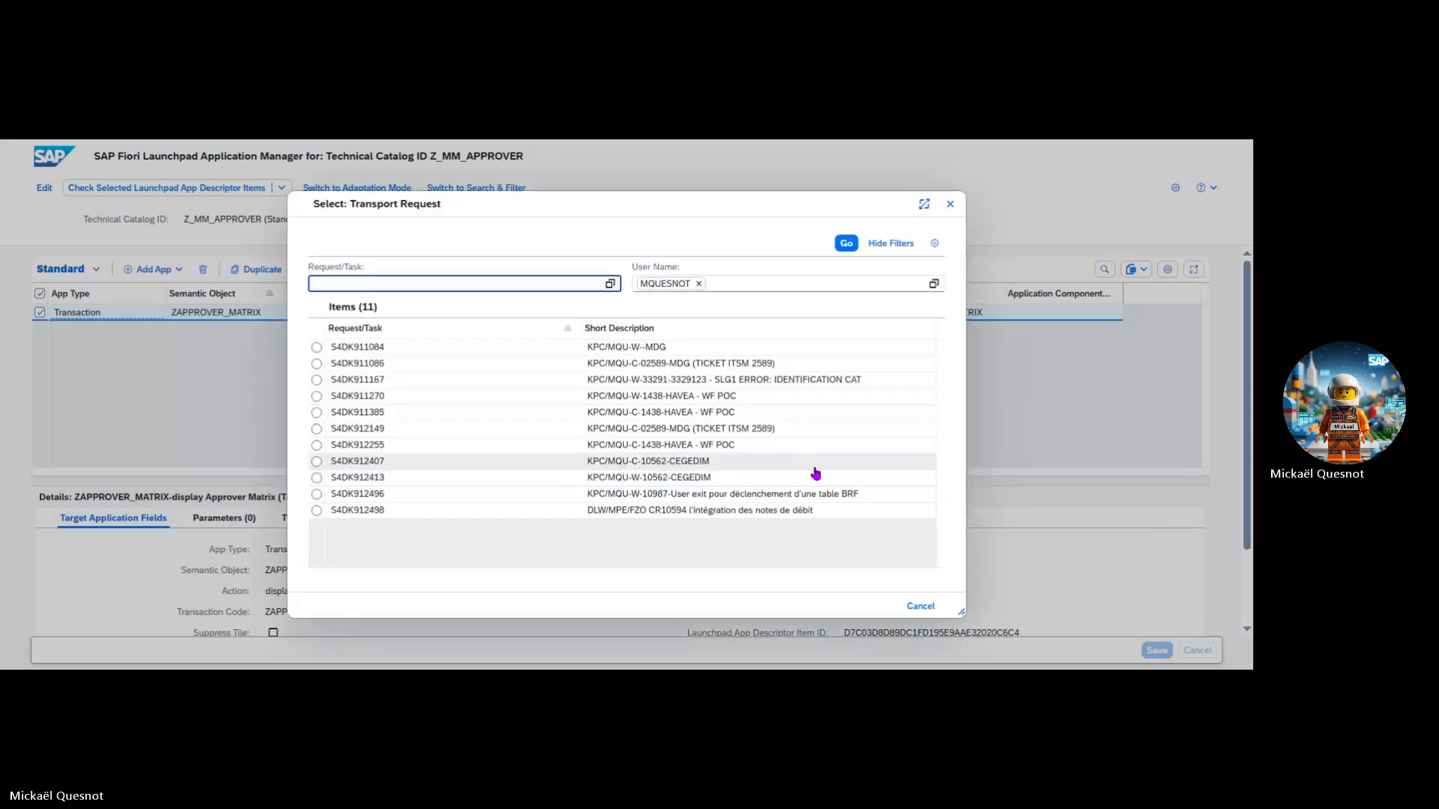
{"action": "left_click", "coordinate": [741, 421]}
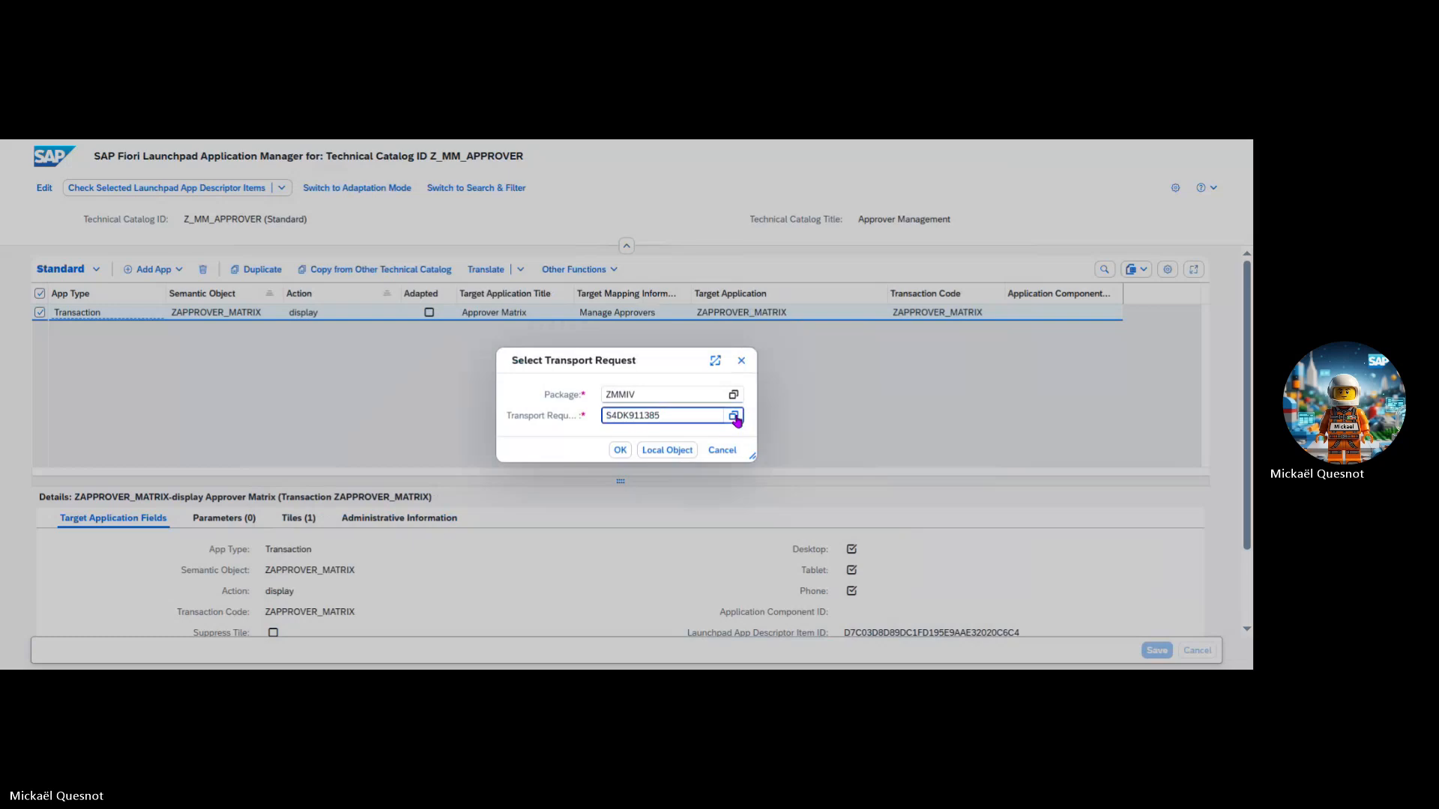
{"action": "left_click", "coordinate": [734, 416]}
{"action": "left_click", "coordinate": [731, 402]}
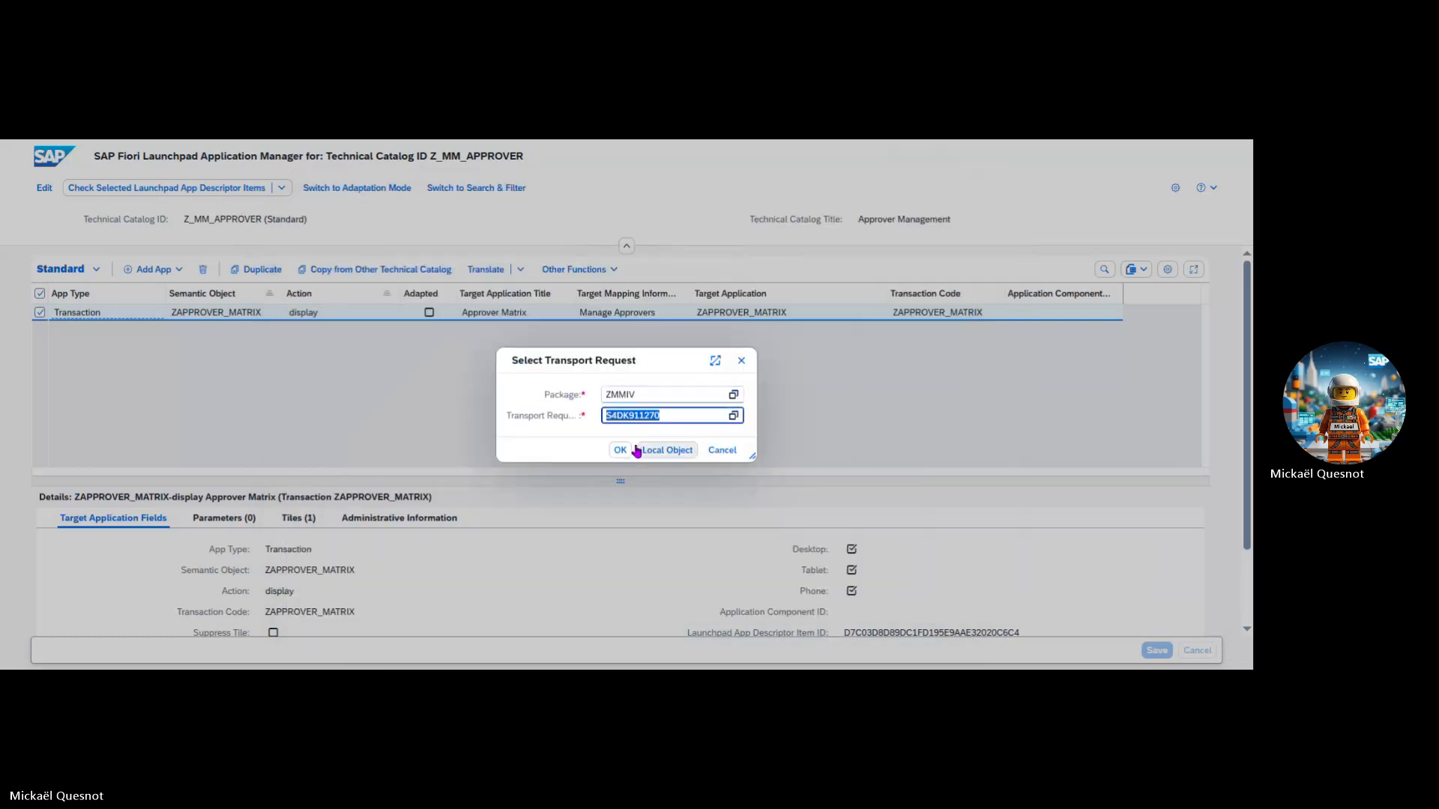
{"action": "left_click", "coordinate": [619, 451]}
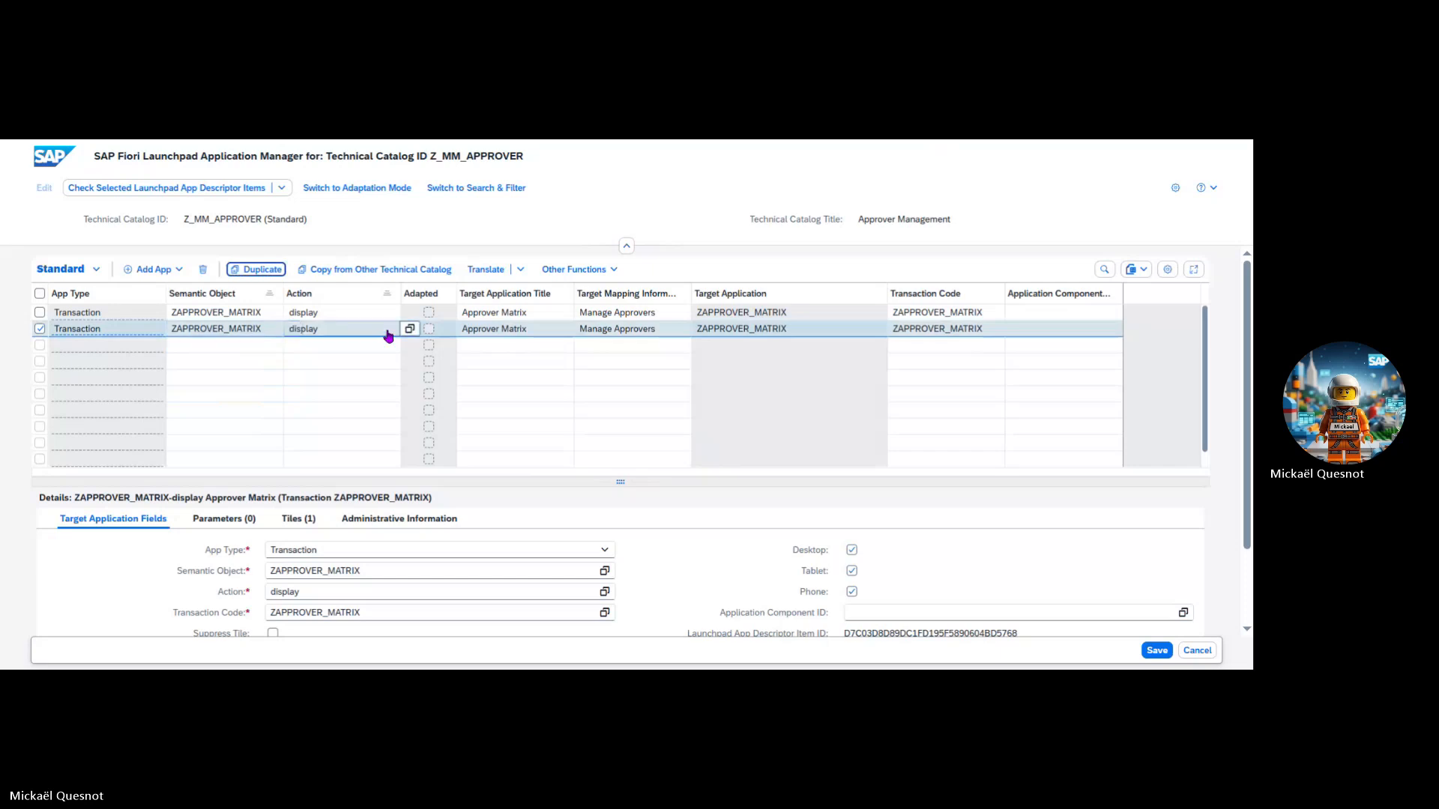
Step: Set the semantic action of one of the two identical ZAPPROVER_MATRIX entries to manage
{"action": "left_click", "coordinate": [332, 315]}
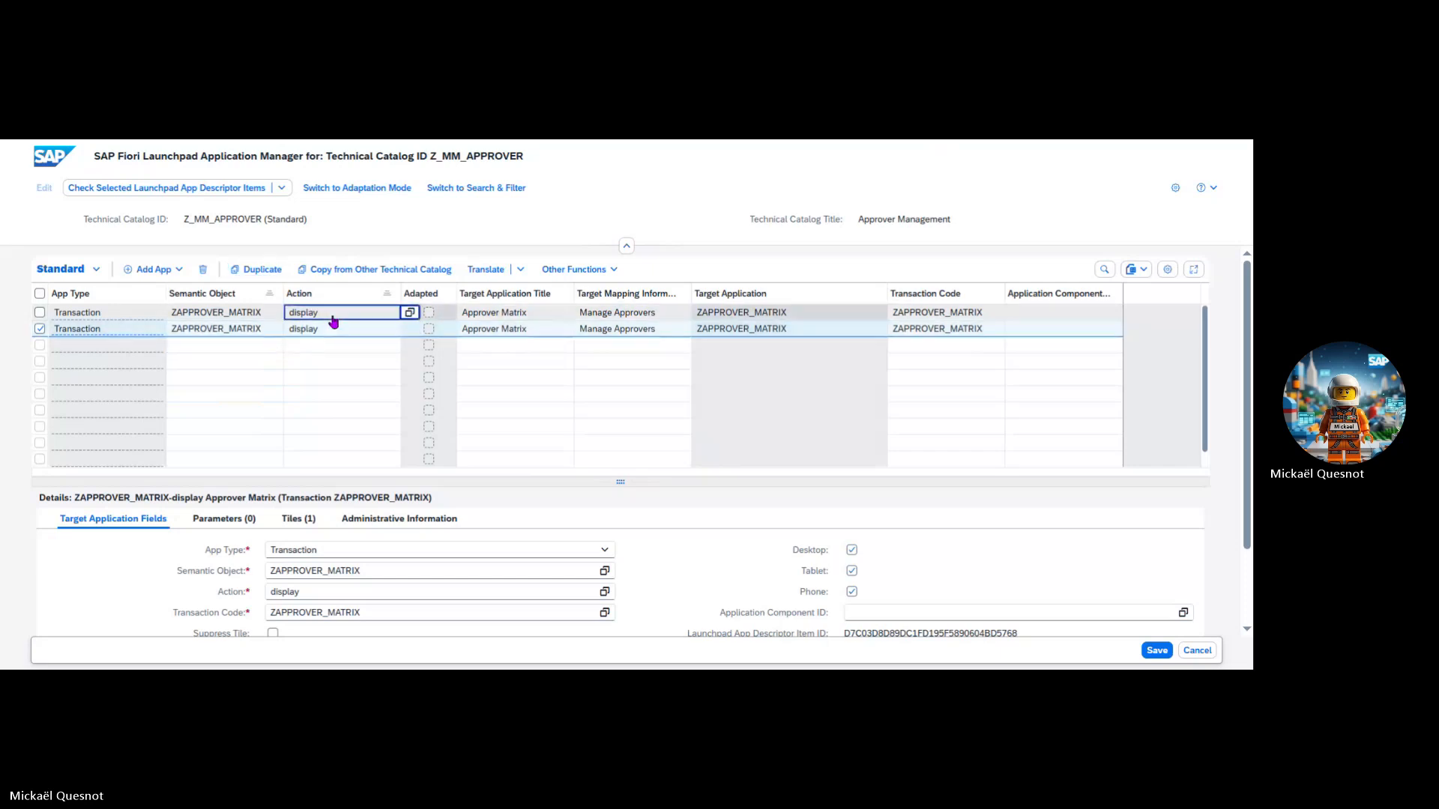
{"action": "left_click", "coordinate": [409, 312]}
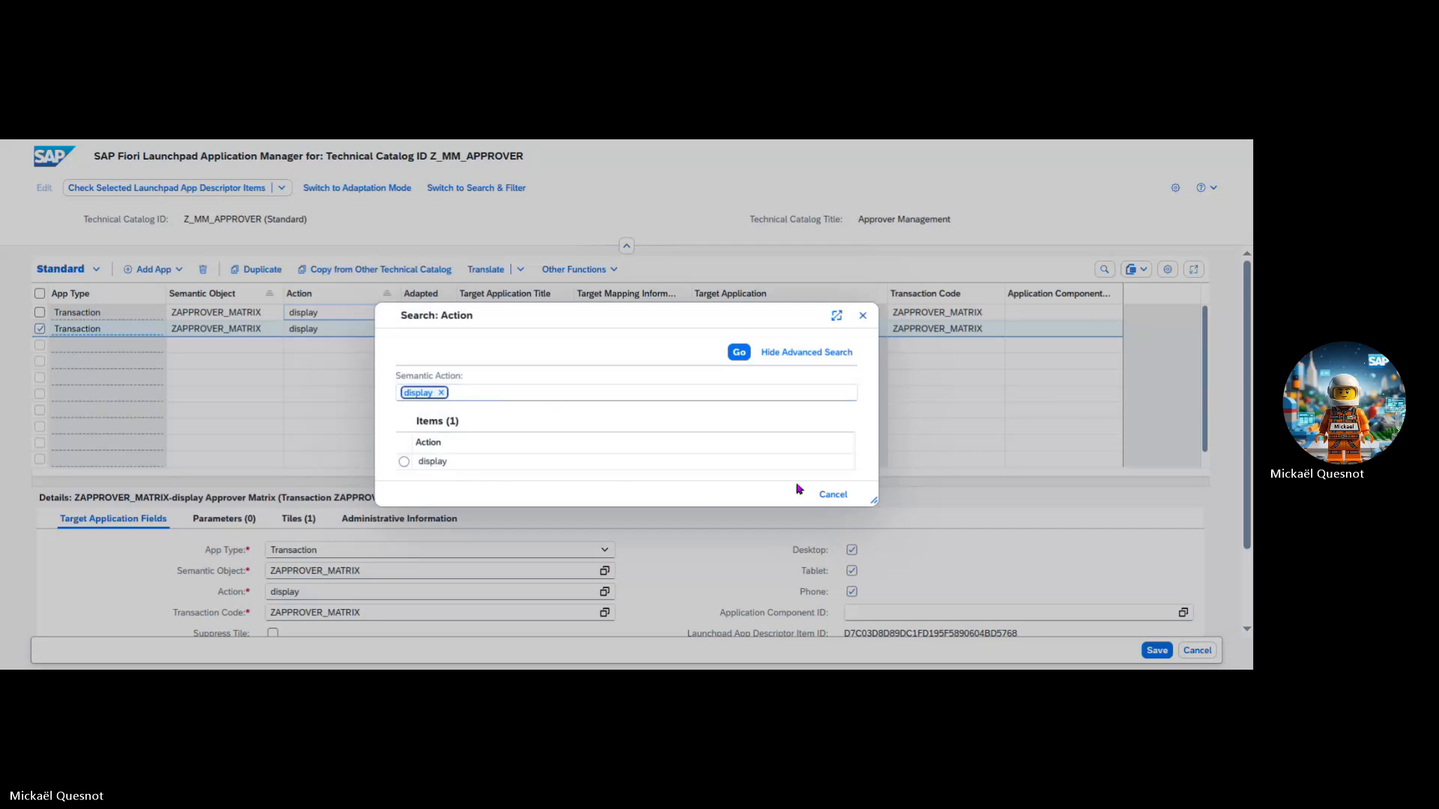
{"action": "left_click", "coordinate": [831, 495]}
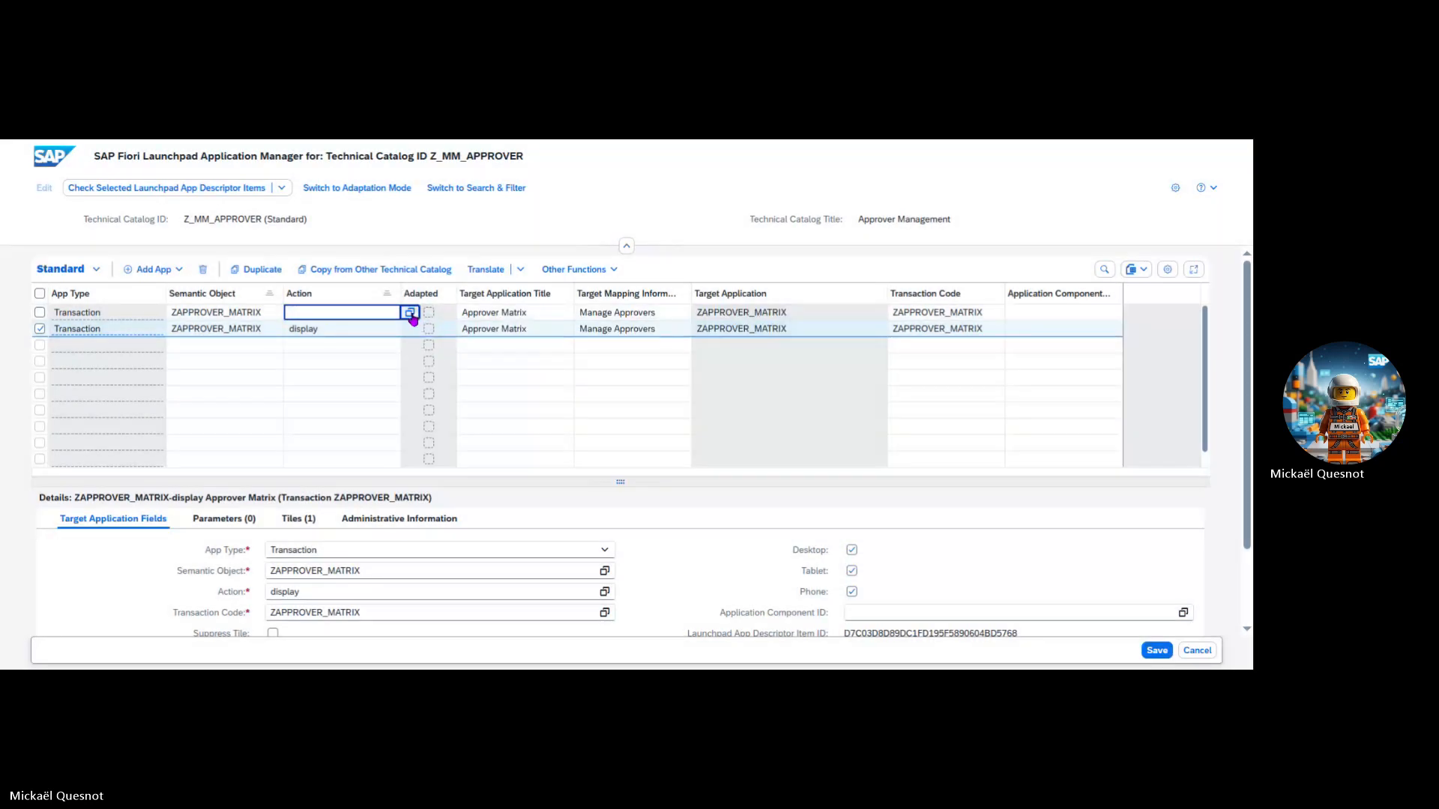
{"action": "left_click", "coordinate": [410, 313]}
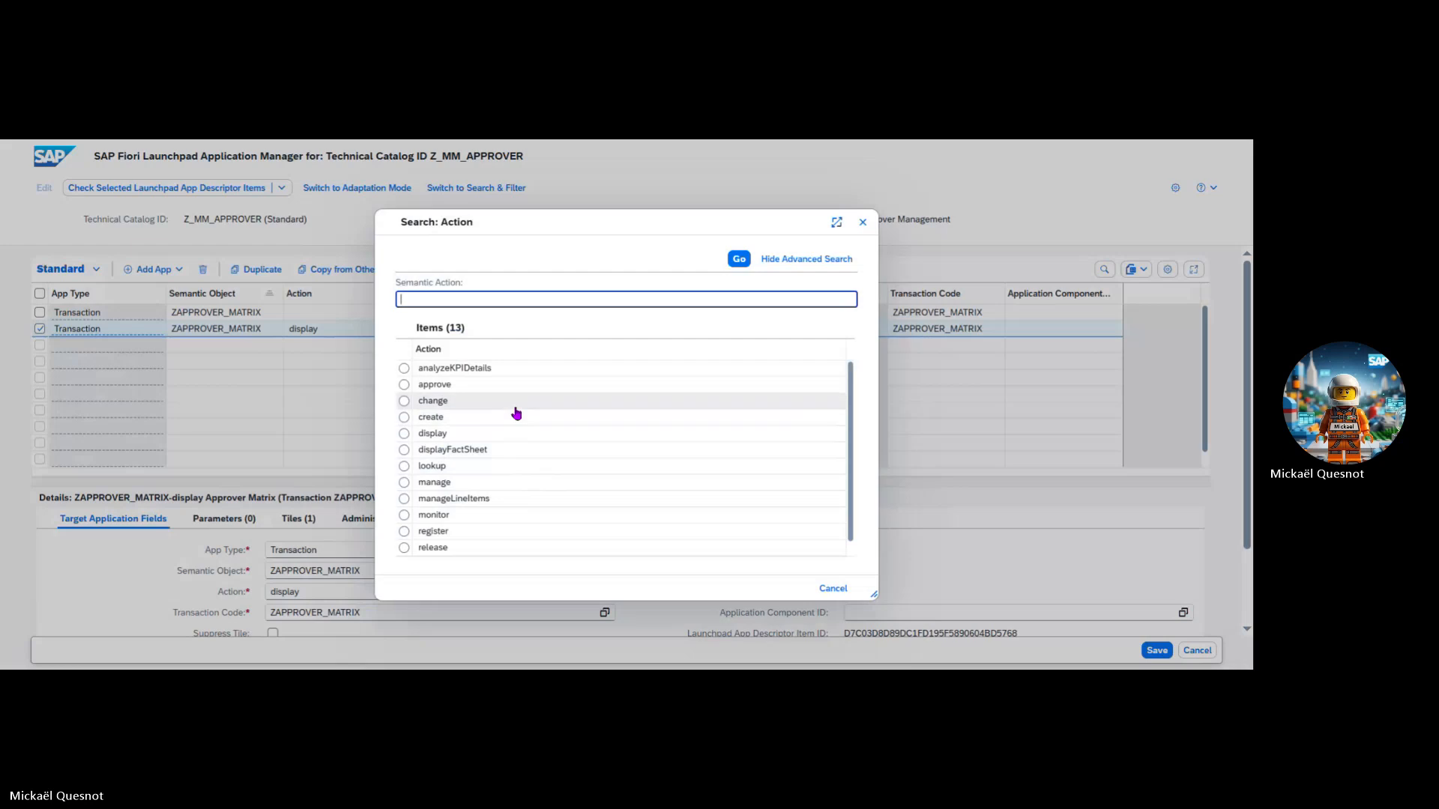
{"action": "left_click", "coordinate": [484, 483]}
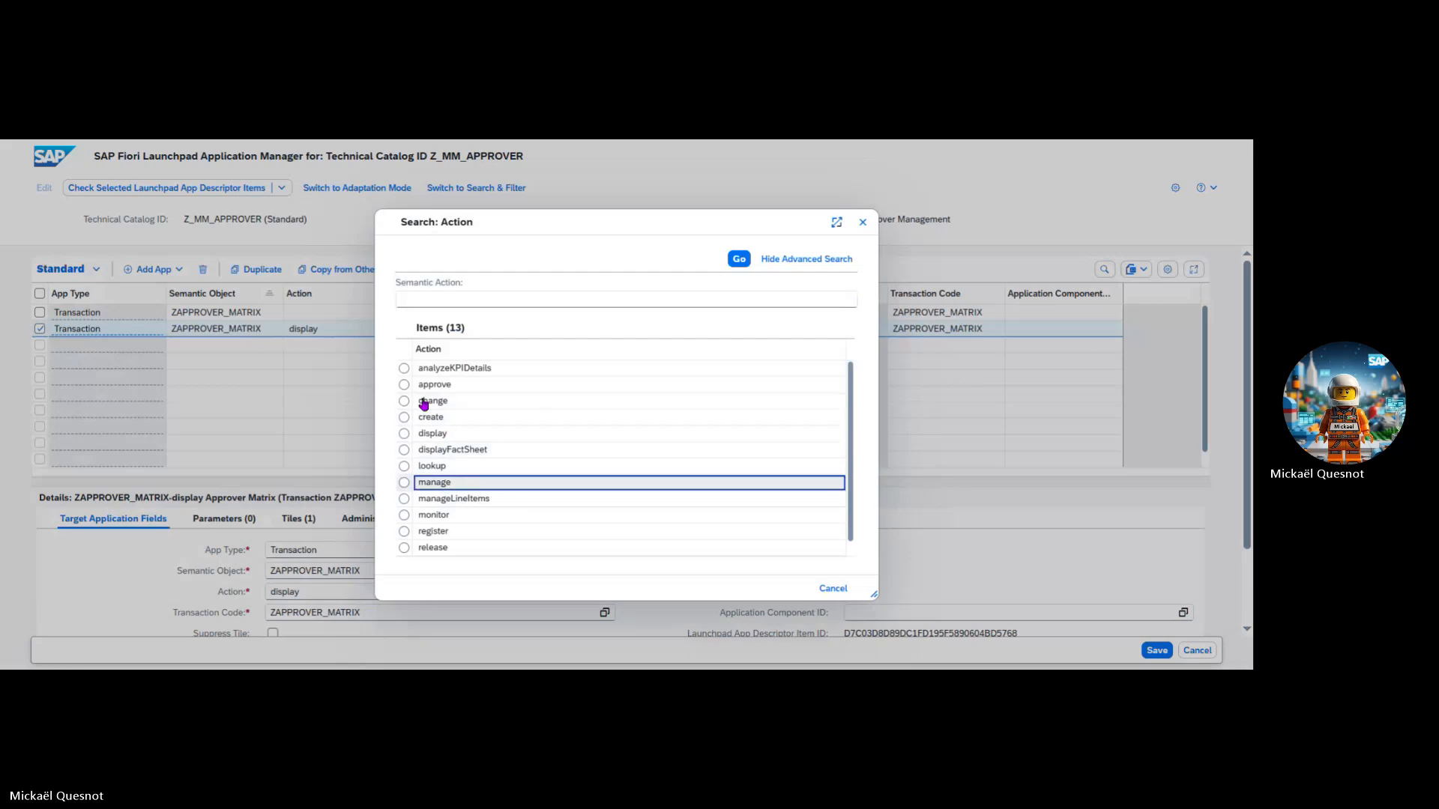
{"action": "left_click", "coordinate": [410, 329]}
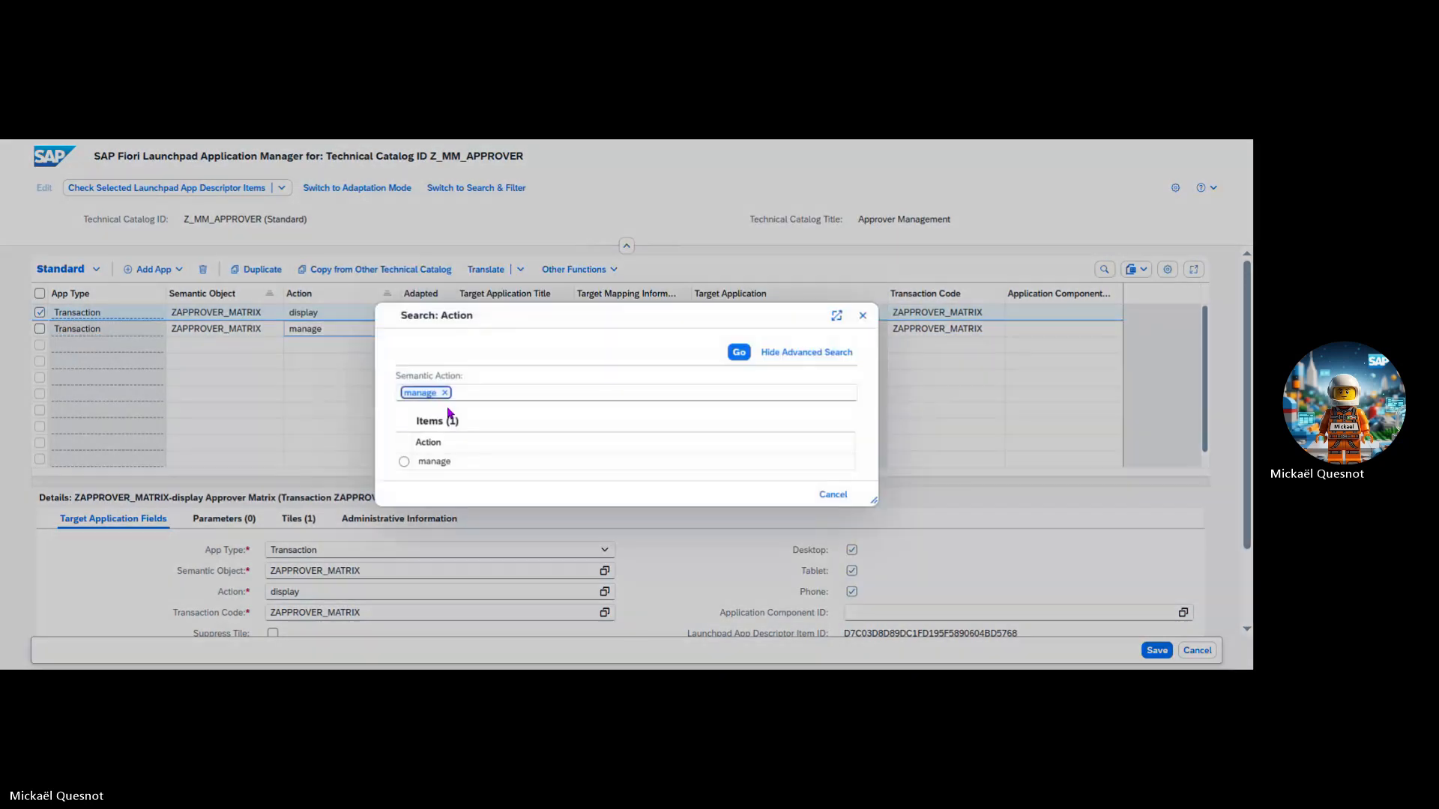
{"action": "left_click", "coordinate": [456, 463]}
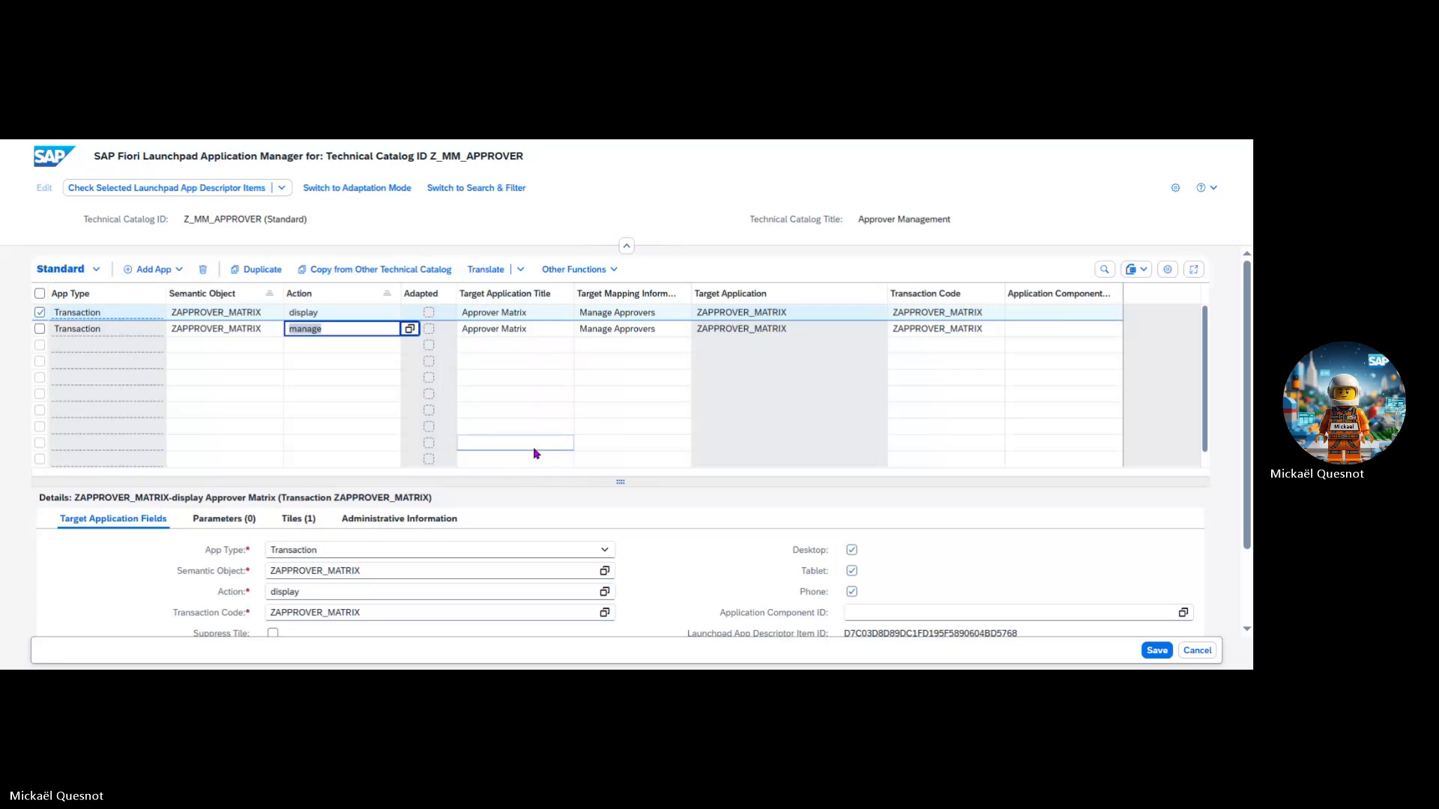
Step: Deselect the display entry and clear the target application title of the manage entry
{"action": "left_click", "coordinate": [533, 313]}
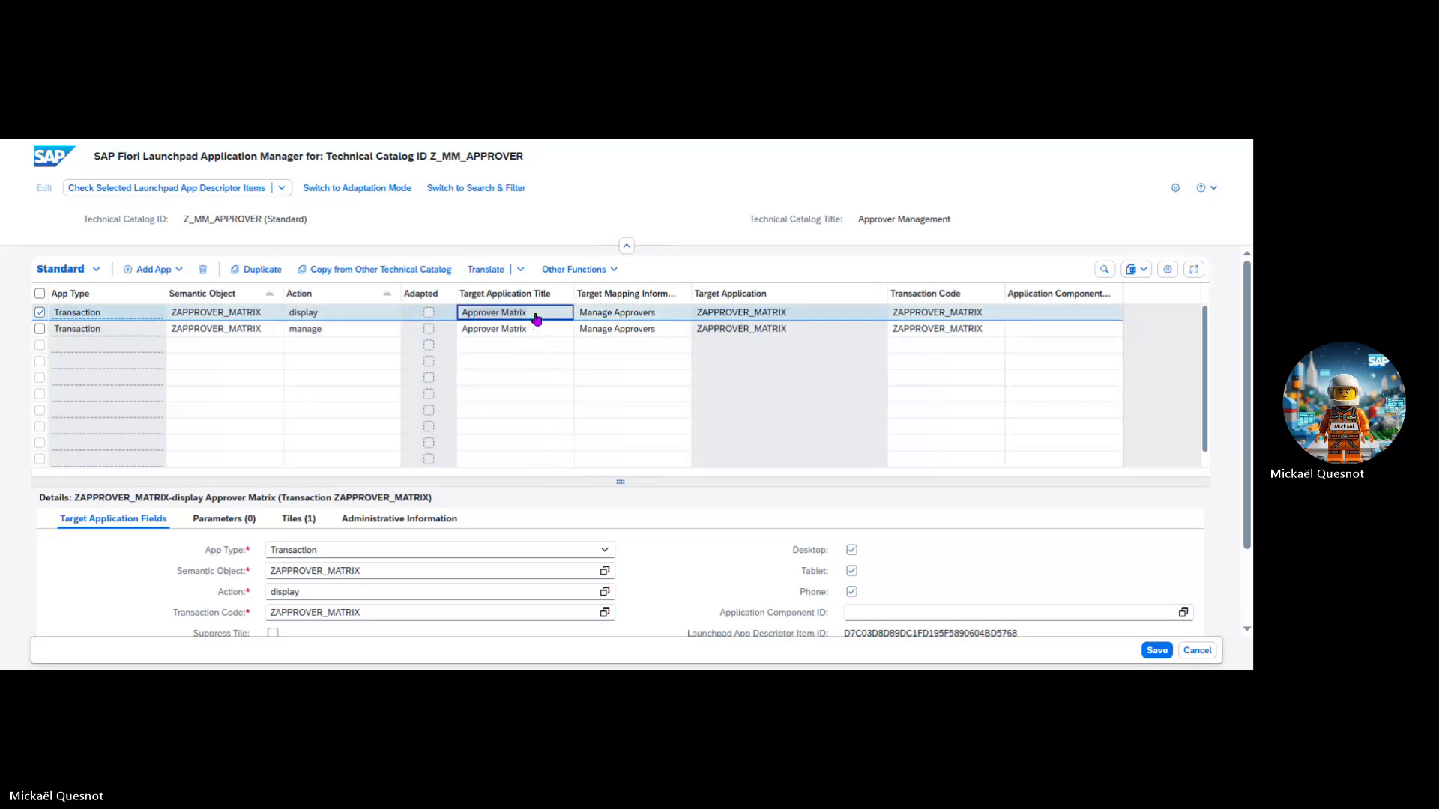
{"action": "left_click", "coordinate": [553, 332]}
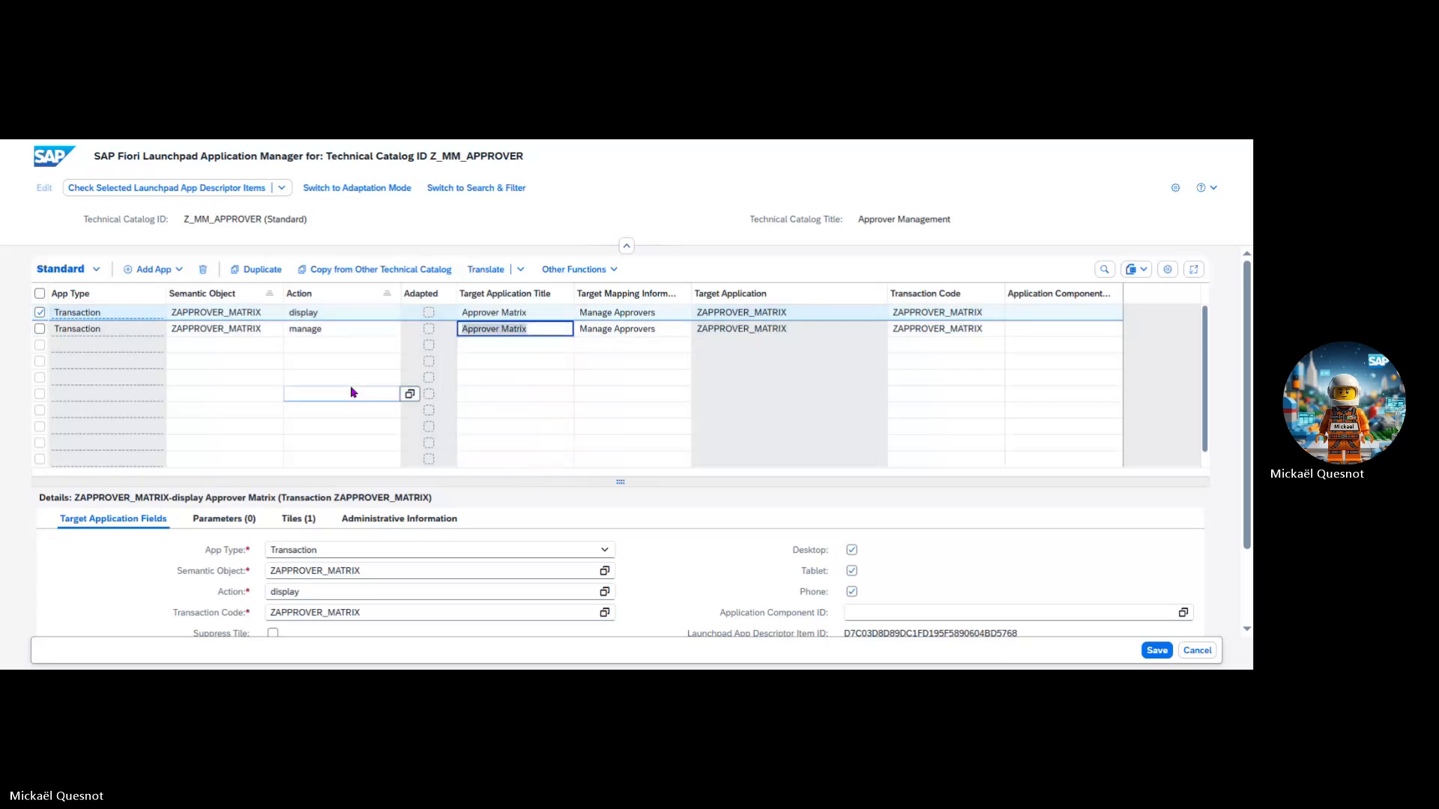
{"action": "left_click", "coordinate": [39, 313]}
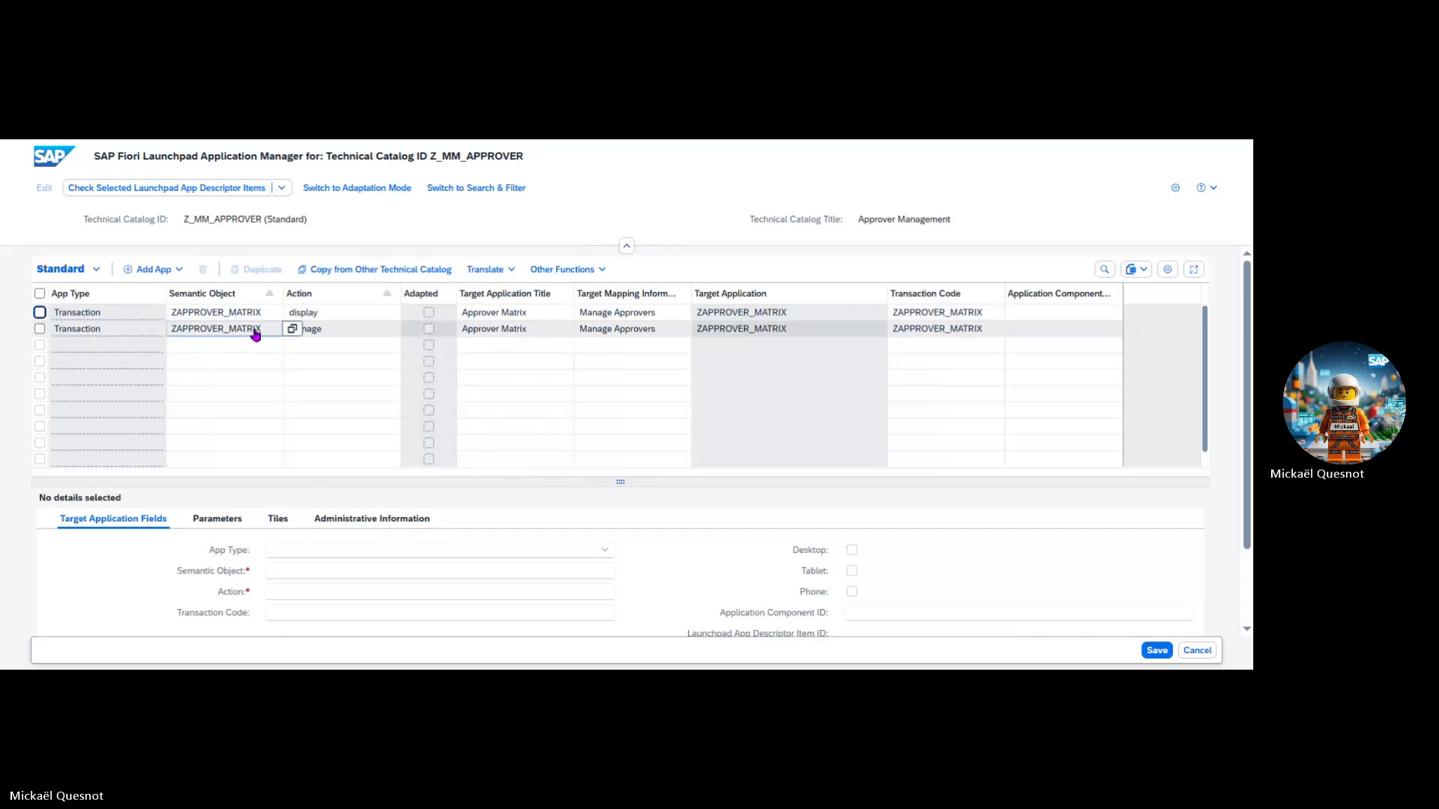
{"action": "left_click", "coordinate": [345, 329]}
{"action": "left_click", "coordinate": [483, 330]}
{"action": "type", "text": "ana"}
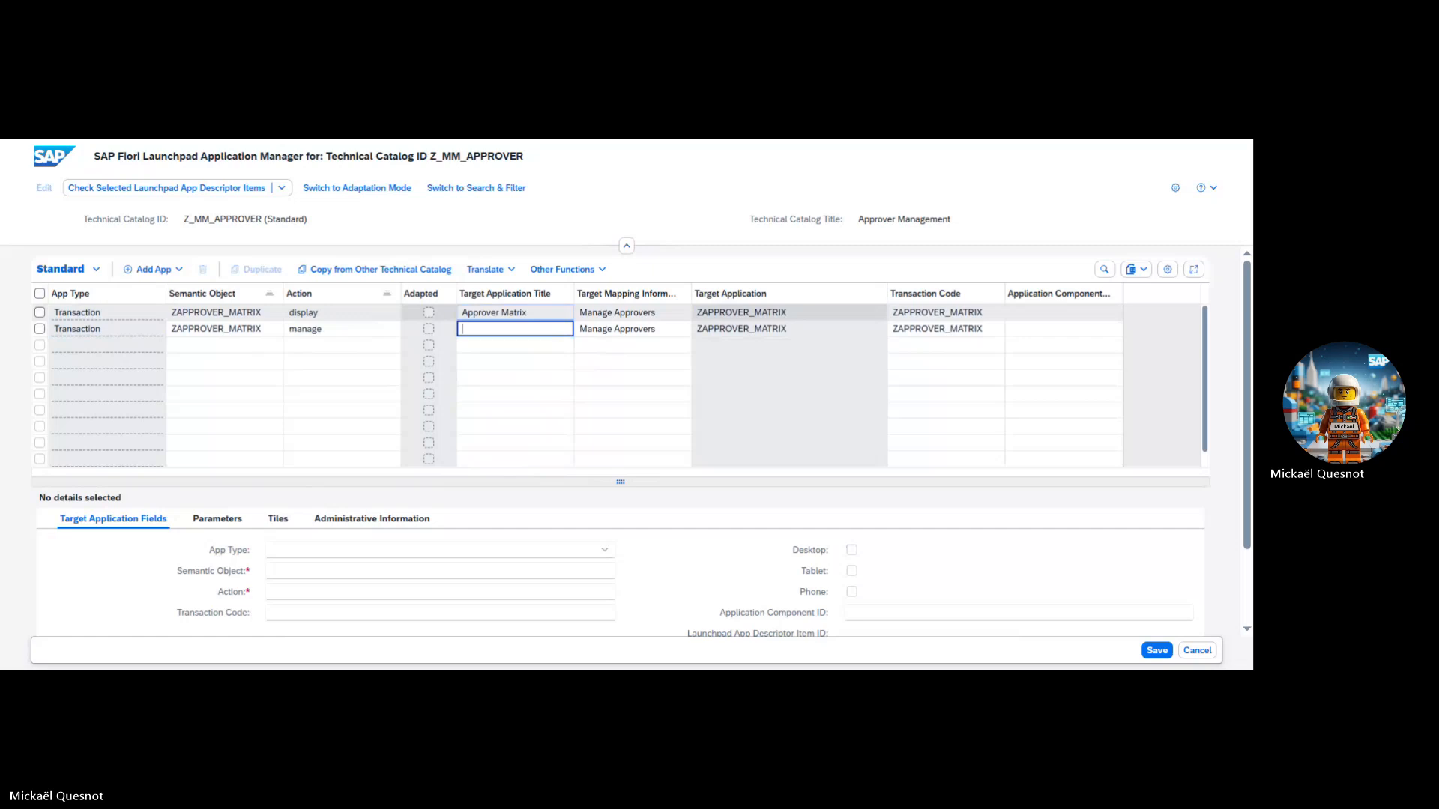
Step: Find transaction codes matching Z*App and assign ZAPPROVER_PG to the manage entry
{"action": "left_click", "coordinate": [941, 315]}
{"action": "left_click", "coordinate": [990, 330]}
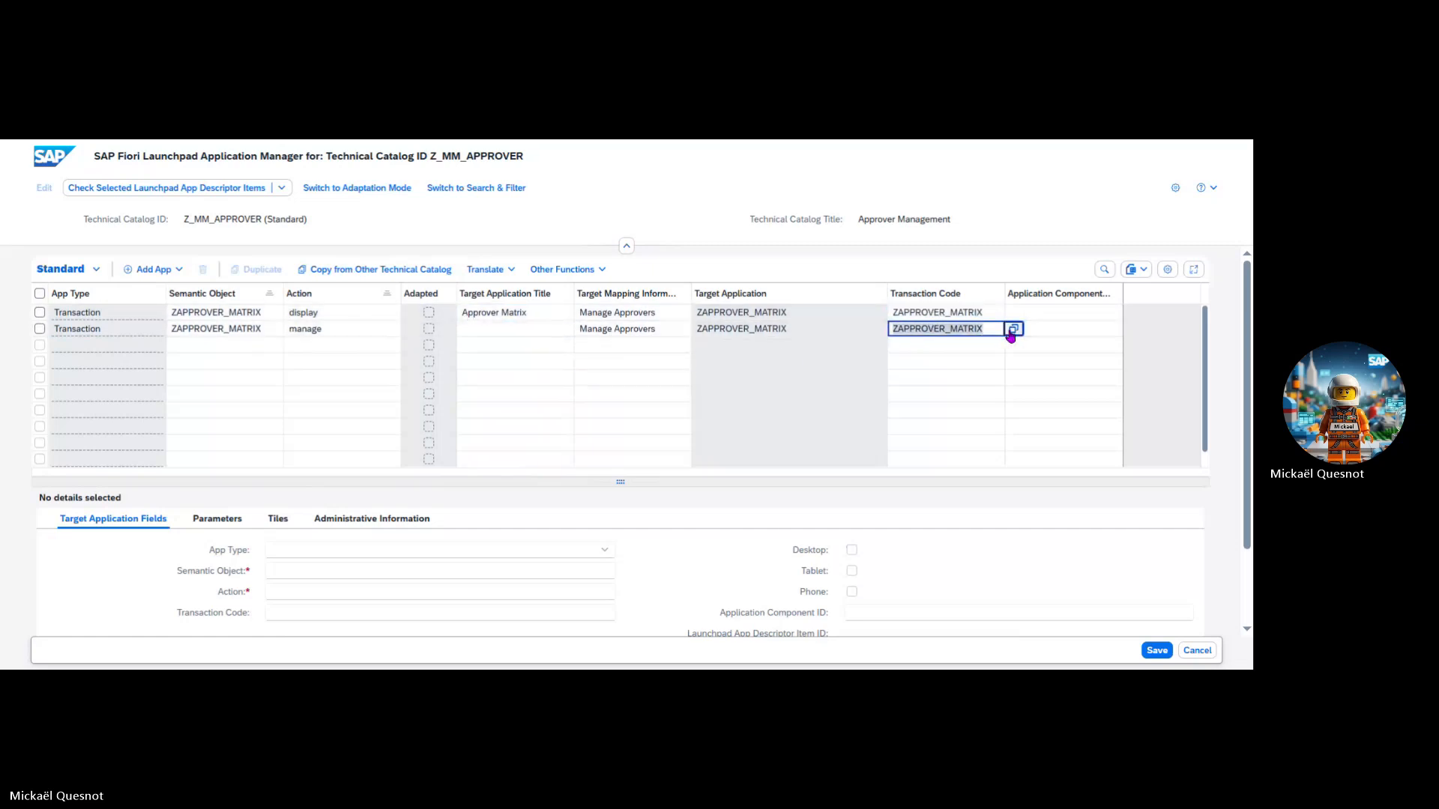
{"action": "left_click", "coordinate": [1013, 329]}
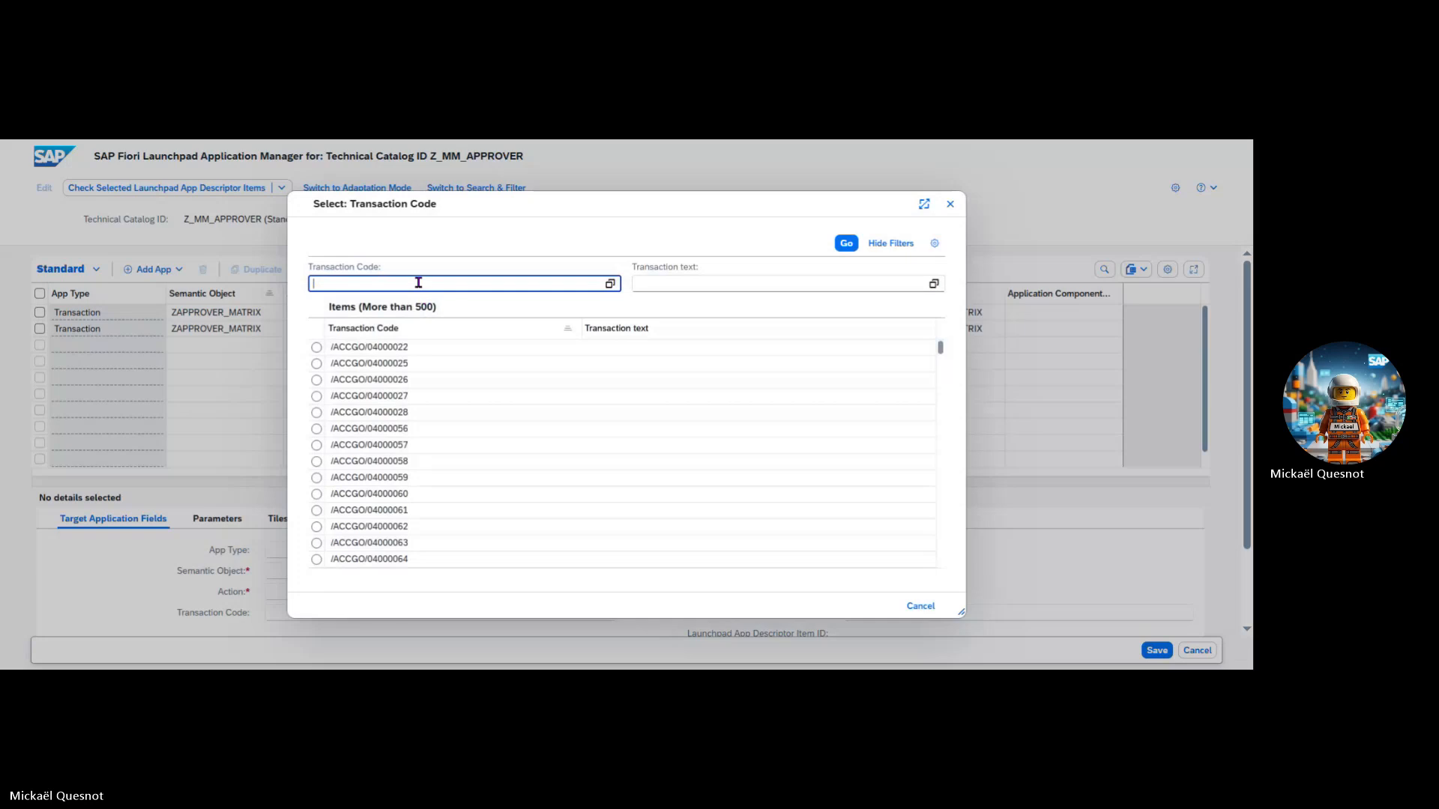
{"action": "type", "text": "Z*App"}
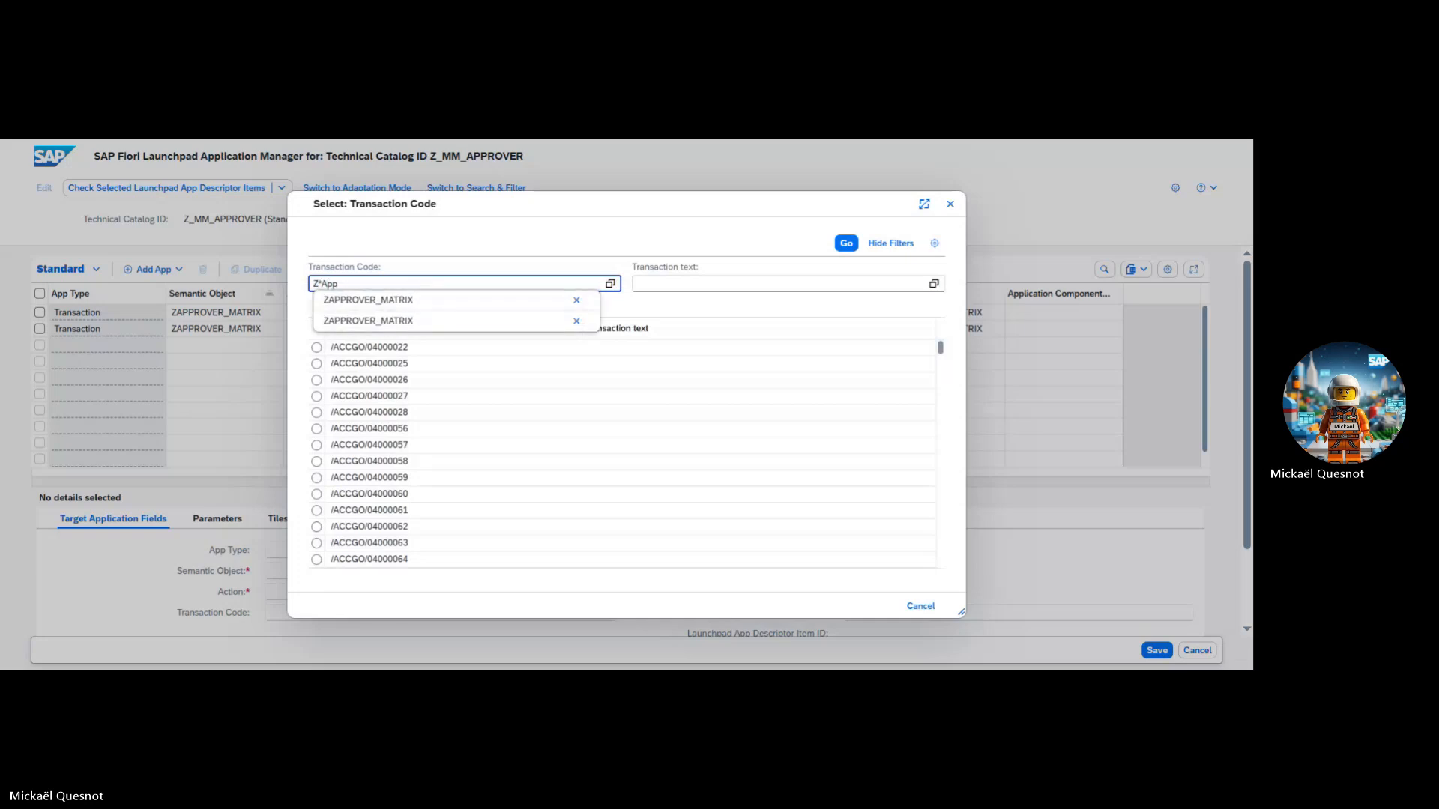
{"action": "key", "text": "Return"}
{"action": "left_click", "coordinate": [845, 245]}
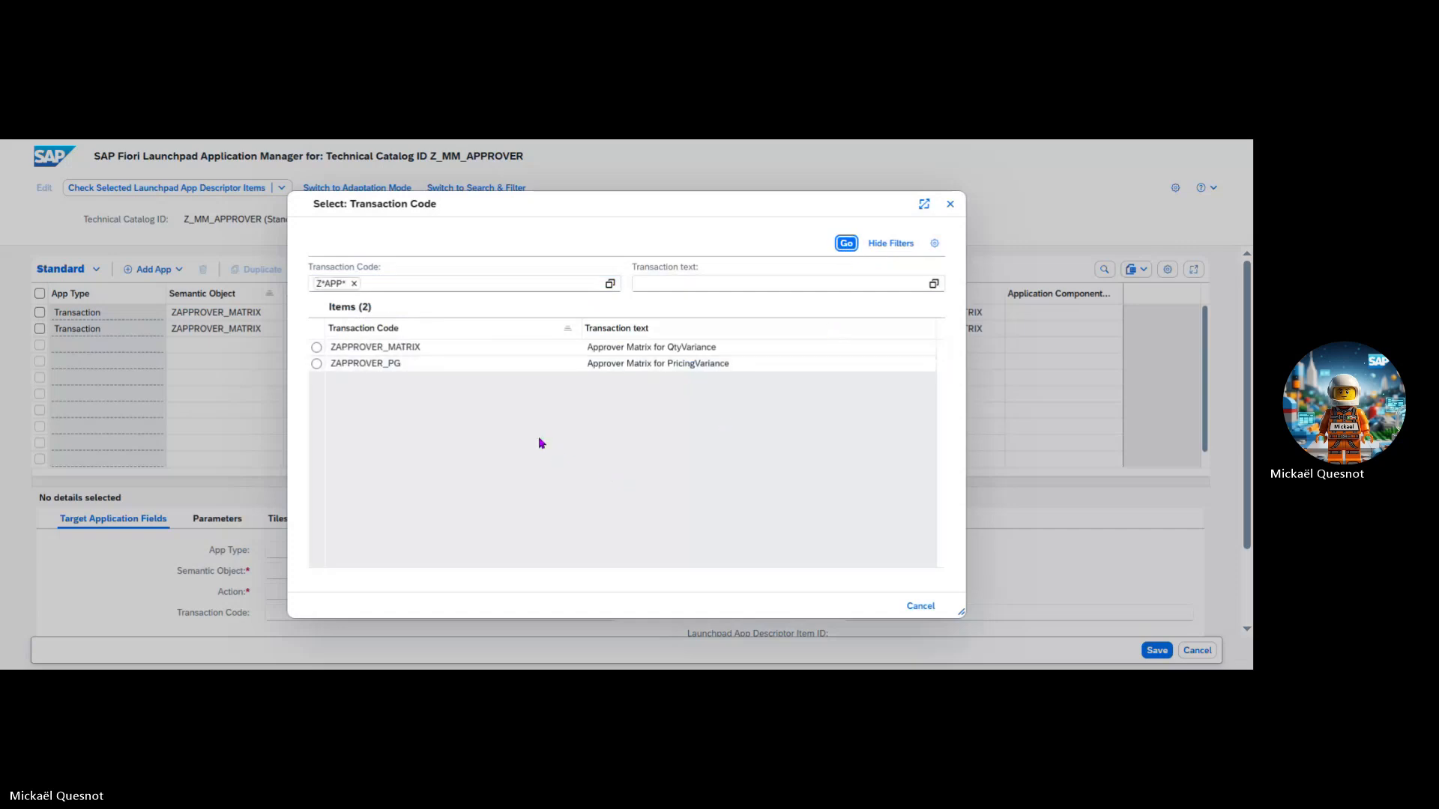
{"action": "left_click", "coordinate": [408, 372]}
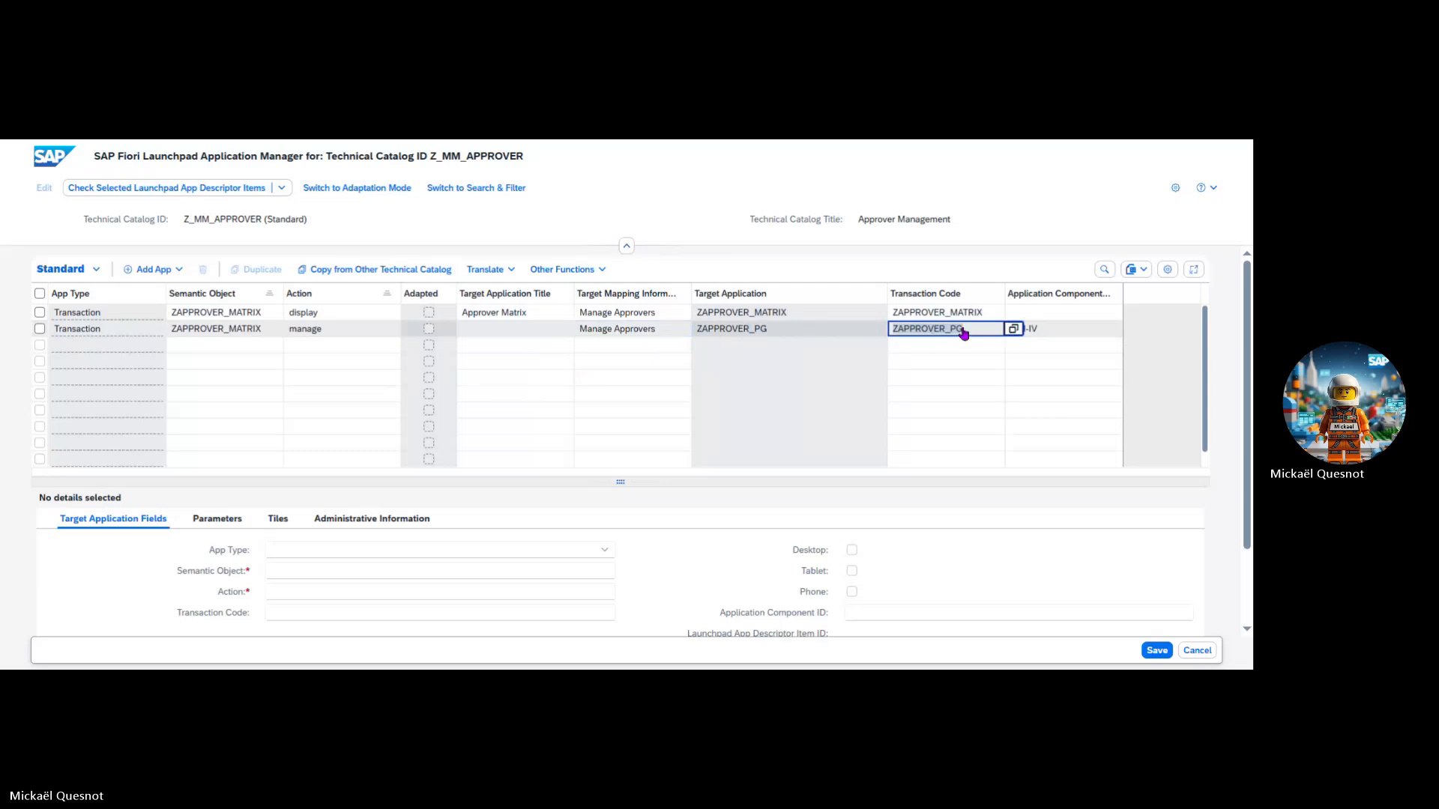
Step: Search the available transaction codes with the filter Z*, review their texts and close the list
{"action": "left_click", "coordinate": [507, 330]}
{"action": "left_click", "coordinate": [541, 318]}
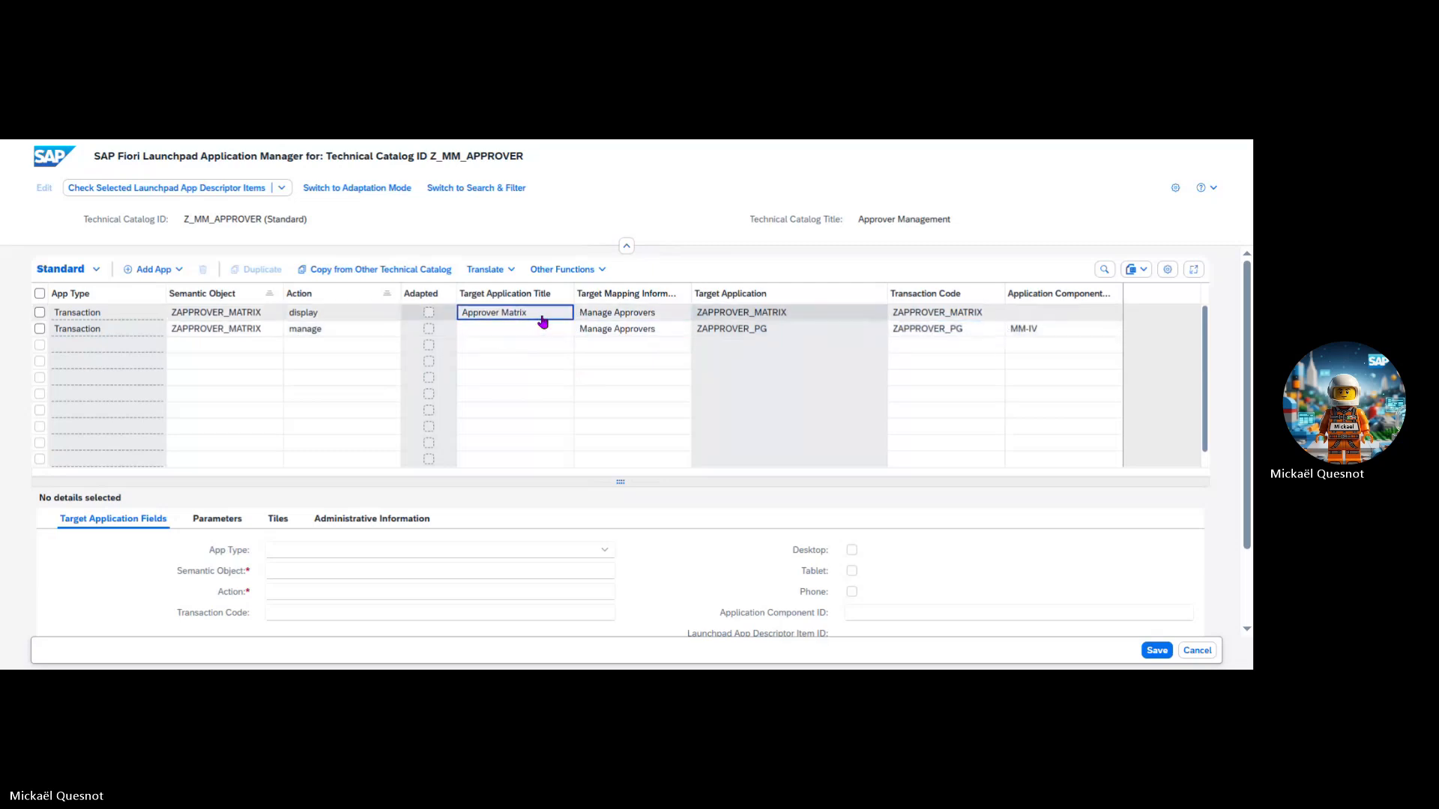
{"action": "left_click", "coordinate": [937, 330]}
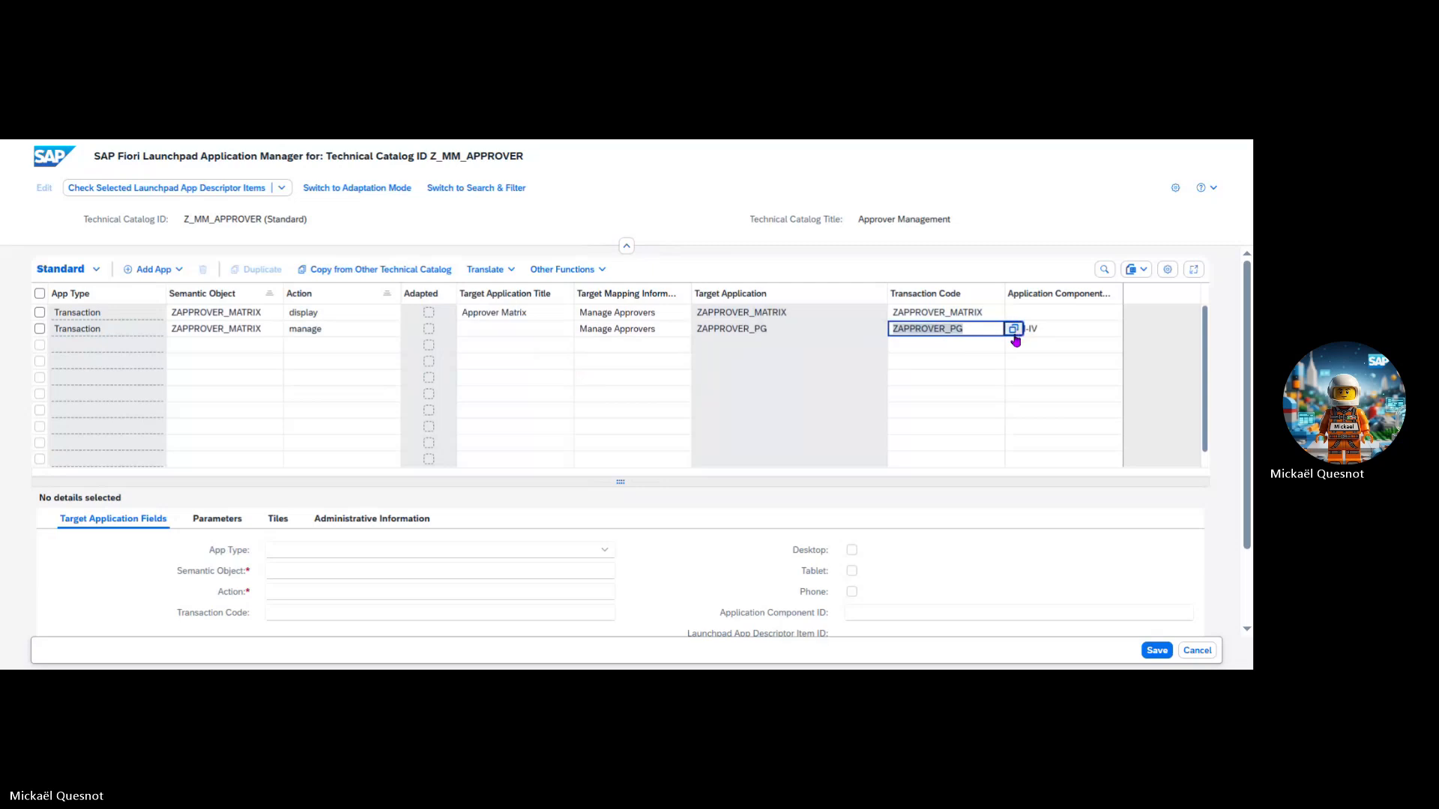
{"action": "left_click", "coordinate": [1014, 330]}
{"action": "type", "text": "Z"}
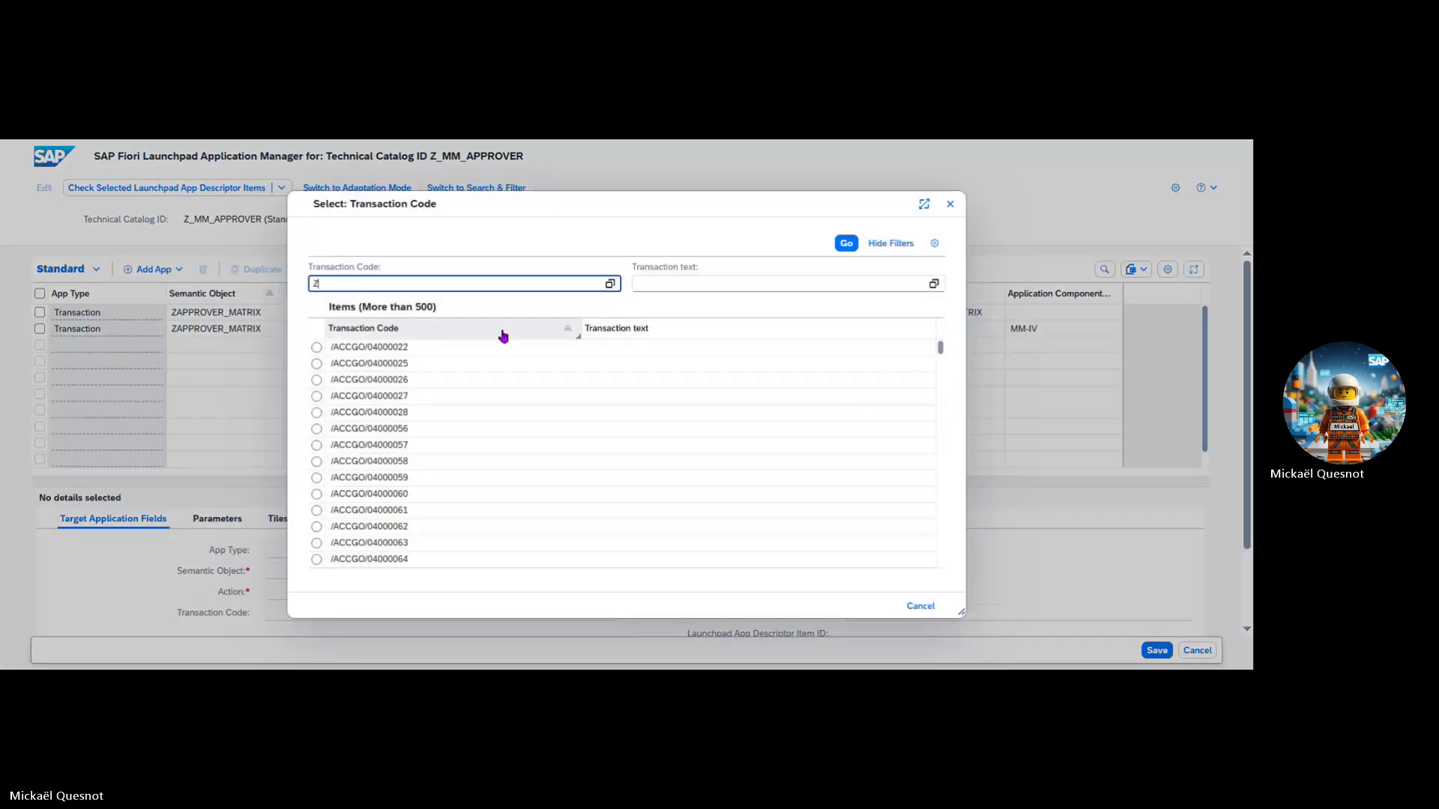
{"action": "type", "text": "*"}
{"action": "key", "text": "Return"}
{"action": "left_click", "coordinate": [844, 244]}
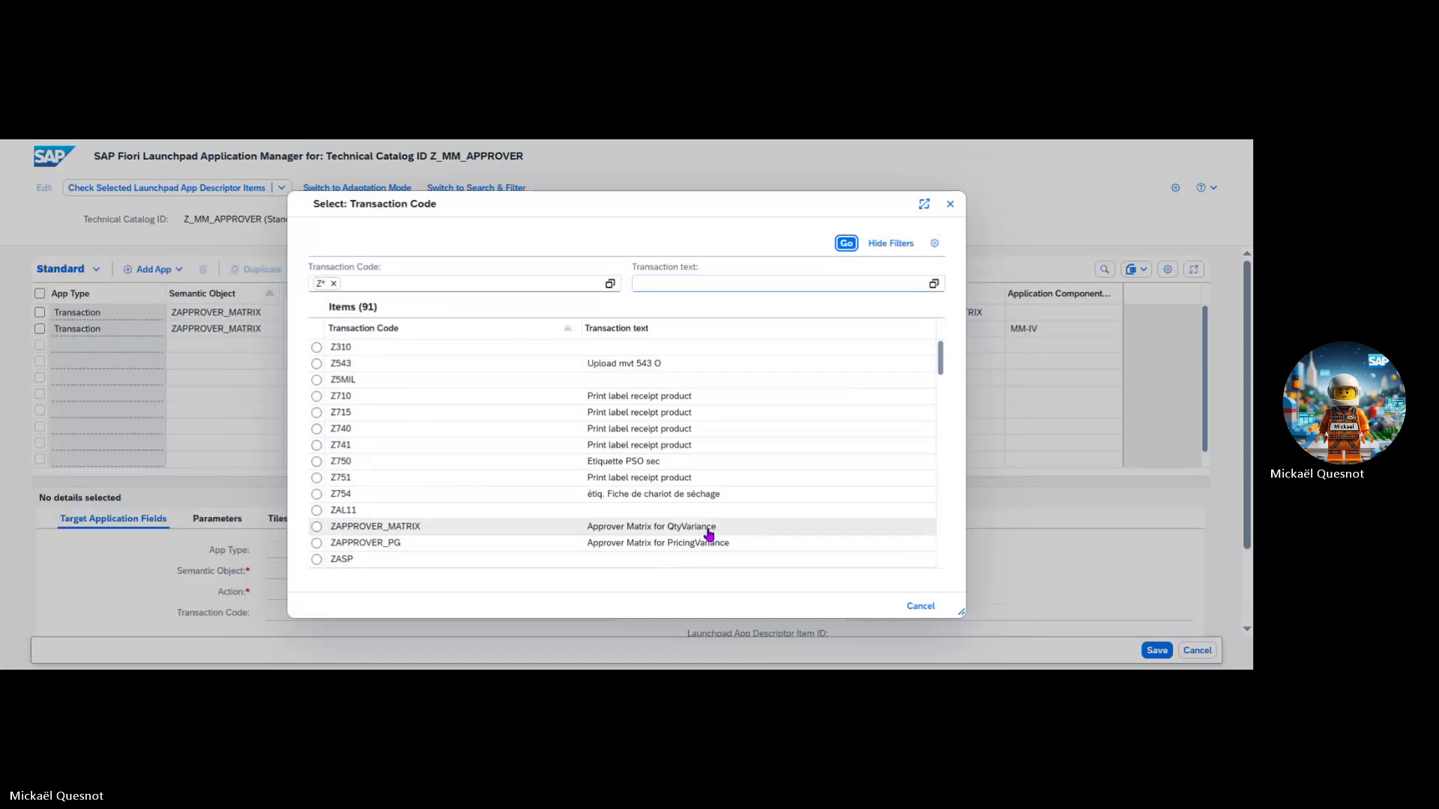
{"action": "left_click", "coordinate": [922, 608]}
Step: Copy the target application title Approver Matrix from the display entry to the manage entry
{"action": "left_click", "coordinate": [525, 313]}
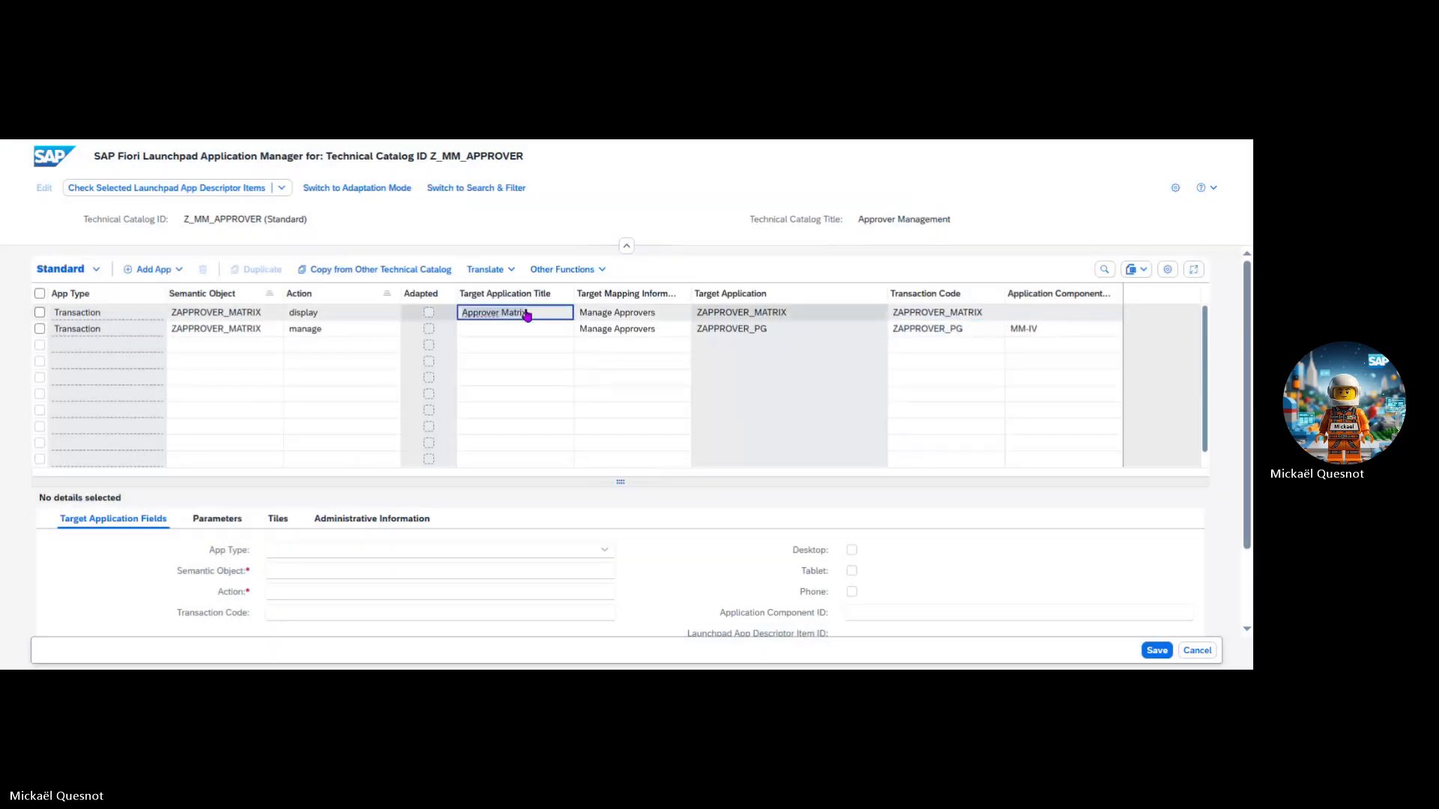
{"action": "key", "text": "ctrl+a"}
{"action": "key", "text": "ctrl+c"}
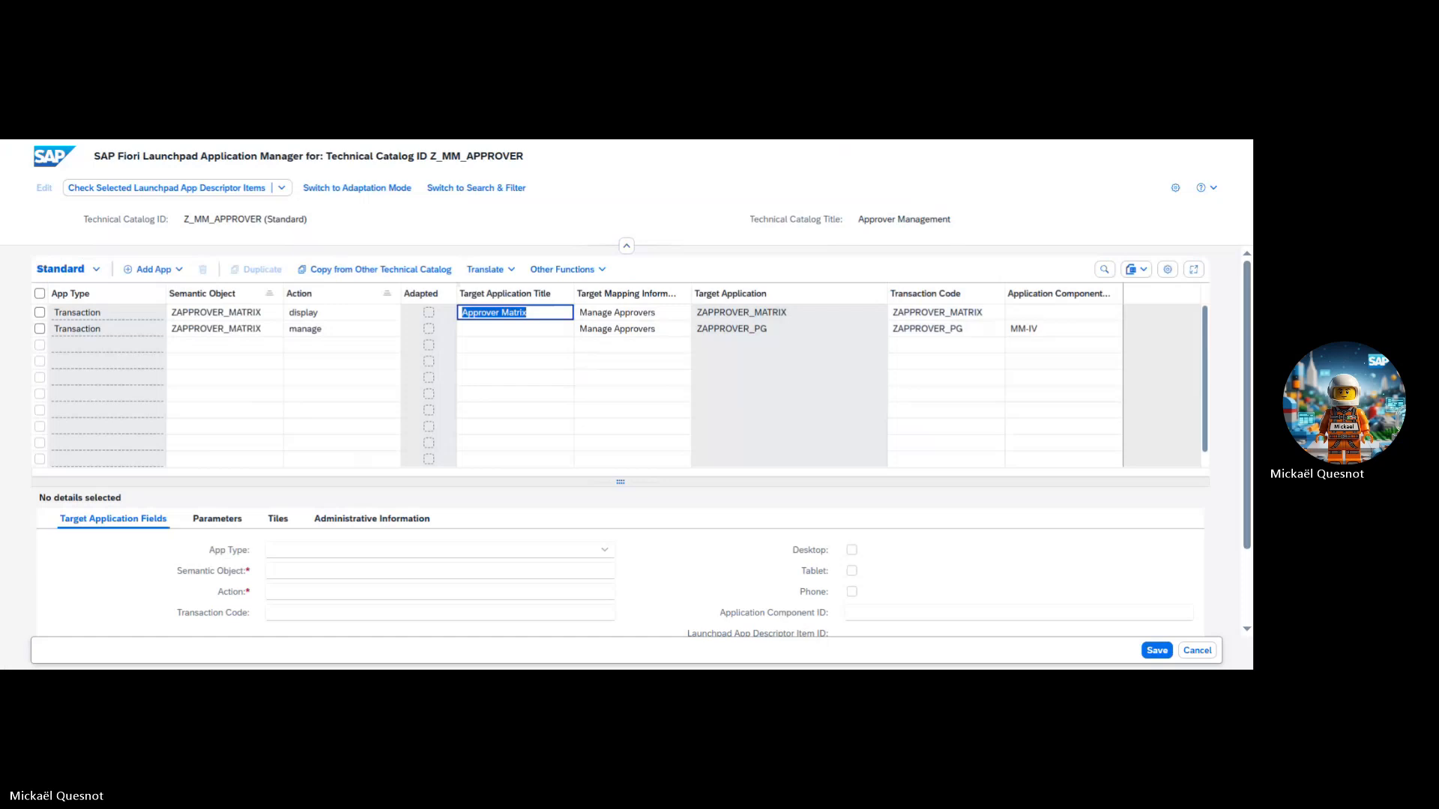
{"action": "left_click", "coordinate": [498, 333]}
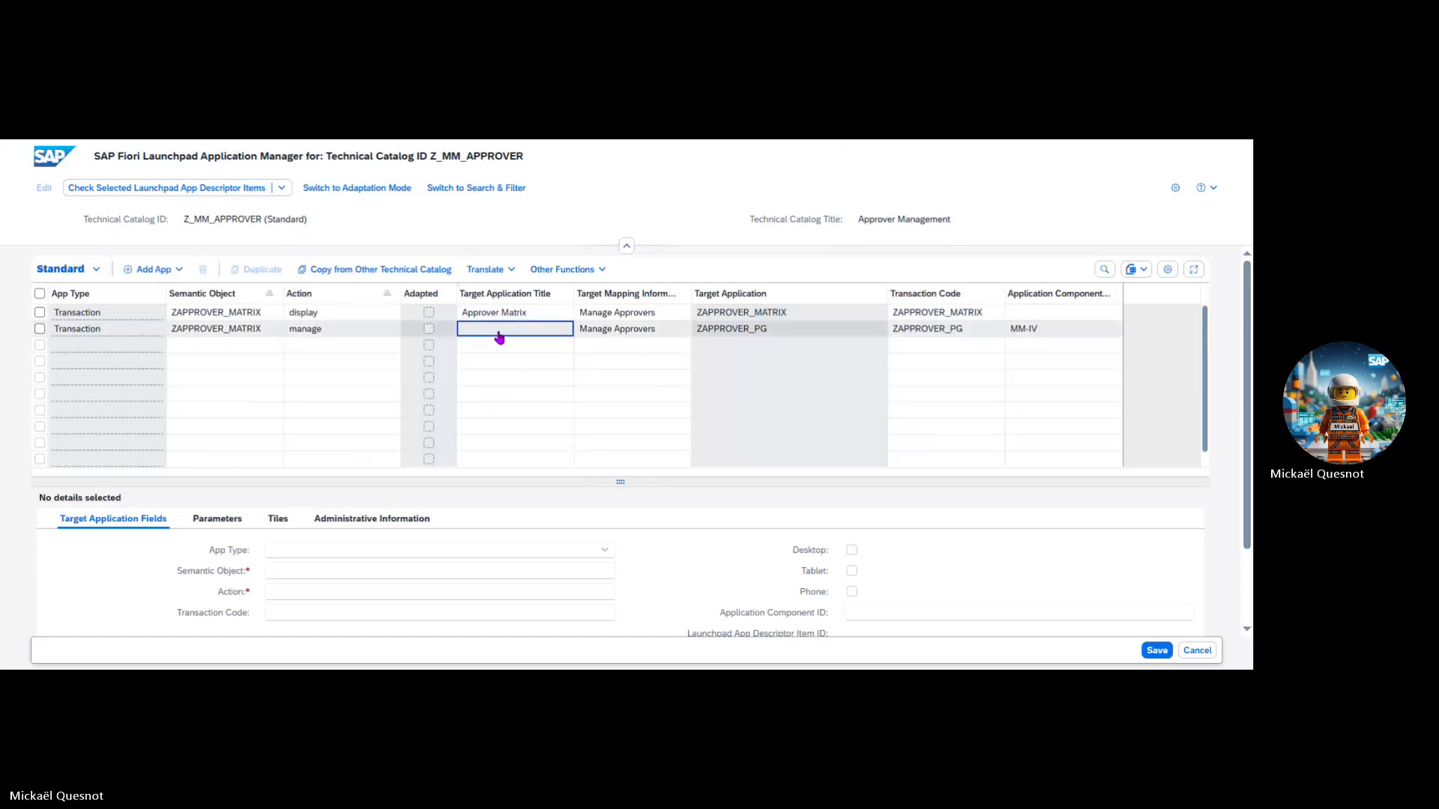
{"action": "key", "text": "ctrl+v"}
{"action": "key", "text": "ctrl+a"}
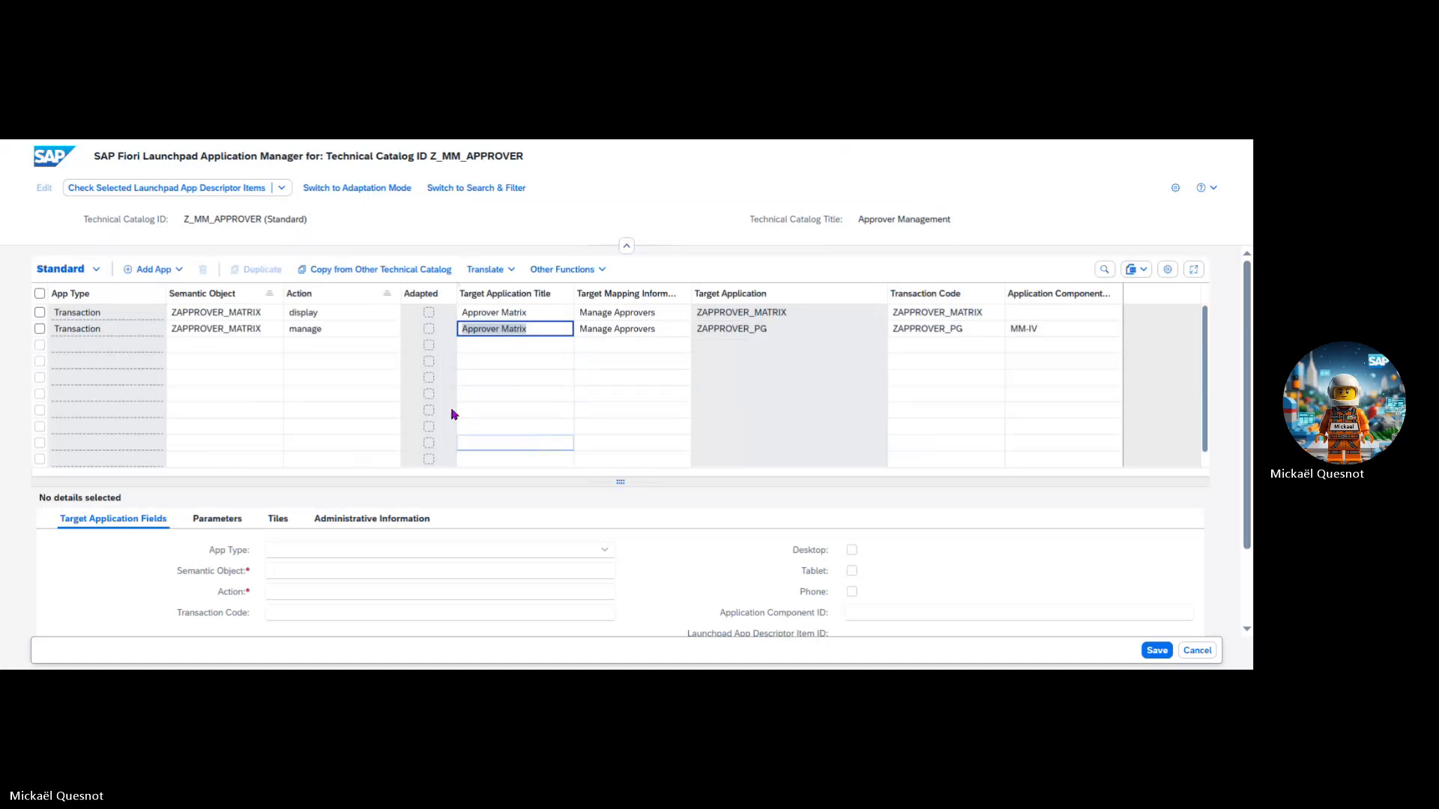
Step: Copy the action manage from the ZAPPROVER_PG entry to the ZAPPROVER_MATRIX entry
{"action": "left_click", "coordinate": [307, 315]}
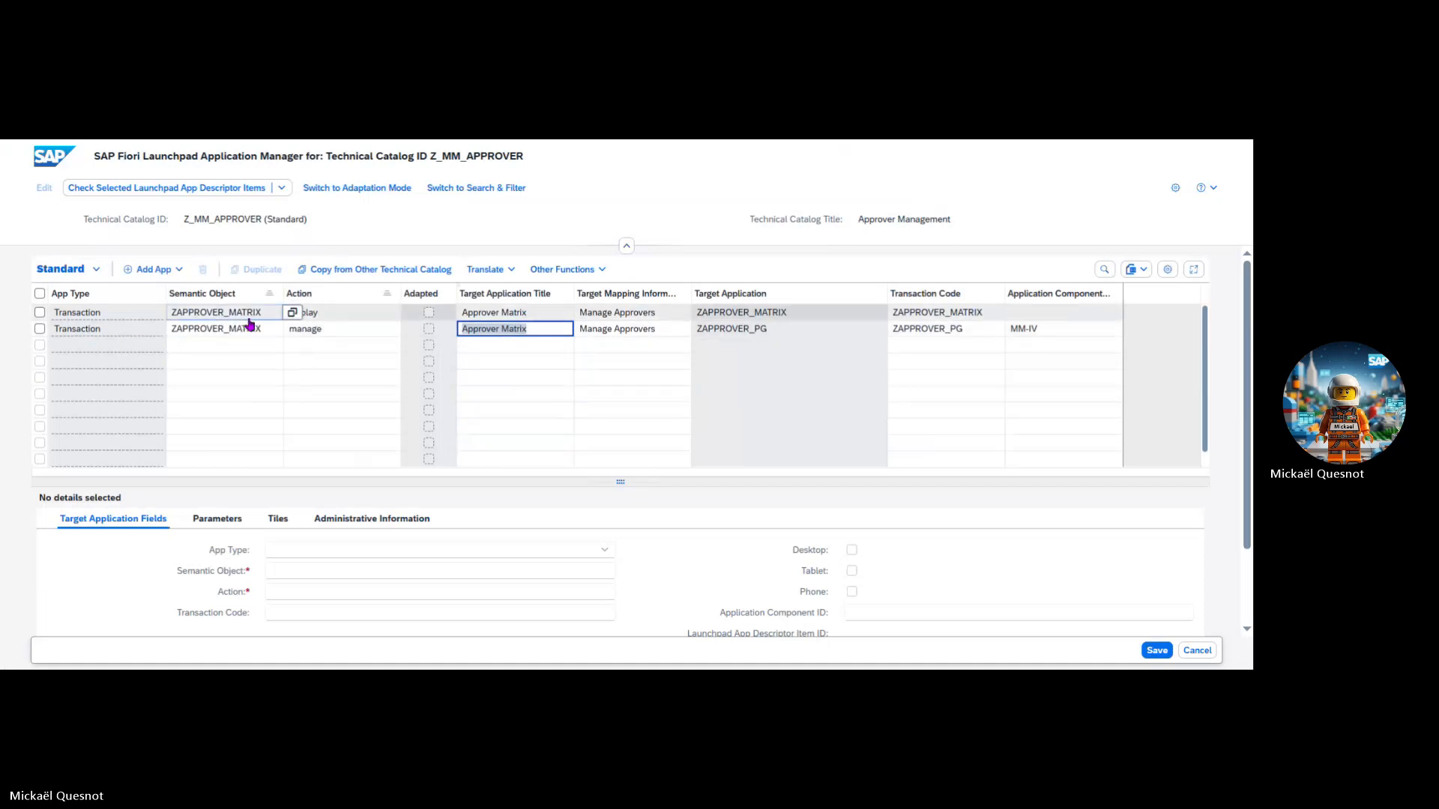
{"action": "left_click", "coordinate": [328, 327]}
{"action": "key", "text": "ctrl+a"}
{"action": "key", "text": "ctrl+c"}
{"action": "key", "text": "Up"}
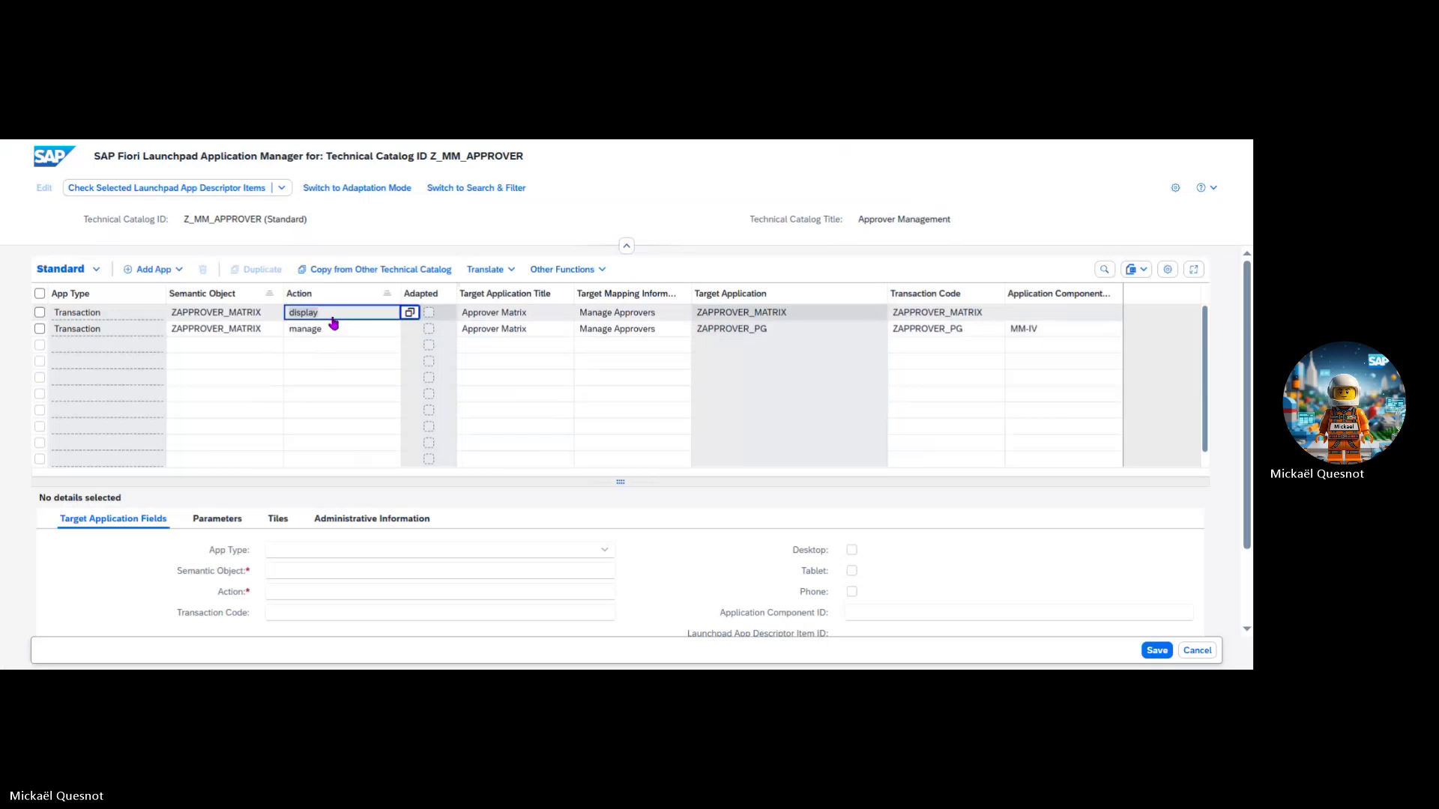
{"action": "key", "text": "ctrl+v"}
{"action": "key", "text": "Return"}
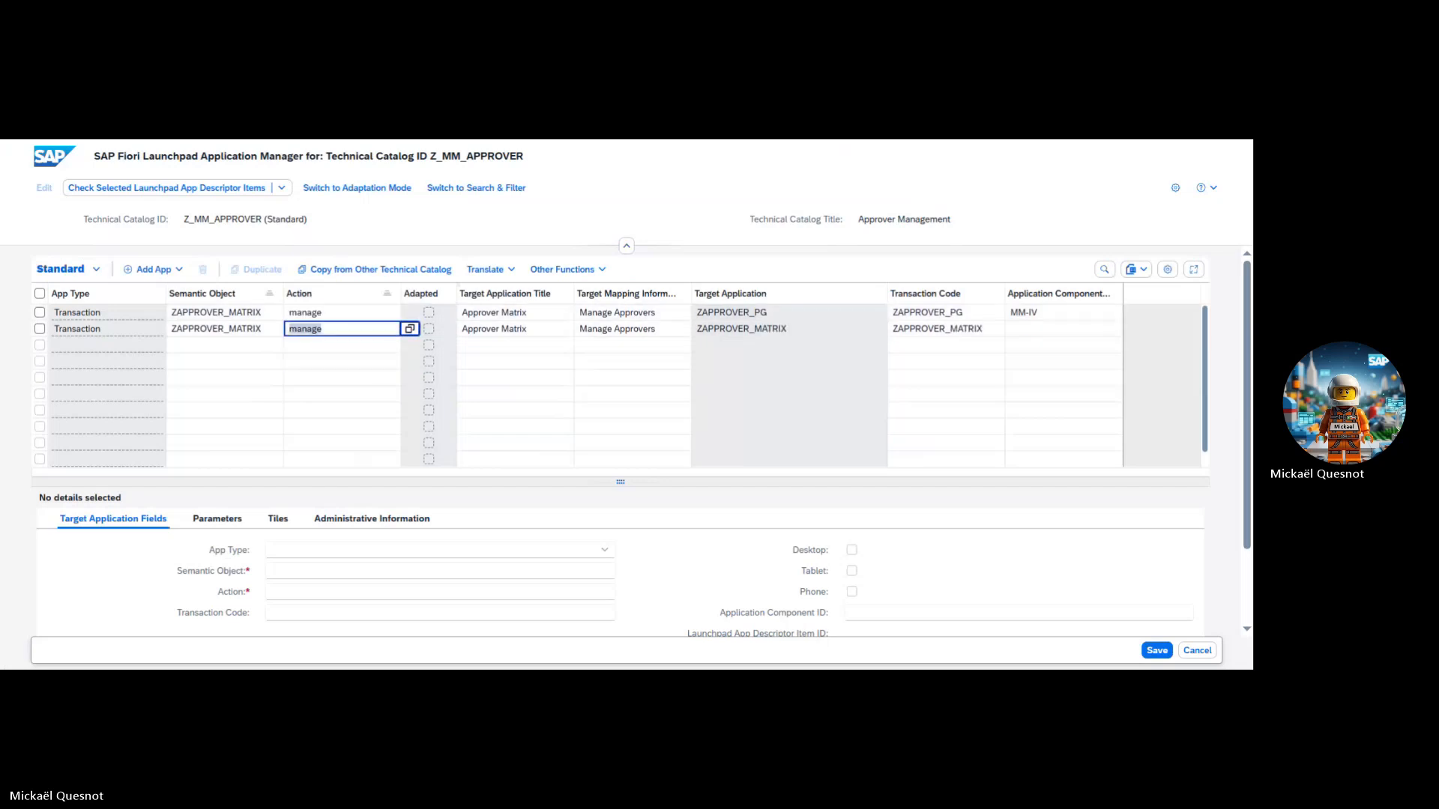
Step: Copy the application component MM-IV from the ZAPPROVER_PG entry to the ZAPPROVER_MATRIX entry
{"action": "left_click", "coordinate": [1032, 316]}
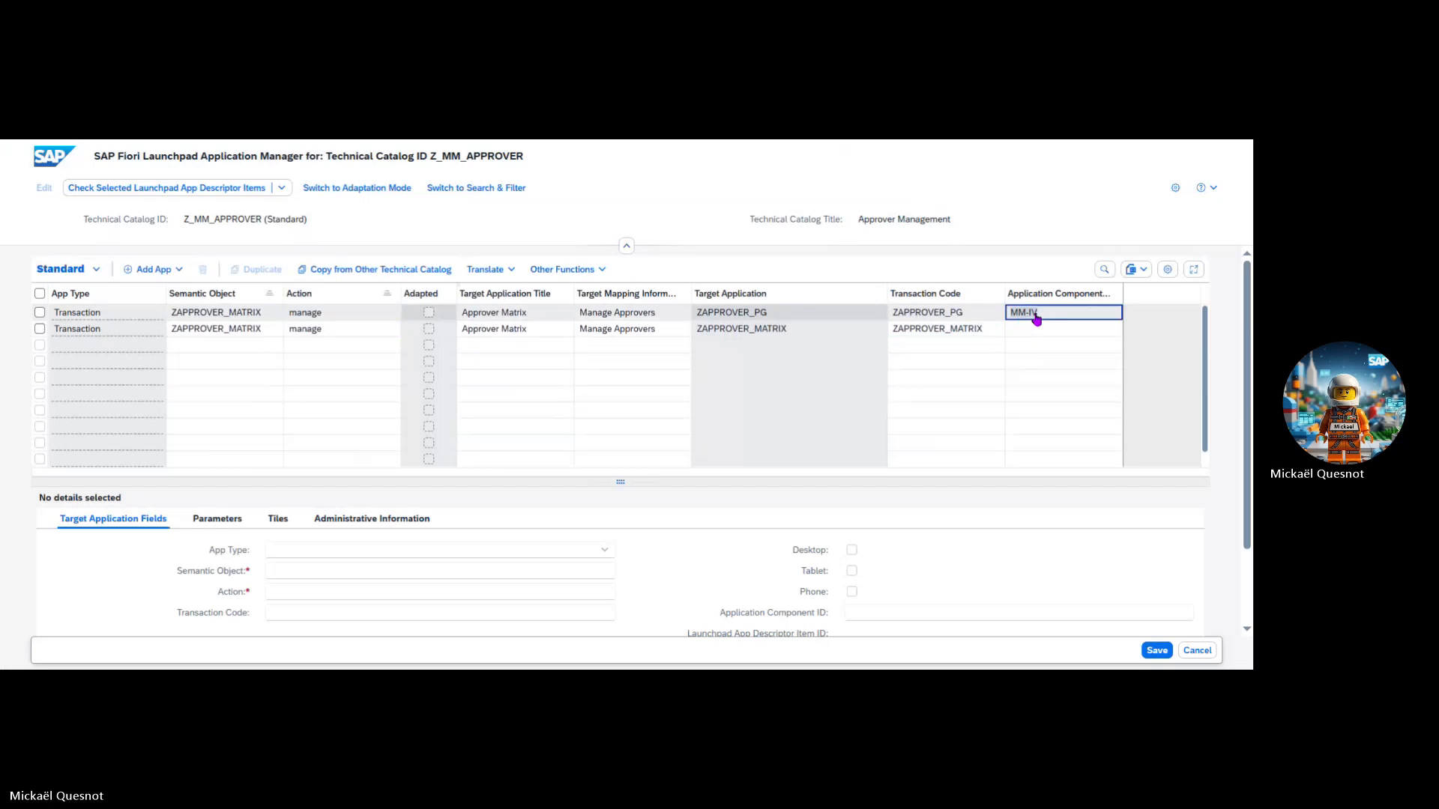
{"action": "left_click", "coordinate": [1035, 330]}
{"action": "key", "text": "ctrl+v"}
{"action": "key", "text": "Return"}
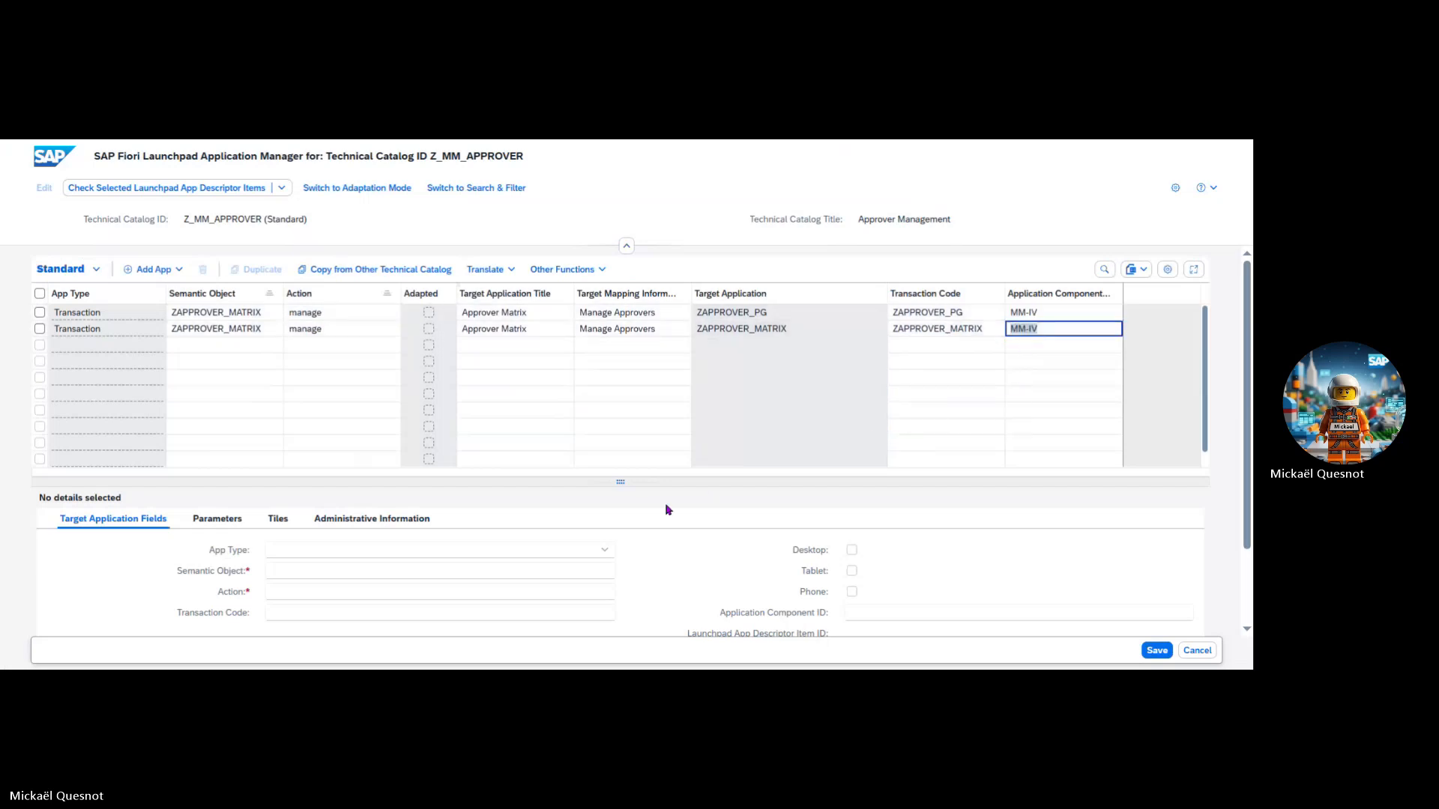
Step: Compare the target application fields of the ZAPPROVER_MATRIX and ZAPPROVER_PG transaction entries
{"action": "scroll", "coordinate": [452, 538], "scroll_direction": "down", "scroll_amount": 1}
{"action": "scroll", "coordinate": [236, 487], "scroll_direction": "up", "scroll_amount": 1}
{"action": "left_click", "coordinate": [40, 329]}
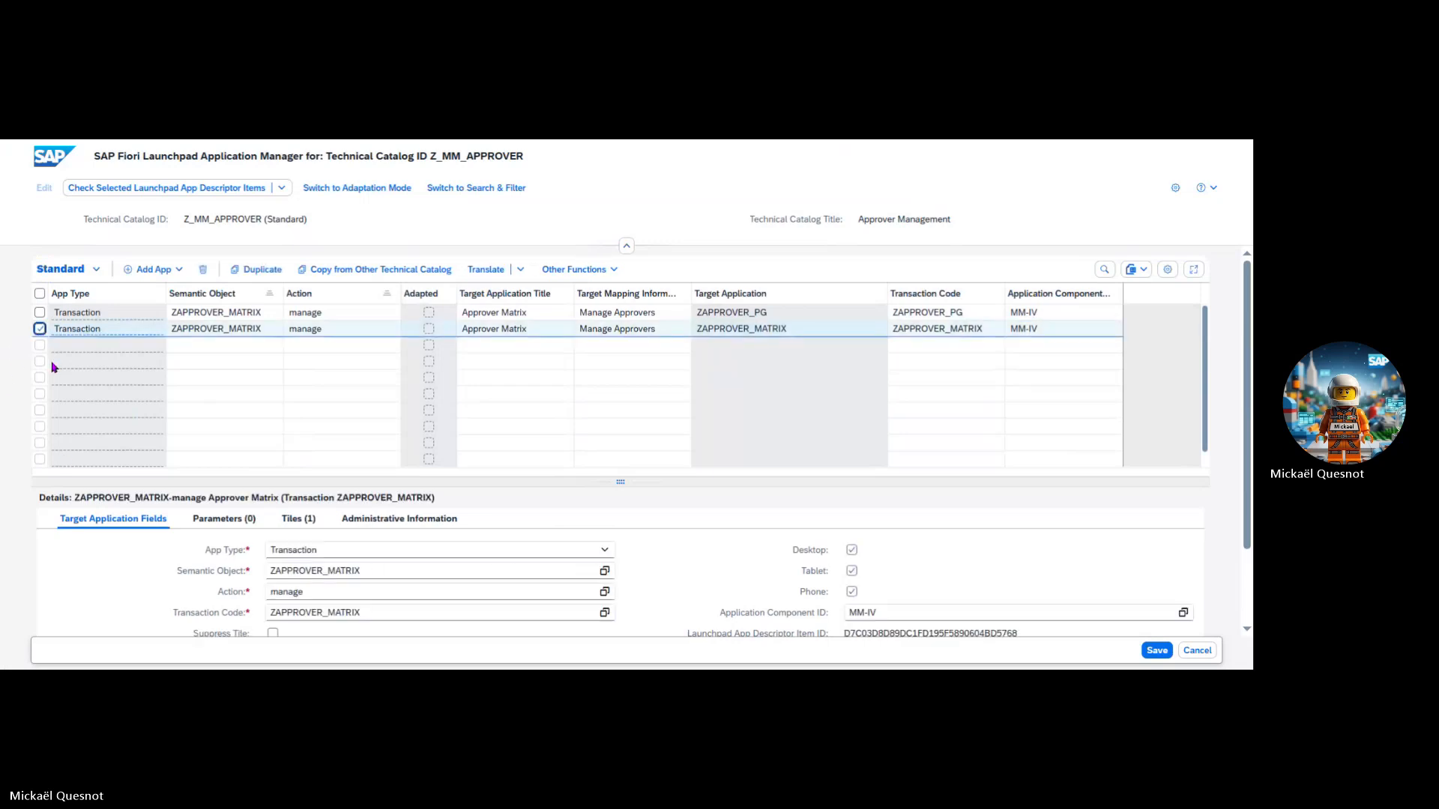
{"action": "left_click", "coordinate": [39, 329]}
{"action": "left_click", "coordinate": [39, 312]}
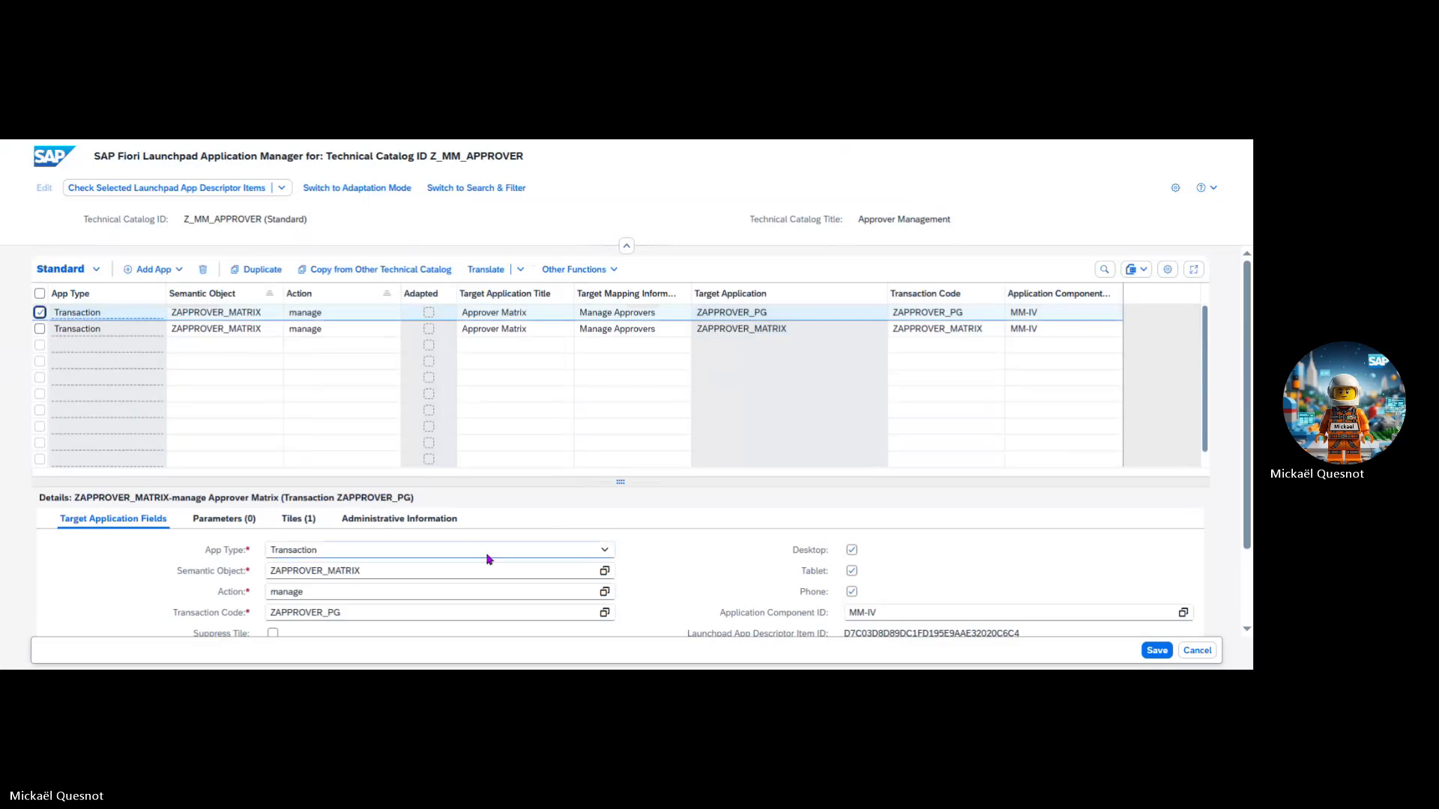
{"action": "scroll", "coordinate": [78, 424], "scroll_direction": "down", "scroll_amount": 2}
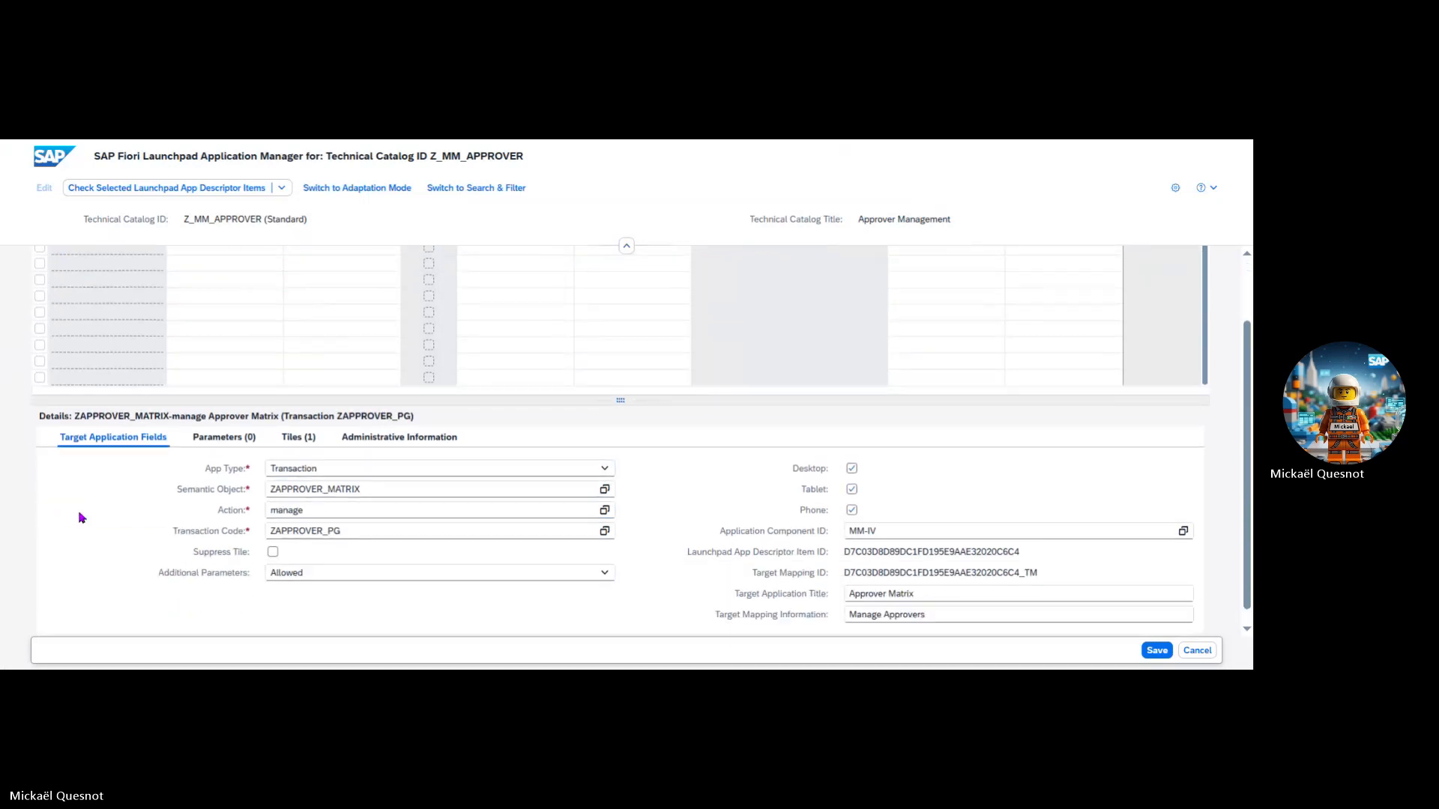
{"action": "scroll", "coordinate": [89, 512], "scroll_direction": "up", "scroll_amount": 2}
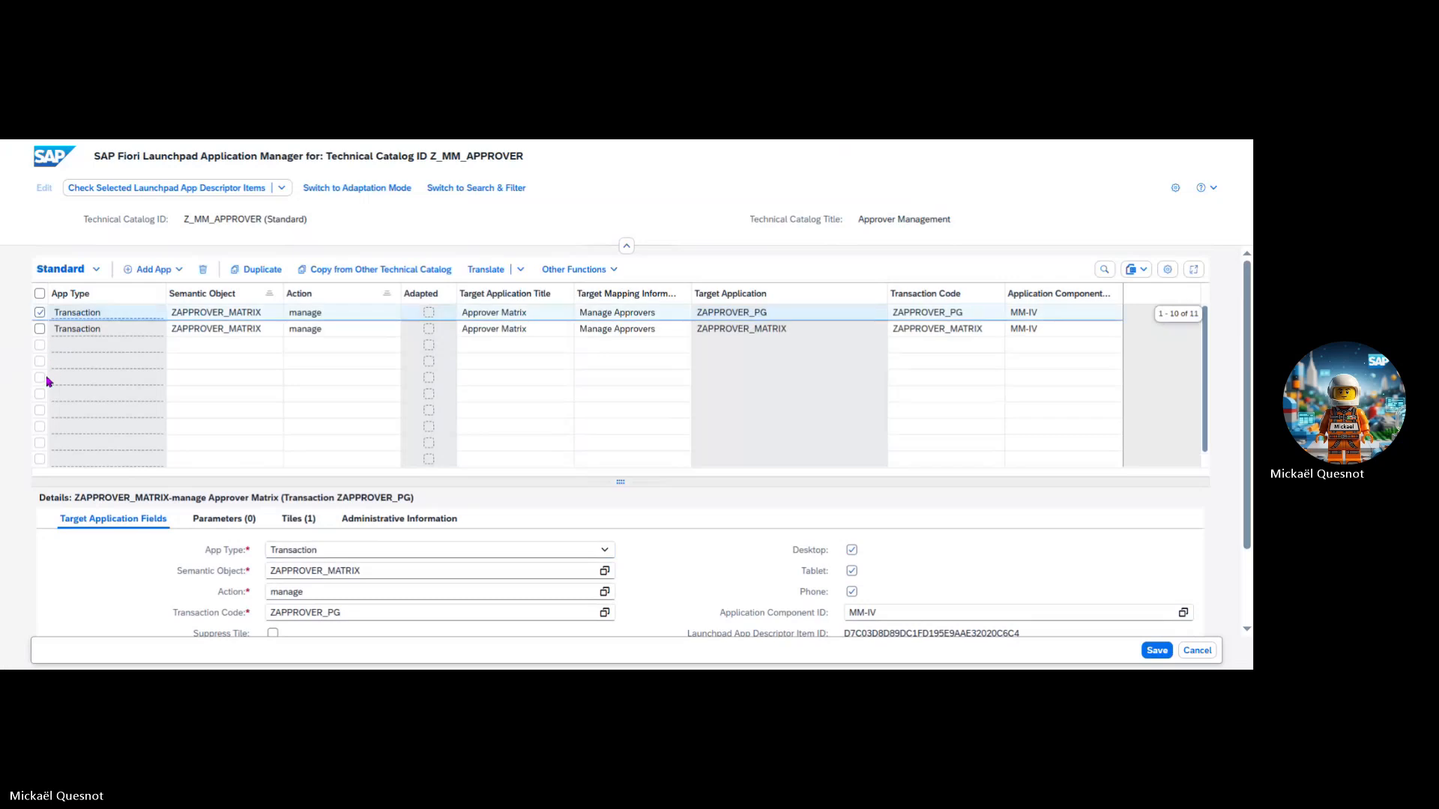
{"action": "left_click", "coordinate": [40, 314]}
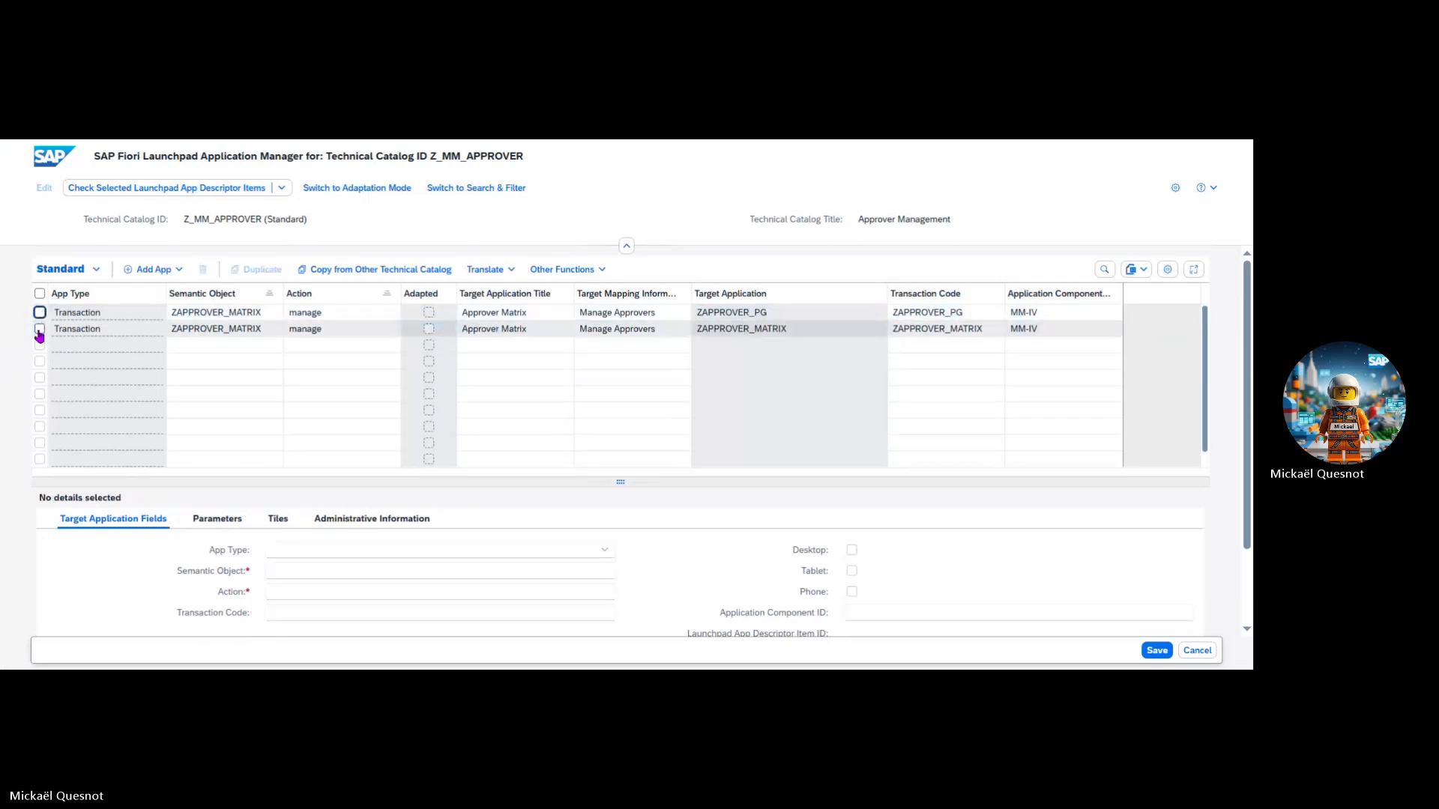
{"action": "left_click", "coordinate": [40, 329]}
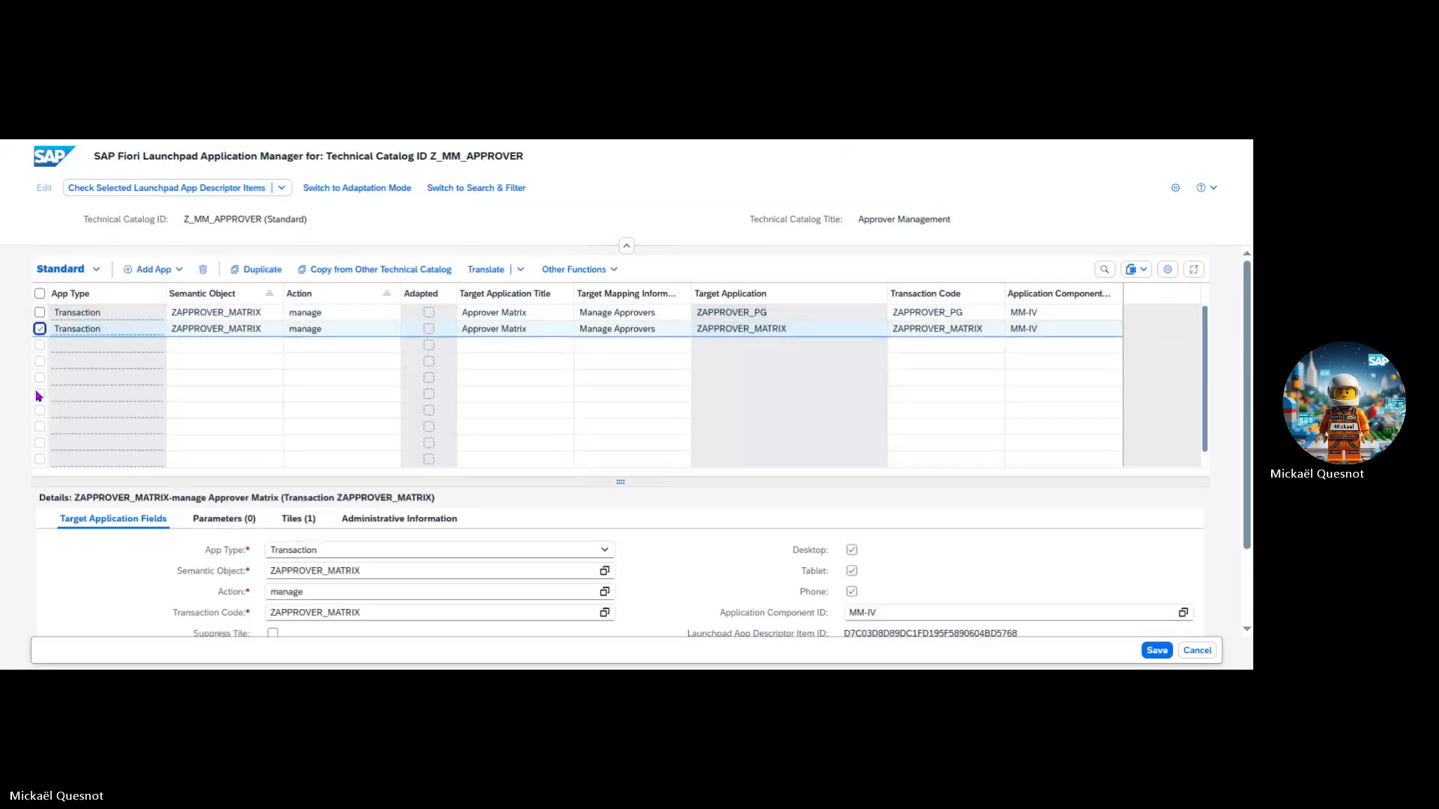
{"action": "left_click", "coordinate": [39, 313]}
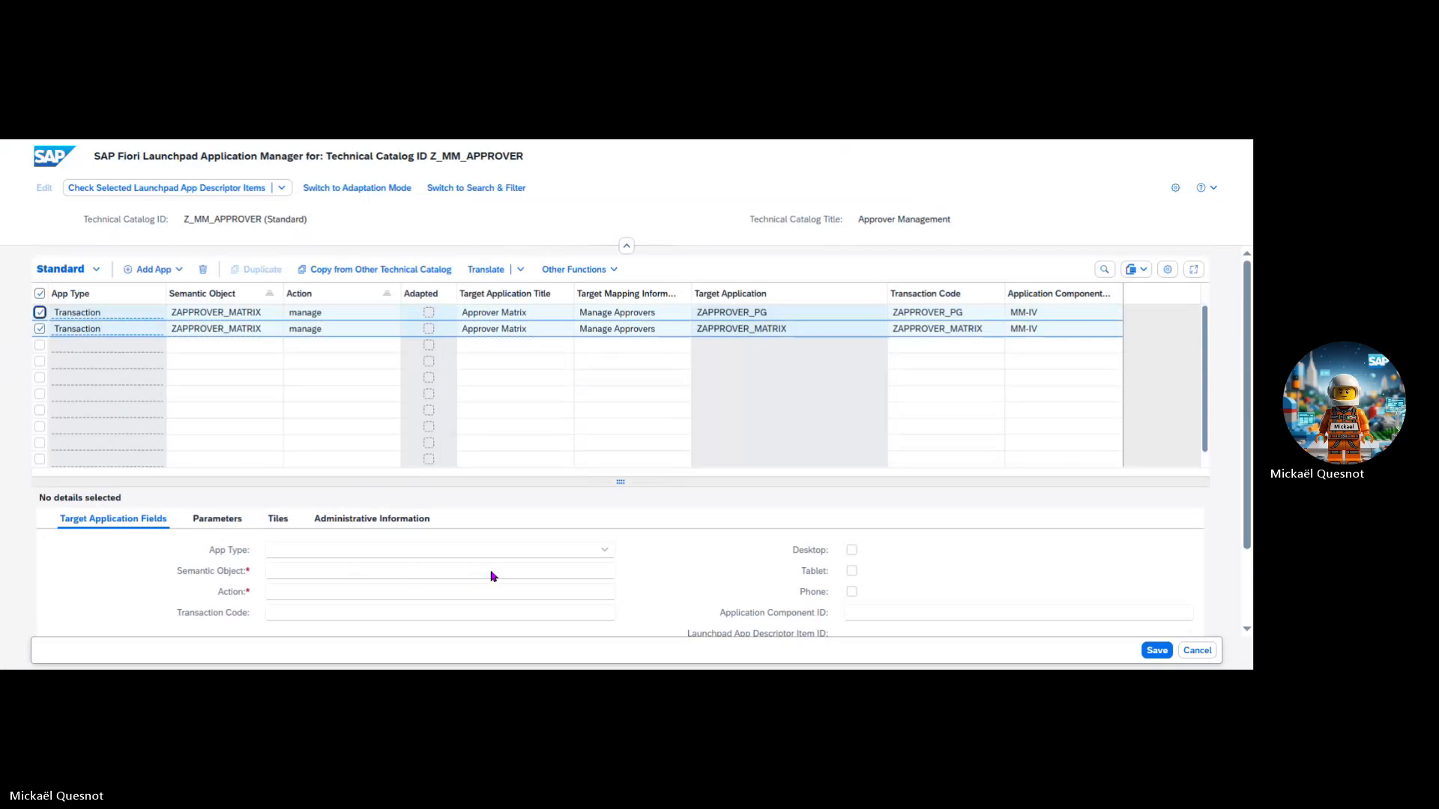
{"action": "left_click", "coordinate": [40, 330]}
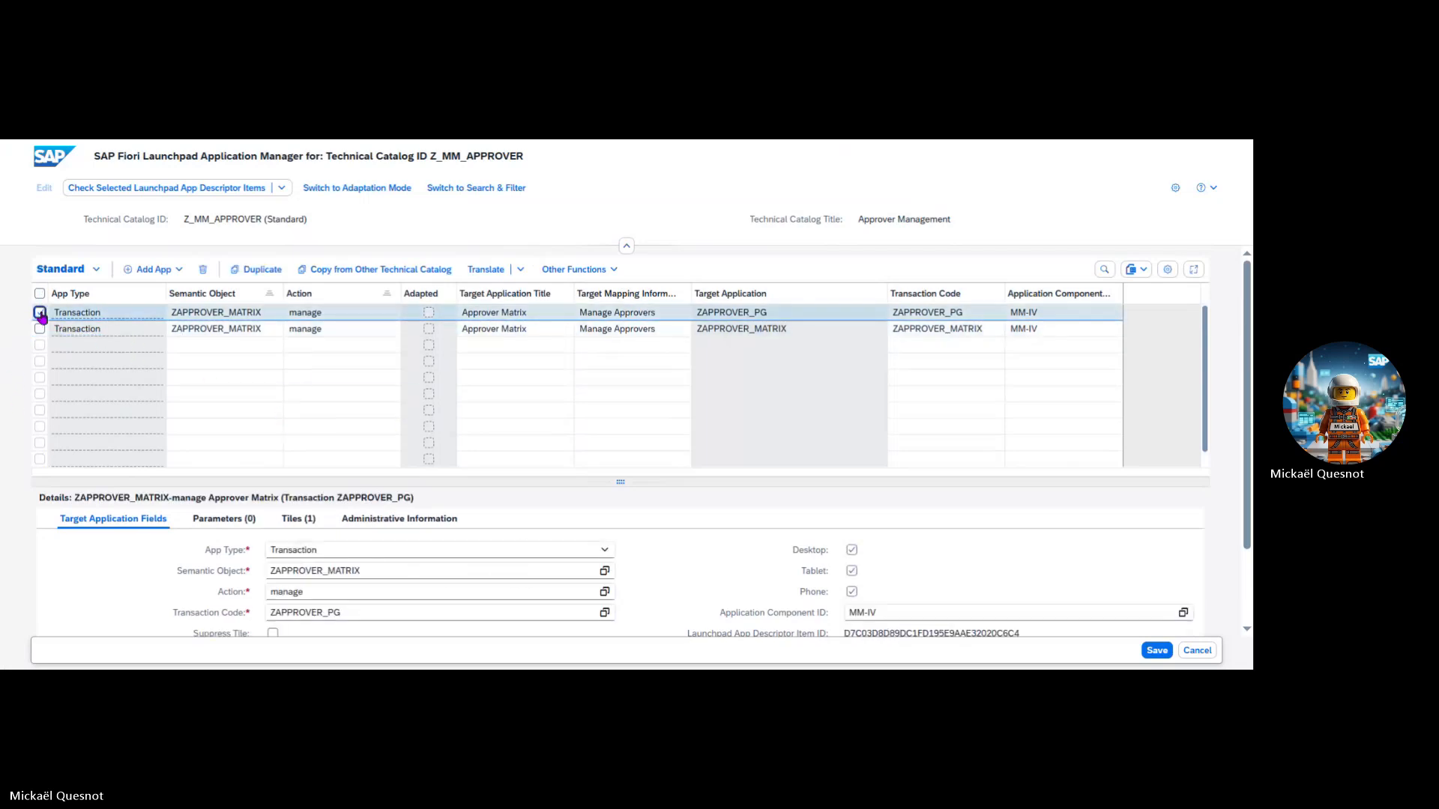
{"action": "left_click", "coordinate": [39, 313]}
{"action": "left_click", "coordinate": [40, 330]}
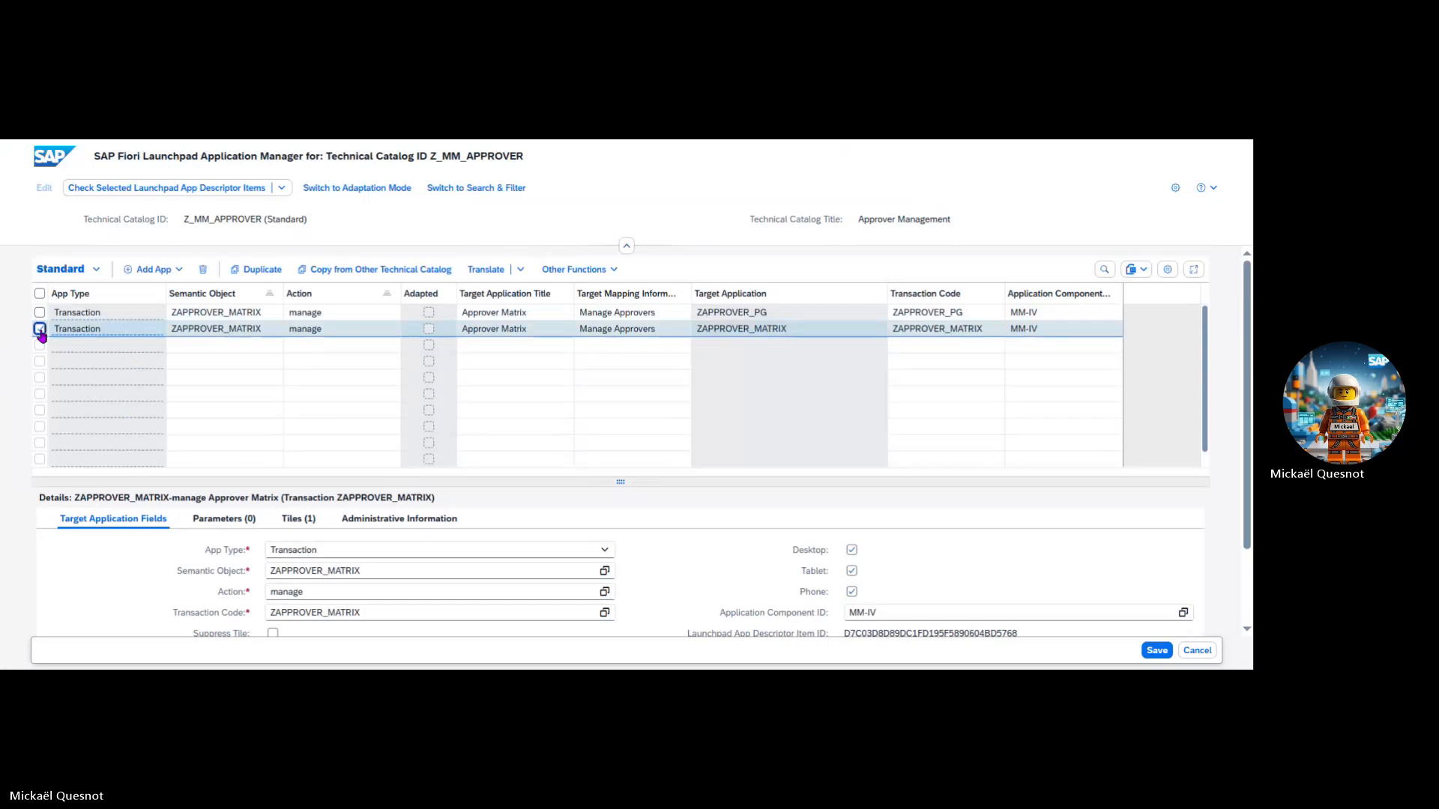
{"action": "left_click", "coordinate": [40, 330]}
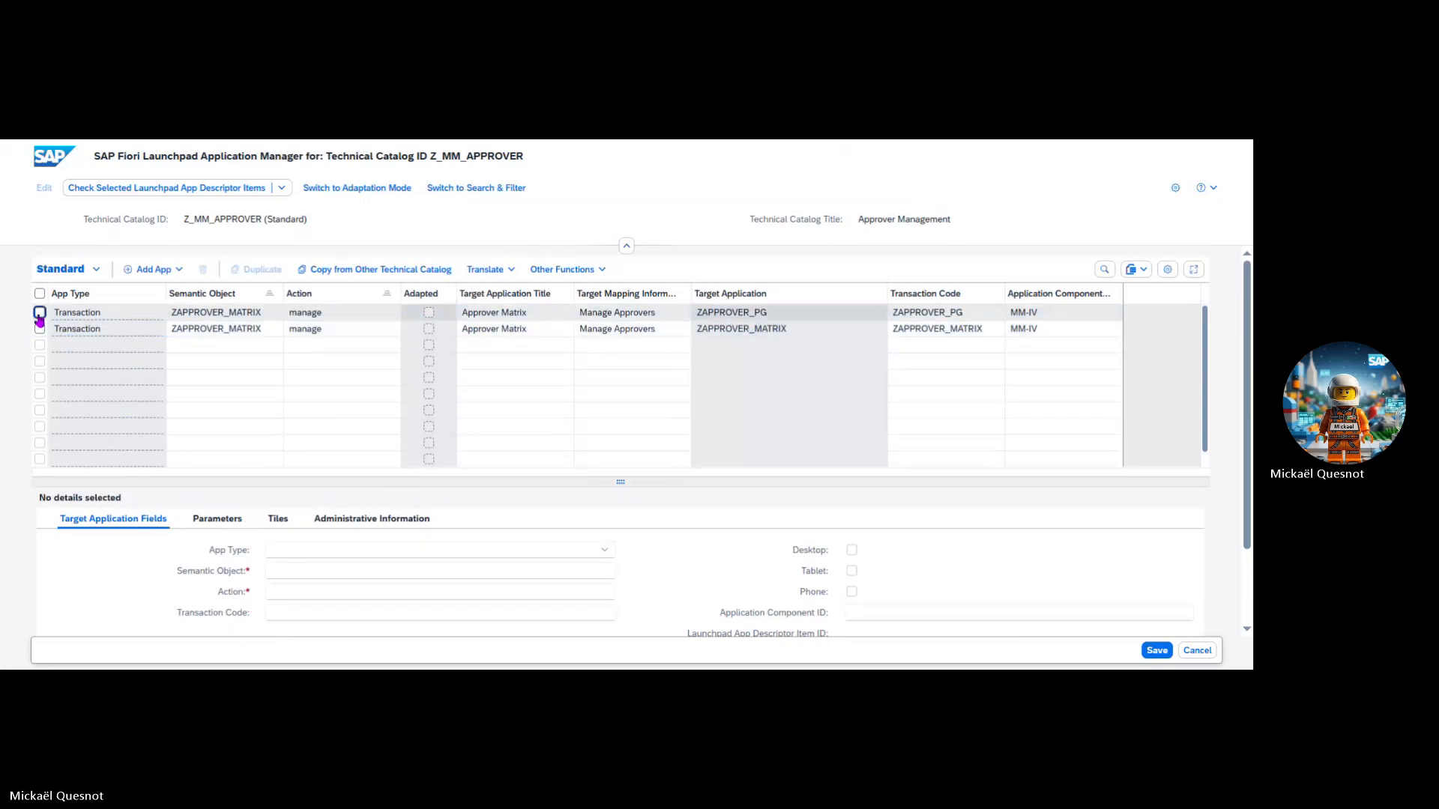
{"action": "left_click", "coordinate": [40, 313]}
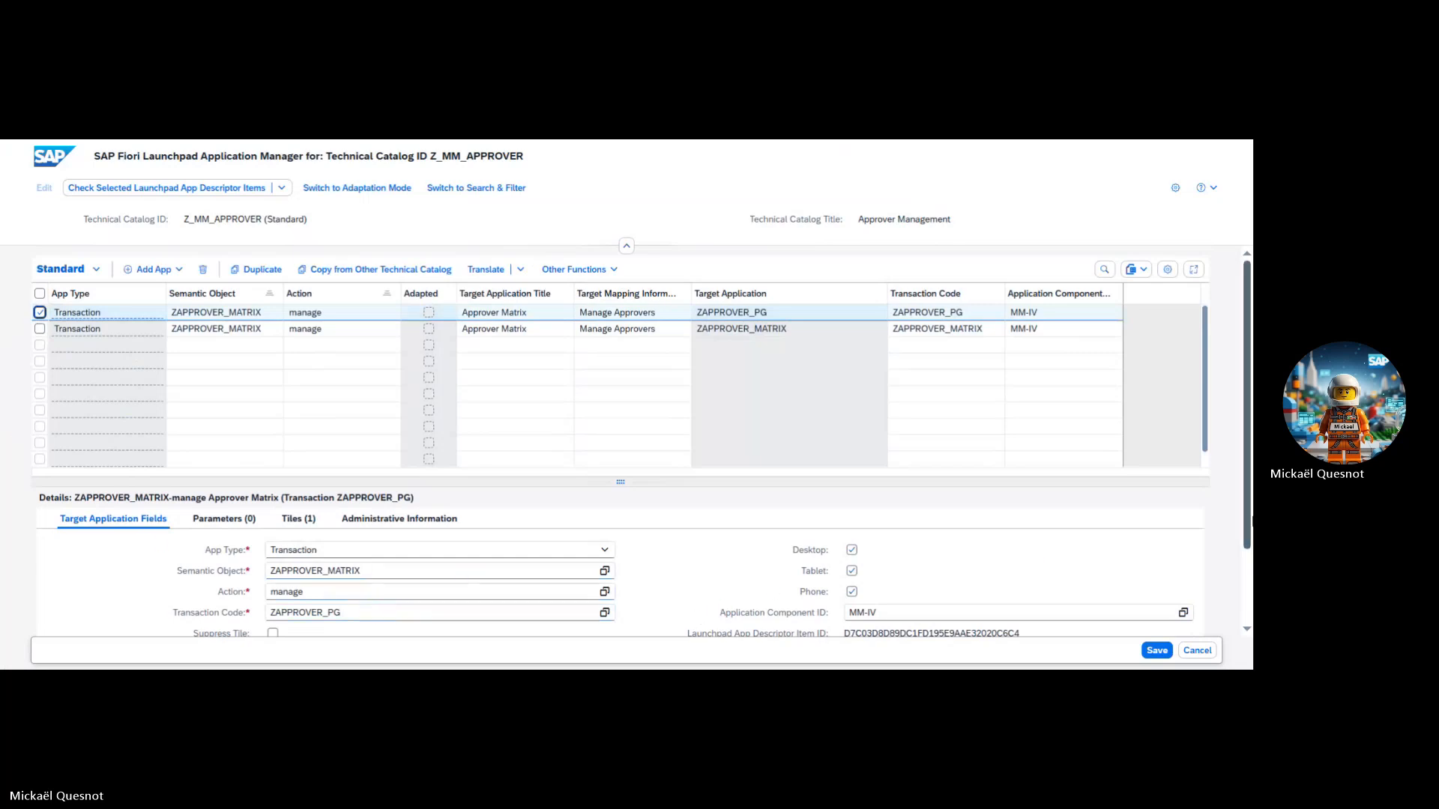
{"action": "scroll", "coordinate": [1250, 500], "scroll_direction": "down", "scroll_amount": 1}
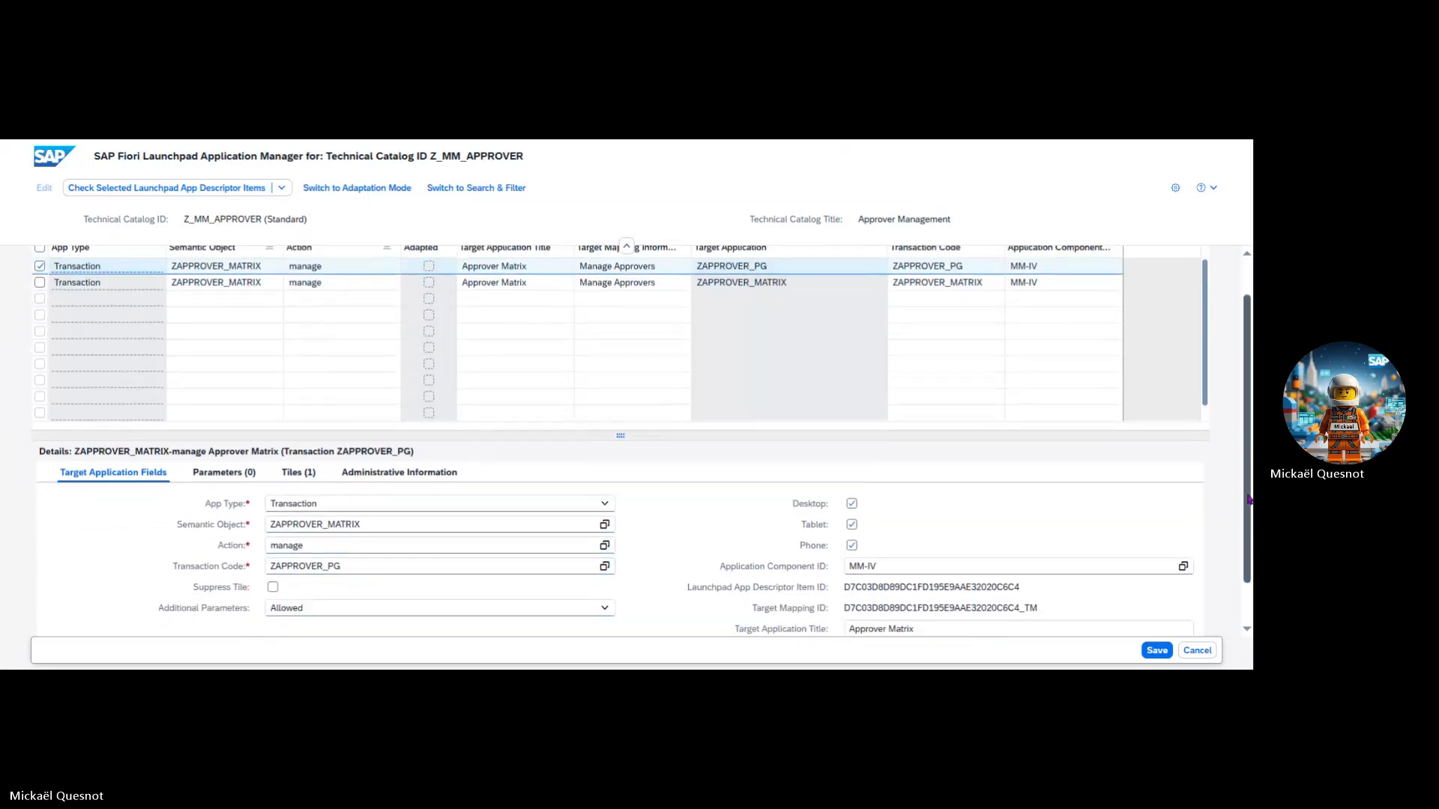
{"action": "scroll", "coordinate": [1249, 500], "scroll_direction": "down", "scroll_amount": 1}
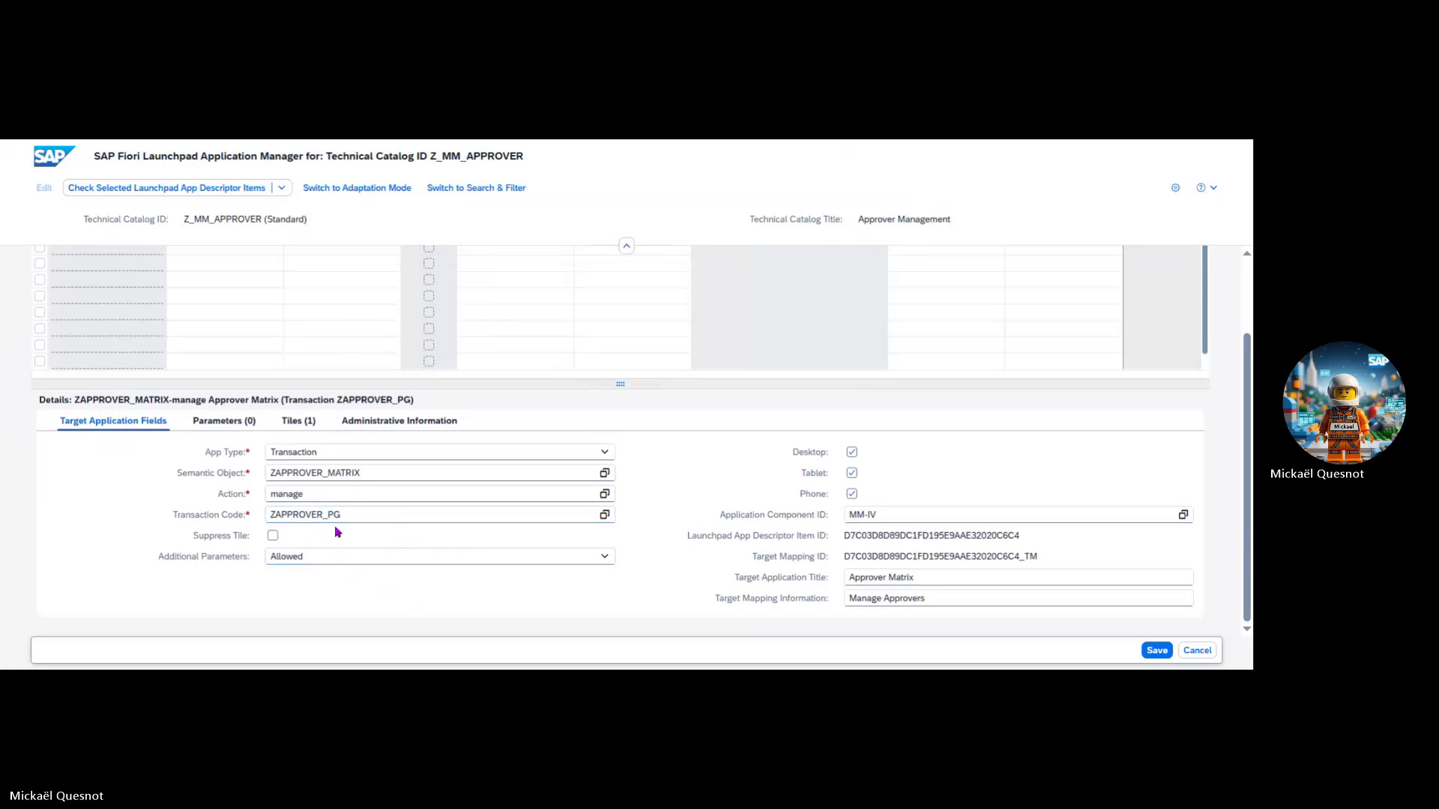
{"action": "scroll", "coordinate": [137, 551], "scroll_direction": "up", "scroll_amount": 2}
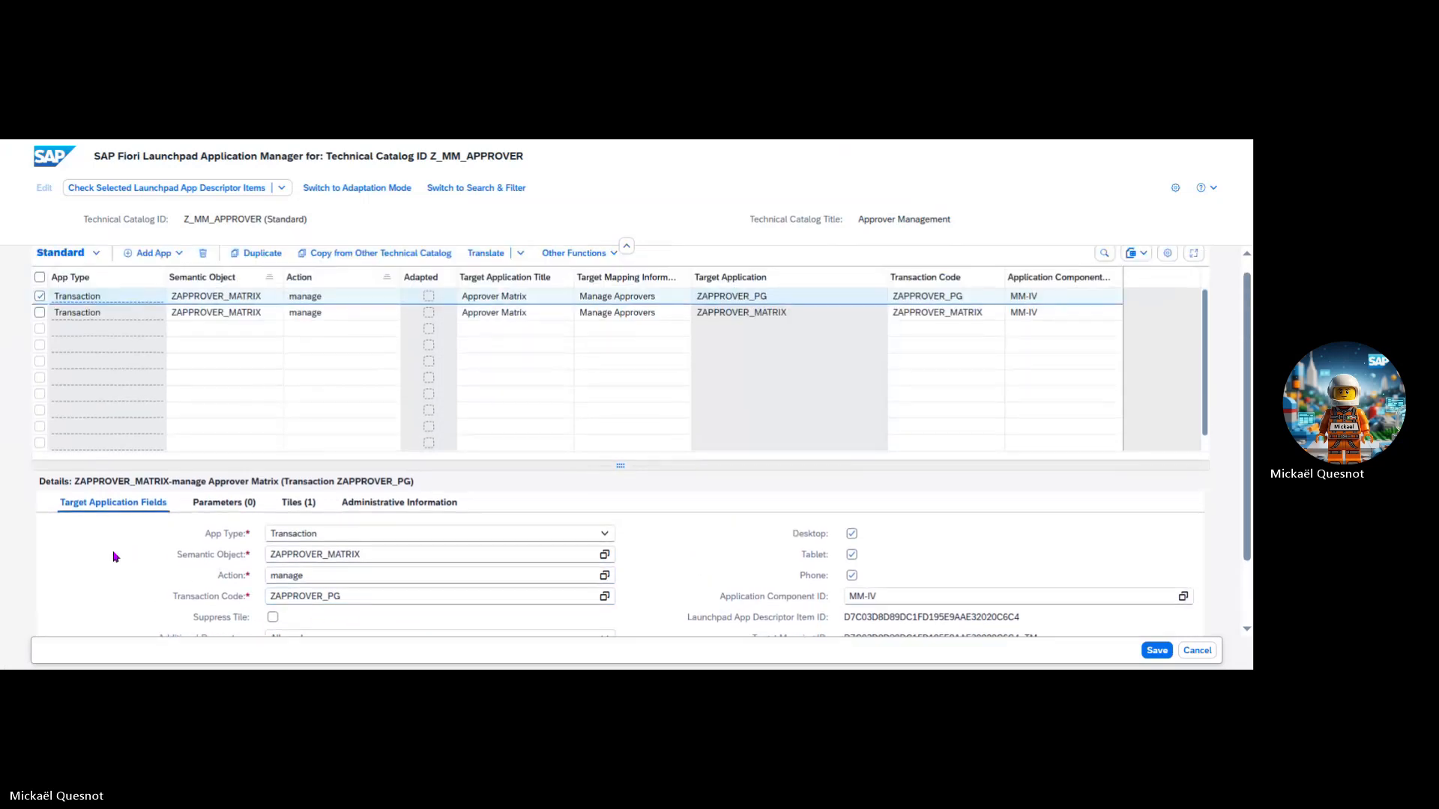
Step: Review the parameters and tile of the ZAPPROVER_PG entry and the tile of the ZAPPROVER_MATRIX entry
{"action": "left_click", "coordinate": [224, 503]}
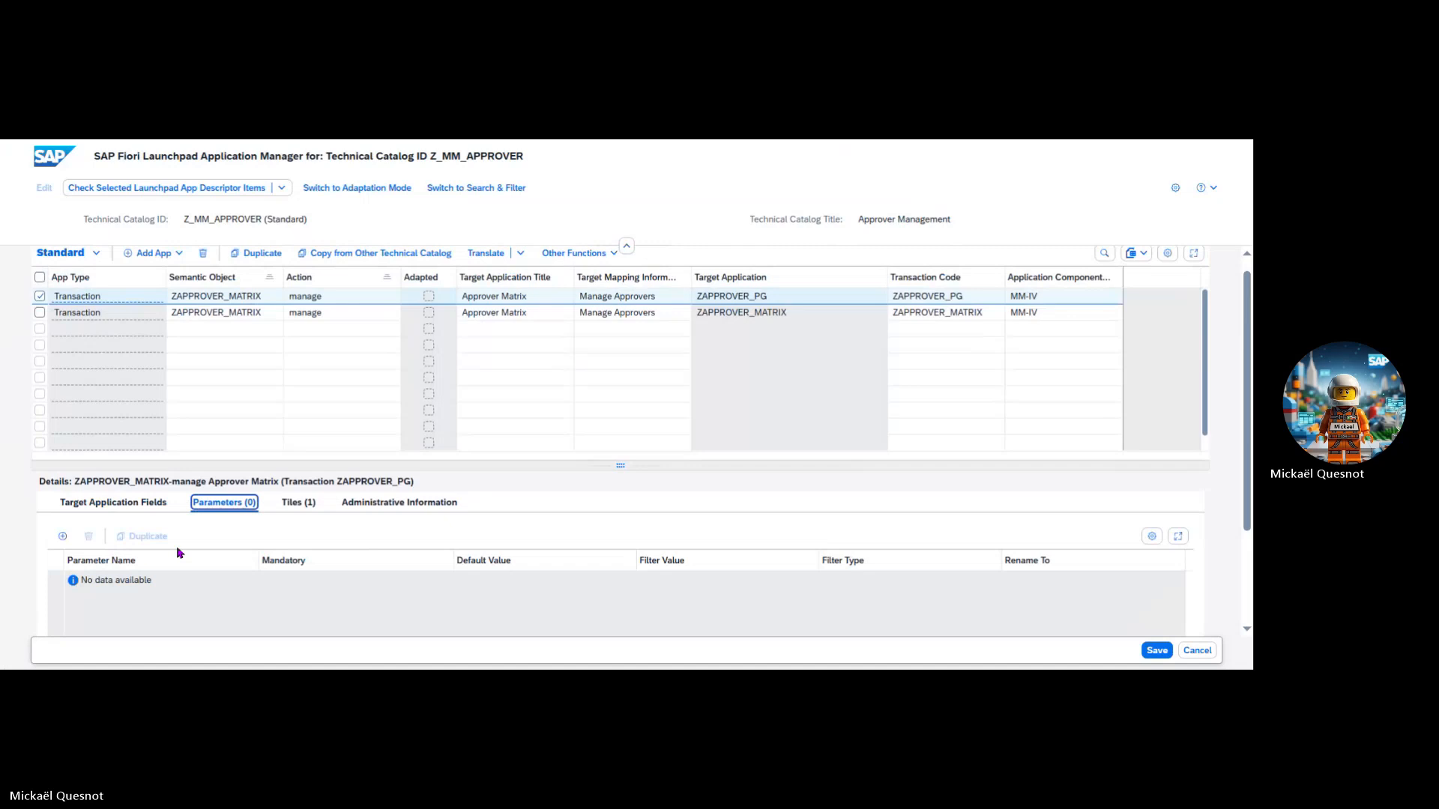
{"action": "left_click", "coordinate": [300, 504]}
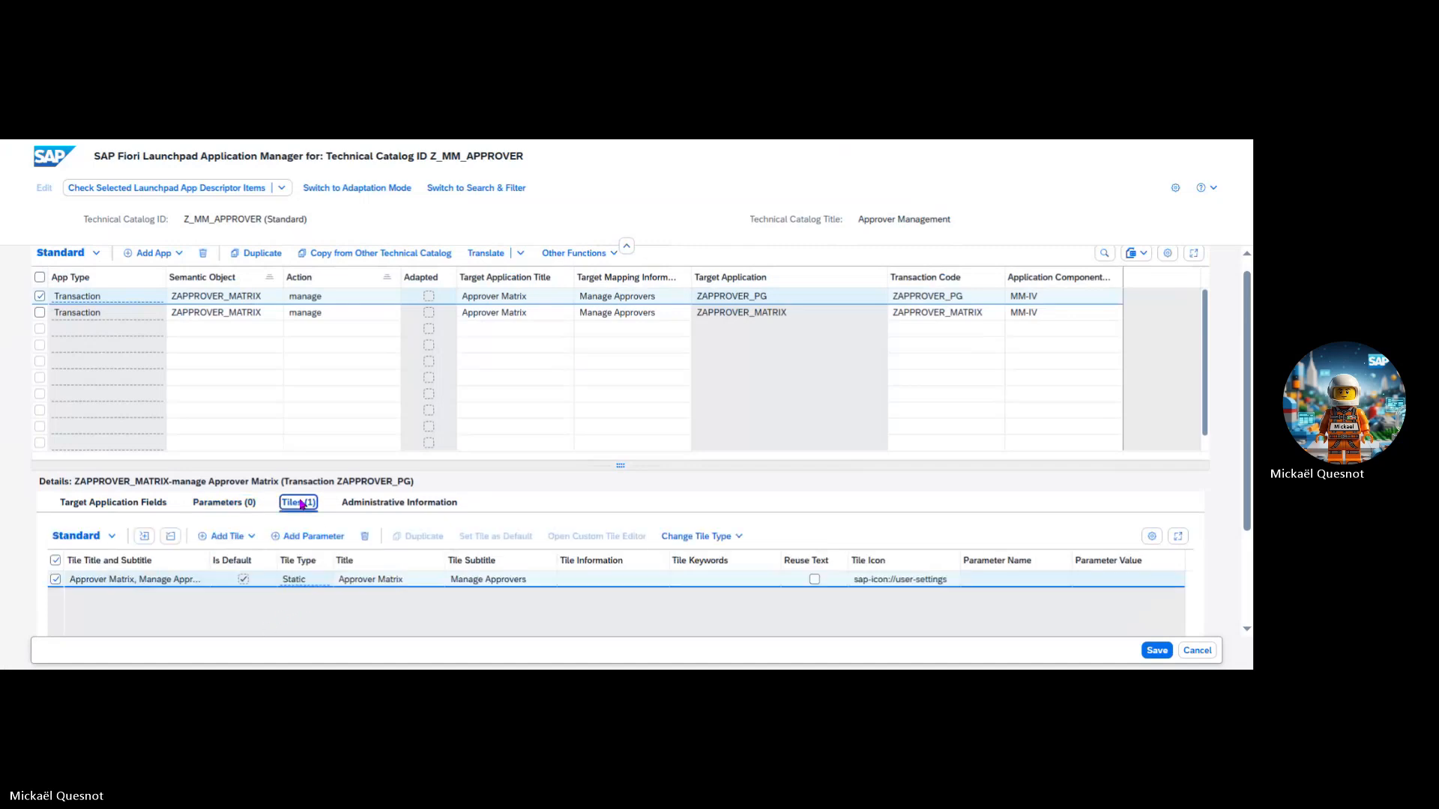
{"action": "left_click", "coordinate": [55, 581]}
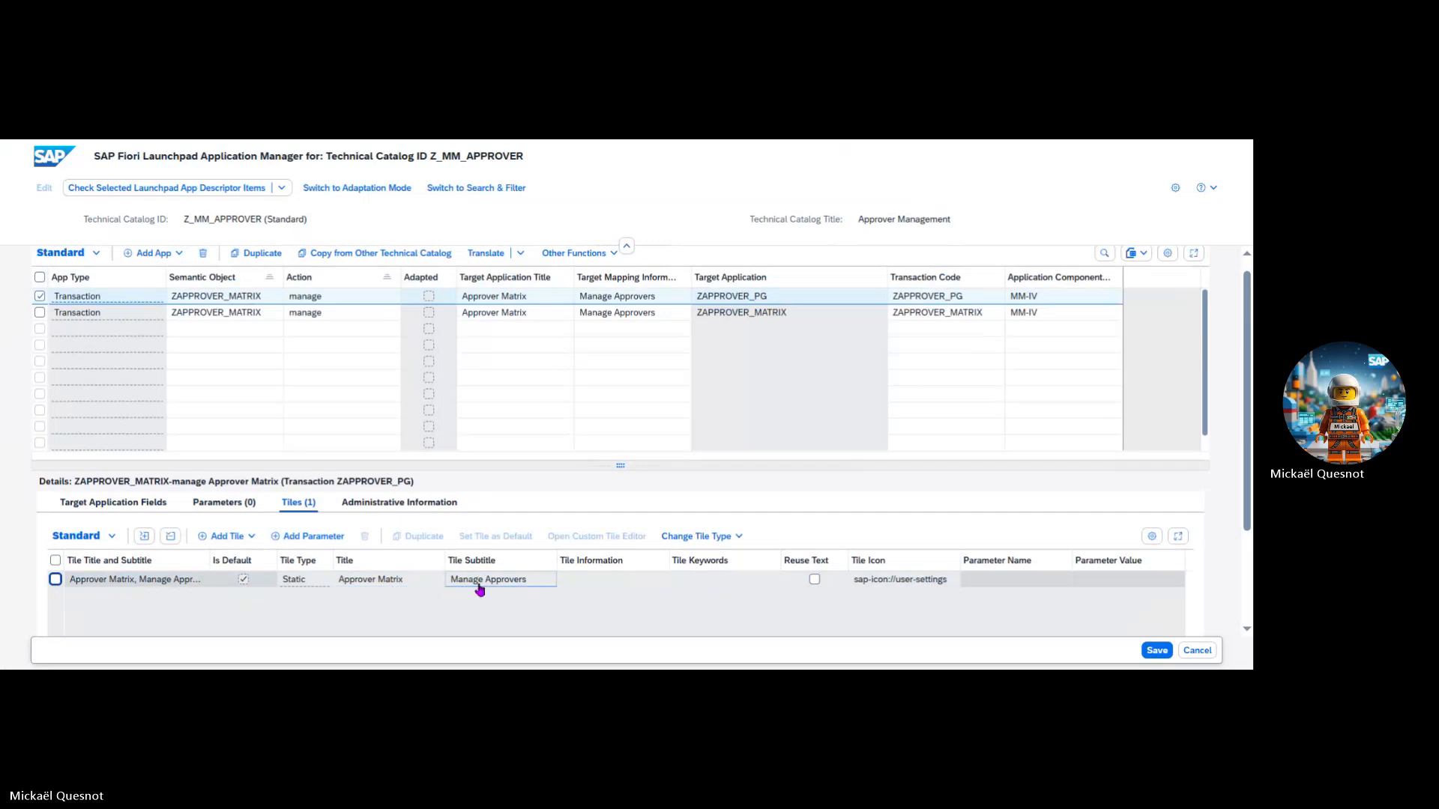
{"action": "left_click", "coordinate": [39, 299]}
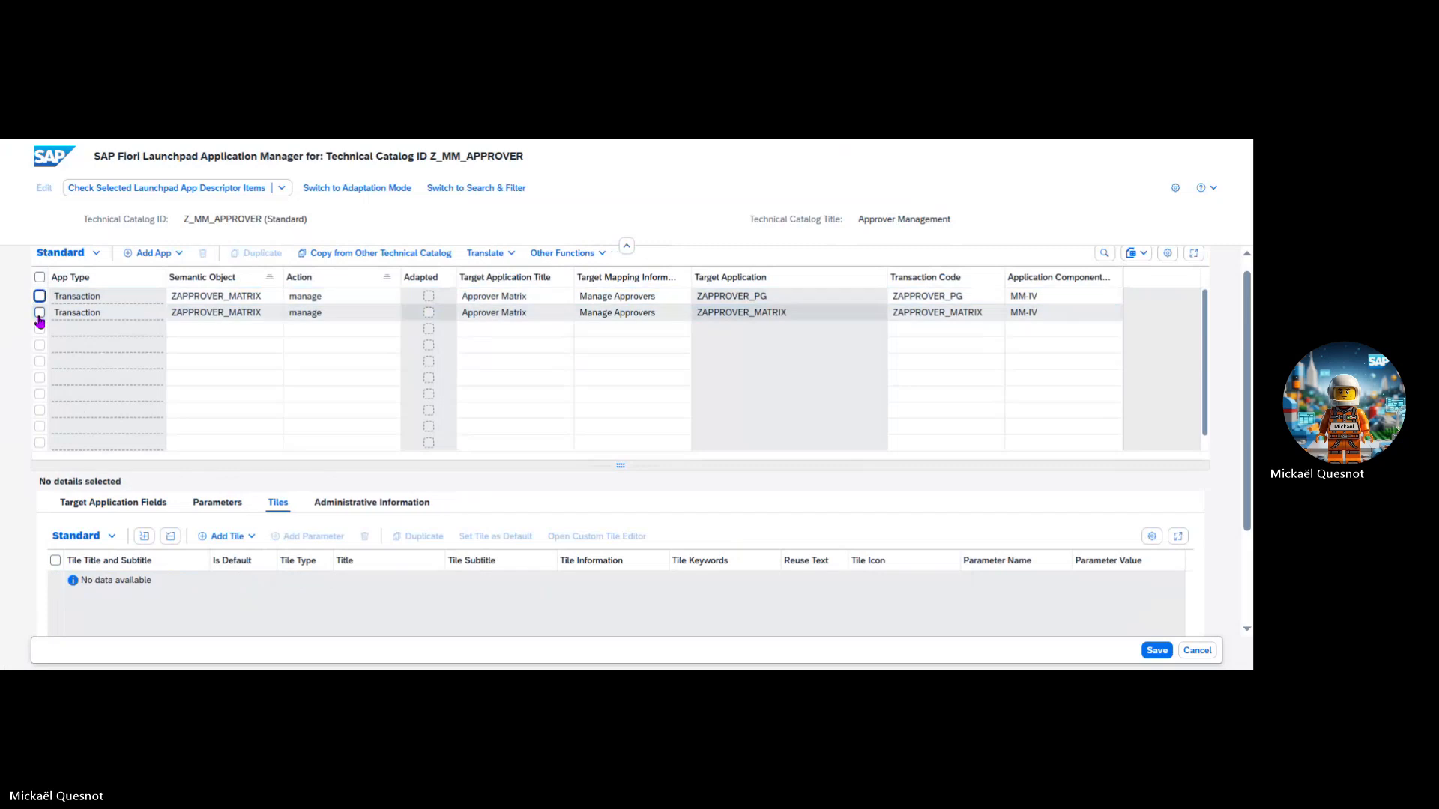
{"action": "left_click", "coordinate": [40, 313]}
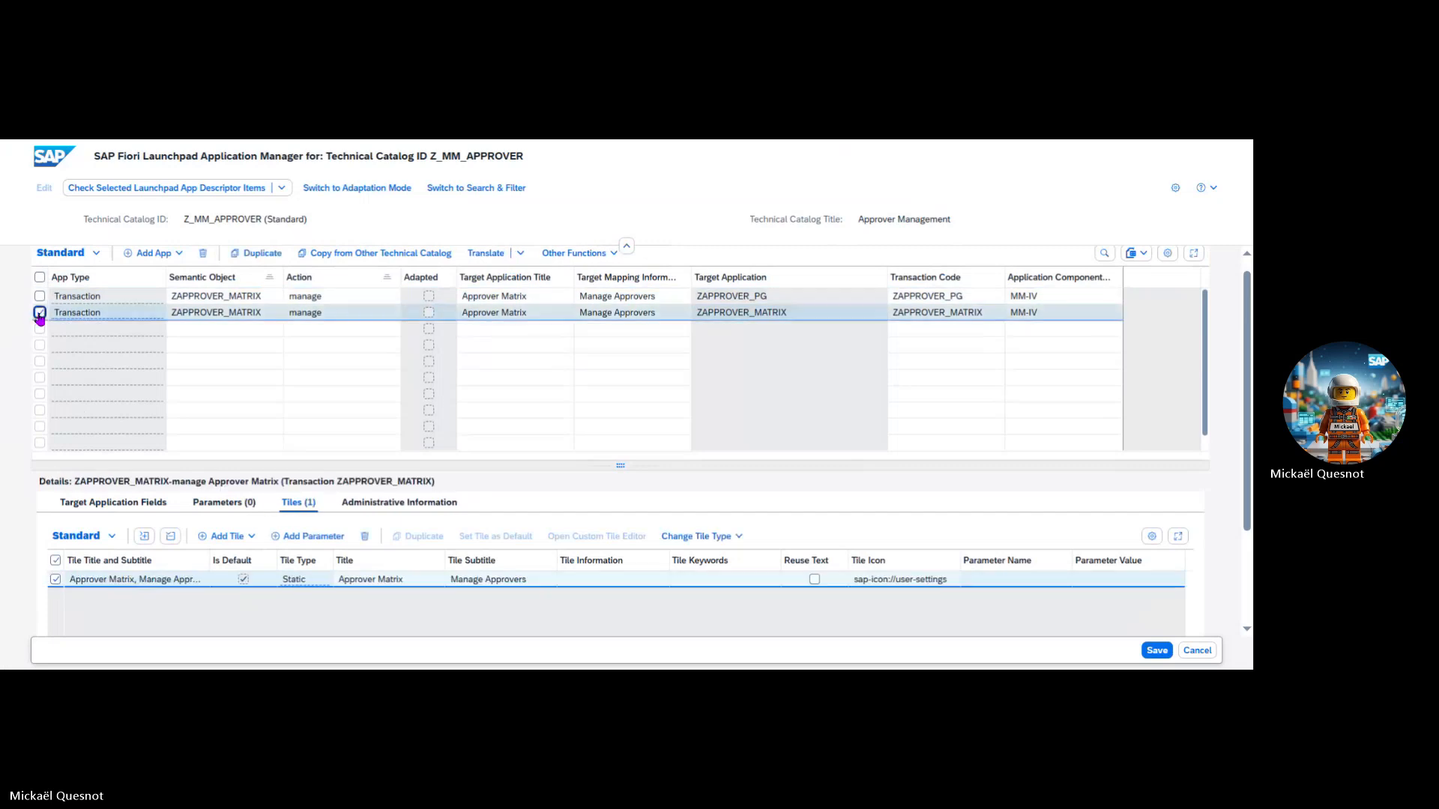
{"action": "left_click", "coordinate": [40, 314]}
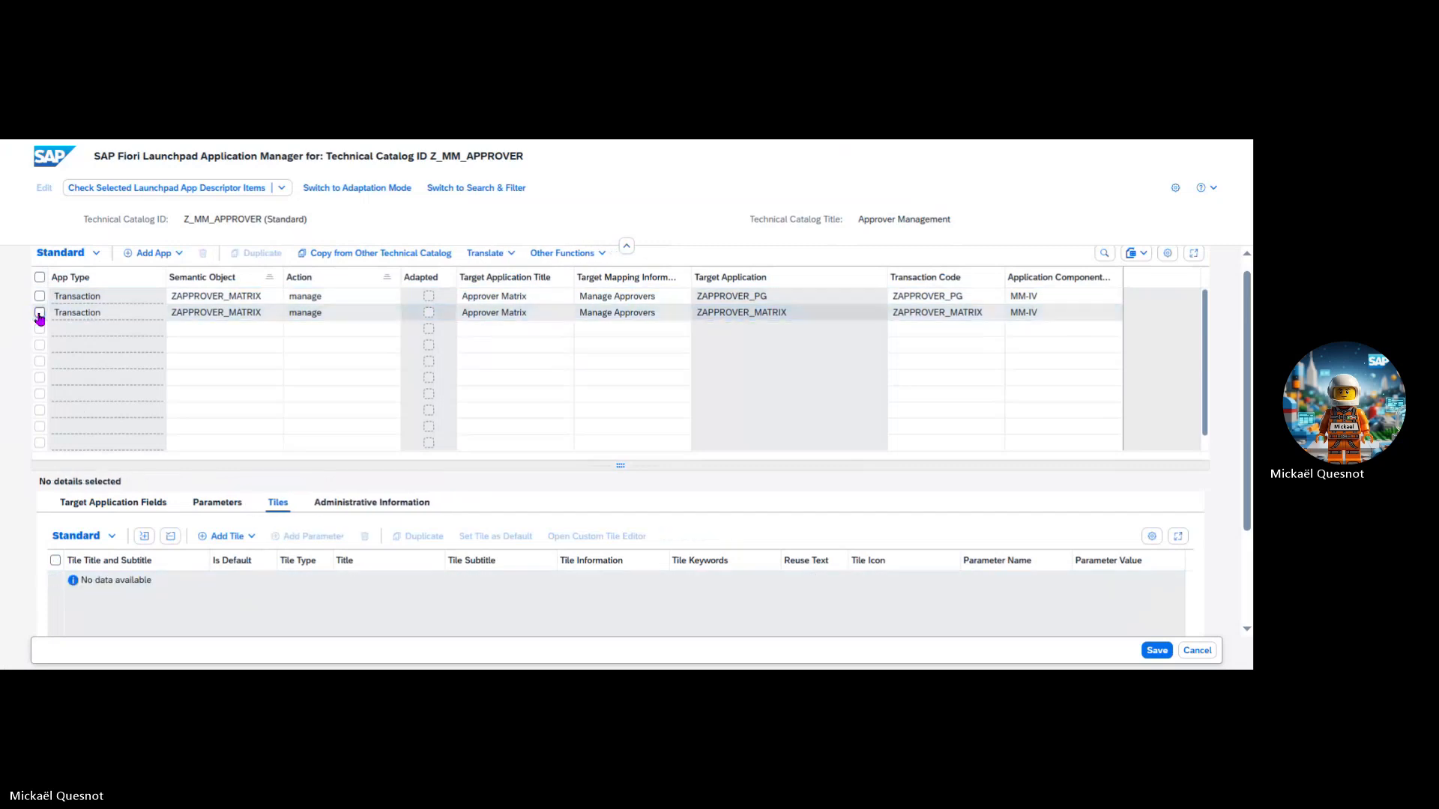
Step: Save the technical catalog Z_MM_APPROVER, read through the messages and close them
{"action": "left_click", "coordinate": [1158, 655]}
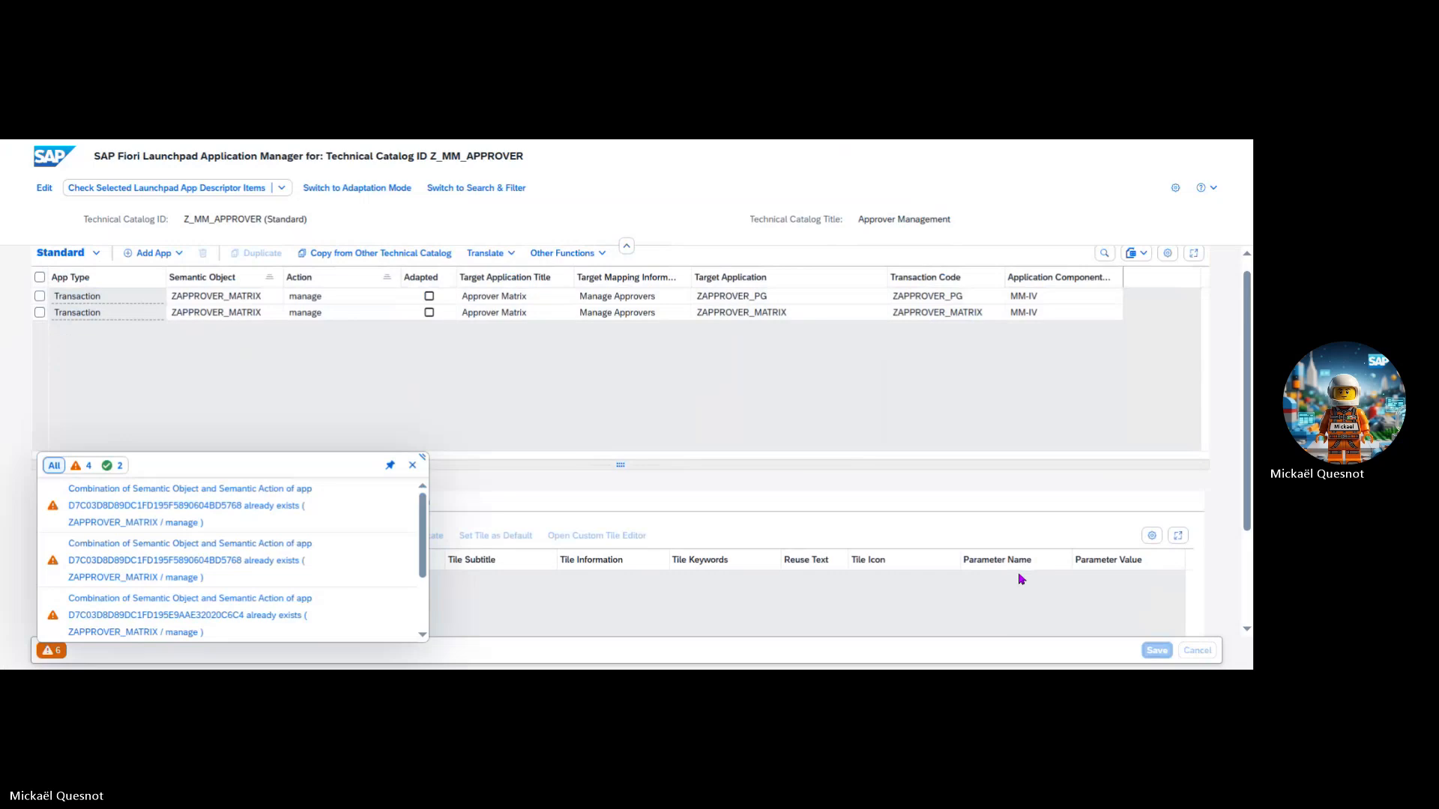
{"action": "scroll", "coordinate": [389, 569], "scroll_direction": "down", "scroll_amount": 3}
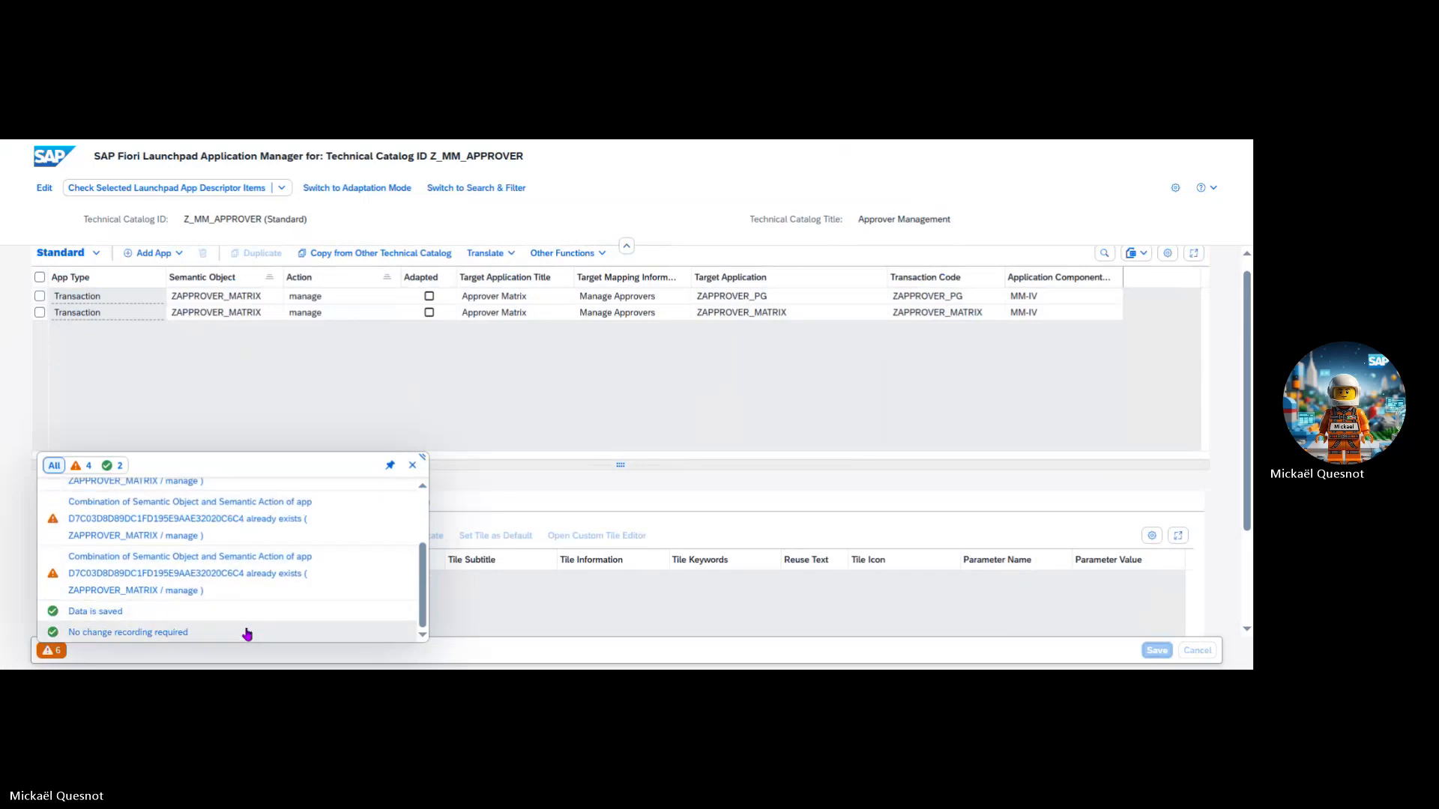
{"action": "left_click", "coordinate": [412, 465]}
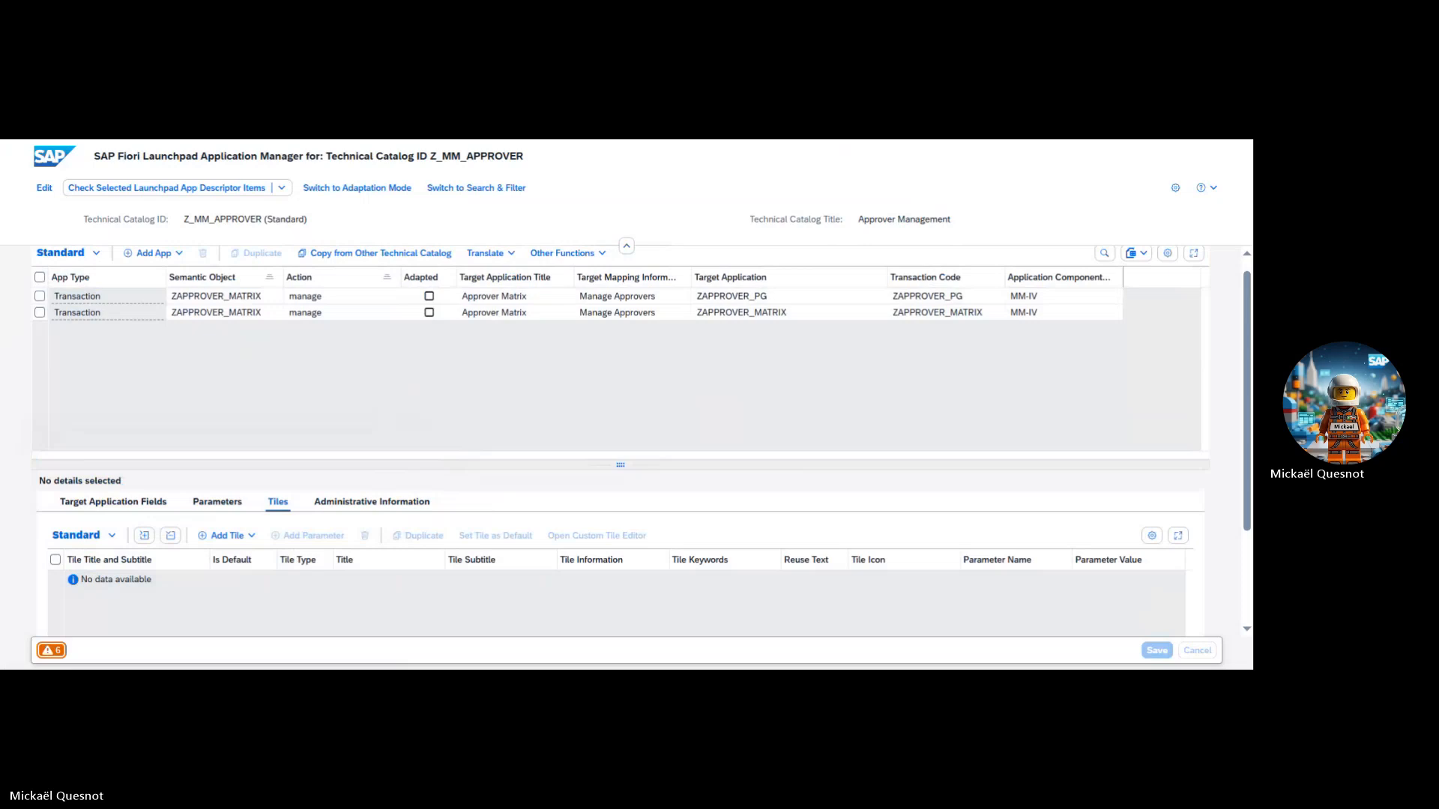
{"action": "scroll", "coordinate": [363, 386], "scroll_direction": "up", "scroll_amount": 1}
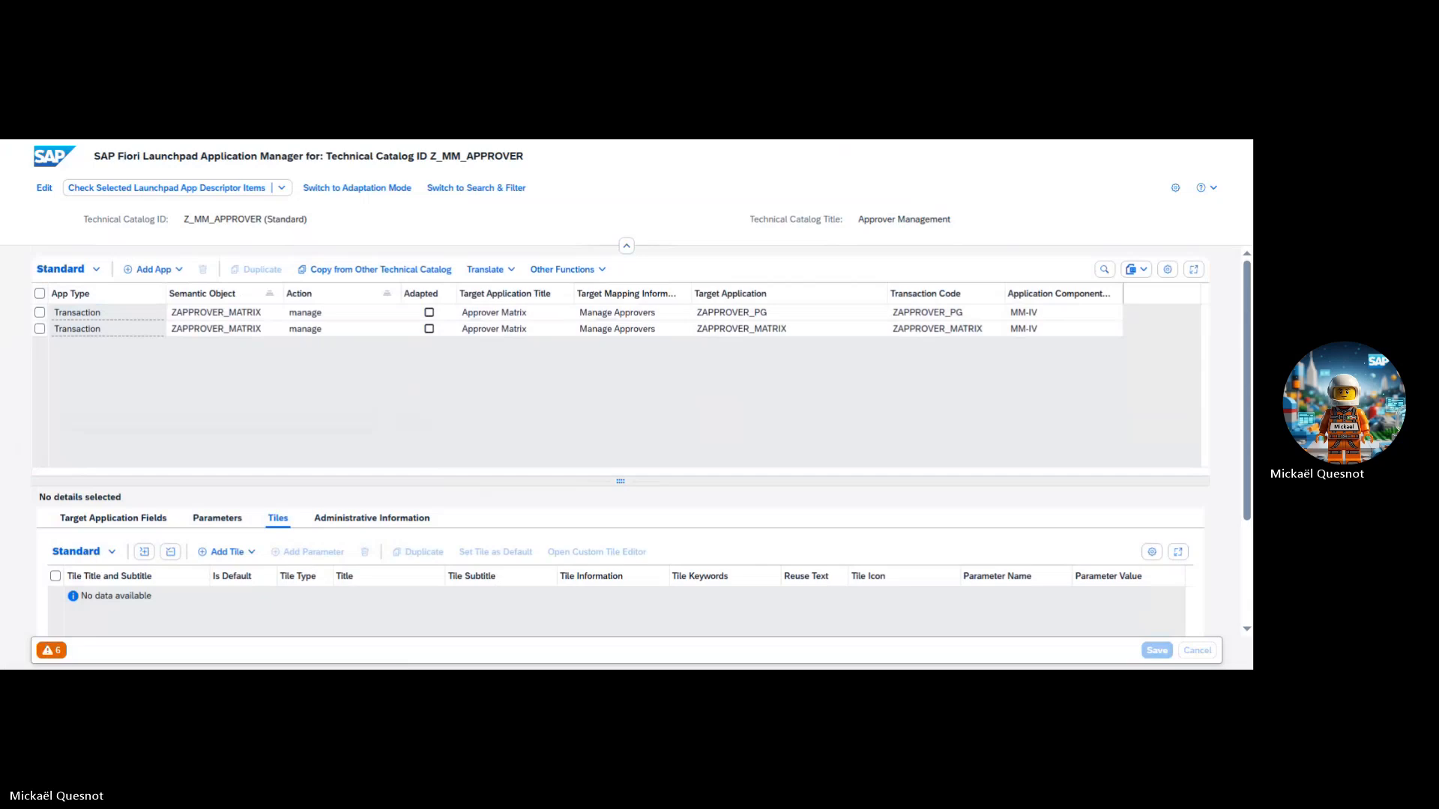
Step: Switch to Role Maintenance, try describing role Z_MM_APPROVER as "Approver Supplier Invocie", and select the root node of its role menu
{"action": "key", "text": "alt+Tab"}
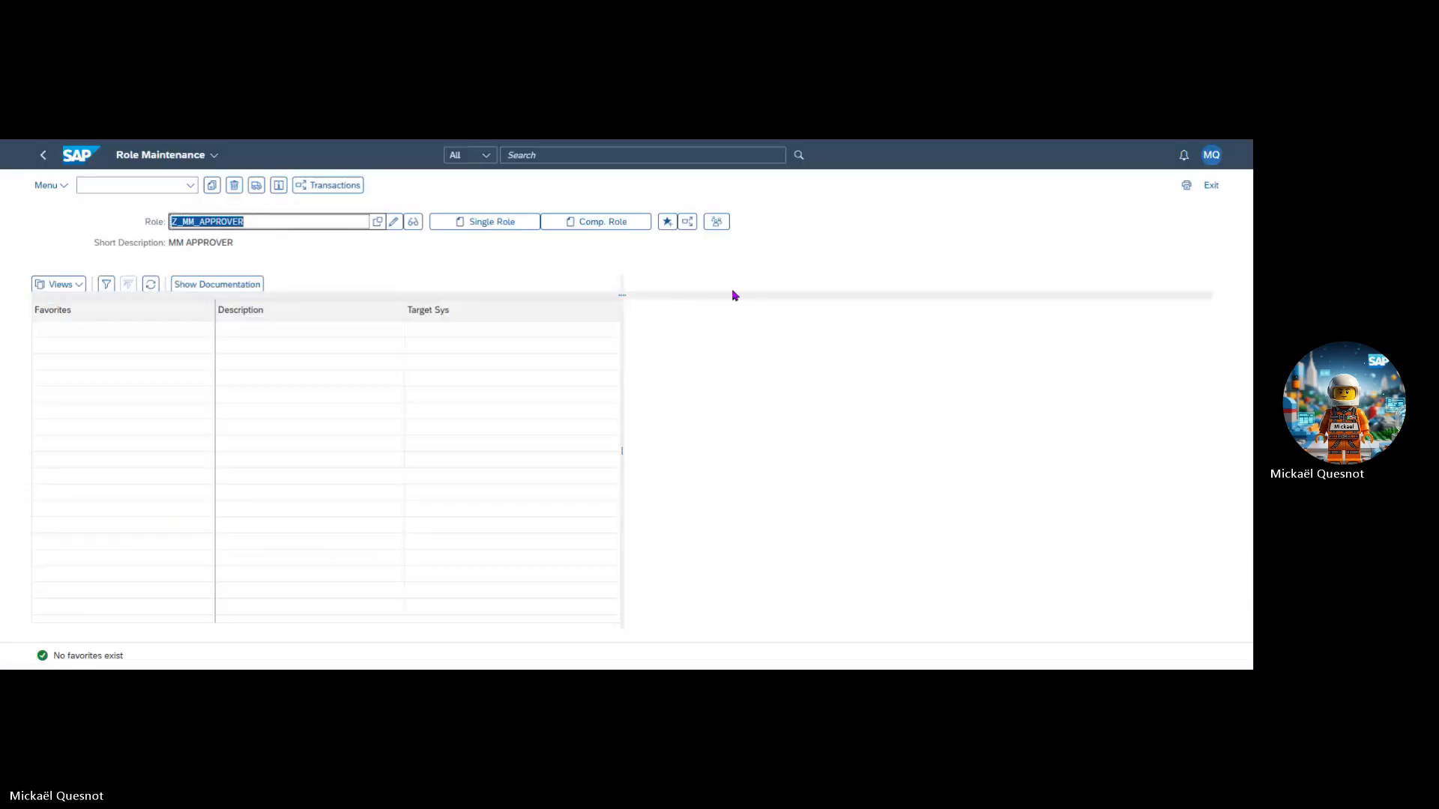
{"action": "left_click", "coordinate": [393, 222]}
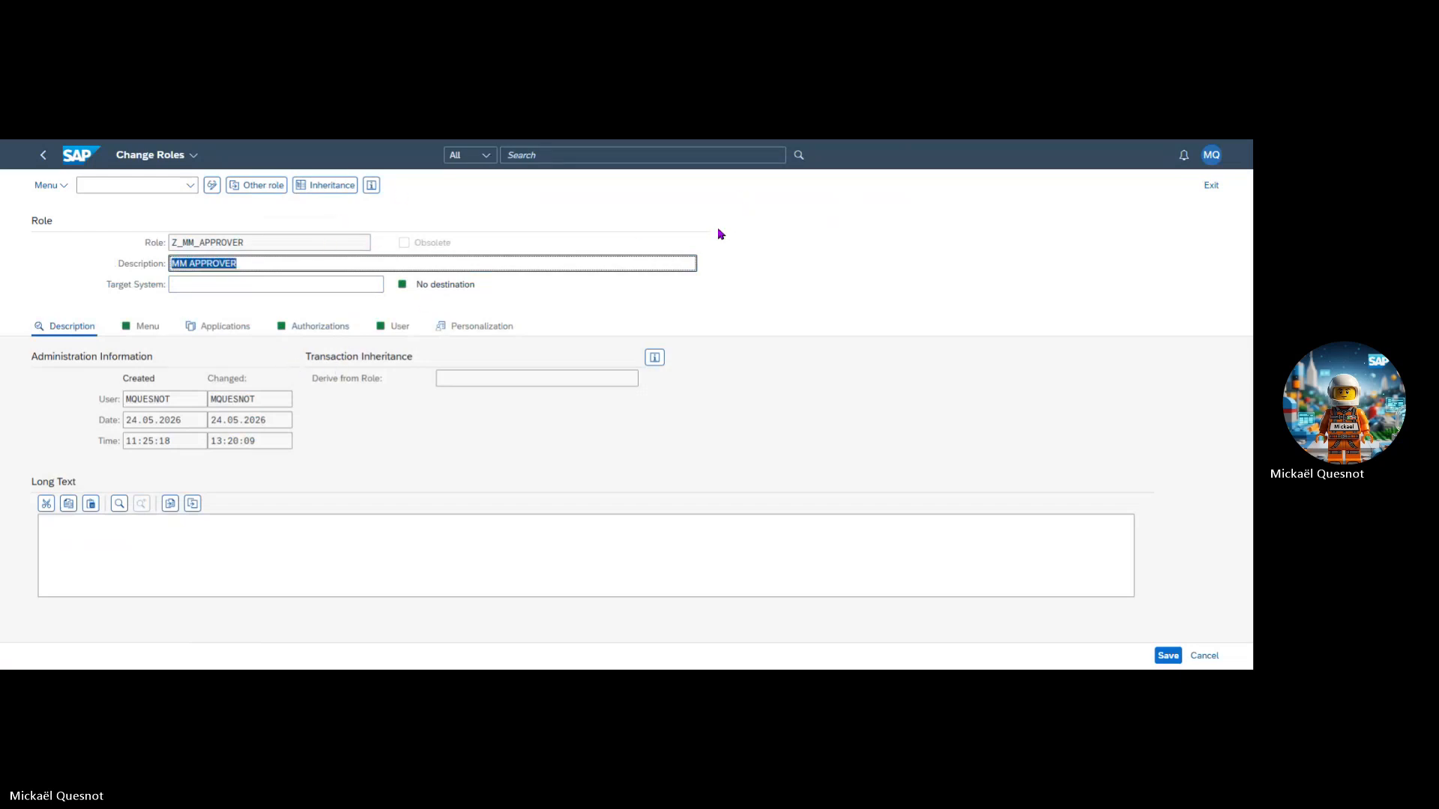
{"action": "type", "text": "Approver"}
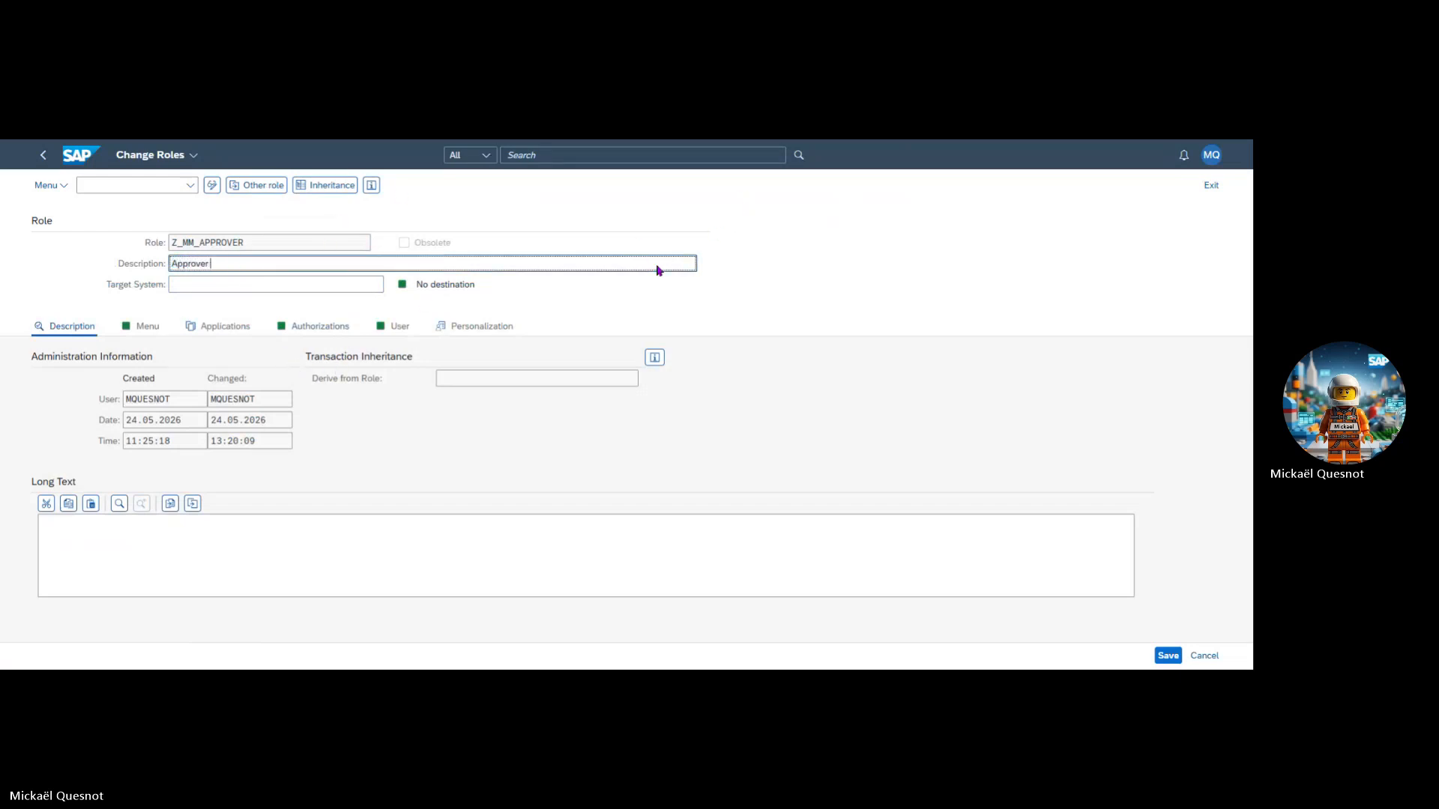
{"action": "type", "text": " matr"}
{"action": "key", "text": "BackSpace"}
{"action": "key", "text": "BackSpace"}
{"action": "key", "text": "BackSpace"}
{"action": "key", "text": "BackSpace"}
{"action": "key", "text": "BackSpace"}
{"action": "key", "text": "BackSpace"}
{"action": "key", "text": "BackSpace"}
{"action": "key", "text": "BackSpace"}
{"action": "key", "text": "BackSpace"}
{"action": "key", "text": "BackSpace"}
{"action": "key", "text": "BackSpace"}
{"action": "key", "text": "BackSpace"}
{"action": "type", "text": "Approver Supplier Invocie"}
{"action": "key", "text": "ctrl+a"}
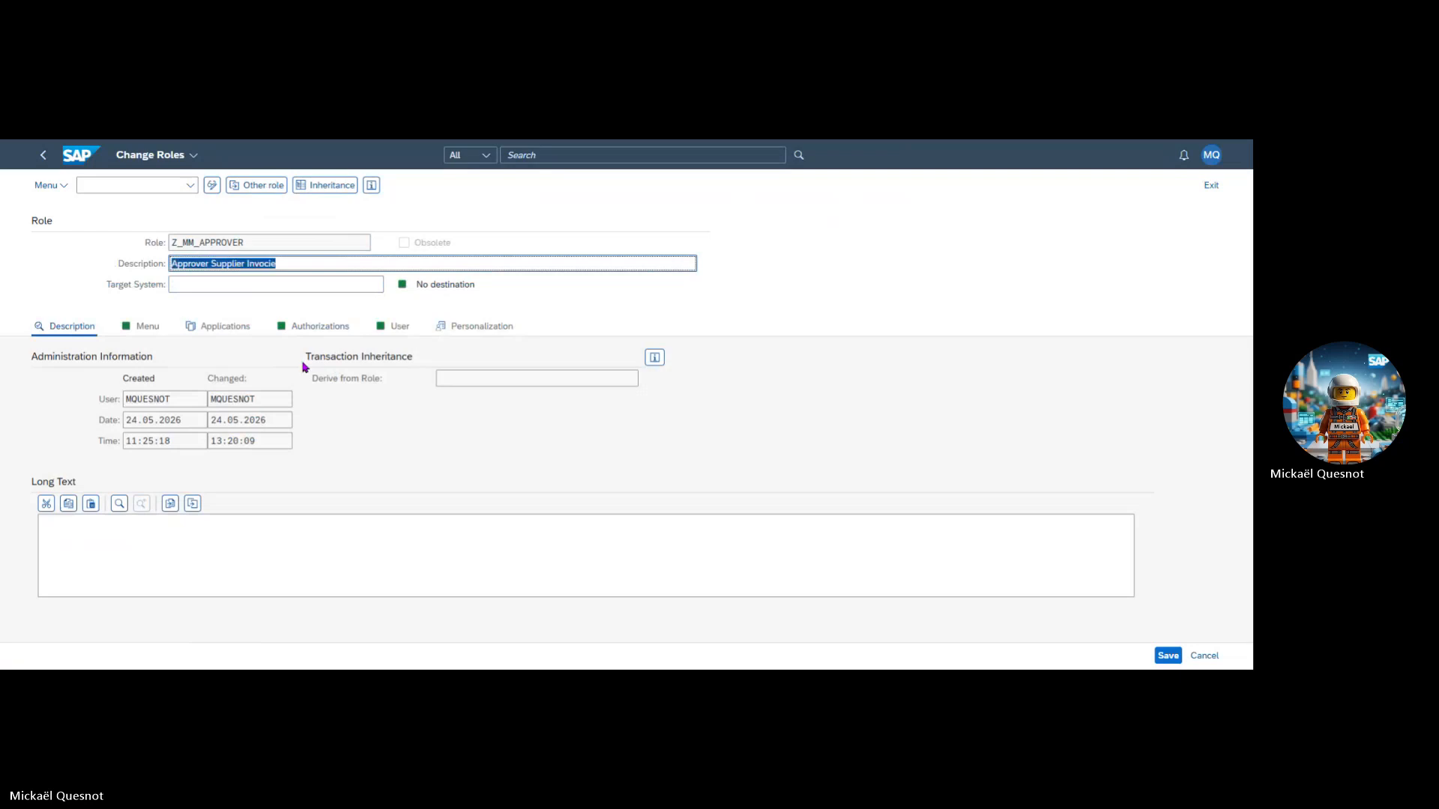
{"action": "left_click", "coordinate": [145, 330]}
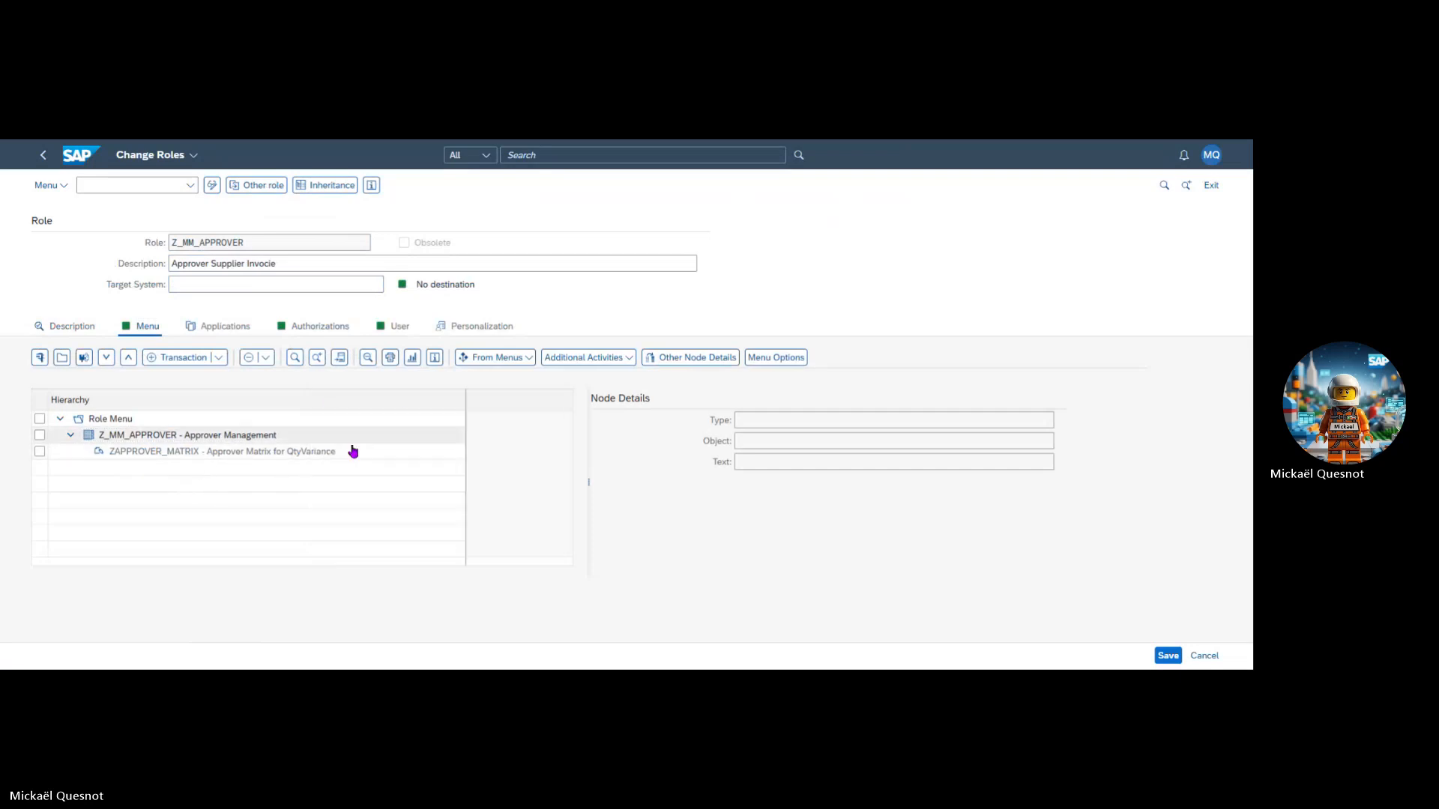
{"action": "left_click", "coordinate": [40, 419]}
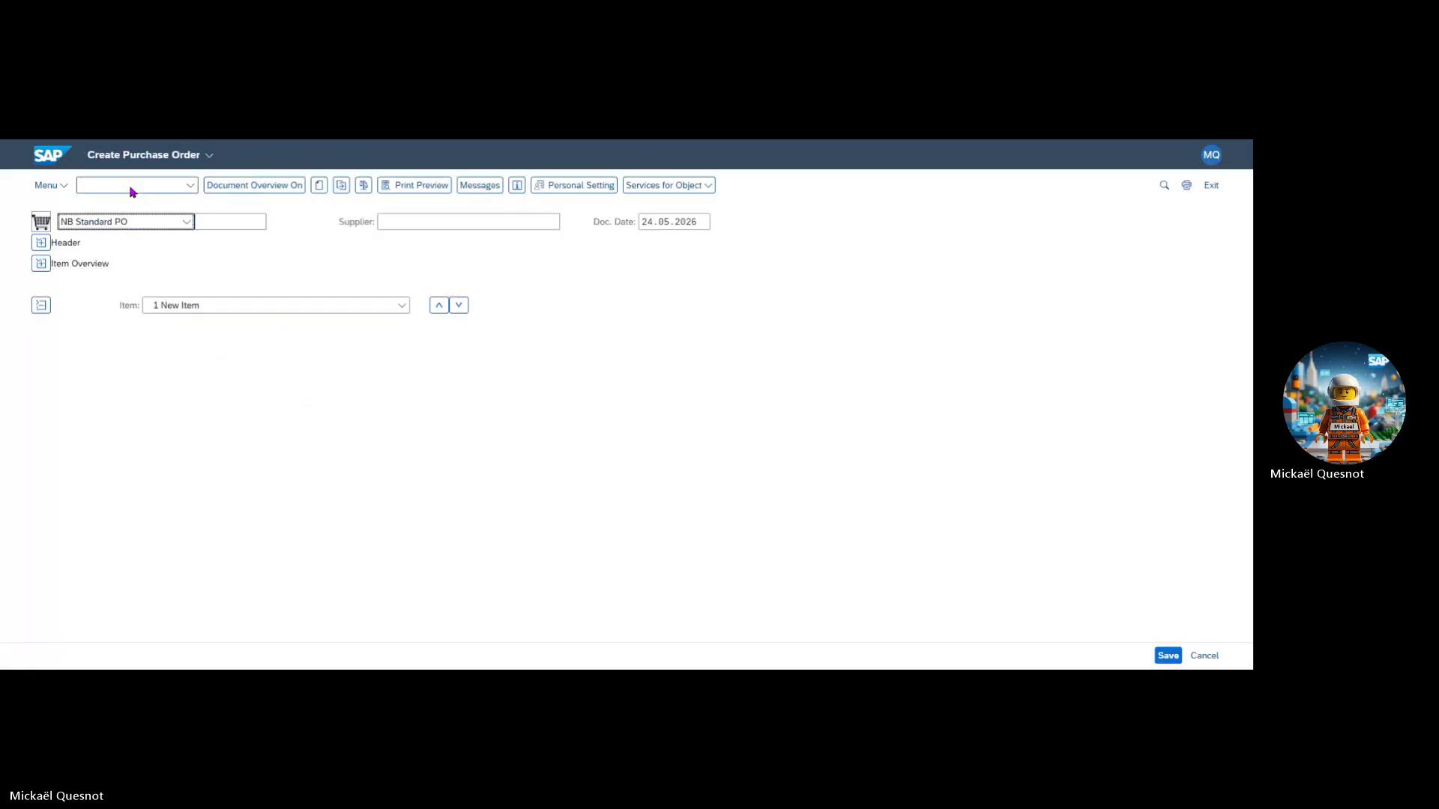
Step: Start transaction PFCG, open role Z_MM_APPROVER for editing and set its description to "Supplier Invoice's Approver"
{"action": "left_click", "coordinate": [131, 190]}
{"action": "type", "text": "pfcg"}
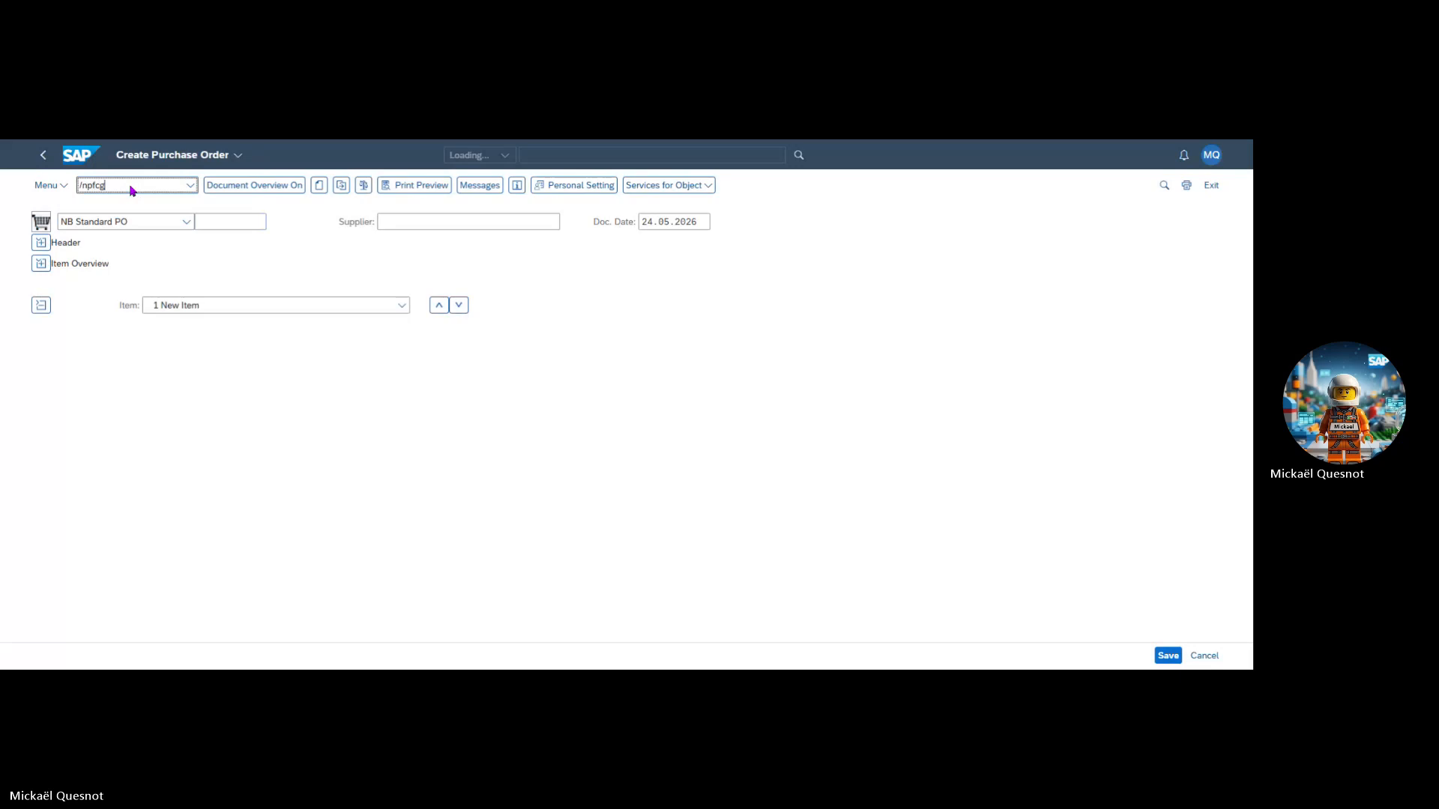
{"action": "key", "text": "Return"}
{"action": "left_click", "coordinate": [394, 222]}
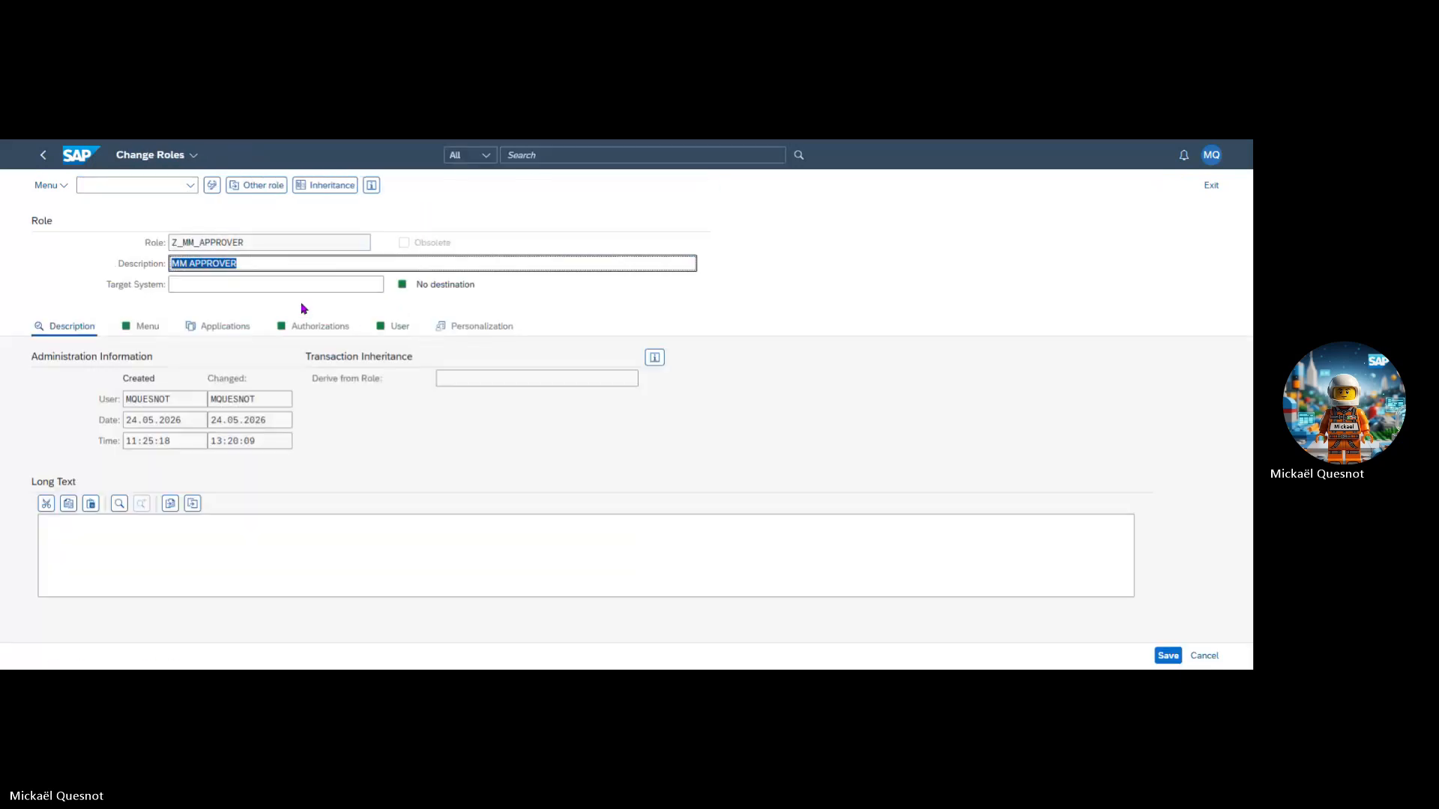
{"action": "type", "text": "Supplier Invoice's Approver"}
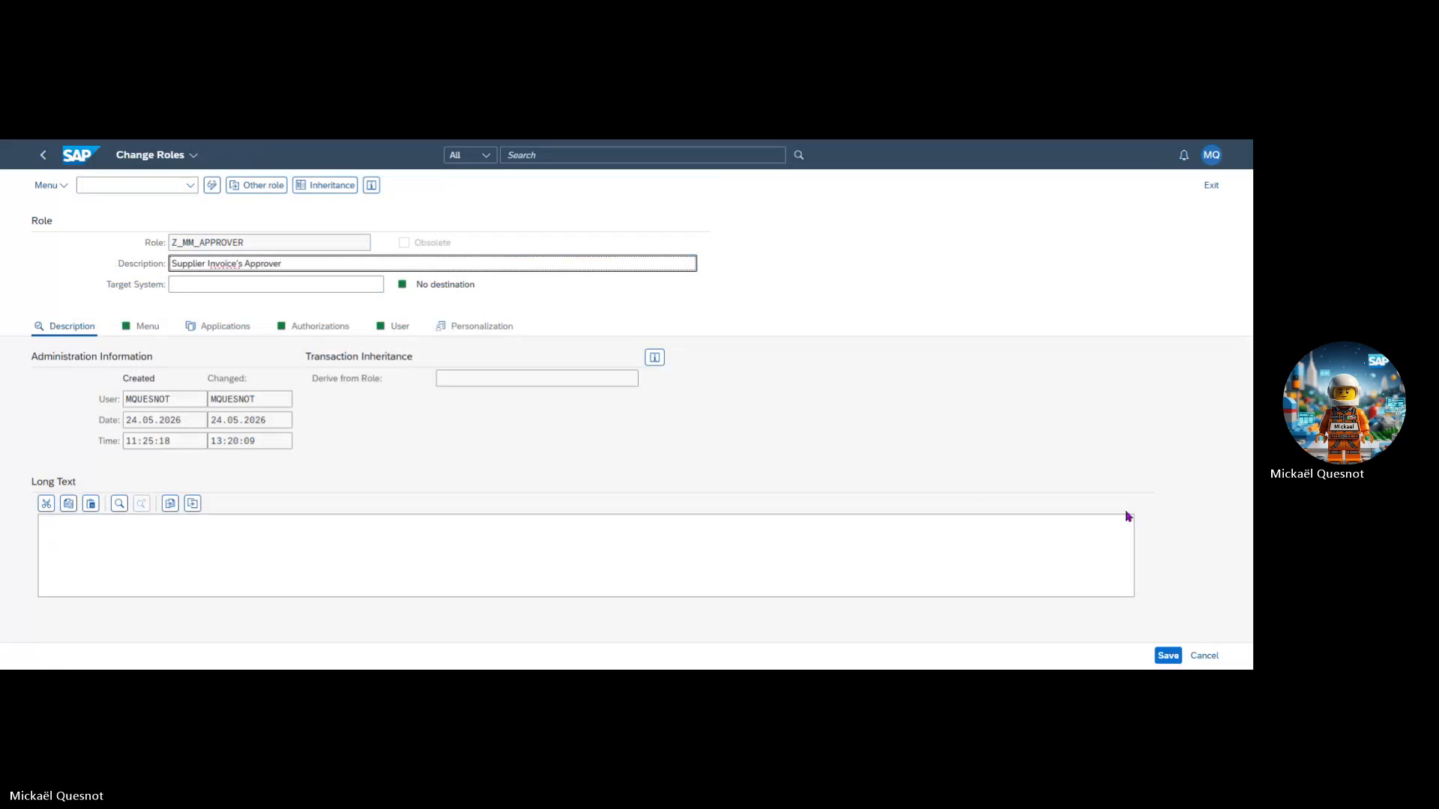
Step: Save the role and add the local Fiori launchpad catalog Z_MM_APPROVER, including its applications, to the role menu, copying the ID from the technical catalog
{"action": "left_click", "coordinate": [1168, 656]}
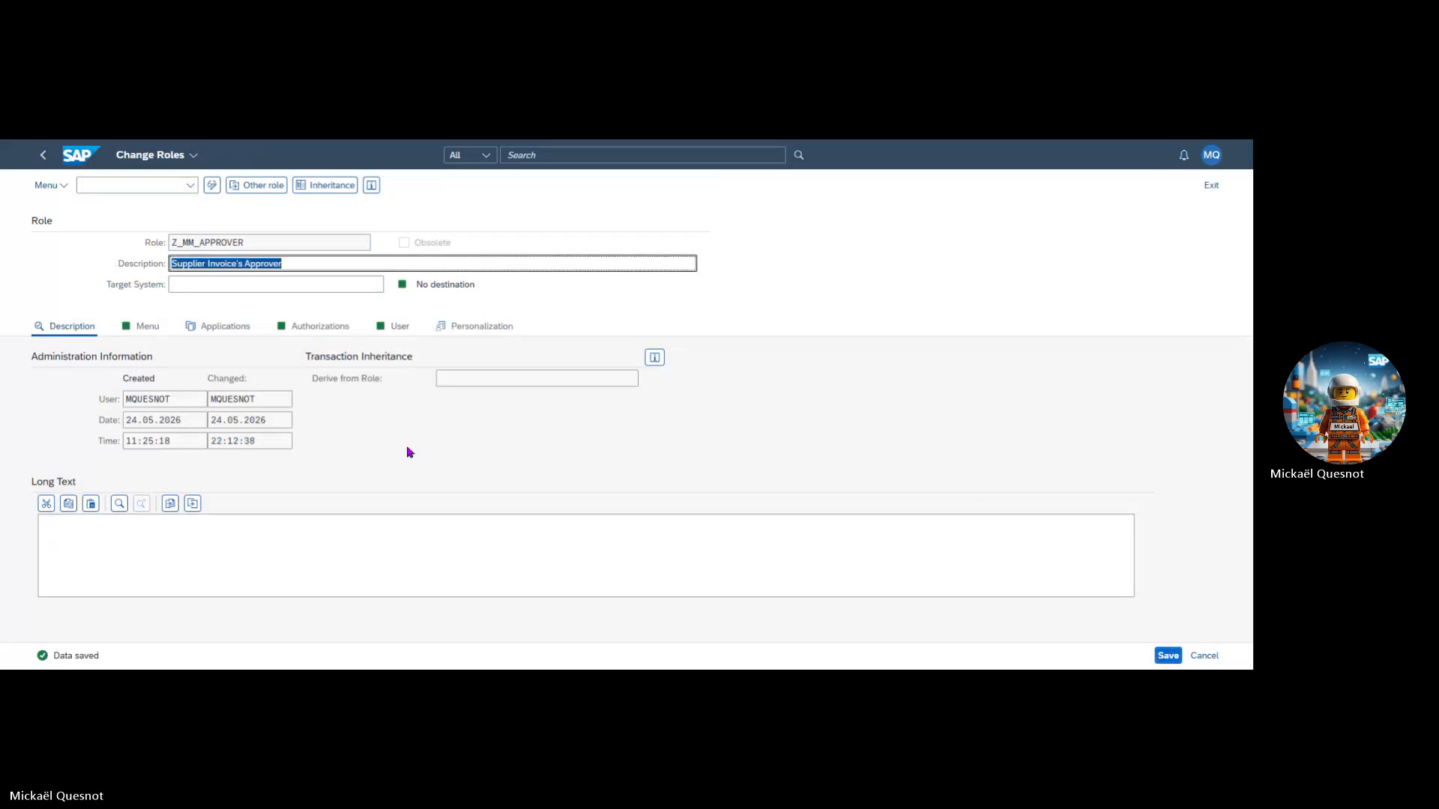
{"action": "left_click", "coordinate": [137, 326]}
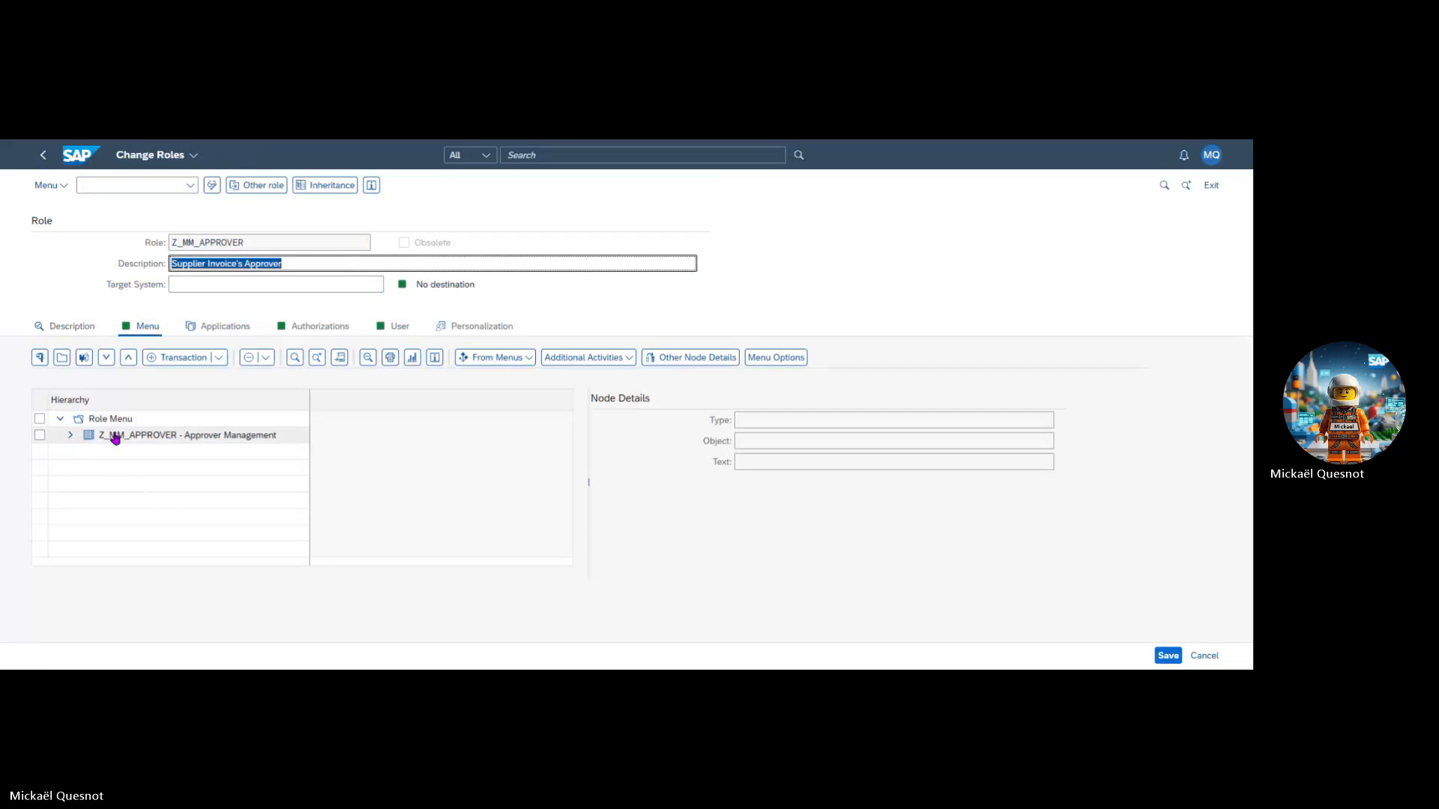
{"action": "left_click", "coordinate": [219, 358]}
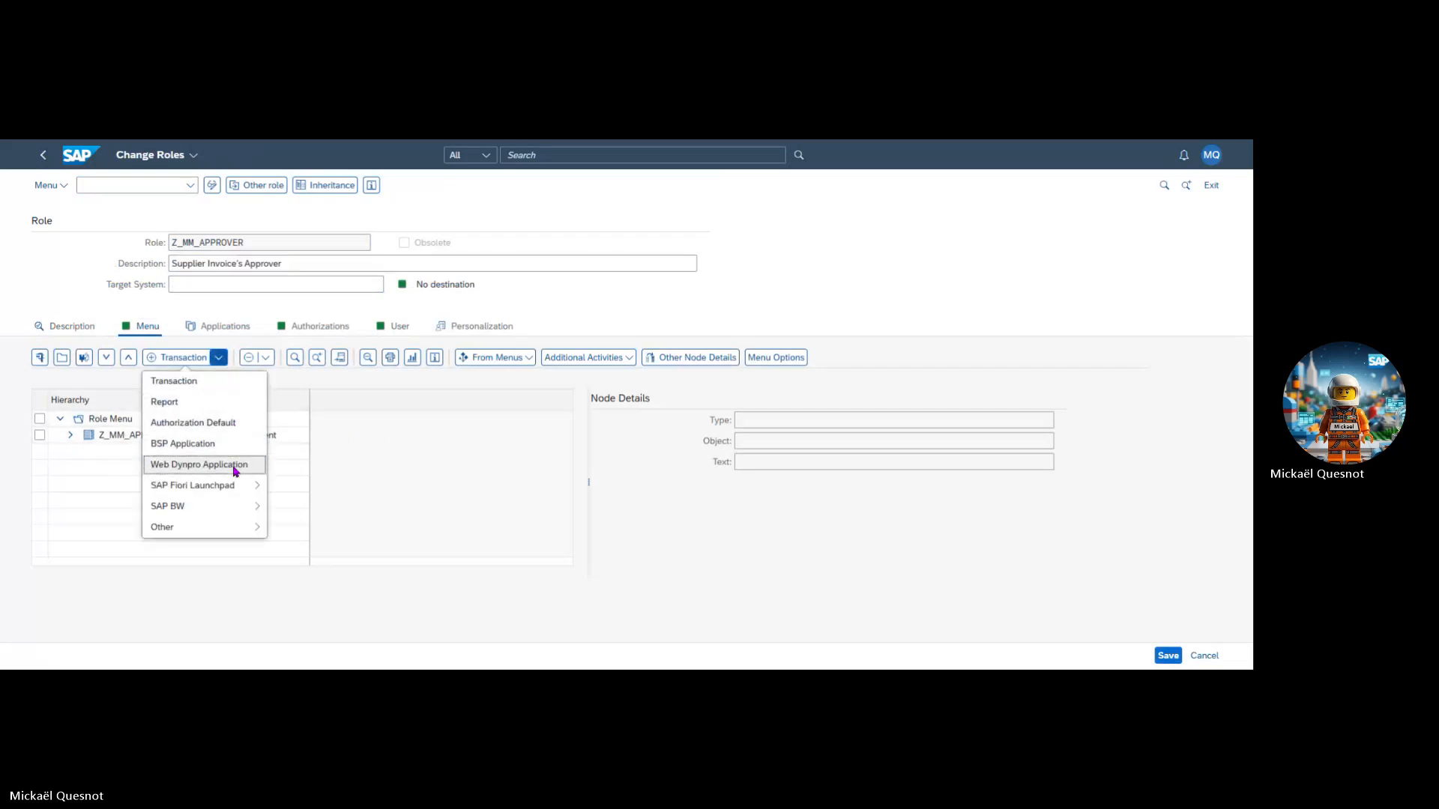
{"action": "mouse_move", "coordinate": [235, 487]}
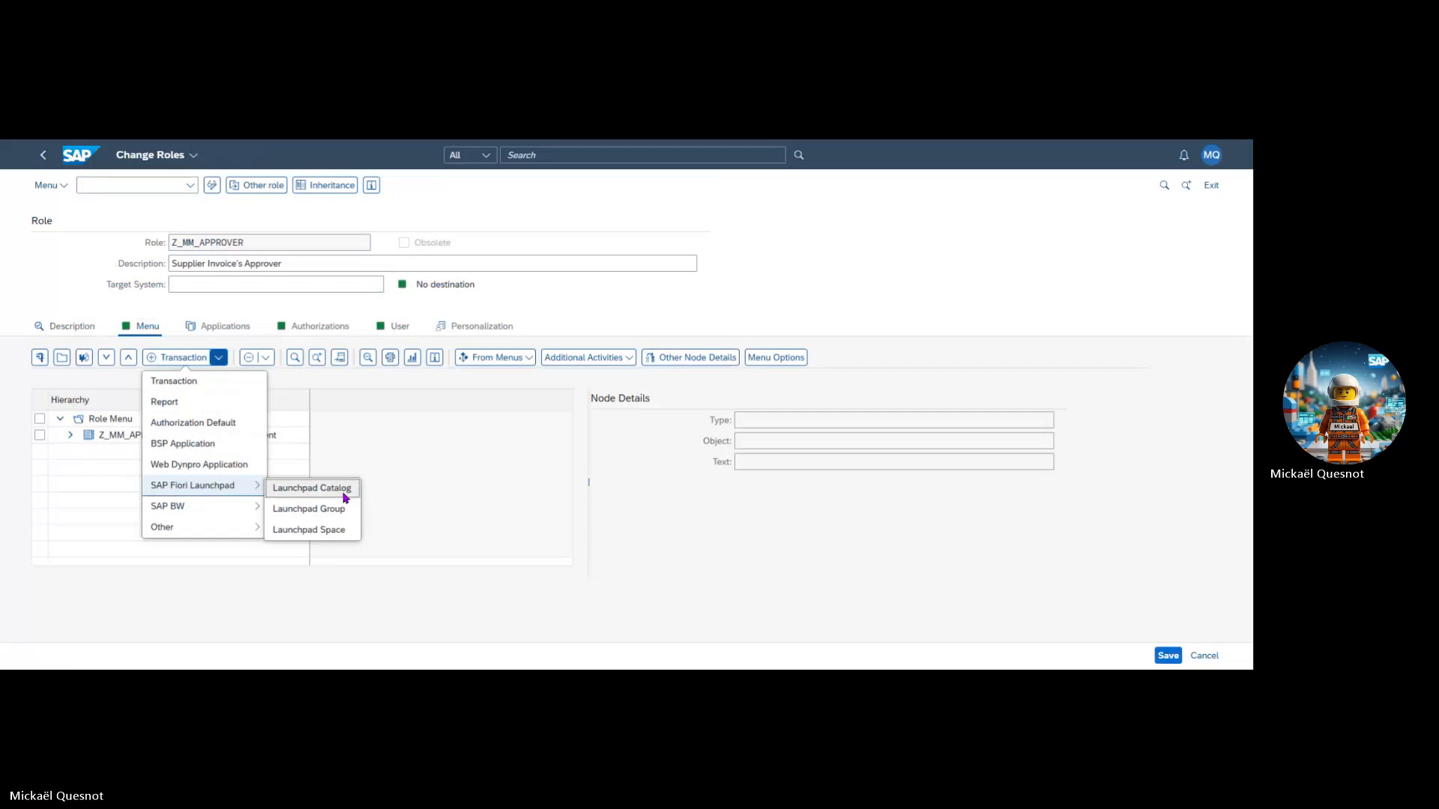
{"action": "left_click", "coordinate": [344, 491]}
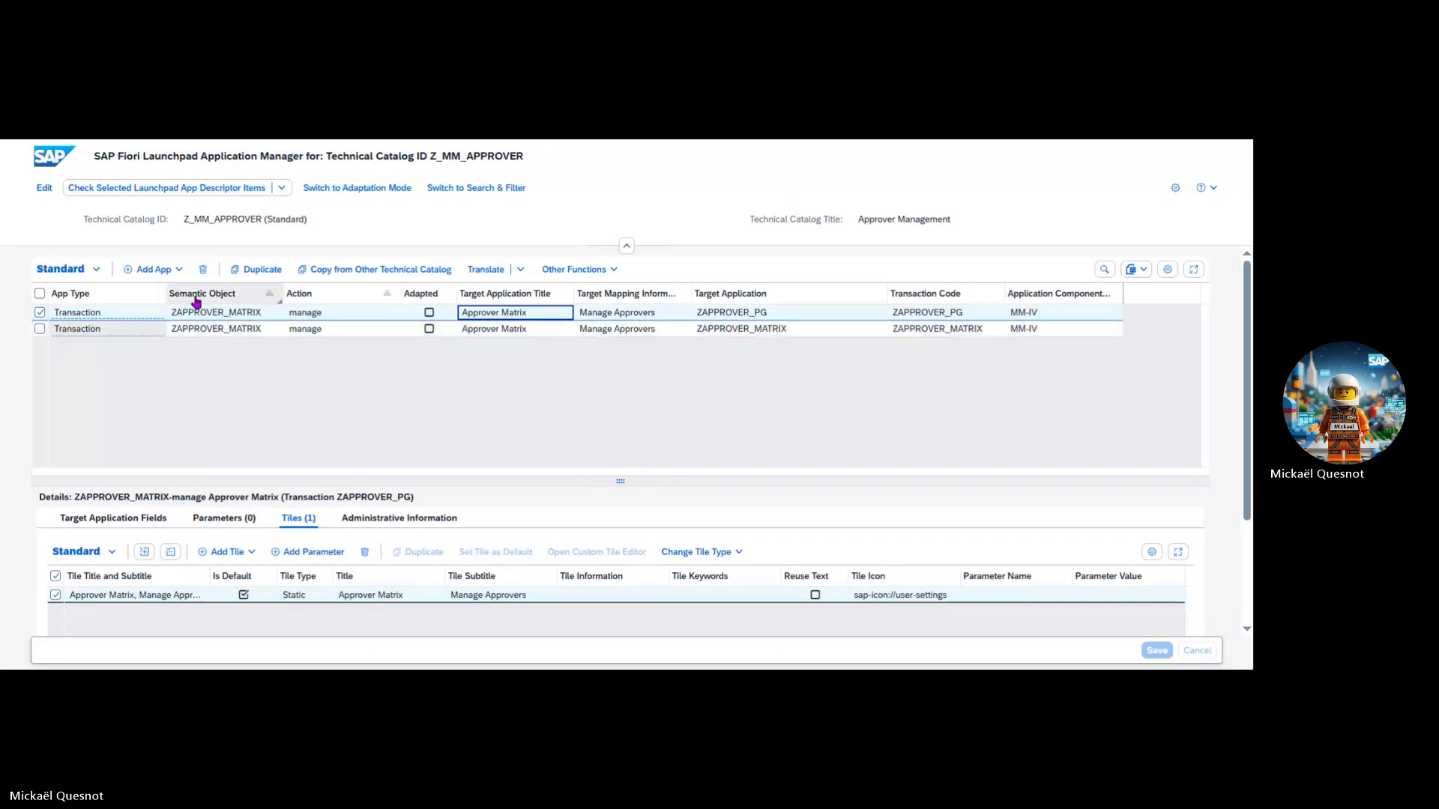
{"action": "left_click_drag", "start_coordinate": [185, 219], "coordinate": [265, 219]}
{"action": "key", "text": "ctrl+c"}
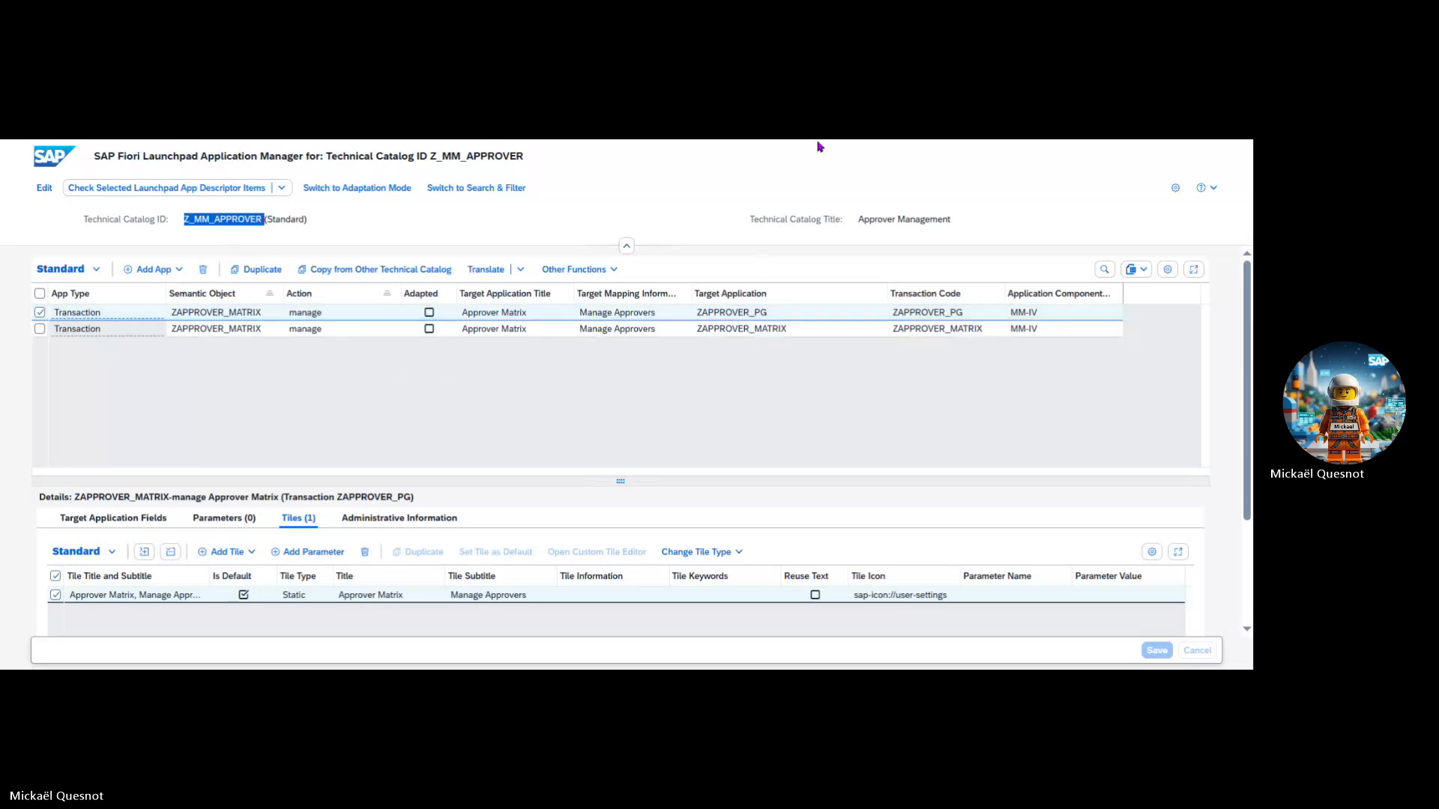
{"action": "key", "text": "alt+Tab"}
{"action": "left_click", "coordinate": [517, 444]}
{"action": "key", "text": "ctrl+v"}
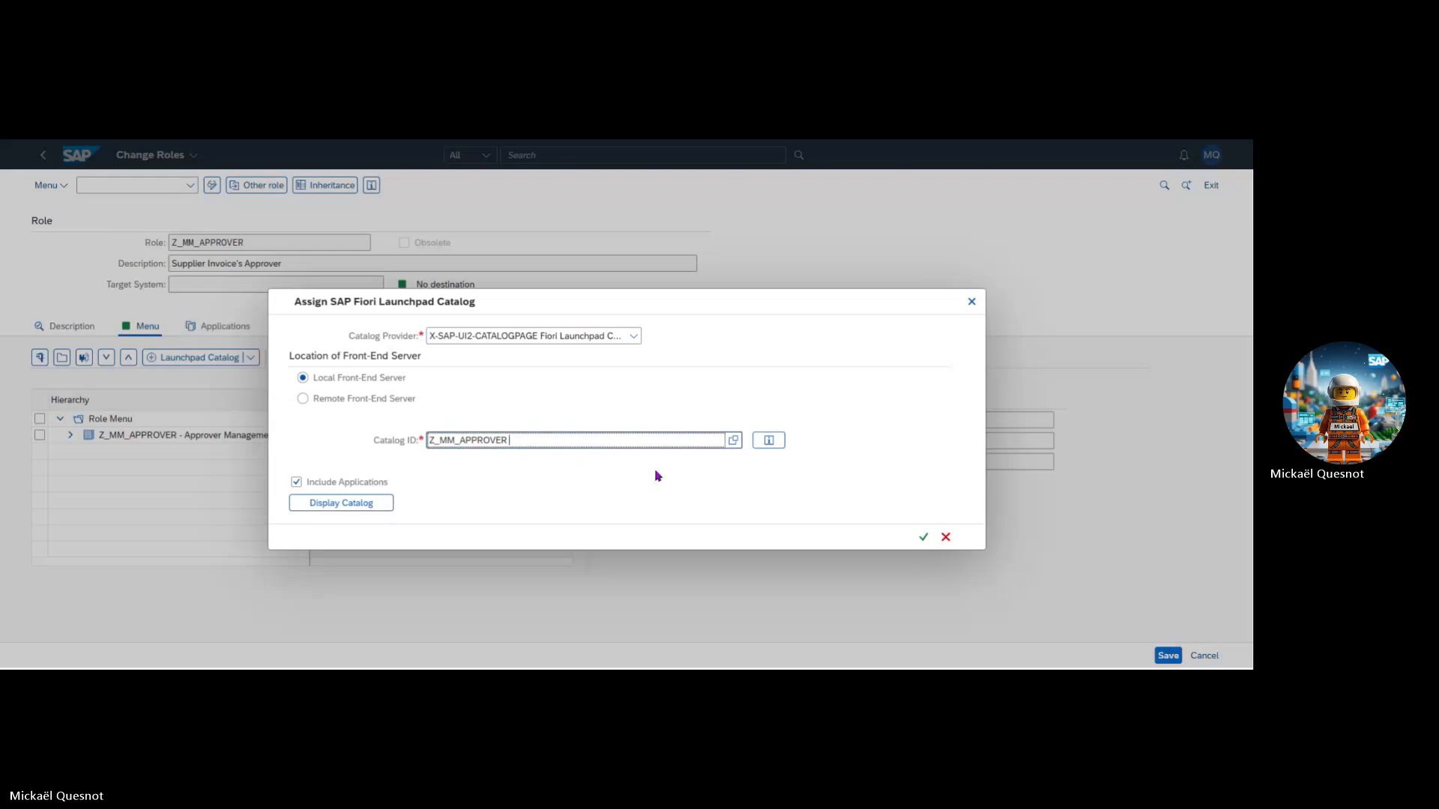
{"action": "left_click", "coordinate": [923, 536]}
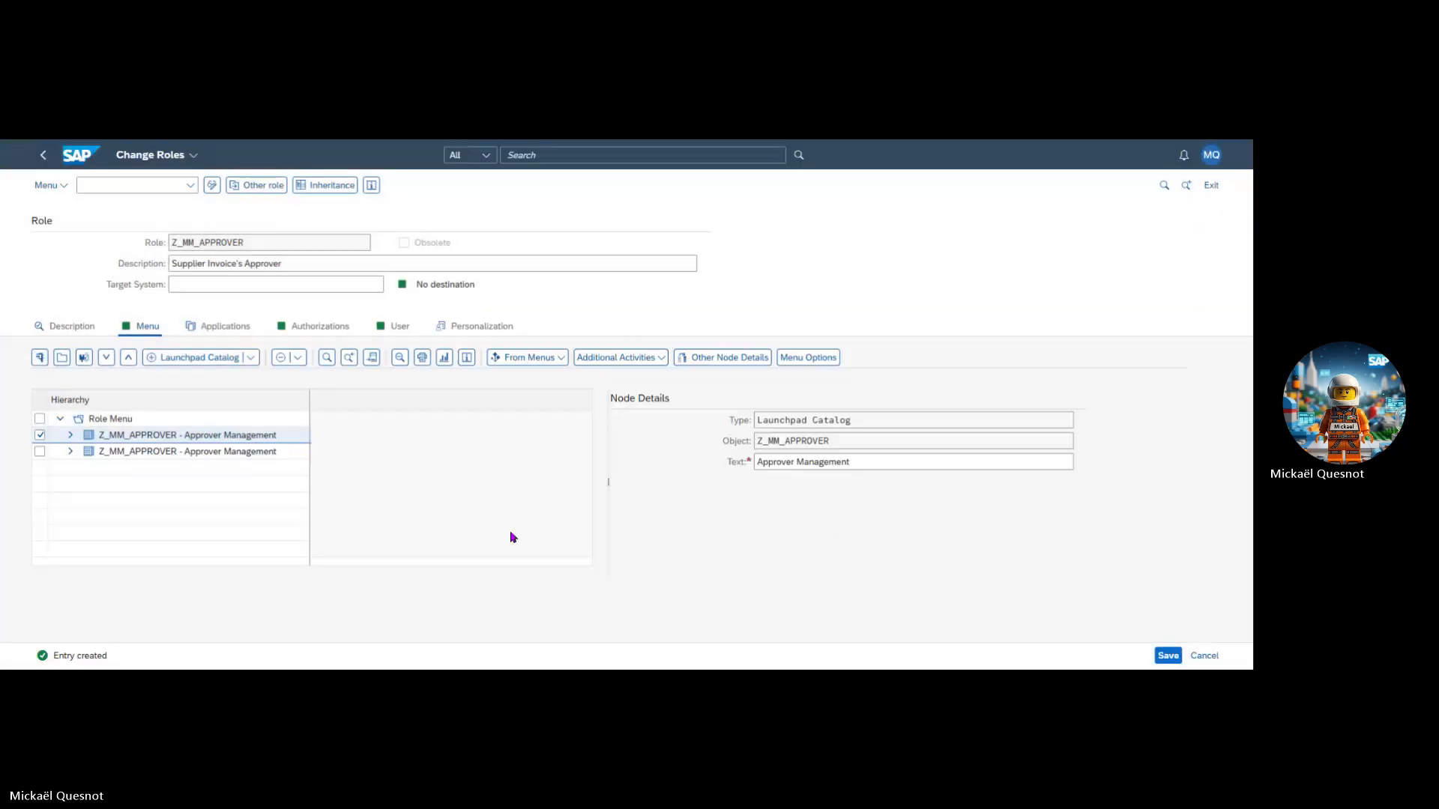
Step: Expand the newly added Z_MM_APPROVER catalog node, delete the older duplicate node below it and widen the hierarchy column to show full application titles
{"action": "left_click", "coordinate": [40, 434]}
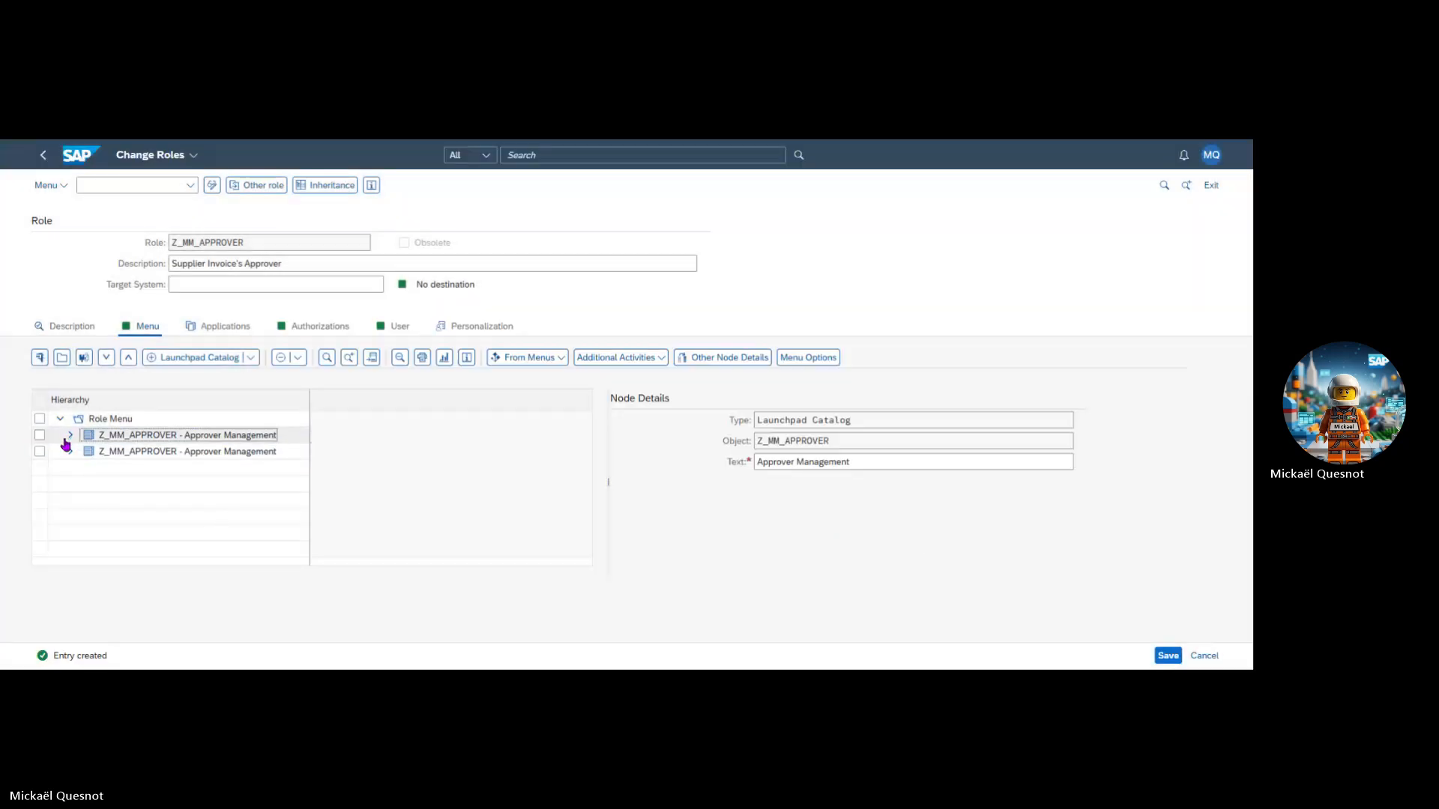
{"action": "left_click", "coordinate": [69, 436]}
{"action": "left_click", "coordinate": [40, 484]}
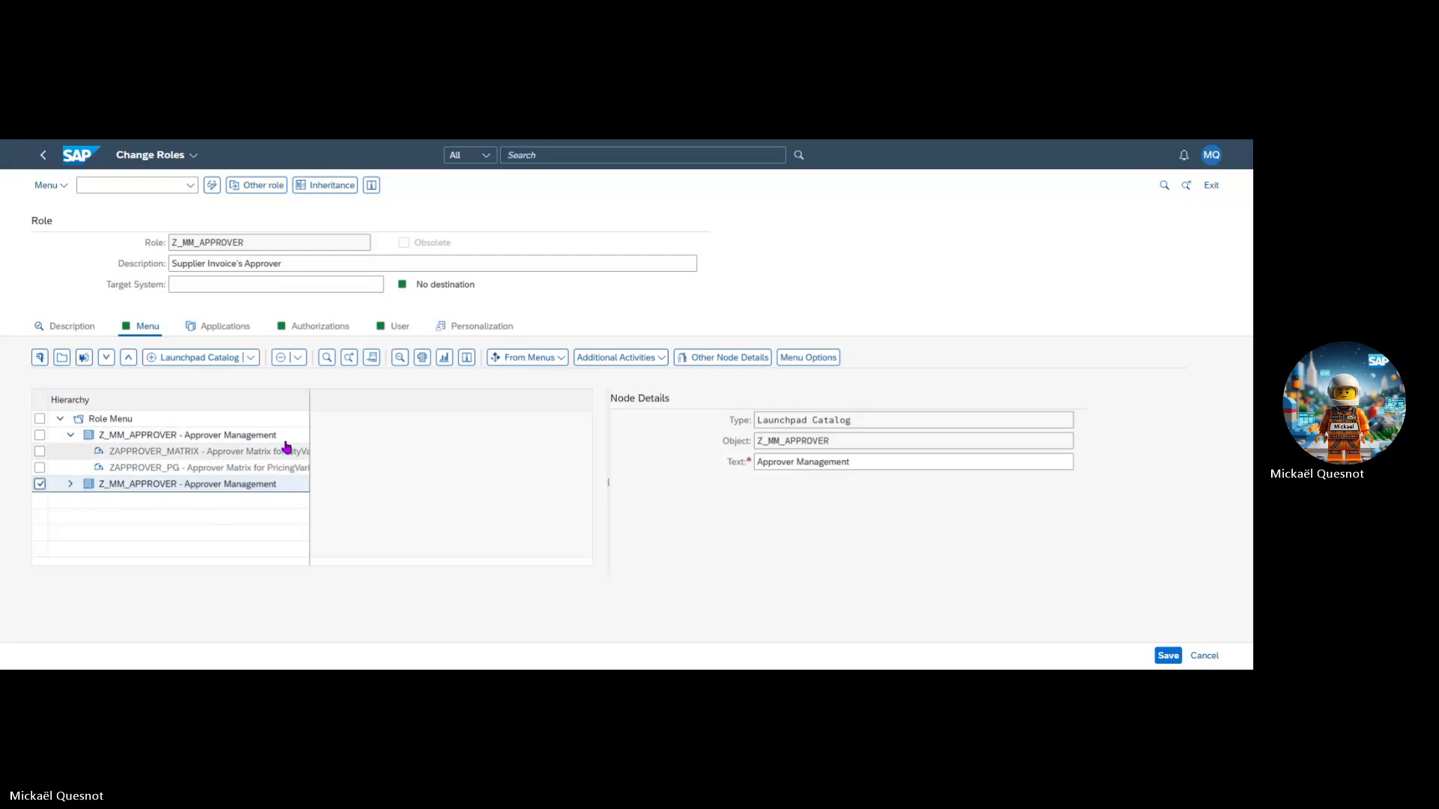
{"action": "left_click", "coordinate": [280, 357]}
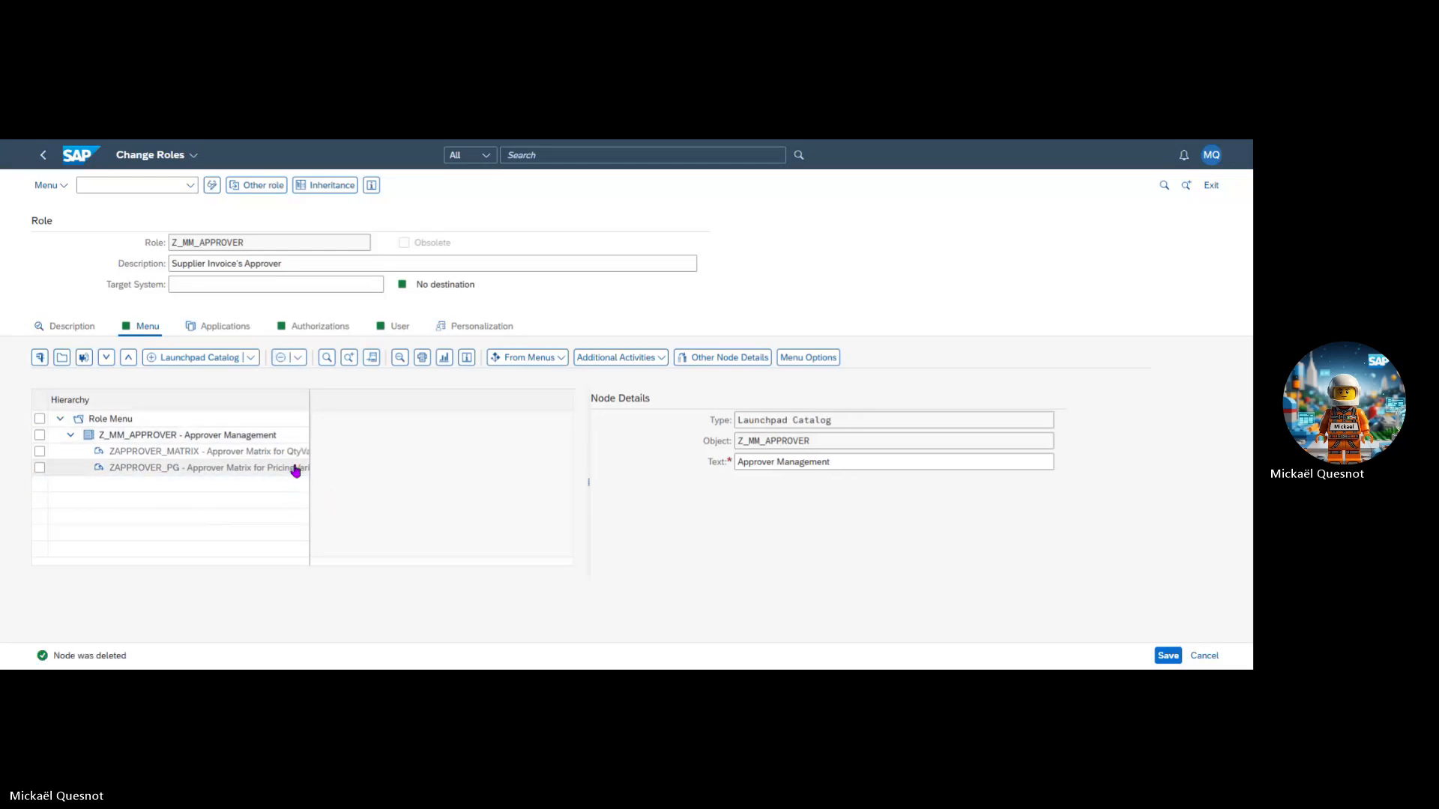
{"action": "left_click_drag", "start_coordinate": [312, 393], "coordinate": [491, 397]}
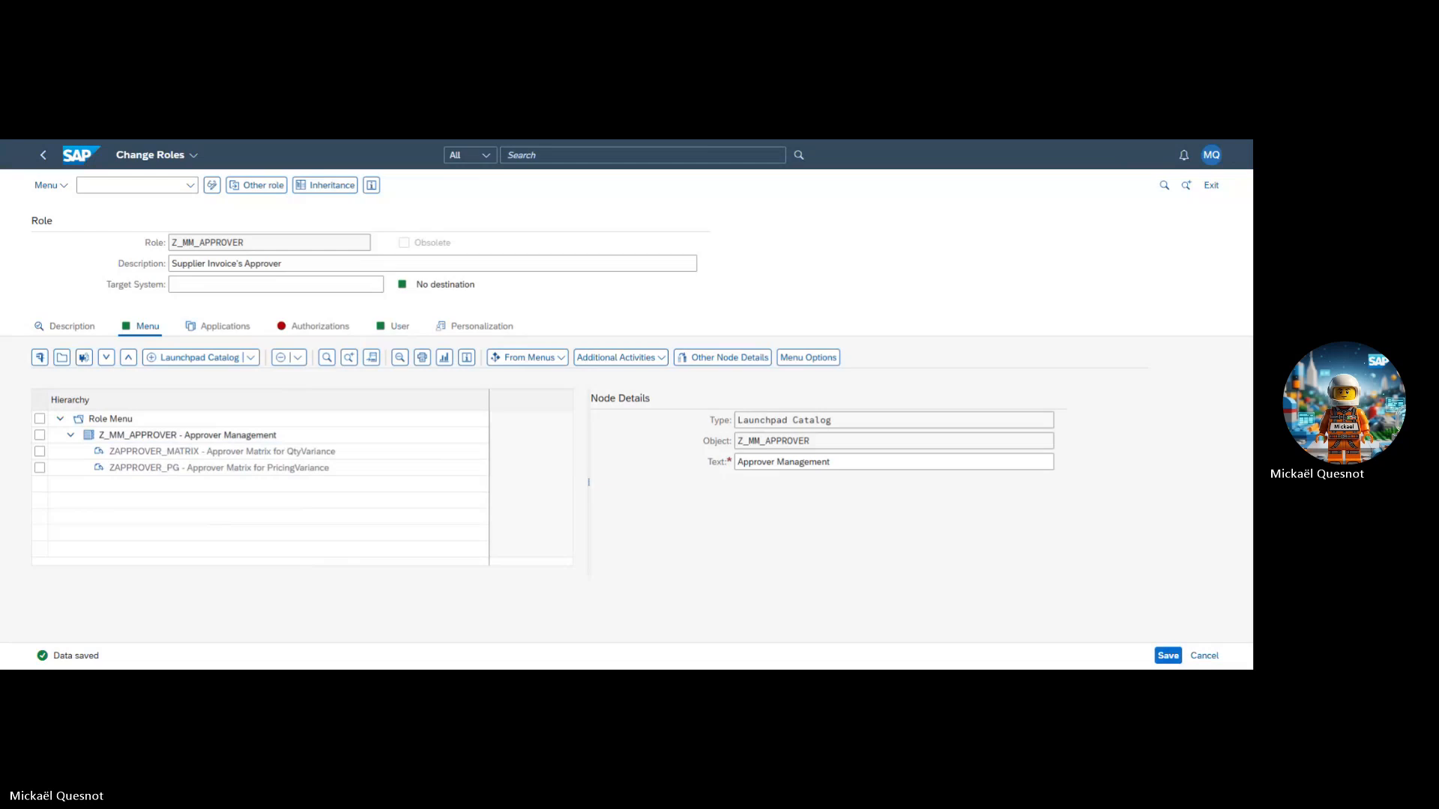
Step: Start transaction /UI2/SEMOBJ_SAP to display the semantic objects delivered by SAP
{"action": "left_click", "coordinate": [112, 189]}
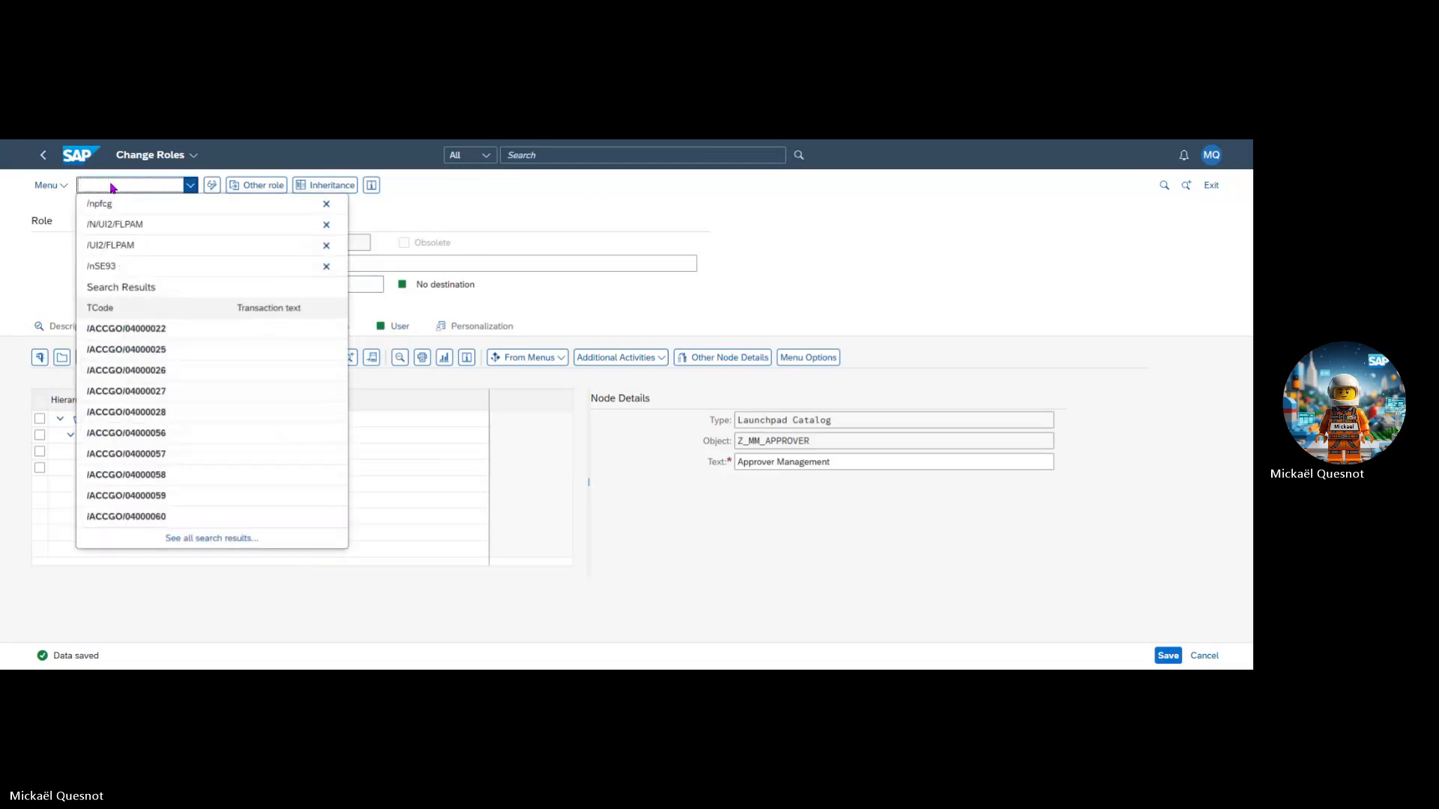
{"action": "type", "text": "/n/UI2/SEMOBJ_SAP"}
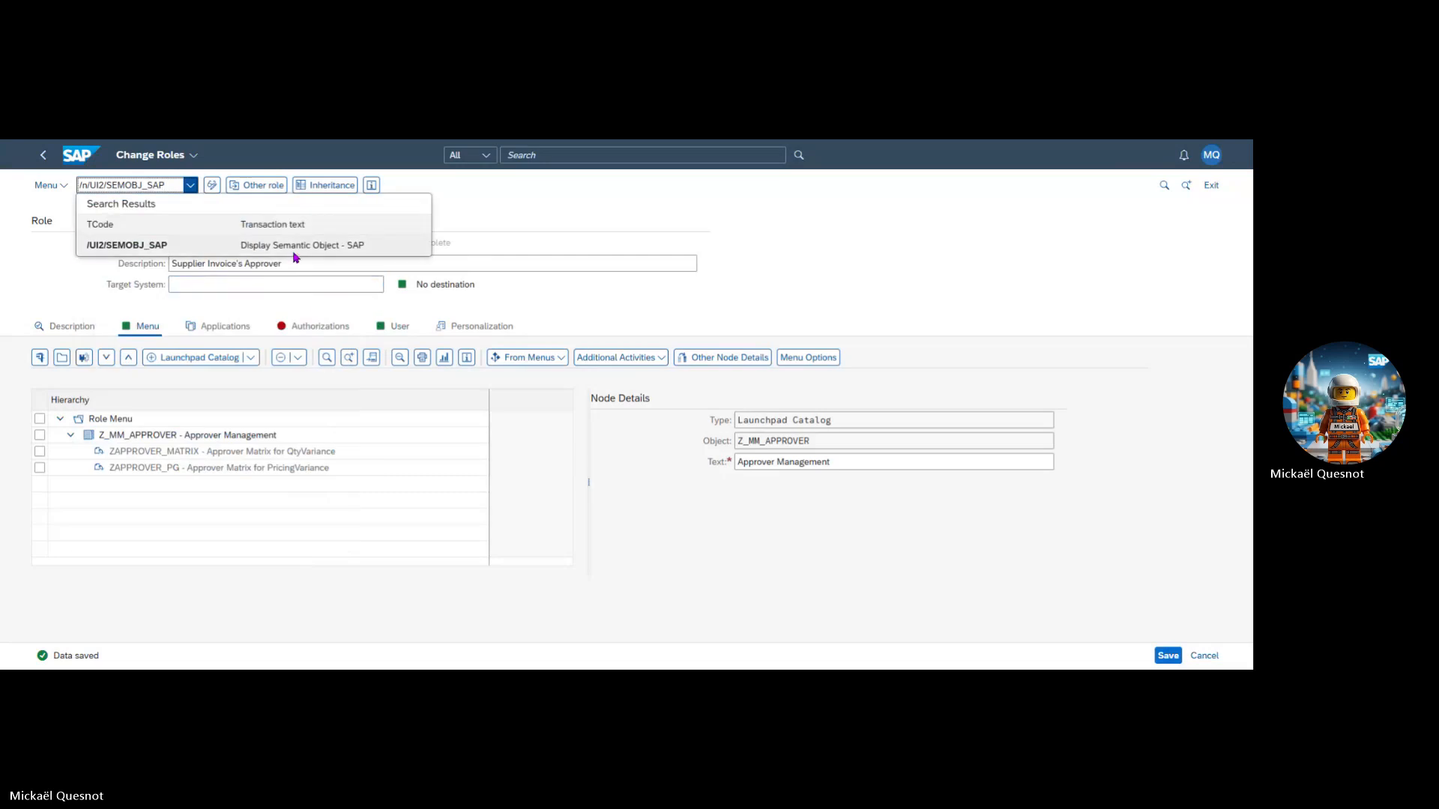
{"action": "key", "text": "Return"}
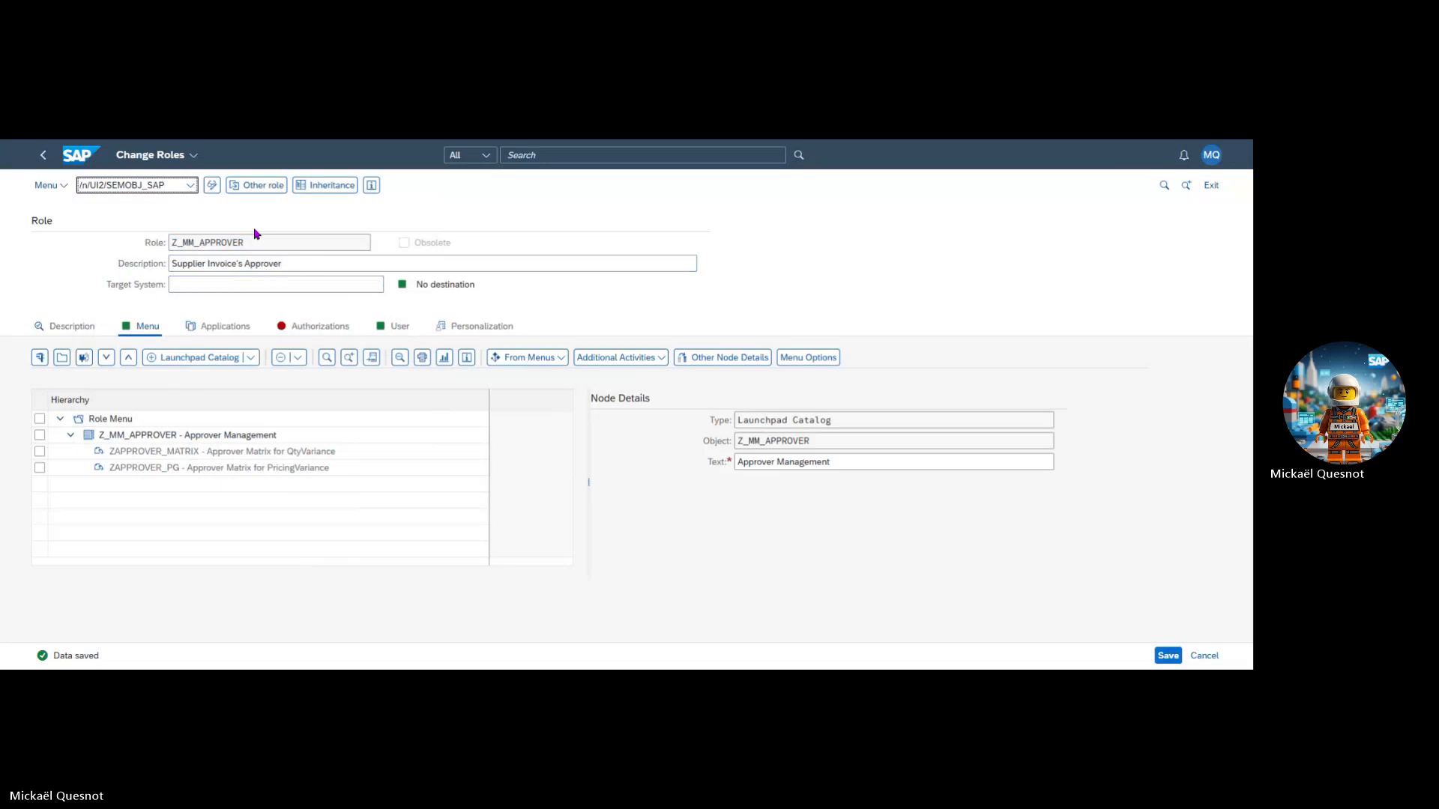
{"action": "key", "text": "Return"}
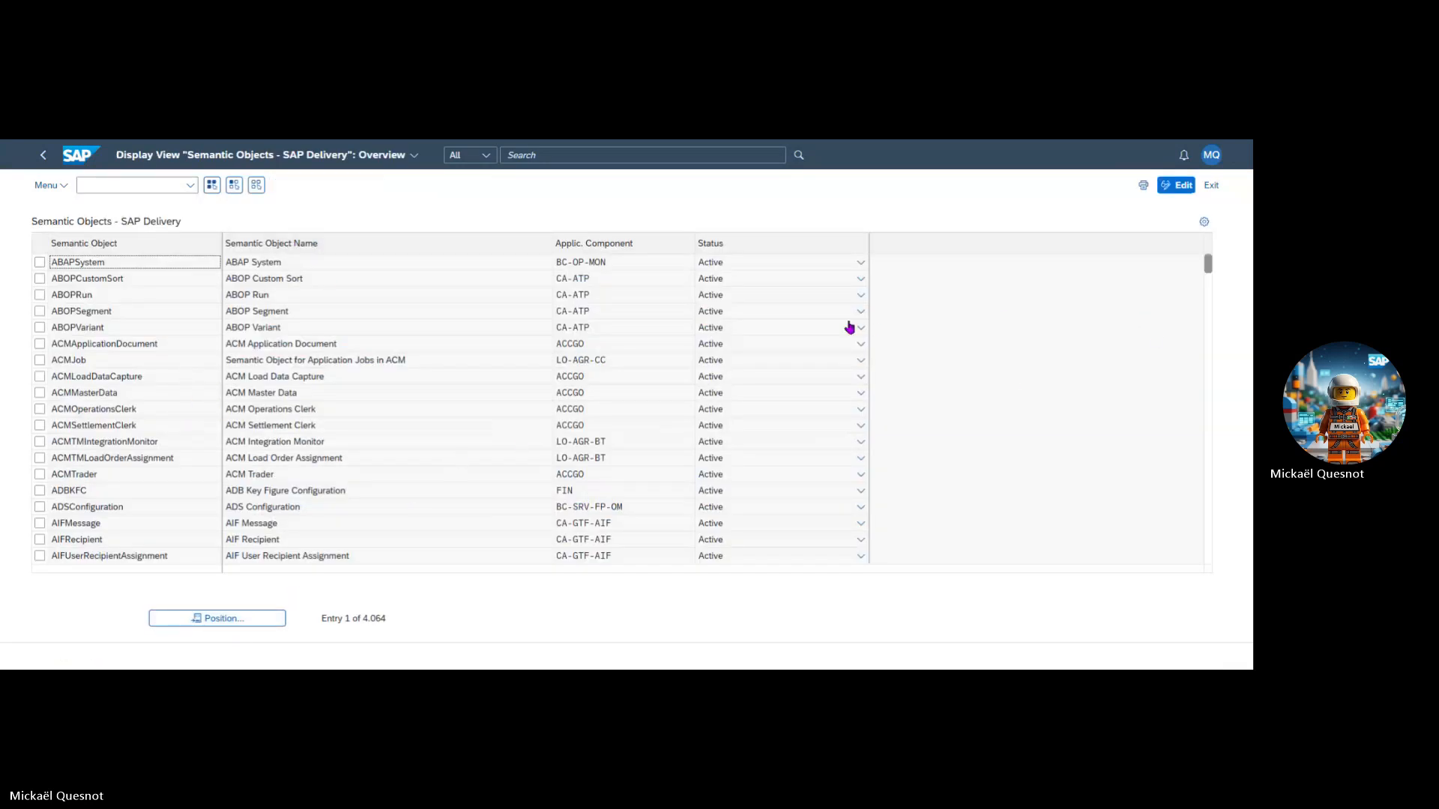
Step: Position the SAP-delivered semantic object list at Z* and examine the entries around the end of the list
{"action": "left_click", "coordinate": [247, 619]}
{"action": "type", "text": "Z*"}
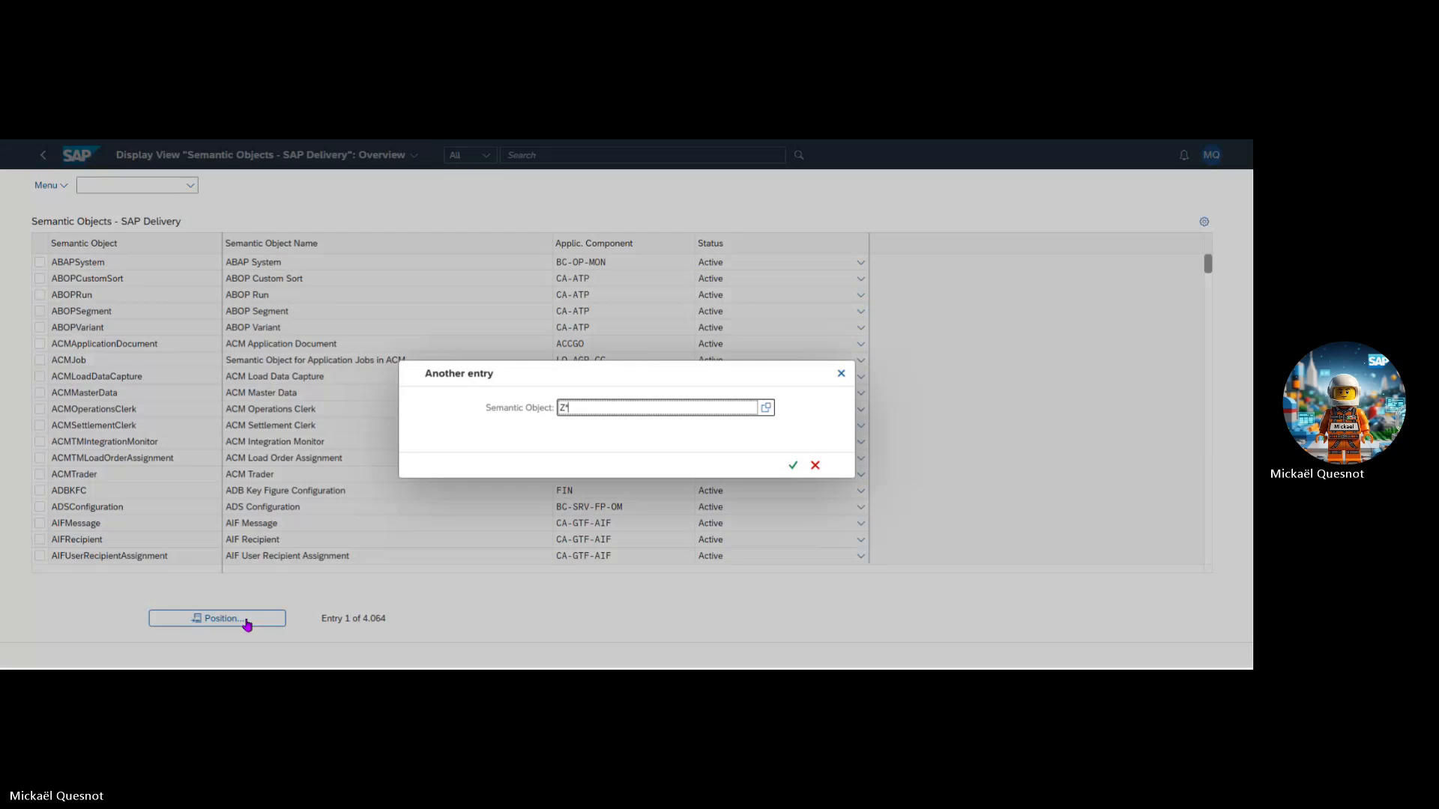
{"action": "key", "text": "Return"}
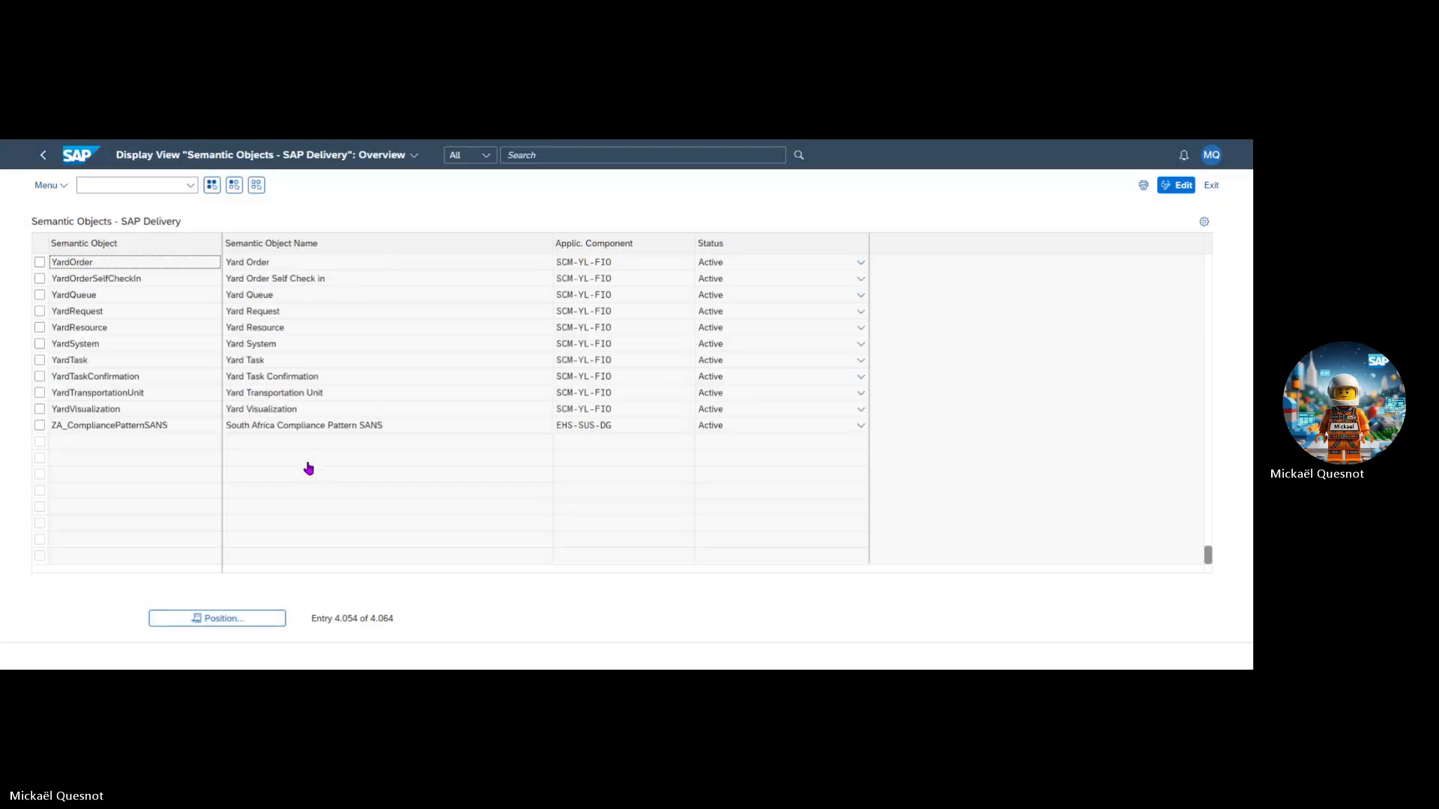
{"action": "scroll", "coordinate": [307, 467], "scroll_direction": "up", "scroll_amount": 5}
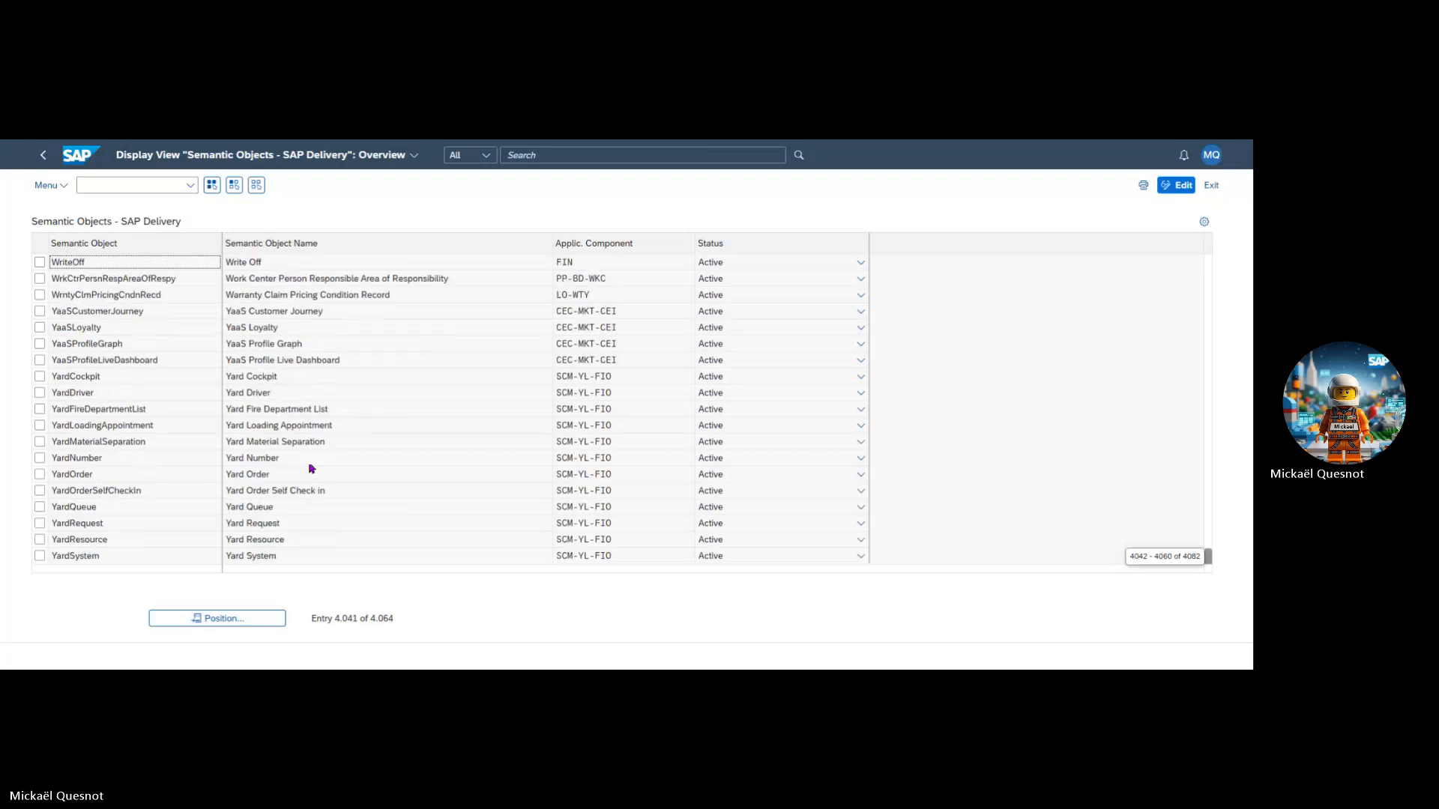
{"action": "scroll", "coordinate": [308, 466], "scroll_direction": "down", "scroll_amount": 1}
{"action": "scroll", "coordinate": [308, 460], "scroll_direction": "up", "scroll_amount": 5}
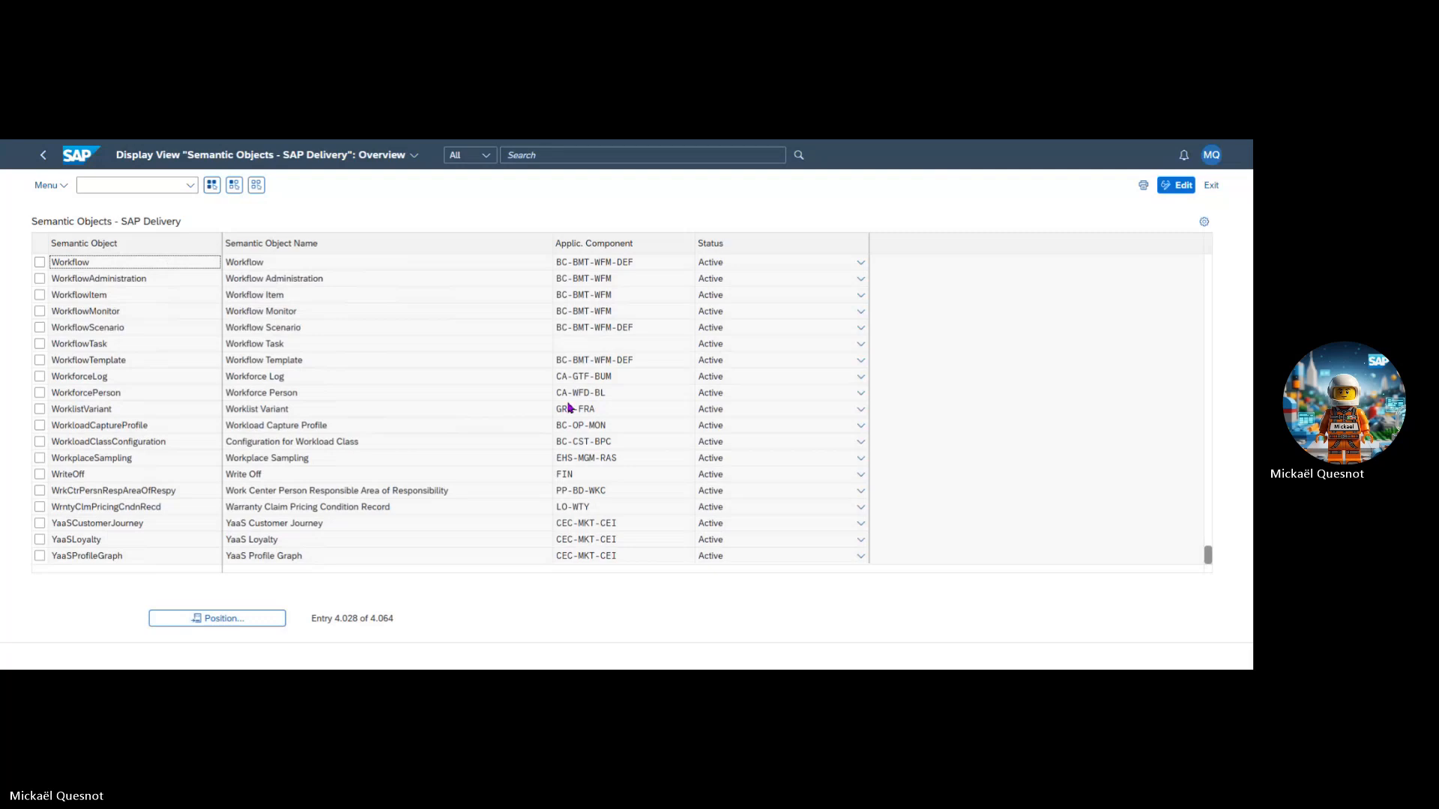
{"action": "scroll", "coordinate": [433, 430], "scroll_direction": "down", "scroll_amount": 1}
{"action": "scroll", "coordinate": [434, 433], "scroll_direction": "down", "scroll_amount": 10}
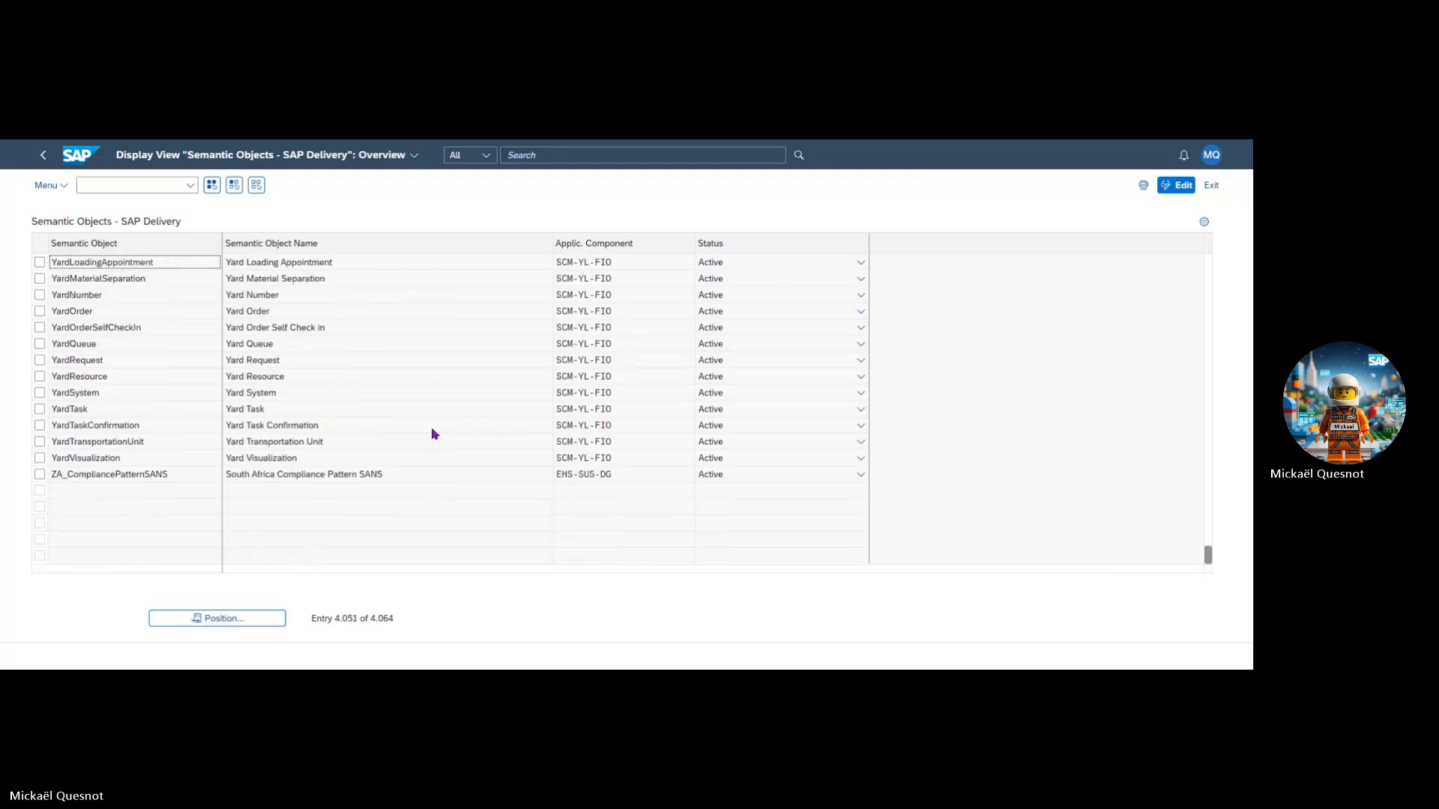
{"action": "scroll", "coordinate": [433, 435], "scroll_direction": "up", "scroll_amount": 3}
Step: Restart transaction /UI2/SEMOBJ_SAP and look through the last entries of the semantic object list again
{"action": "left_click", "coordinate": [154, 189]}
{"action": "type", "text": "/n/UI2/SEMOBJ_SAP"}
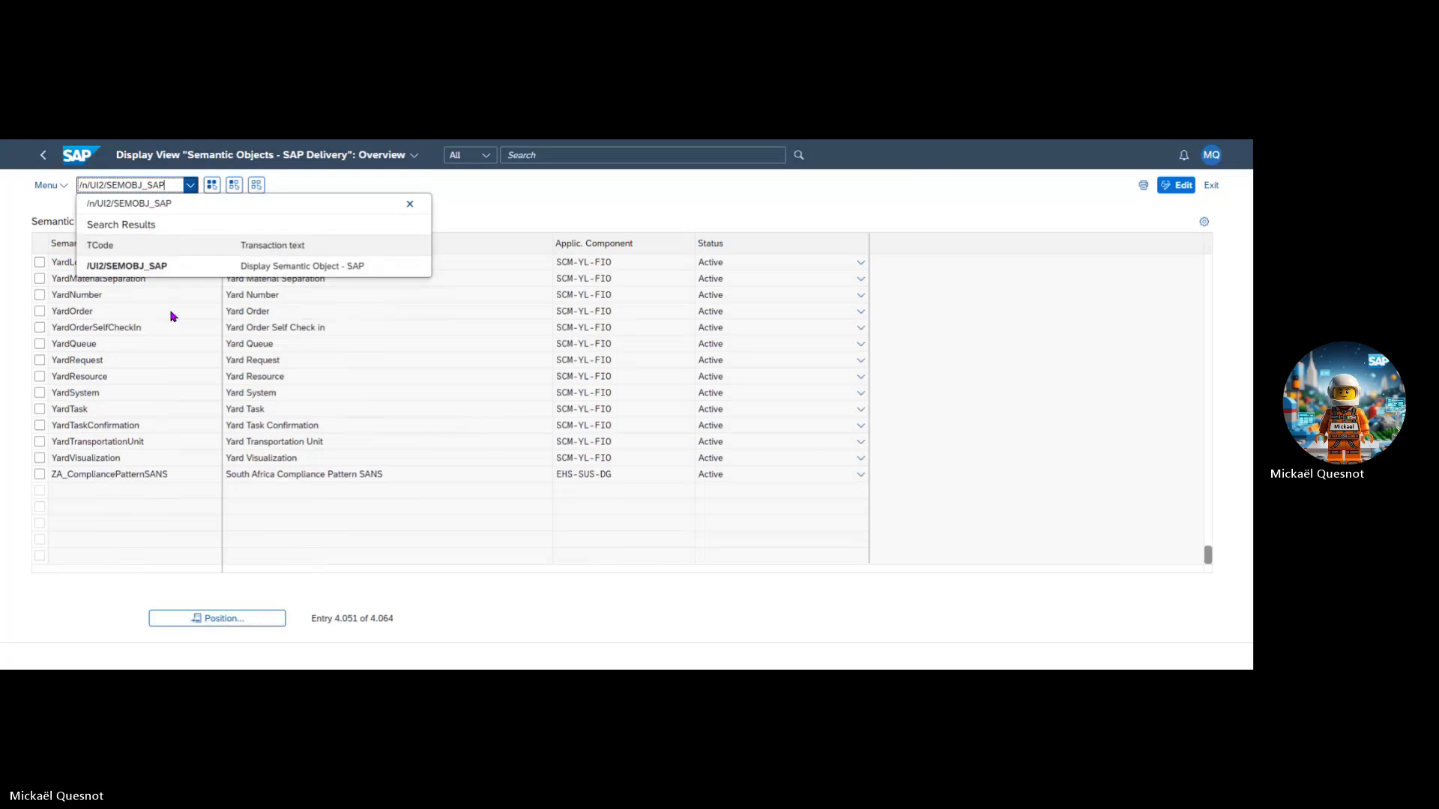
{"action": "left_click", "coordinate": [177, 268]}
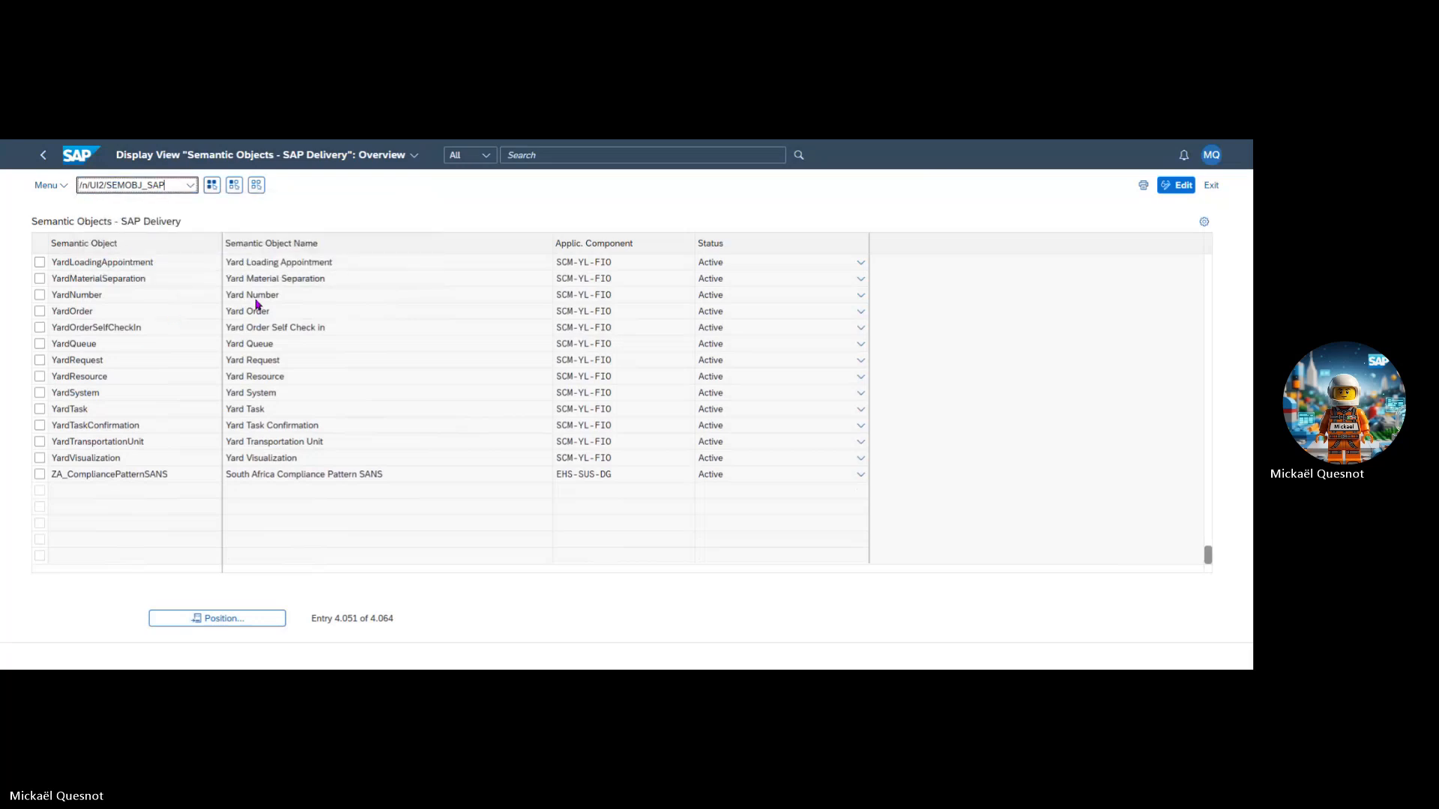
{"action": "key", "text": "Return"}
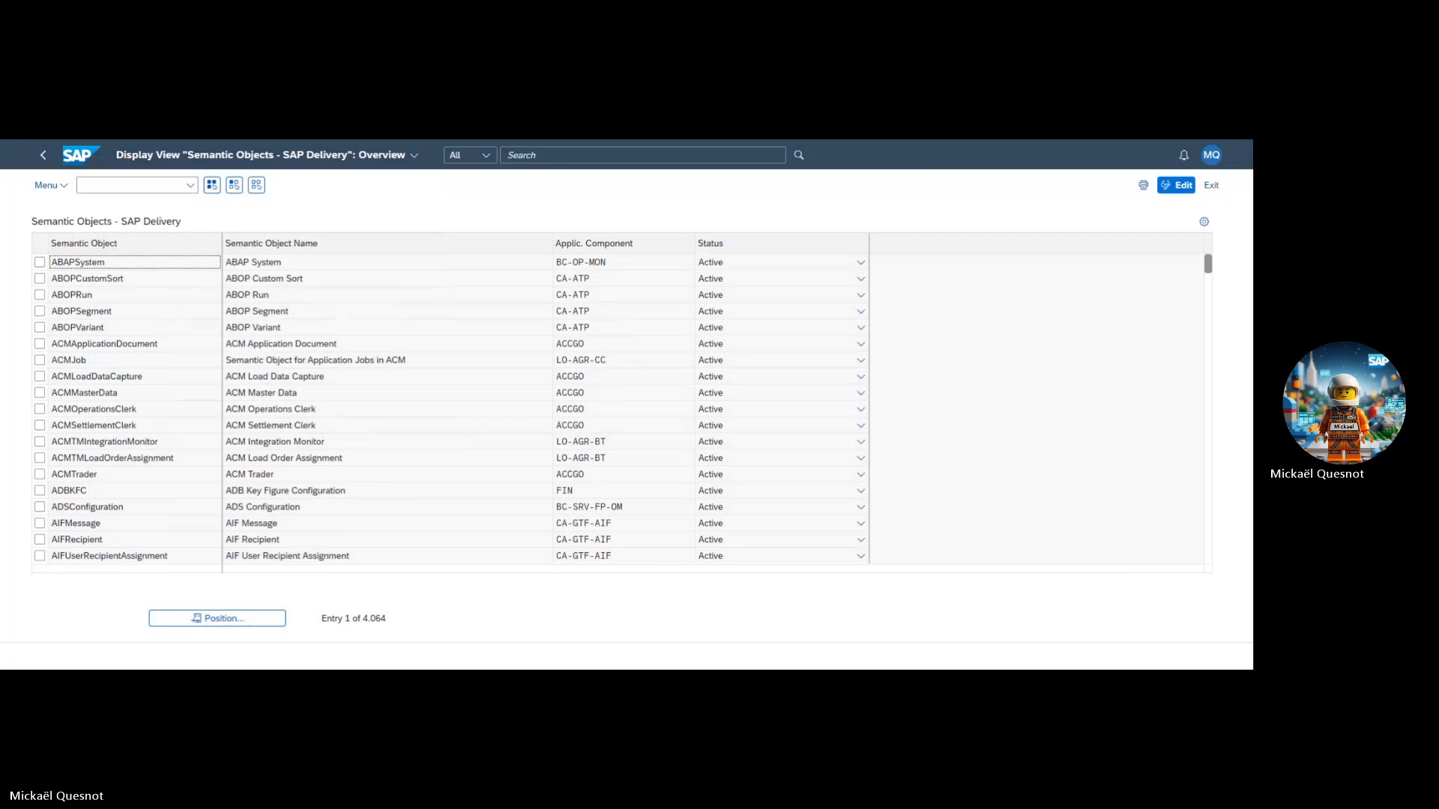
{"action": "left_click_drag", "start_coordinate": [1208, 270], "coordinate": [1232, 513]}
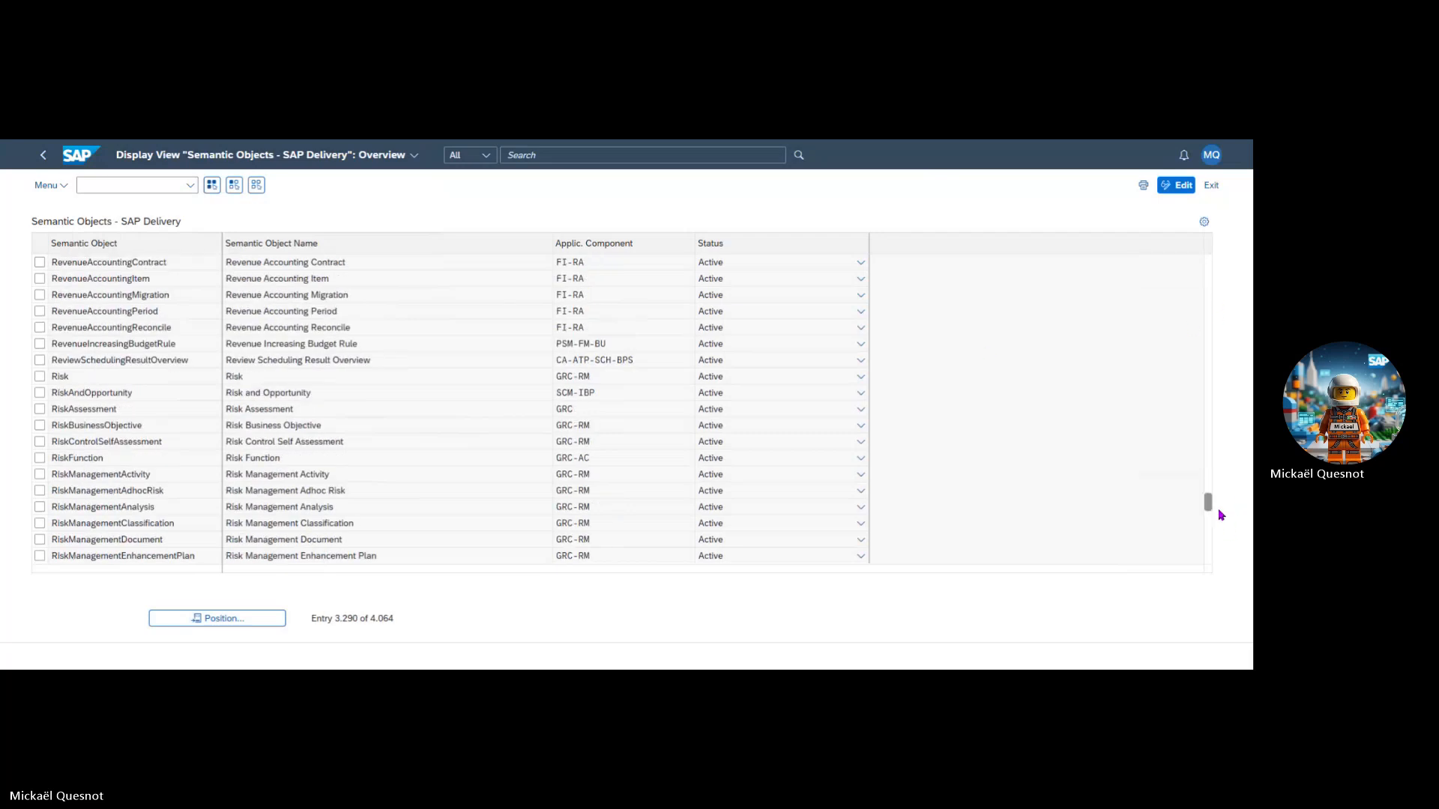
{"action": "left_click_drag", "start_coordinate": [1207, 502], "coordinate": [1208, 549]}
{"action": "scroll", "coordinate": [1019, 483], "scroll_direction": "down", "scroll_amount": 15}
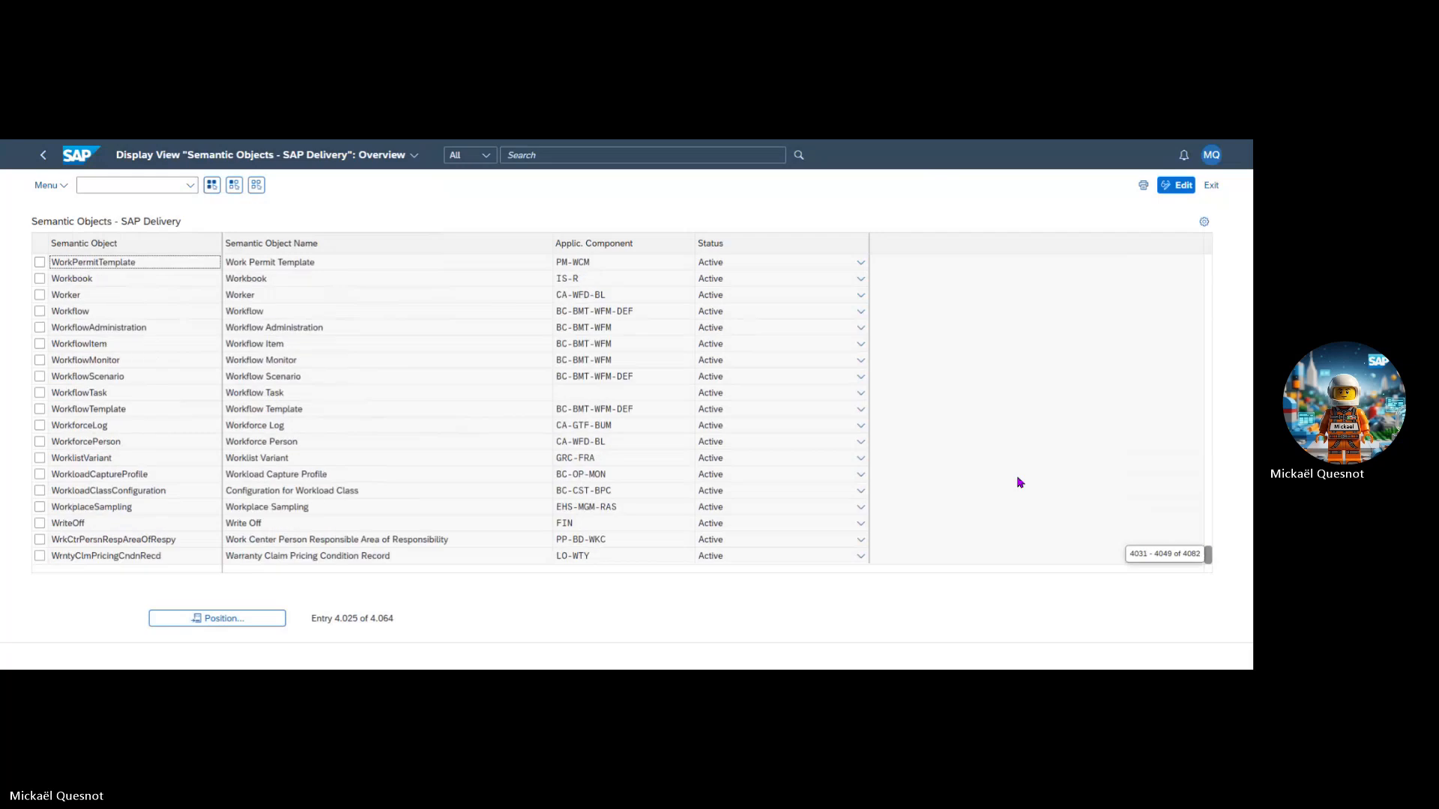
Step: Return to the launchpad home page and open Create Purchase Order - Advanced from the recent activities
{"action": "left_click", "coordinate": [78, 155]}
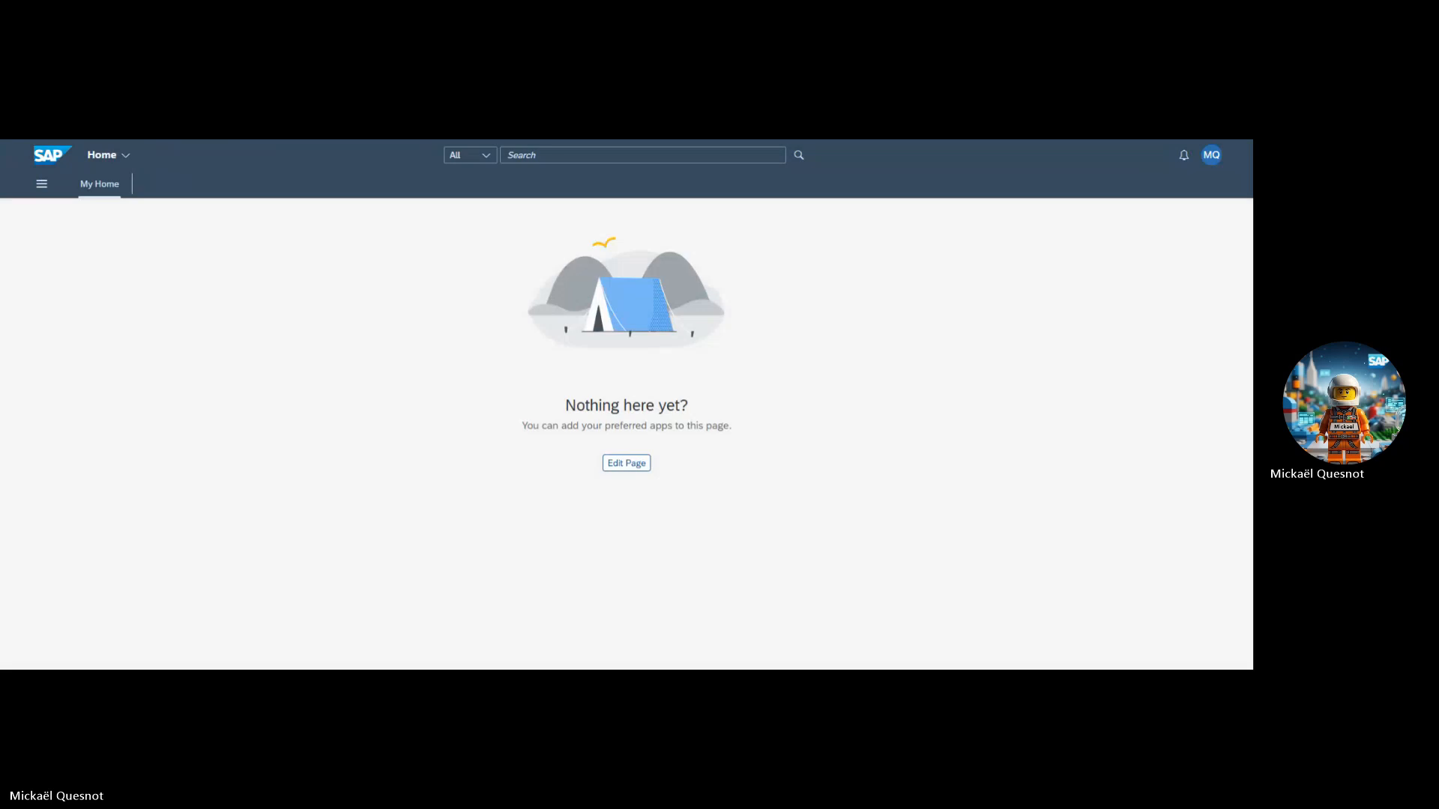
{"action": "left_click", "coordinate": [1212, 157]}
{"action": "left_click", "coordinate": [1183, 216]}
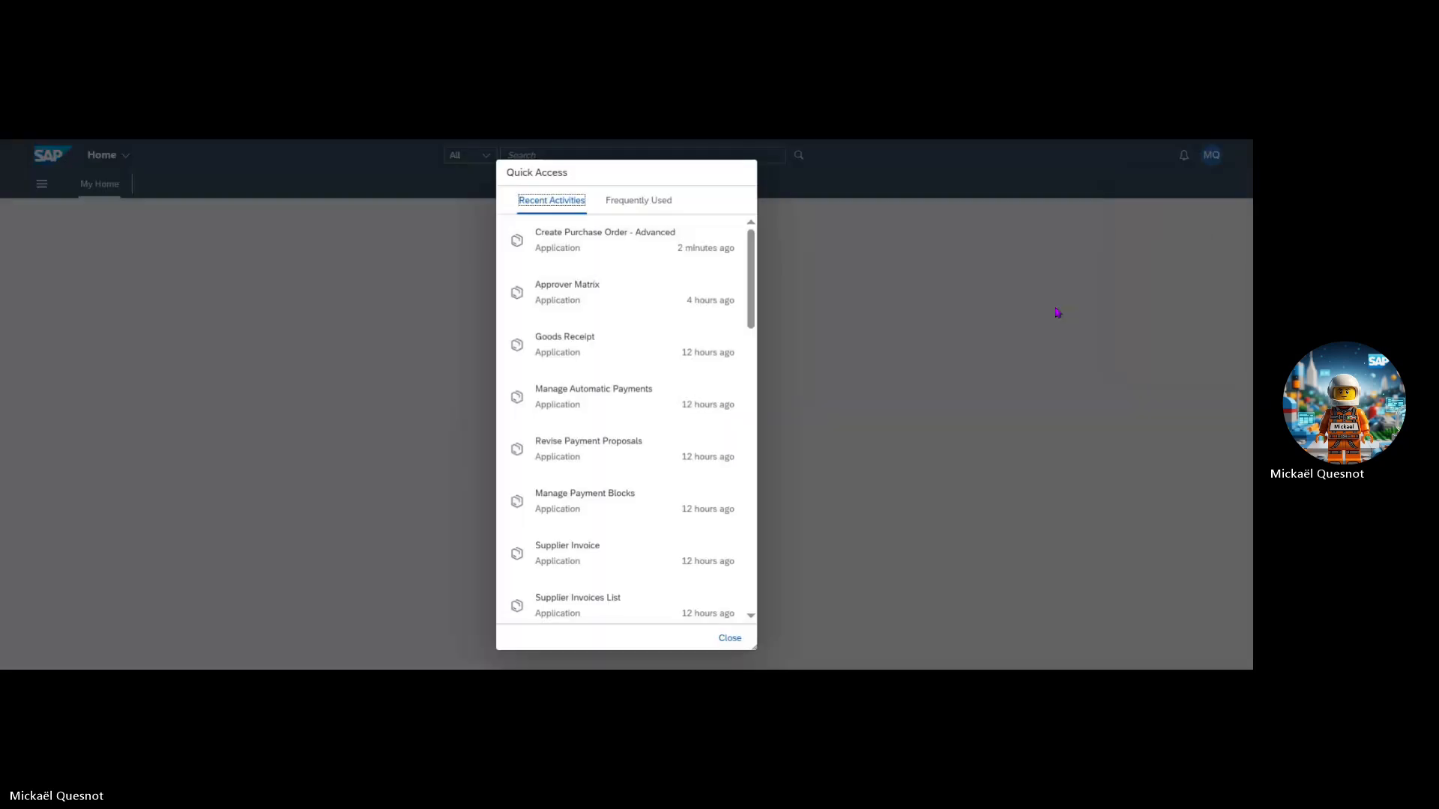
{"action": "left_click", "coordinate": [659, 251]}
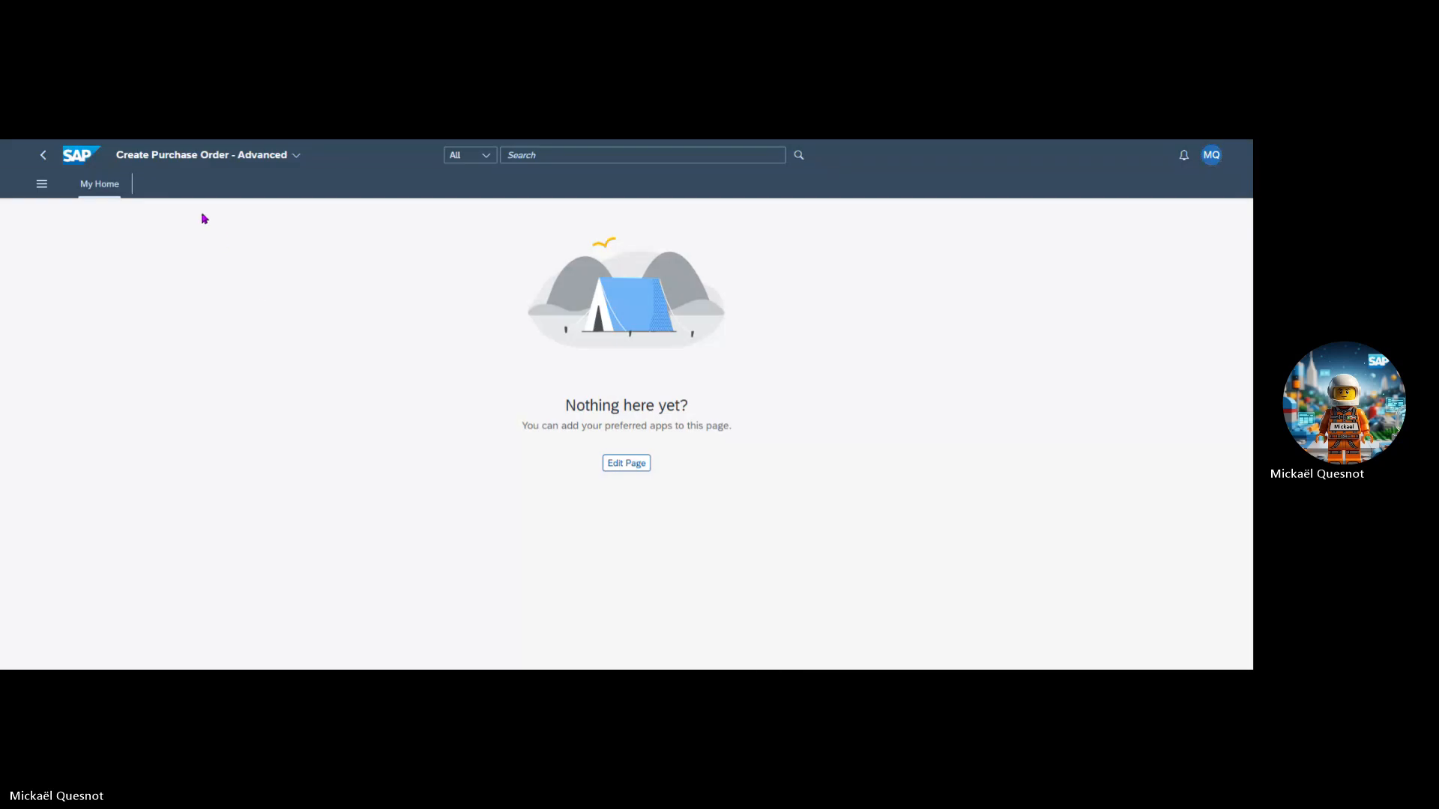
Step: Start transaction /UI2/SEMOBJ to display the customer view of the semantic objects
{"action": "left_click", "coordinate": [154, 189]}
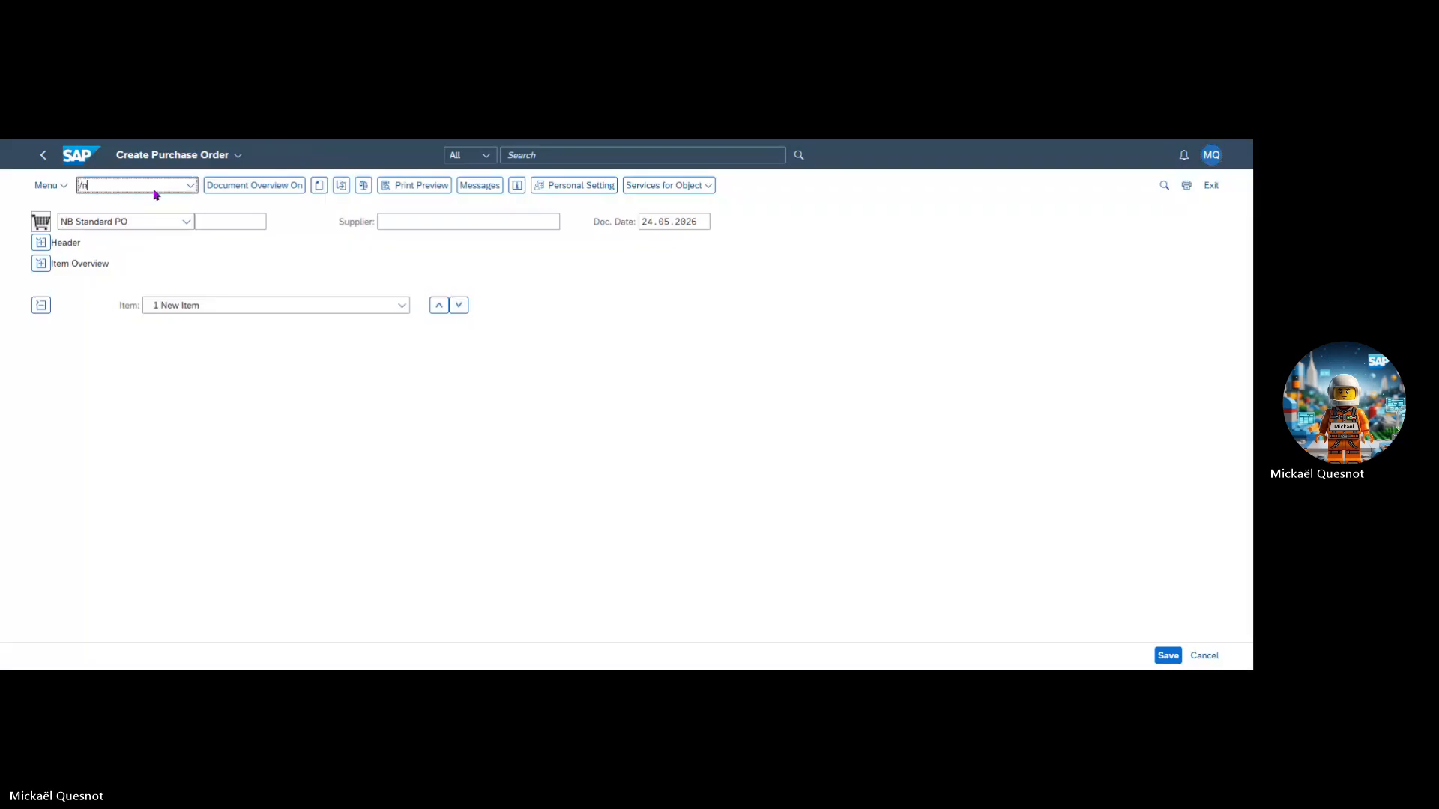
{"action": "type", "text": "/n"}
{"action": "type", "text": "/UI2/SEMOBJ"}
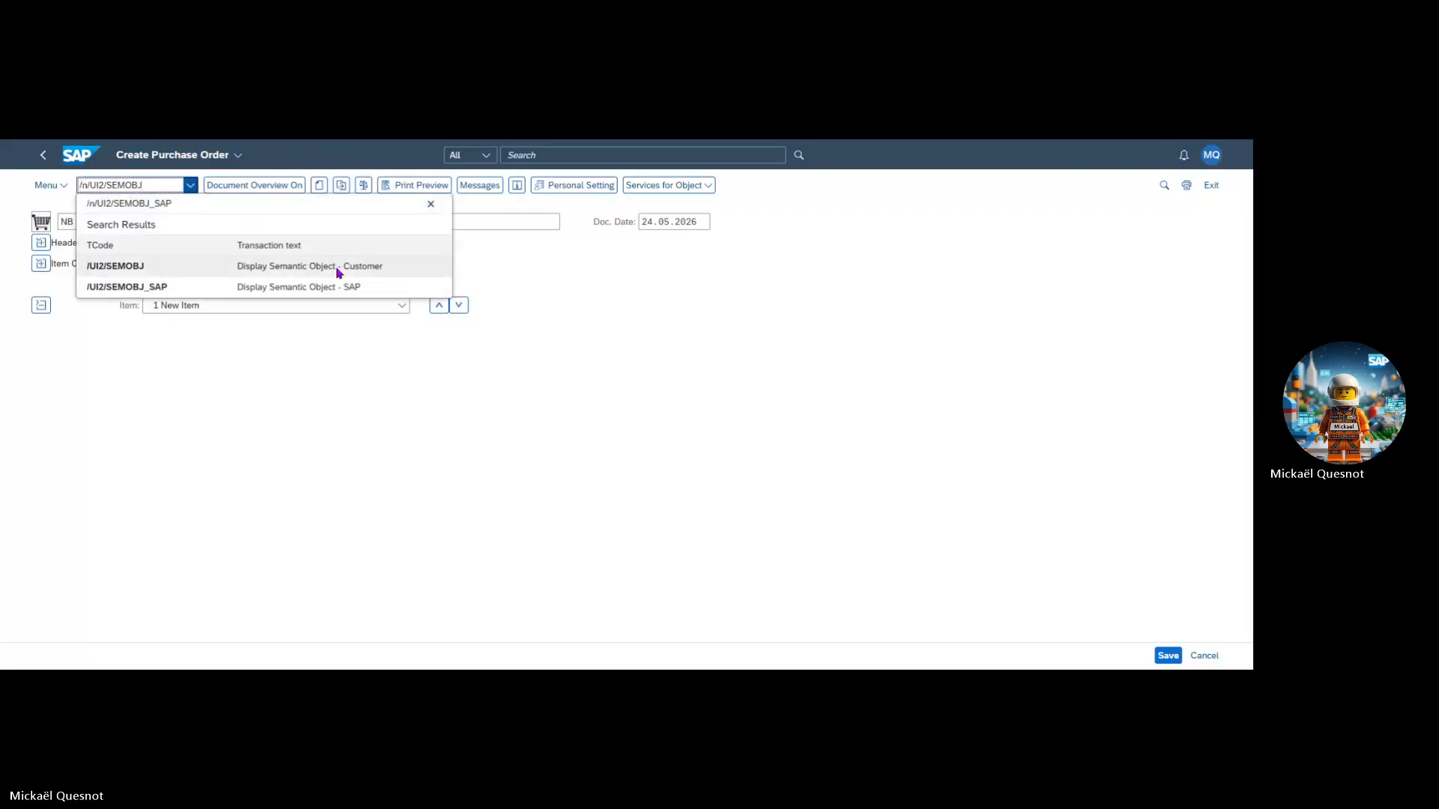
{"action": "left_click", "coordinate": [373, 268]}
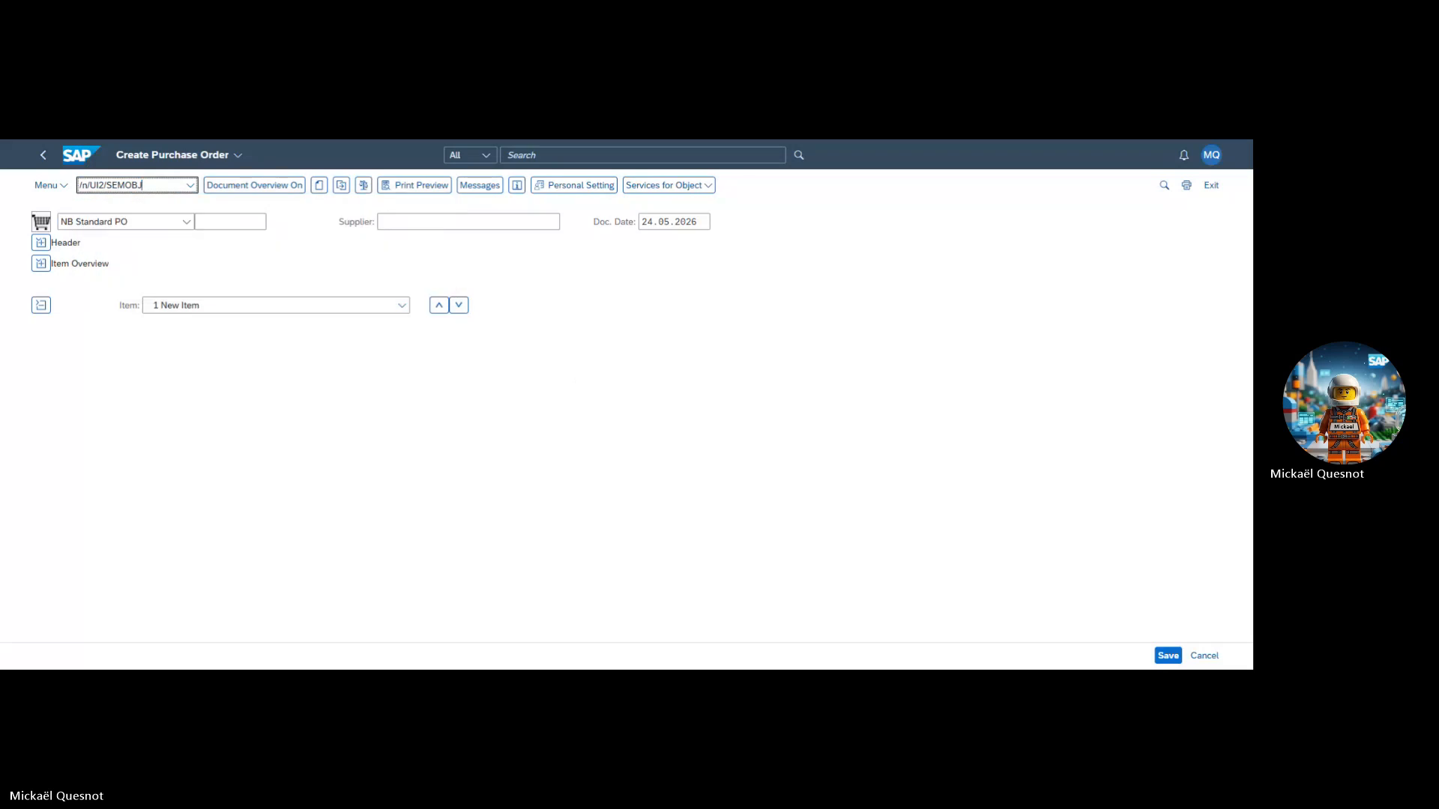
{"action": "key", "text": "Return"}
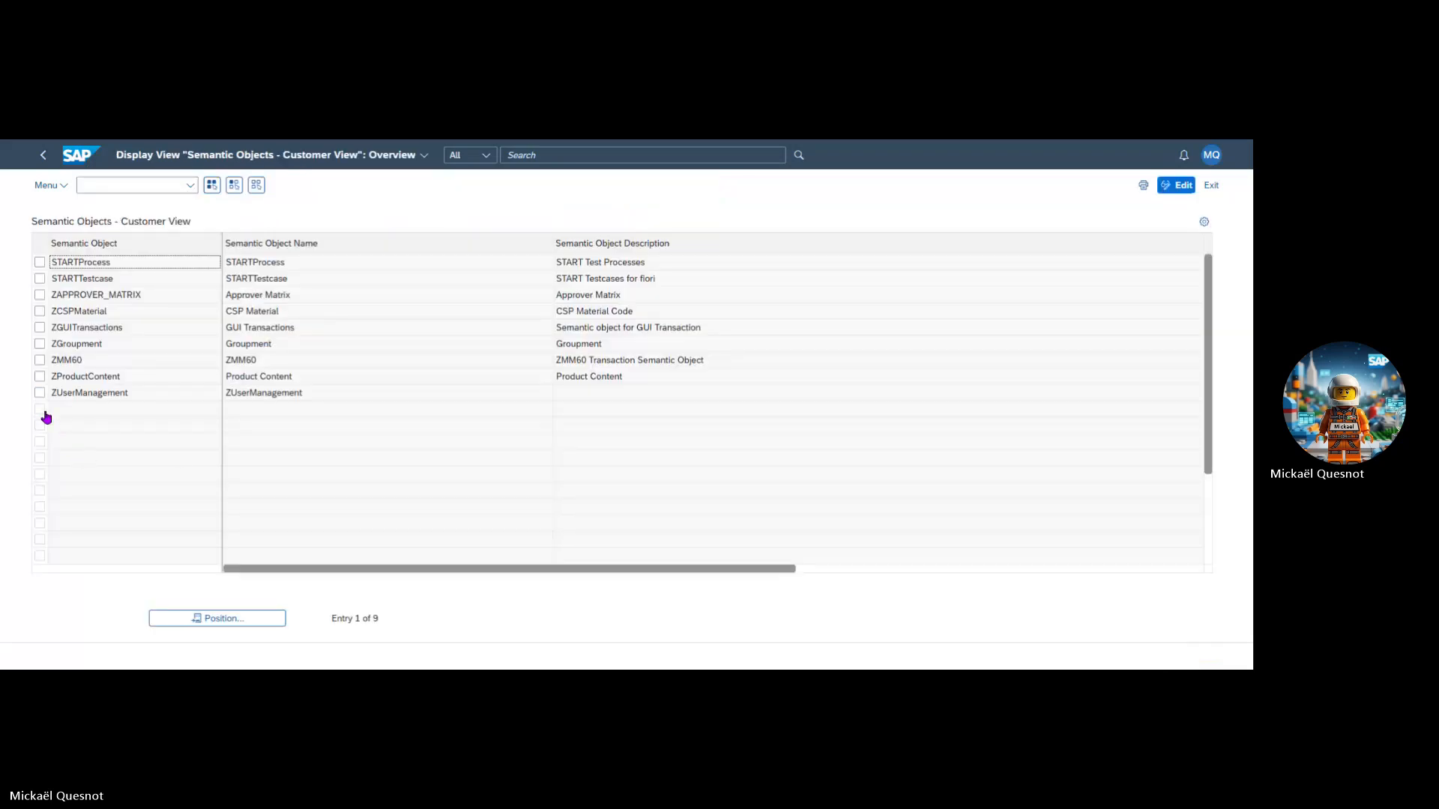
Step: Switch the customer view of the semantic objects to change mode and accept the cross-client notice
{"action": "left_click", "coordinate": [39, 295]}
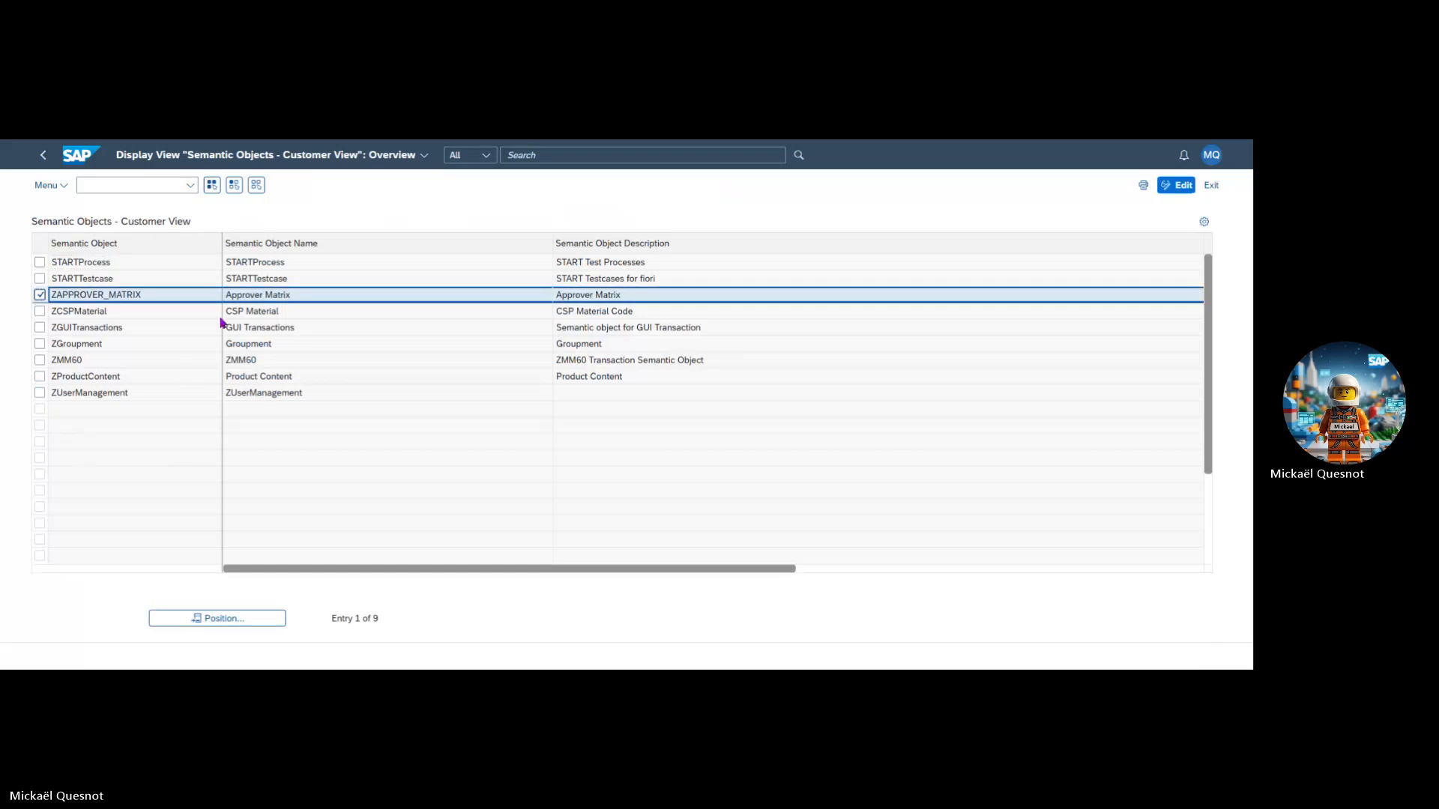
{"action": "left_click", "coordinate": [64, 187]}
{"action": "mouse_move", "coordinate": [88, 219]}
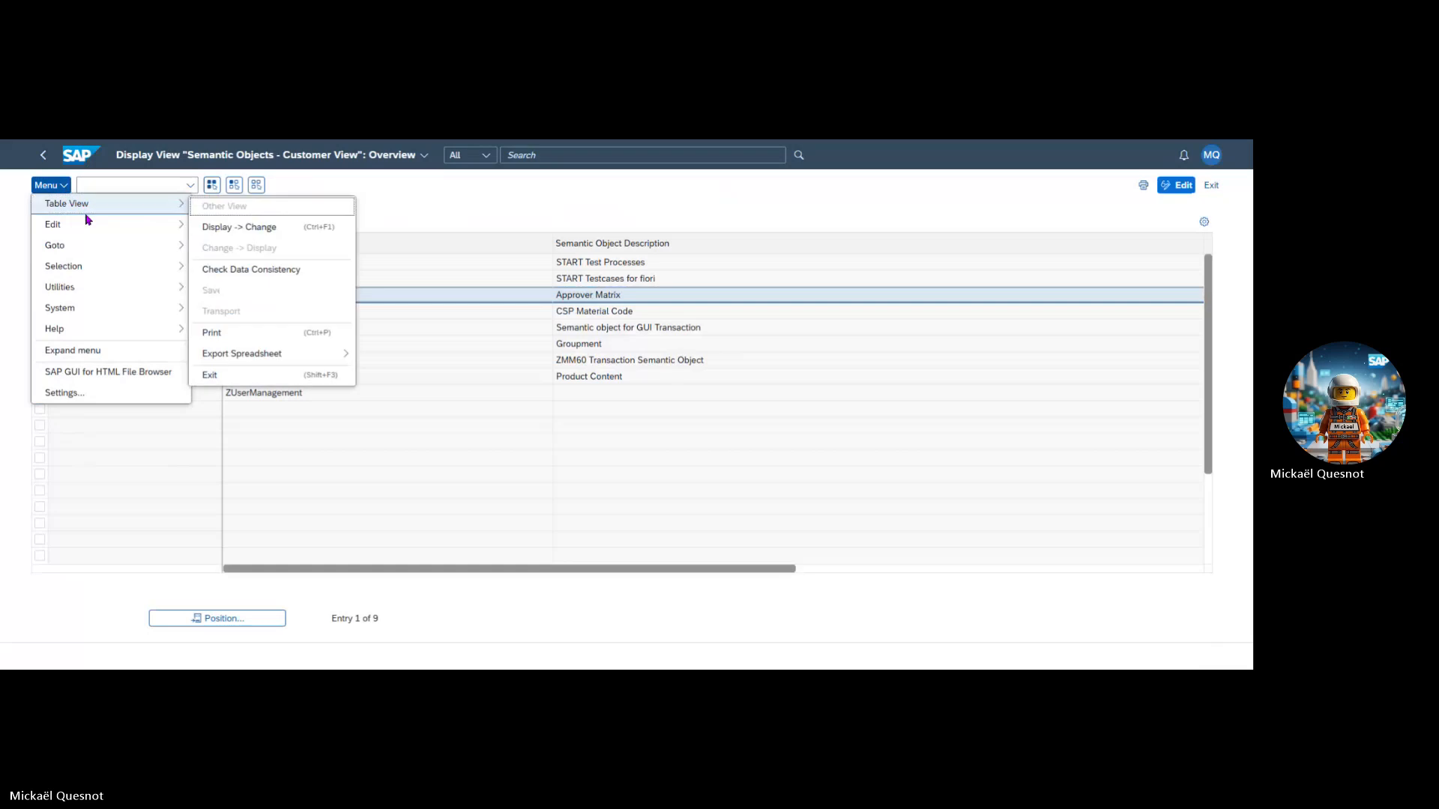
{"action": "left_click", "coordinate": [239, 227]}
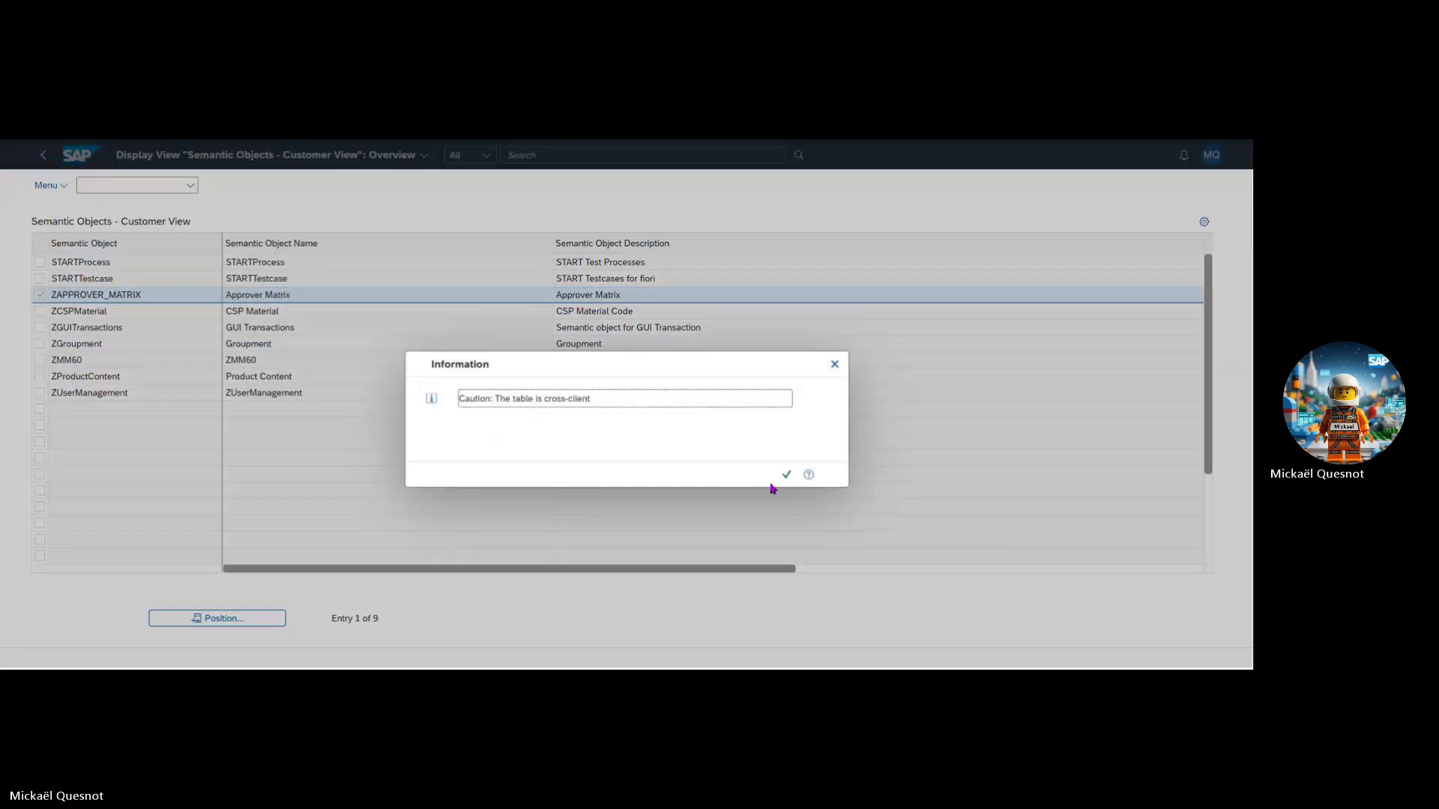
{"action": "left_click", "coordinate": [786, 475]}
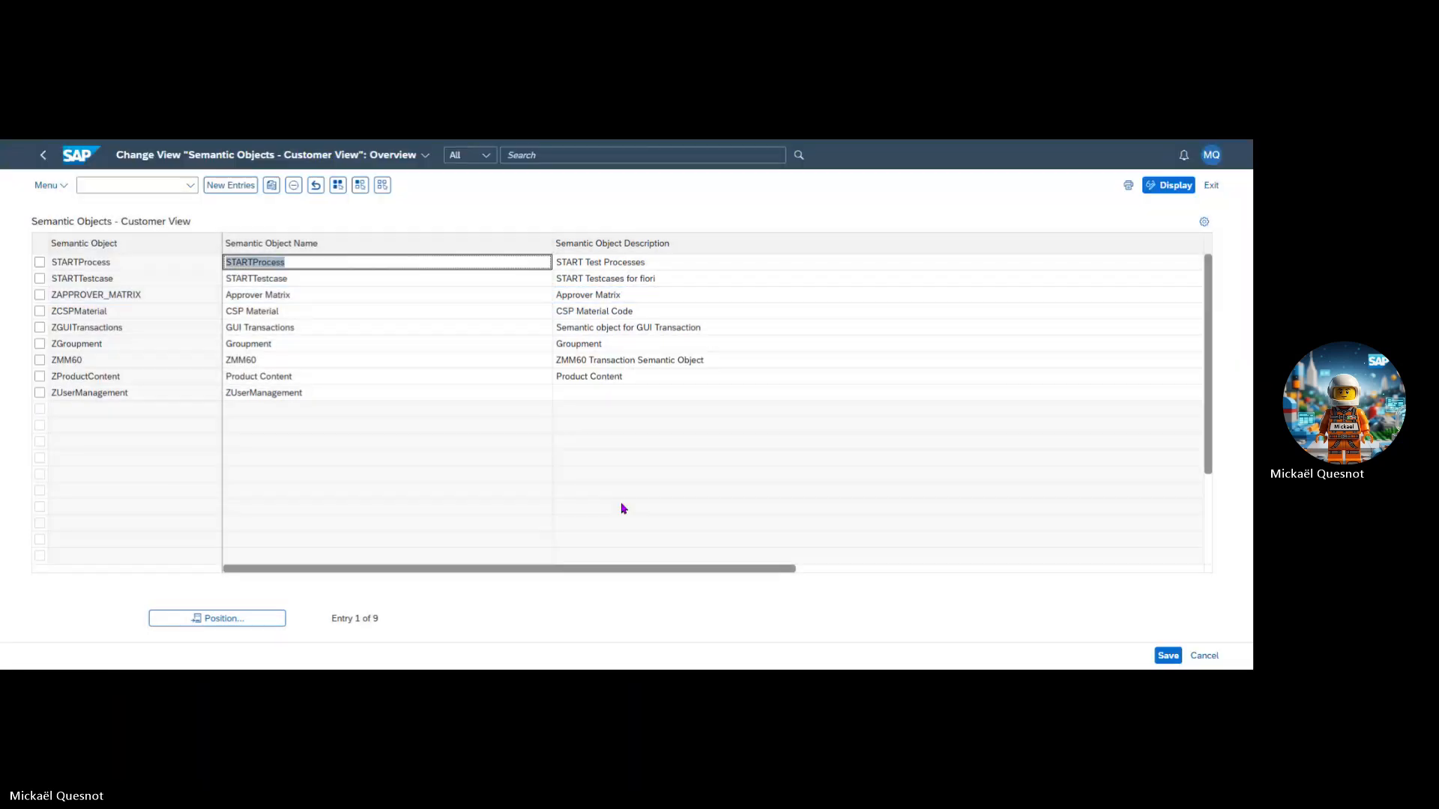
Step: Copy the ZAPPROVER_MATRIX entry as semantic object Z_MM_APPROVER with the name Supplier Invoice Approvers
{"action": "left_click", "coordinate": [40, 294]}
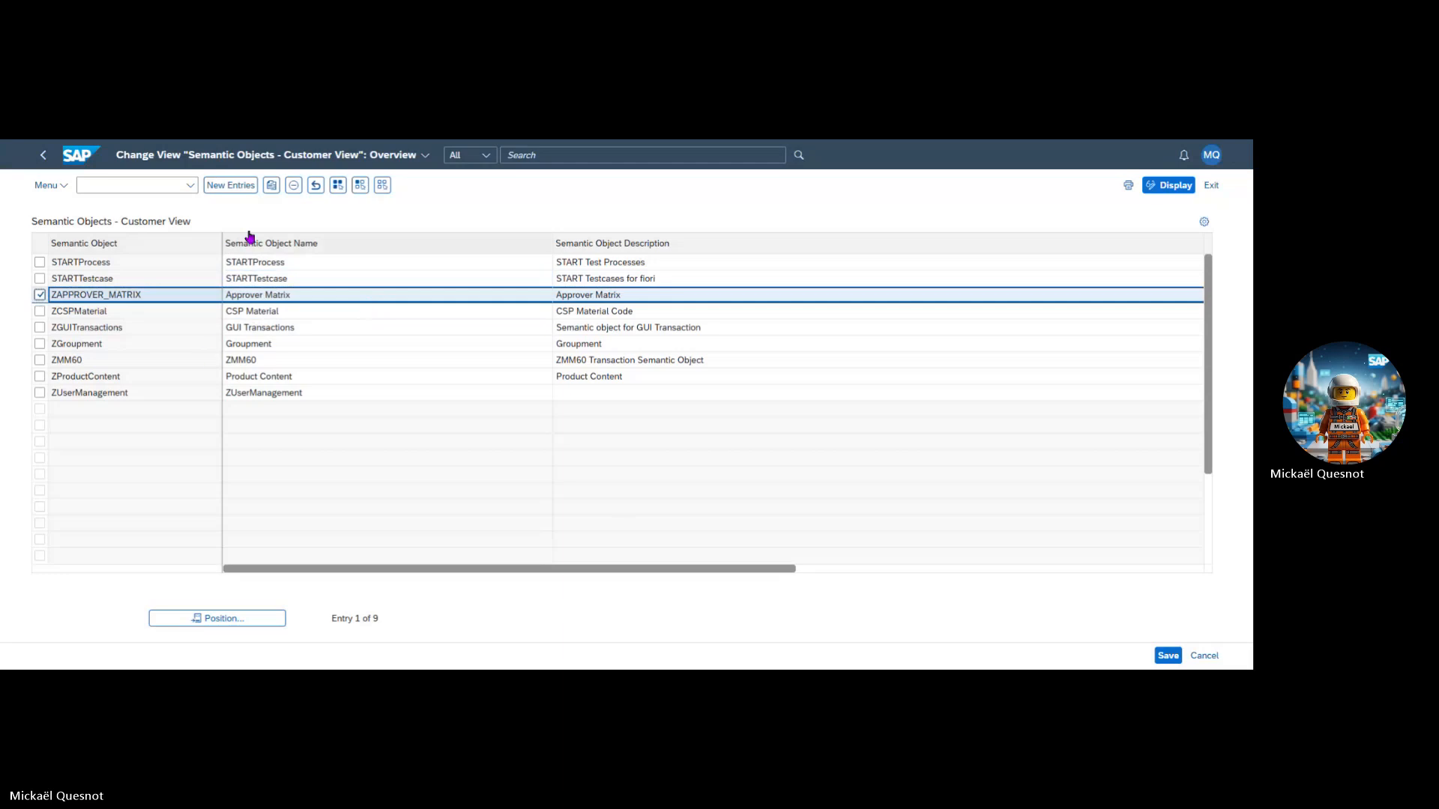
{"action": "left_click", "coordinate": [272, 186]}
{"action": "key", "text": "ctrl+v"}
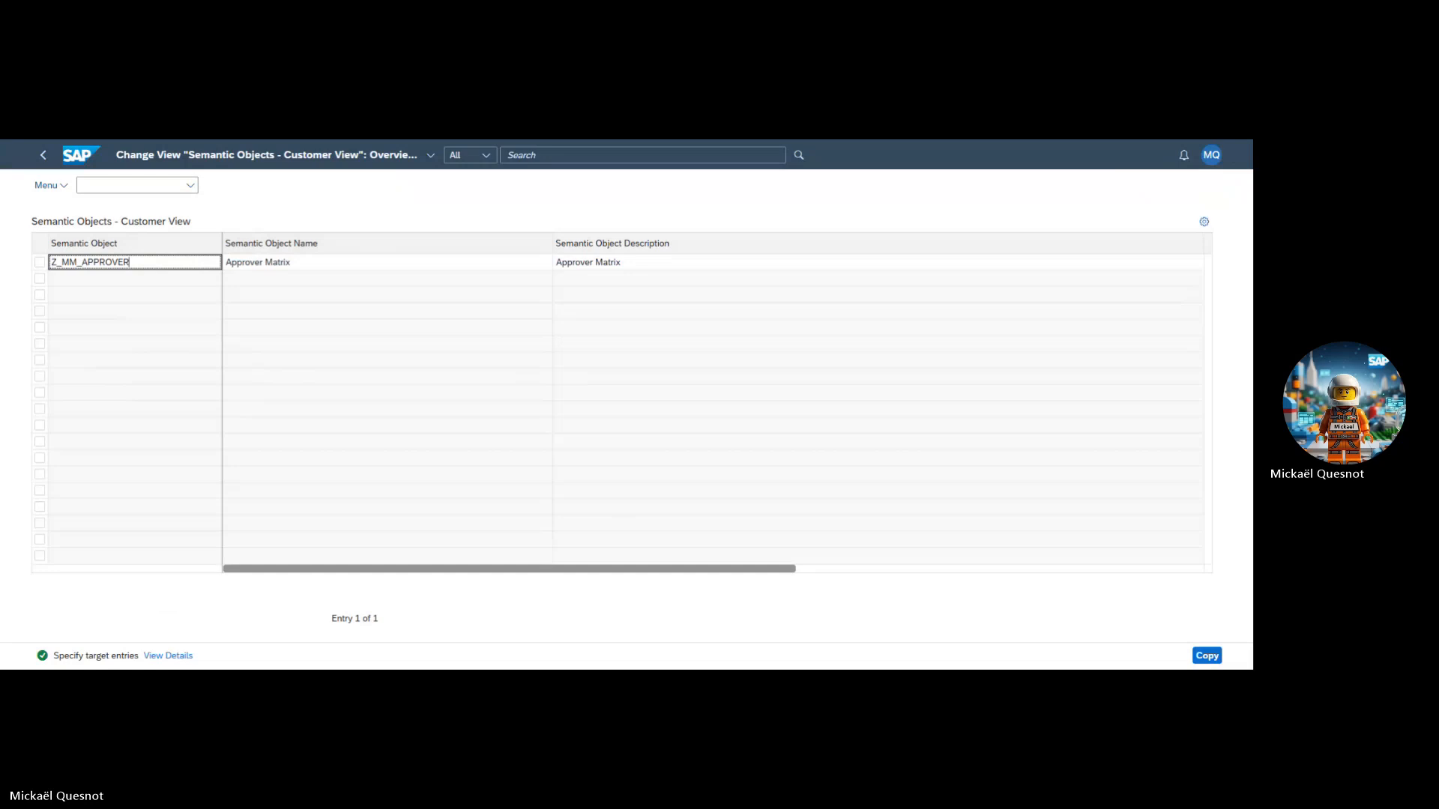
{"action": "left_click", "coordinate": [335, 261]}
{"action": "left_click", "coordinate": [325, 267]}
{"action": "type", "text": "S"}
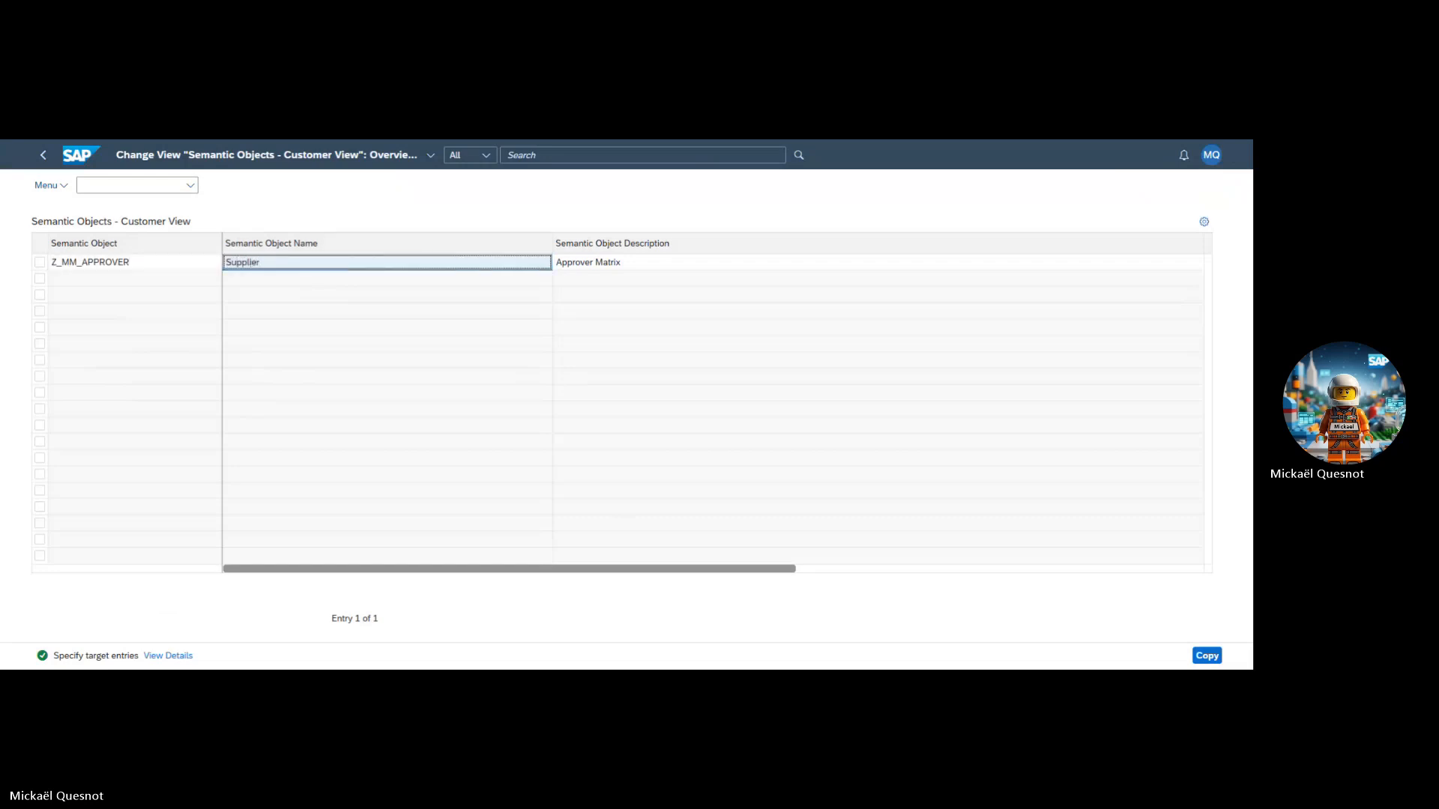
{"action": "type", "text": "upplier Invoice"}
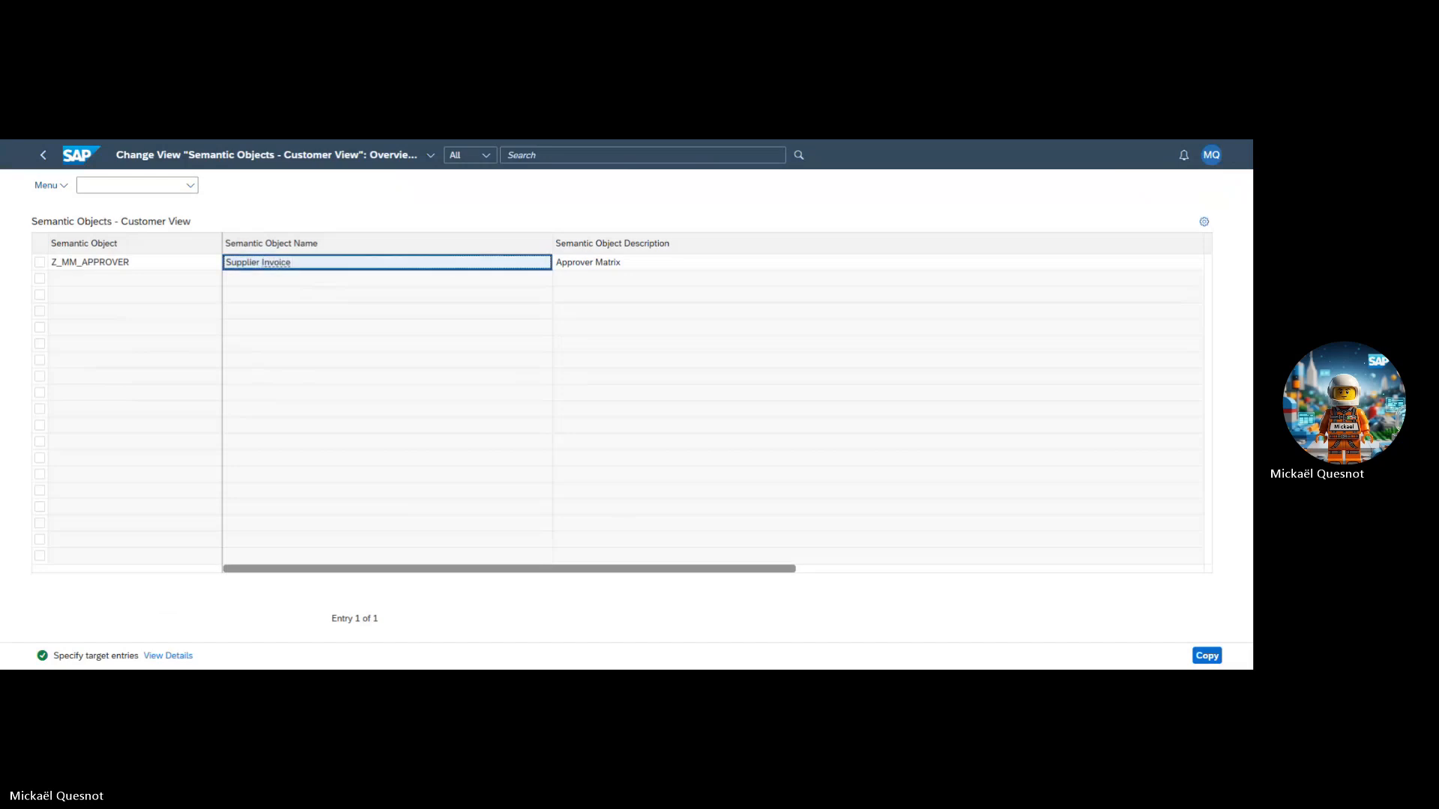
{"action": "type", "text": " Approvers"}
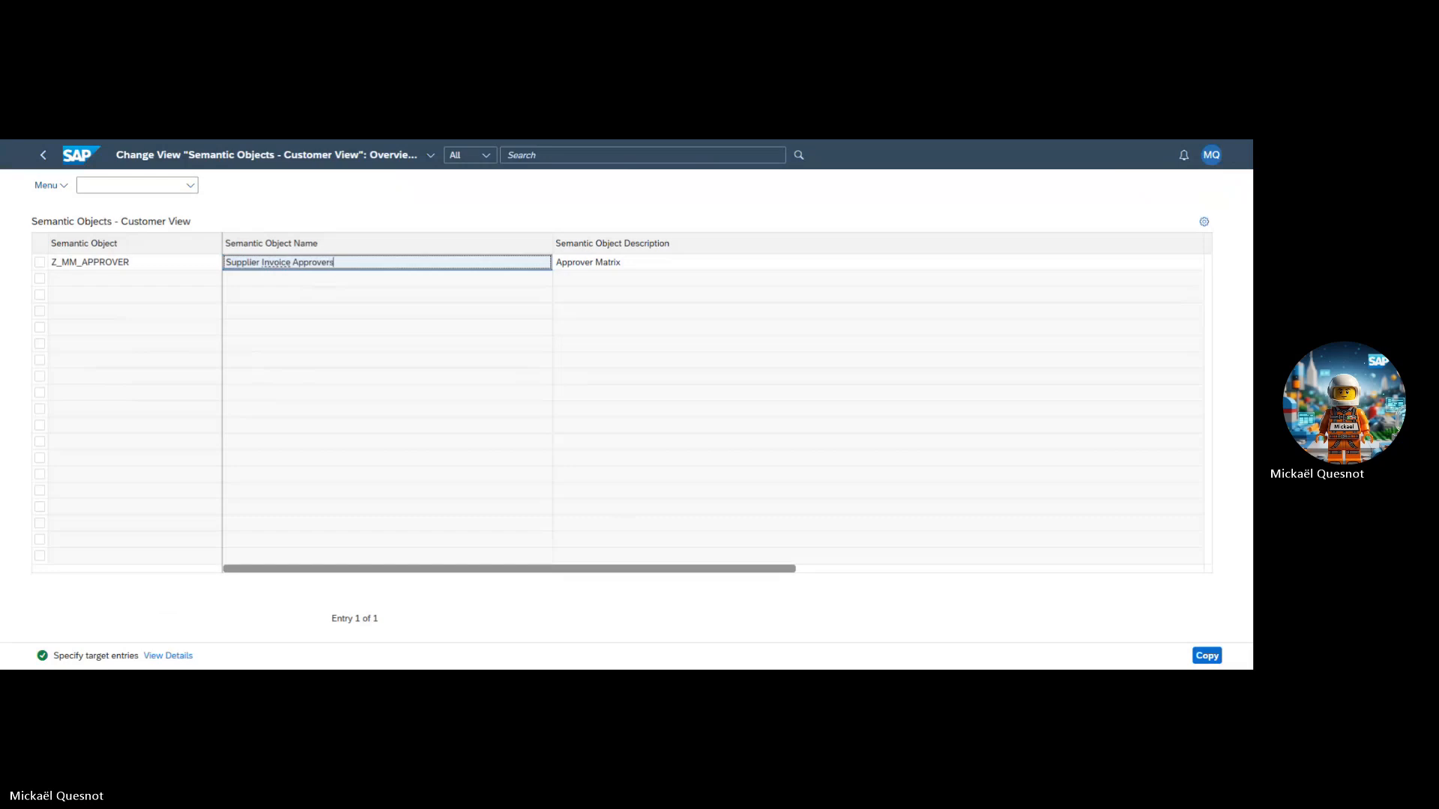
Step: Give the copied entry the description Supplier Invoice Approvers and save it in the proposed workbench request
{"action": "left_click_drag", "start_coordinate": [226, 262], "coordinate": [334, 266]}
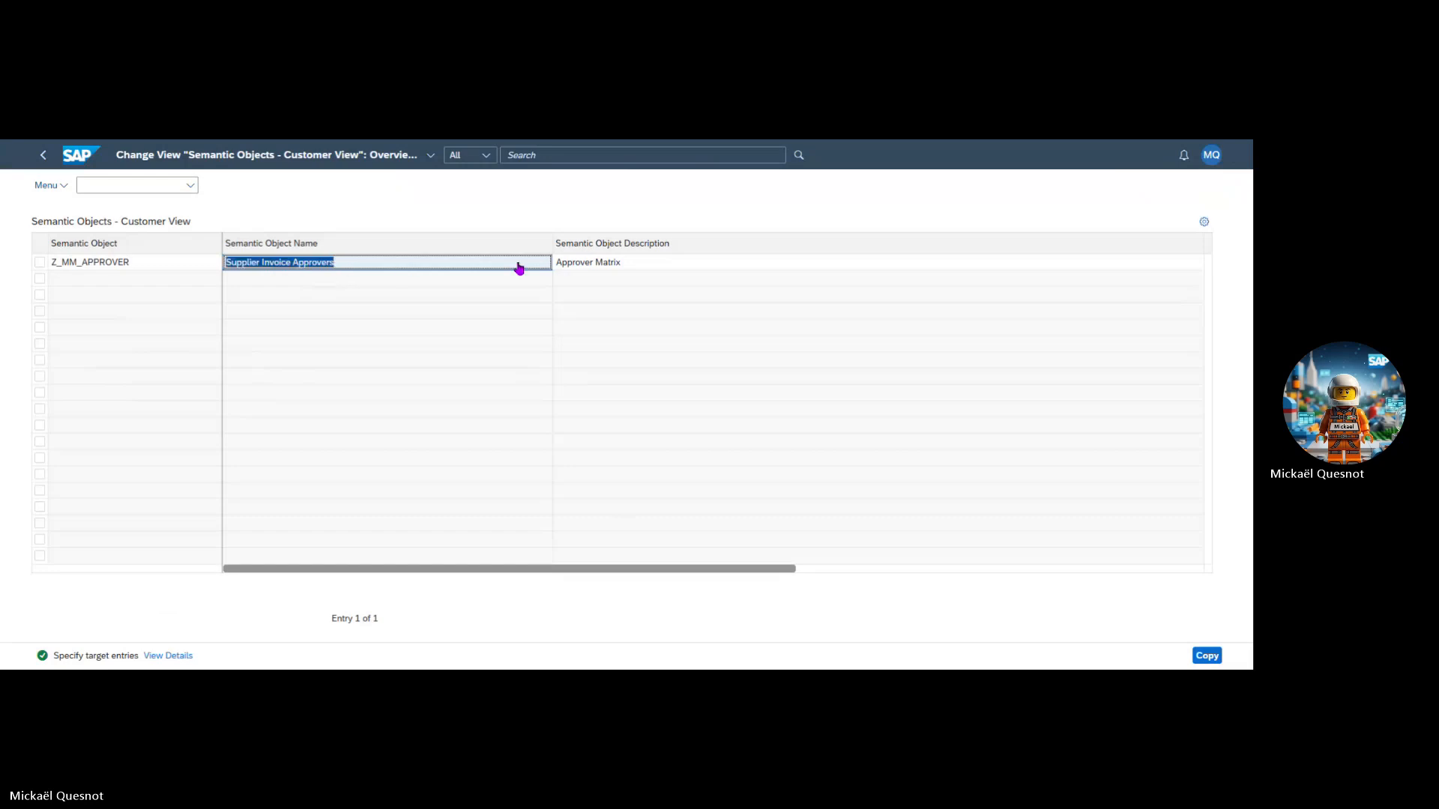
{"action": "left_click", "coordinate": [588, 262]}
{"action": "key", "text": "ctrl+v"}
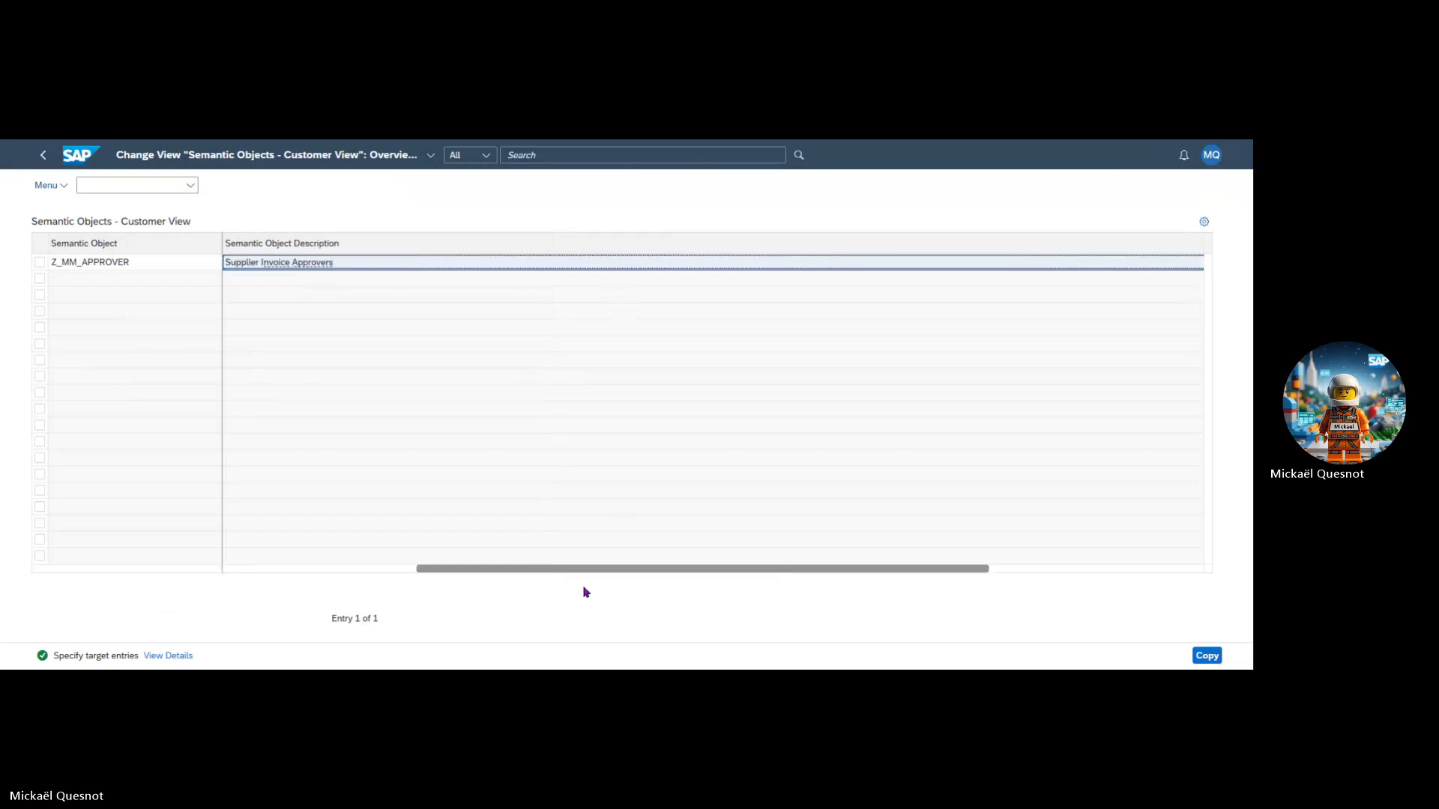
{"action": "left_click_drag", "start_coordinate": [583, 569], "coordinate": [390, 573]}
{"action": "key", "text": "Return"}
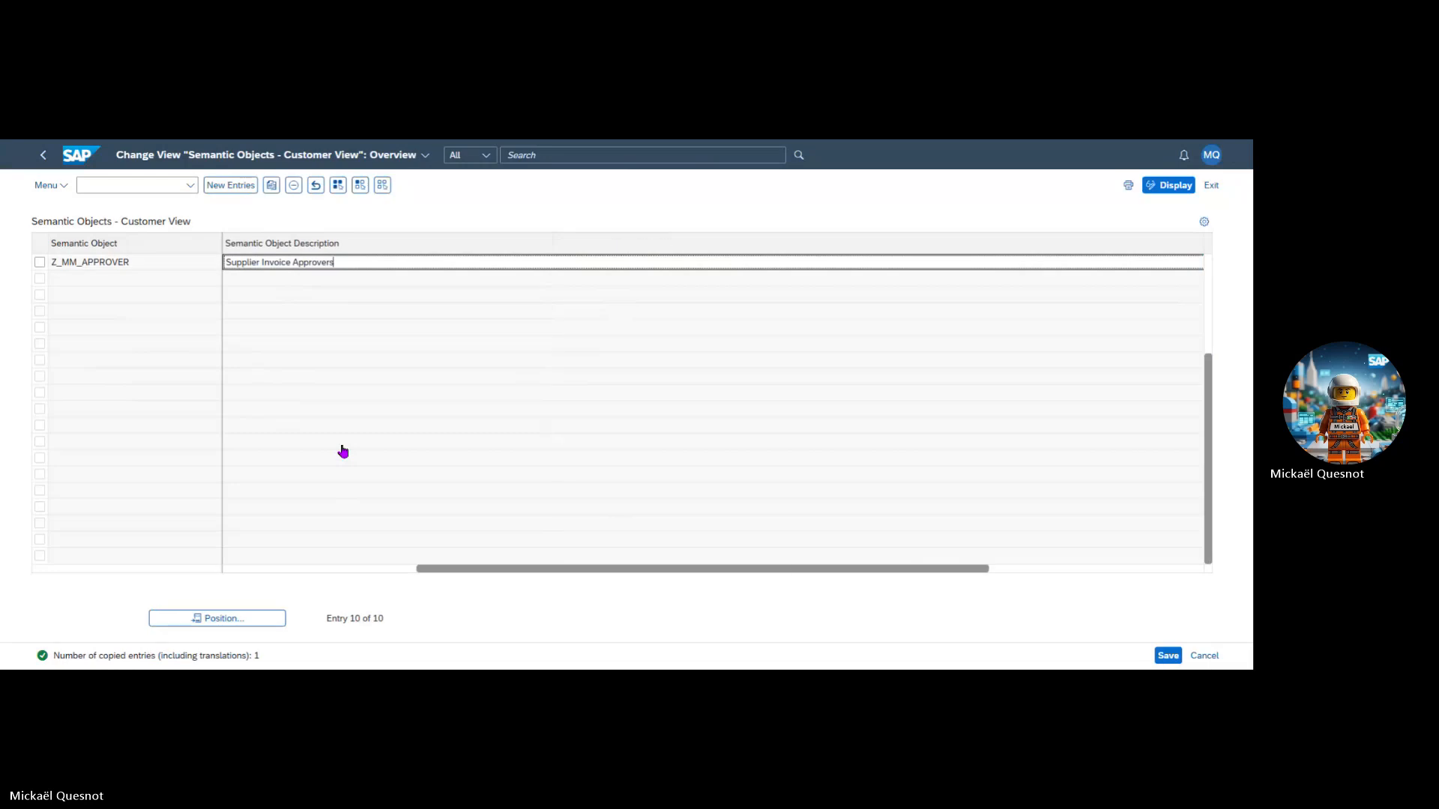
{"action": "left_click", "coordinate": [1178, 663]}
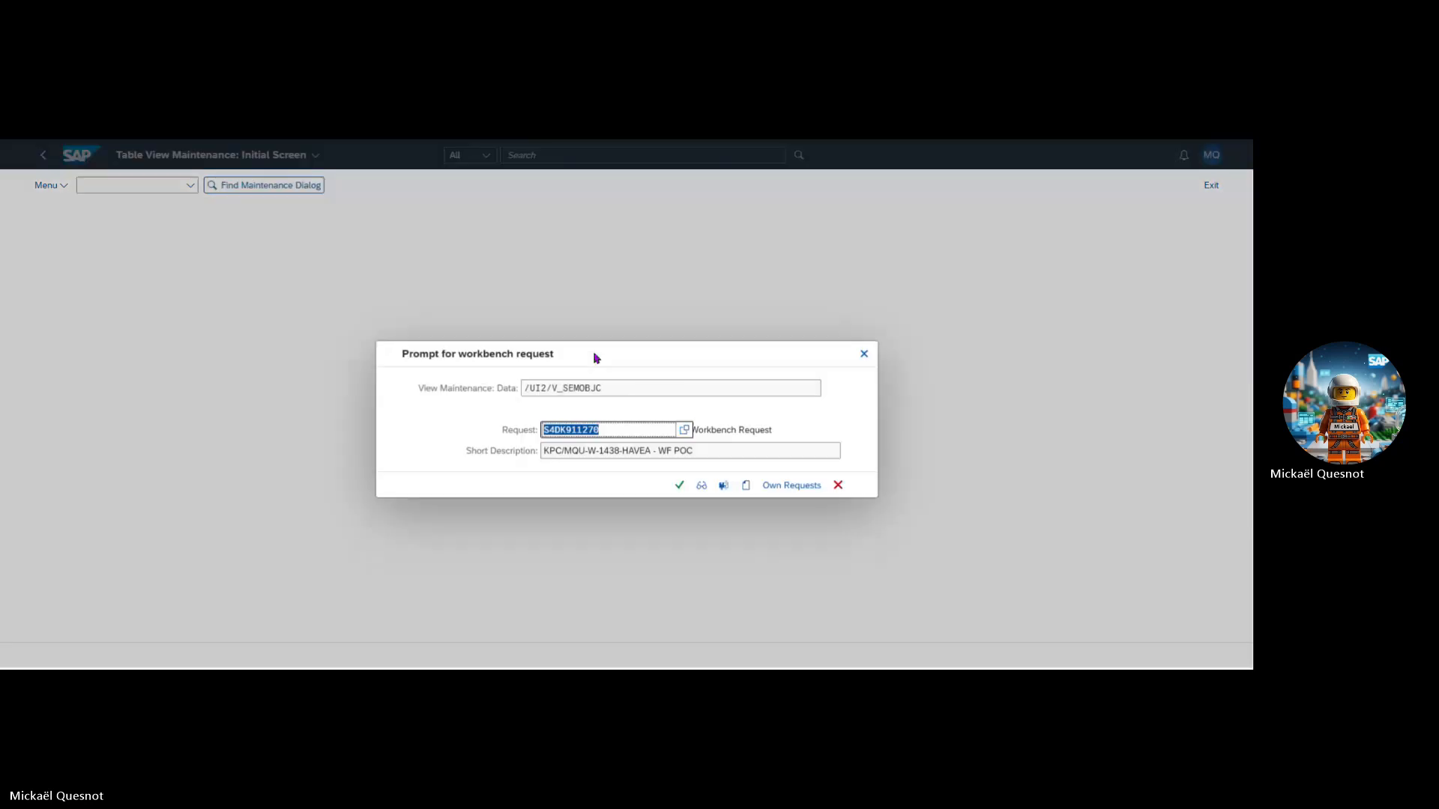
{"action": "left_click", "coordinate": [678, 486]}
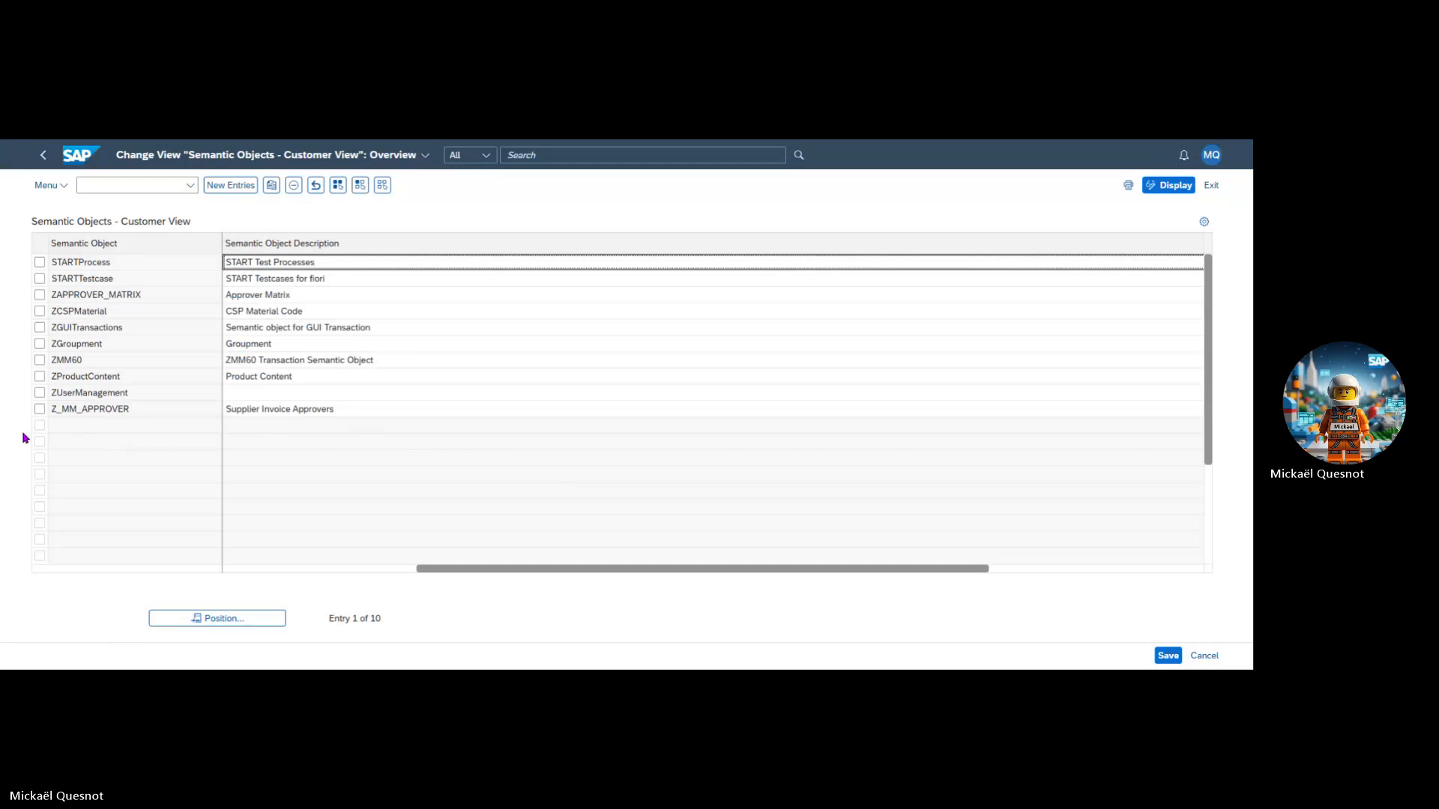
Step: Delete the semantic object ZAPPROVER_MATRIX from the customer view and save the table
{"action": "left_click", "coordinate": [40, 294]}
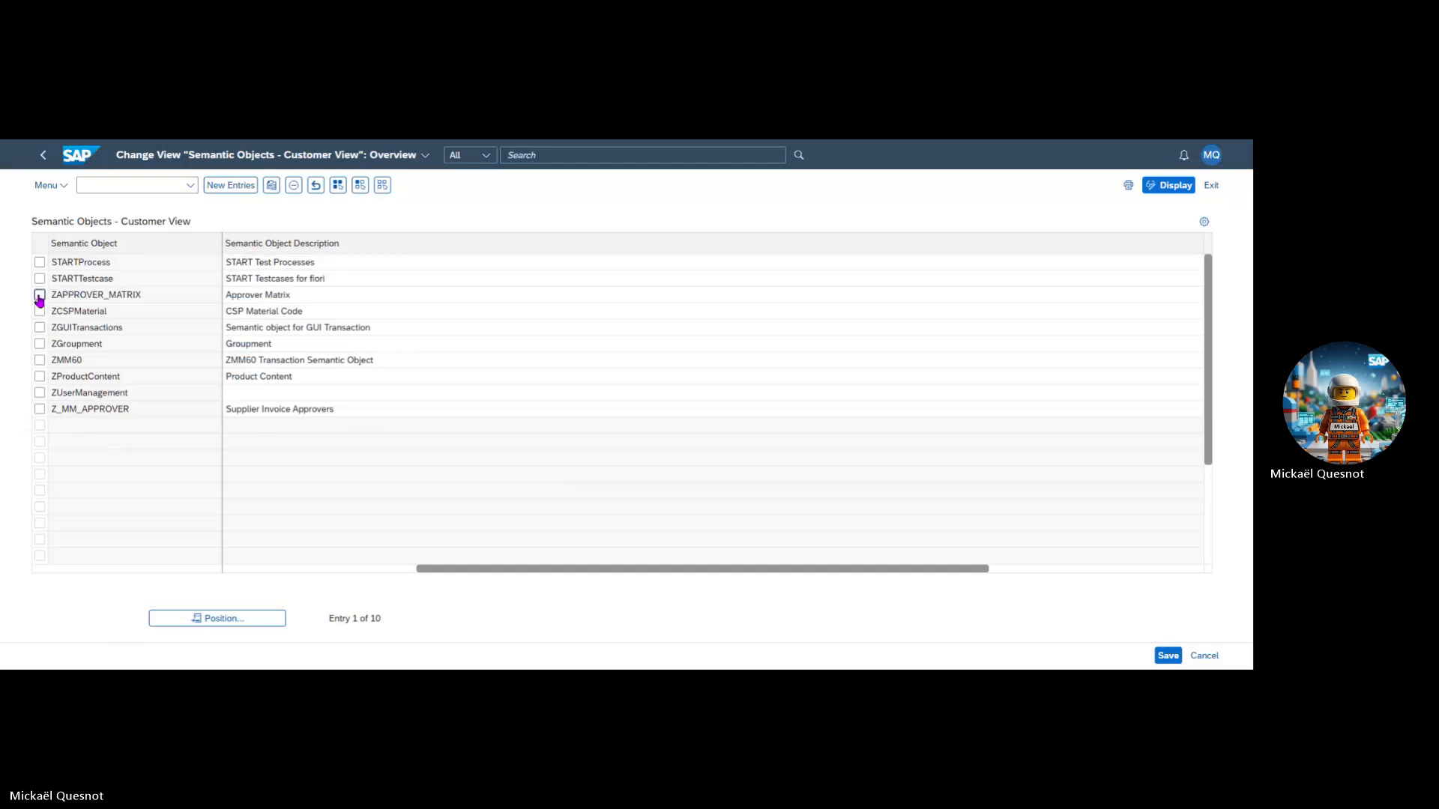
{"action": "left_click", "coordinate": [294, 186]}
{"action": "left_click", "coordinate": [1167, 655]}
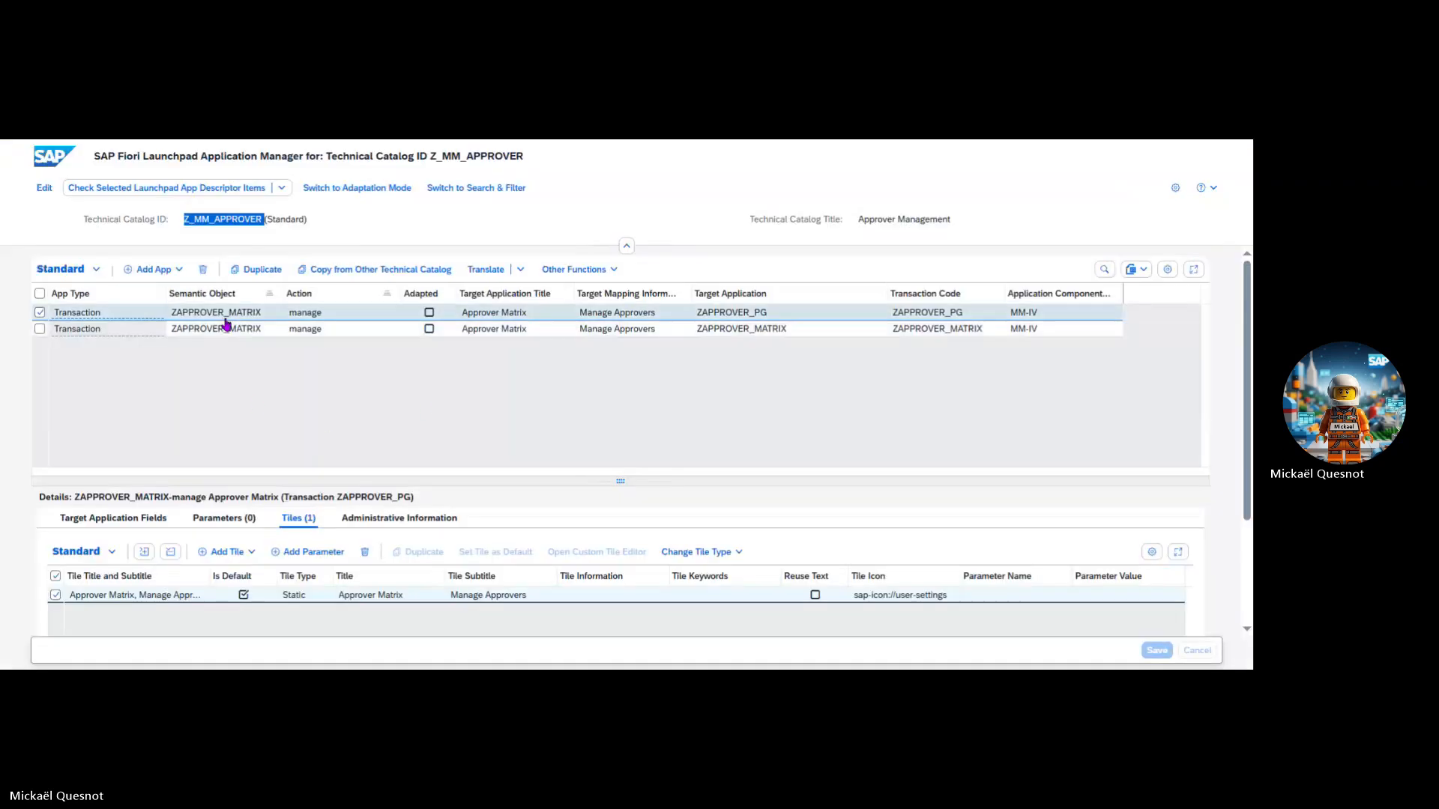
Step: In the Launchpad Application Manager, show the ZAPPROVER_PG app's target application fields and put catalog Z_MM_APPROVER into edit mode
{"action": "left_click", "coordinate": [263, 315]}
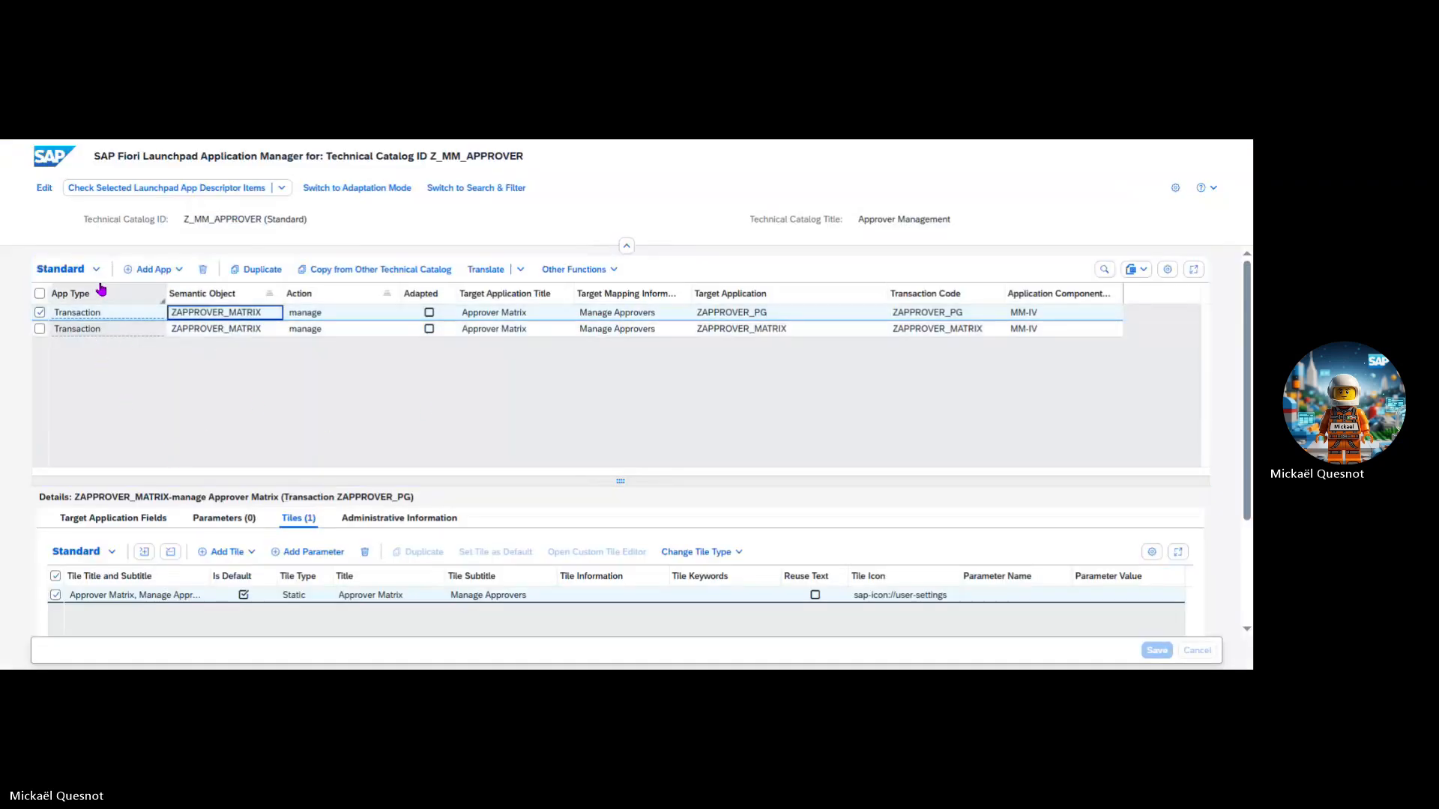
{"action": "left_click", "coordinate": [112, 518]}
{"action": "scroll", "coordinate": [160, 408], "scroll_direction": "down", "scroll_amount": 2}
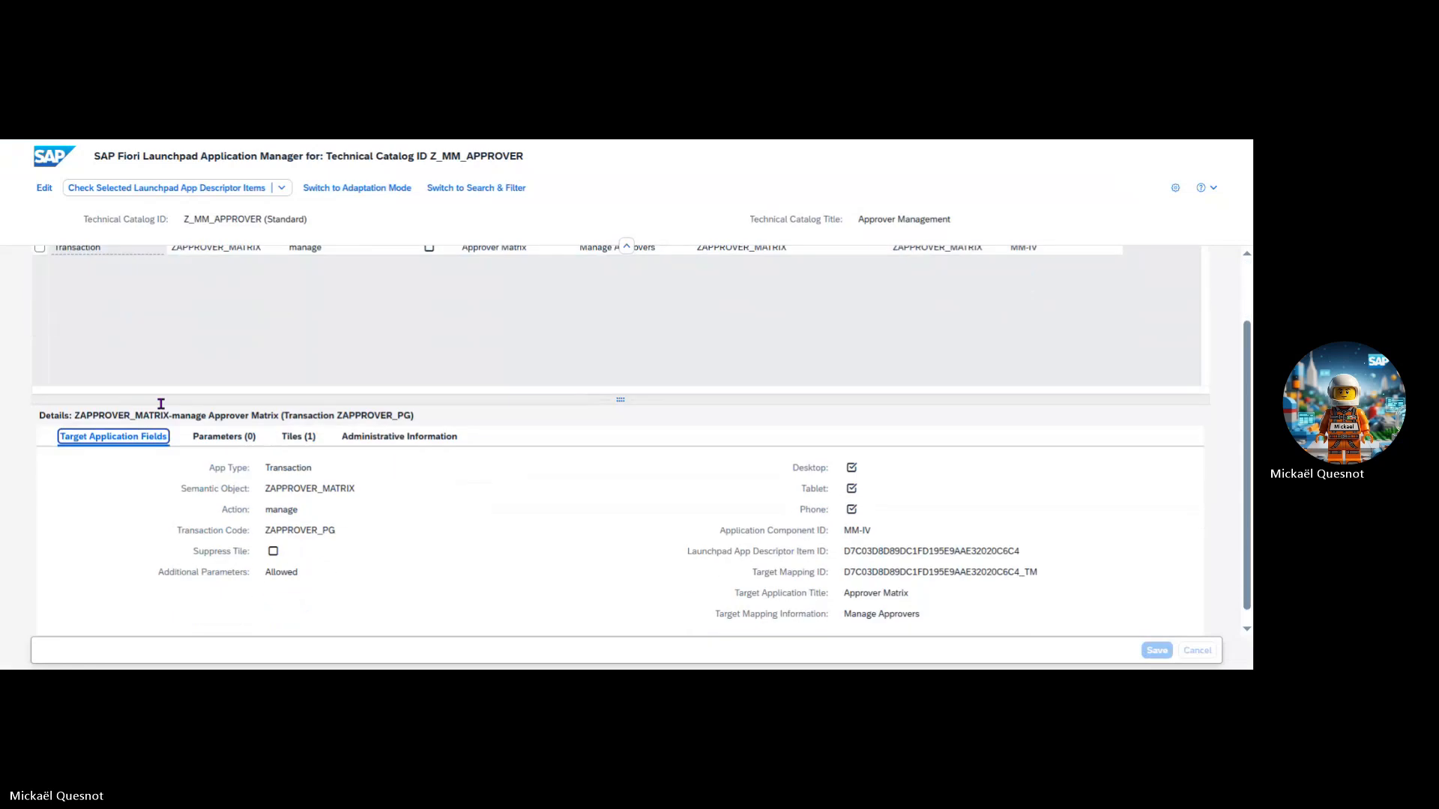
{"action": "scroll", "coordinate": [125, 270], "scroll_direction": "up", "scroll_amount": 2}
{"action": "left_click", "coordinate": [44, 187]}
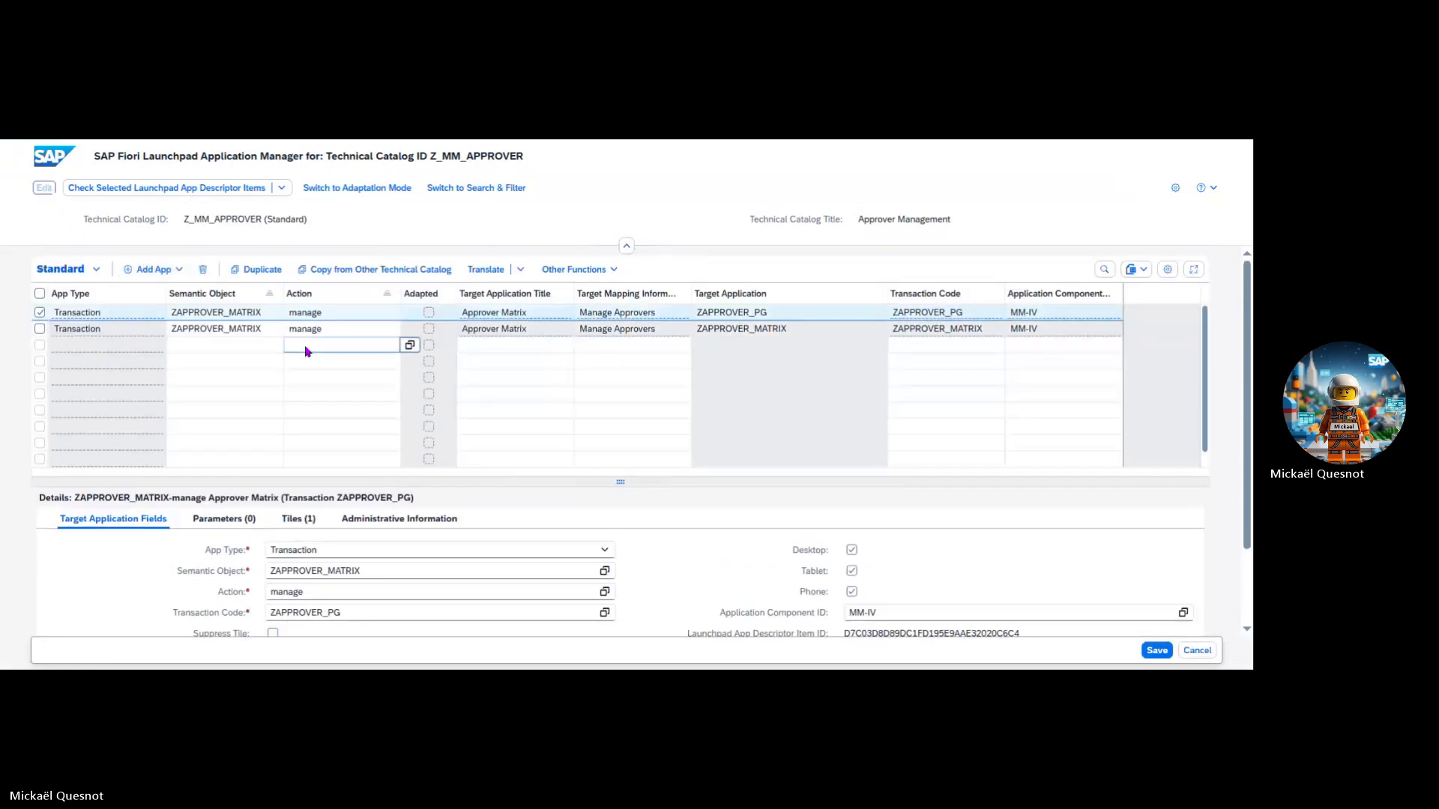
{"action": "left_click", "coordinate": [292, 313]}
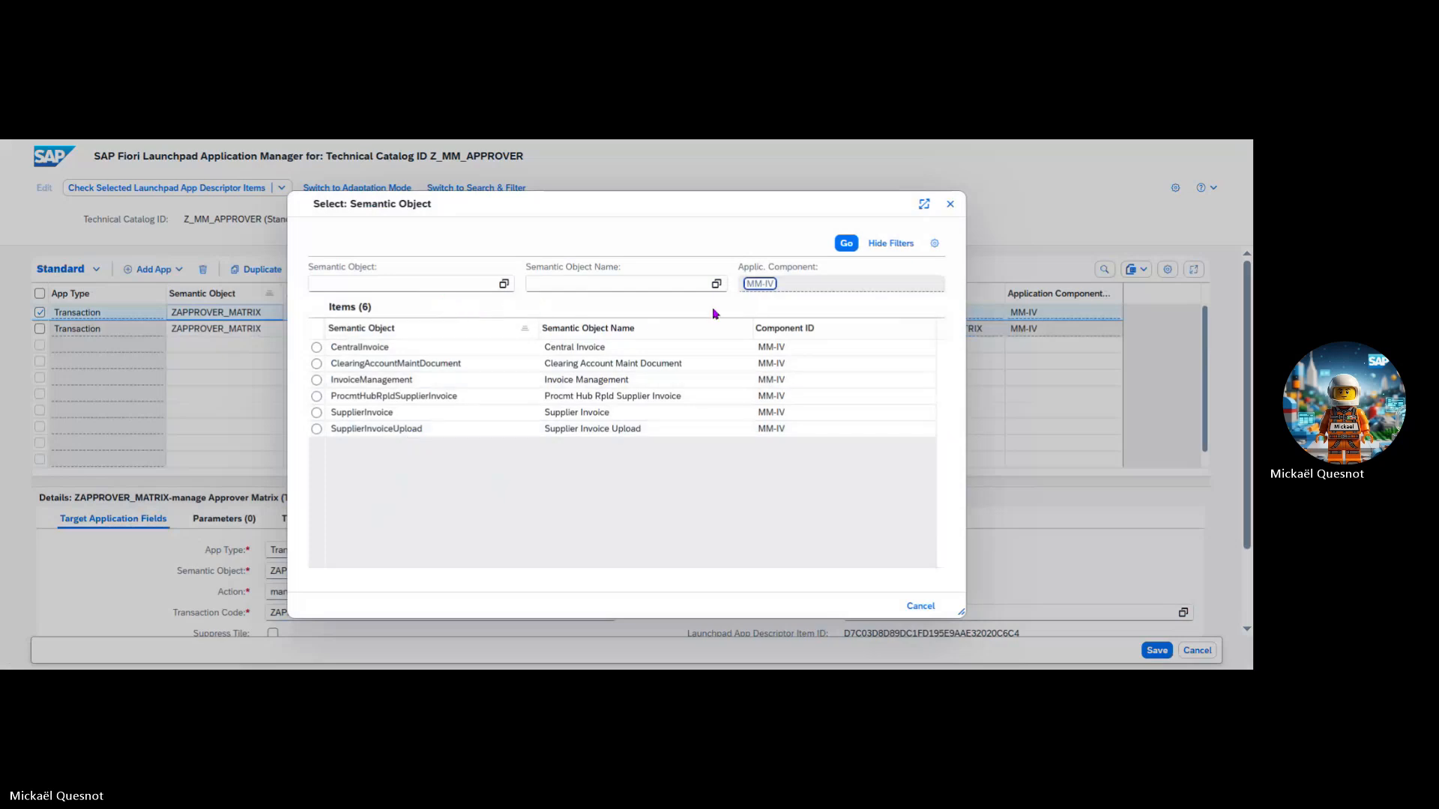
{"action": "left_click", "coordinate": [846, 243]}
{"action": "left_click", "coordinate": [1017, 467]}
{"action": "left_click", "coordinate": [903, 605]}
Step: Try to save the catalog with the semantic object shortened to ZAPPROVER for the ZAPPROVER_PG and ZAPPROVER_MATRIX apps
{"action": "double_click", "coordinate": [247, 313]}
{"action": "left_click", "coordinate": [227, 315]}
{"action": "left_click_drag", "start_coordinate": [226, 315], "coordinate": [274, 320]}
{"action": "key", "text": "BackSpace"}
{"action": "key", "text": "ctrl+a"}
{"action": "left_click", "coordinate": [266, 330]}
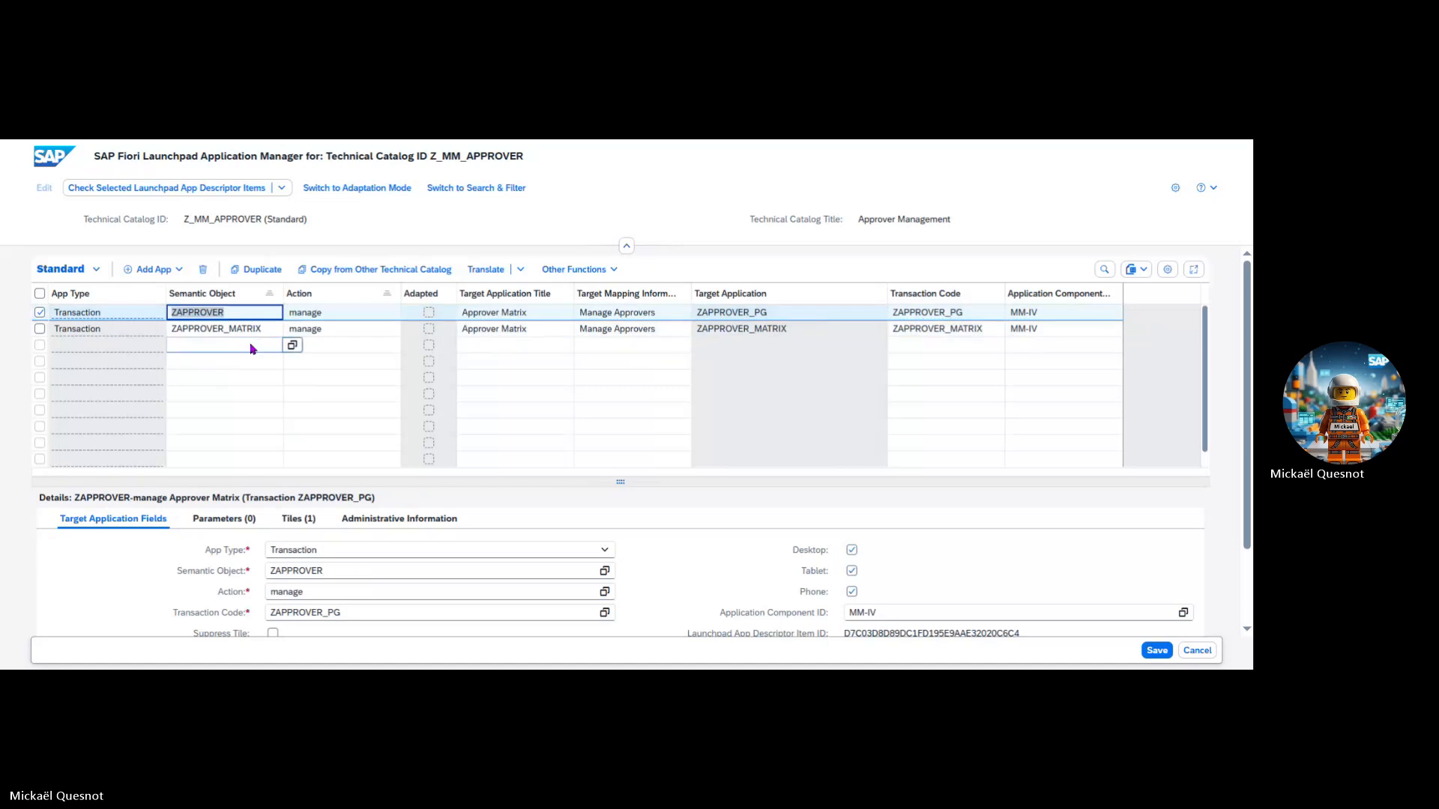
{"action": "left_click", "coordinate": [228, 330]}
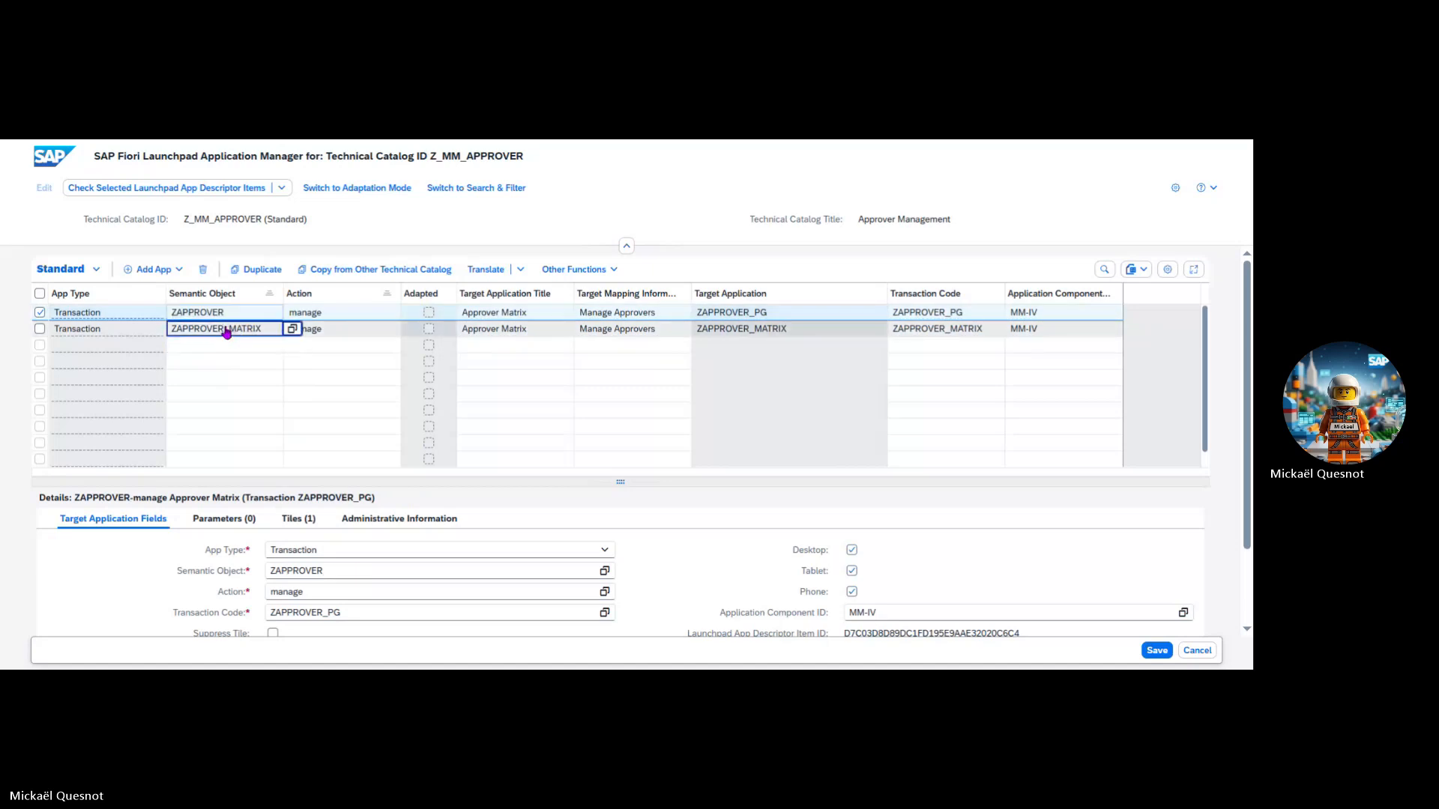
{"action": "left_click_drag", "start_coordinate": [222, 330], "coordinate": [276, 331]}
{"action": "key", "text": "BackSpace"}
{"action": "key", "text": "ctrl+a"}
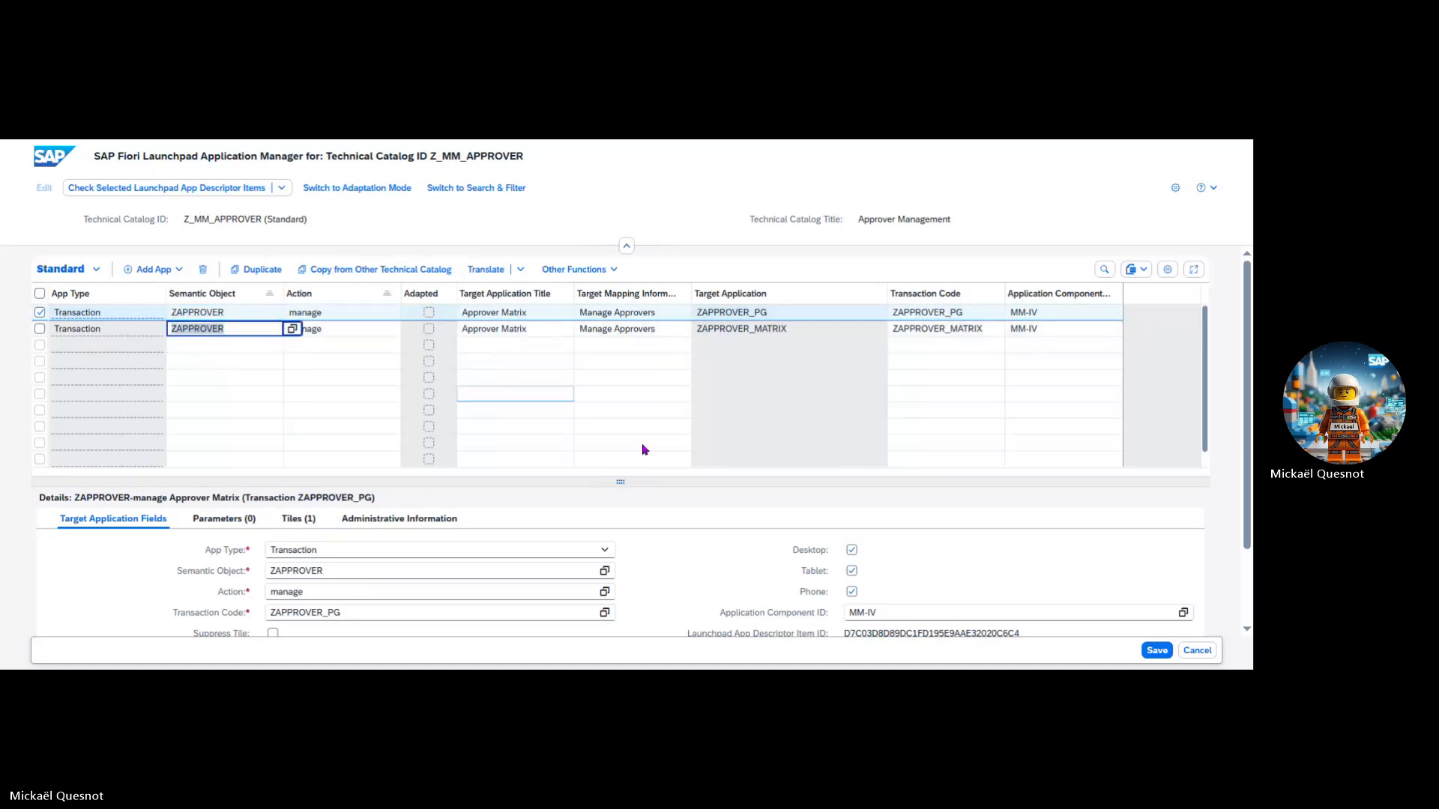
{"action": "left_click", "coordinate": [1157, 649]}
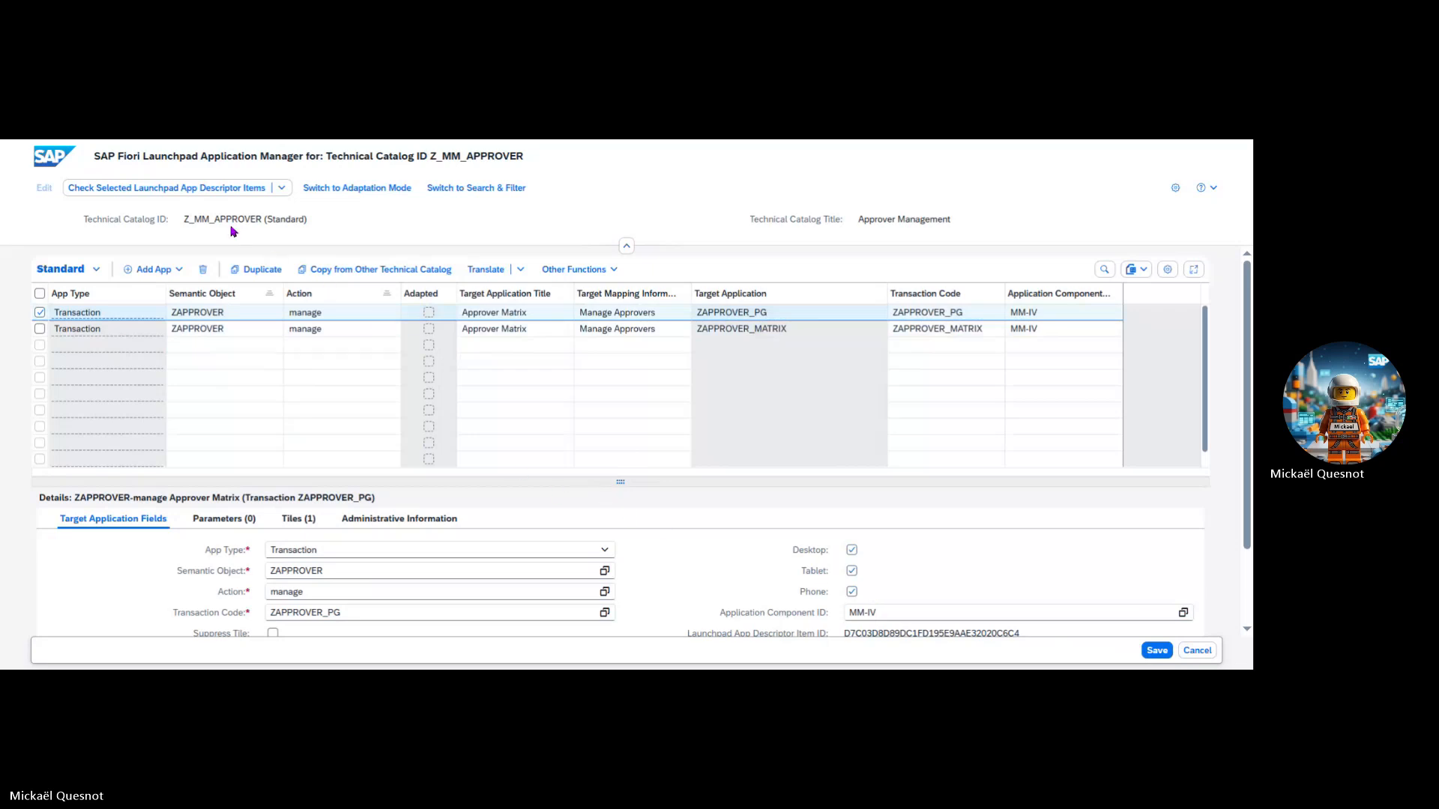
Step: Assign semantic object Z_MM_APPROVER to the ZAPPROVER_PG app from a Z* value search without the MM-IV component filter
{"action": "left_click_drag", "start_coordinate": [185, 218], "coordinate": [262, 219]}
{"action": "key", "text": "ctrl+c"}
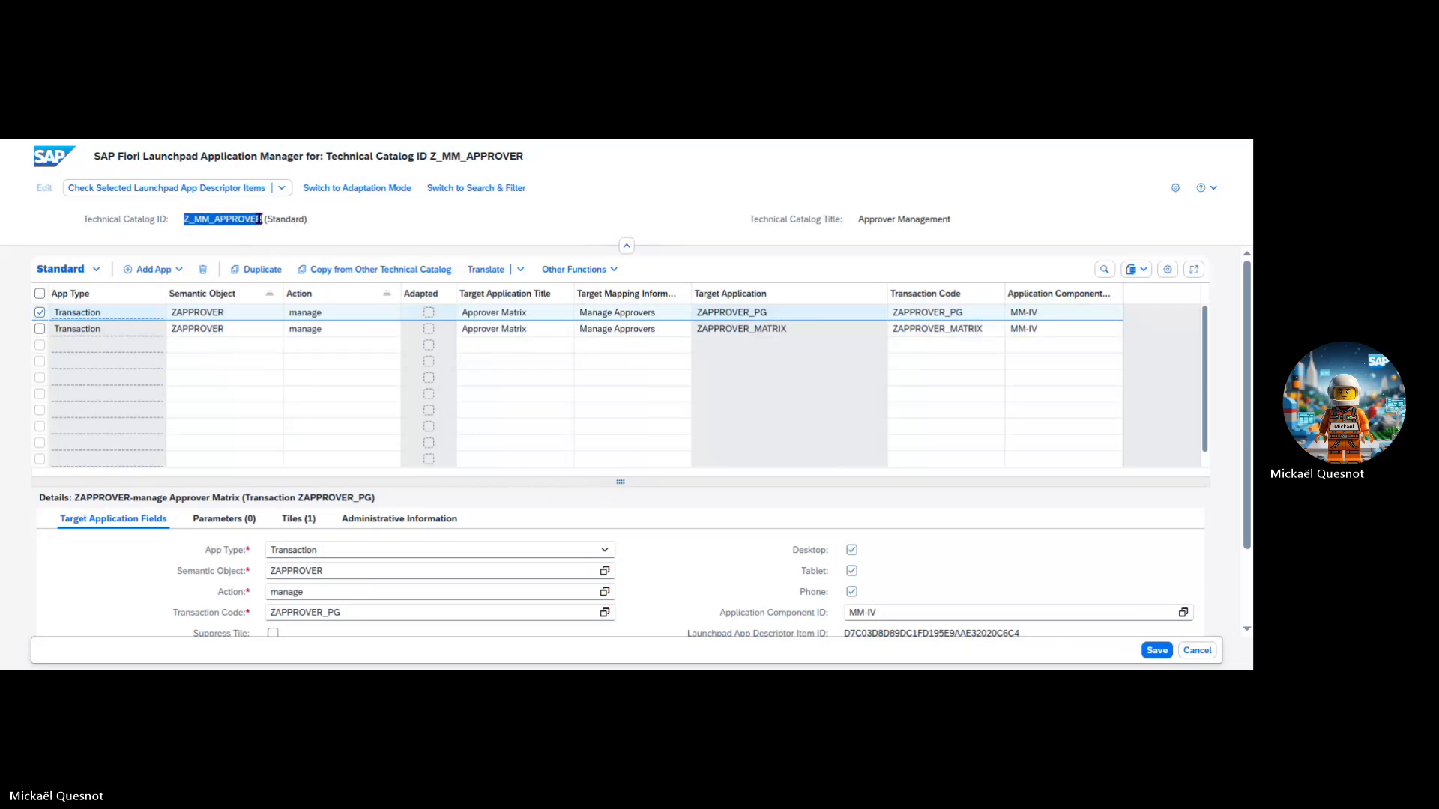
{"action": "left_click", "coordinate": [244, 328]}
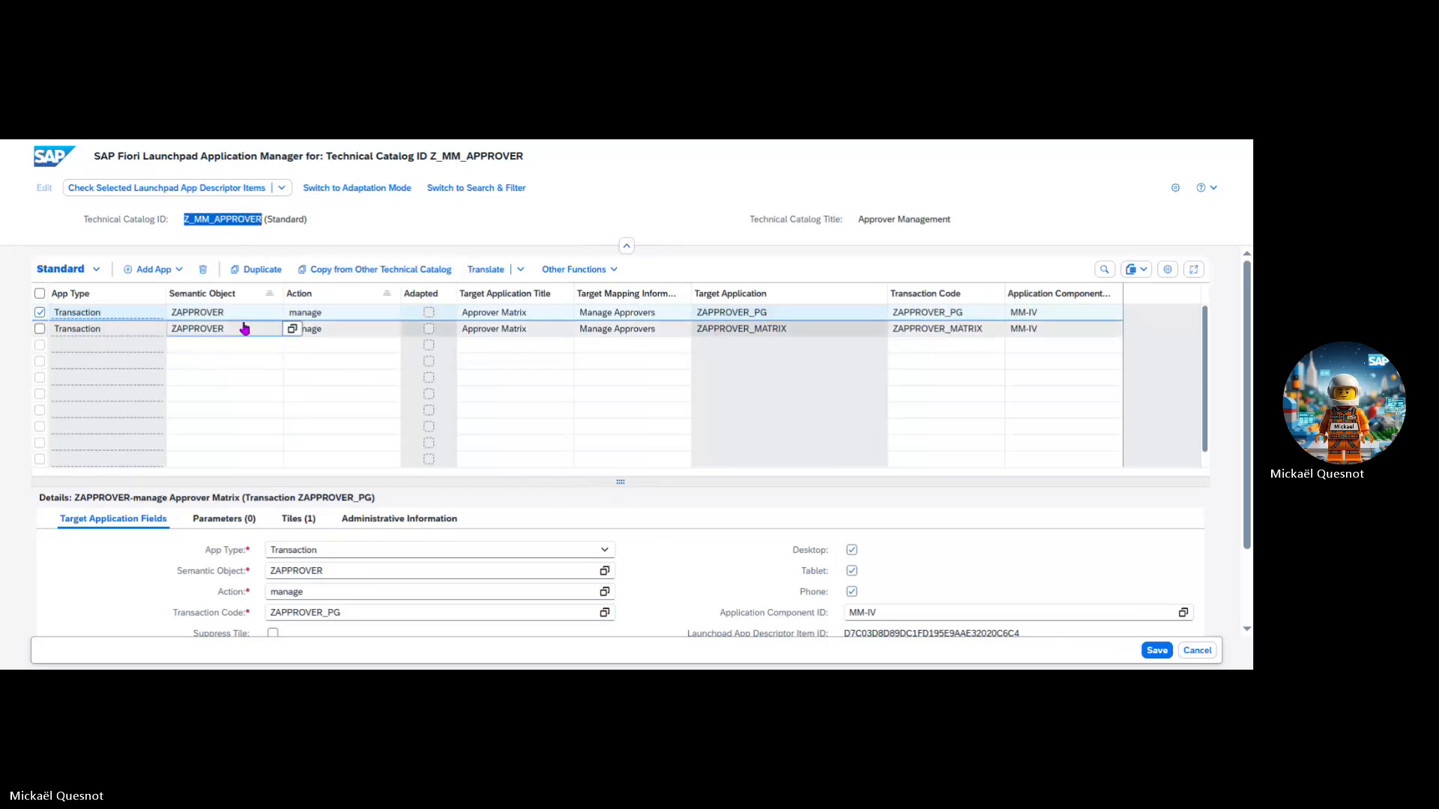
{"action": "left_click", "coordinate": [292, 328]}
{"action": "left_click", "coordinate": [781, 284]}
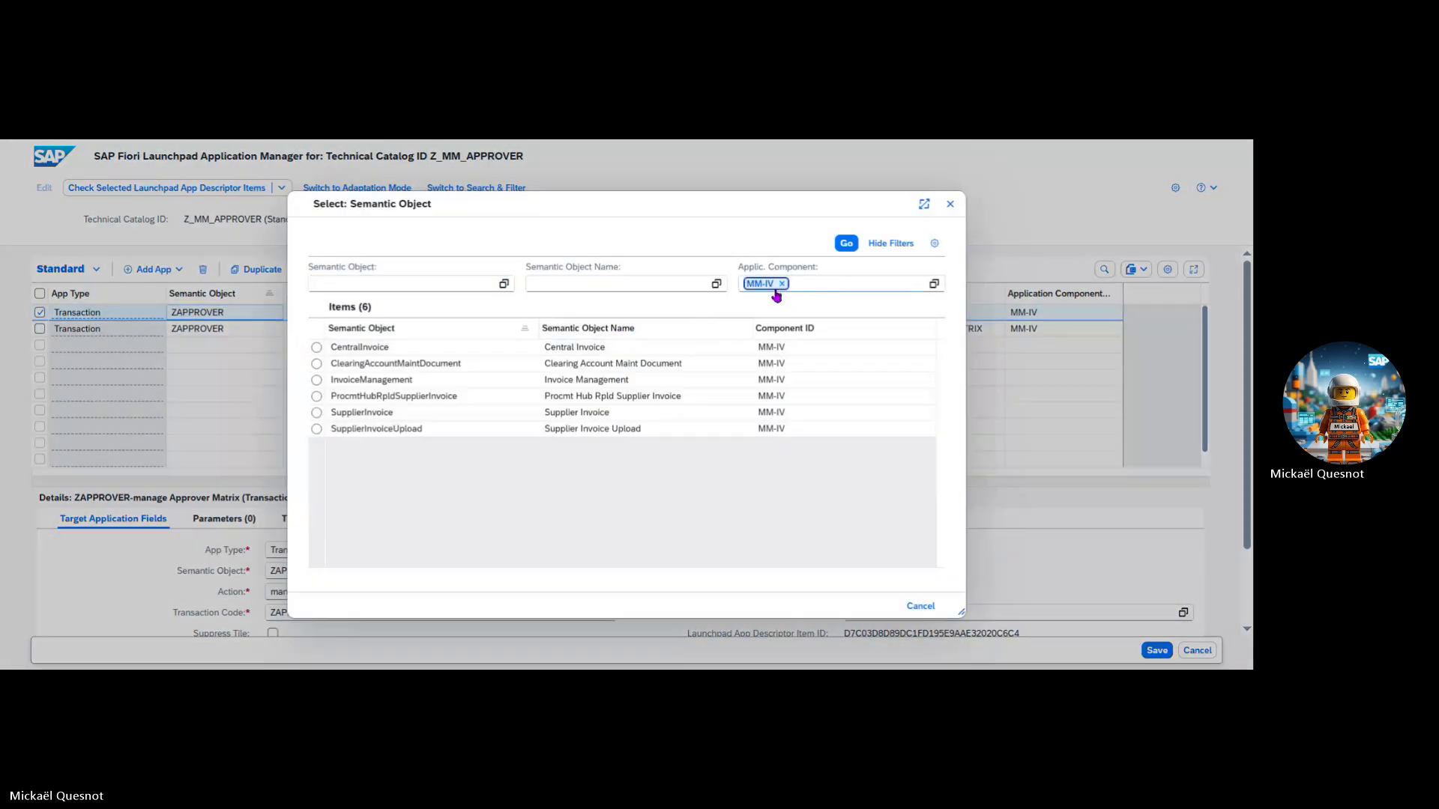
{"action": "left_click", "coordinate": [462, 284]}
{"action": "type", "text": "Z*"}
{"action": "key", "text": "Return"}
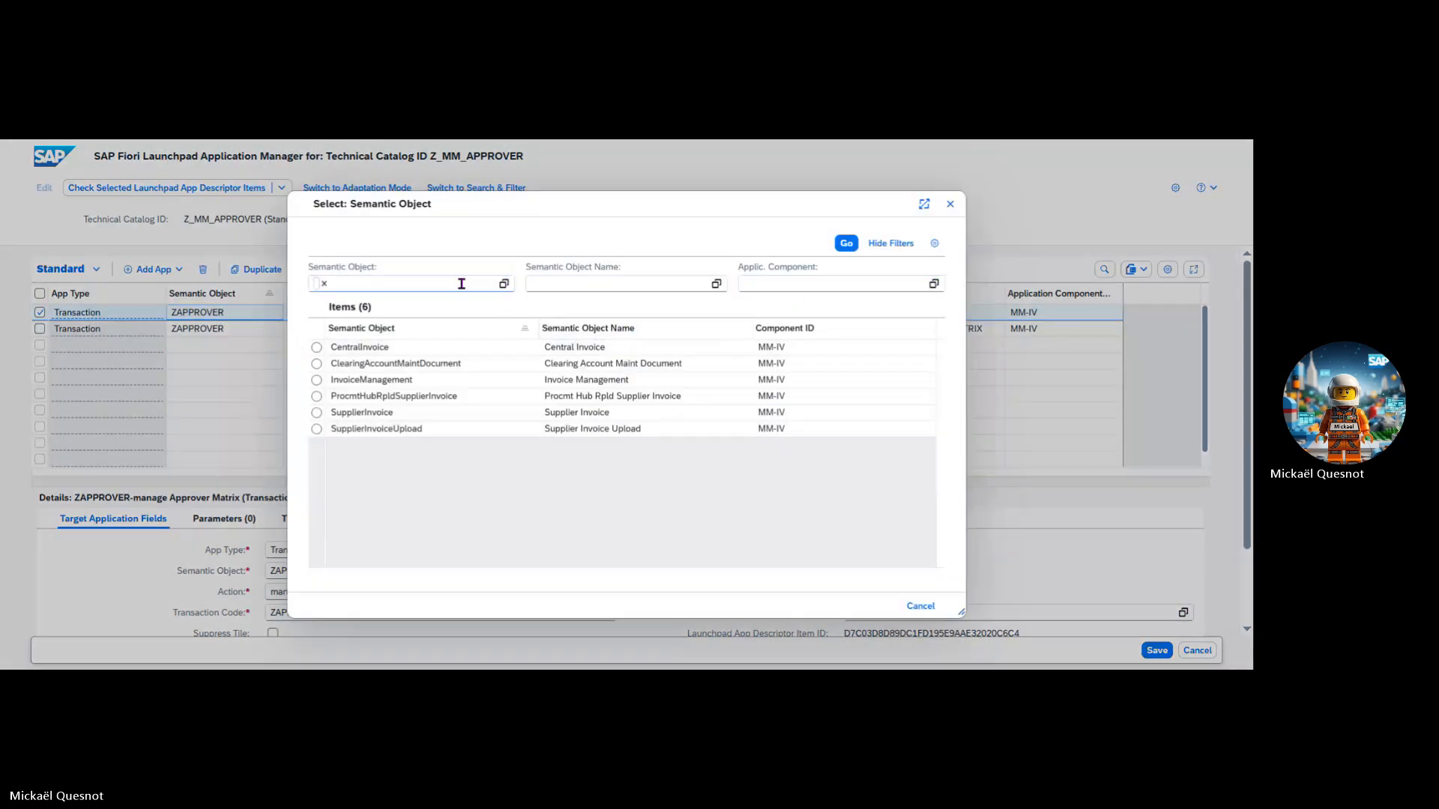
{"action": "left_click", "coordinate": [845, 242]}
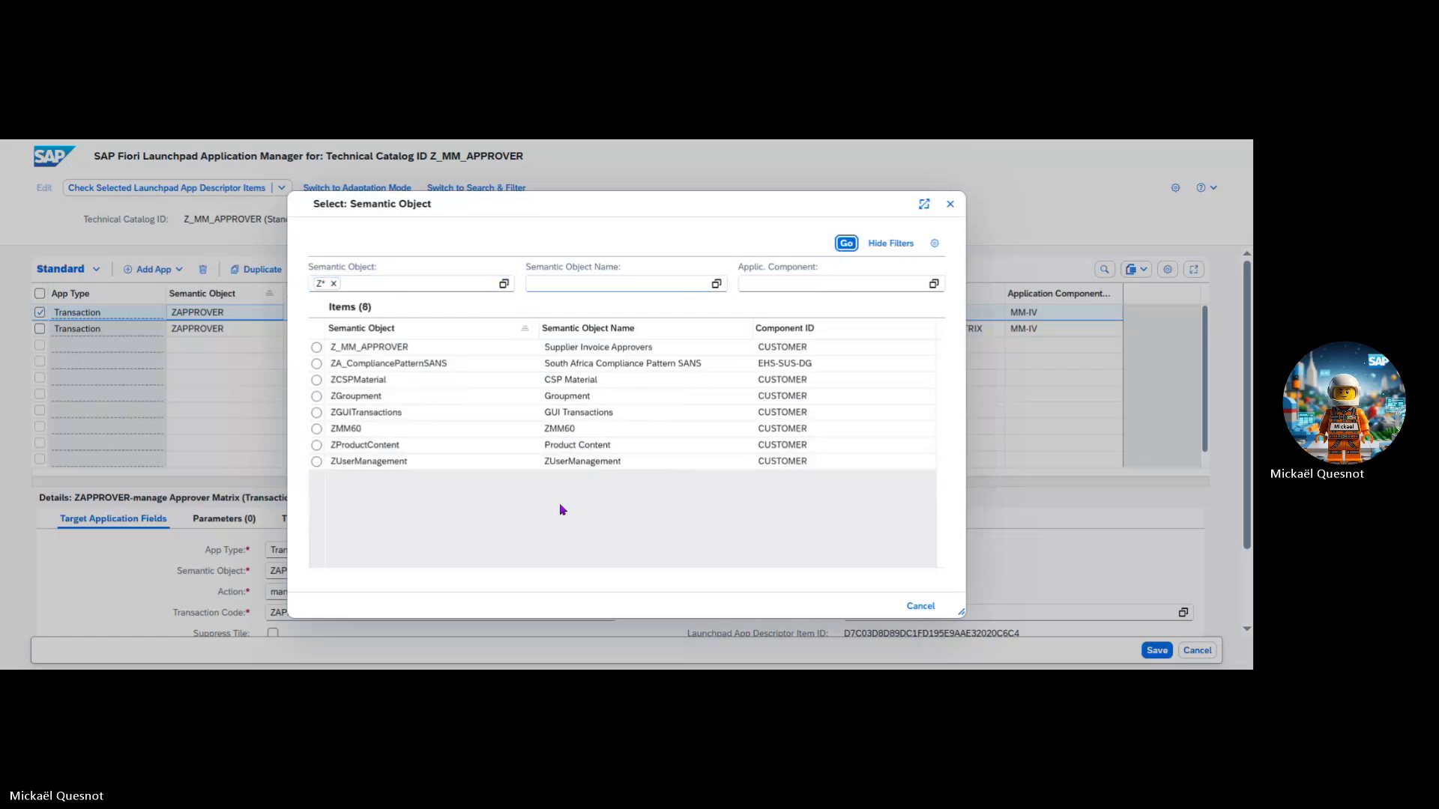
{"action": "left_click", "coordinate": [379, 353]}
Step: Set the ZAPPROVER_MATRIX app's semantic object to Z_MM_APPROVER, save the catalog and check the messages
{"action": "left_click", "coordinate": [225, 328]}
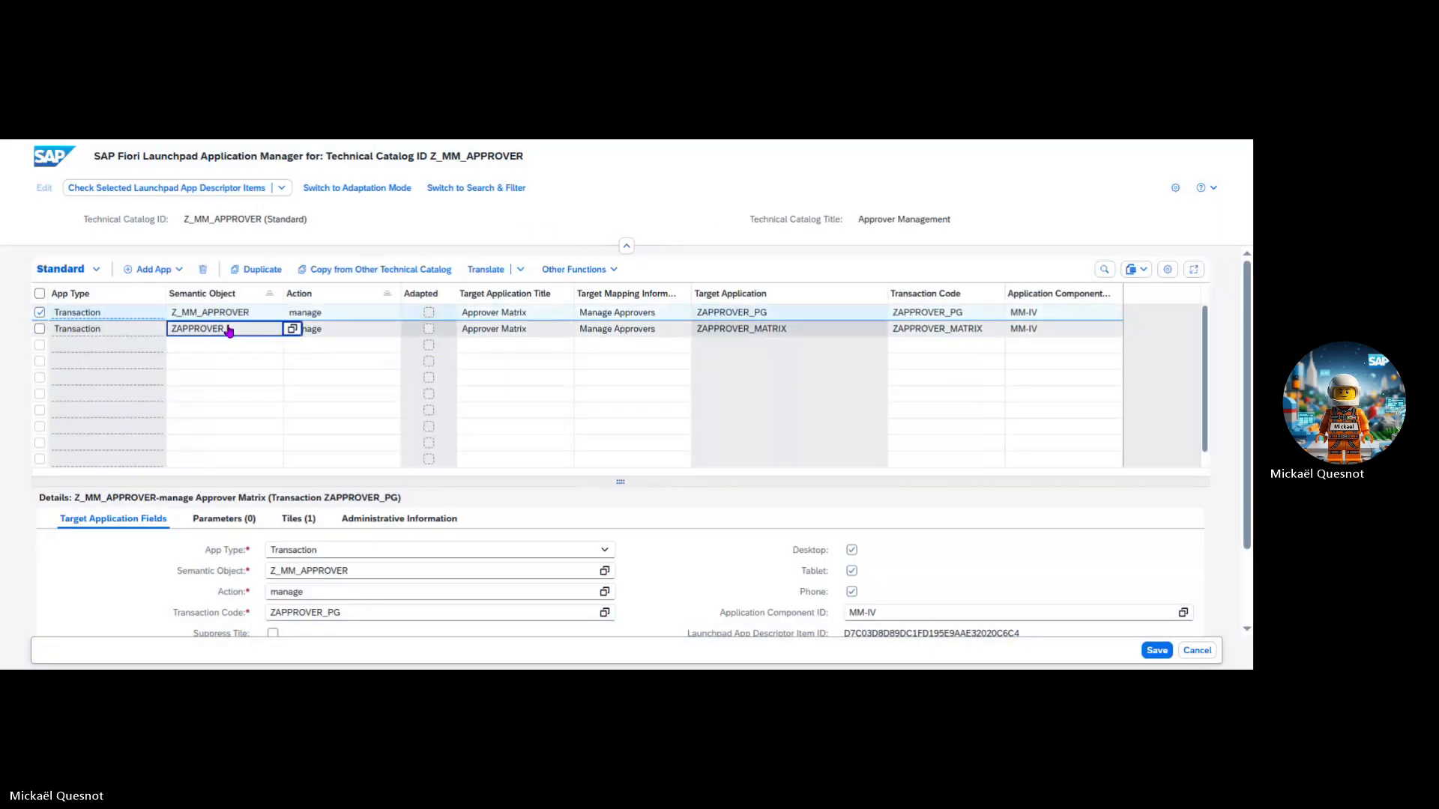
{"action": "key", "text": "ctrl+v"}
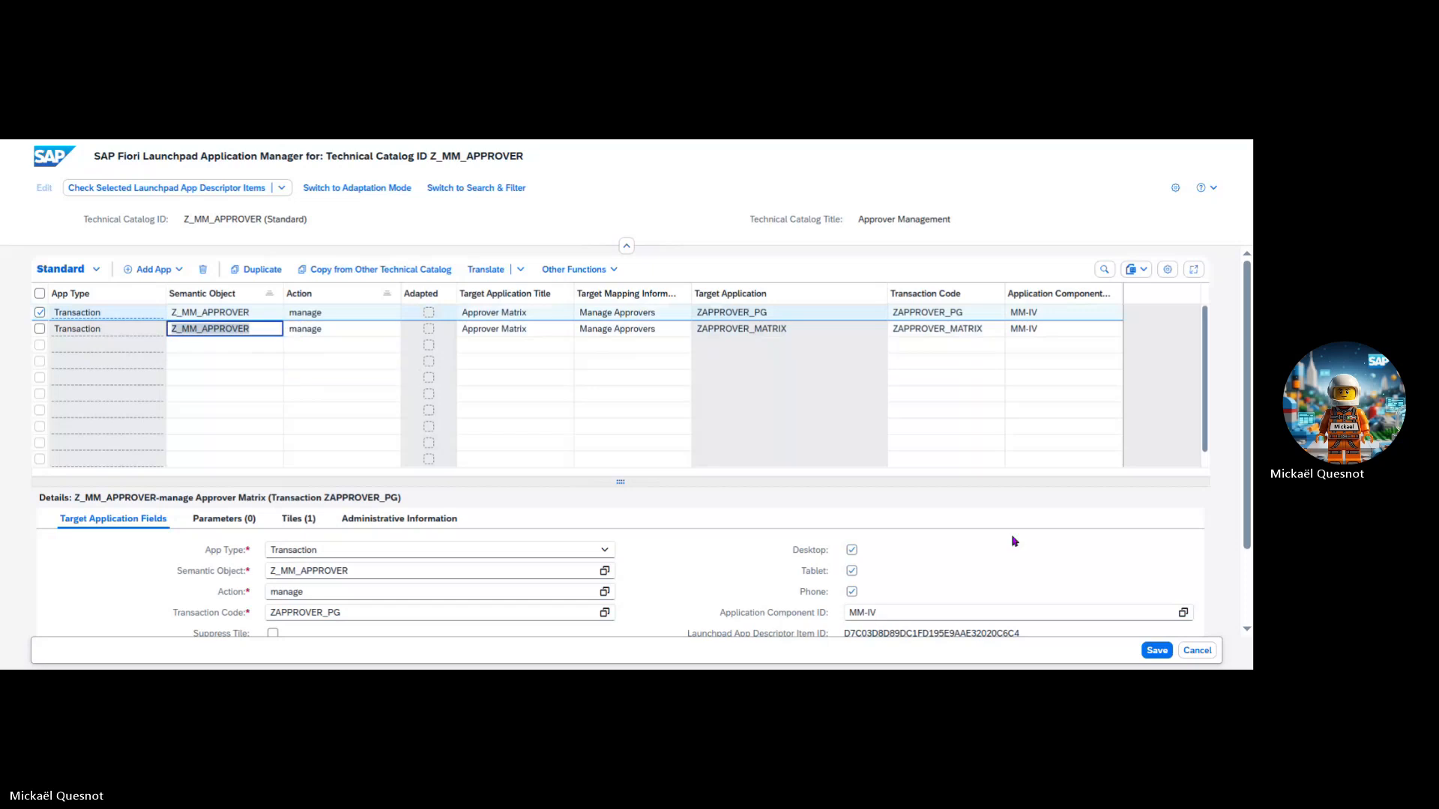
{"action": "left_click", "coordinate": [1157, 650]}
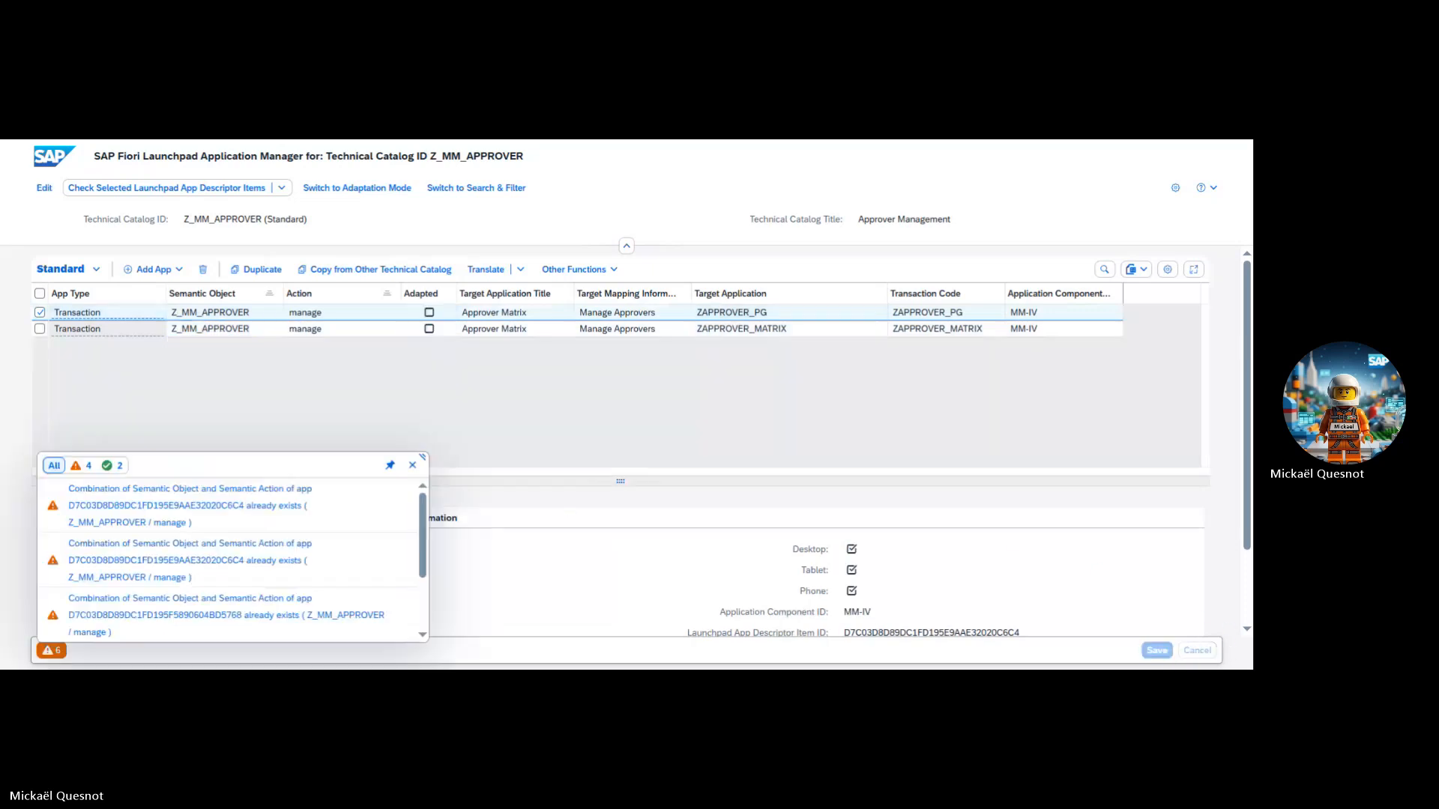
{"action": "scroll", "coordinate": [376, 556], "scroll_direction": "down", "scroll_amount": 3}
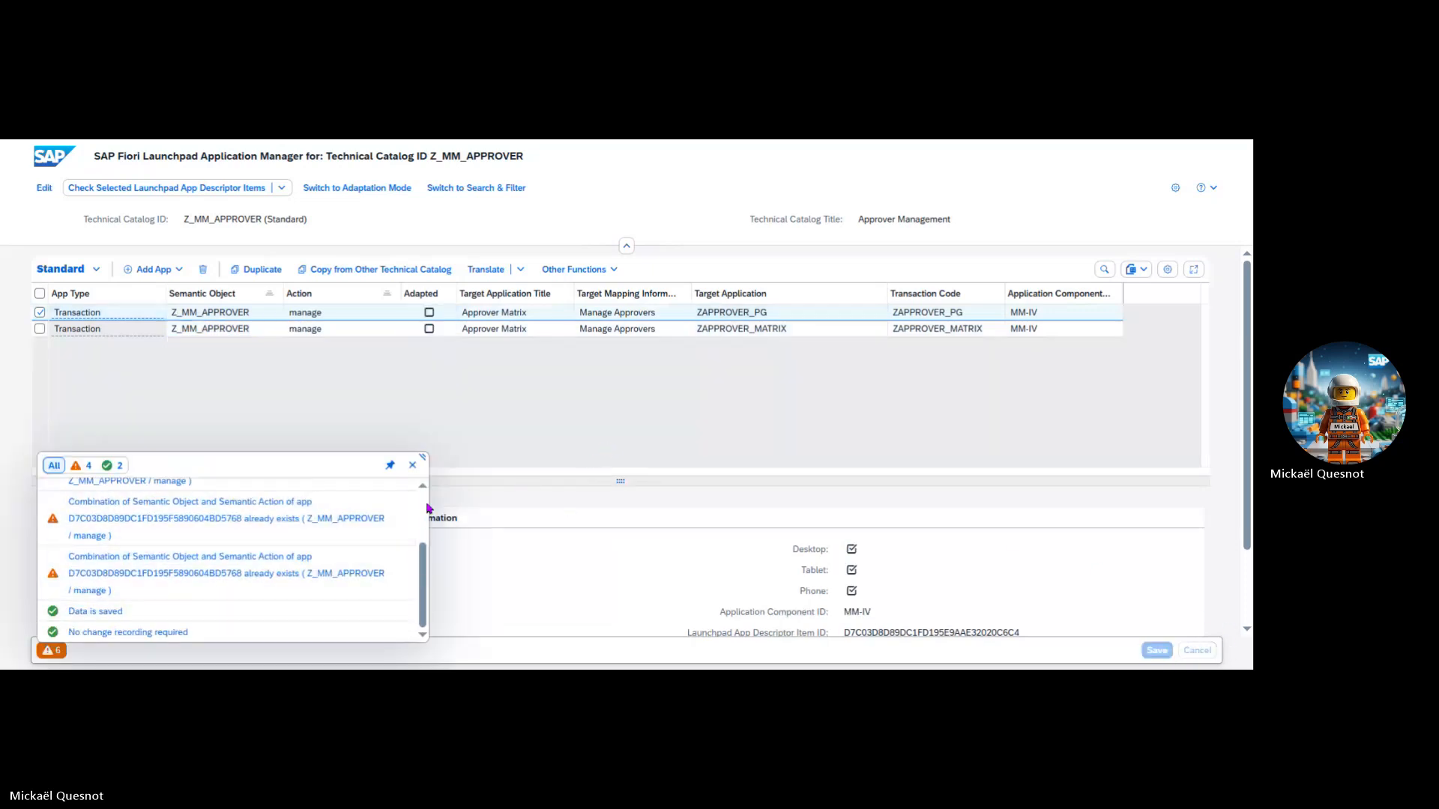
{"action": "left_click", "coordinate": [413, 465]}
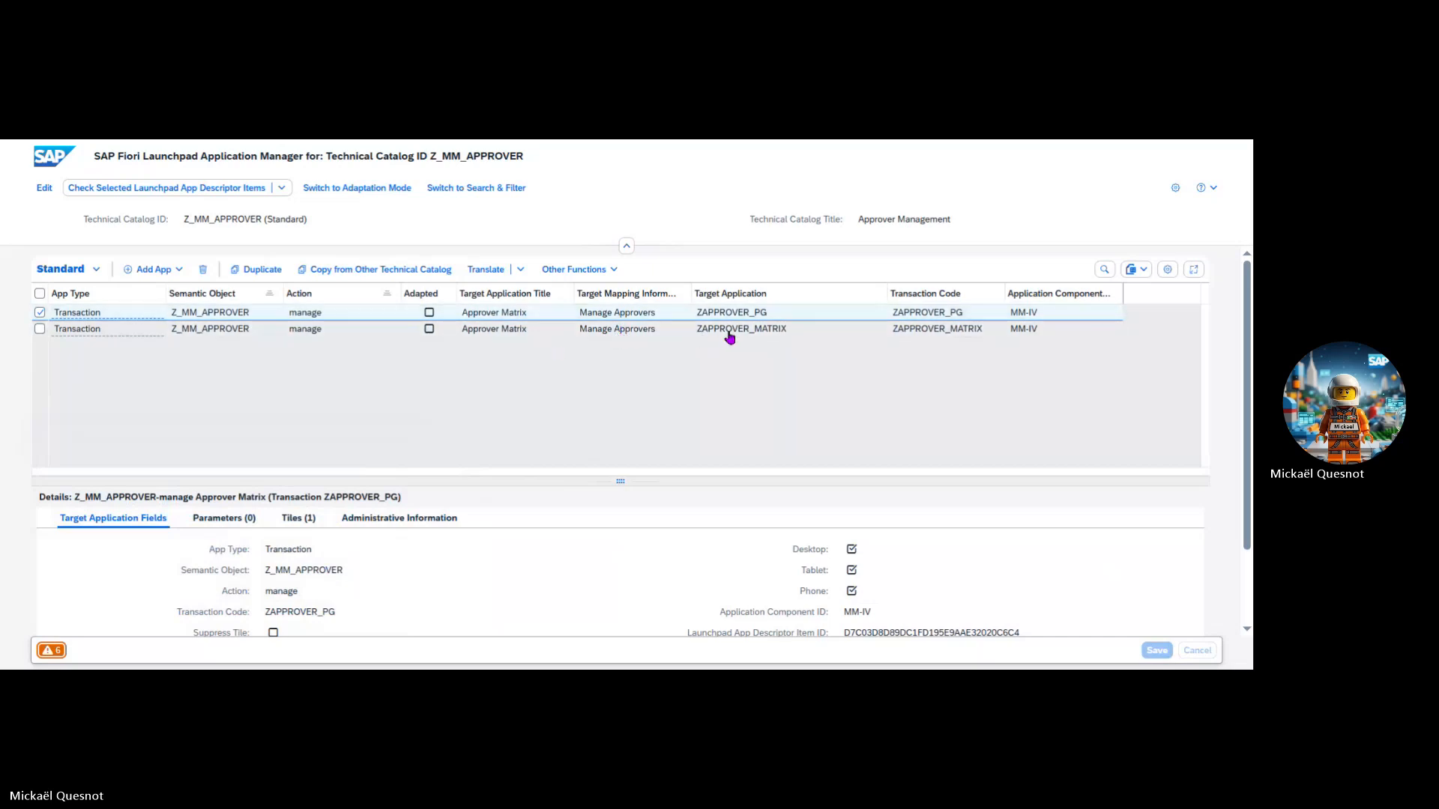
{"action": "scroll", "coordinate": [569, 517], "scroll_direction": "down", "scroll_amount": 2}
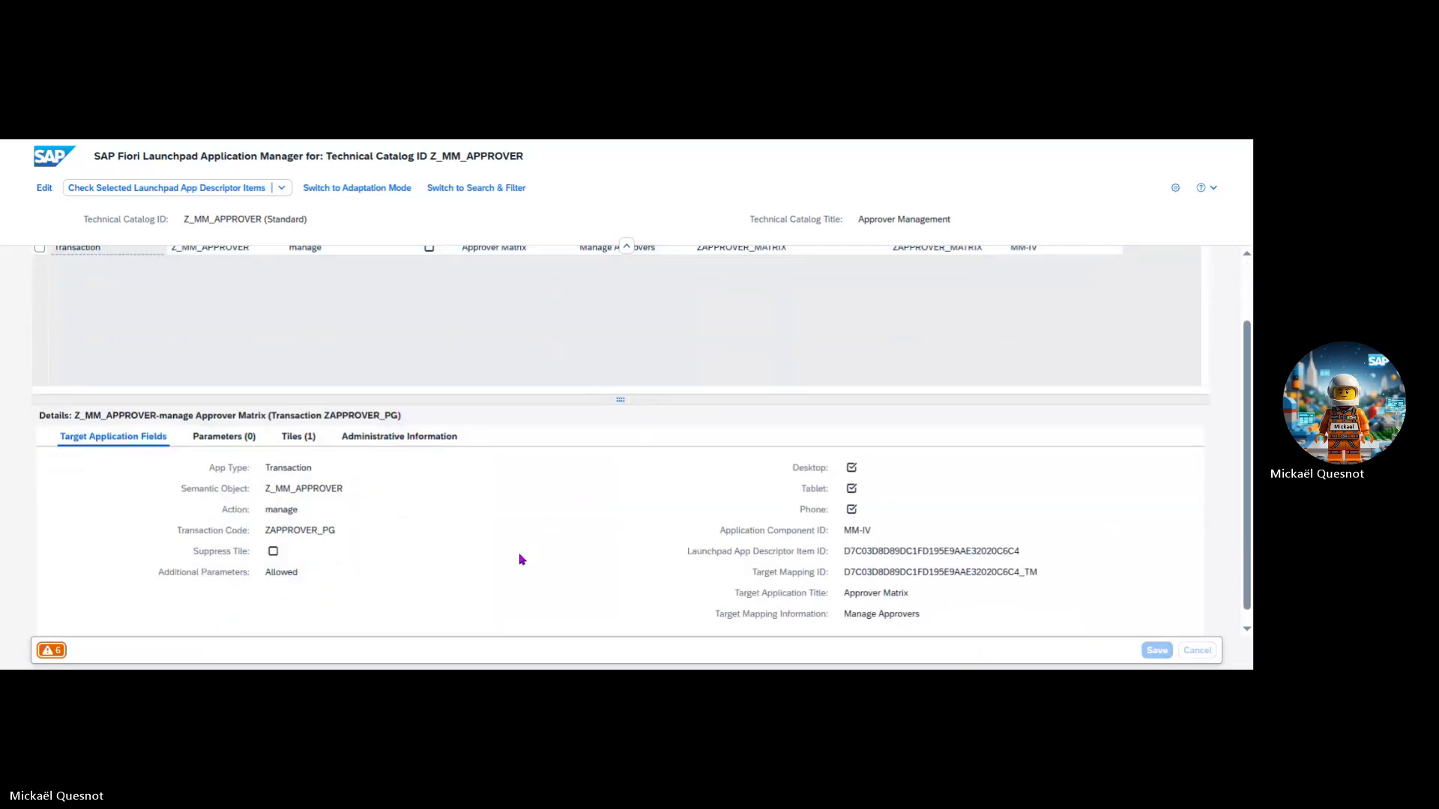
Step: Switch to the Fiori launchpad home page, open the App Finder and dismiss the error dialog
{"action": "scroll", "coordinate": [522, 560], "scroll_direction": "up", "scroll_amount": 2}
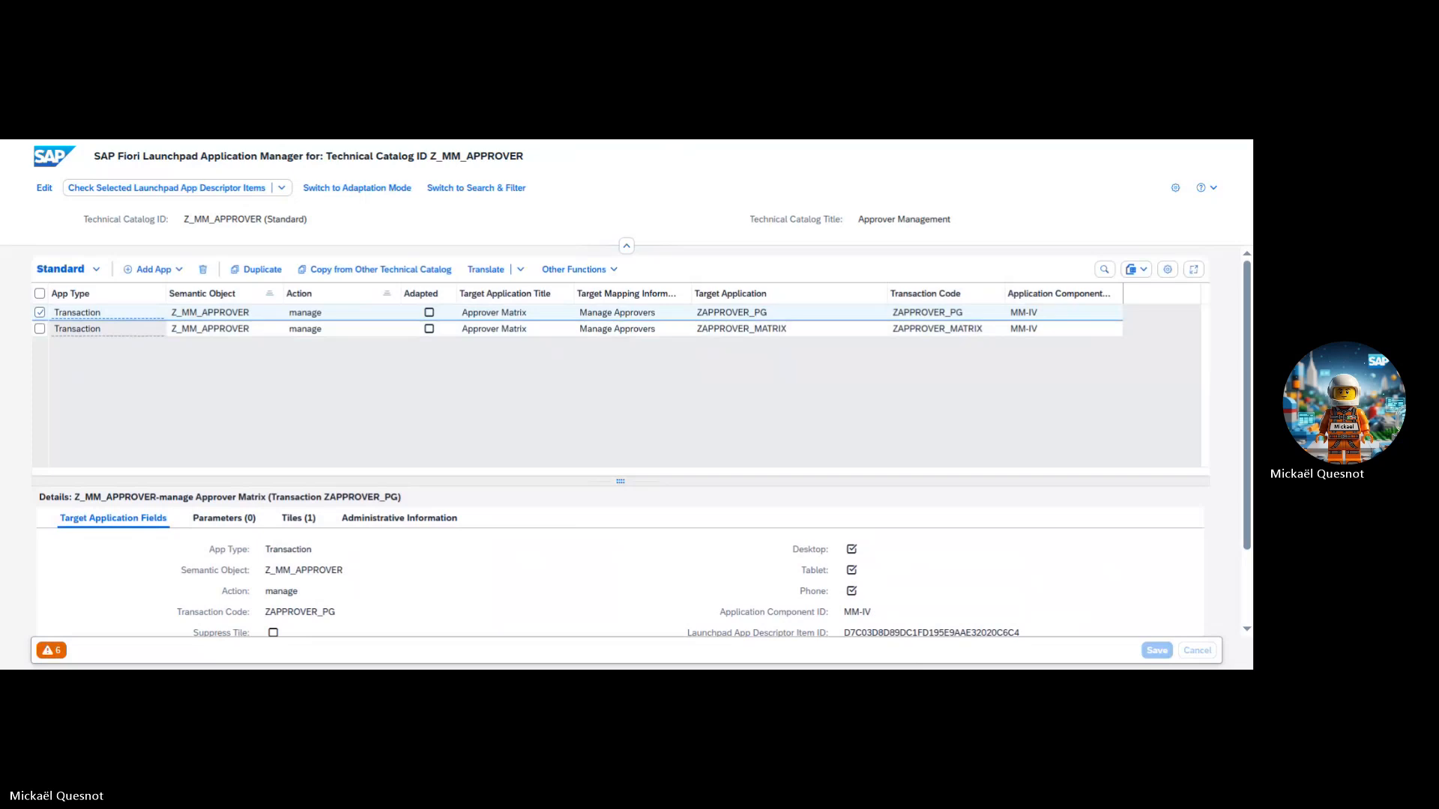
{"action": "left_click", "coordinate": [51, 156]}
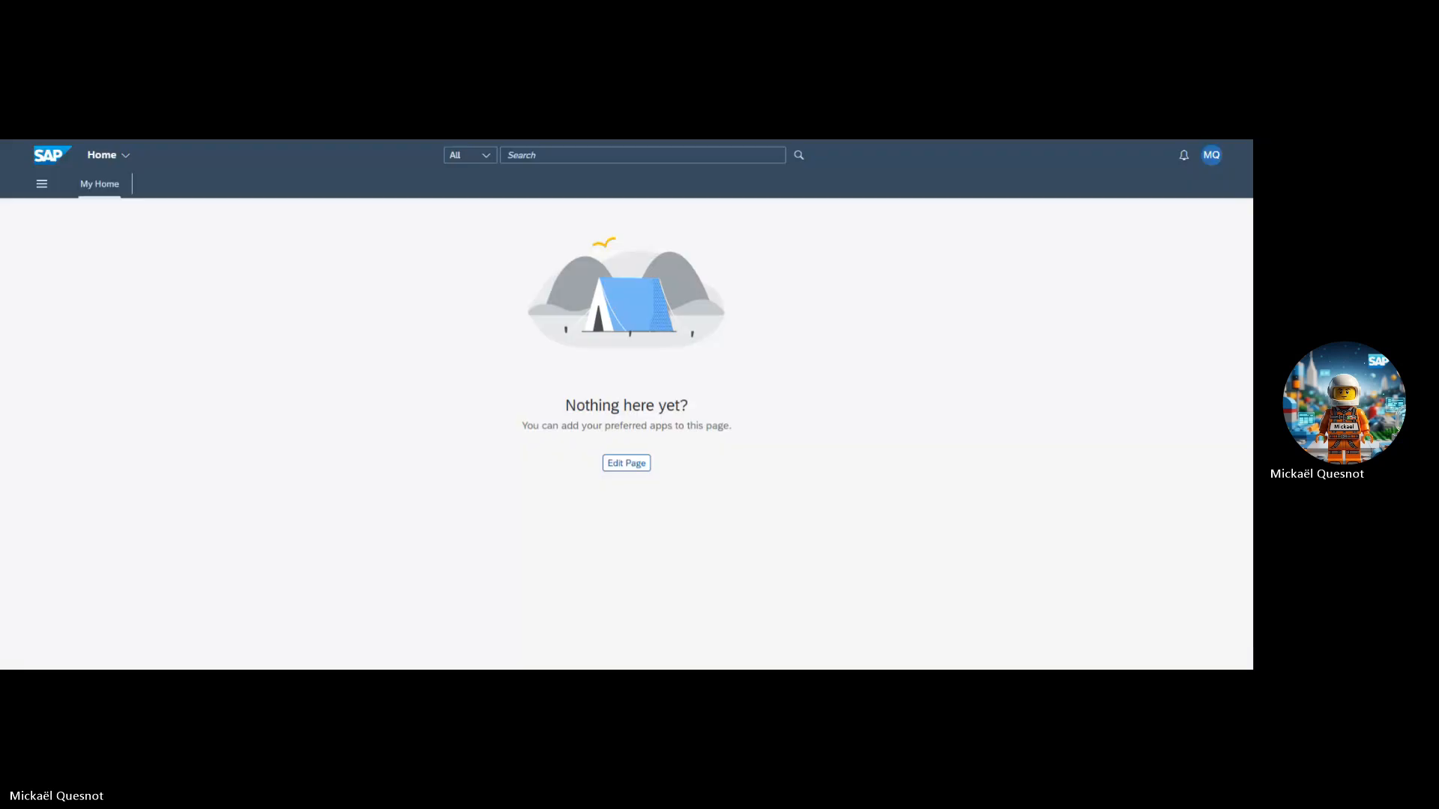
{"action": "left_click", "coordinate": [1212, 155]}
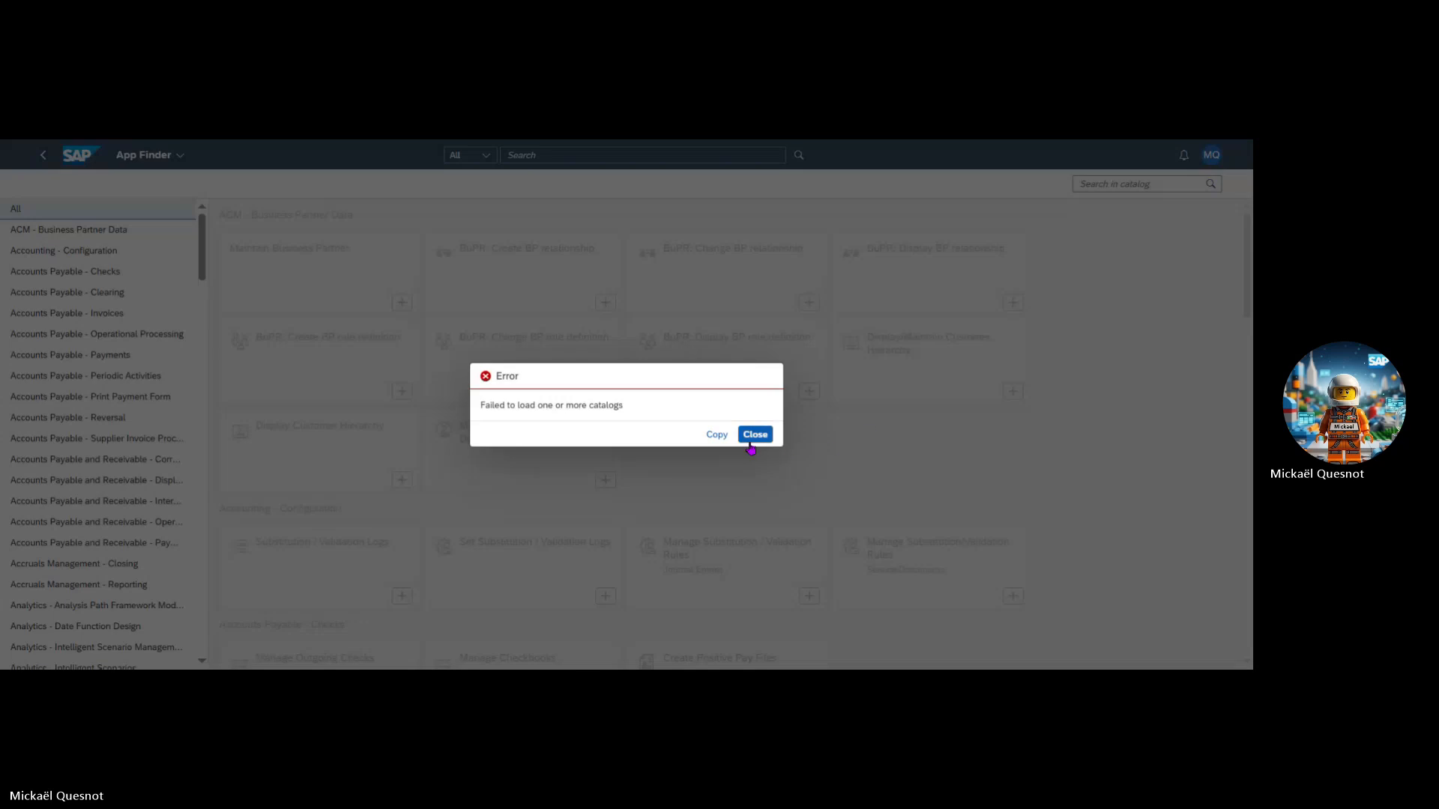
{"action": "left_click", "coordinate": [753, 437]}
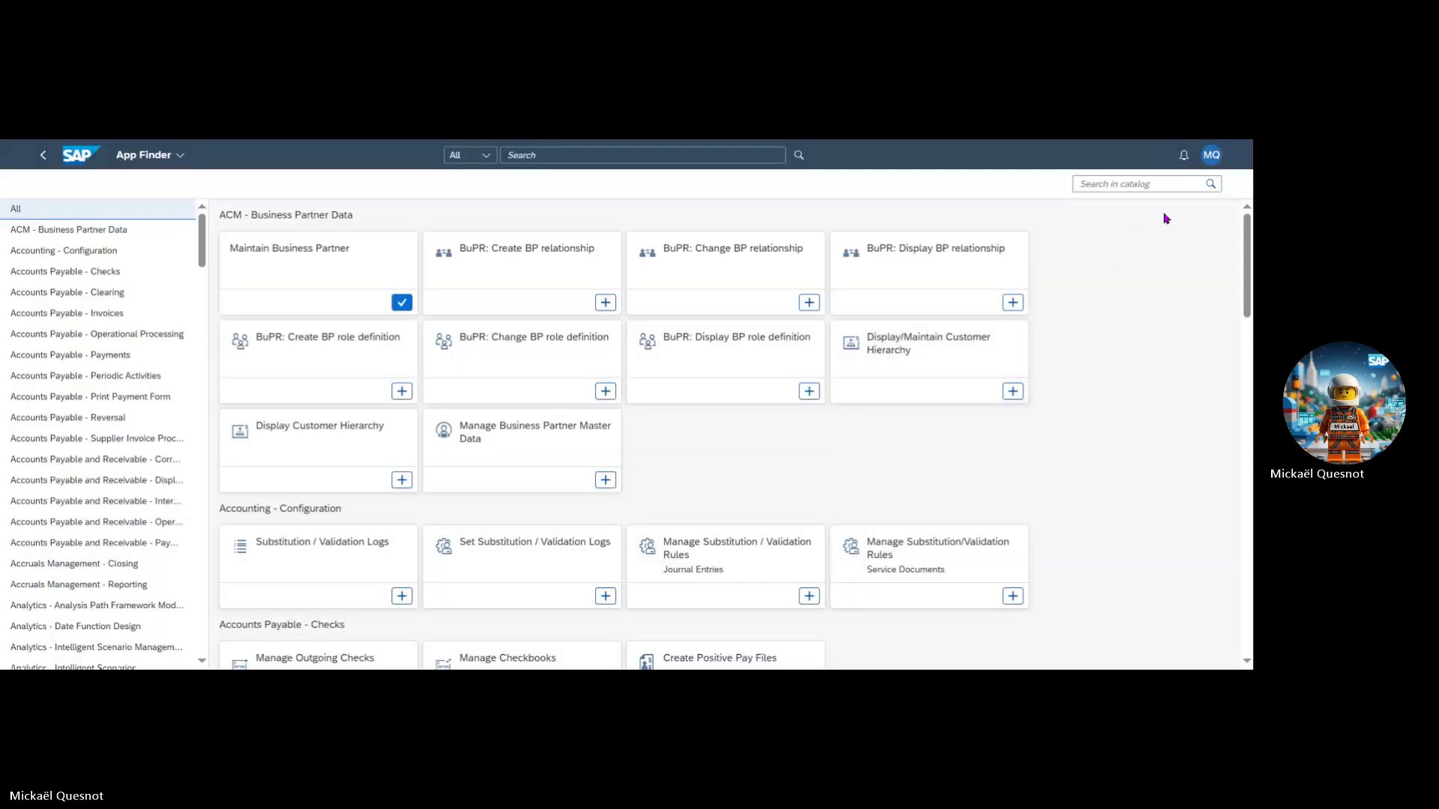
Step: Browse the App Finder's catalog list and search the catalogs for "approver"
{"action": "left_click", "coordinate": [1154, 184]}
{"action": "scroll", "coordinate": [167, 362], "scroll_direction": "down", "scroll_amount": 7}
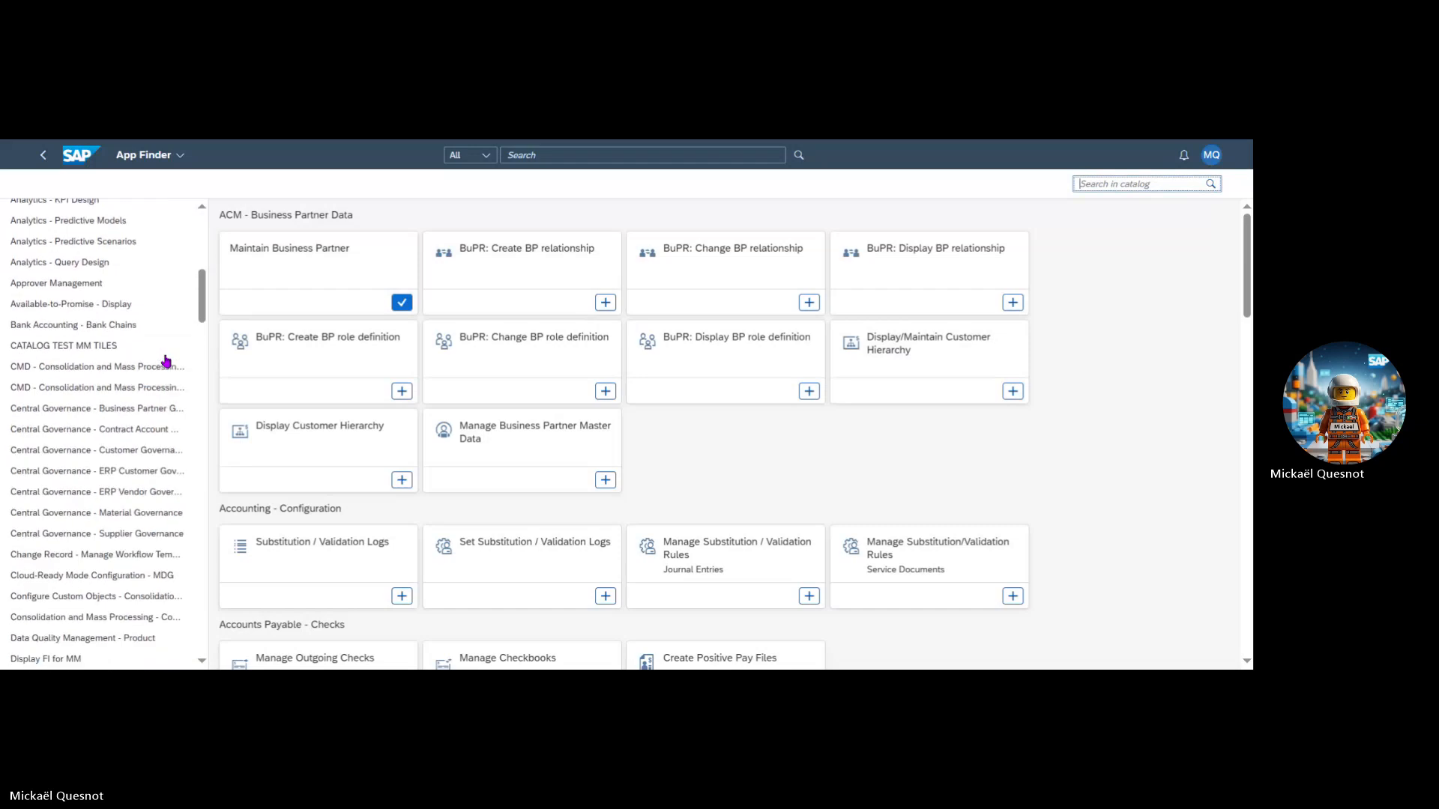
{"action": "scroll", "coordinate": [167, 362], "scroll_direction": "down", "scroll_amount": 15}
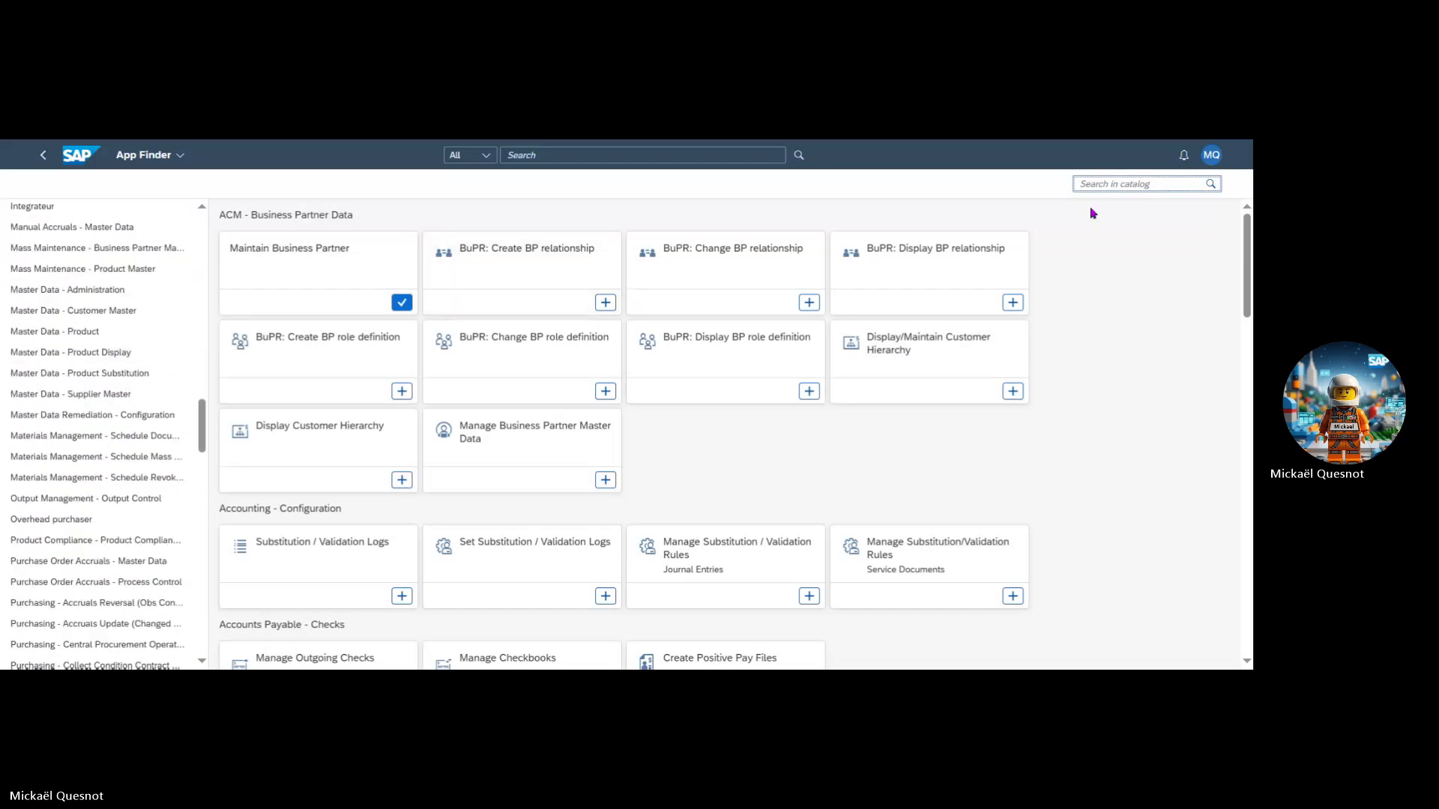
{"action": "type", "text": "appro"}
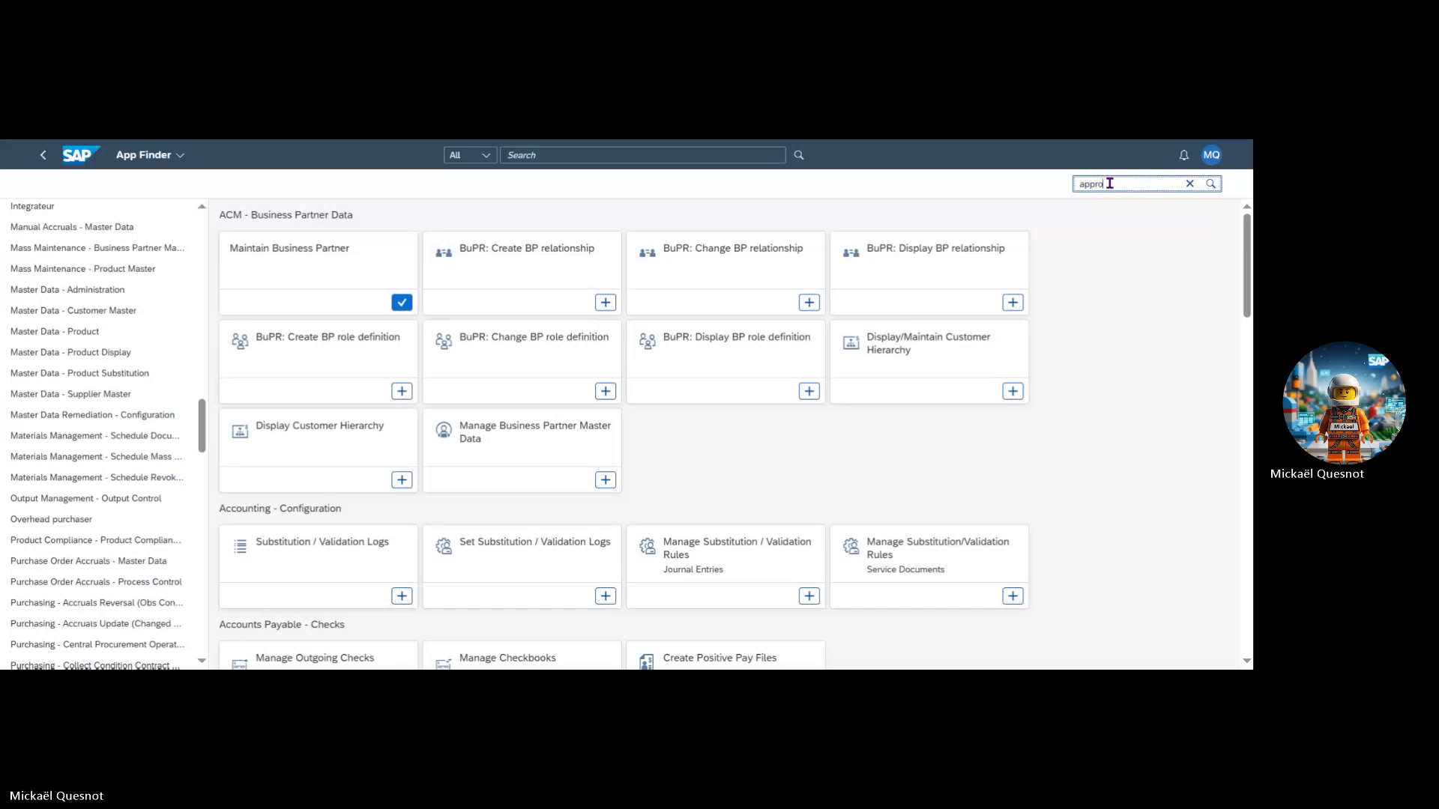
{"action": "type", "text": "ver"}
{"action": "key", "text": "Return"}
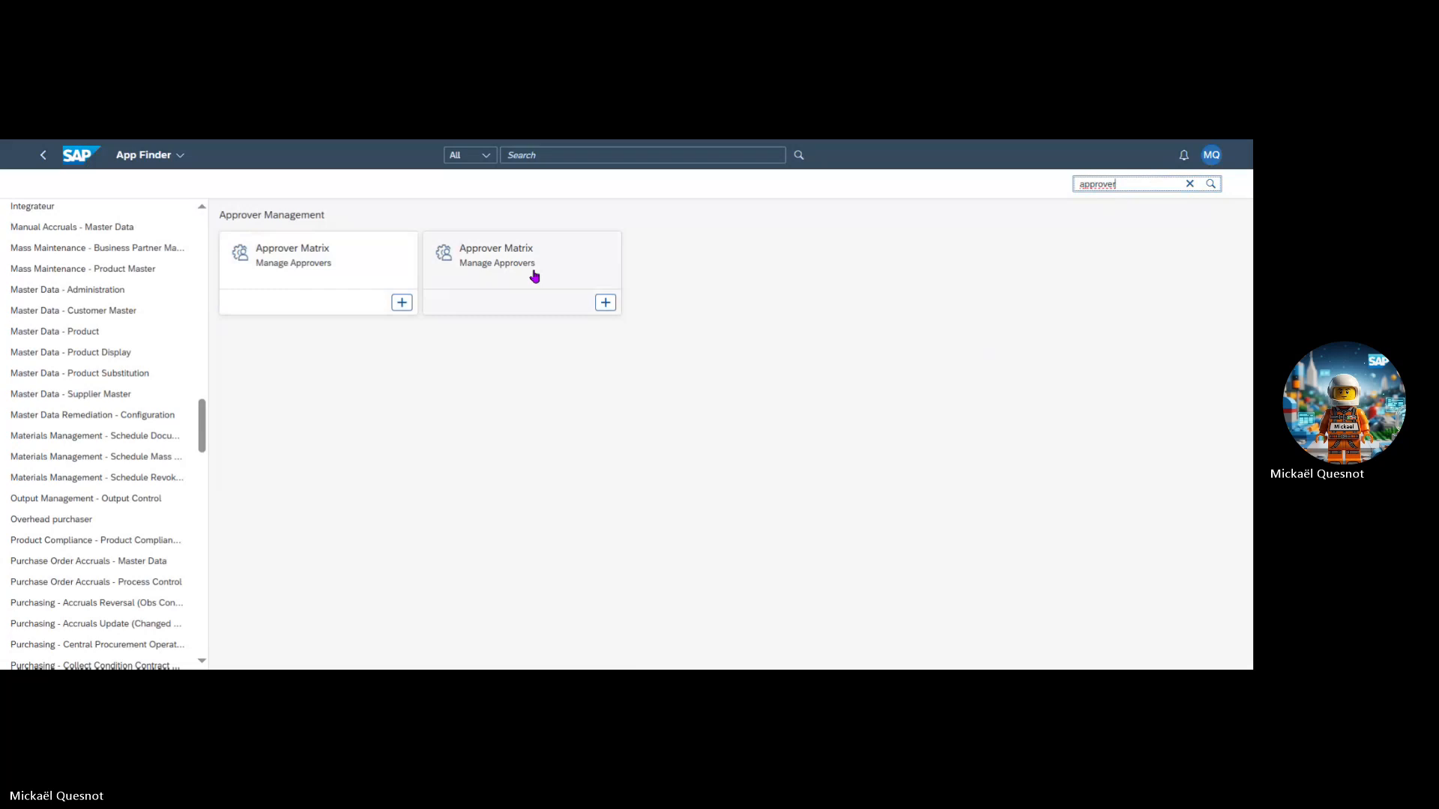
Step: Return to technical catalog Z_MM_APPROVER, put it into edit mode and review the ZAPPROVER_PG app's target application fields
{"action": "left_click", "coordinate": [777, 146]}
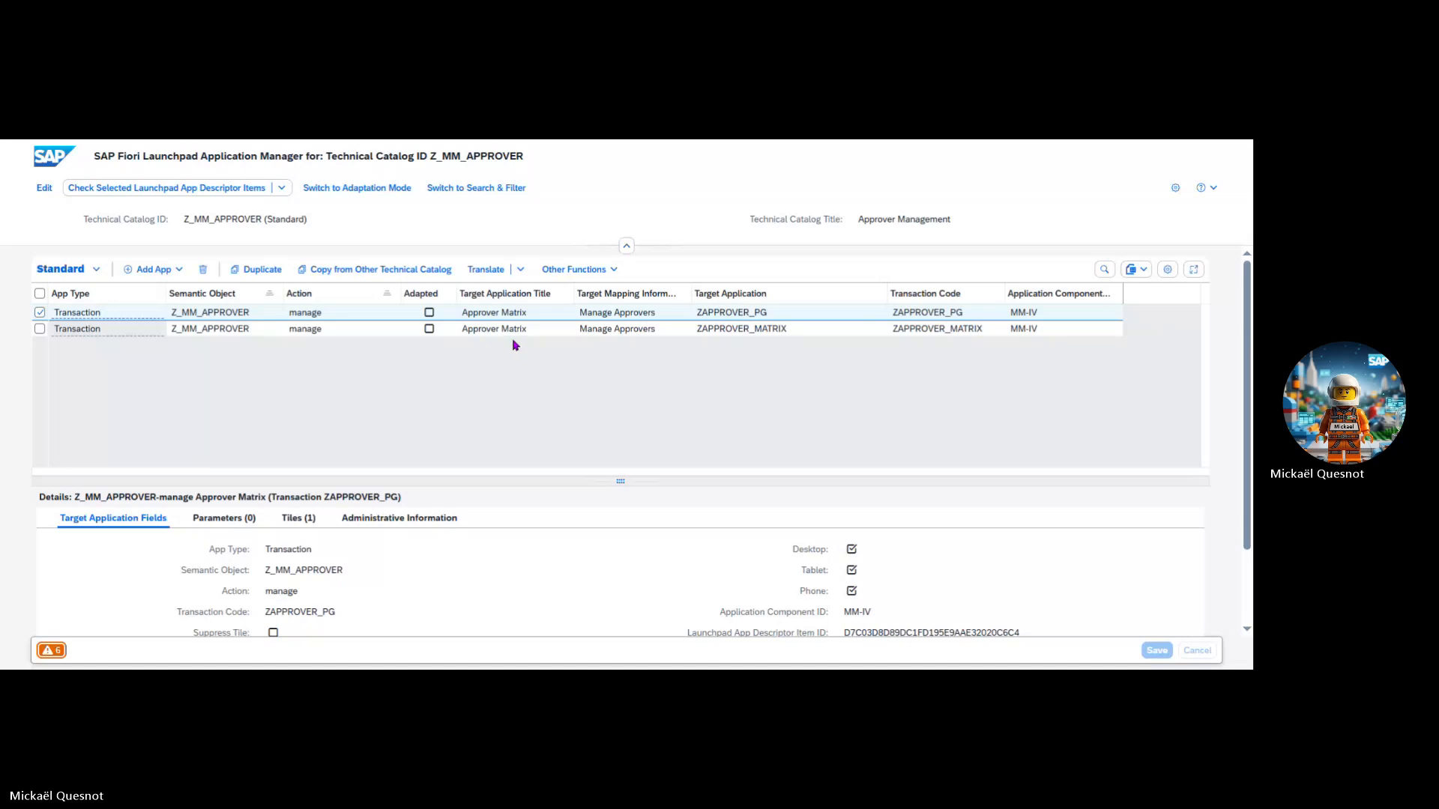
{"action": "left_click", "coordinate": [619, 321]}
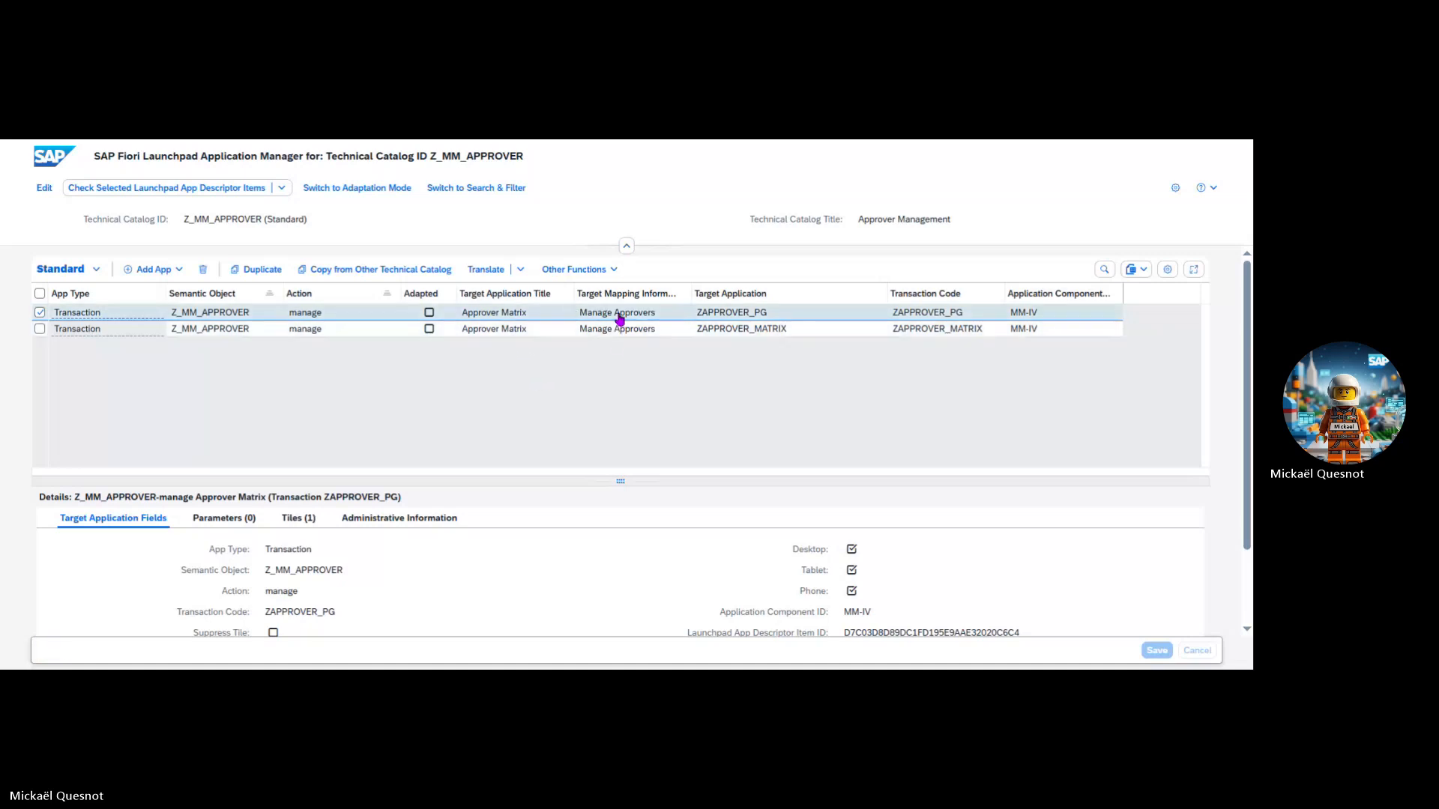
{"action": "left_click", "coordinate": [40, 313]}
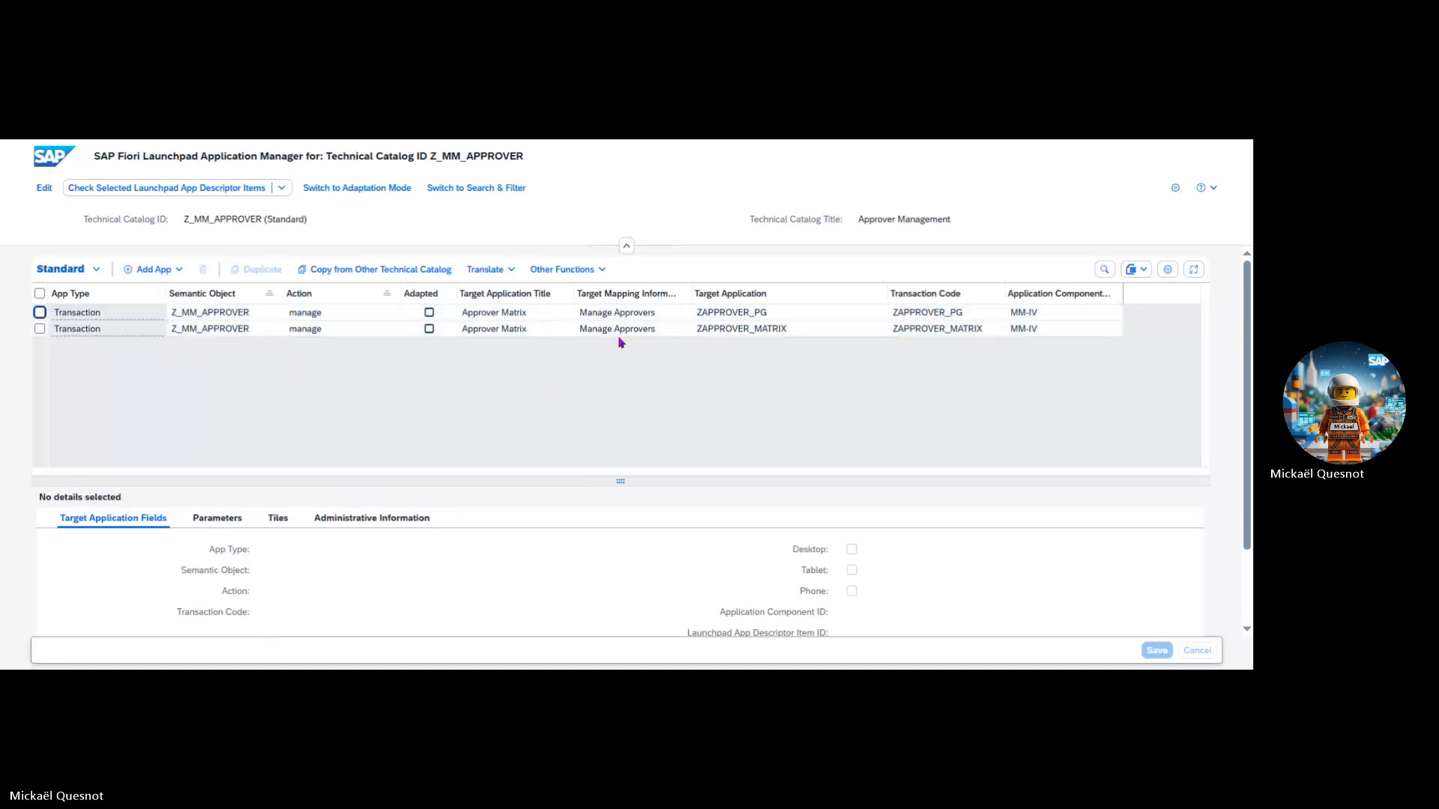
{"action": "left_click", "coordinate": [668, 321]}
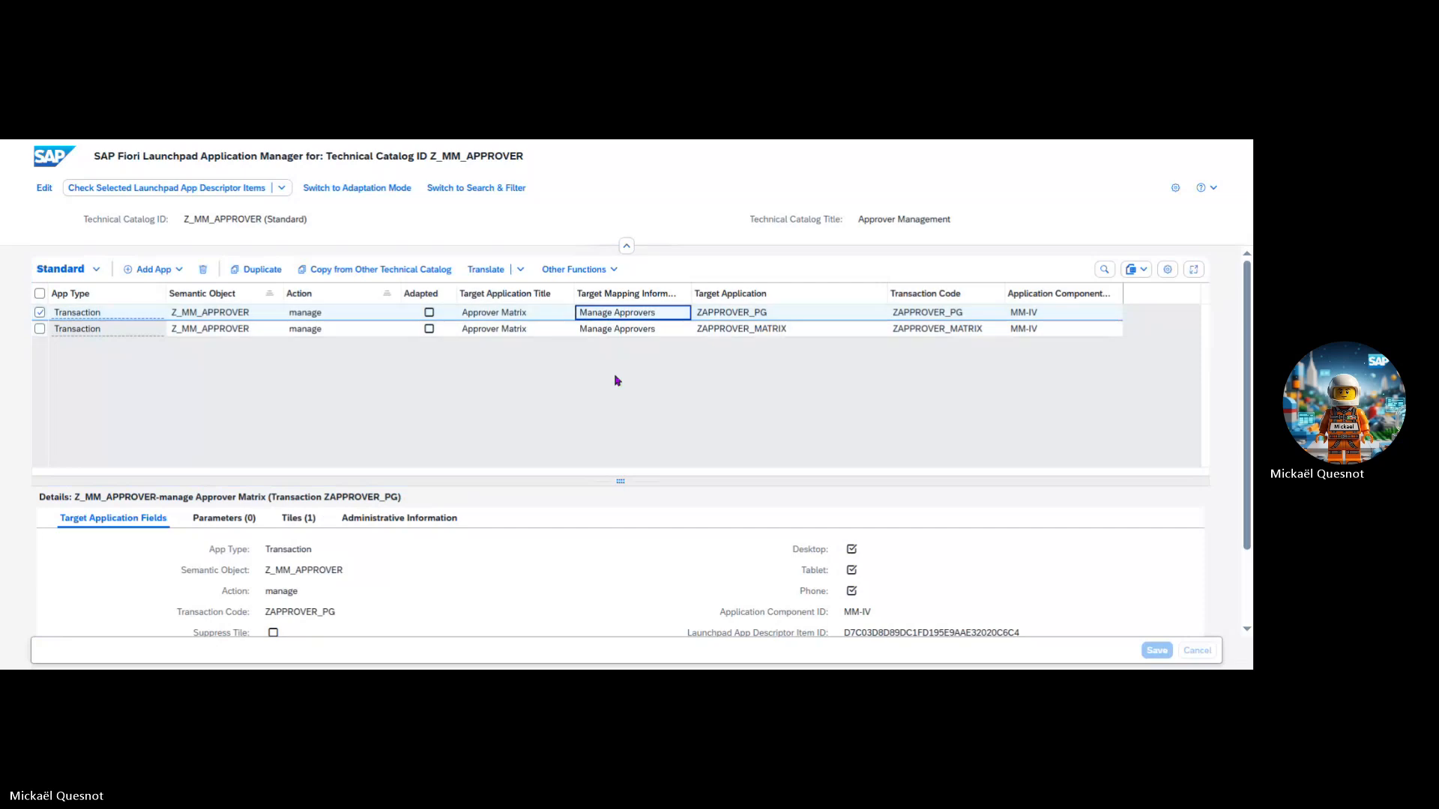
{"action": "left_click", "coordinate": [47, 191]}
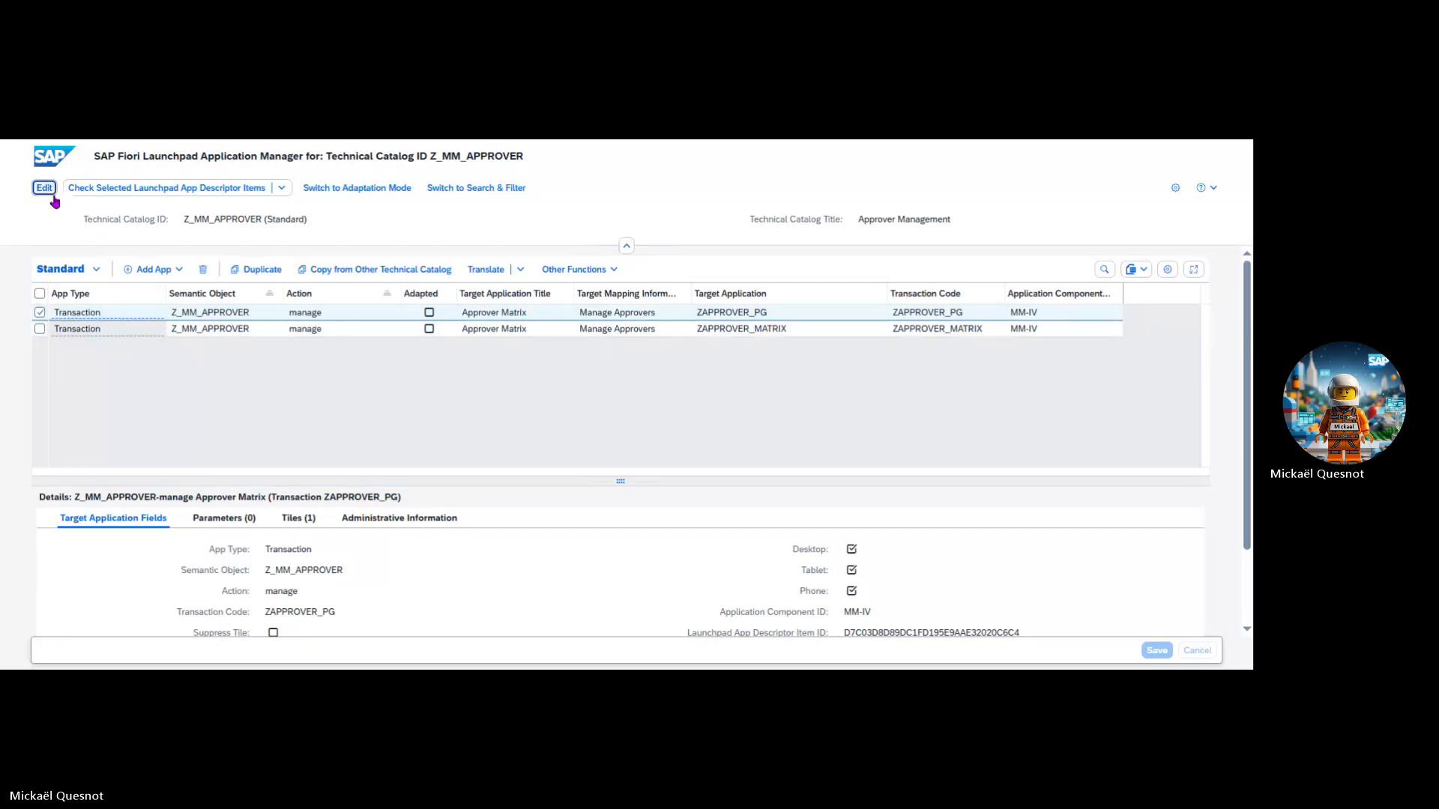
{"action": "left_click", "coordinate": [40, 312]}
{"action": "left_click", "coordinate": [40, 313]}
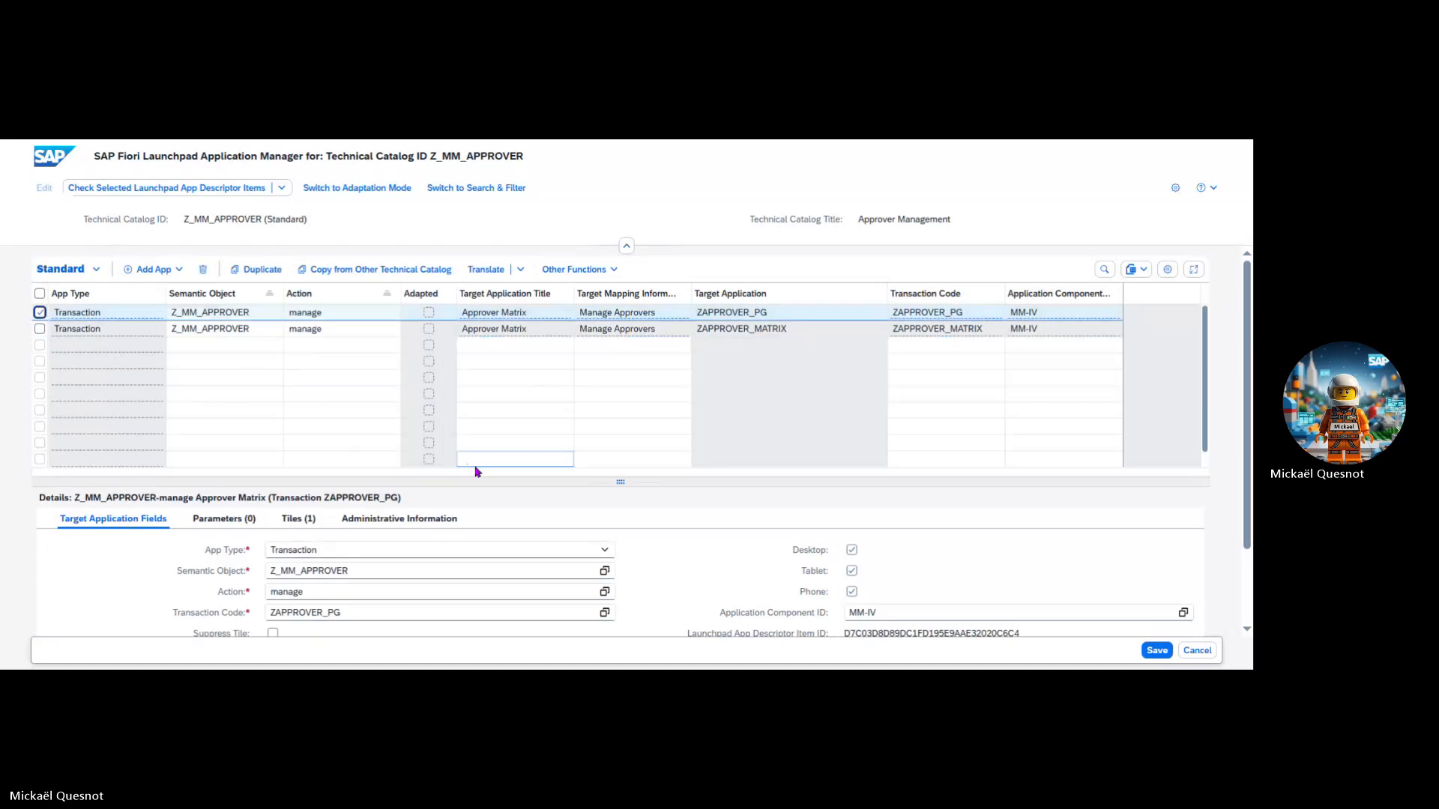
{"action": "scroll", "coordinate": [491, 480], "scroll_direction": "down", "scroll_amount": 4}
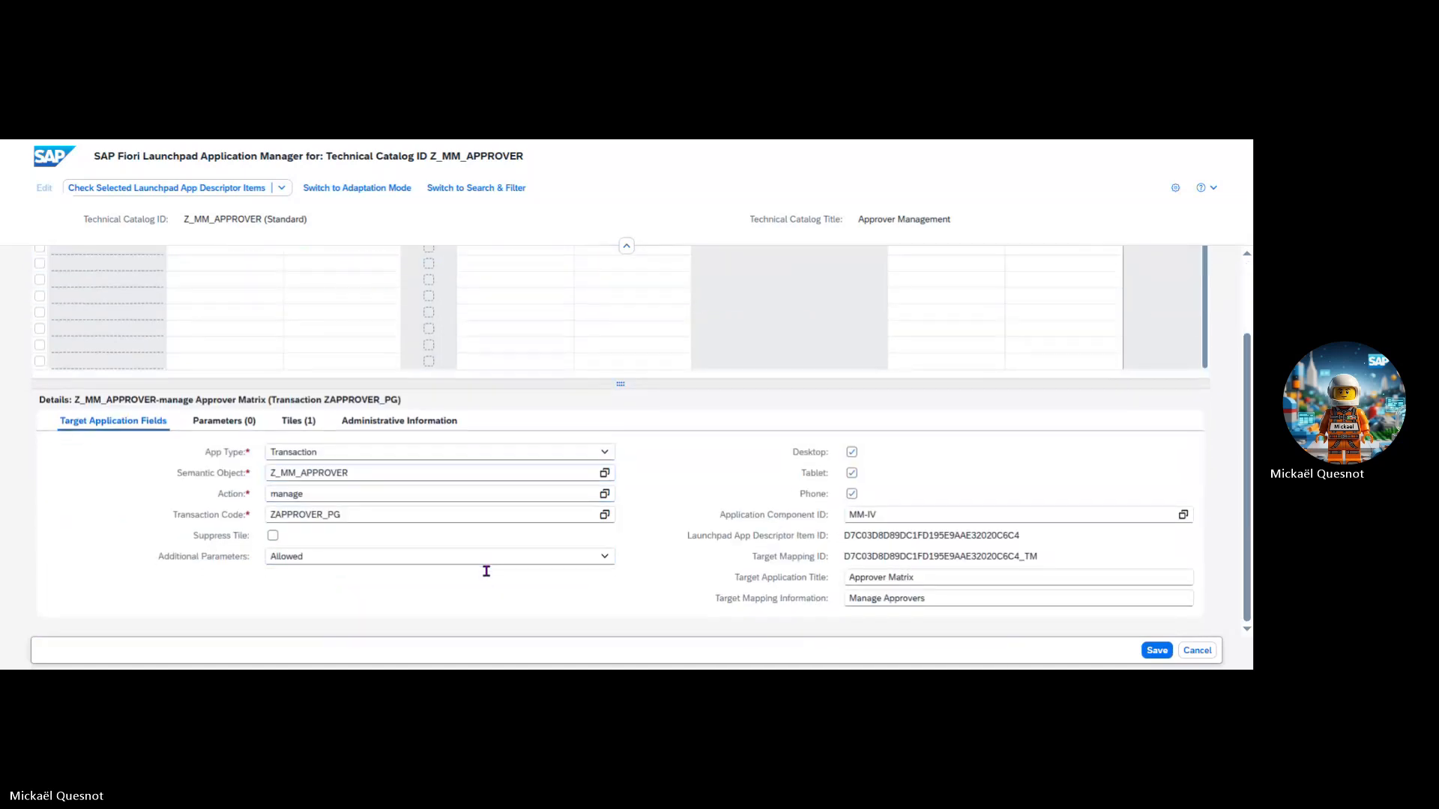
{"action": "scroll", "coordinate": [486, 571], "scroll_direction": "up", "scroll_amount": 3}
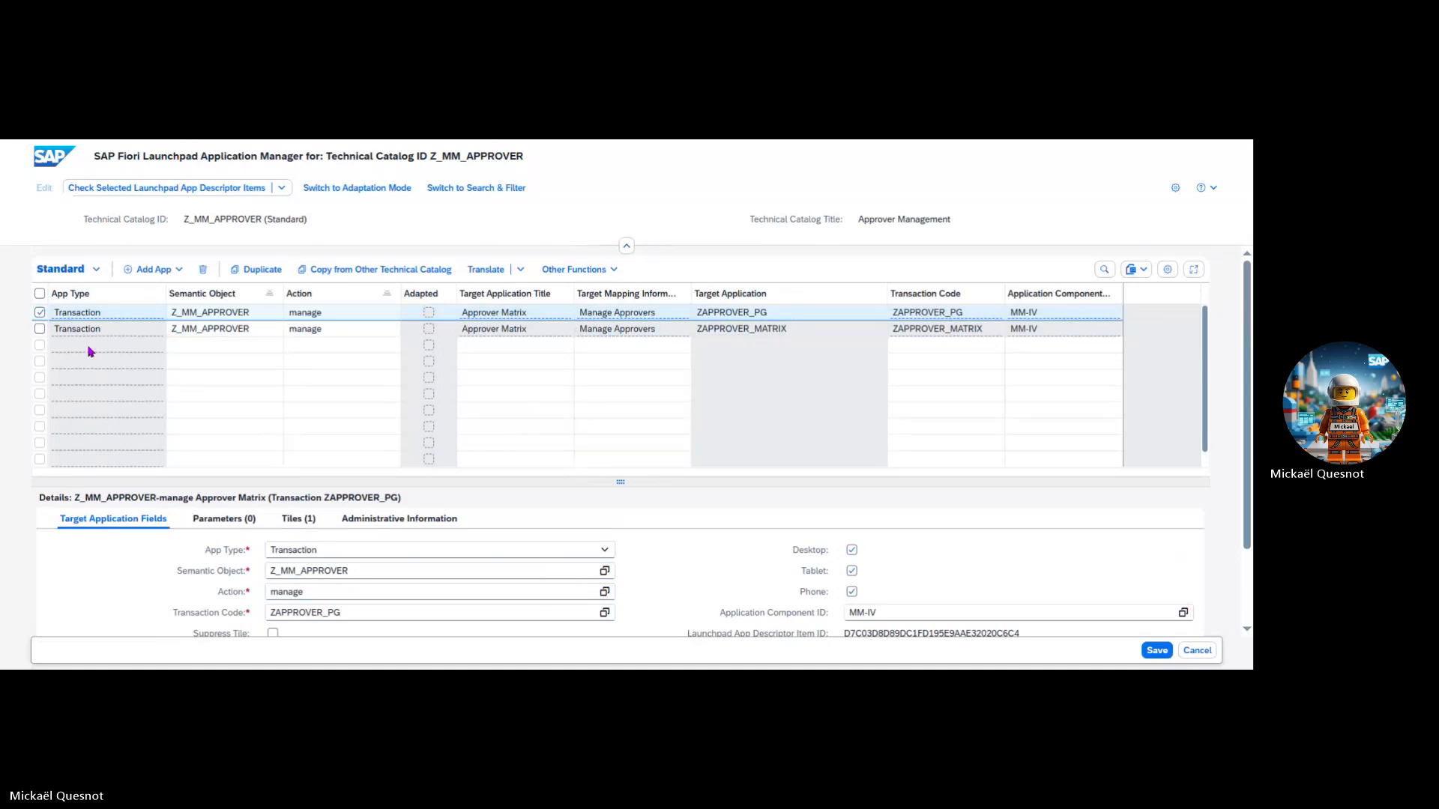
{"action": "left_click", "coordinate": [39, 312]}
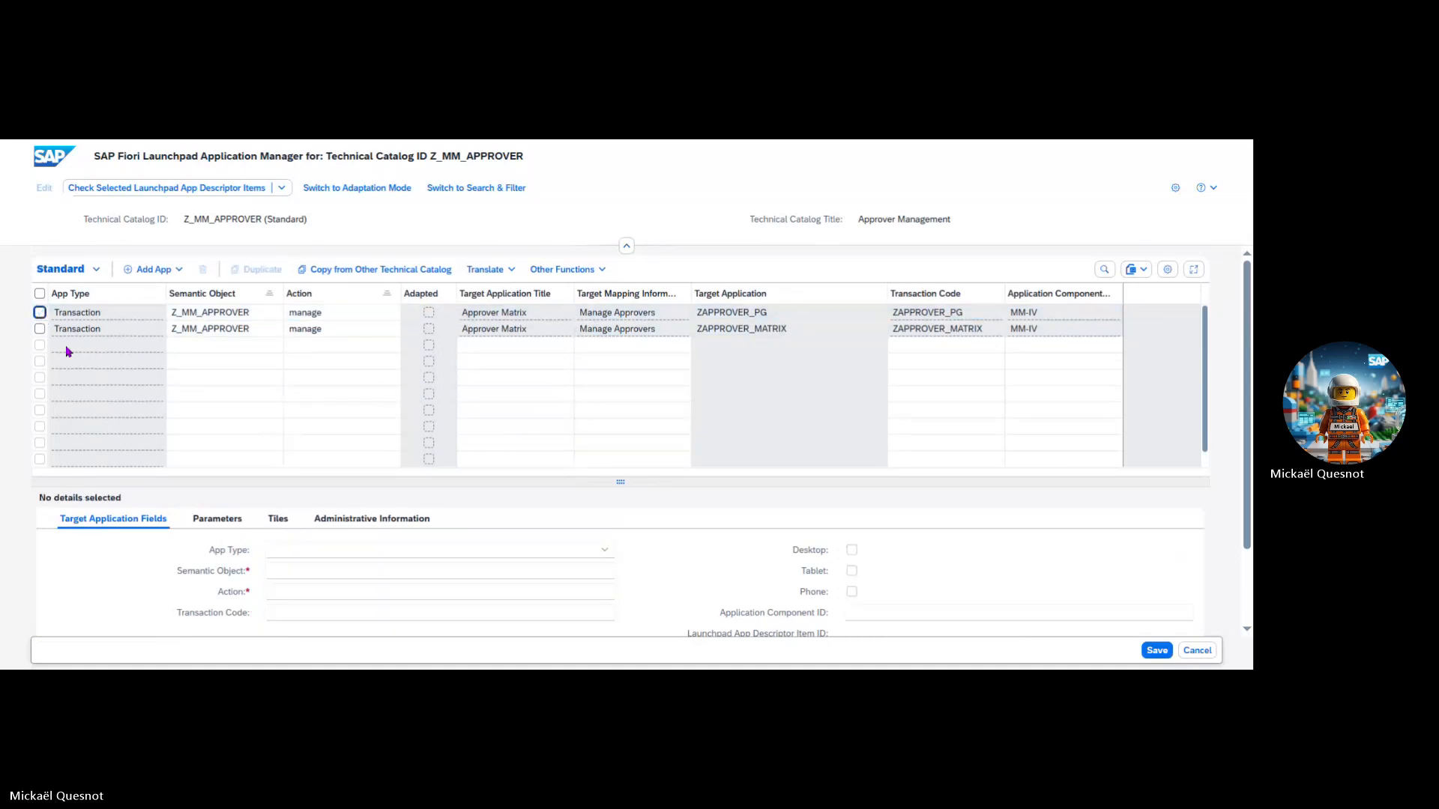
{"action": "left_click", "coordinate": [40, 312]}
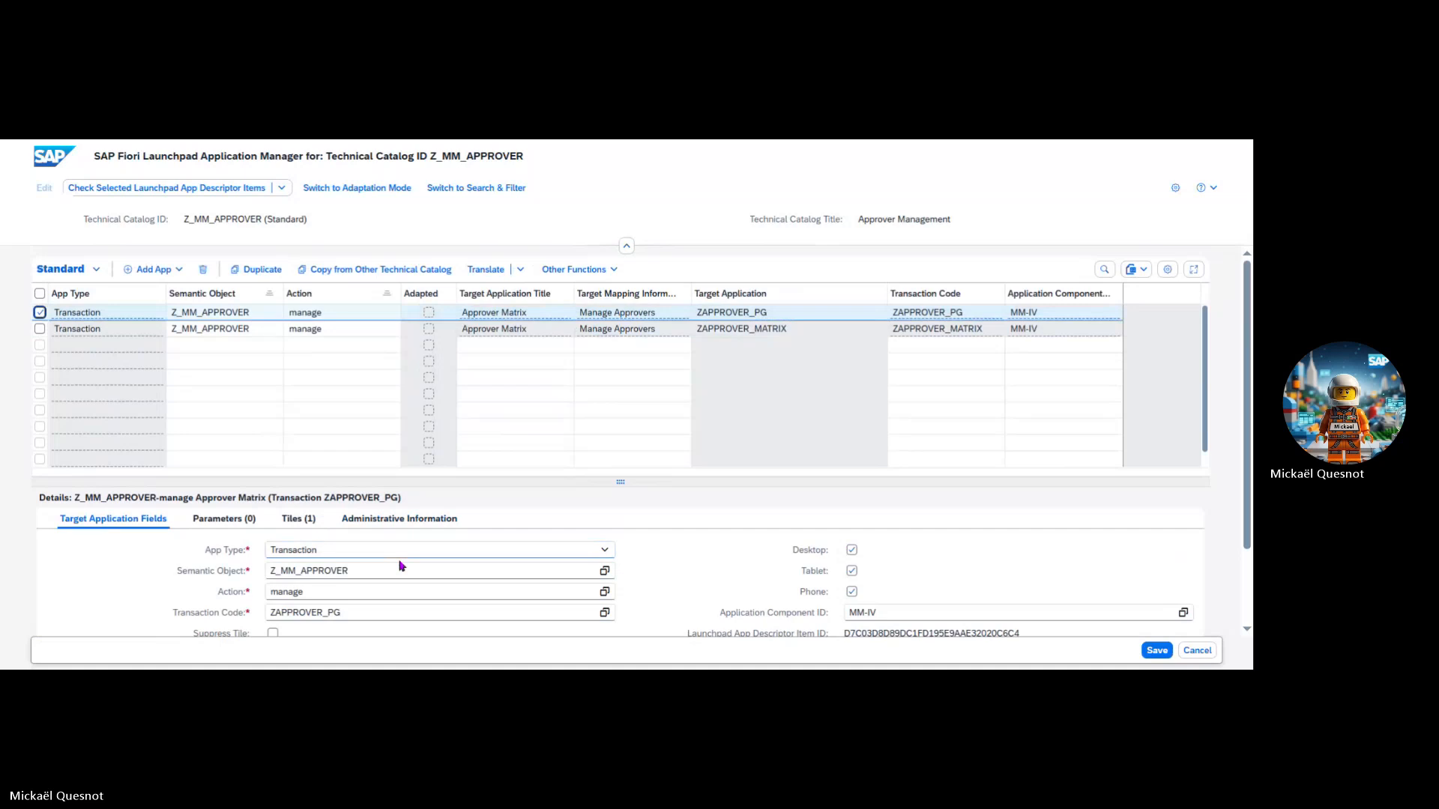
Step: Set the tile information of the ZAPPROVER_PG app's tile to "Pricing variance", save the catalog and close the messages
{"action": "scroll", "coordinate": [401, 566], "scroll_direction": "down", "scroll_amount": 2}
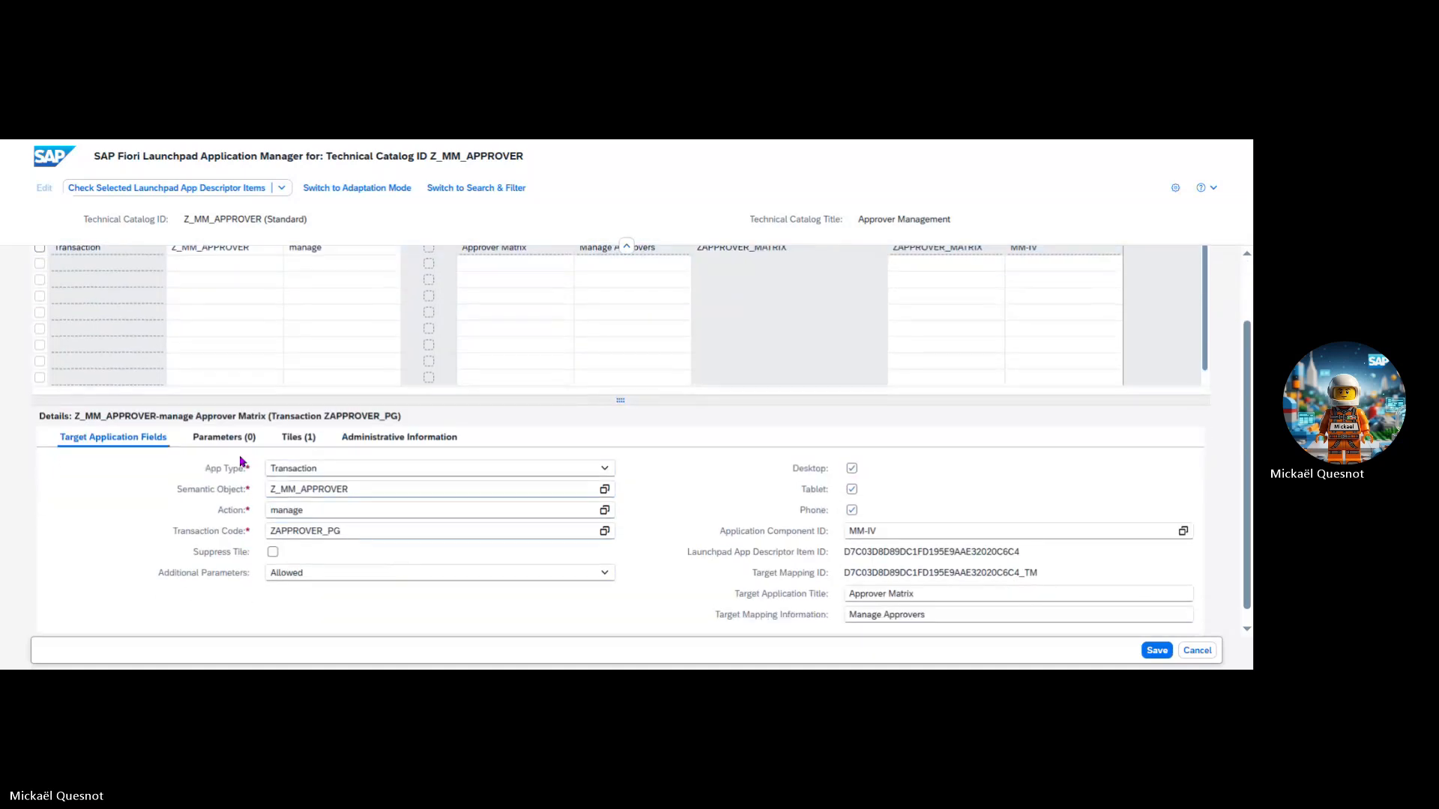
{"action": "left_click", "coordinate": [292, 438]}
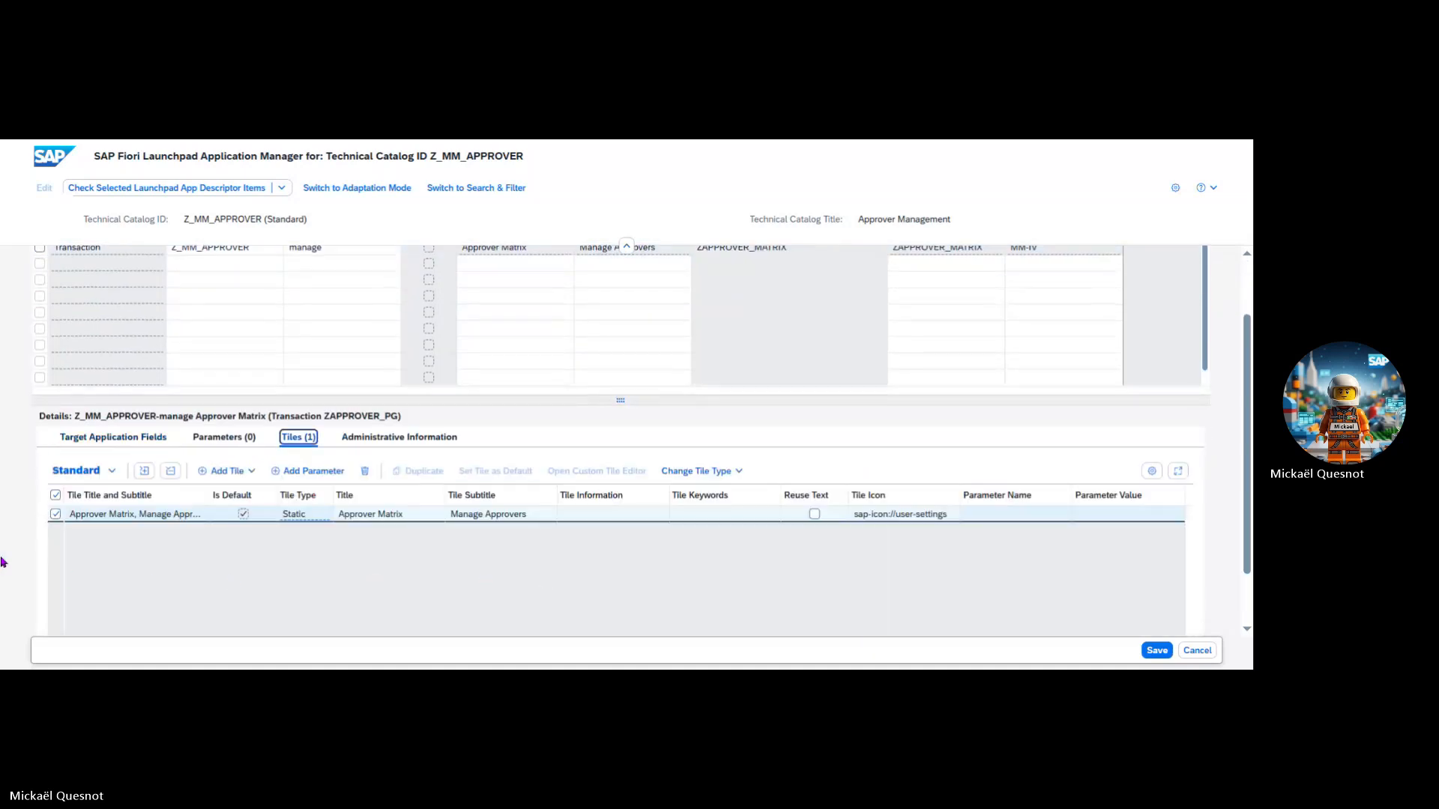
{"action": "left_click", "coordinate": [55, 515]}
{"action": "left_click", "coordinate": [55, 516]}
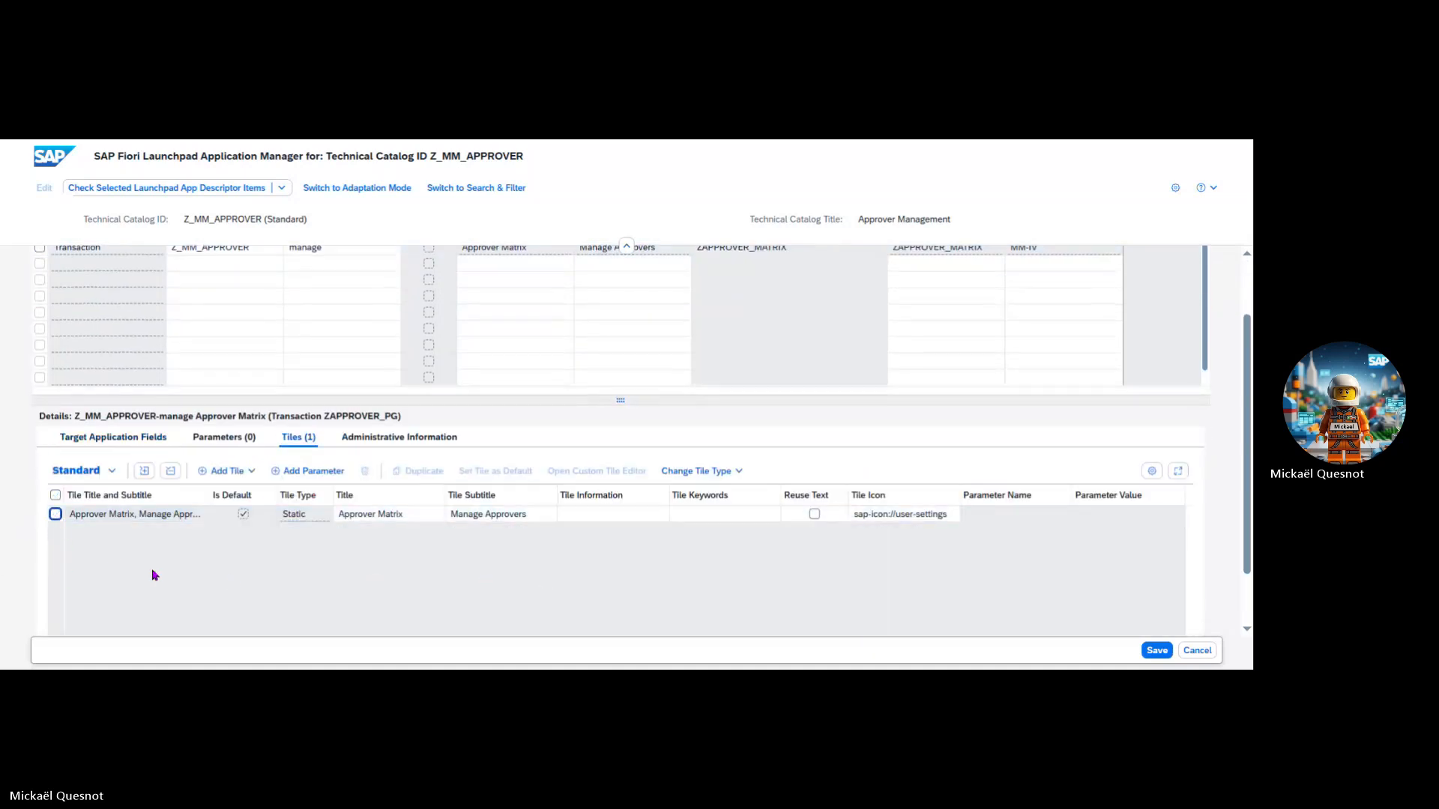
{"action": "left_click", "coordinate": [593, 527]}
{"action": "type", "text": "tr"}
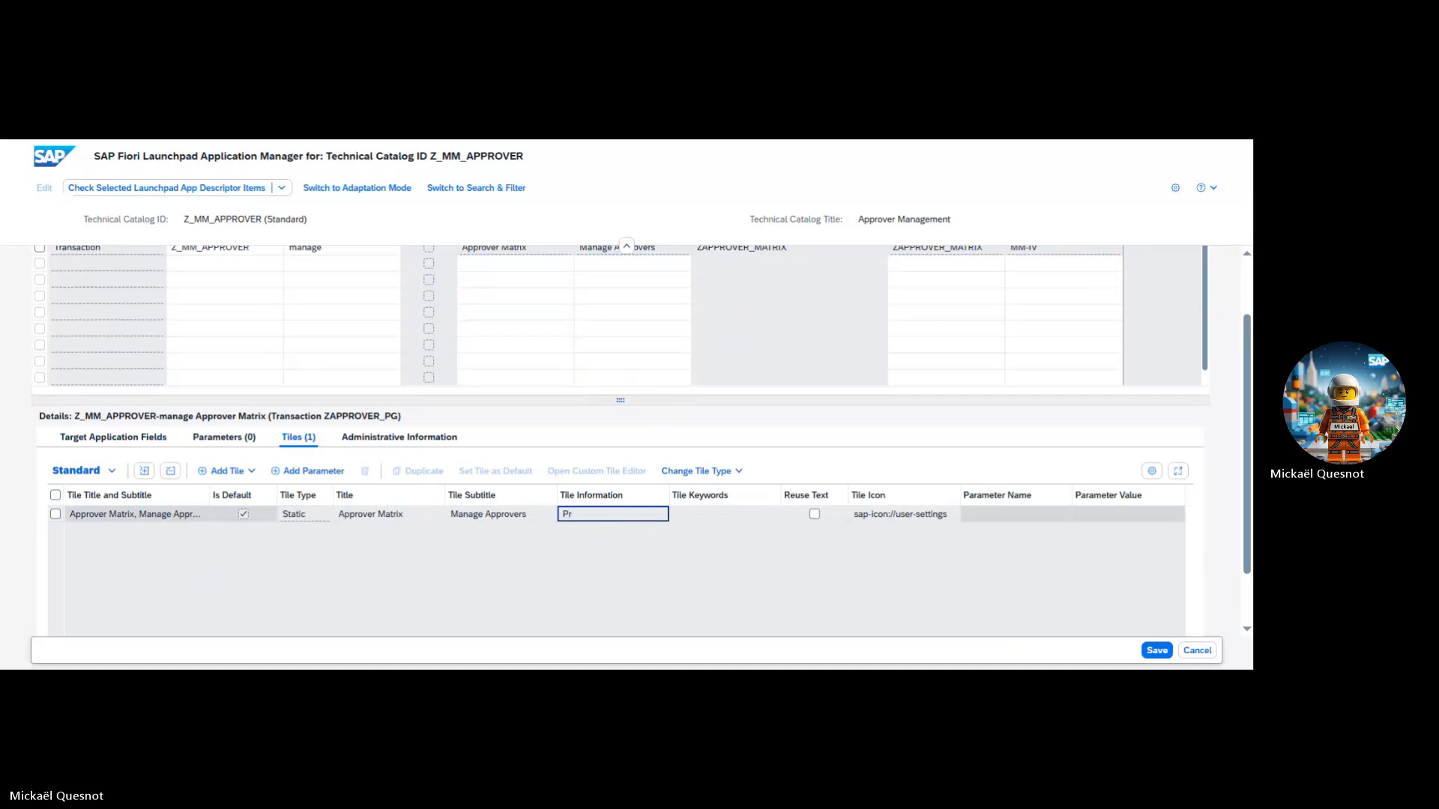
{"action": "type", "text": "cincing variance"}
{"action": "left_click", "coordinate": [1157, 650]}
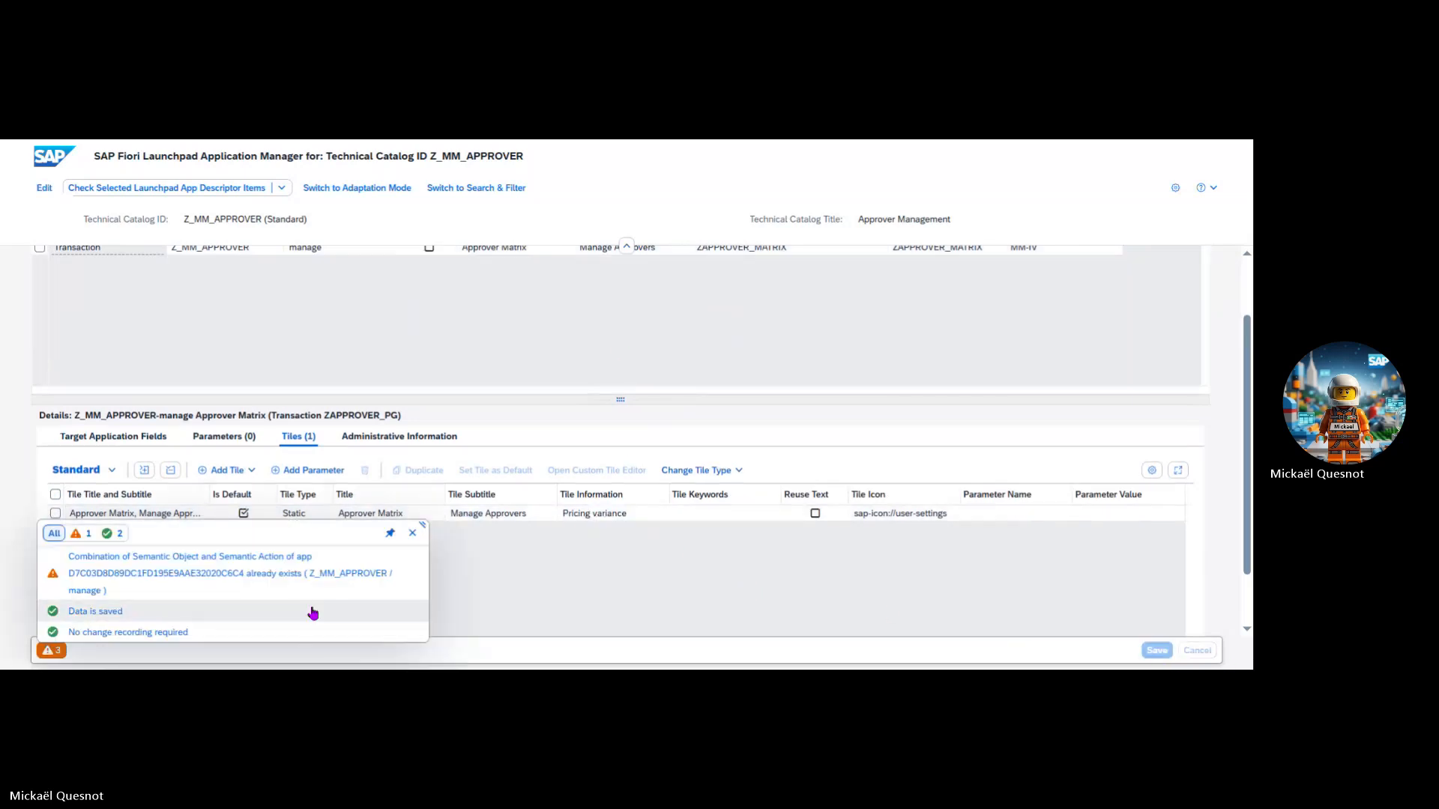
{"action": "left_click", "coordinate": [412, 533]}
{"action": "scroll", "coordinate": [359, 452], "scroll_direction": "up", "scroll_amount": 2}
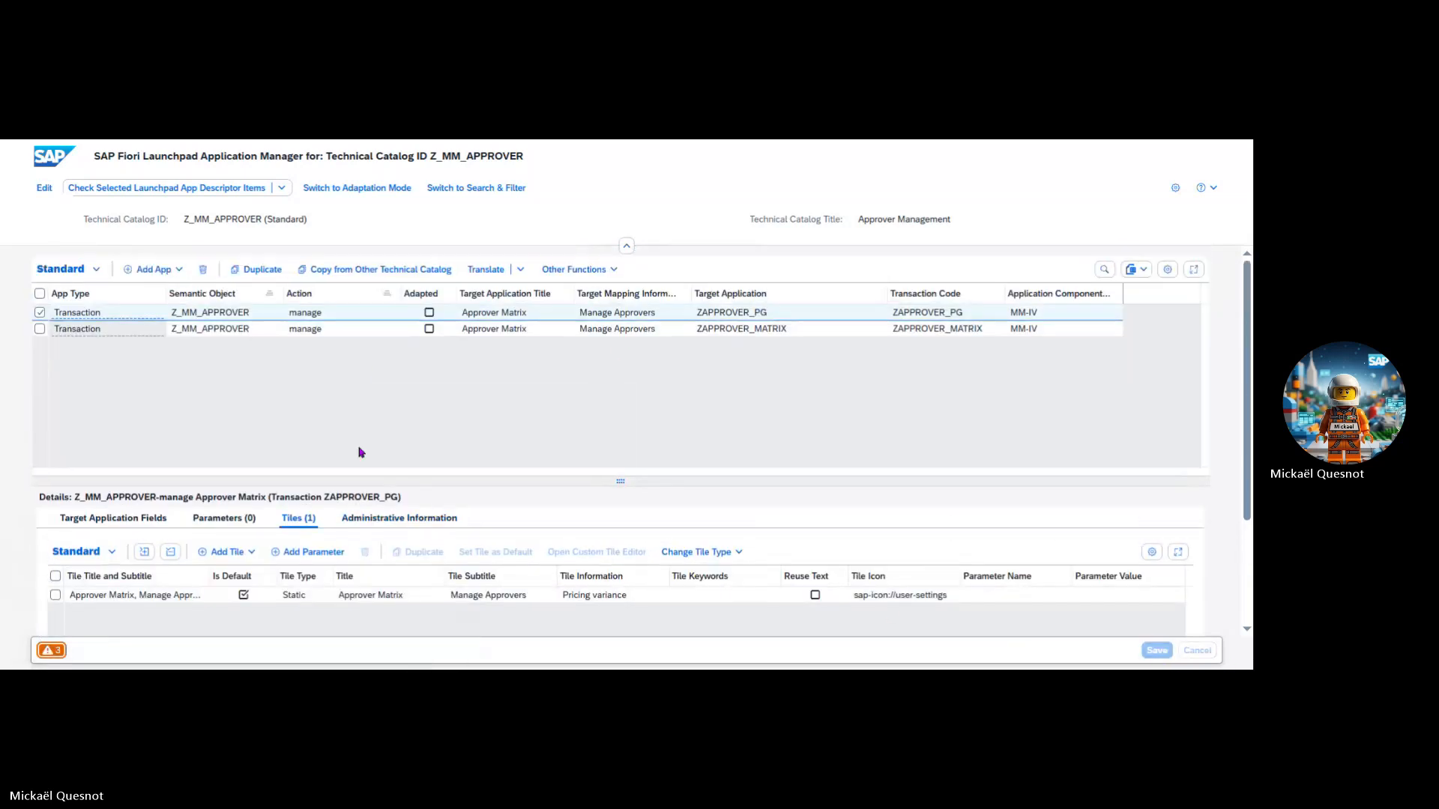
Step: Select the ZAPPROVER_MATRIX app, put the catalog into edit mode and open its tile's information for editing
{"action": "left_click", "coordinate": [40, 312]}
{"action": "left_click", "coordinate": [40, 329]}
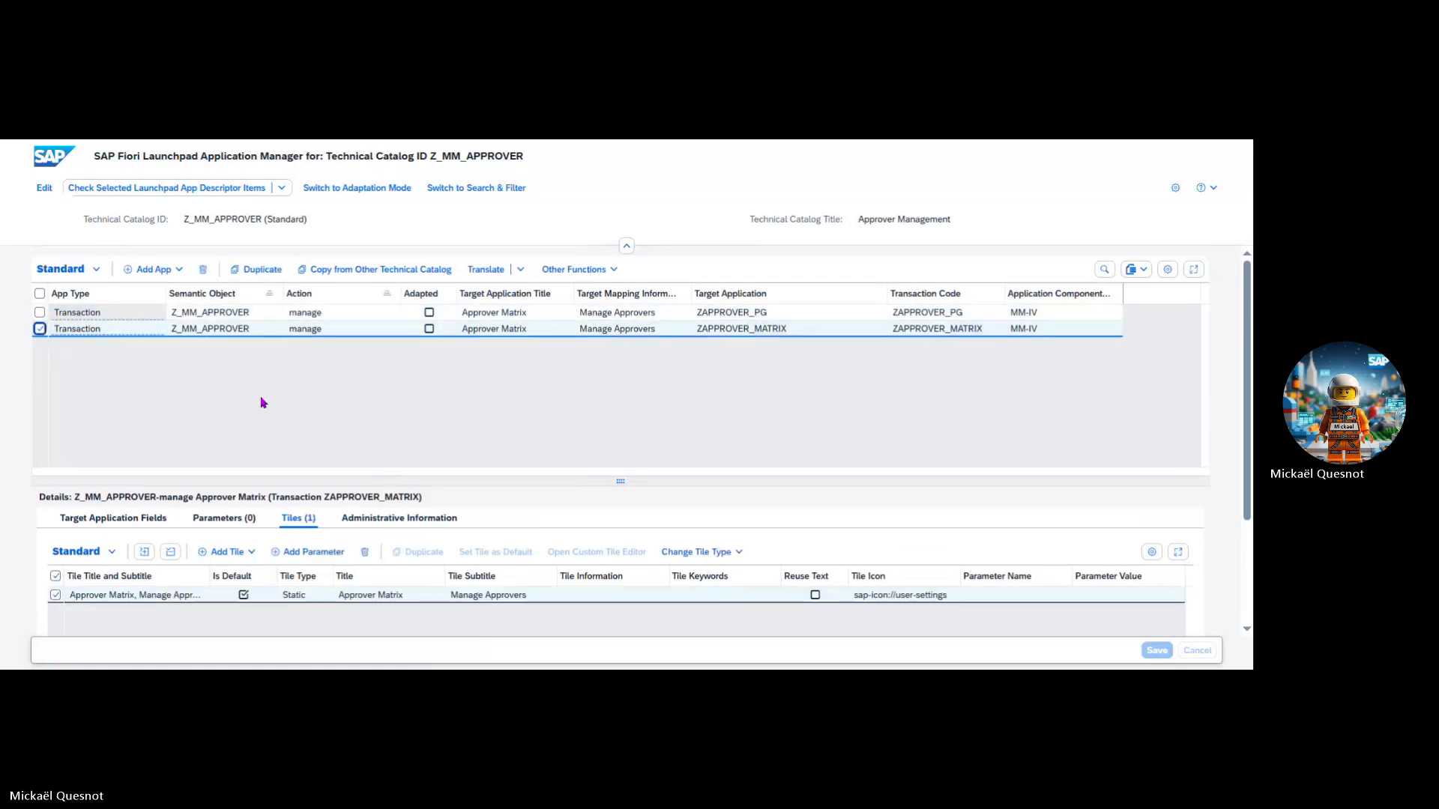
{"action": "left_click", "coordinate": [591, 597]}
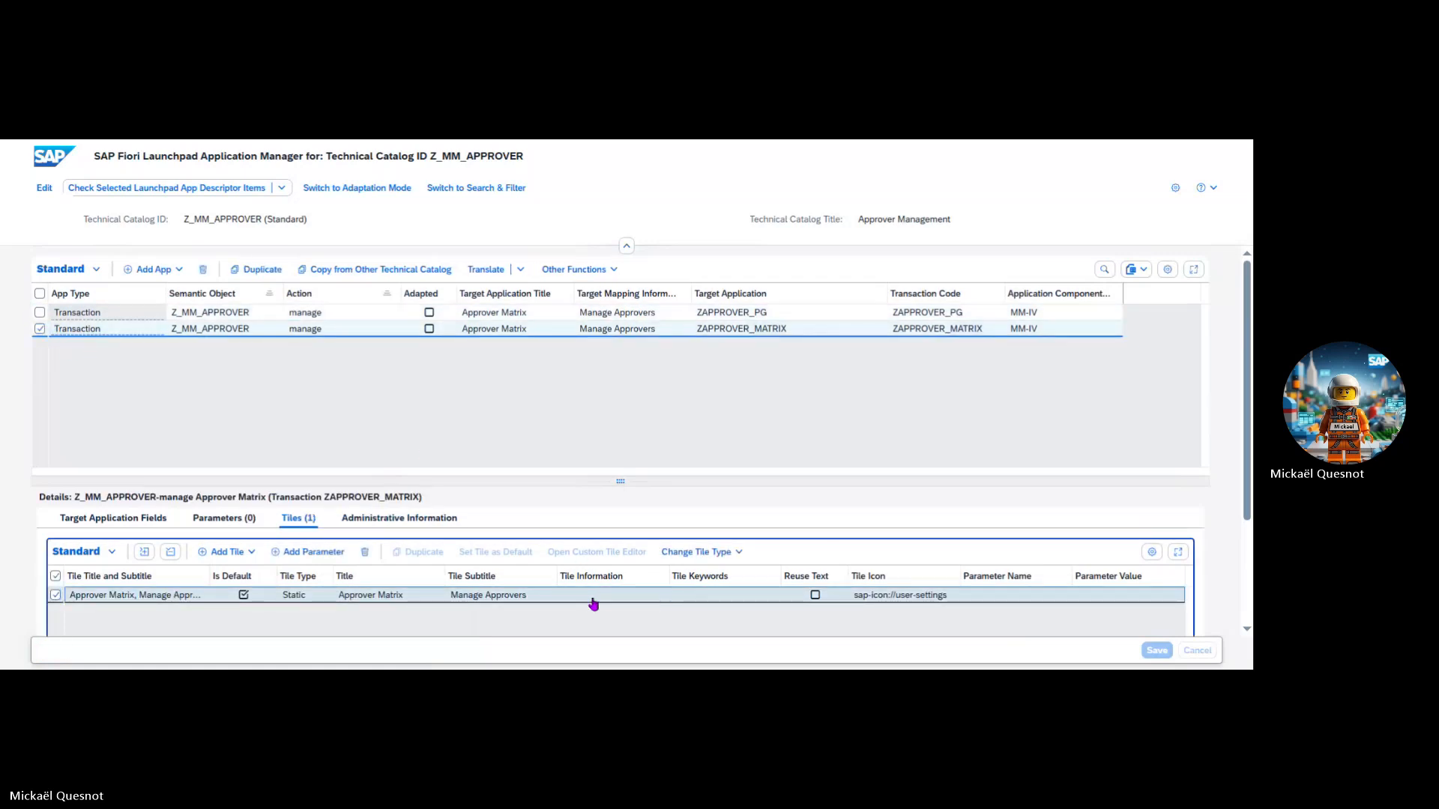
{"action": "left_click", "coordinate": [44, 188]}
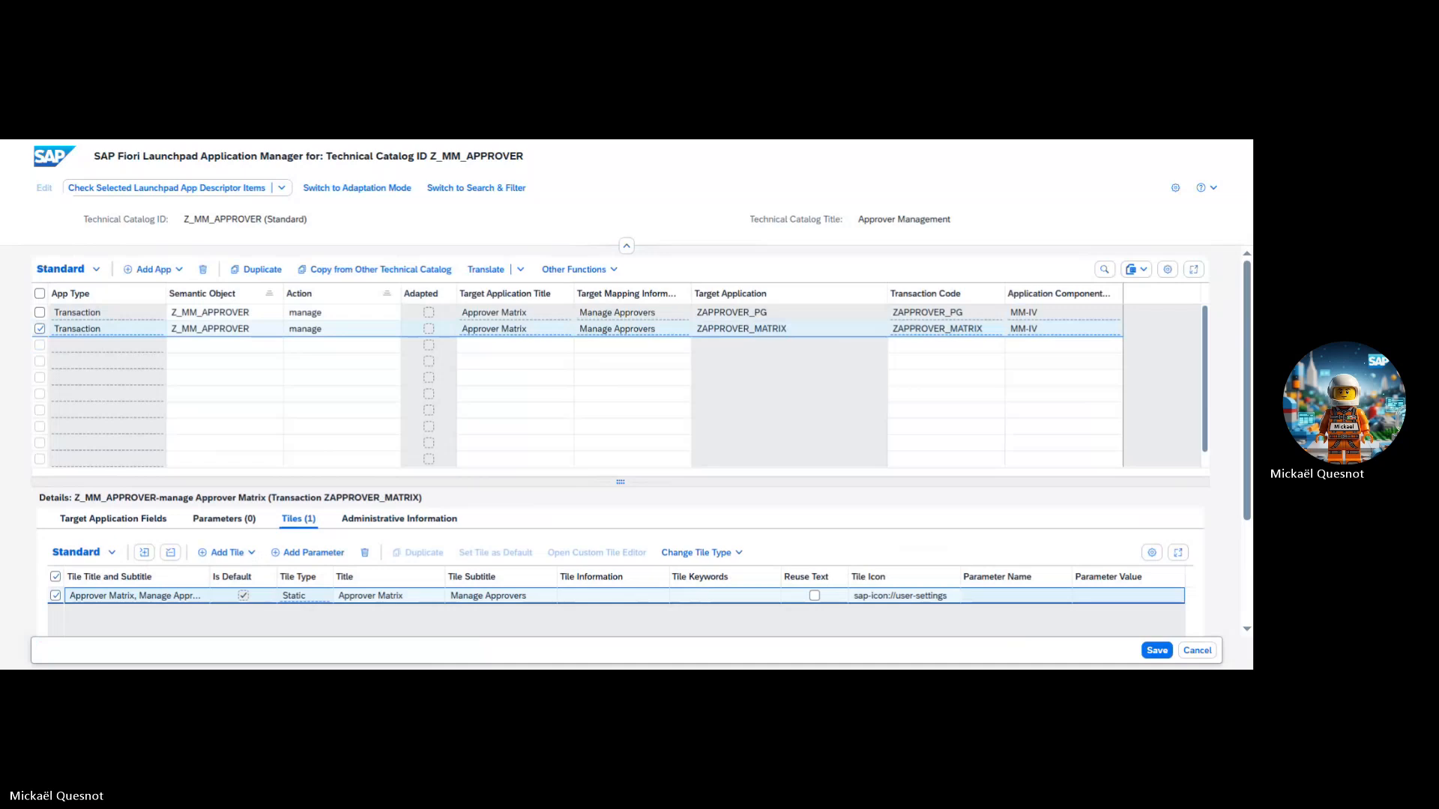
{"action": "left_click", "coordinate": [56, 596]}
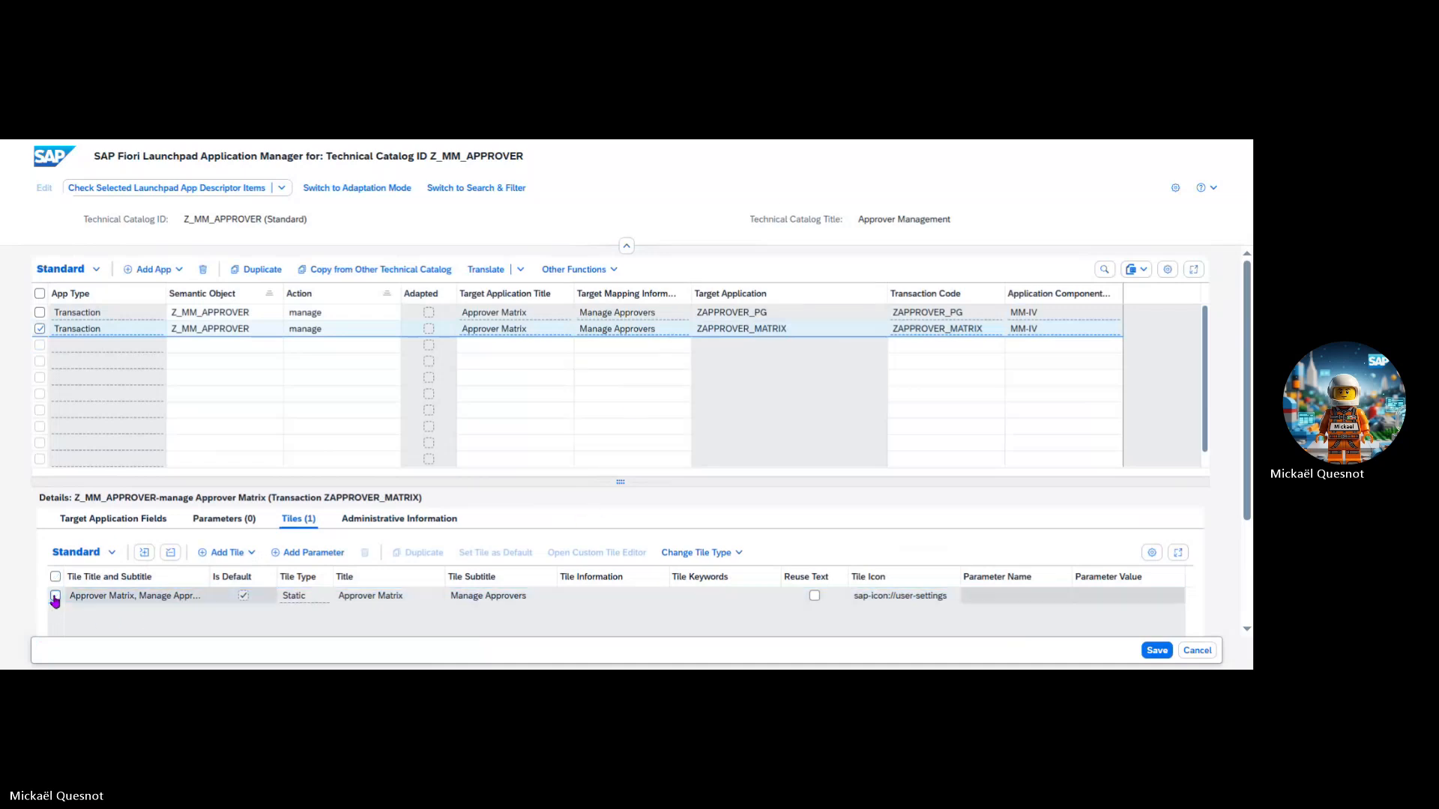
{"action": "left_click", "coordinate": [585, 597]}
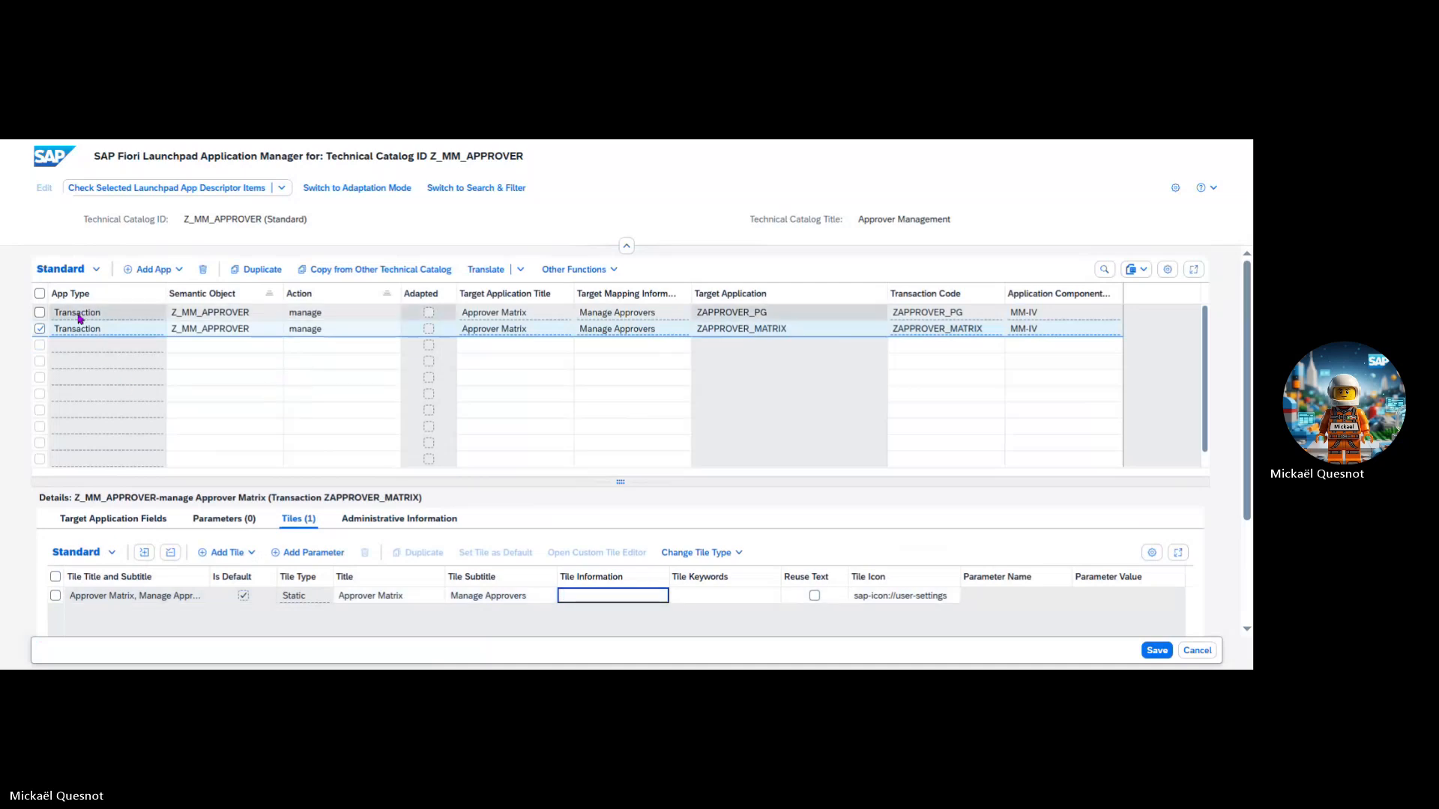
Step: Change the ZAPPROVER_PG app's tile information to "Qty variance" and save the catalog
{"action": "left_click", "coordinate": [39, 329]}
{"action": "left_click", "coordinate": [40, 329]}
{"action": "left_click", "coordinate": [40, 312]}
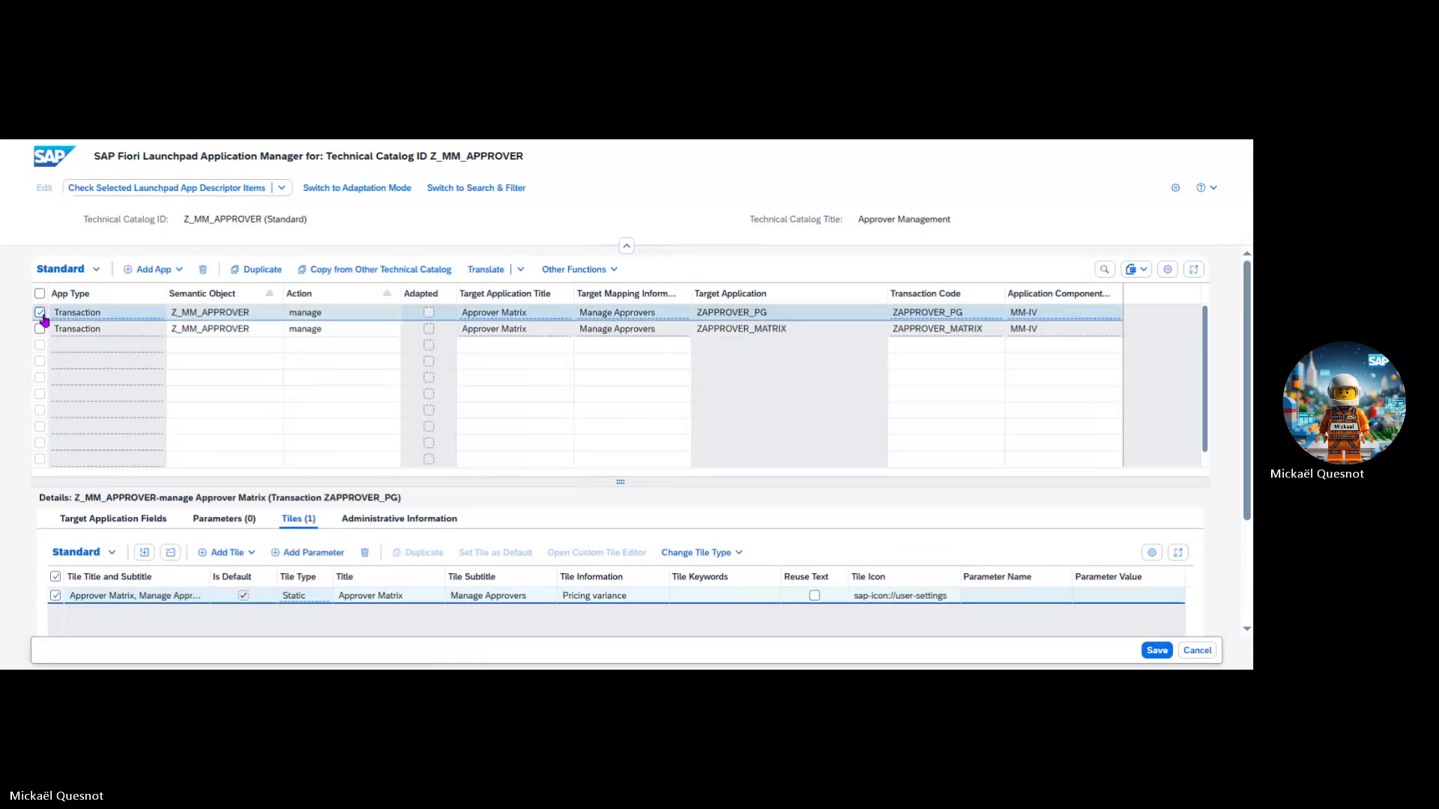
{"action": "left_click", "coordinate": [609, 604]}
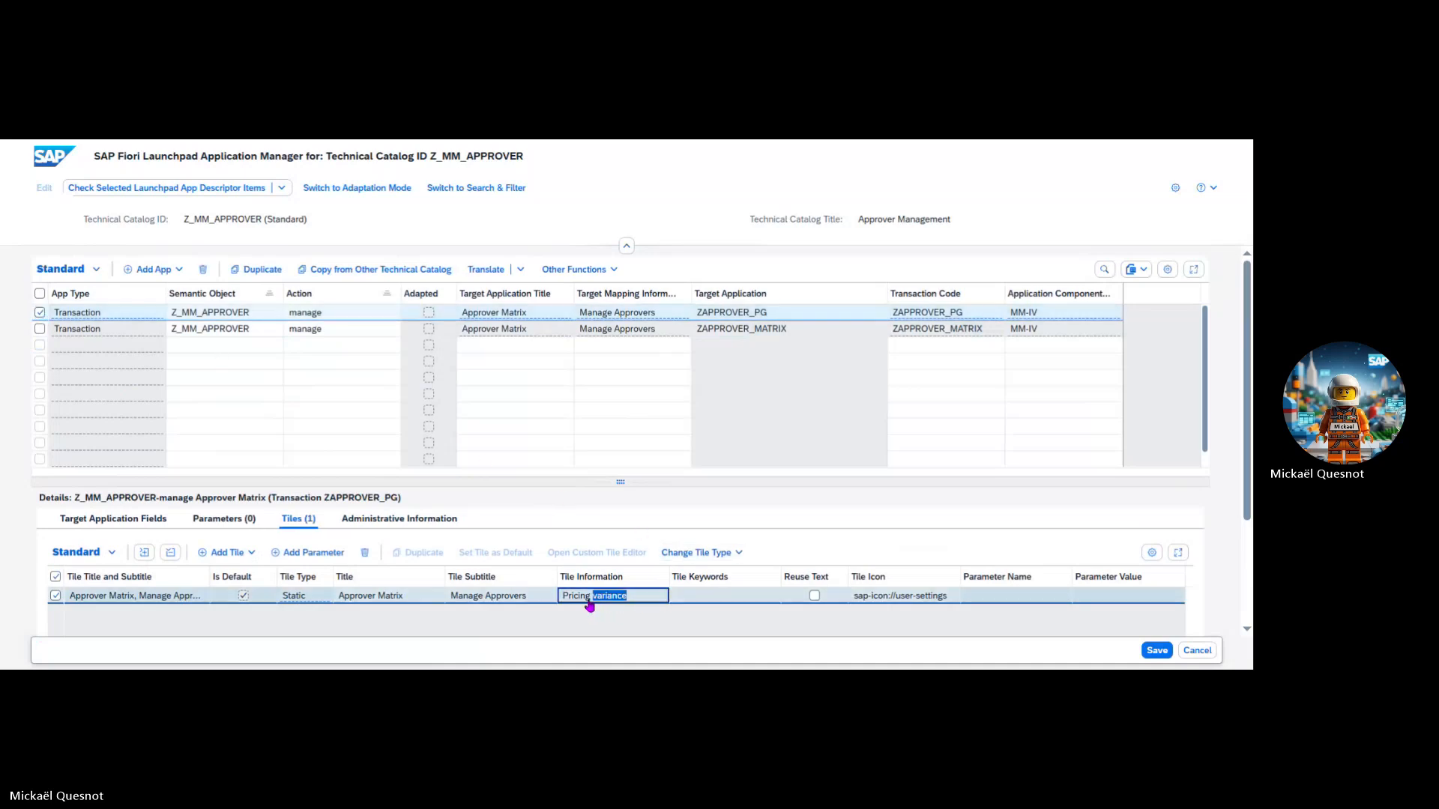
{"action": "left_click", "coordinate": [590, 604]}
{"action": "key", "text": "BackSpace"}
{"action": "key", "text": "BackSpace"}
{"action": "key", "text": "BackSpace"}
{"action": "key", "text": "BackSpace"}
{"action": "key", "text": "BackSpace"}
{"action": "key", "text": "BackSpace"}
{"action": "key", "text": "BackSpace"}
{"action": "type", "text": "Qty"}
{"action": "left_click", "coordinate": [1157, 650]}
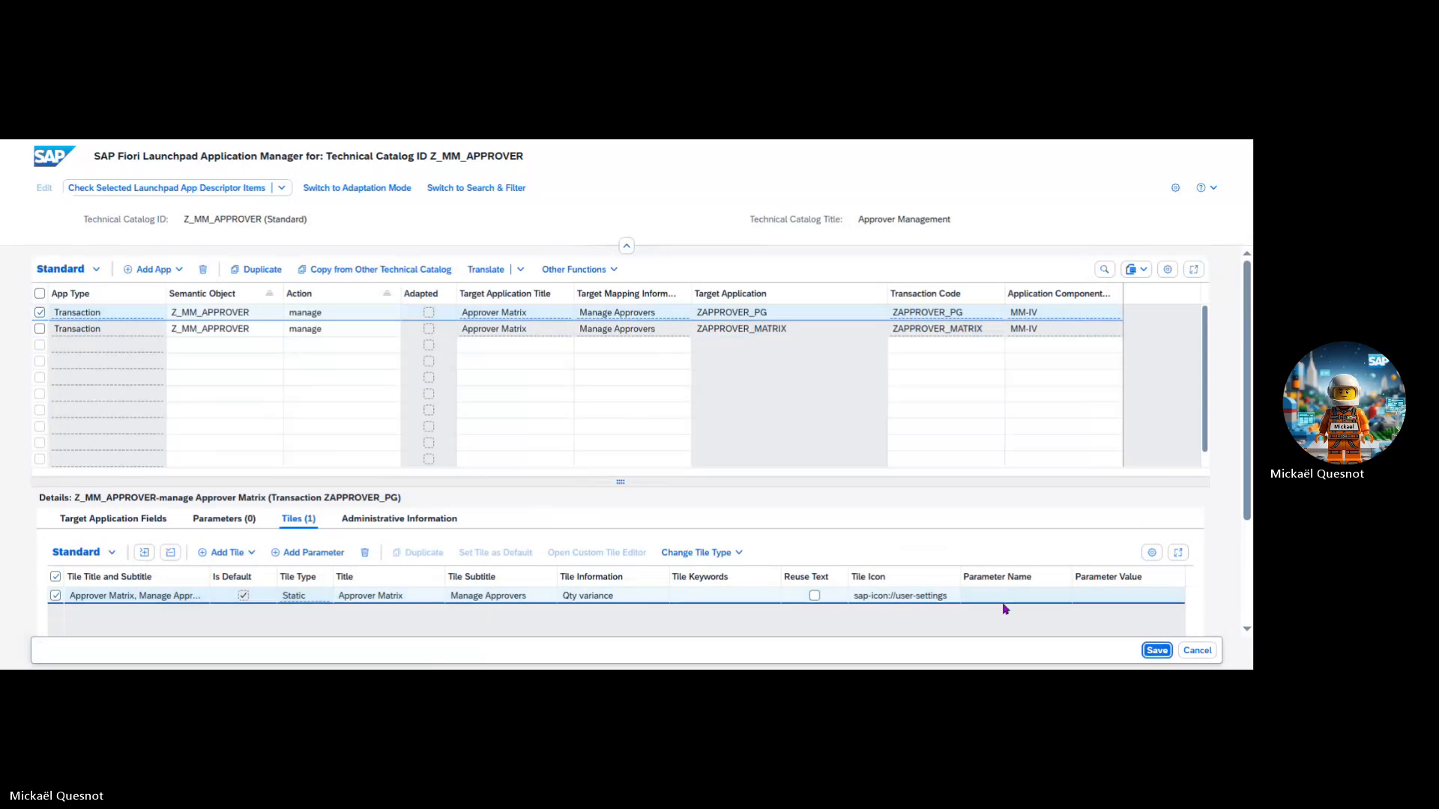
Step: Set the Tile Information of the ZAPPROVER_MATRIX app's tile to "Pricing variance" and save the catalog
{"action": "left_click", "coordinate": [412, 533]}
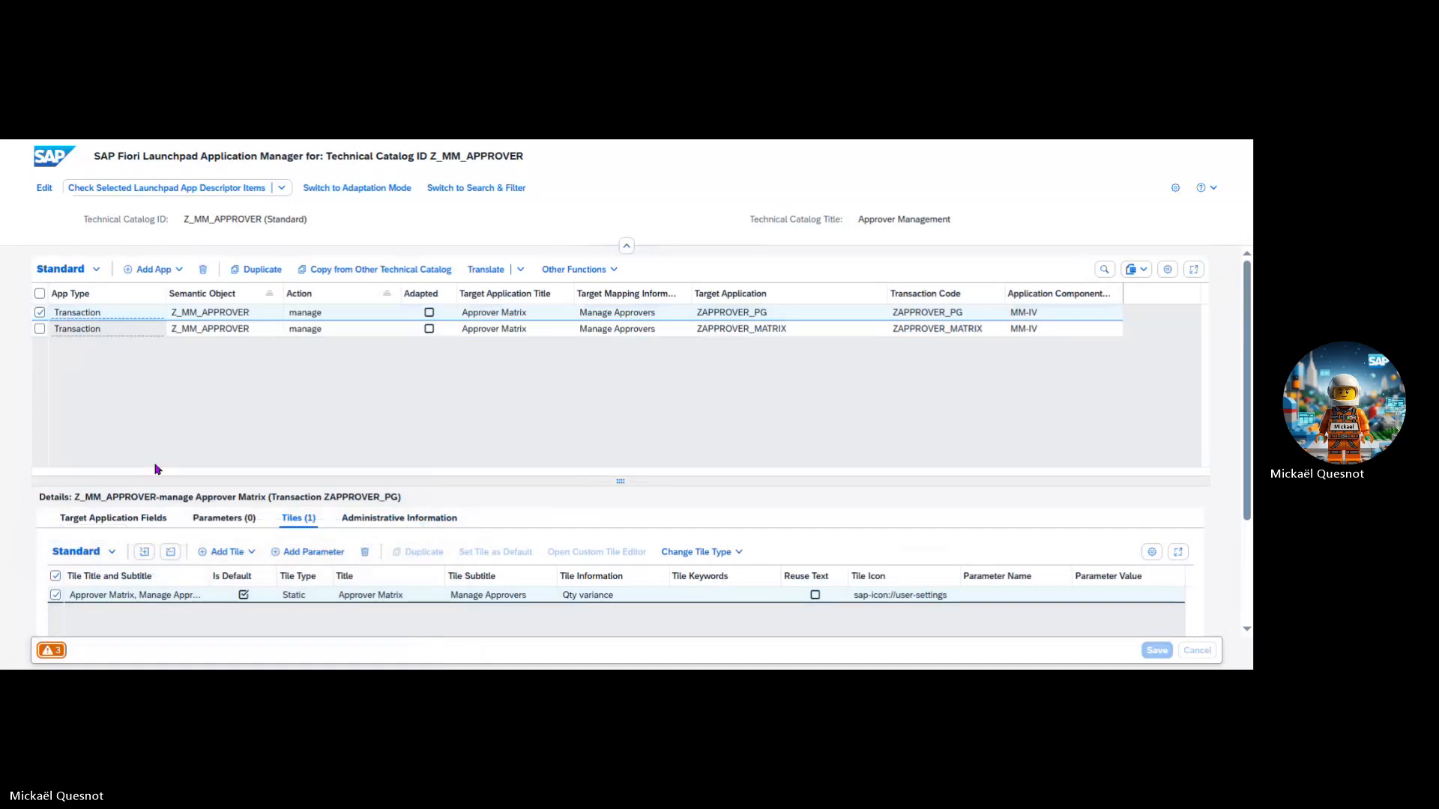
{"action": "left_click", "coordinate": [39, 312]}
{"action": "left_click", "coordinate": [40, 328]}
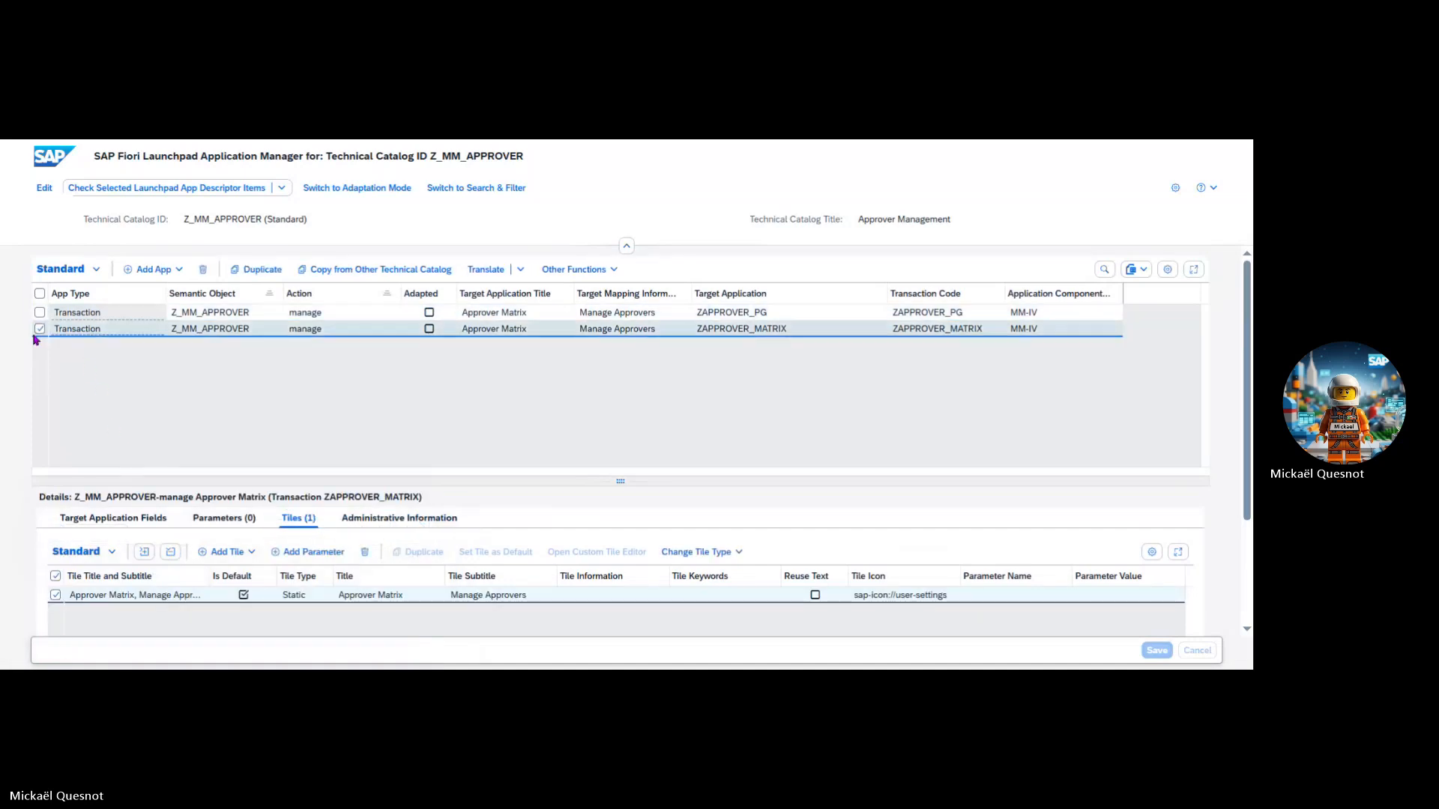
{"action": "left_click", "coordinate": [581, 598]}
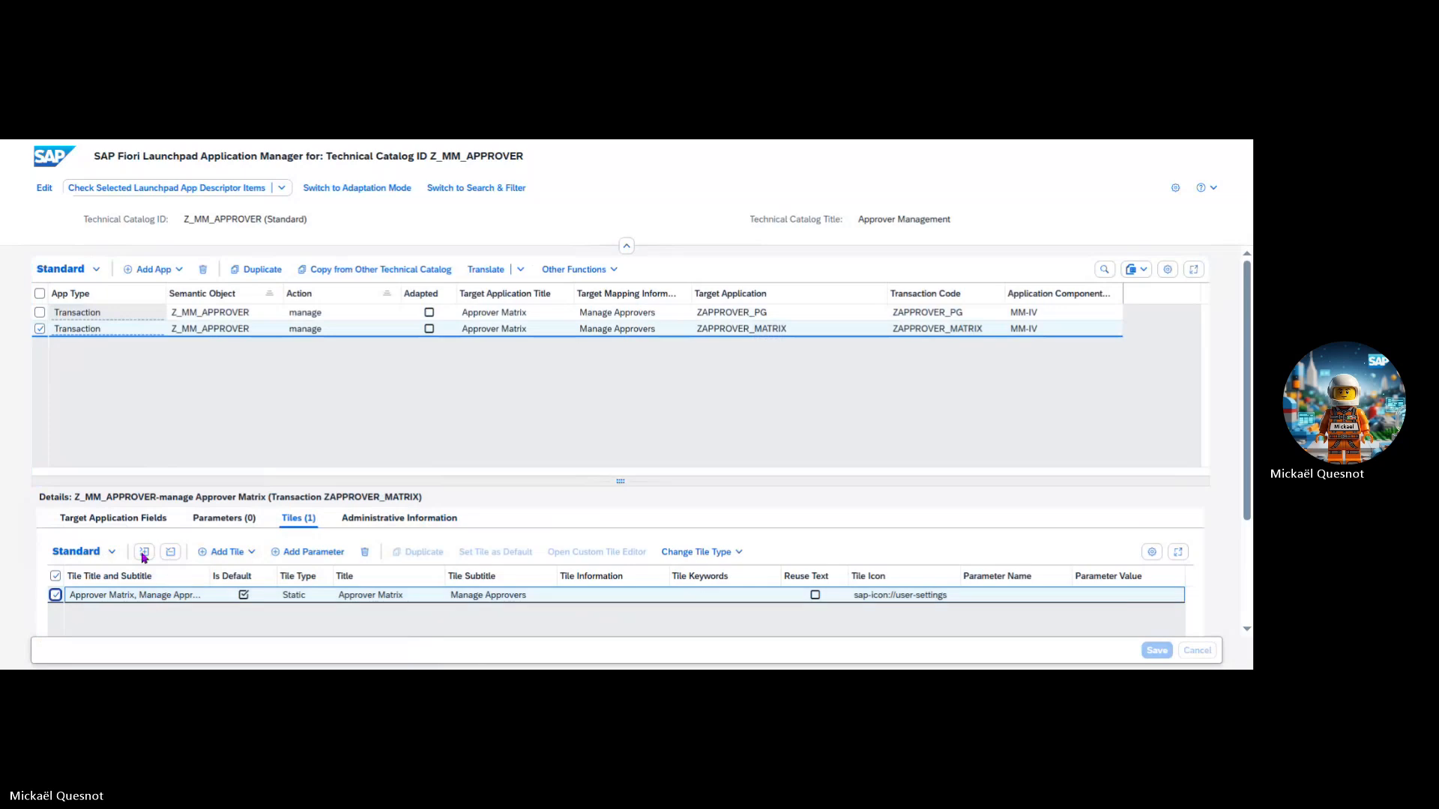
{"action": "left_click", "coordinate": [56, 189]}
{"action": "left_click", "coordinate": [566, 594]}
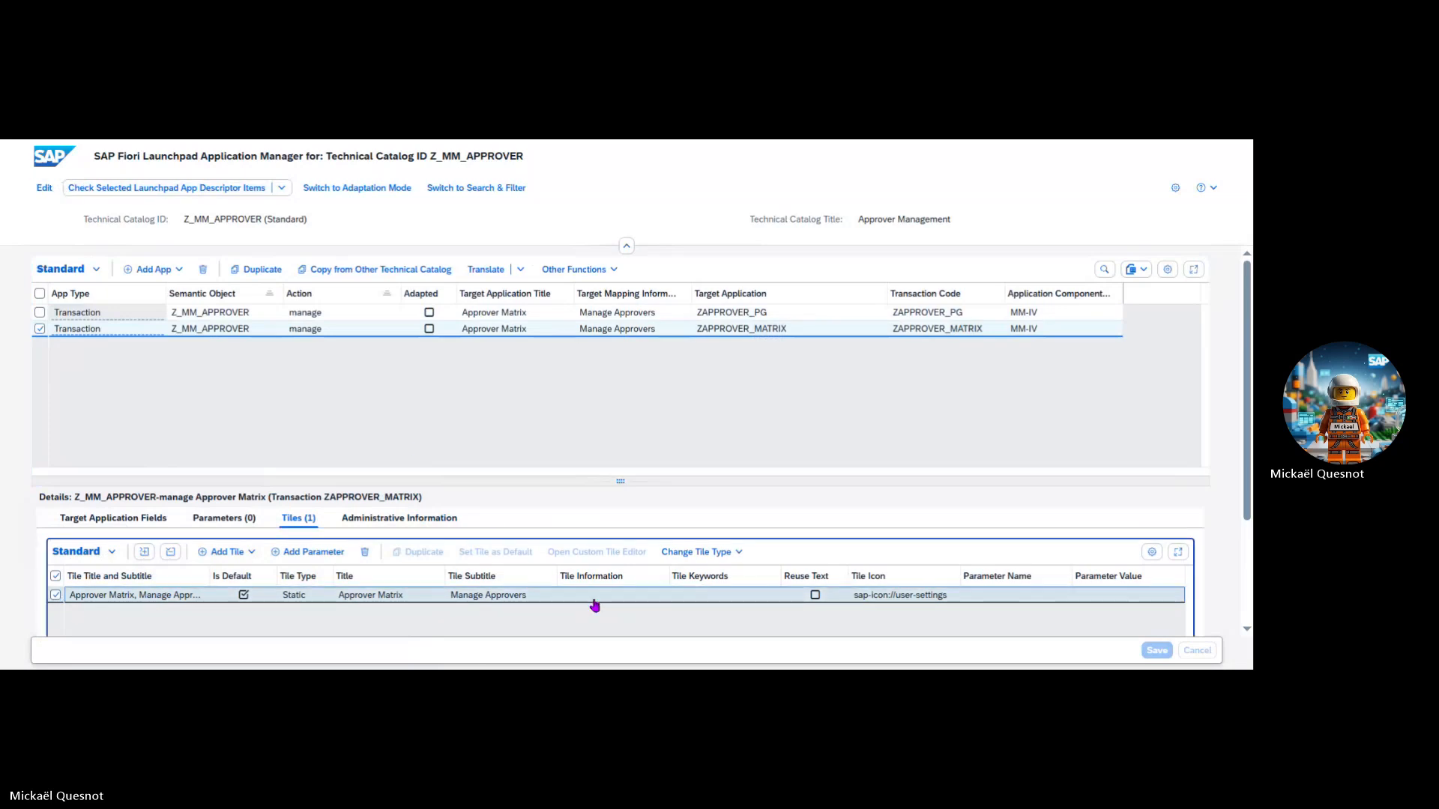
{"action": "left_click", "coordinate": [37, 194]}
{"action": "left_click", "coordinate": [43, 192]}
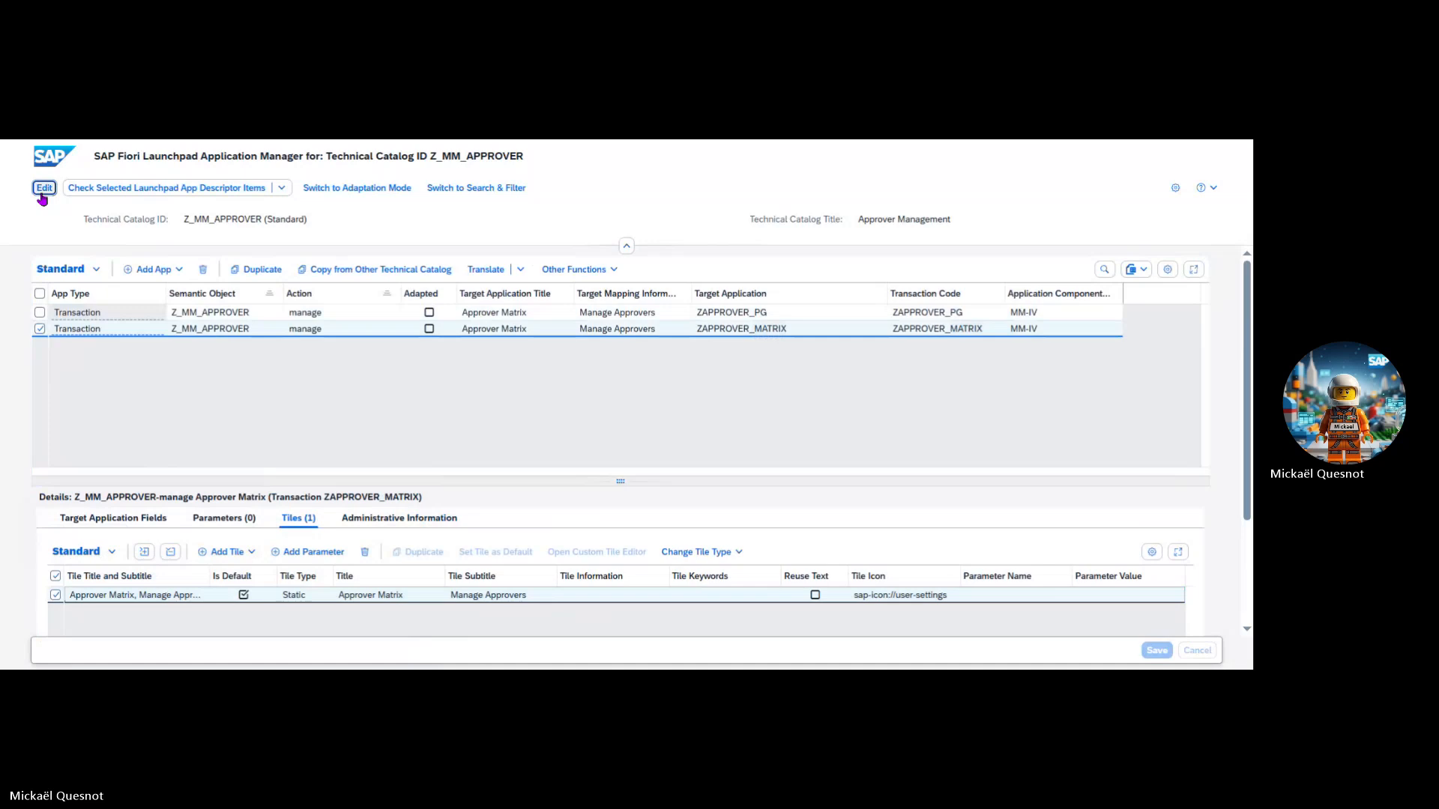
{"action": "left_click", "coordinate": [614, 604]}
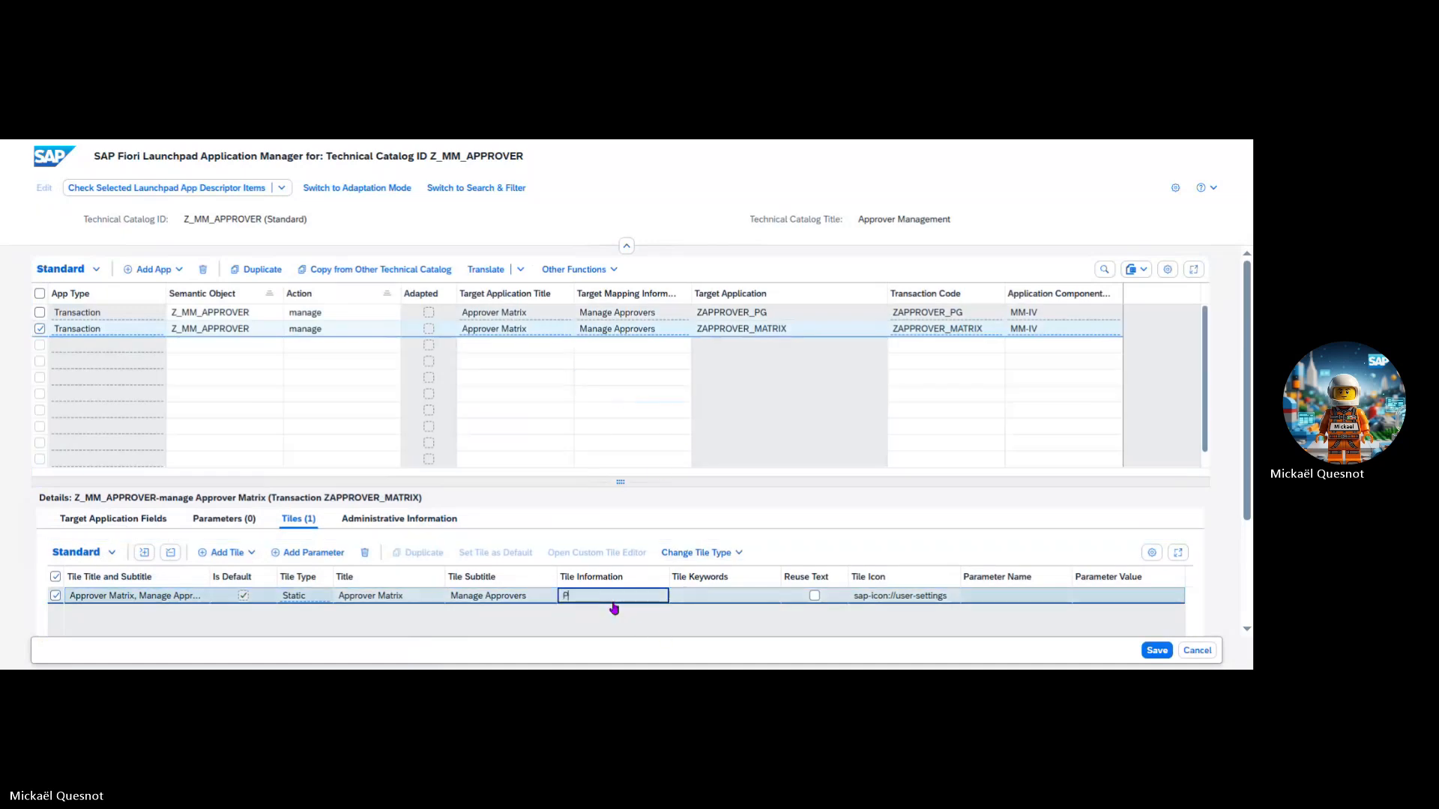
{"action": "type", "text": "Pr"}
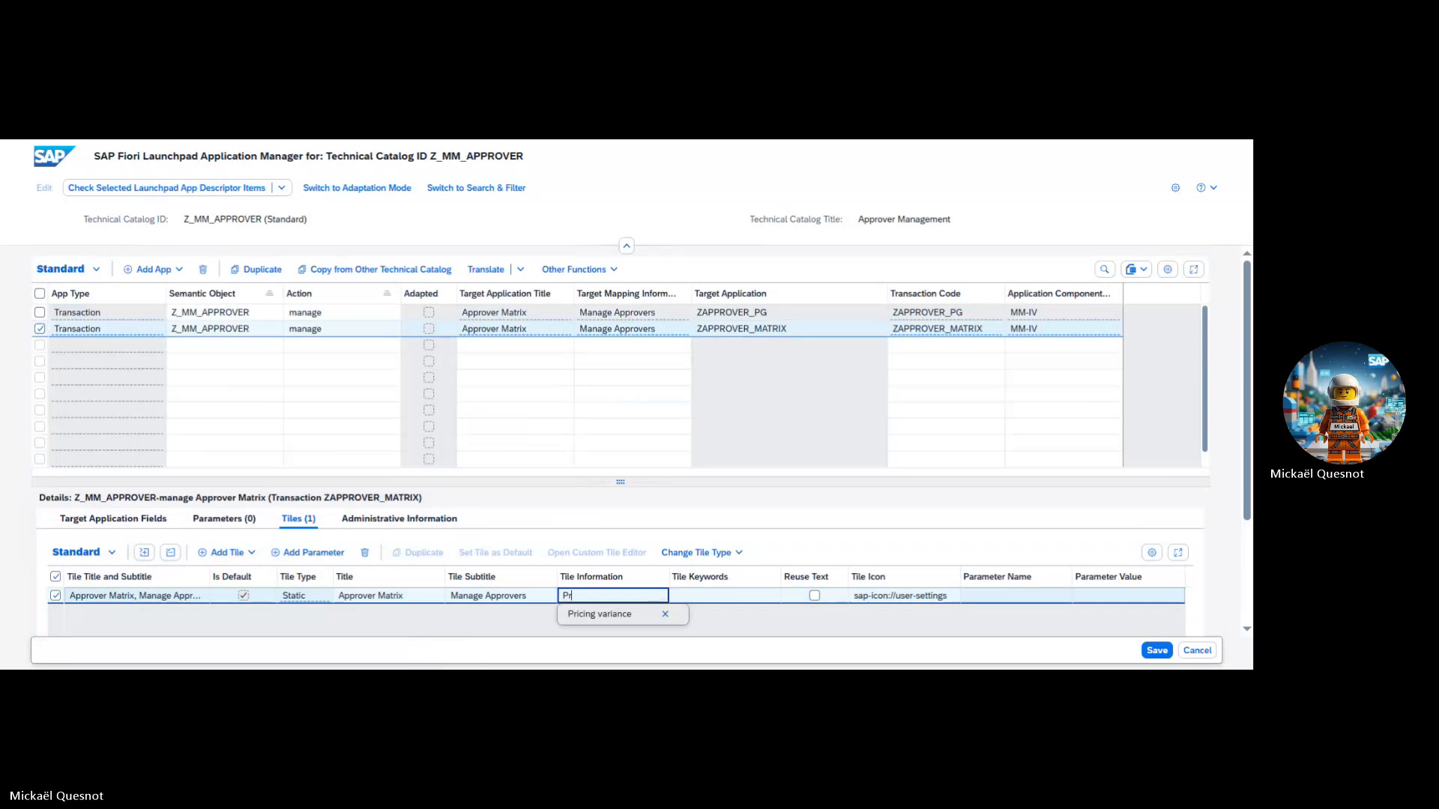
{"action": "left_click", "coordinate": [589, 619]}
{"action": "left_click", "coordinate": [1157, 651]}
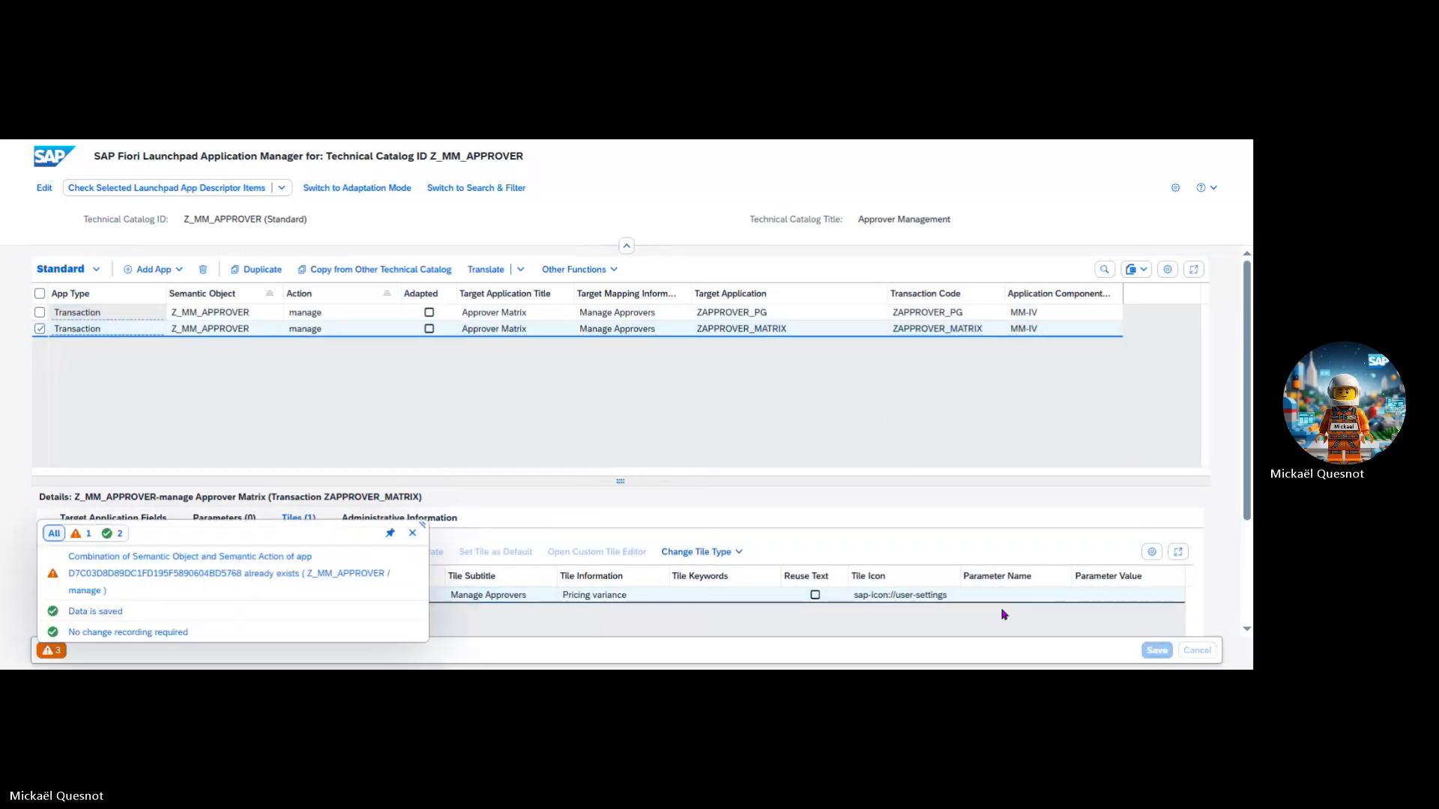
{"action": "left_click", "coordinate": [410, 534]}
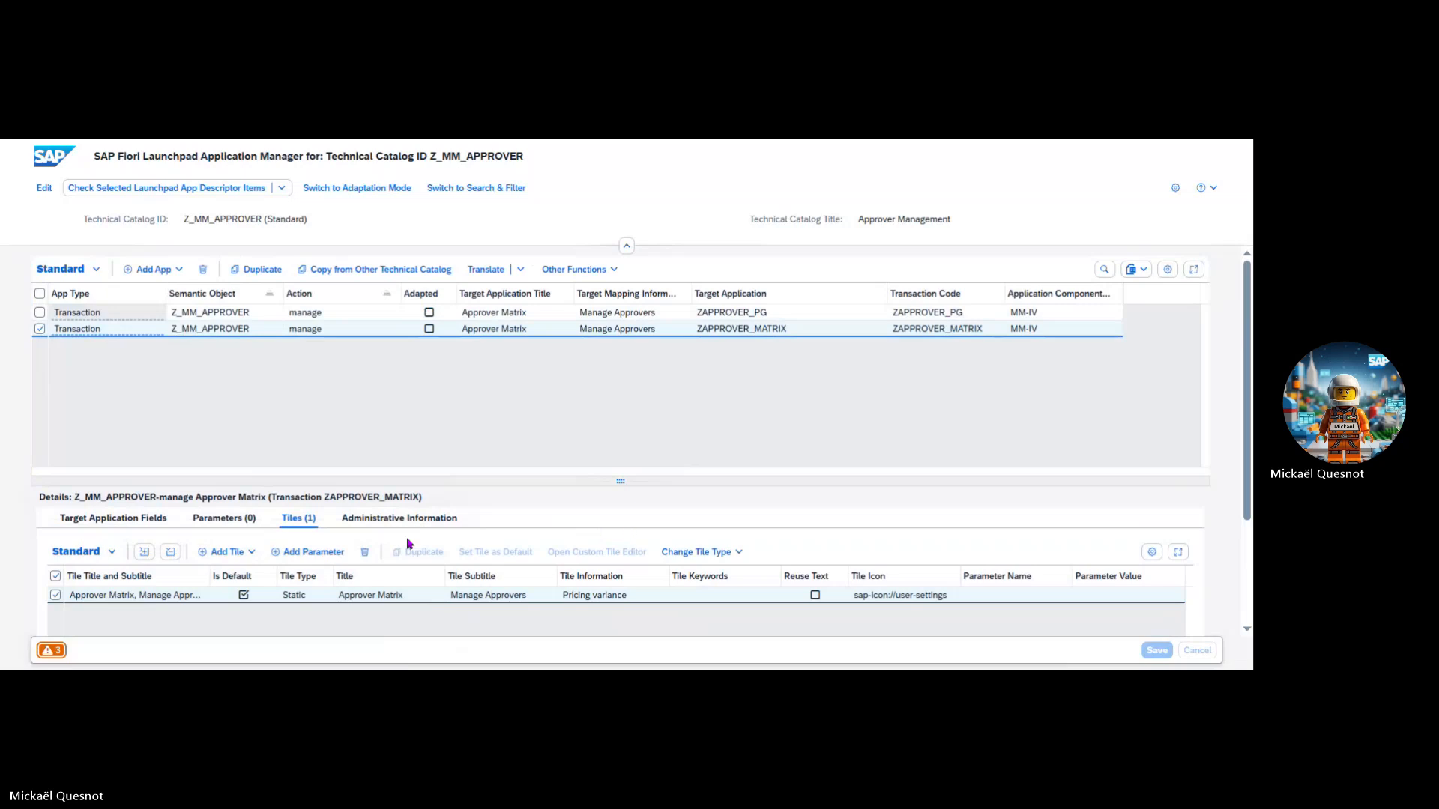
Step: Clear the Target Application Title in the target application fields of the ZAPPROVER_MATRIX app
{"action": "left_click", "coordinate": [113, 518]}
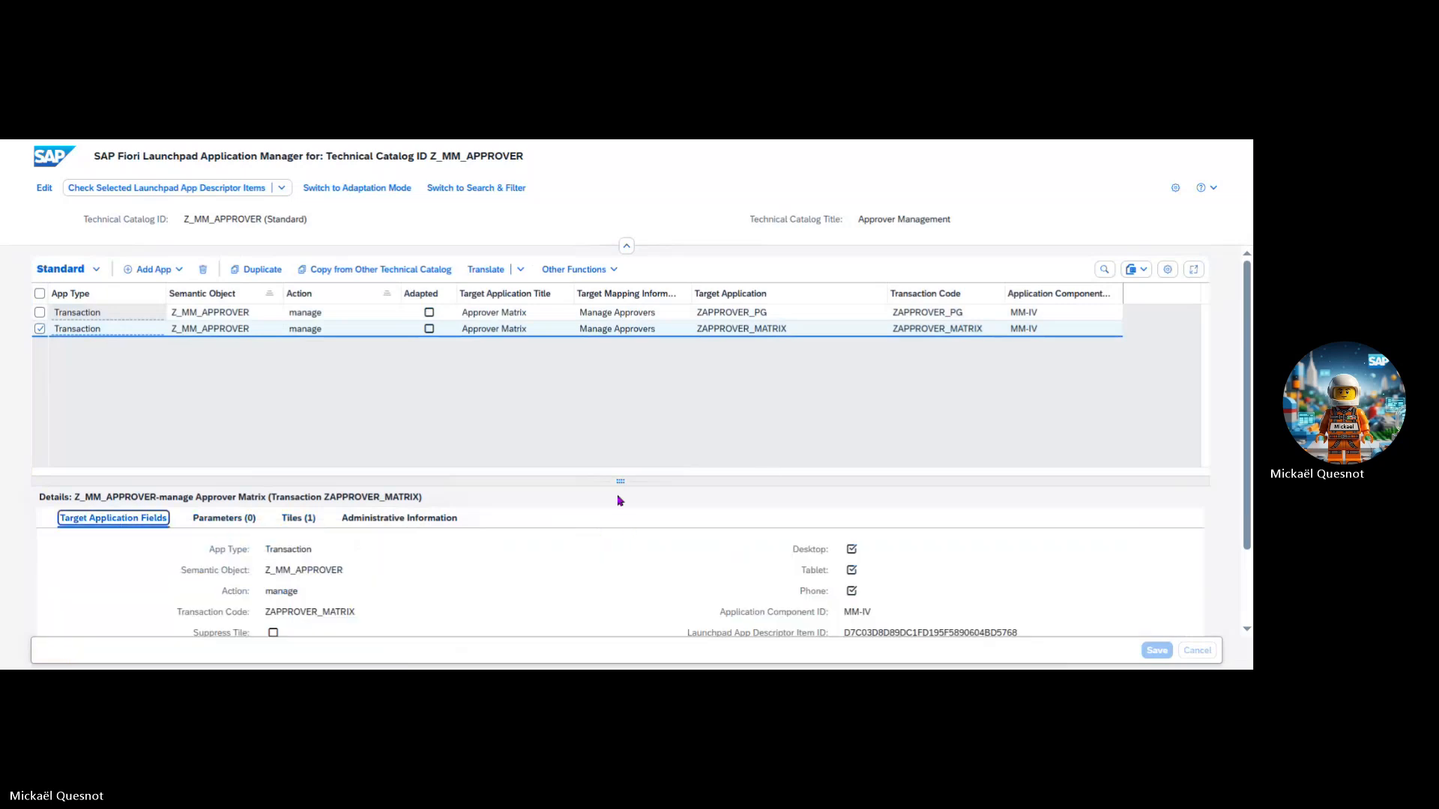
{"action": "left_click", "coordinate": [44, 187]}
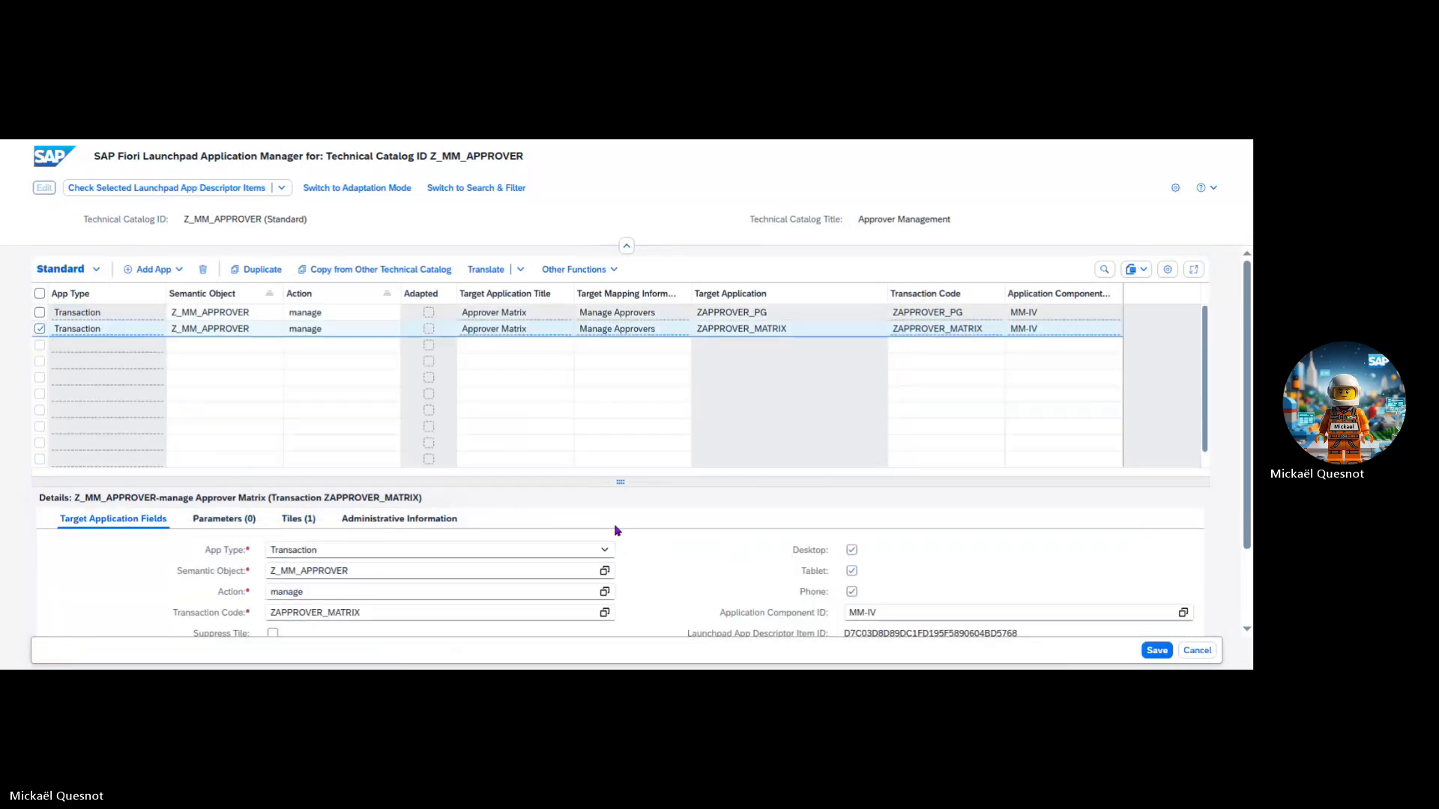
{"action": "scroll", "coordinate": [503, 581], "scroll_direction": "down", "scroll_amount": 1}
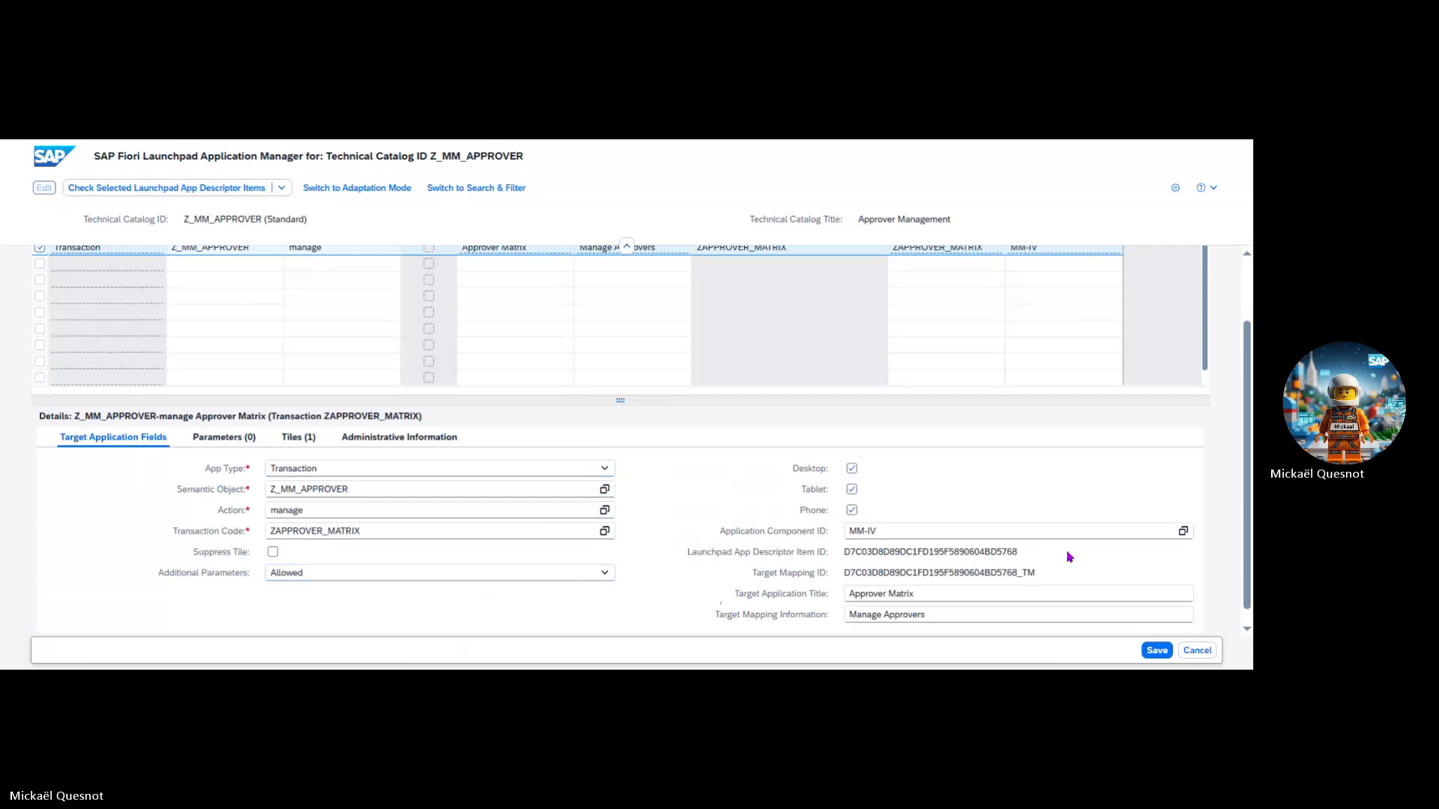
{"action": "scroll", "coordinate": [1056, 566], "scroll_direction": "down", "scroll_amount": 1}
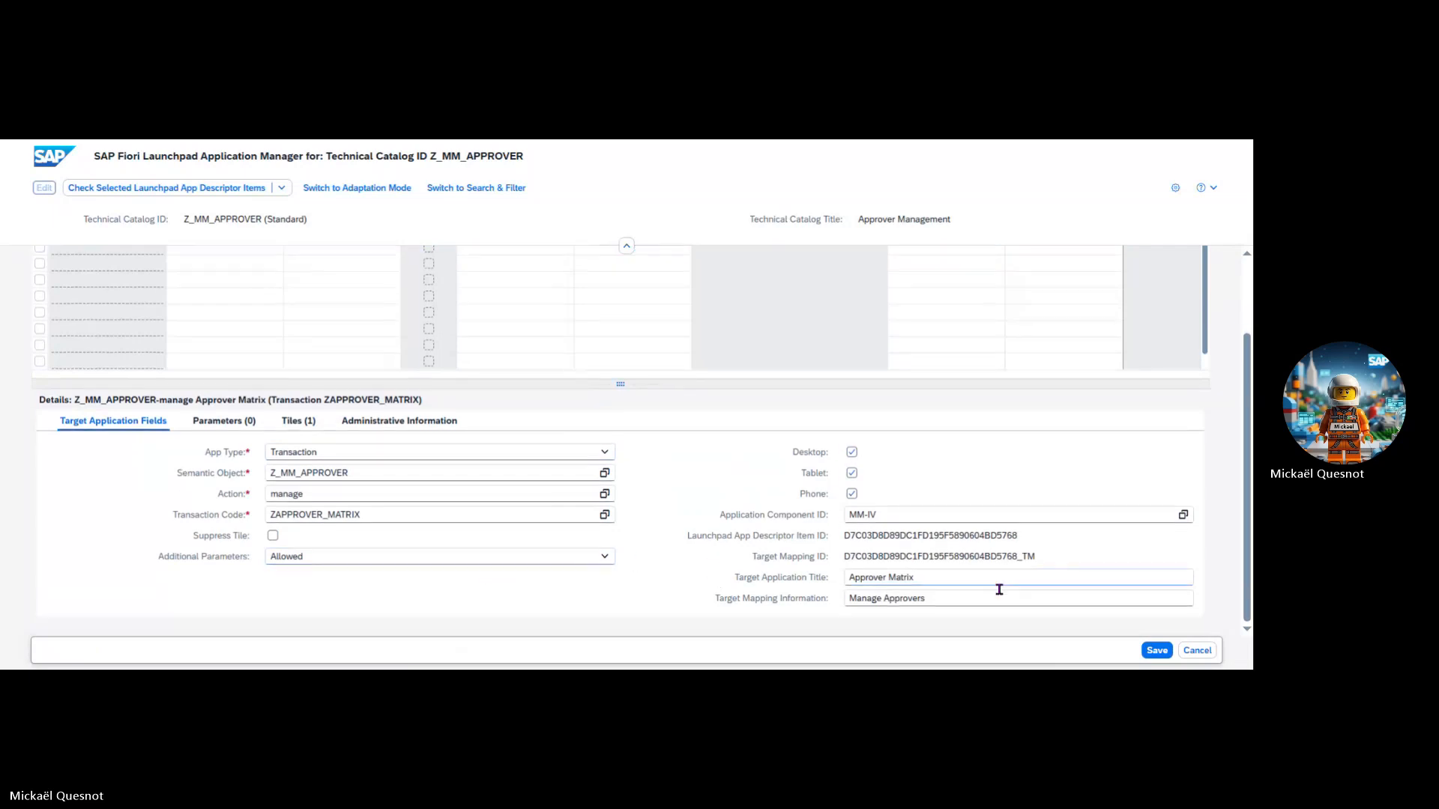
{"action": "left_click", "coordinate": [951, 597]}
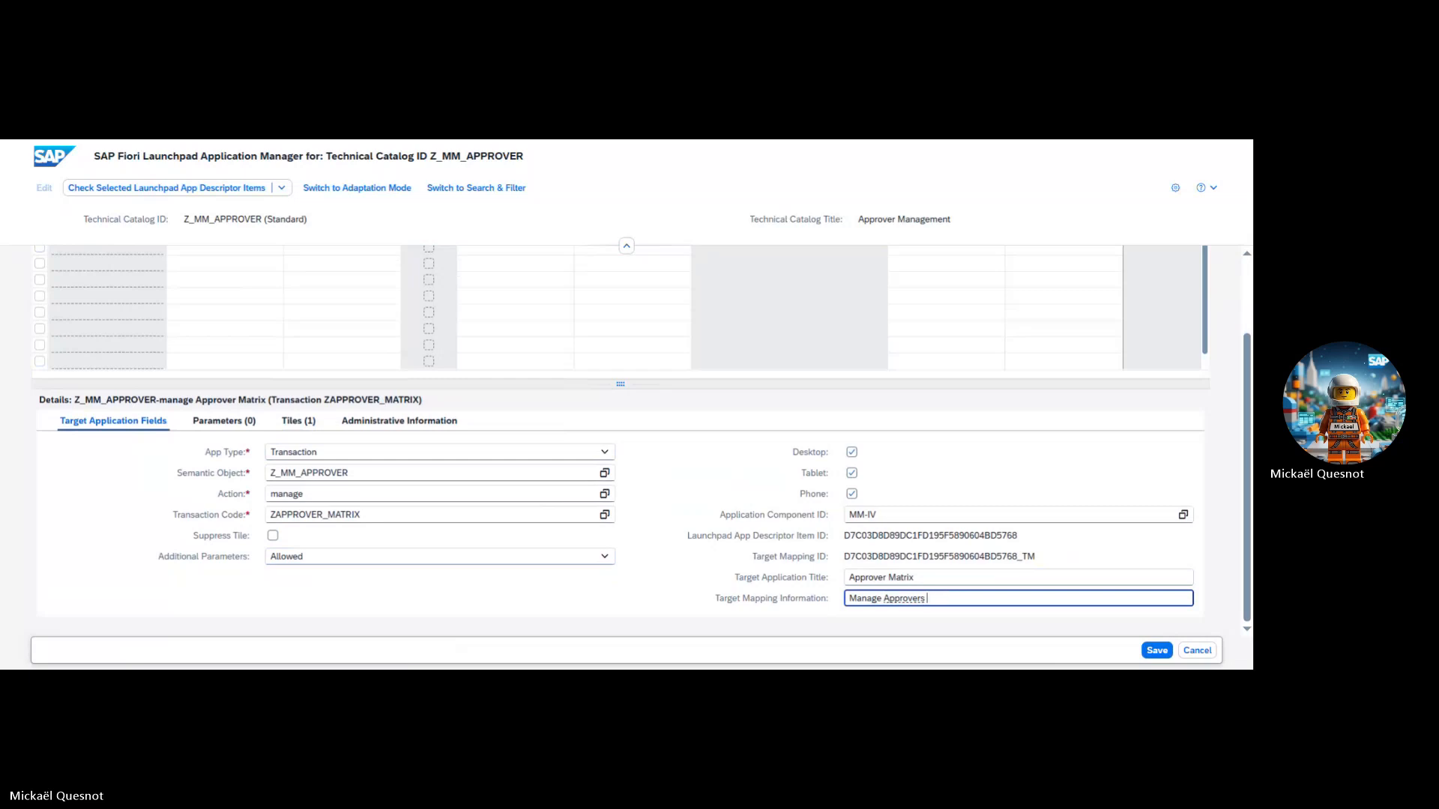
{"action": "key", "text": "Down"}
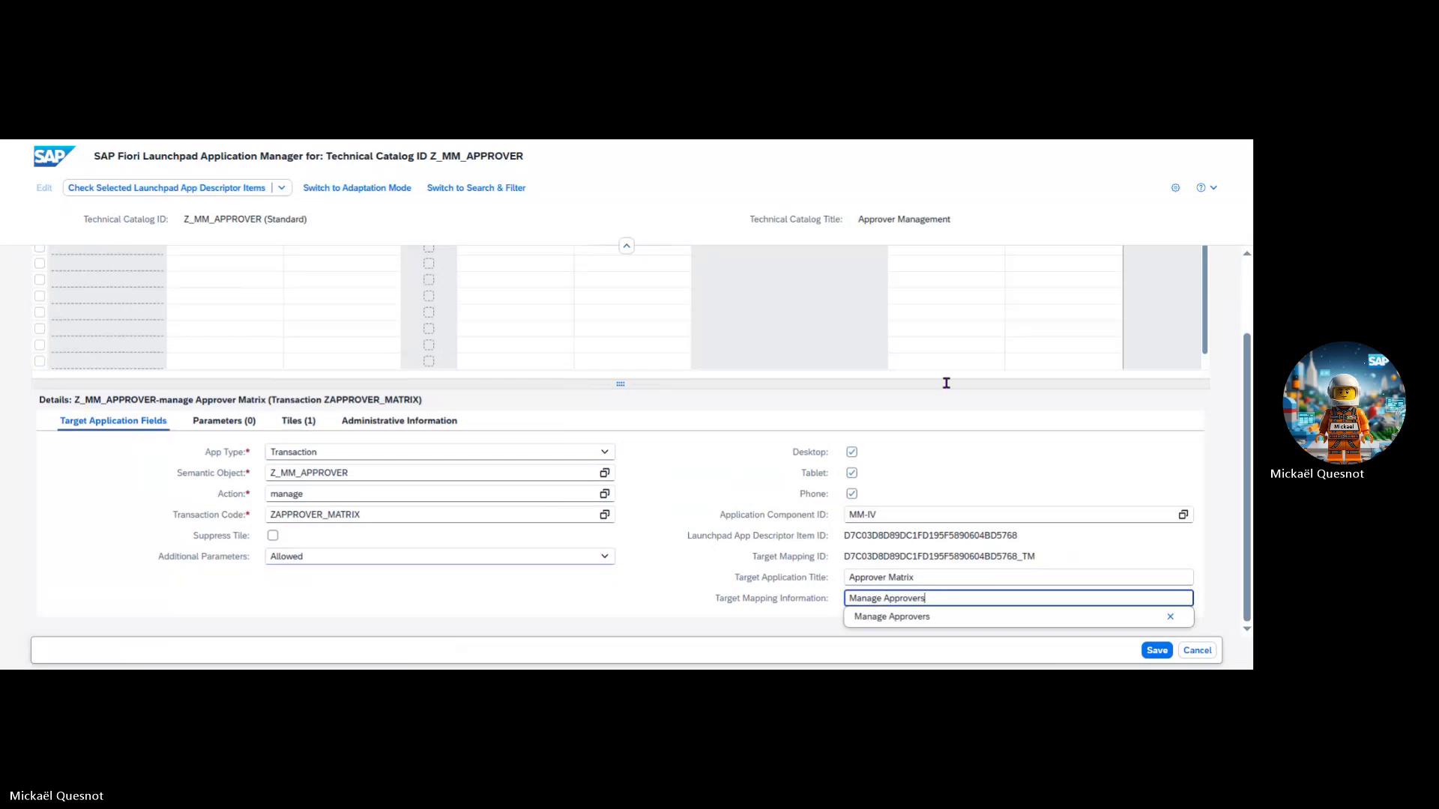
{"action": "key", "text": "Escape"}
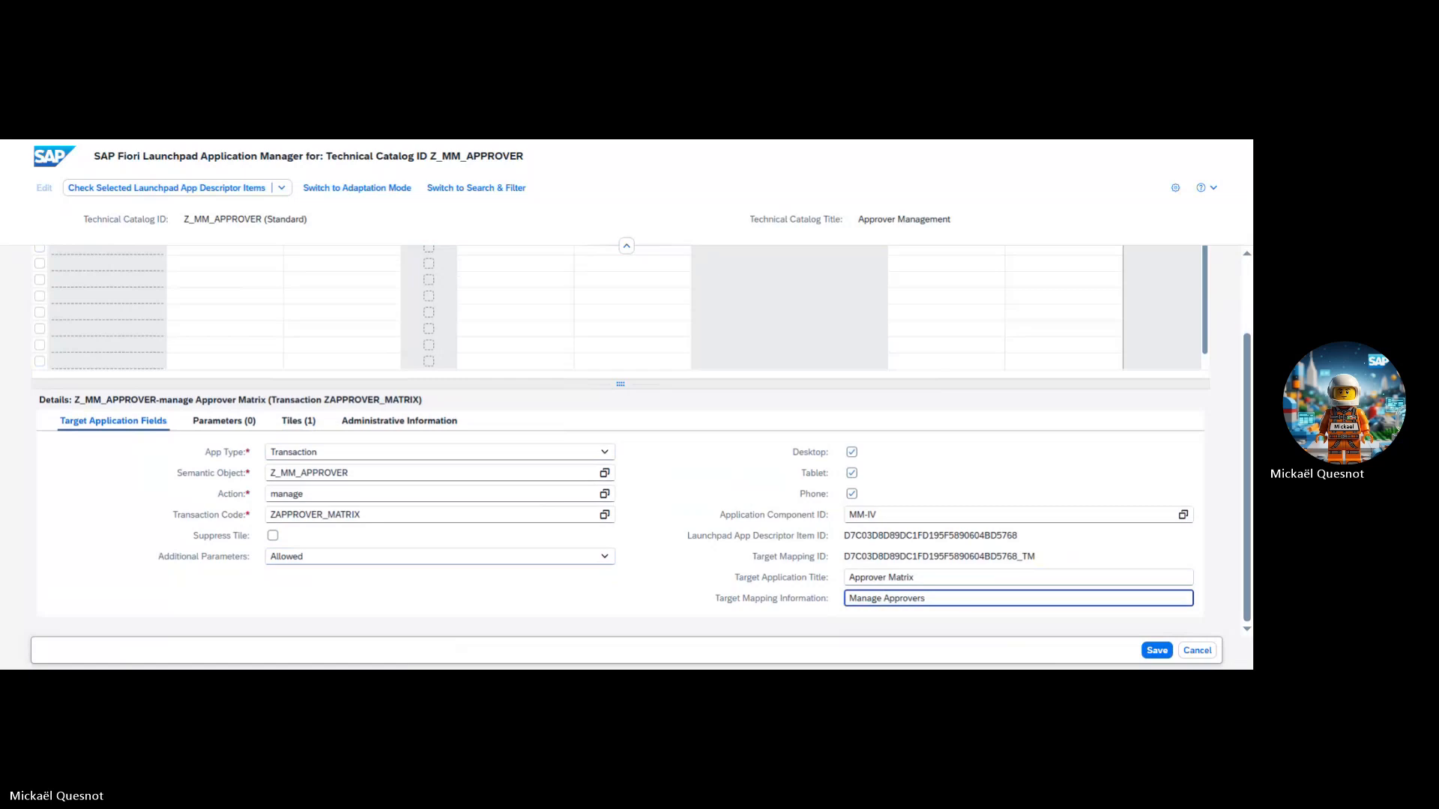
{"action": "left_click_drag", "start_coordinate": [922, 578], "coordinate": [733, 597]}
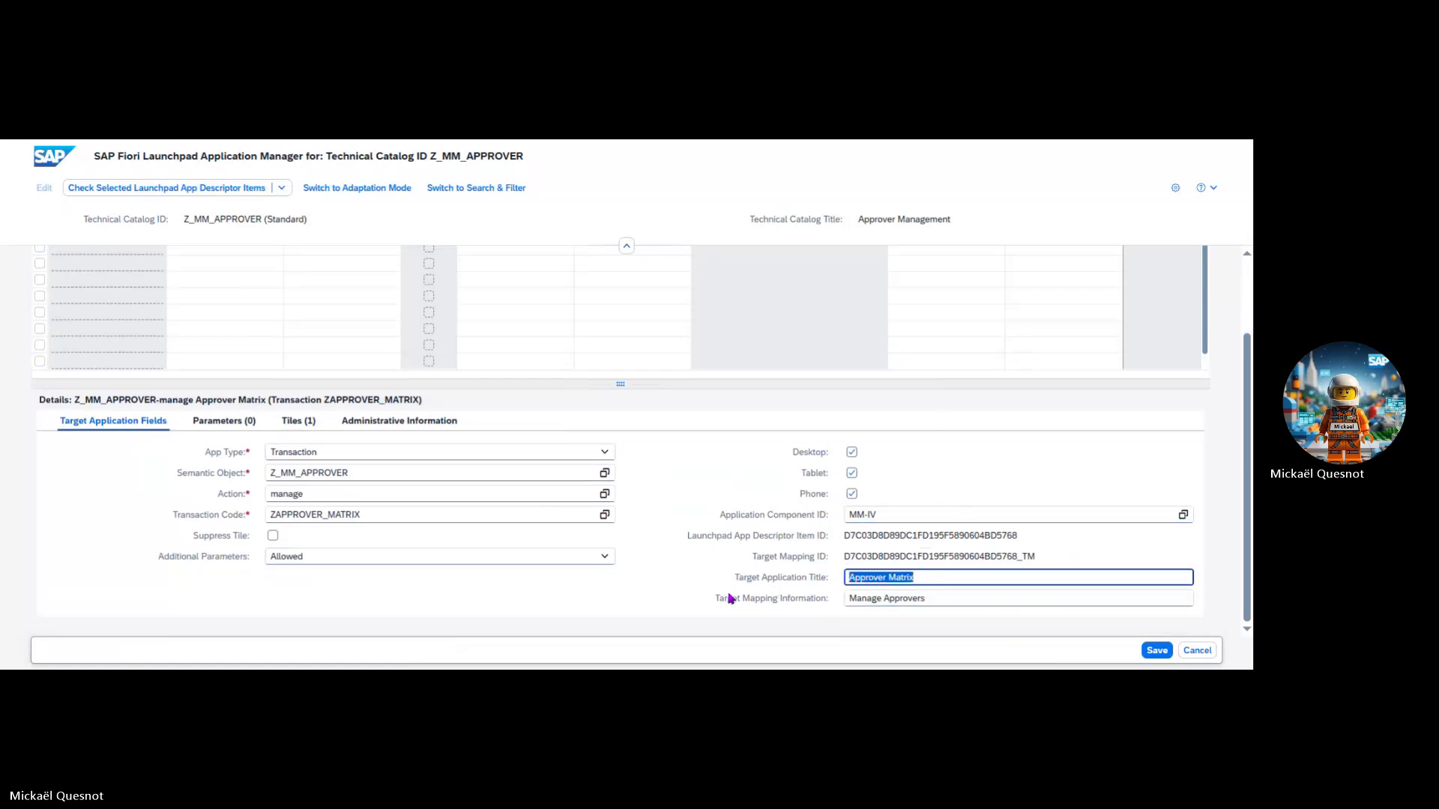
{"action": "key", "text": "BackSpace"}
Step: Set the Target Application Title of the ZAPPROVER_PG app to "Approver Matrix for PricingVariance" and save the catalog
{"action": "scroll", "coordinate": [697, 505], "scroll_direction": "up", "scroll_amount": 2}
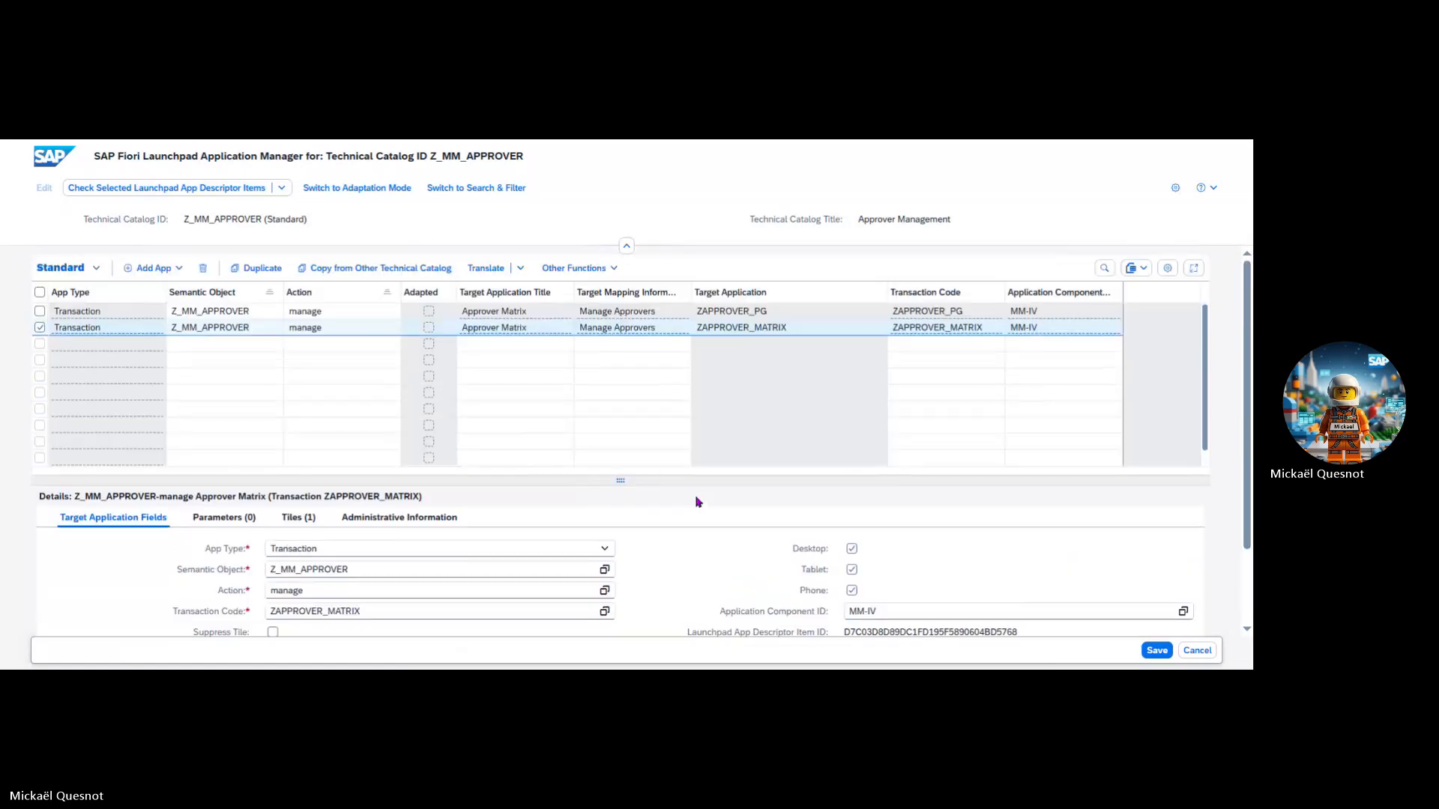
{"action": "left_click", "coordinate": [40, 329]}
{"action": "left_click", "coordinate": [40, 311]}
{"action": "scroll", "coordinate": [636, 504], "scroll_direction": "down", "scroll_amount": 1}
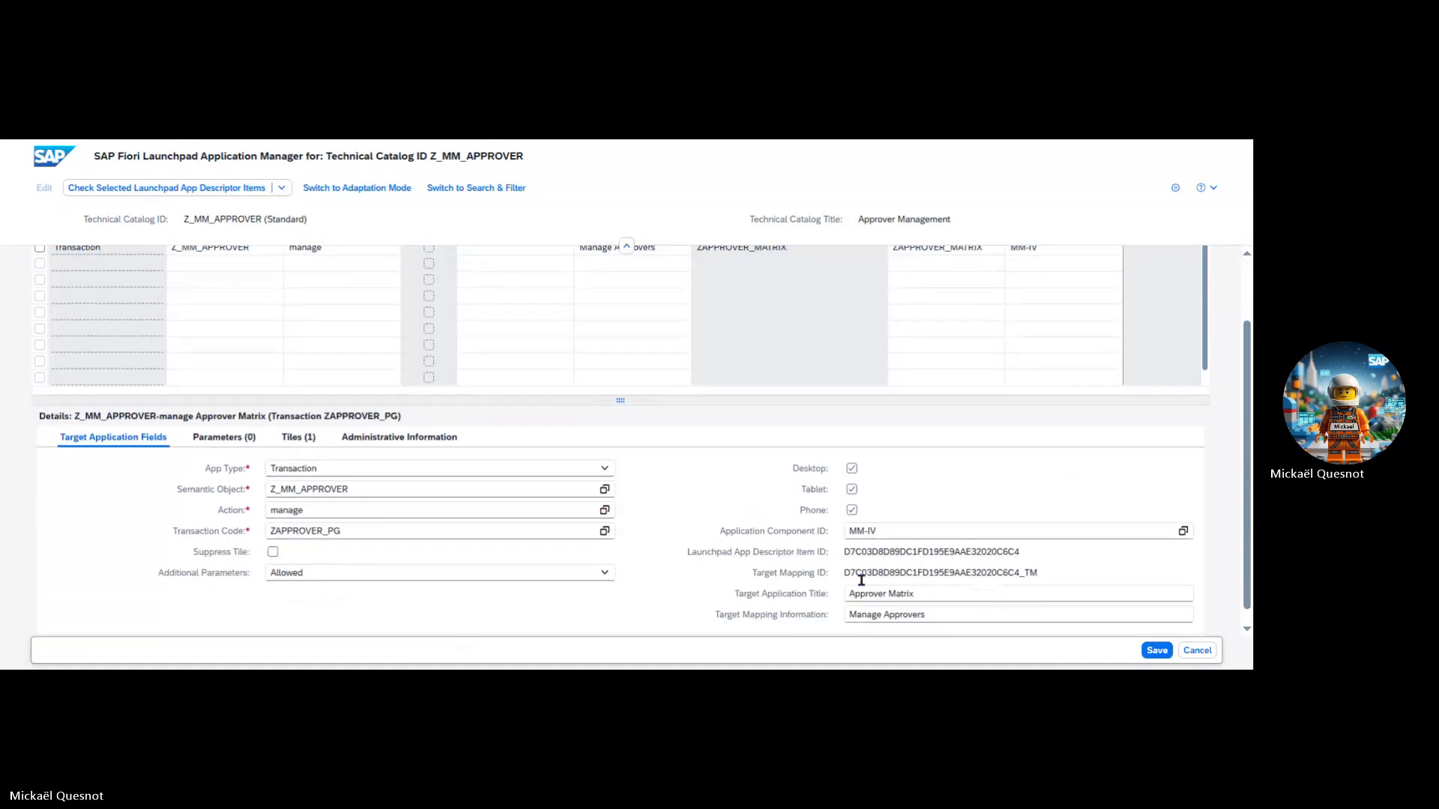
{"action": "left_click_drag", "start_coordinate": [951, 594], "coordinate": [742, 616]}
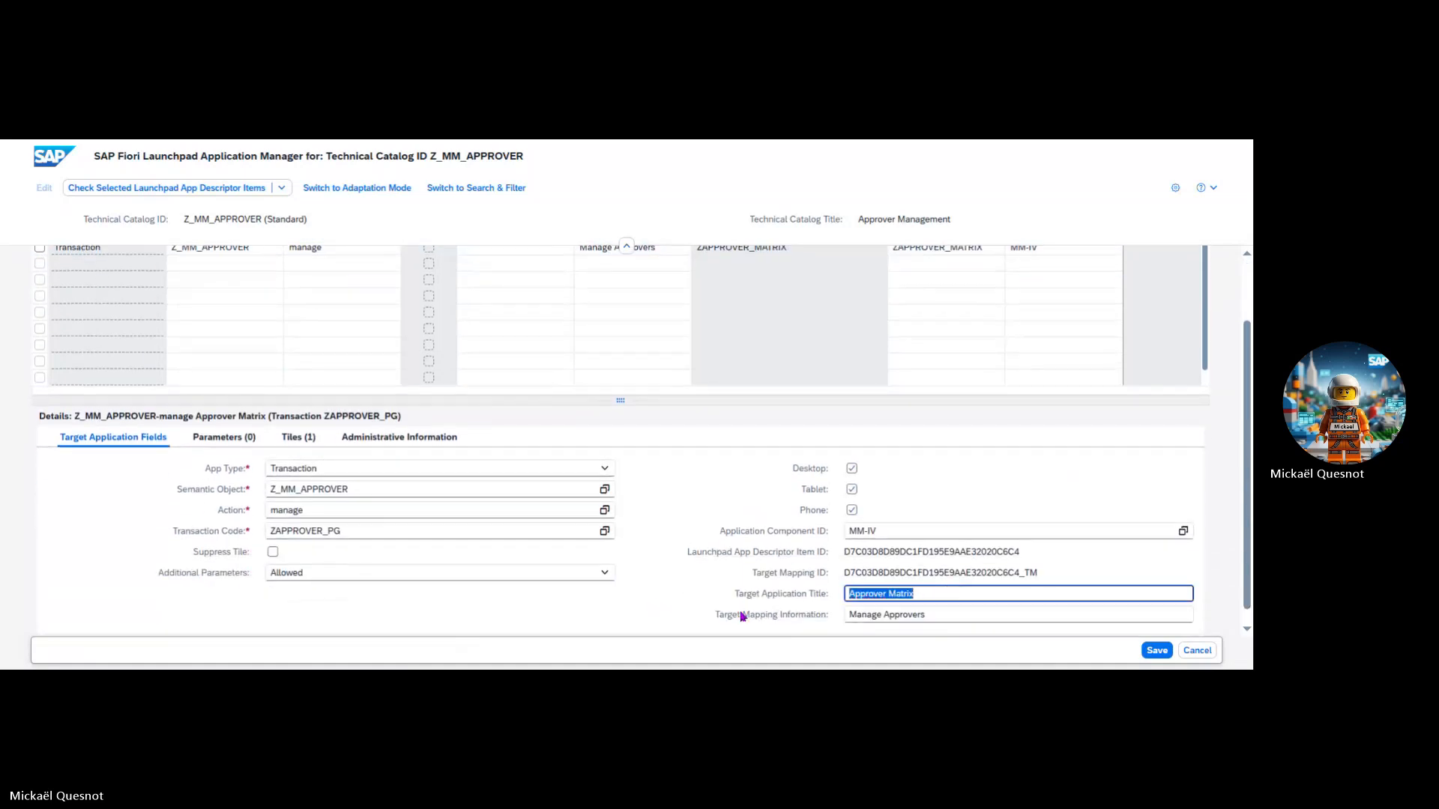
{"action": "left_click", "coordinate": [1153, 649]}
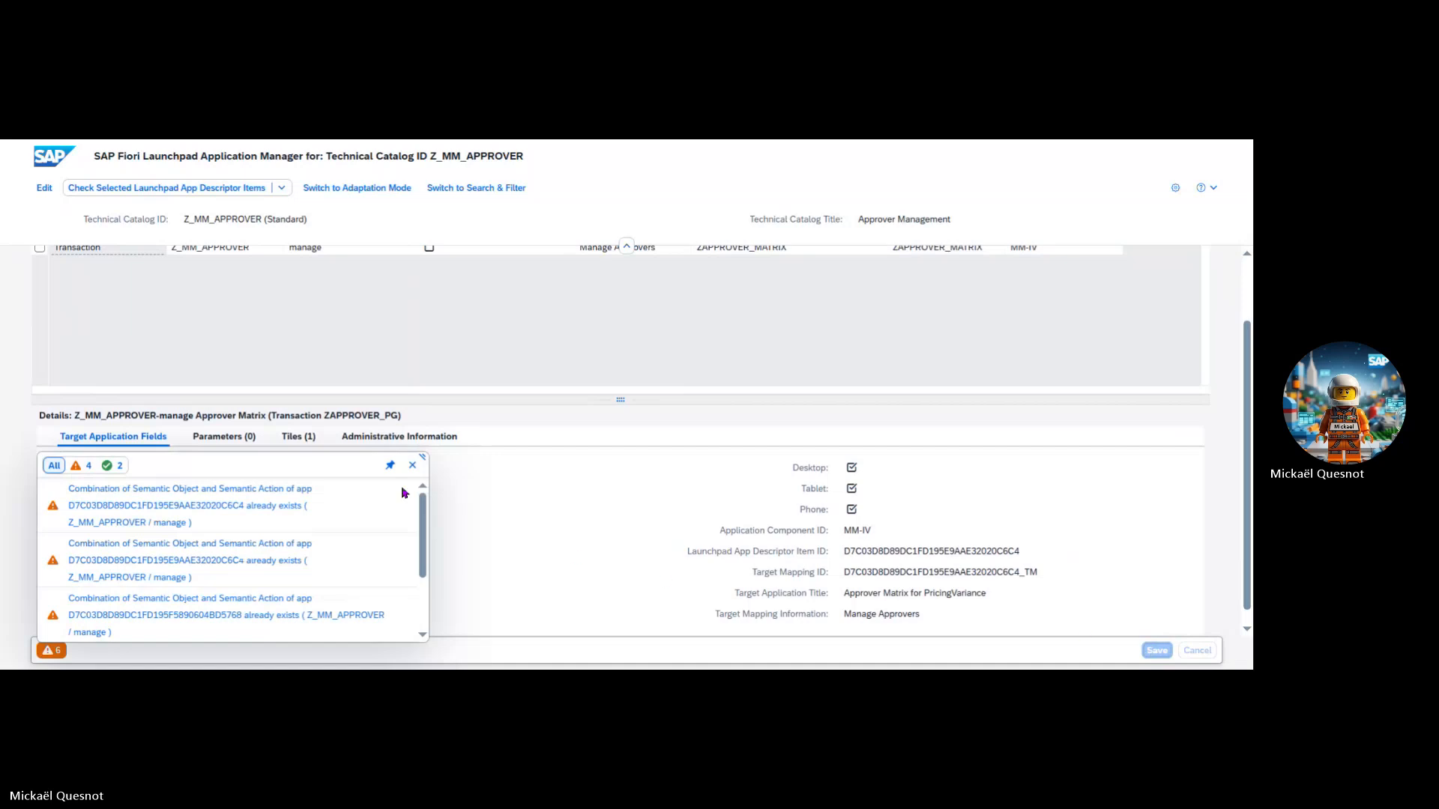
{"action": "left_click", "coordinate": [412, 465]}
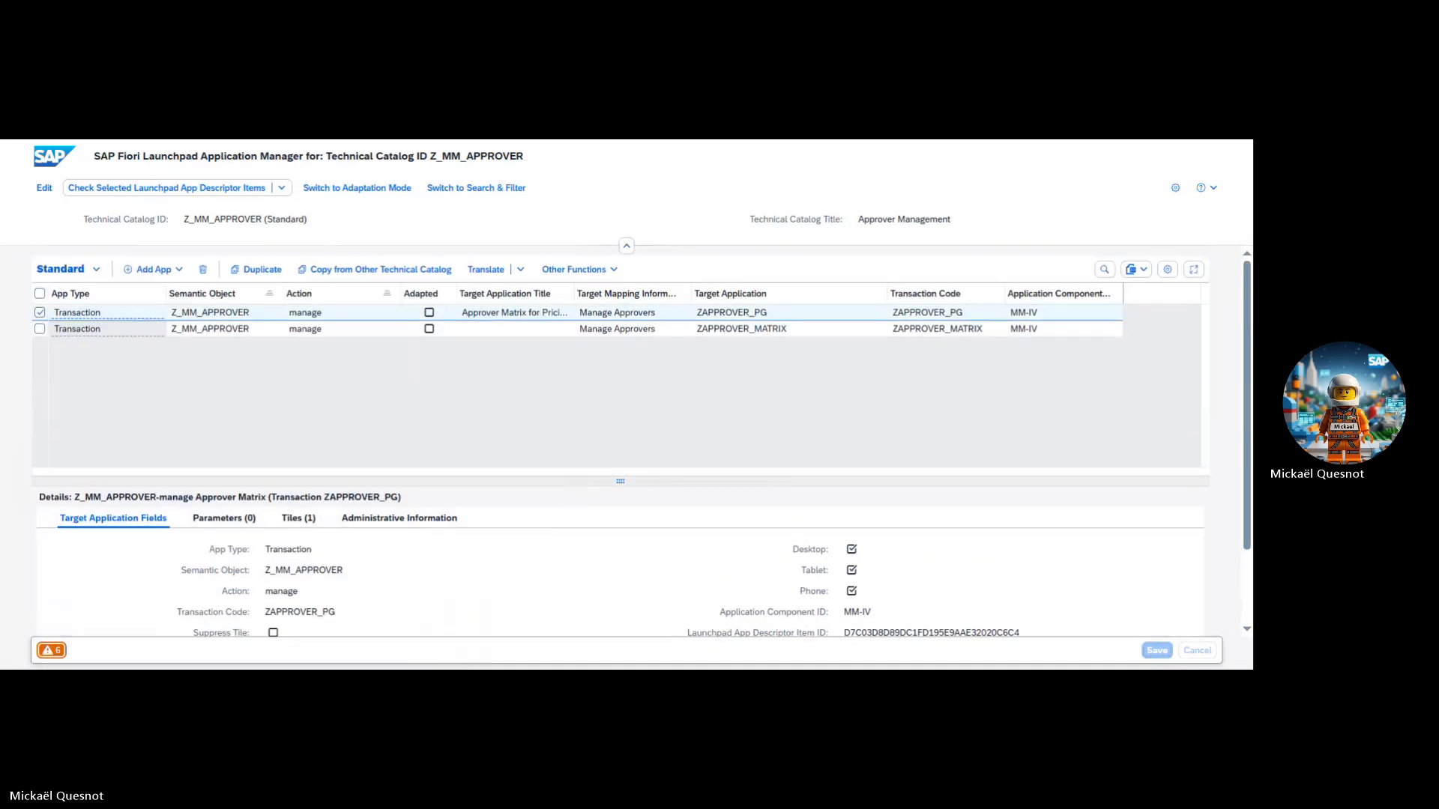
Step: Set the Target Application Title of the ZAPPROVER_MATRIX app to "Approver Matrix for QtyVariance" and save the catalog
{"action": "left_click", "coordinate": [40, 313]}
{"action": "left_click", "coordinate": [40, 314]}
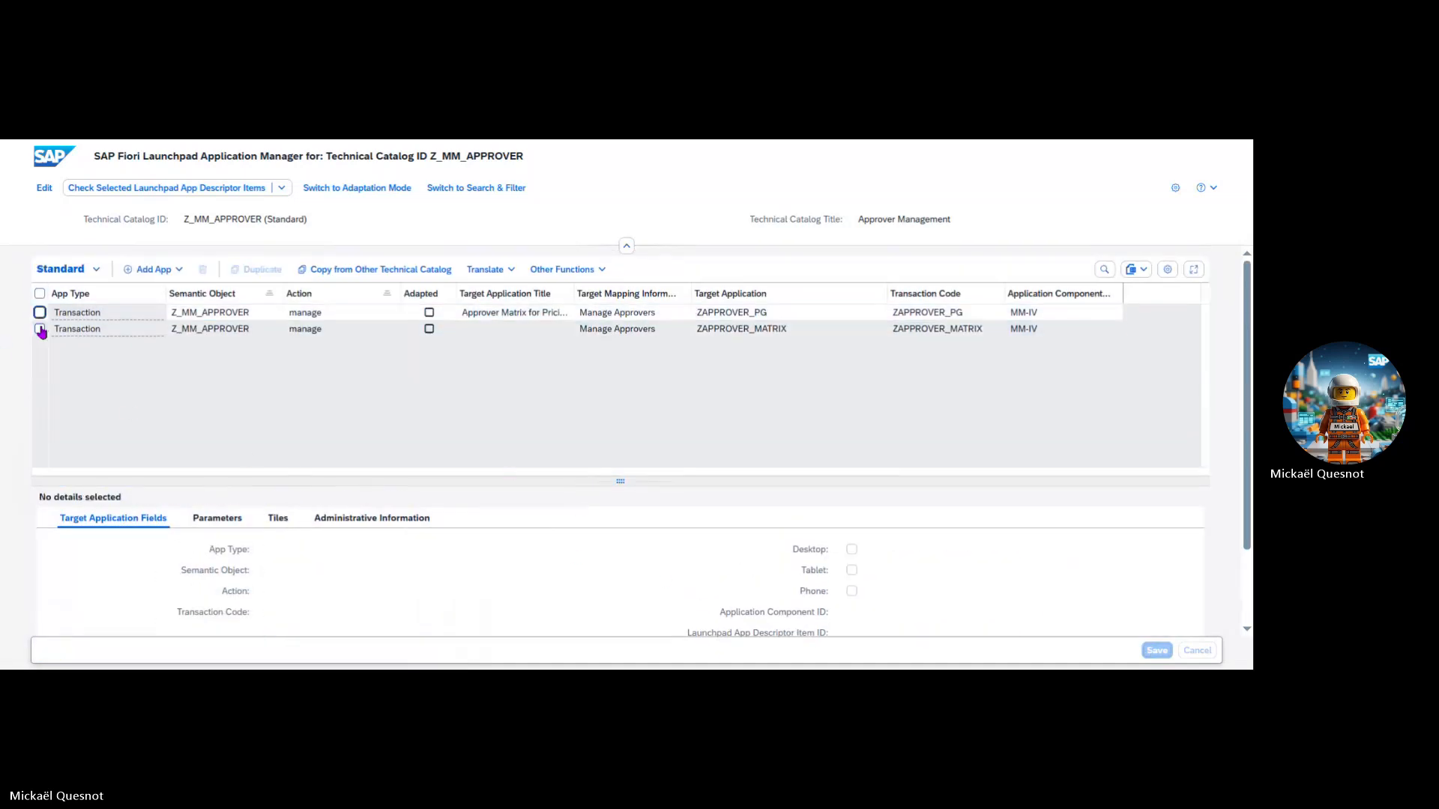
{"action": "left_click", "coordinate": [40, 329]}
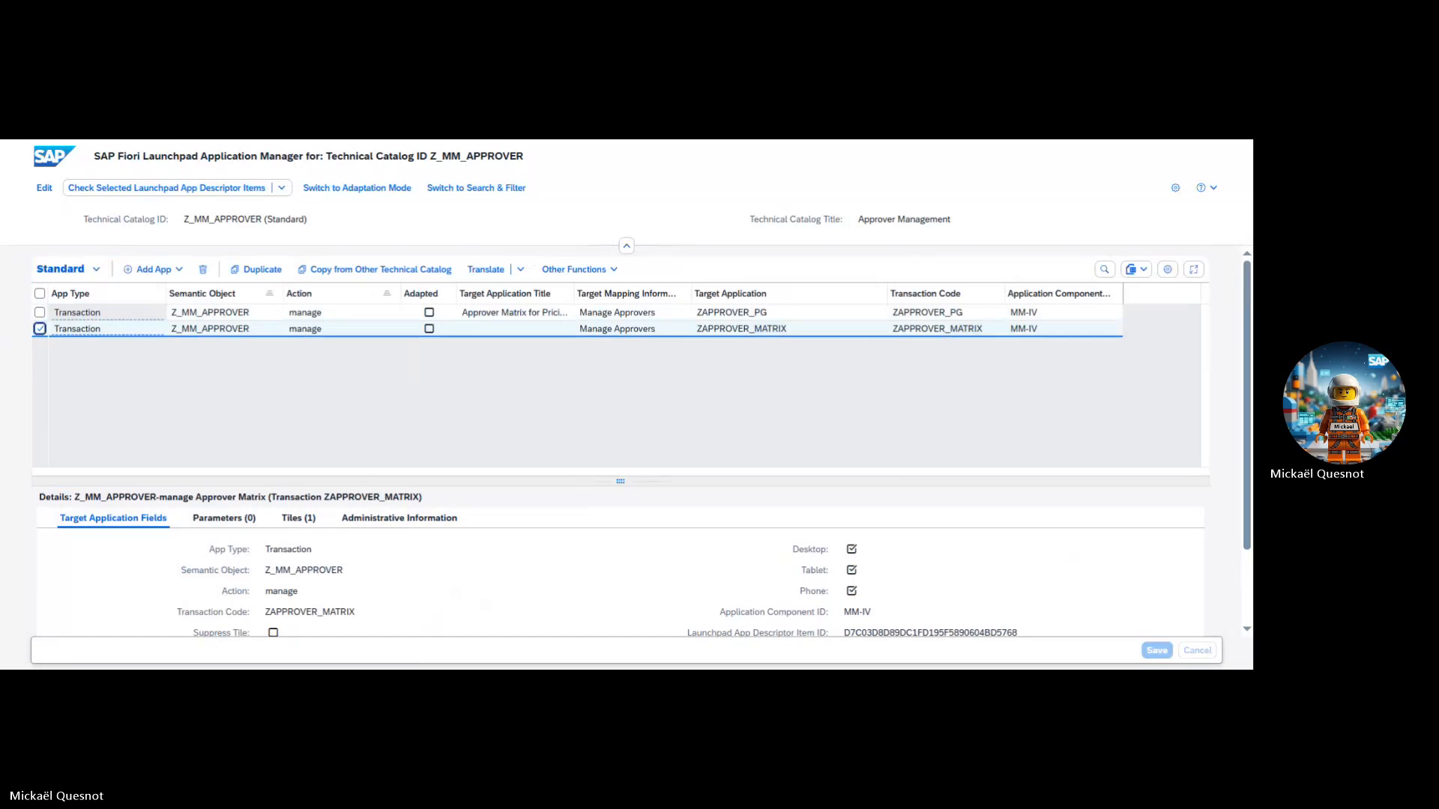
{"action": "scroll", "coordinate": [662, 571], "scroll_direction": "down", "scroll_amount": 2}
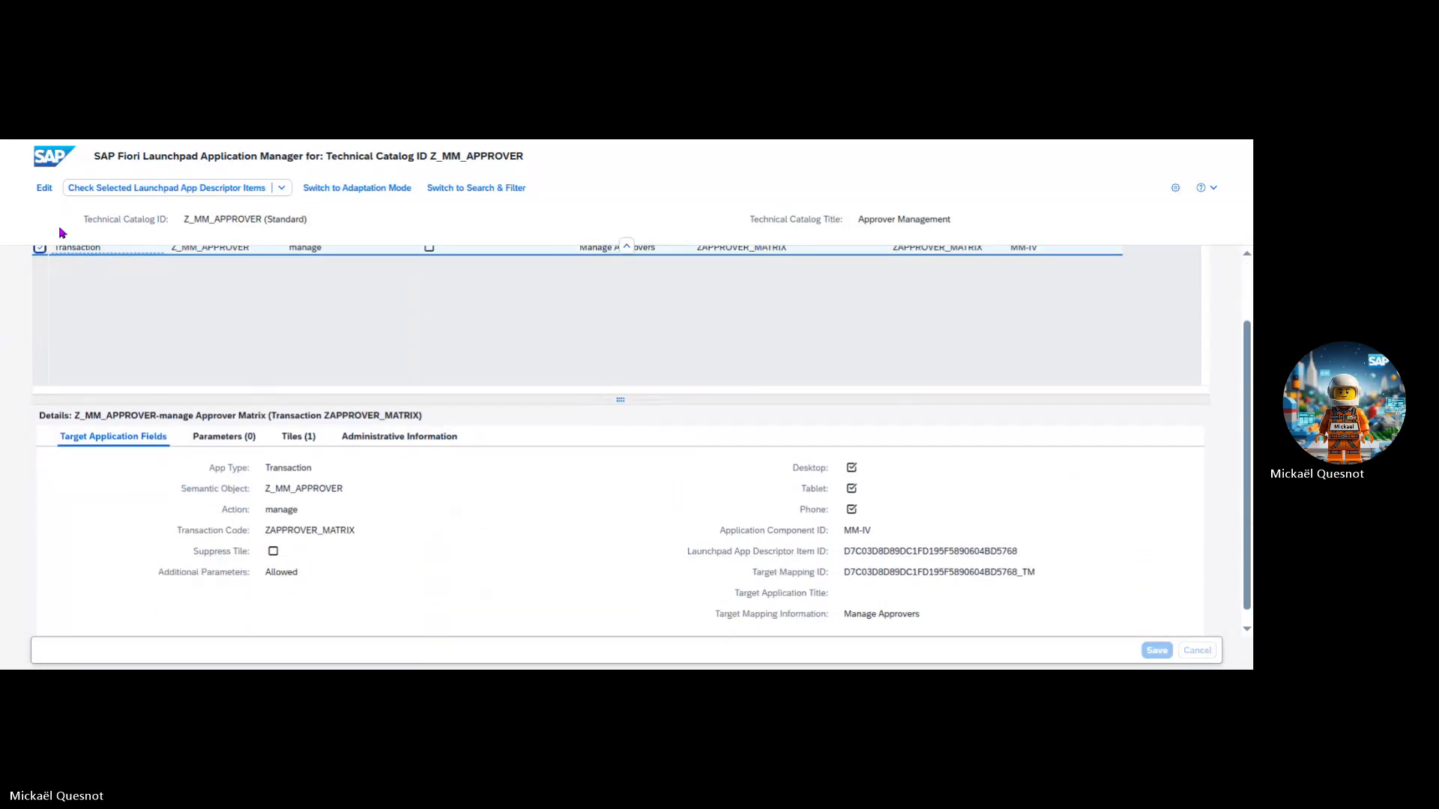
{"action": "scroll", "coordinate": [64, 296], "scroll_direction": "up", "scroll_amount": 2}
{"action": "left_click", "coordinate": [53, 188]}
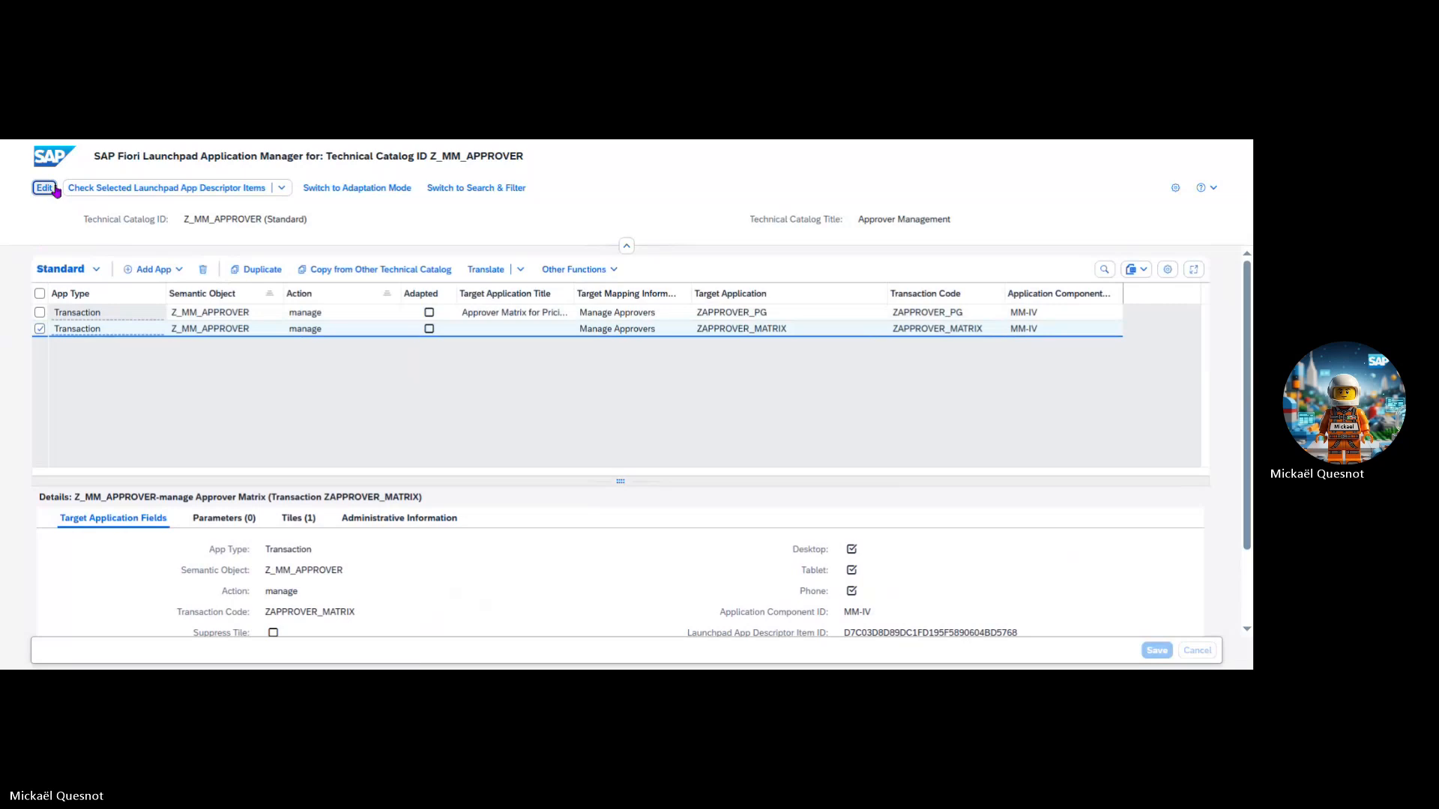
{"action": "scroll", "coordinate": [952, 599], "scroll_direction": "down", "scroll_amount": 2}
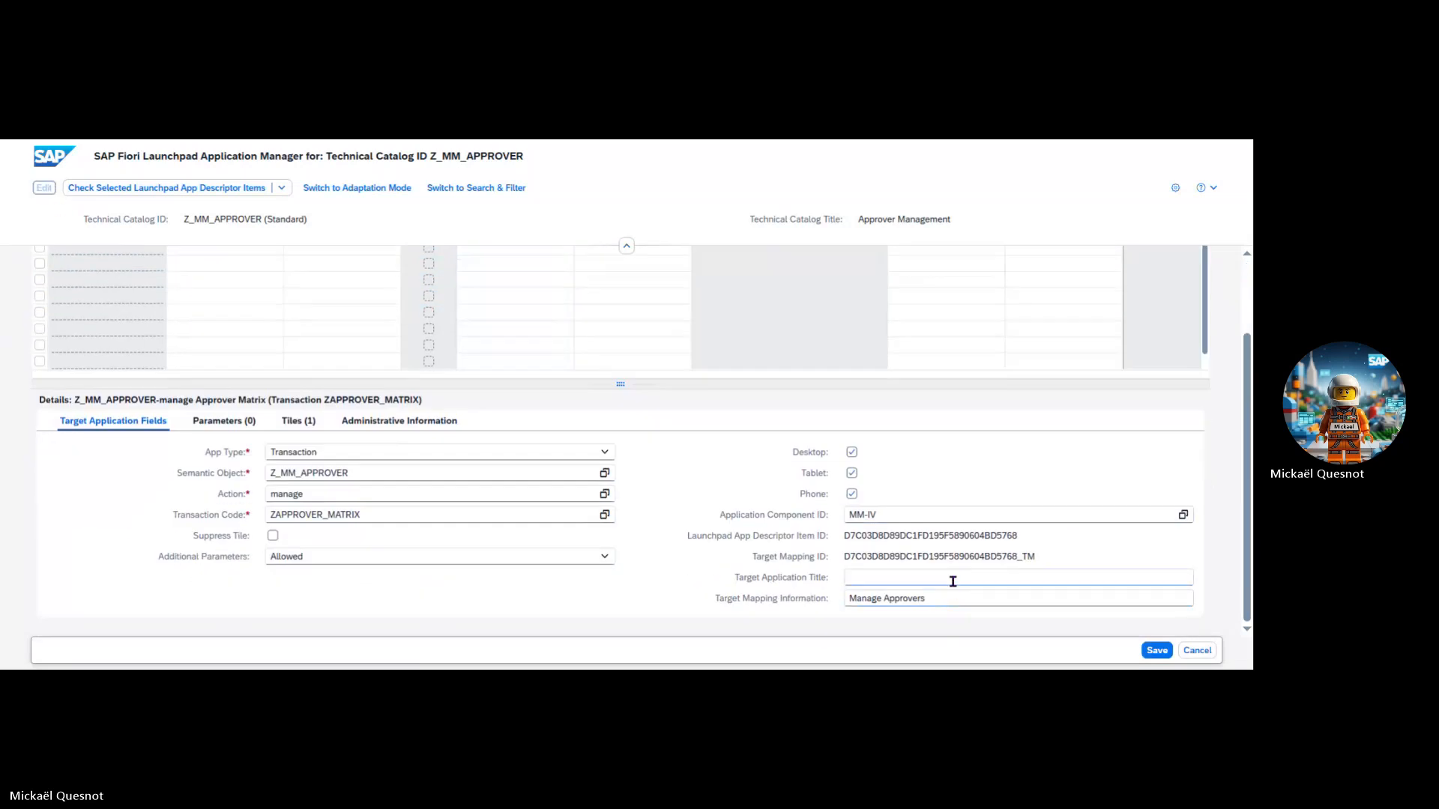
{"action": "left_click", "coordinate": [953, 578]}
{"action": "type", "text": "Approver Matrix for QtyVariance"}
{"action": "left_click", "coordinate": [1164, 650]}
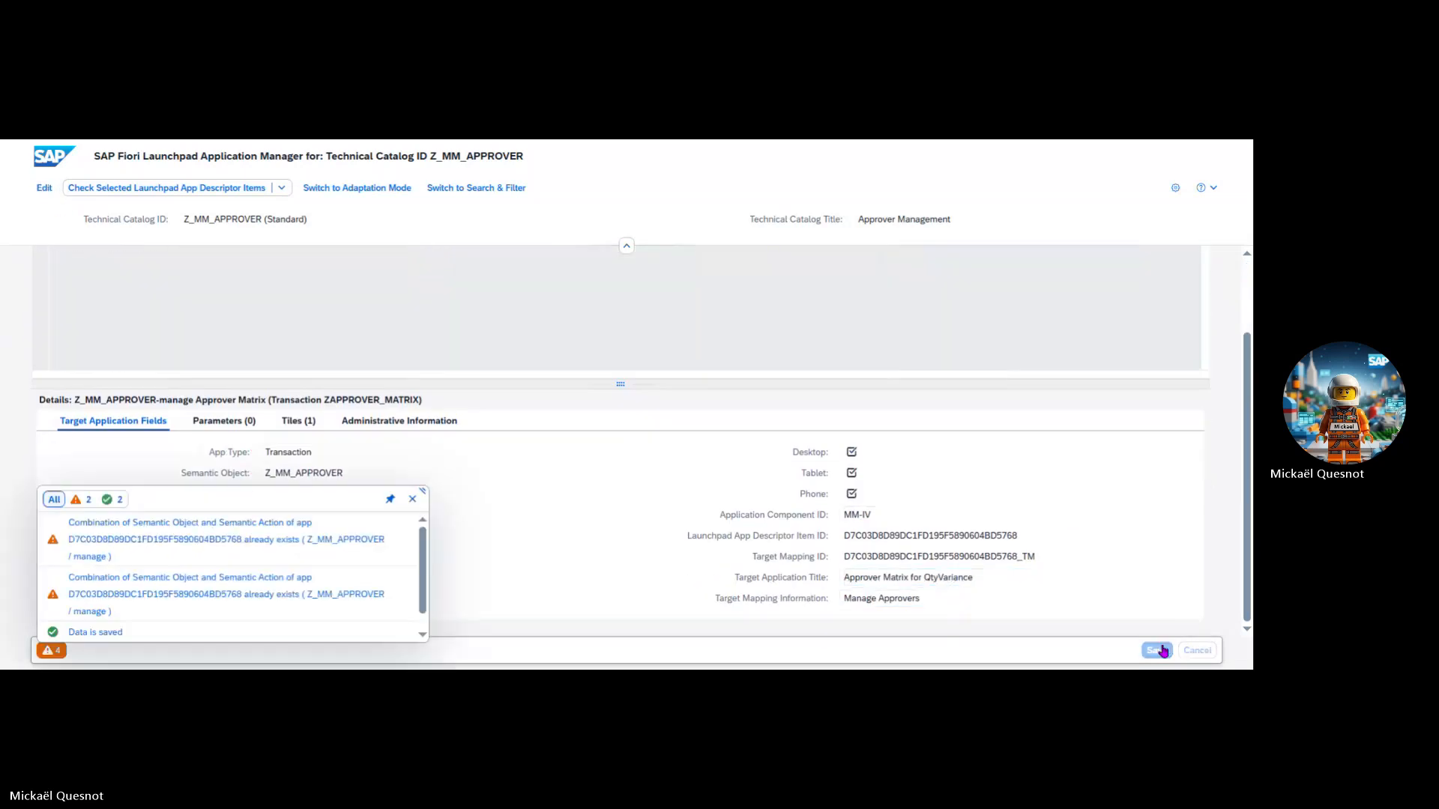
{"action": "left_click", "coordinate": [412, 501]}
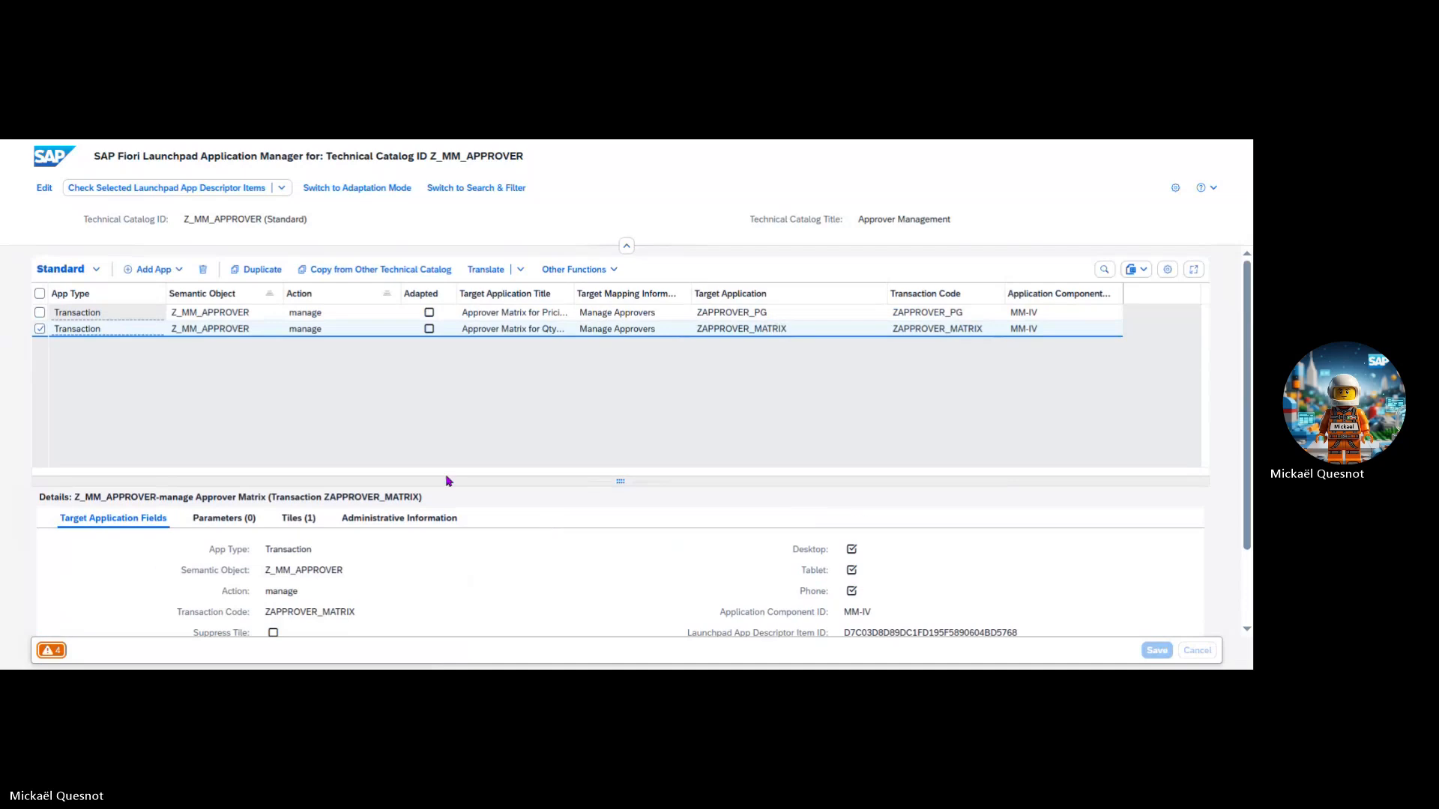
Step: Deselect the ZAPPROVER_MATRIX app and widen the Target Application Title column to fit the full titles
{"action": "left_click", "coordinate": [44, 329]}
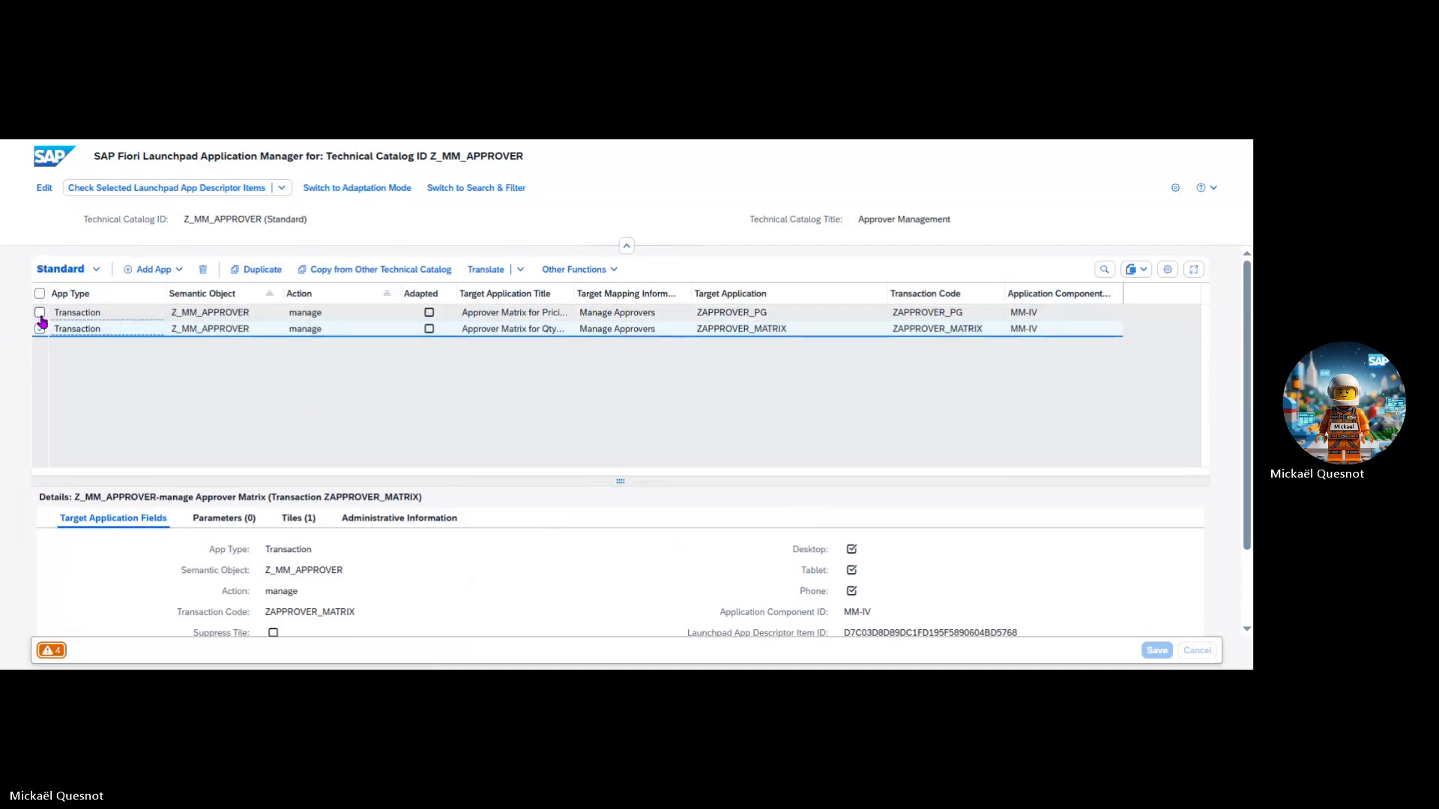
{"action": "left_click", "coordinate": [44, 329]}
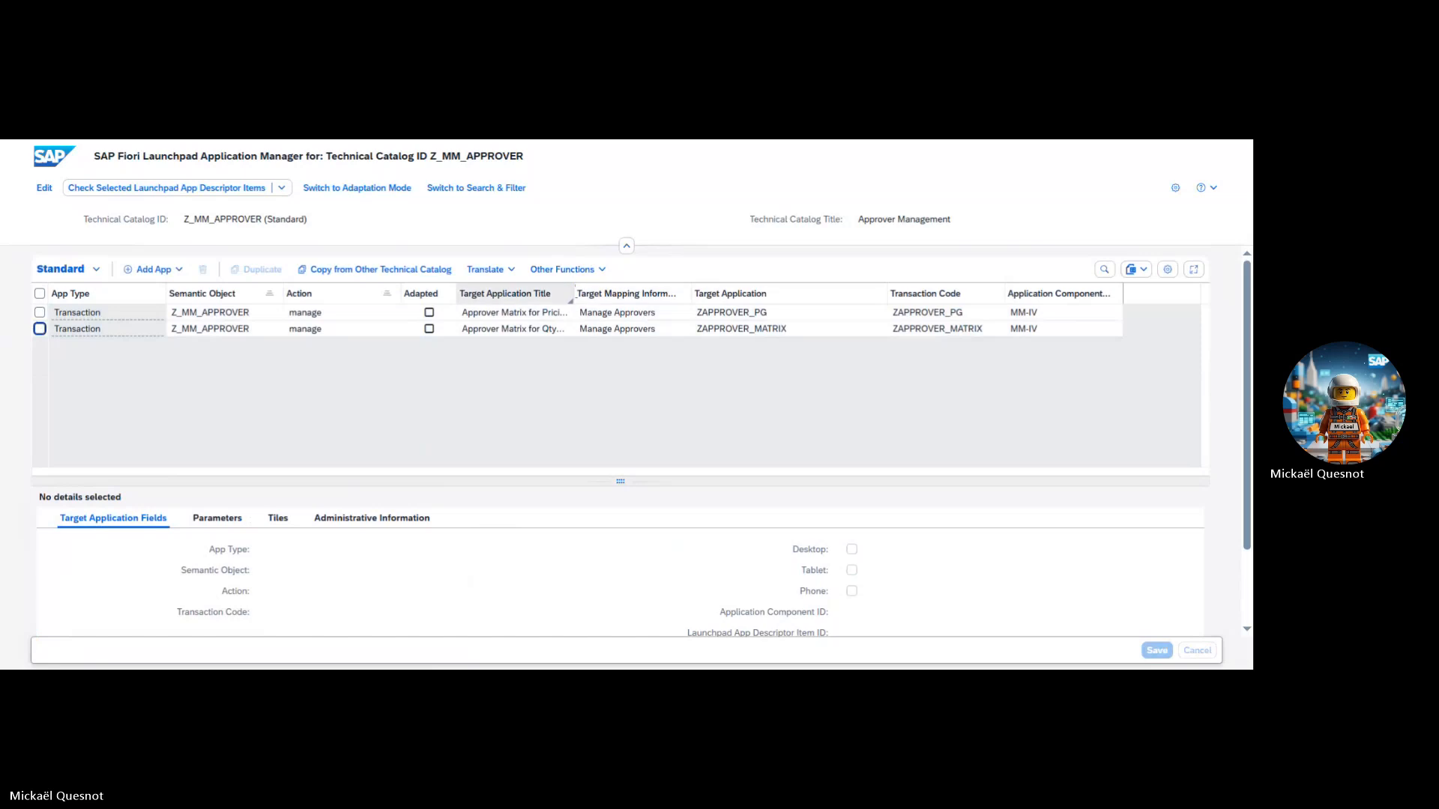
{"action": "left_click_drag", "start_coordinate": [576, 293], "coordinate": [622, 294]}
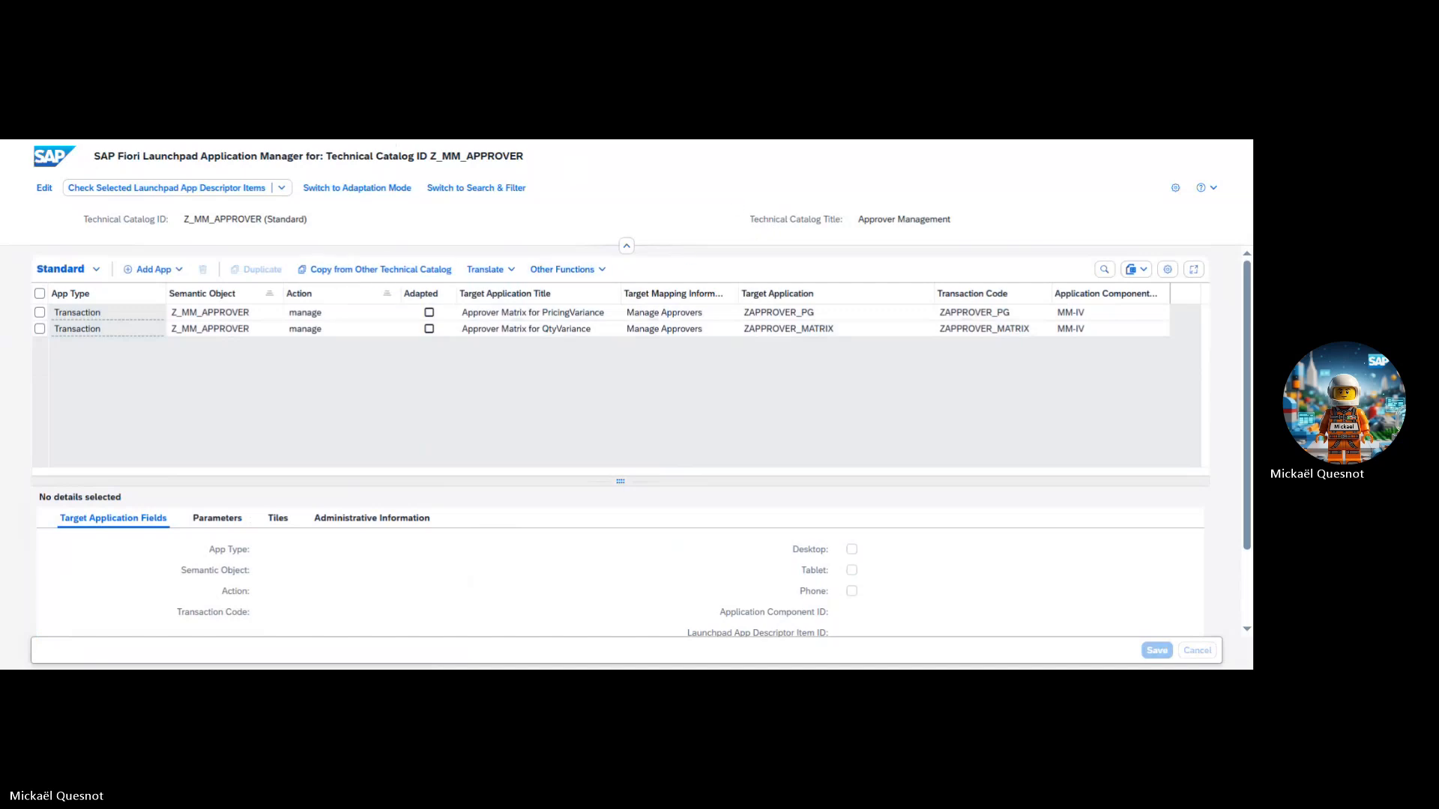
Step: Switch to the SAP Fiori launchpad, open the App Finder and dismiss the catalog loading error
{"action": "key", "text": "ctrl+Tab"}
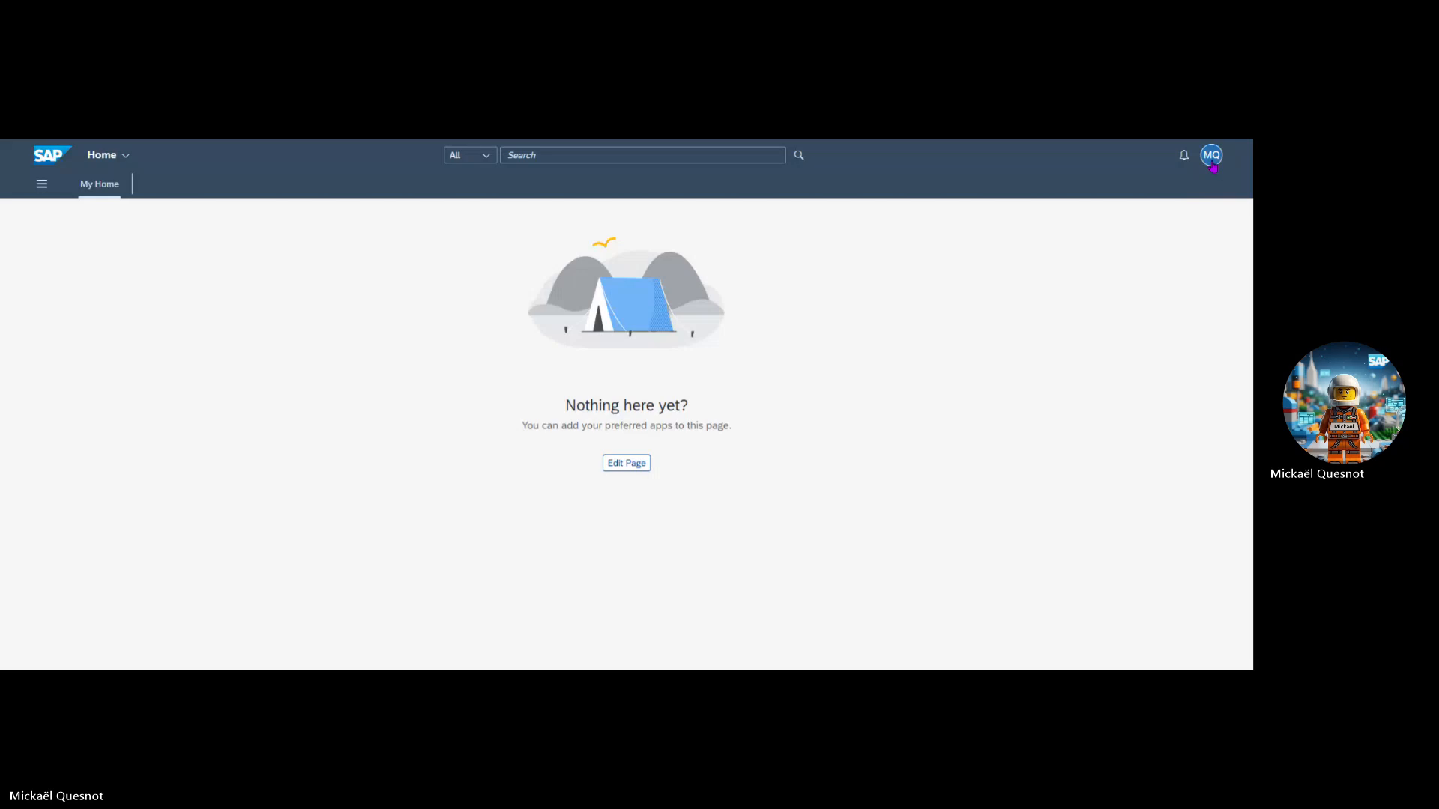
{"action": "left_click", "coordinate": [1212, 158]}
{"action": "left_click", "coordinate": [1212, 158]}
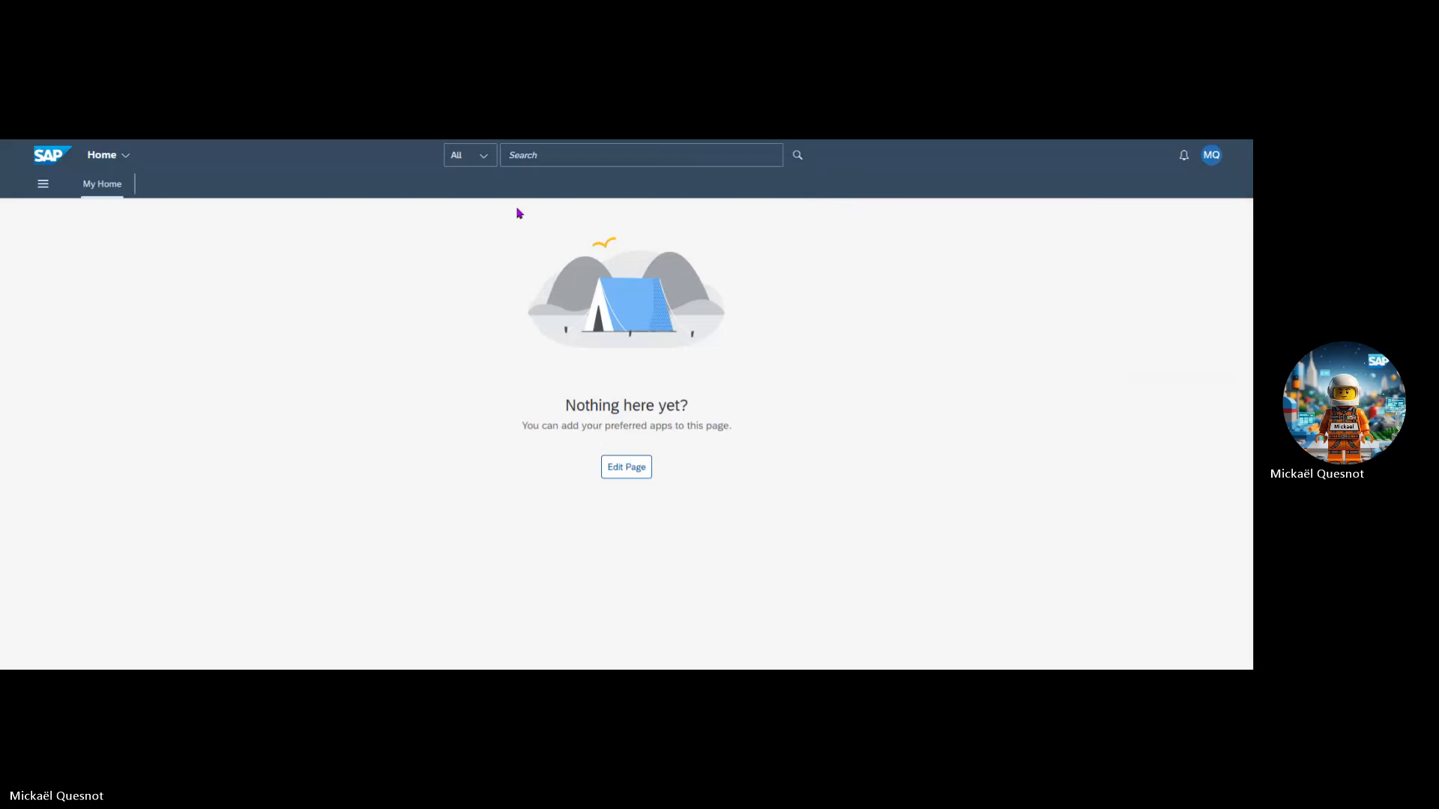
{"action": "left_click", "coordinate": [1222, 156]}
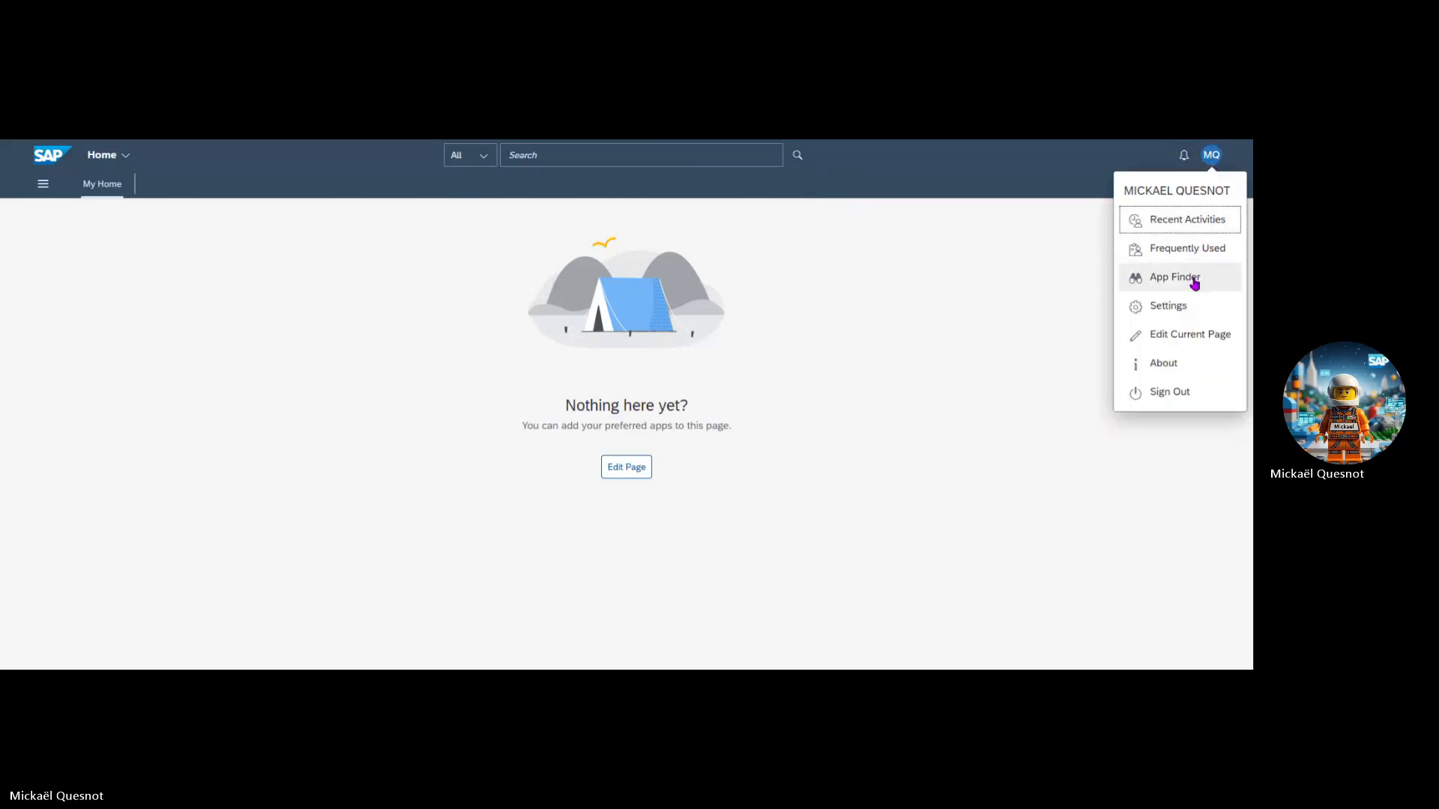
{"action": "left_click", "coordinate": [1195, 279]}
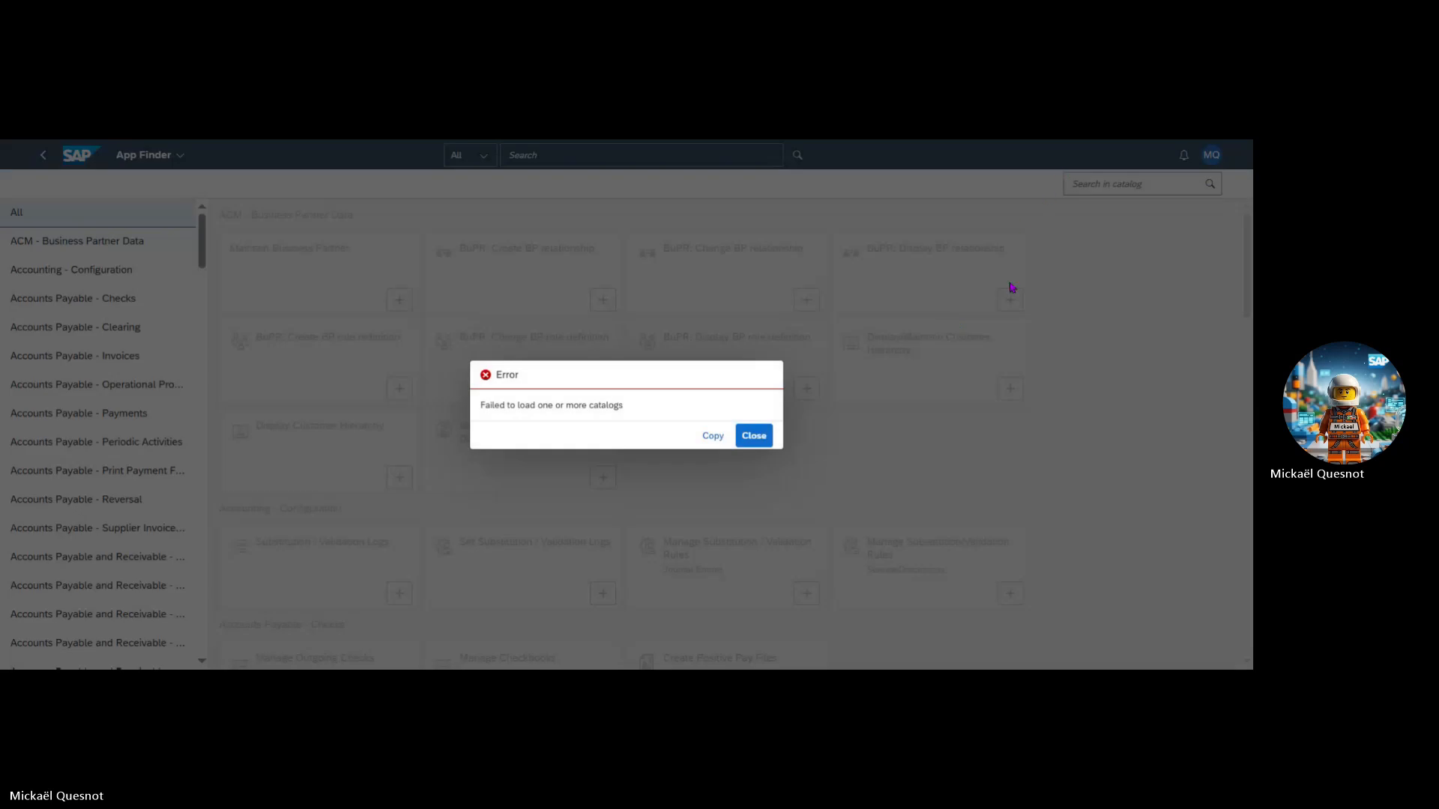
{"action": "left_click", "coordinate": [753, 435]}
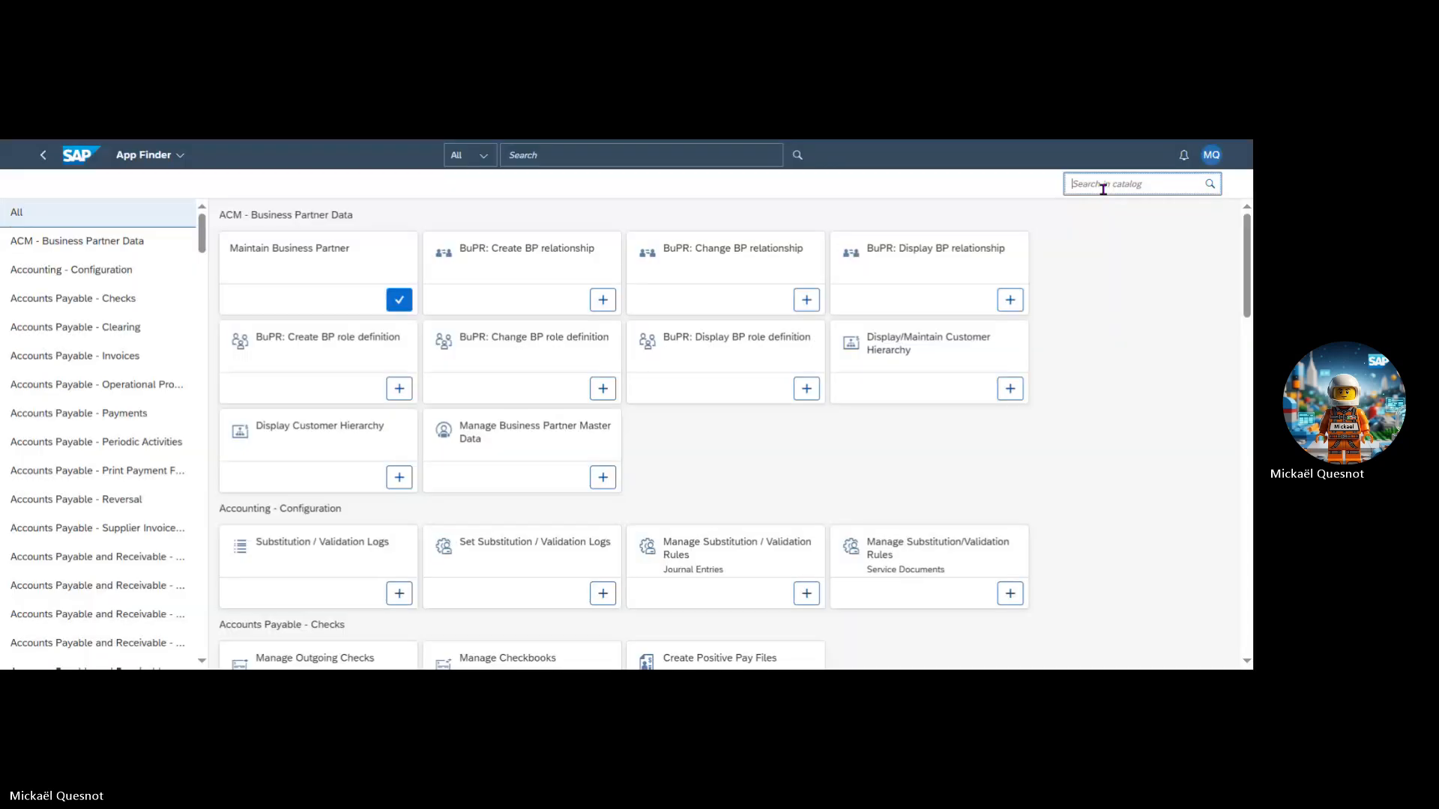
Step: Search the App Finder for "approver", open the first Approver Matrix app to check its title, and return to the App Finder
{"action": "left_click", "coordinate": [1103, 187]}
{"action": "type", "text": "apprver"}
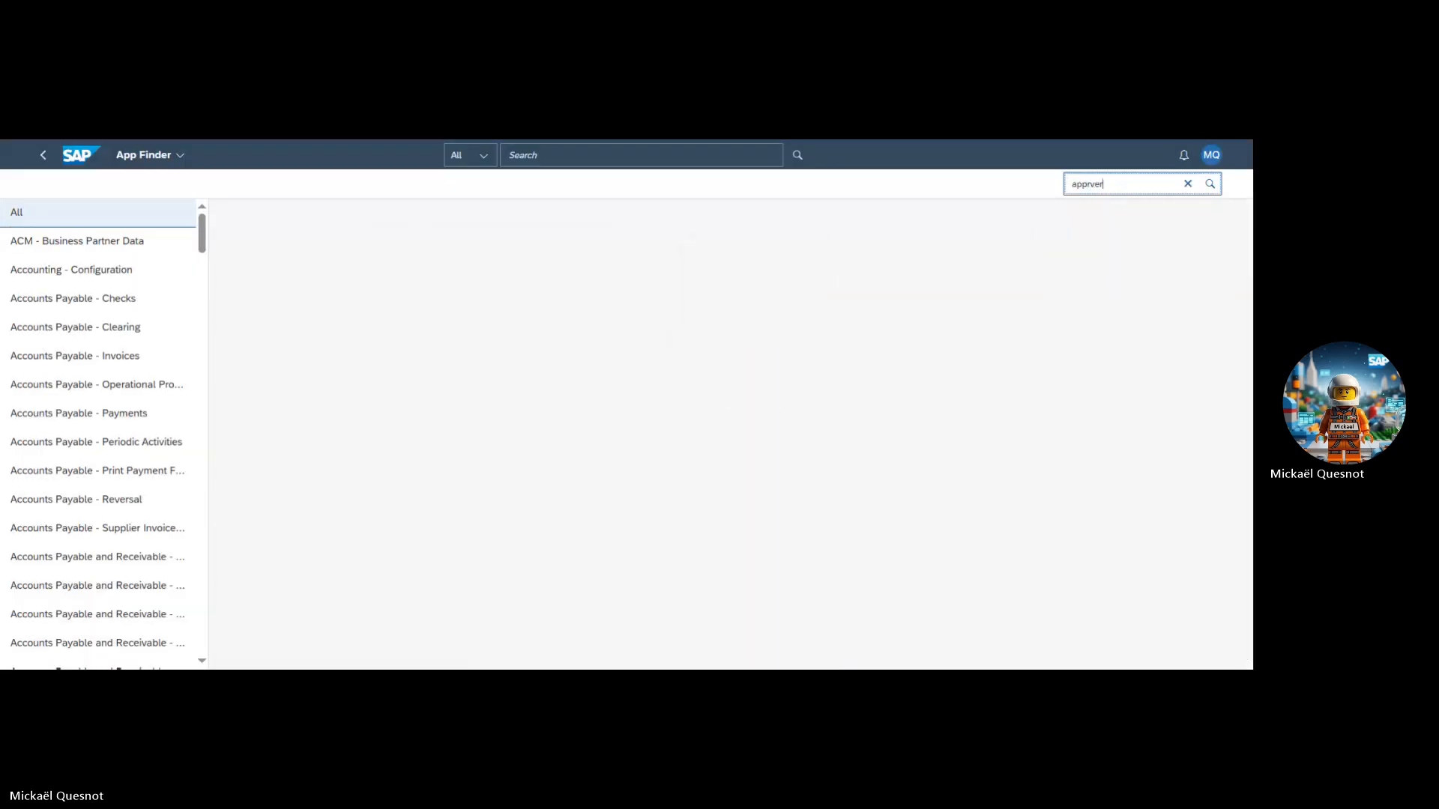
{"action": "key", "text": "BackSpace"}
{"action": "key", "text": "BackSpace"}
{"action": "key", "text": "BackSpace"}
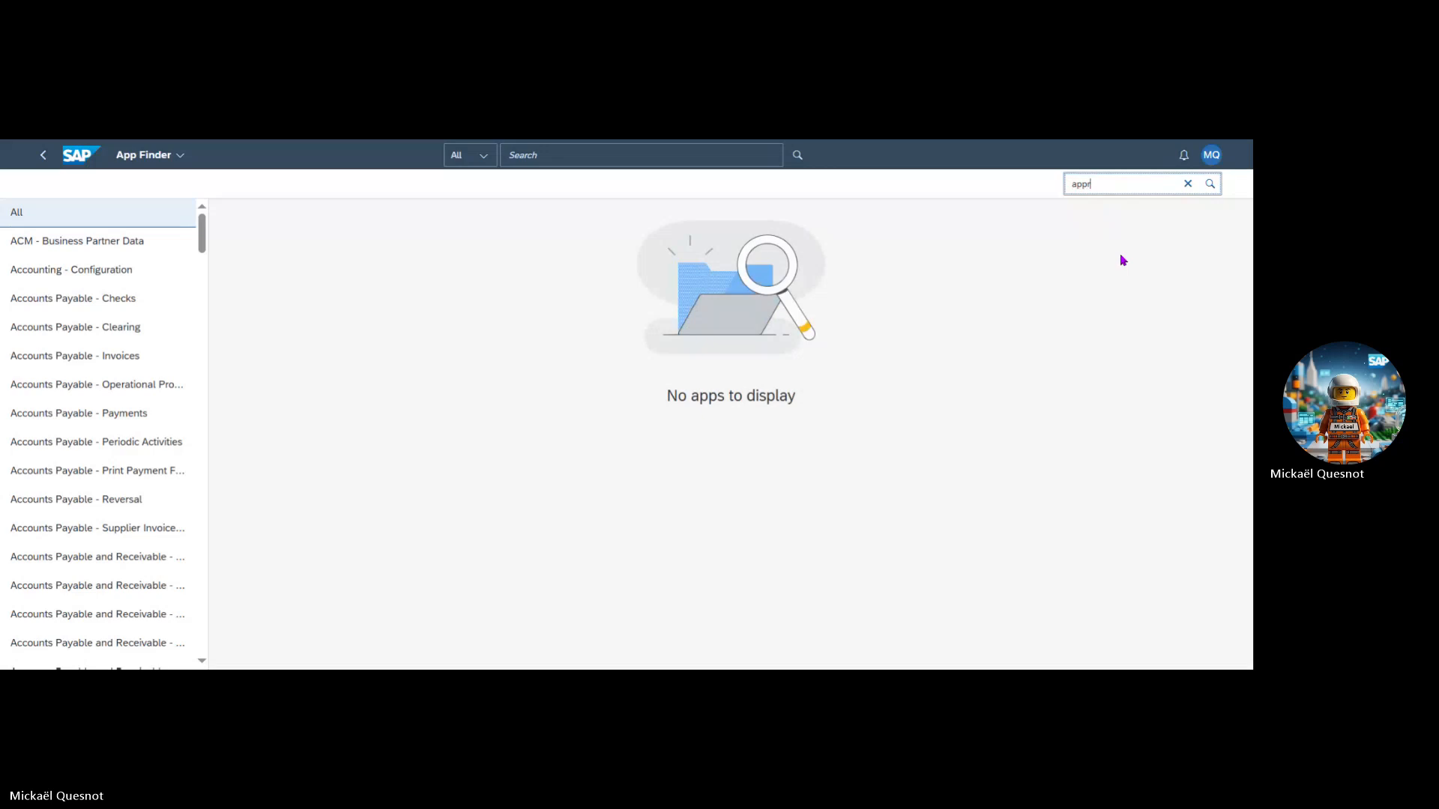
{"action": "type", "text": "over"}
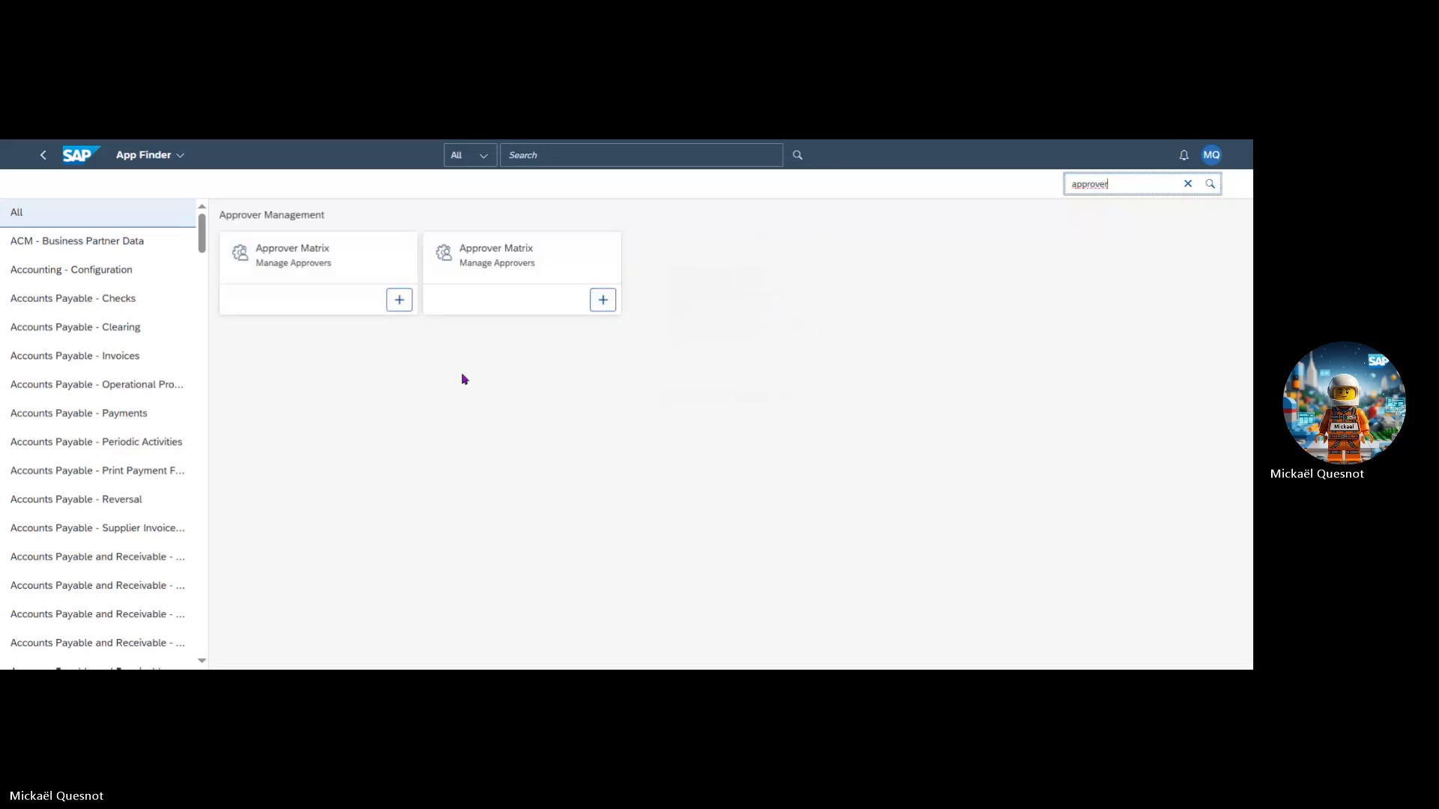
{"action": "left_click", "coordinate": [286, 274]}
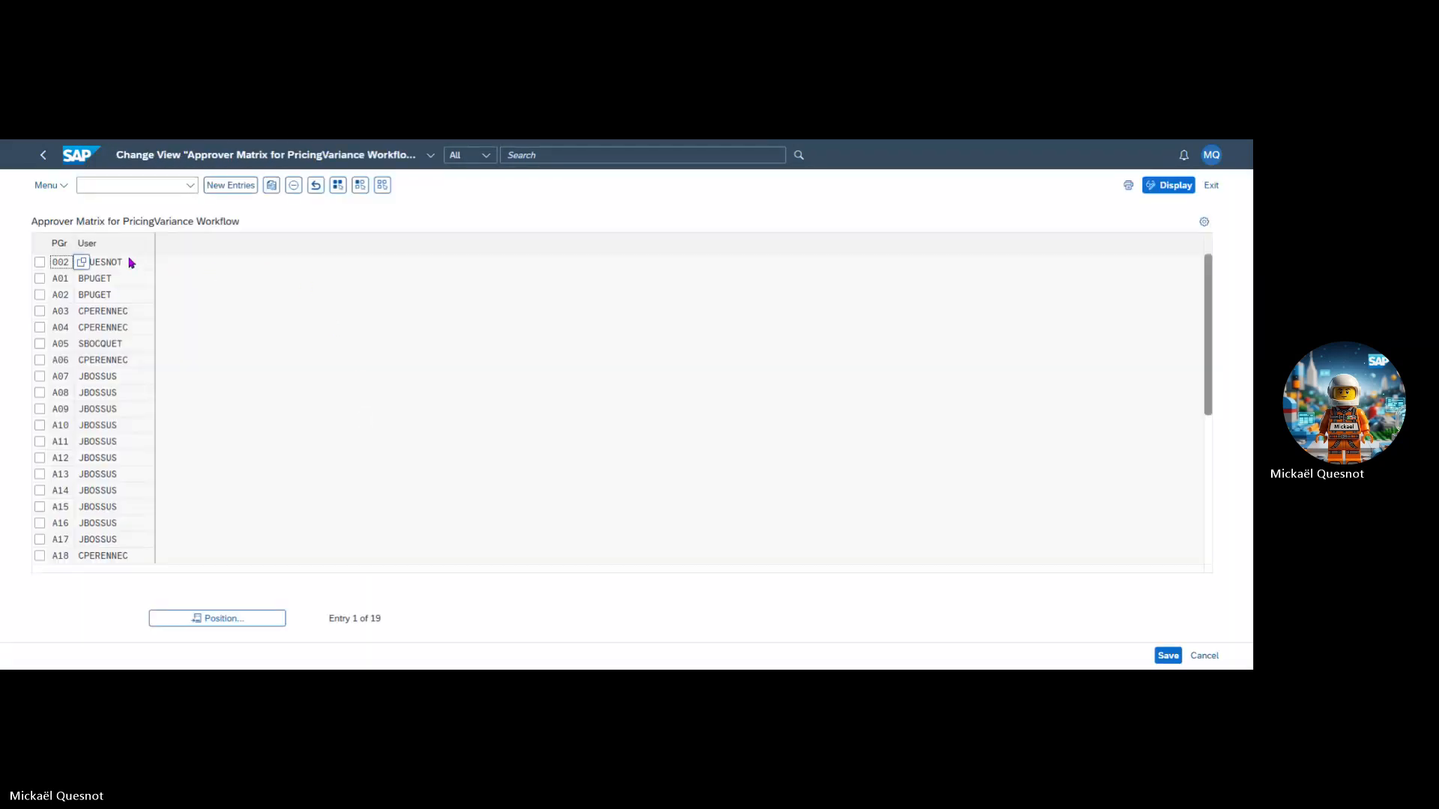
{"action": "left_click", "coordinate": [43, 154]}
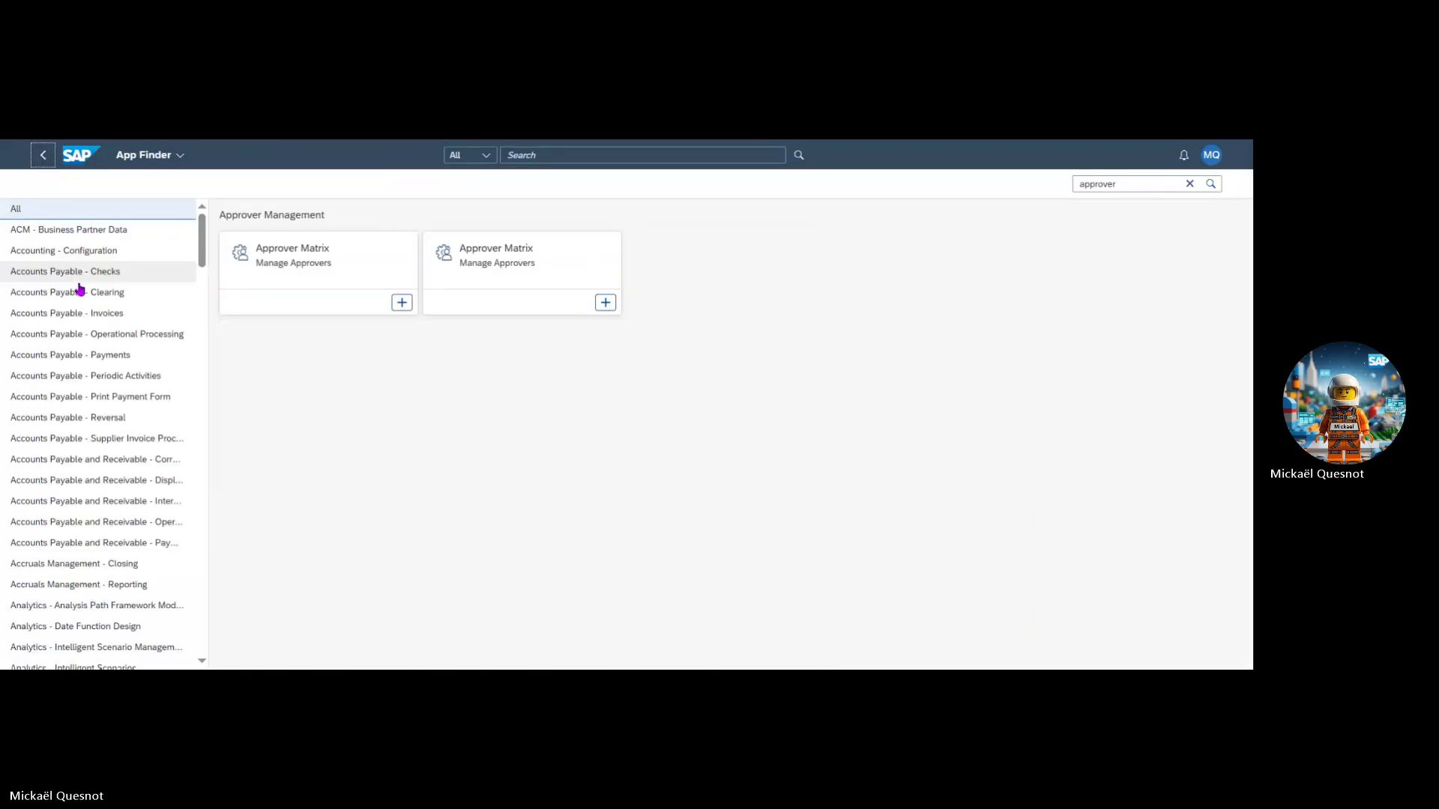
Step: Sign out of the launchpad and log on again with the prefilled credentials
{"action": "left_click", "coordinate": [1211, 154]}
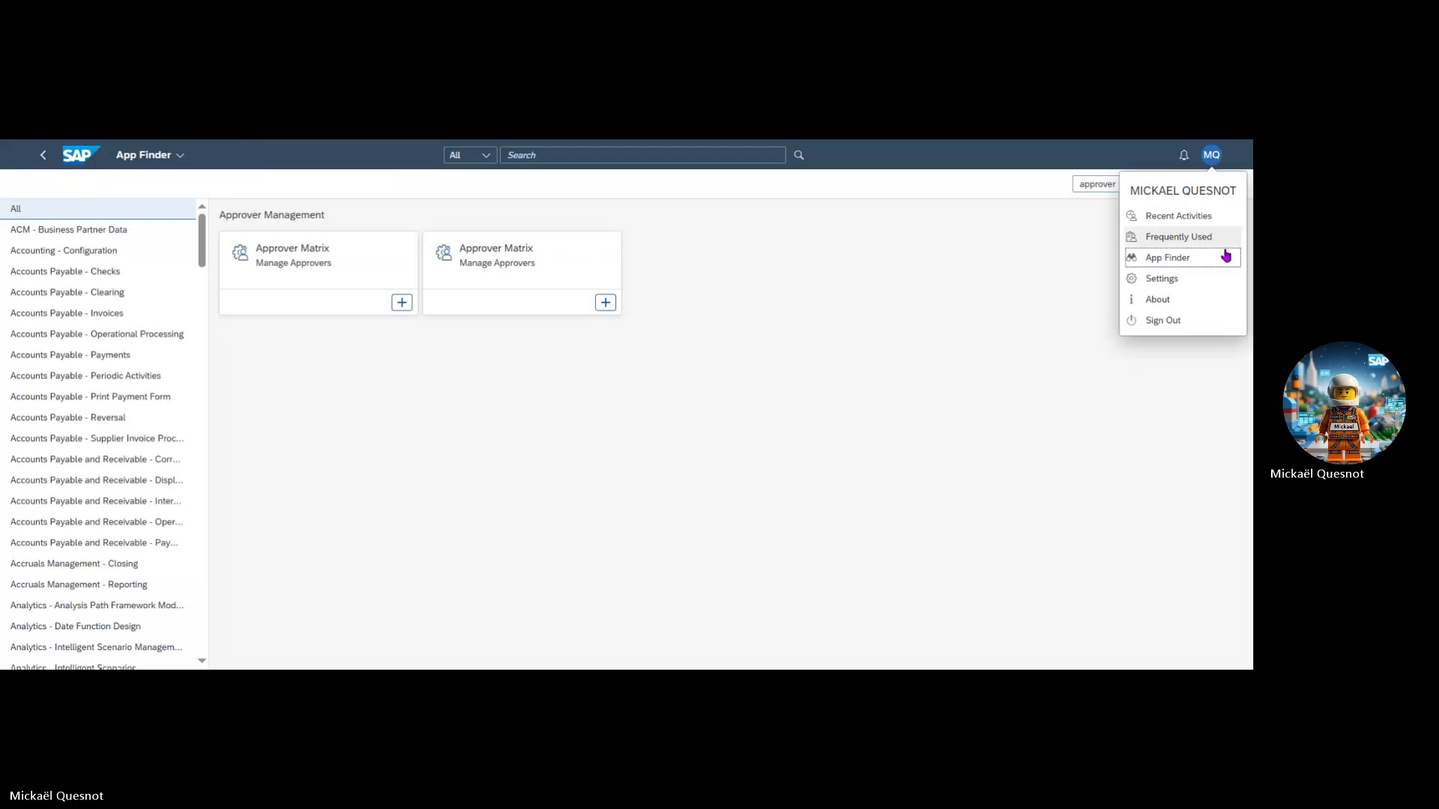
{"action": "left_click", "coordinate": [1203, 320]}
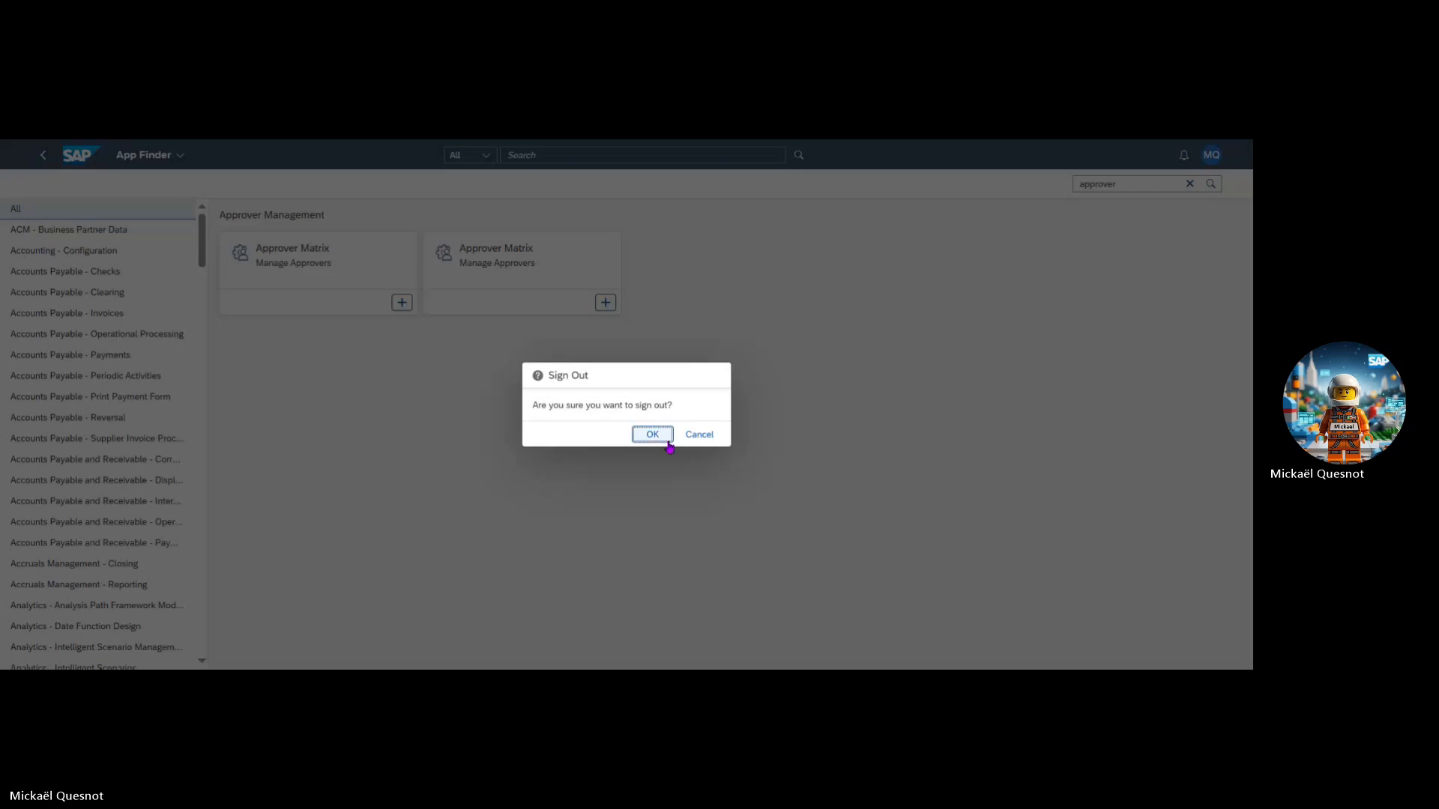
{"action": "left_click", "coordinate": [656, 433]}
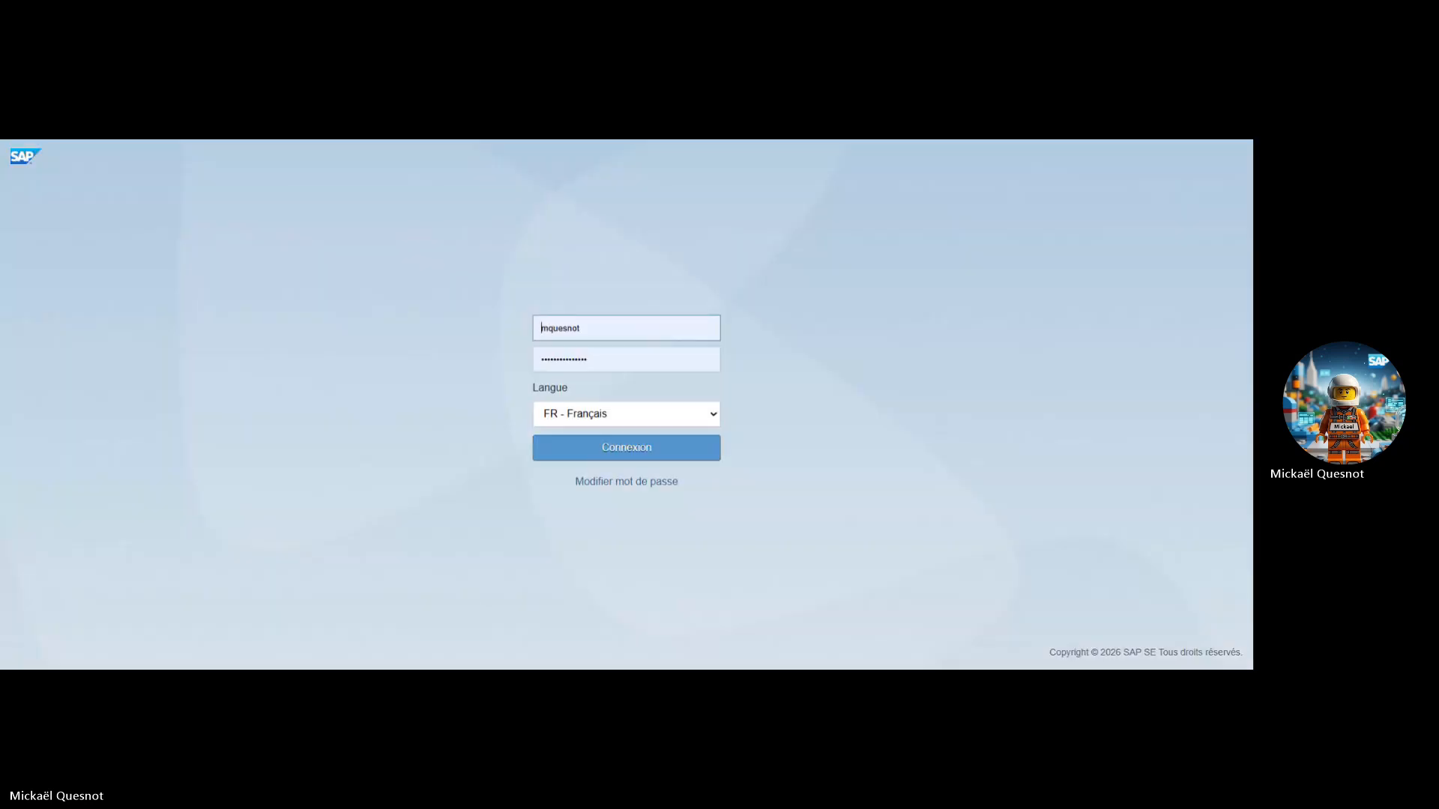
{"action": "left_click", "coordinate": [673, 419]}
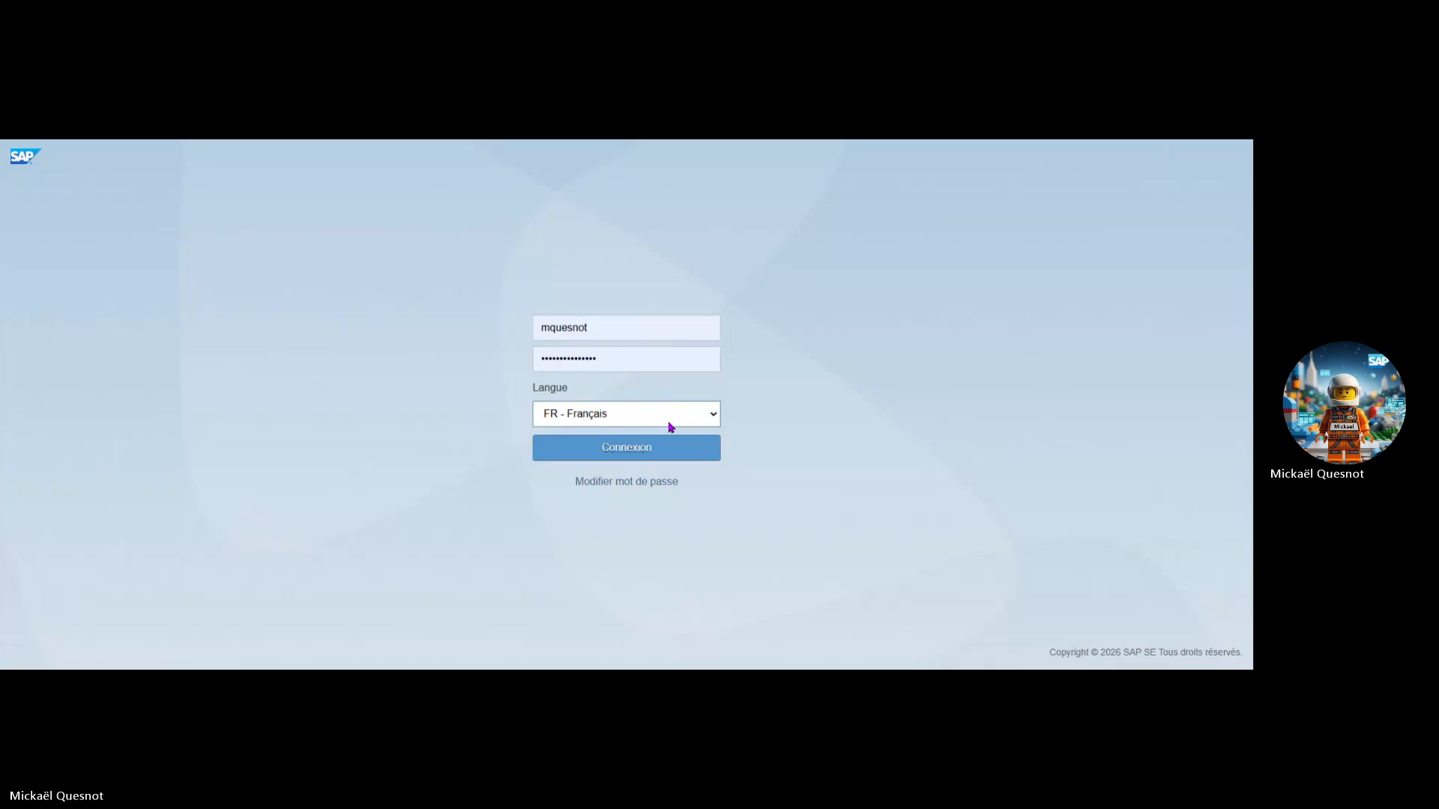
{"action": "left_click", "coordinate": [656, 449]}
{"action": "left_click", "coordinate": [637, 449]}
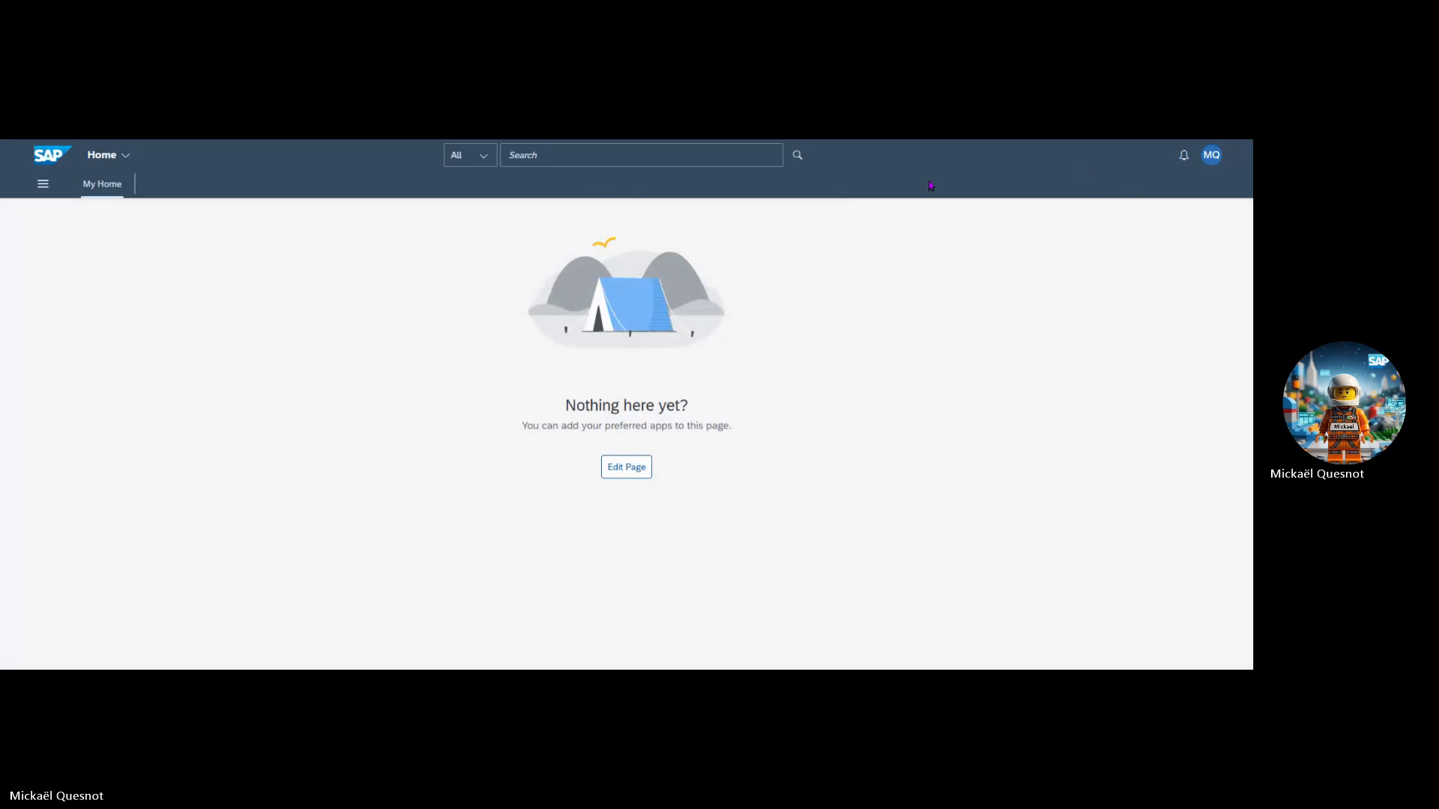
Step: Review the app titles listed in the launchpad's Recent Activities and close the Quick Access list
{"action": "left_click", "coordinate": [1209, 158]}
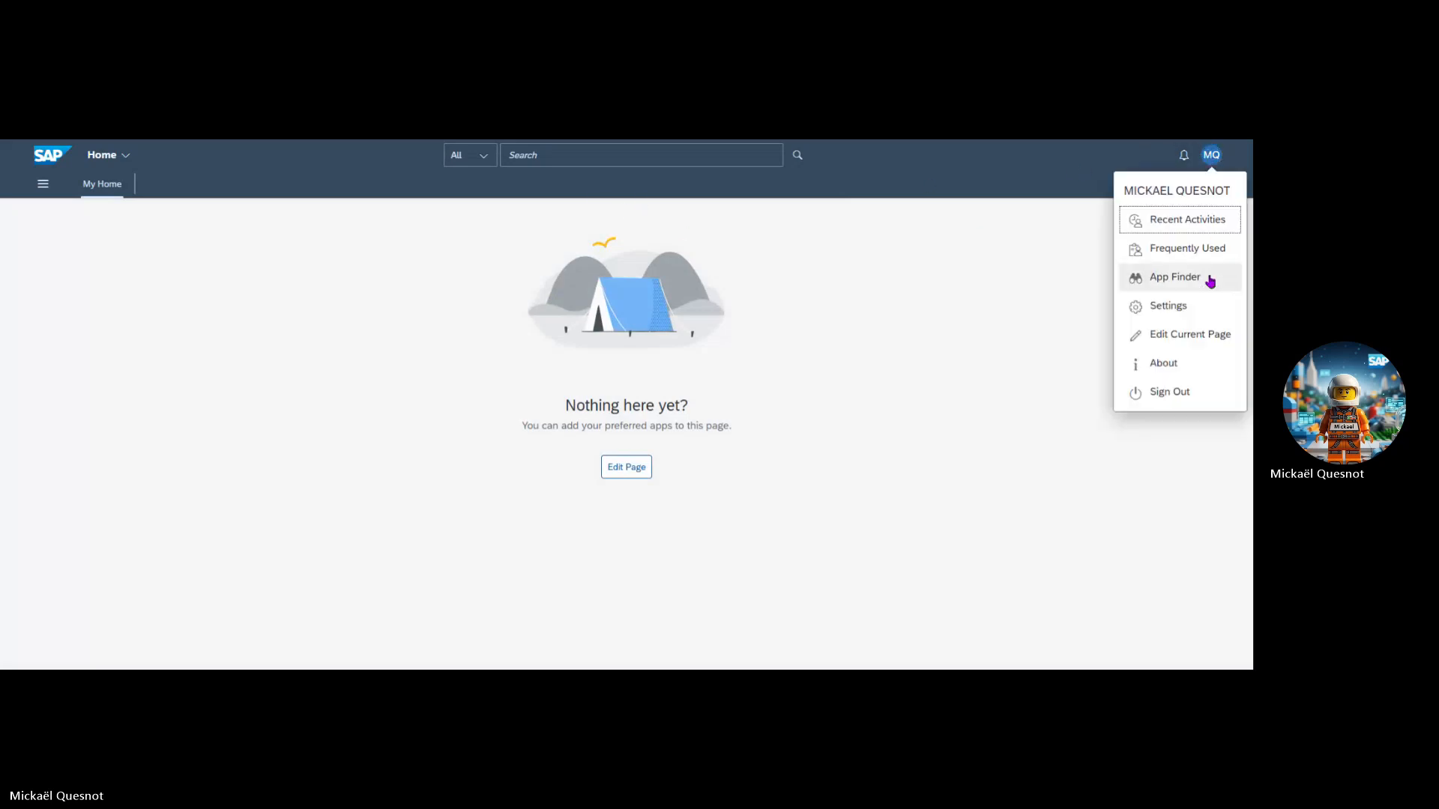
{"action": "left_click", "coordinate": [1208, 223]}
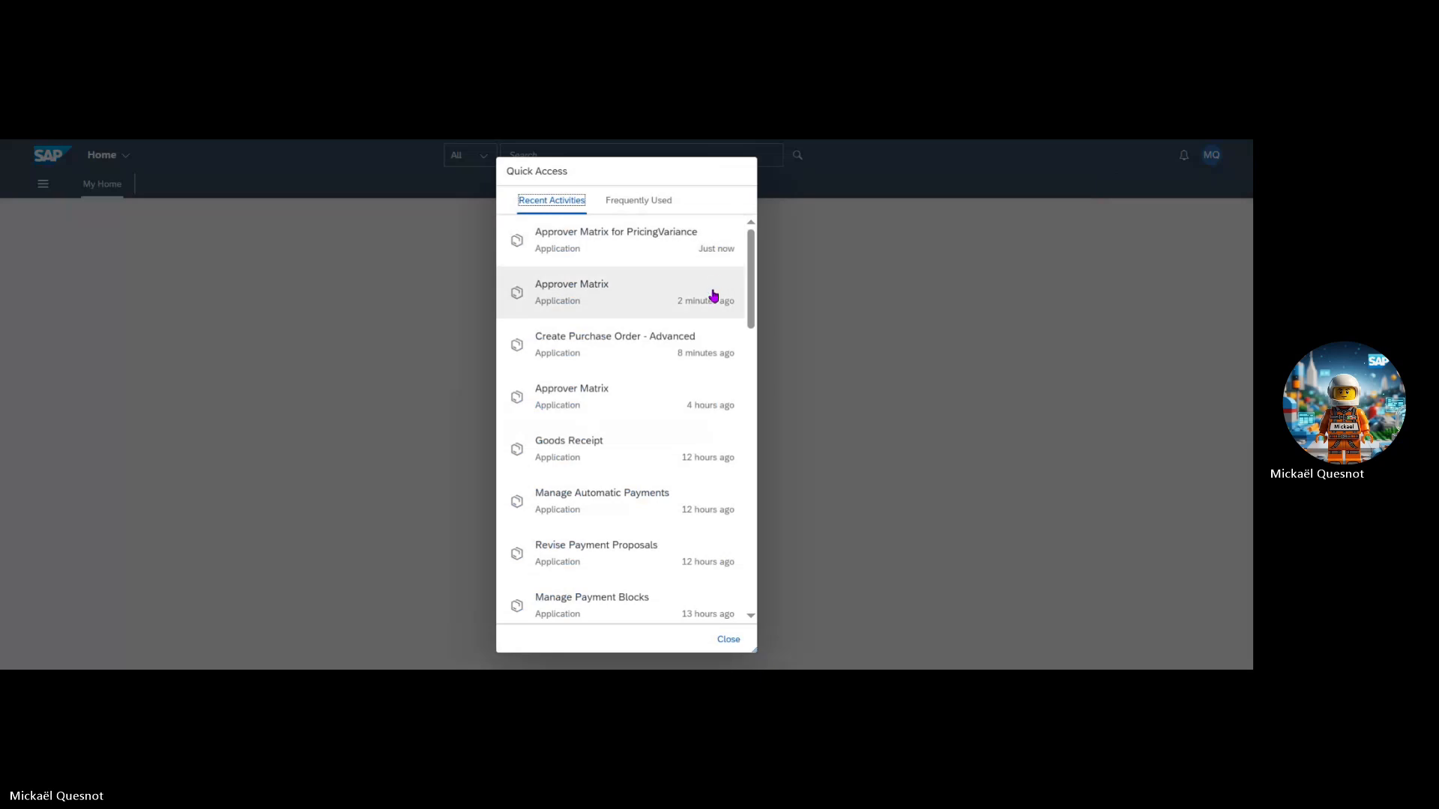
{"action": "left_click", "coordinate": [723, 646]}
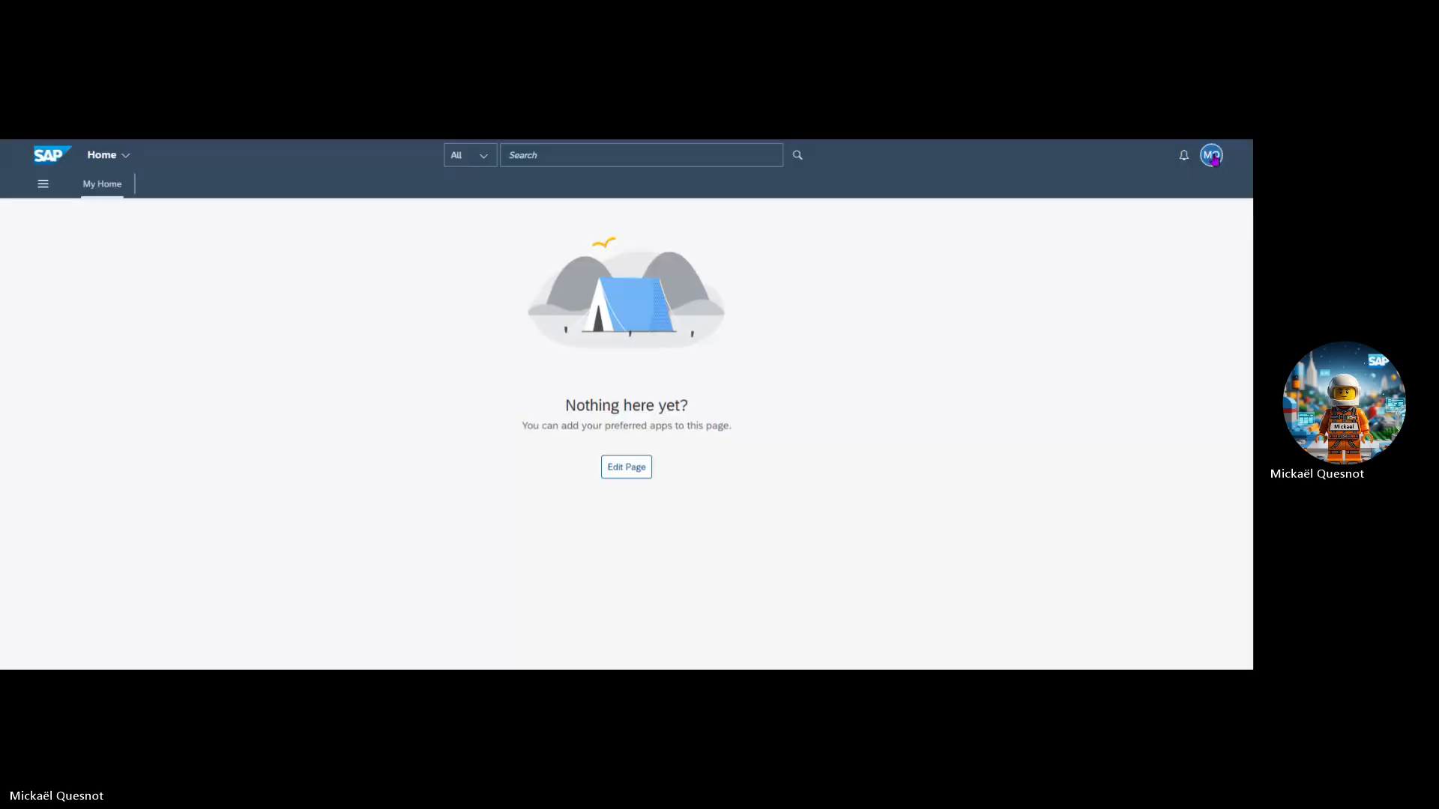
Step: Reopen the App Finder, dismiss the catalog loading error and display the apps of the Approver Management catalog
{"action": "left_click", "coordinate": [1211, 156]}
{"action": "left_click", "coordinate": [1189, 284]}
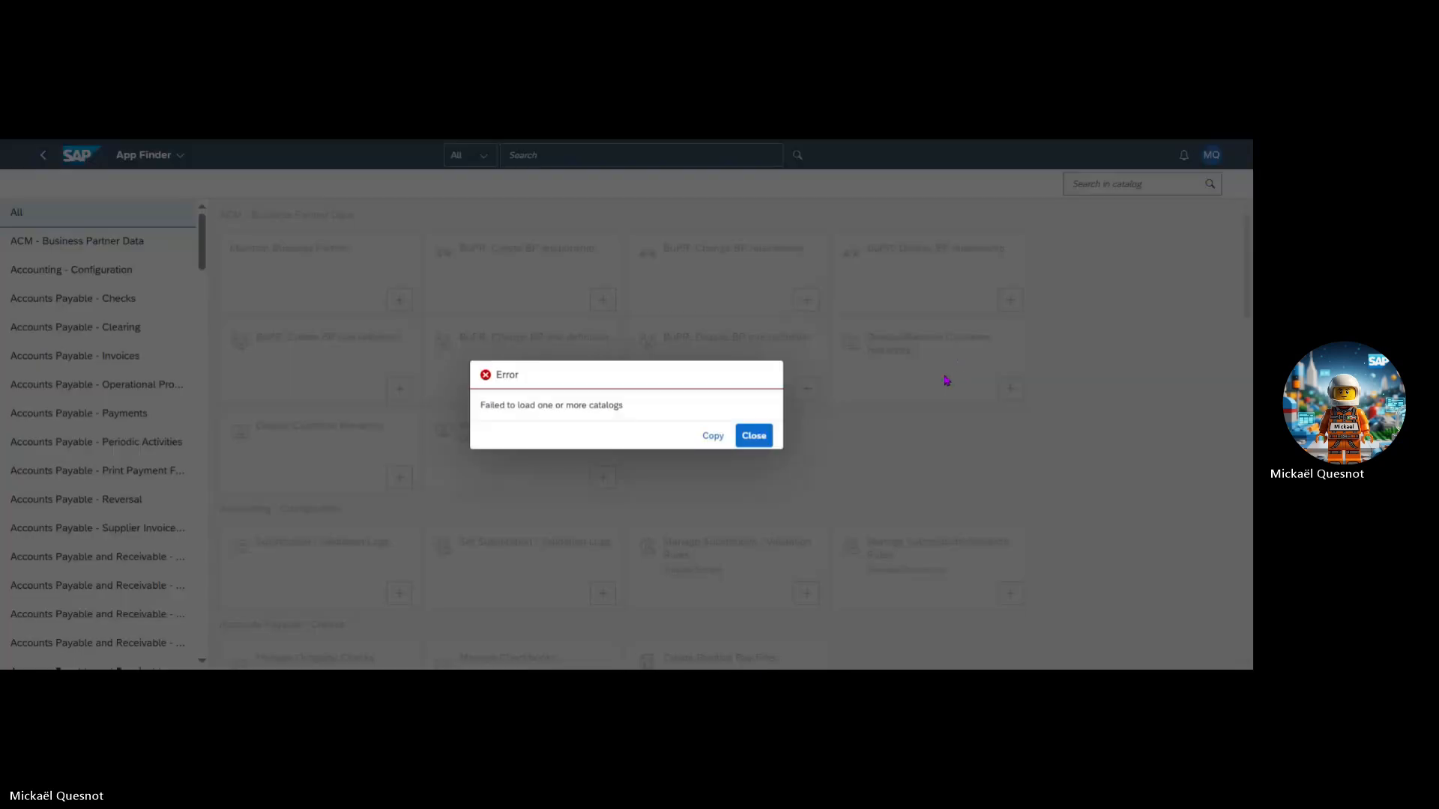
{"action": "left_click", "coordinate": [754, 436]}
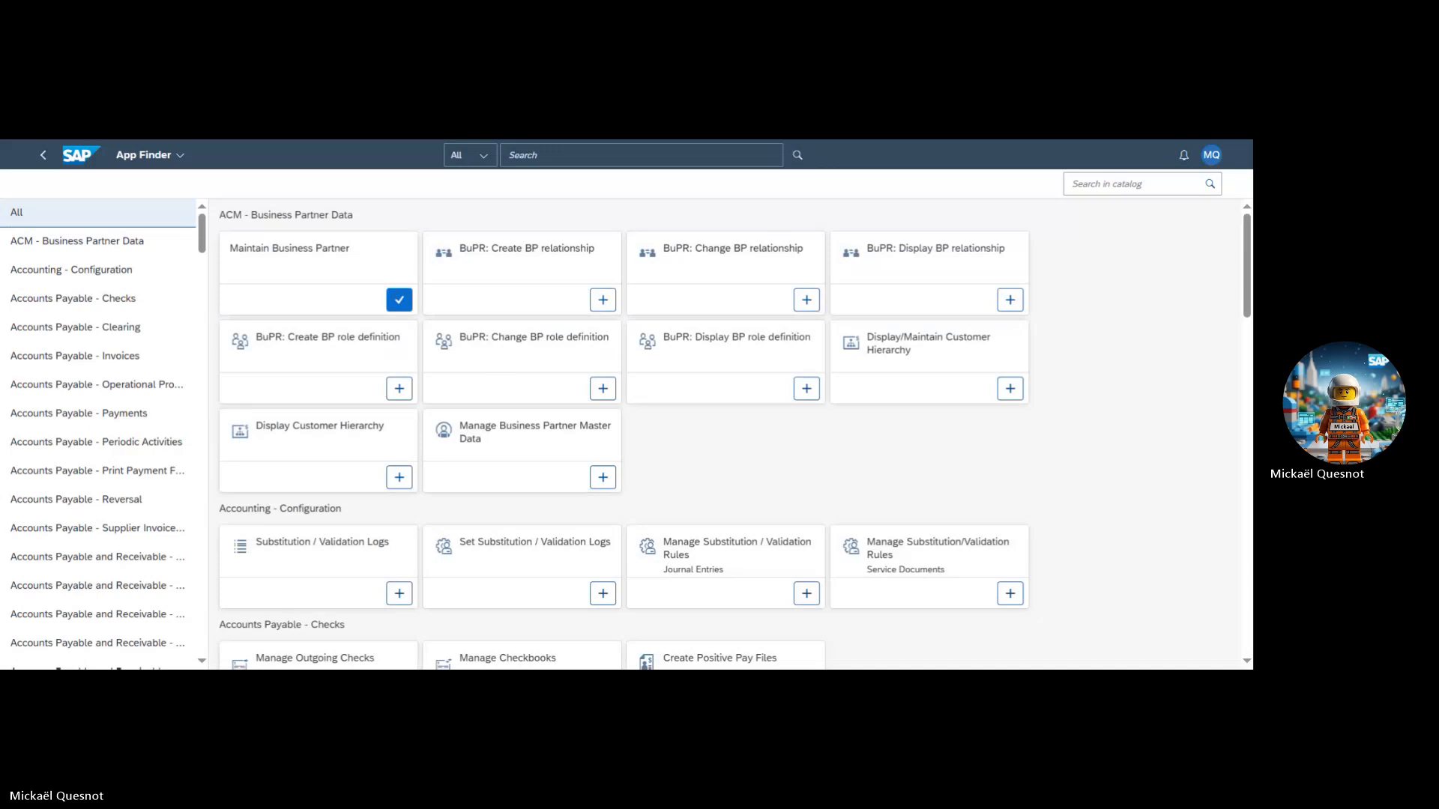
{"action": "scroll", "coordinate": [172, 390], "scroll_direction": "down", "scroll_amount": 4}
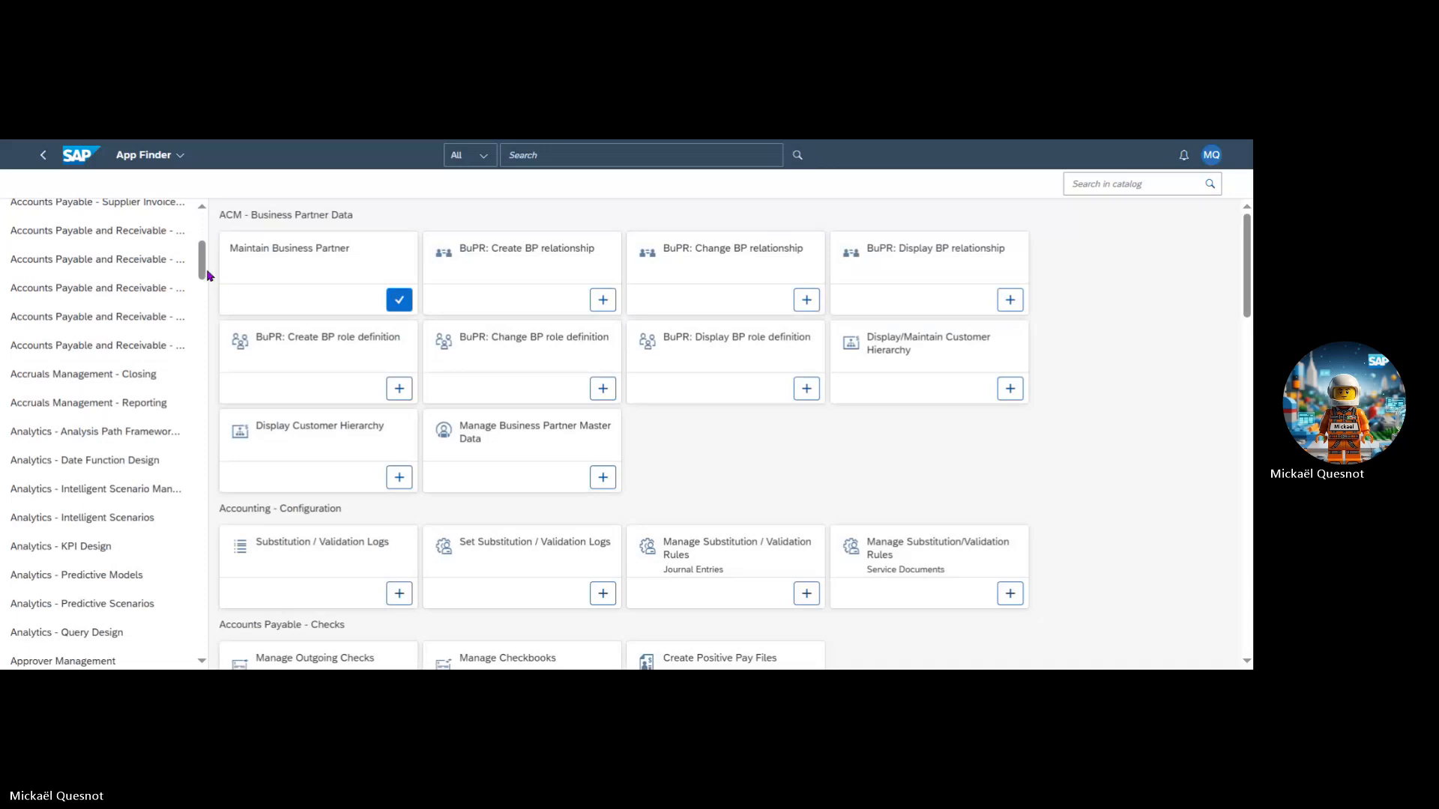
{"action": "mouse_move", "coordinate": [208, 276]}
{"action": "left_mouse_down"}
{"action": "mouse_move", "coordinate": [217, 664]}
{"action": "mouse_move", "coordinate": [199, 218]}
{"action": "mouse_move", "coordinate": [208, 296]}
{"action": "mouse_move", "coordinate": [206, 277]}
{"action": "left_mouse_up"}
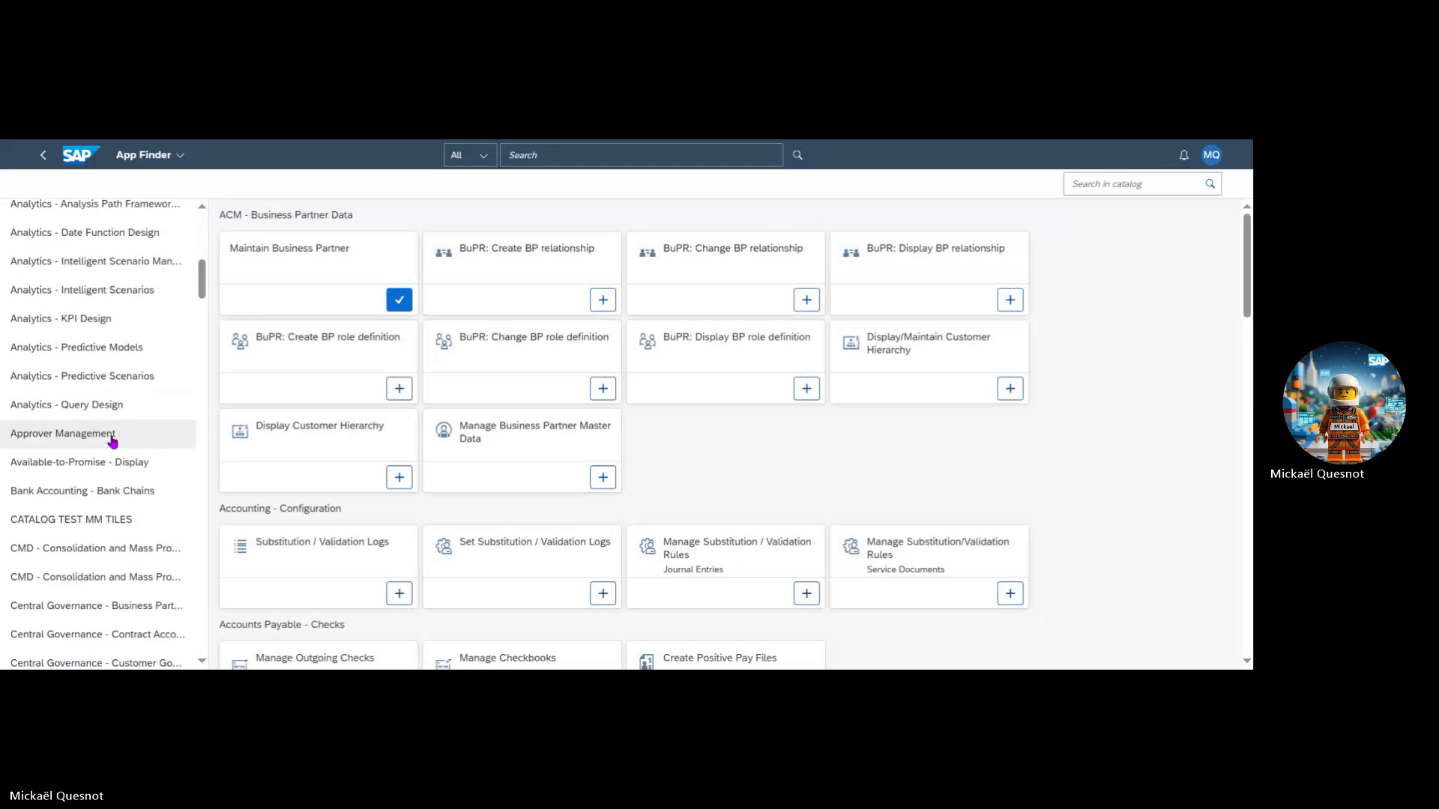
{"action": "left_click", "coordinate": [111, 441]}
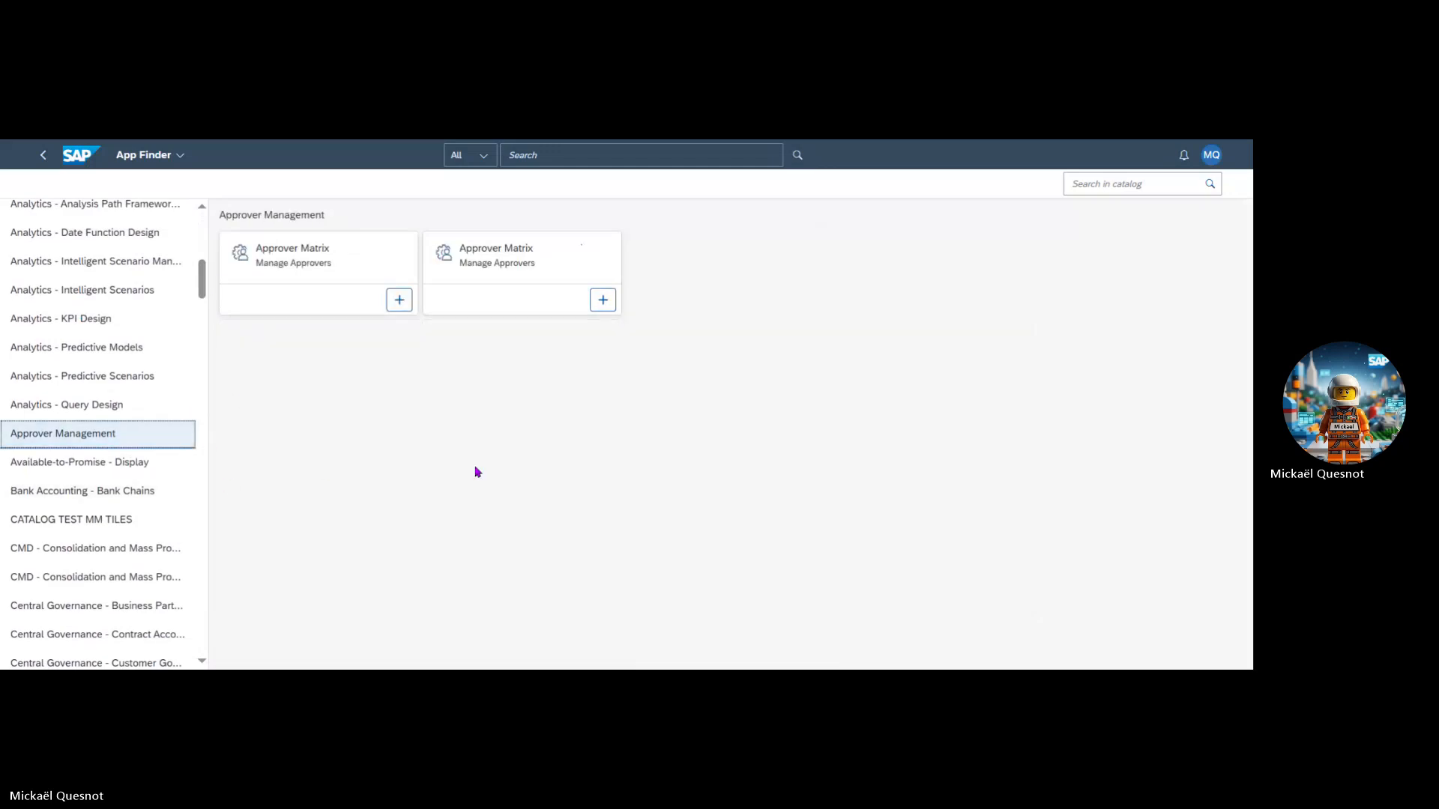
Step: Check the title of the first app in the Approver Management catalog by opening it, and leave it again
{"action": "left_click", "coordinate": [313, 277]}
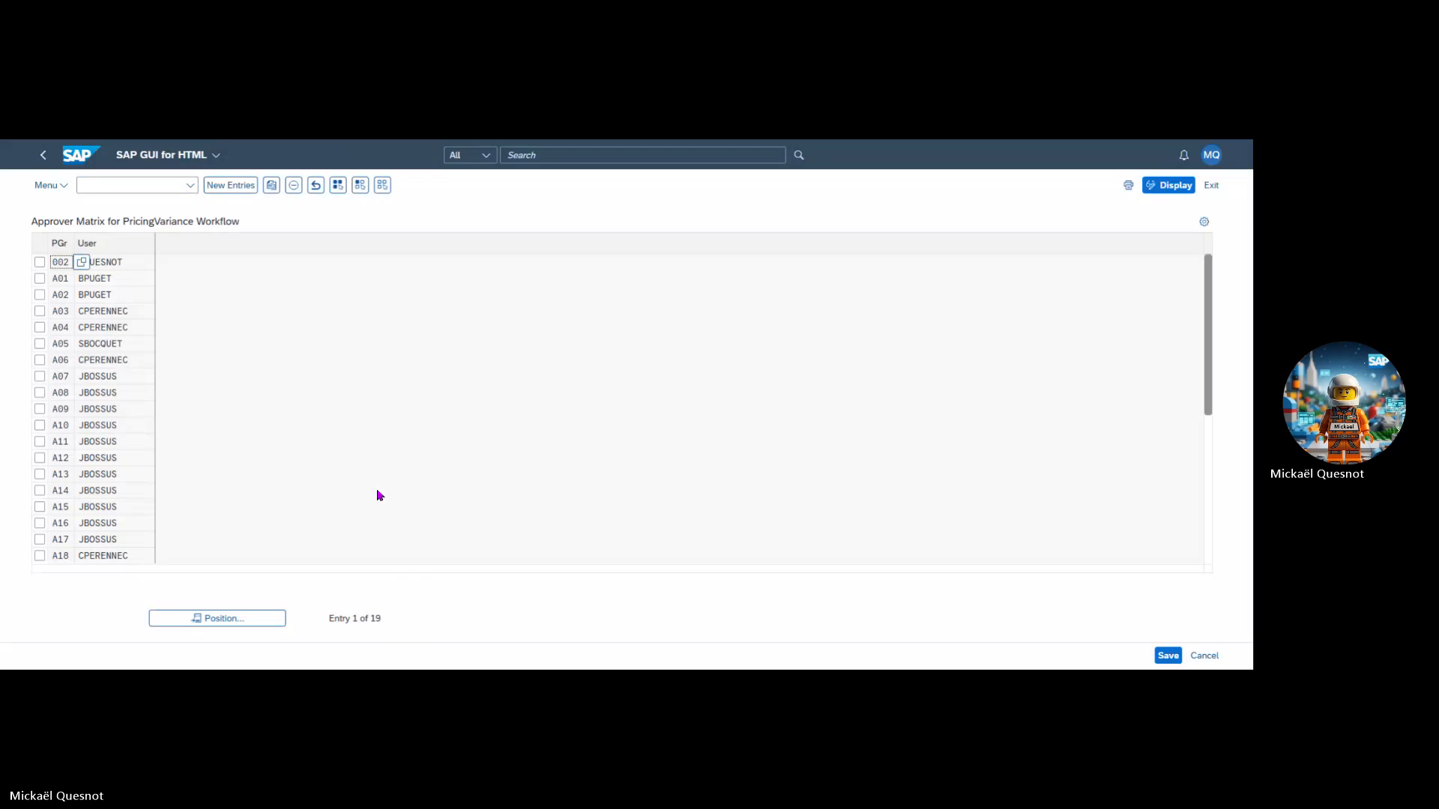
{"action": "left_click", "coordinate": [44, 155]}
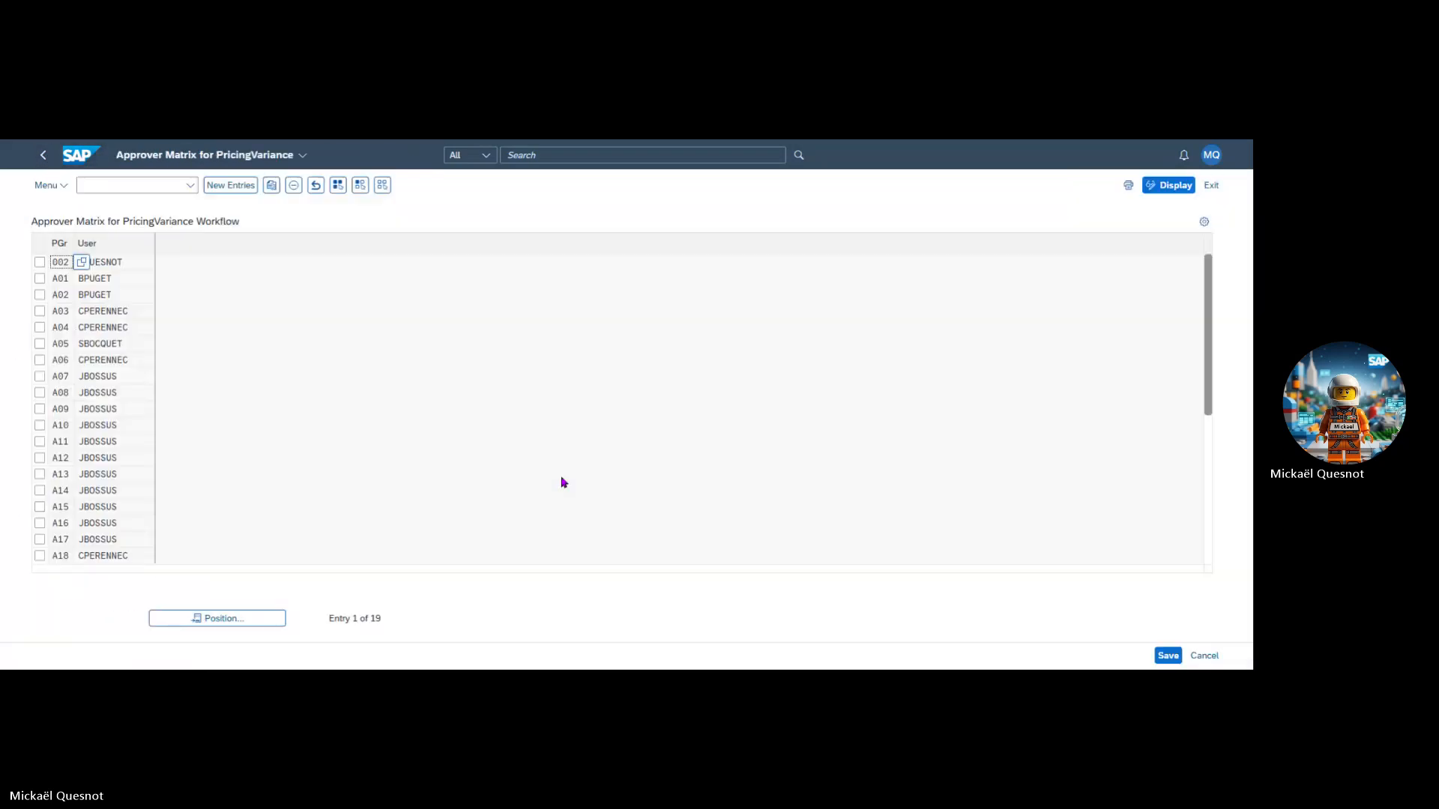
{"action": "left_click", "coordinate": [43, 156]}
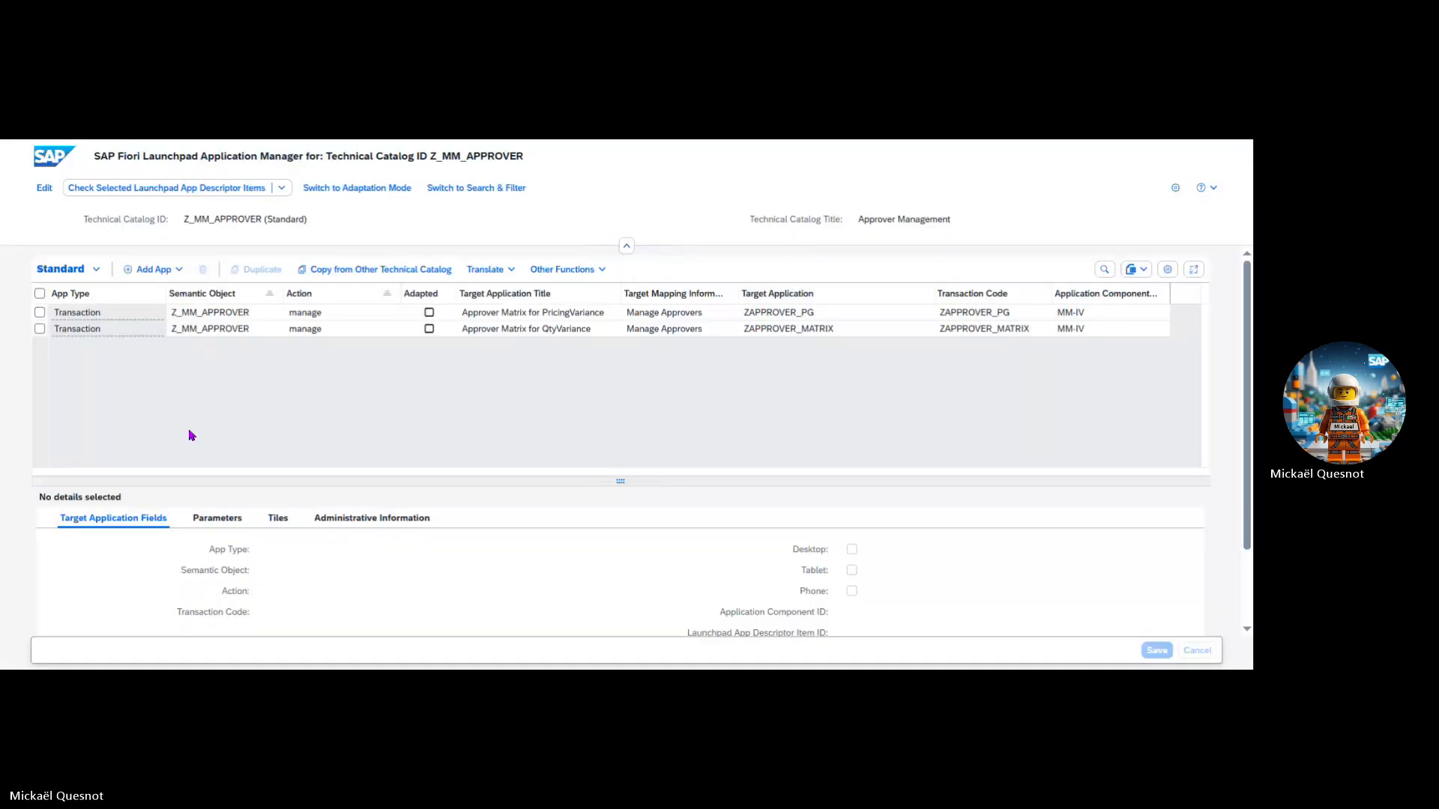
Step: Try to switch technical catalog Z_MM_APPROVER to edit mode in the Launchpad Application Manager, and go back to the App Finder
{"action": "scroll", "coordinate": [183, 446], "scroll_direction": "down", "scroll_amount": 3}
{"action": "scroll", "coordinate": [197, 465], "scroll_direction": "up", "scroll_amount": 3}
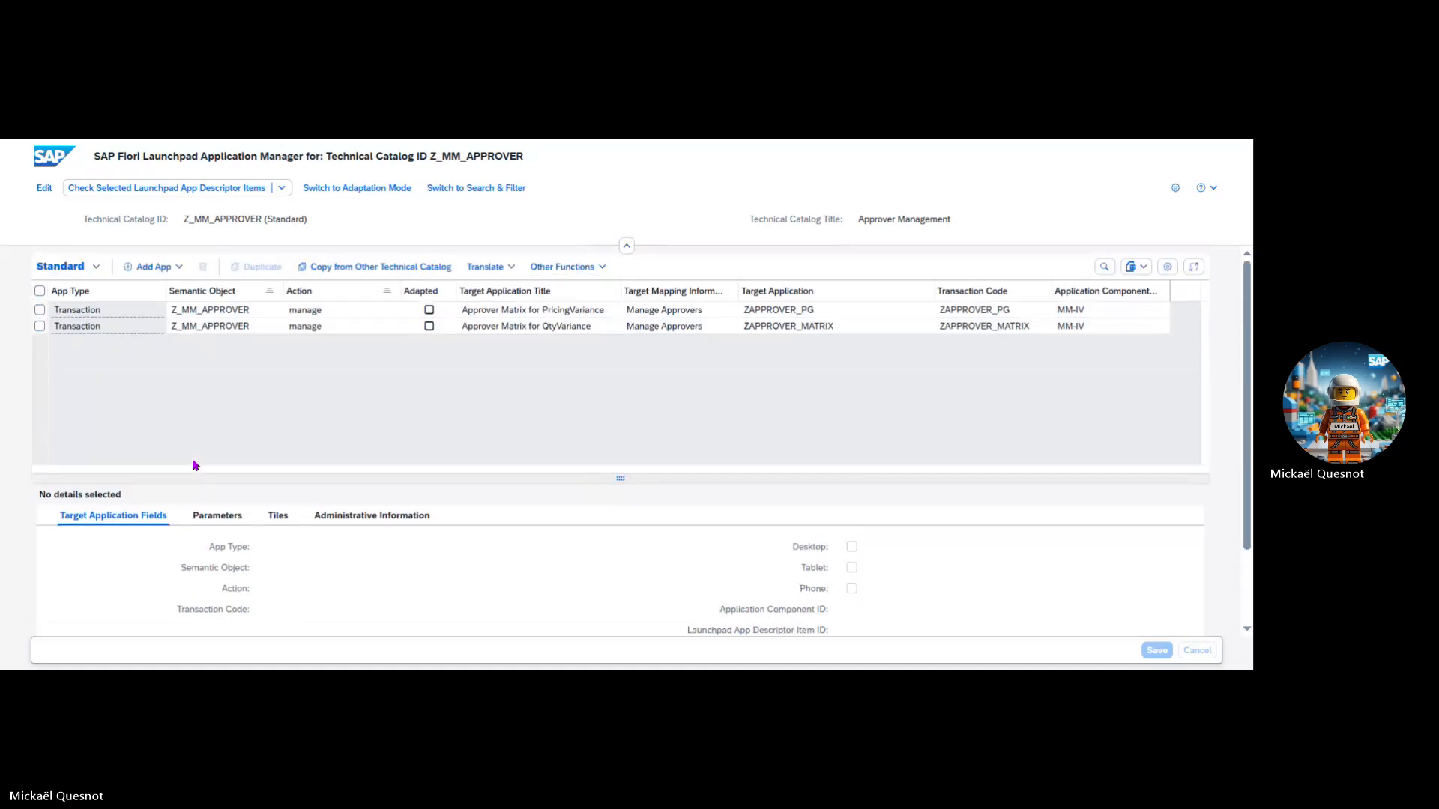
{"action": "left_click", "coordinate": [45, 188]}
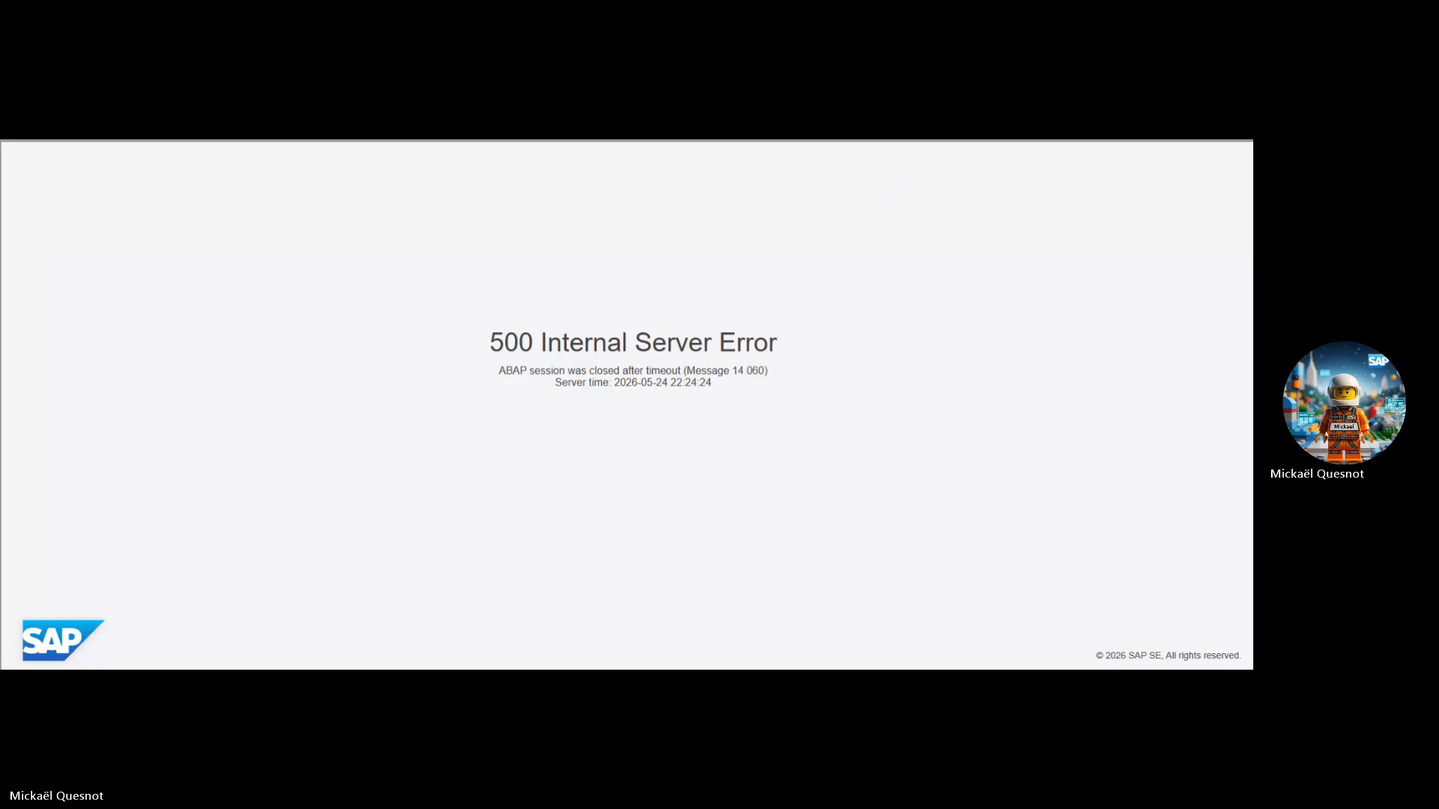
{"action": "key", "text": "ctrl+Tab"}
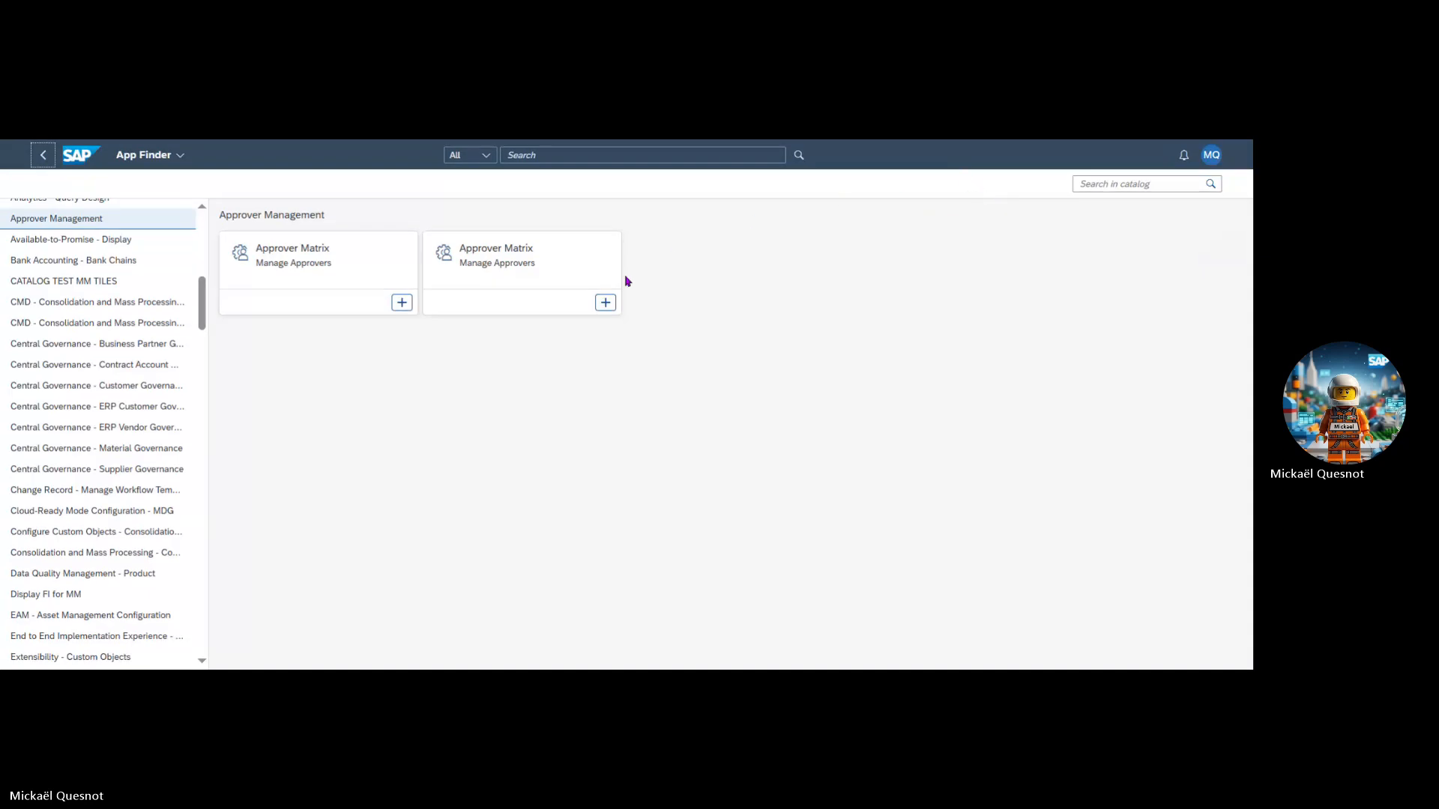
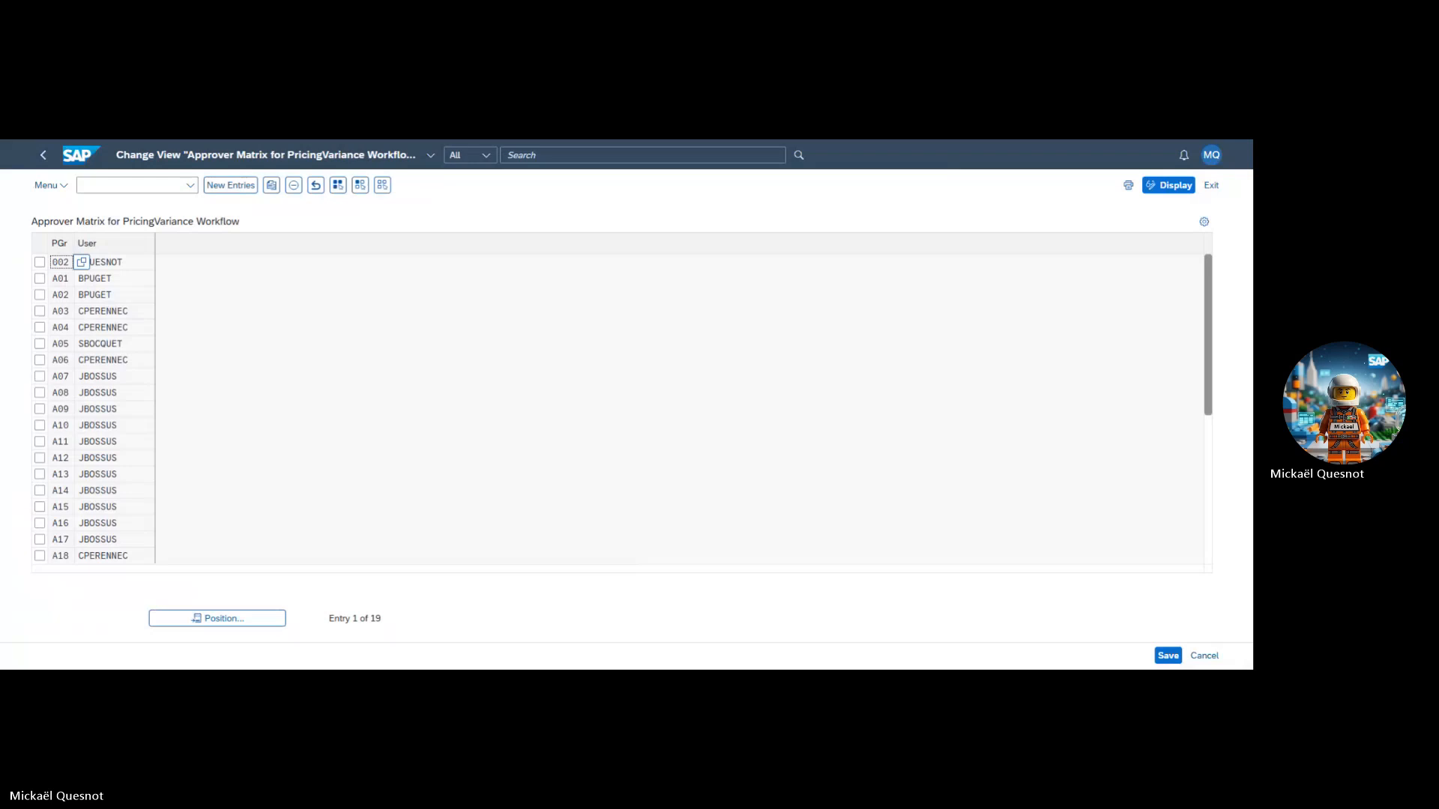
Step: Start transaction /n/UI2/FLPAM from the Approver Matrix for PricingVariance app to reopen the Launchpad Application Manager
{"action": "left_click", "coordinate": [133, 187]}
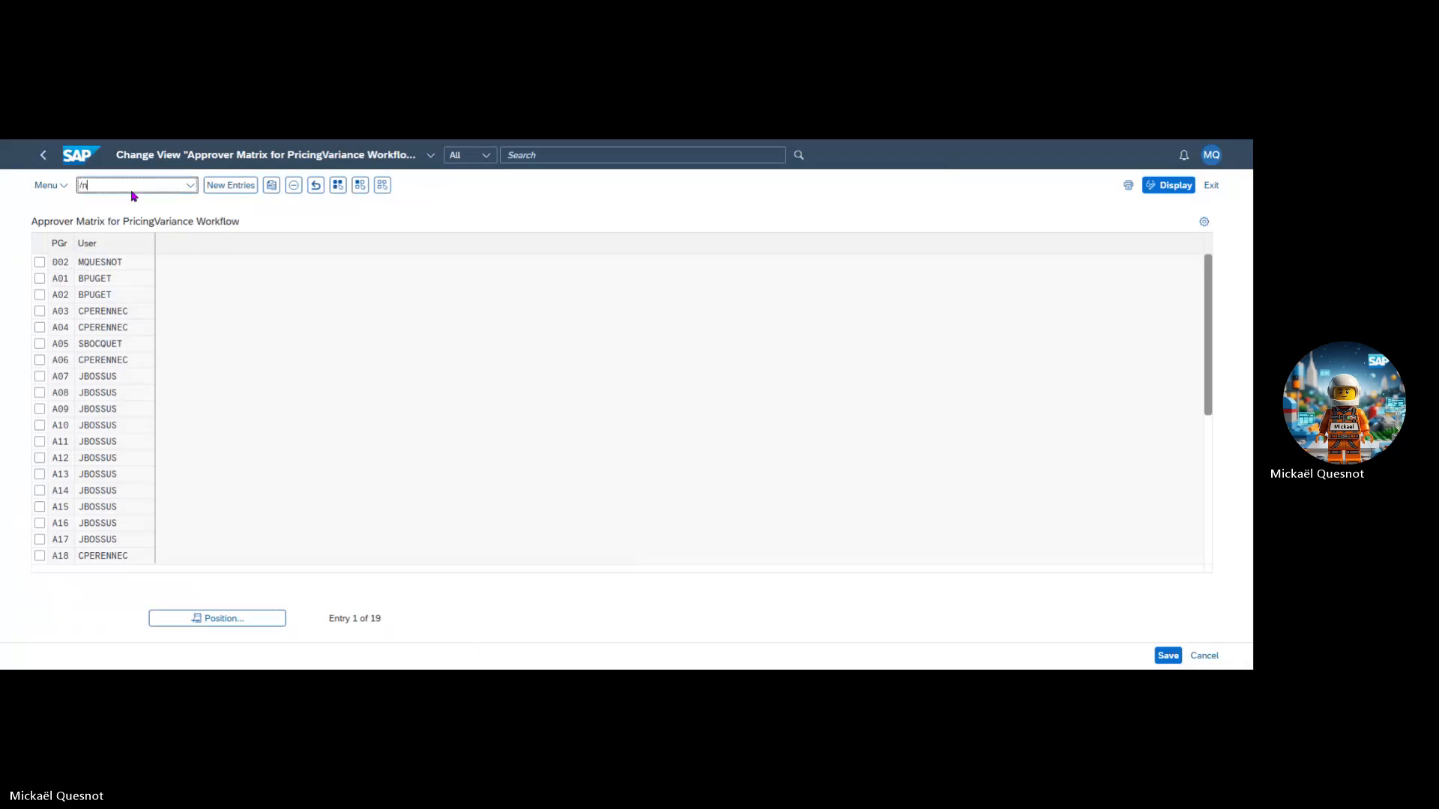
{"action": "type", "text": "/n"}
{"action": "type", "text": "/UI2/FLPAM"}
{"action": "left_click", "coordinate": [190, 185]}
{"action": "left_click", "coordinate": [229, 267]}
{"action": "key", "text": "Return"}
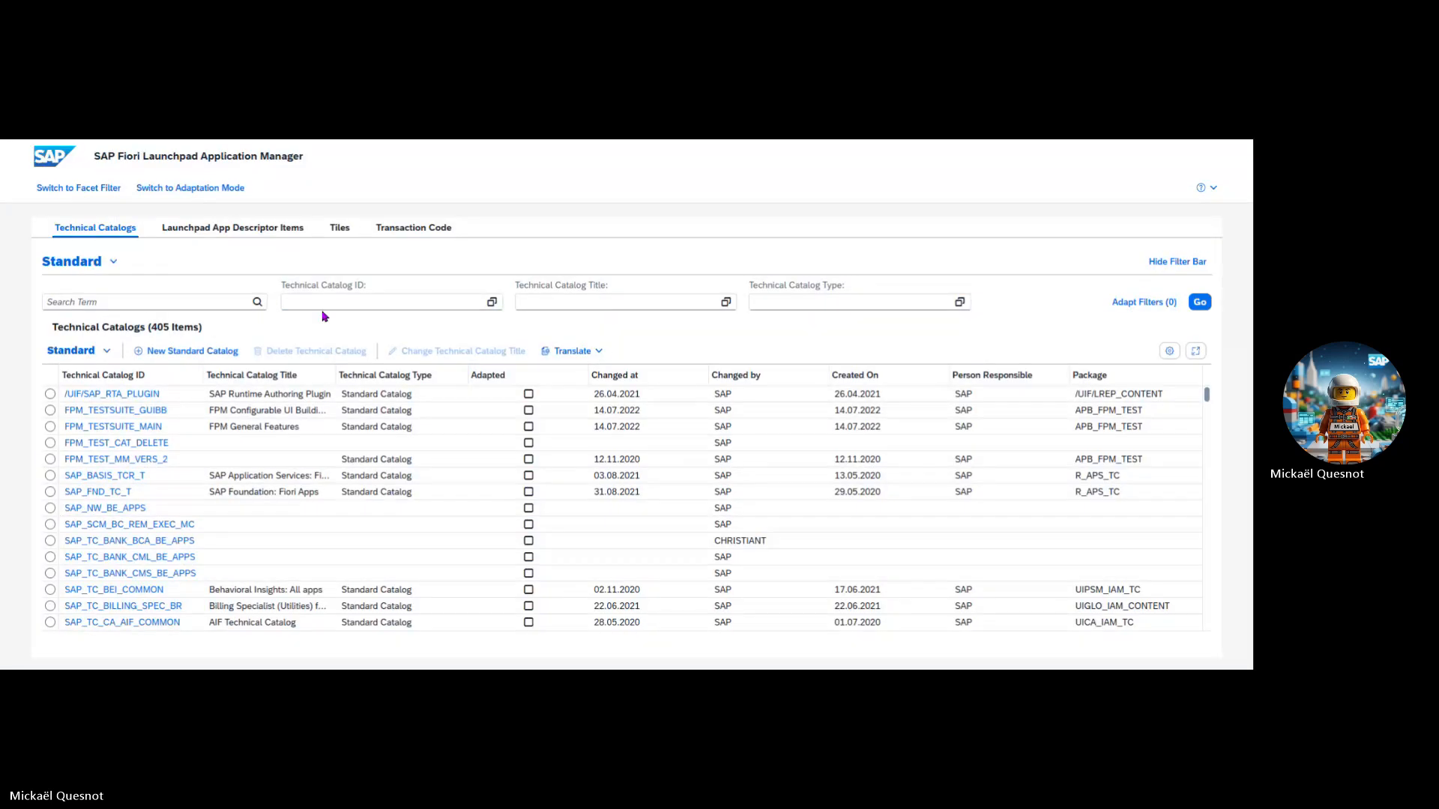
Step: Filter the technical catalogs by the ID pattern Z*MM* and select Z_MM_APPROVER
{"action": "left_click", "coordinate": [321, 300]}
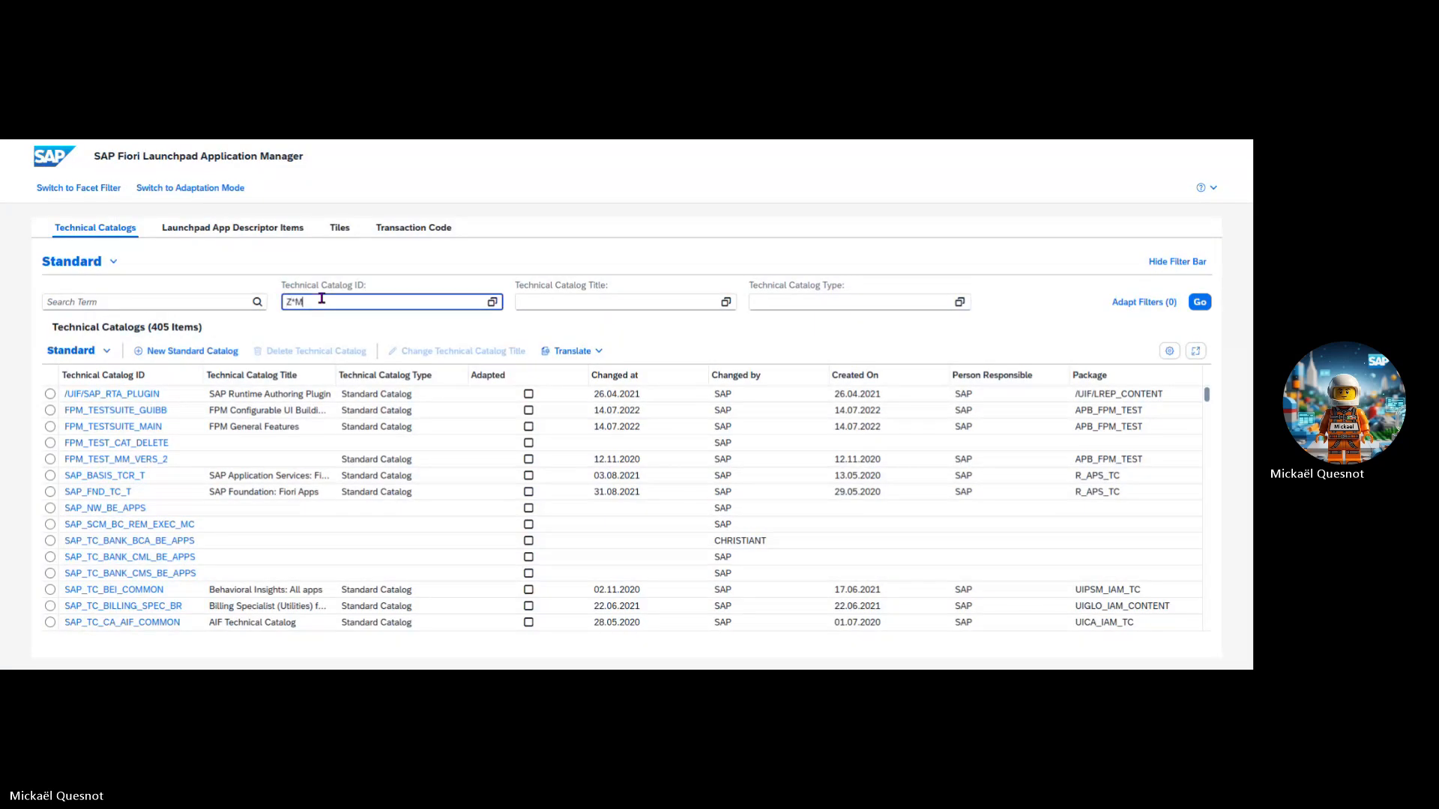
{"action": "key", "text": "Return"}
{"action": "left_click", "coordinate": [1195, 302]}
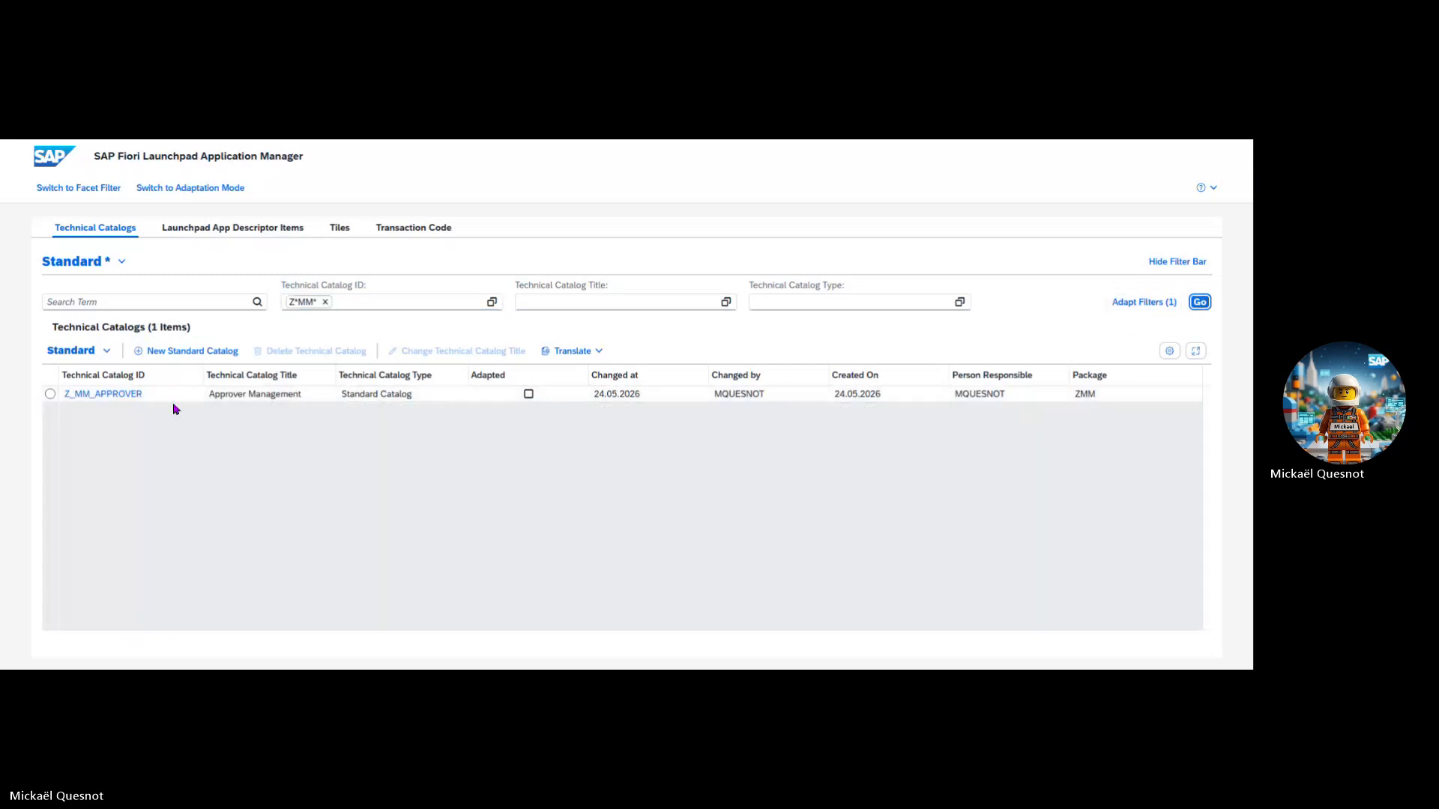
{"action": "left_click", "coordinate": [50, 394]}
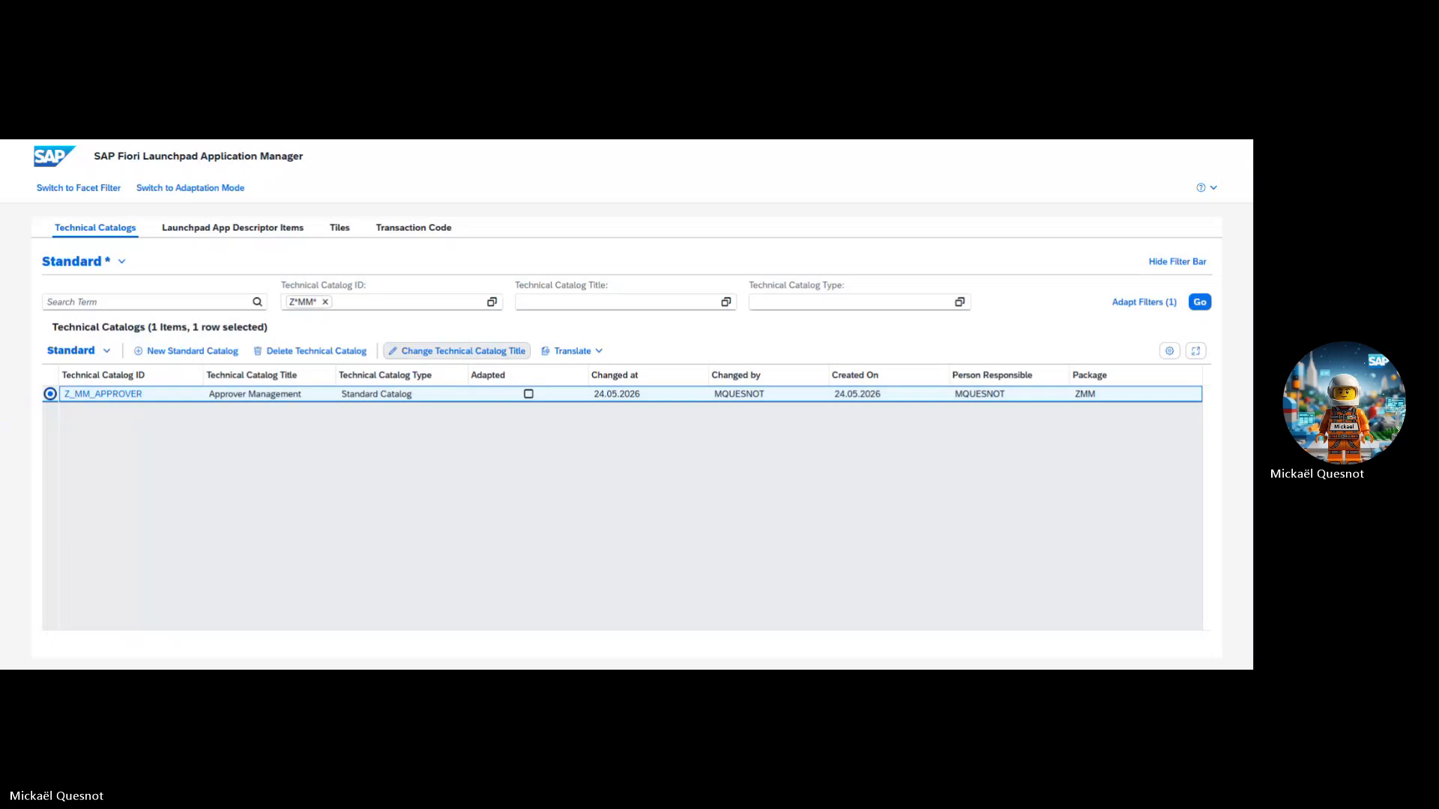
Step: Open technical catalog Z_MM_APPROVER and start editing it
{"action": "left_click", "coordinate": [114, 395]}
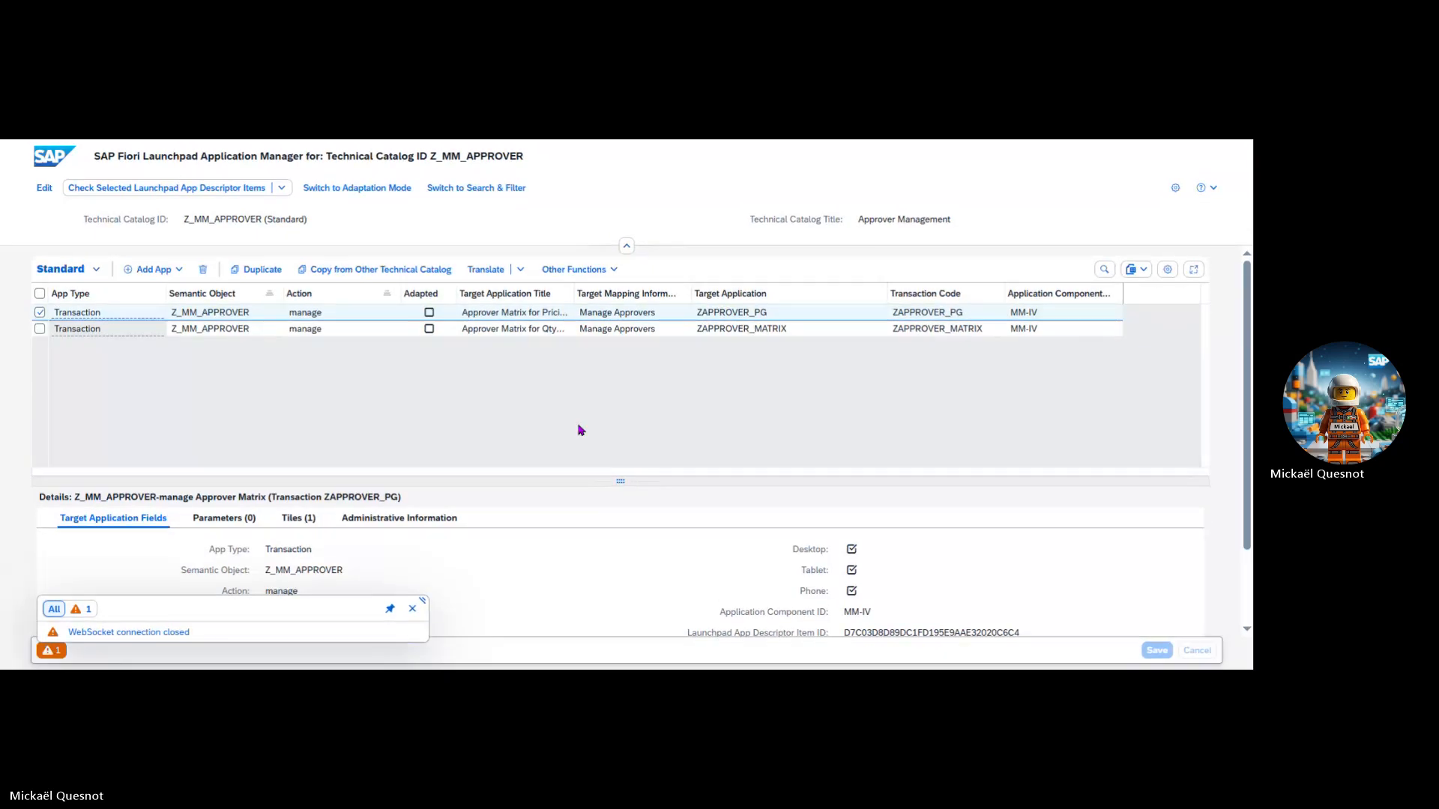
{"action": "scroll", "coordinate": [417, 417], "scroll_direction": "down", "scroll_amount": 2}
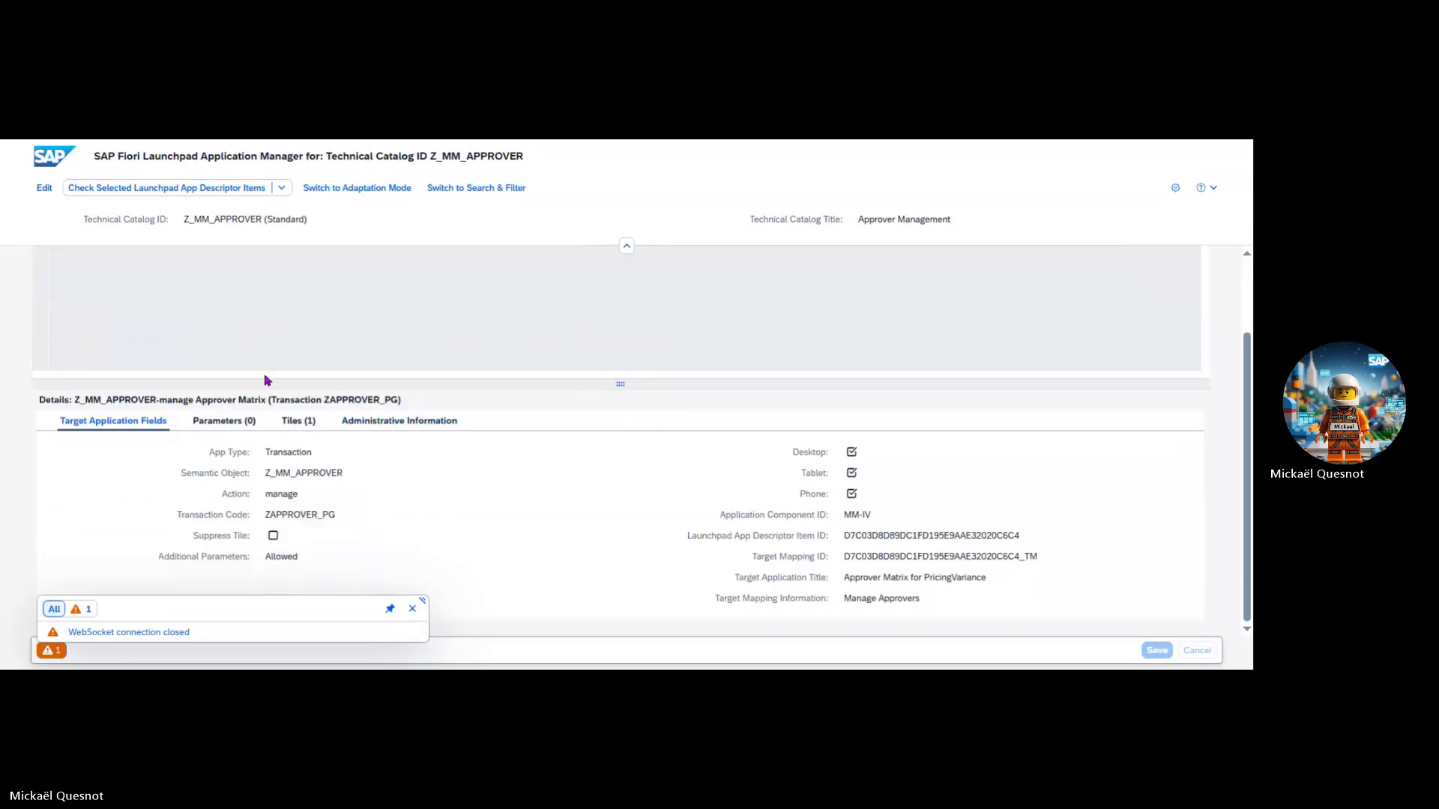
{"action": "left_click", "coordinate": [43, 191]}
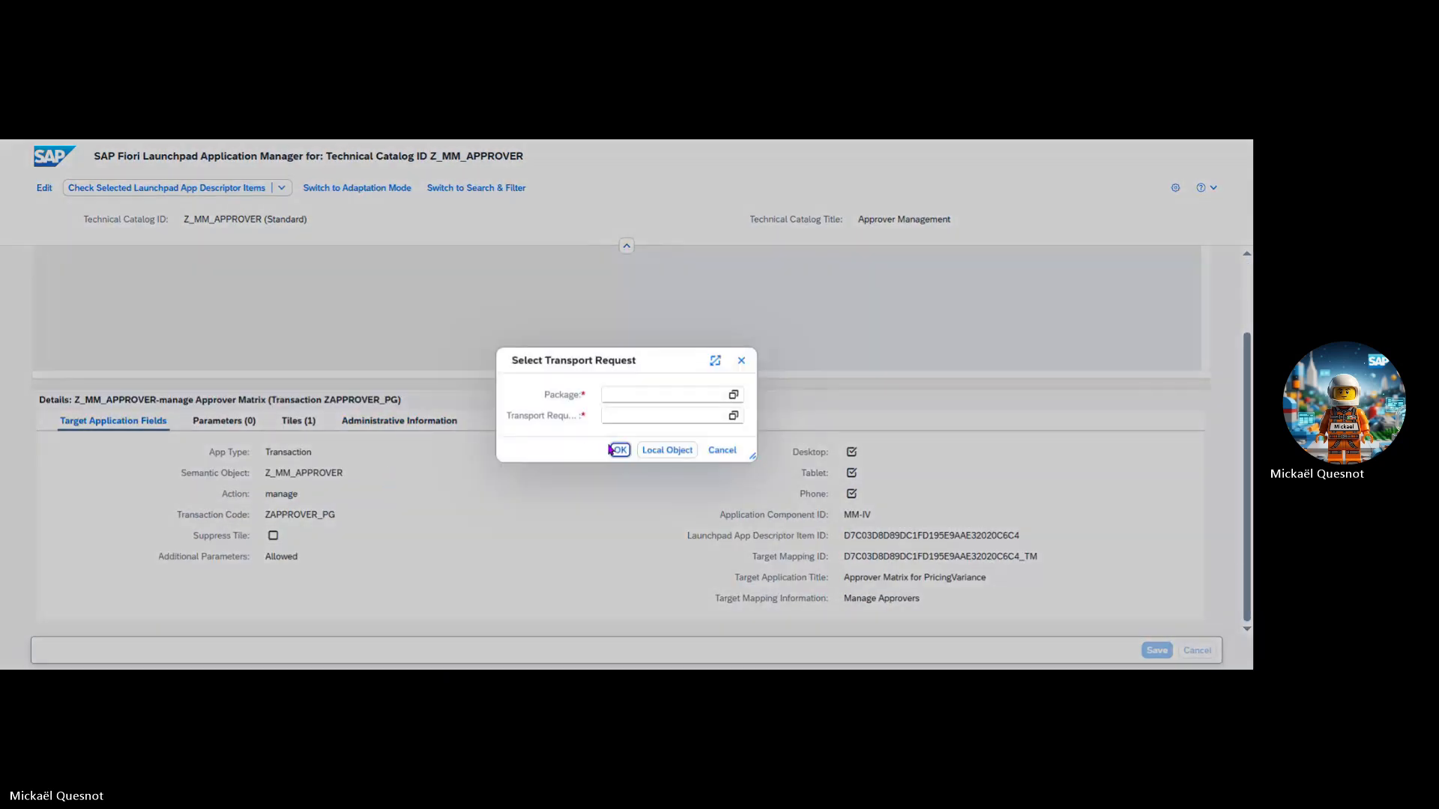
Step: Search the packages with the pattern Z*MM* and assign package ZMMIM for the transport
{"action": "left_click", "coordinate": [733, 395]}
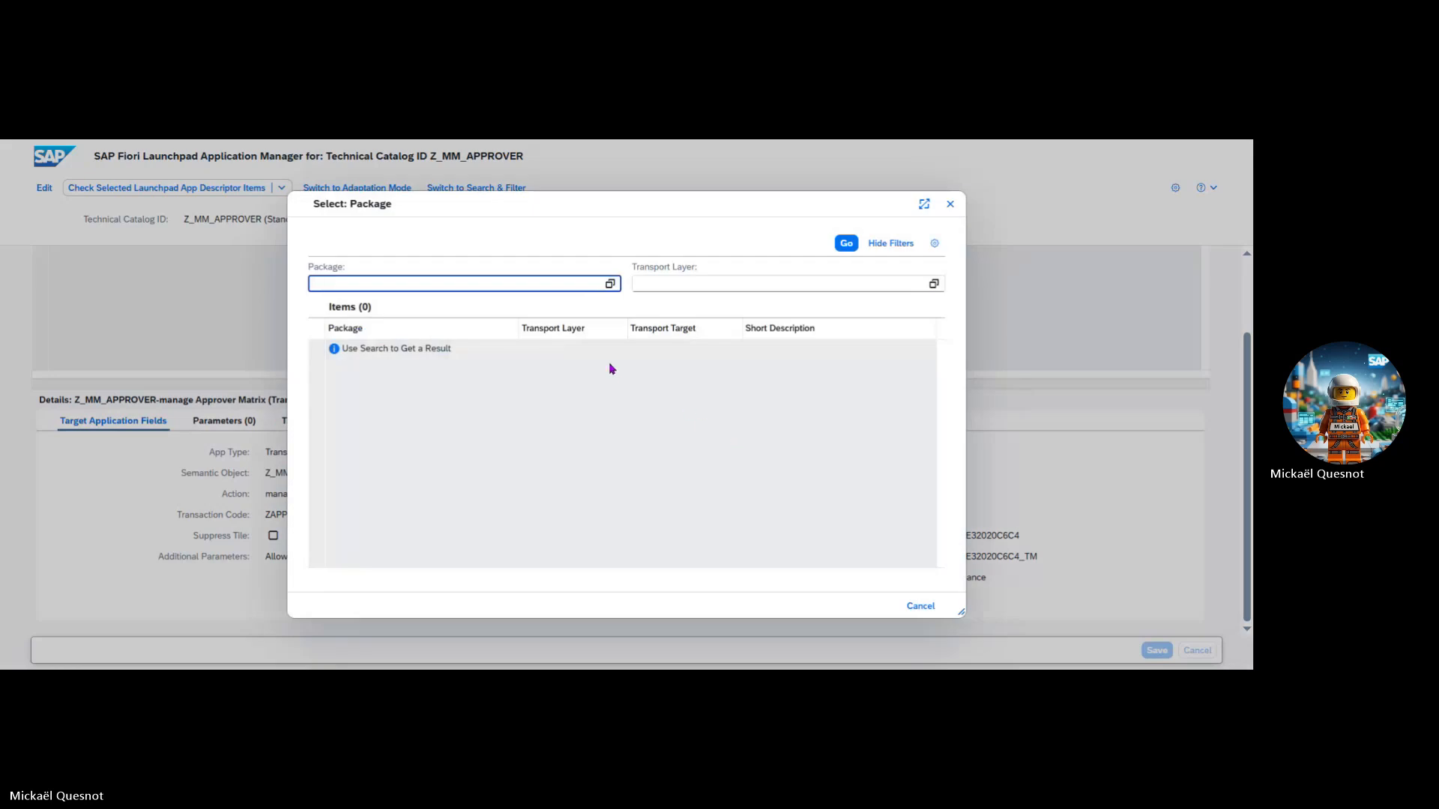
{"action": "type", "text": "*"}
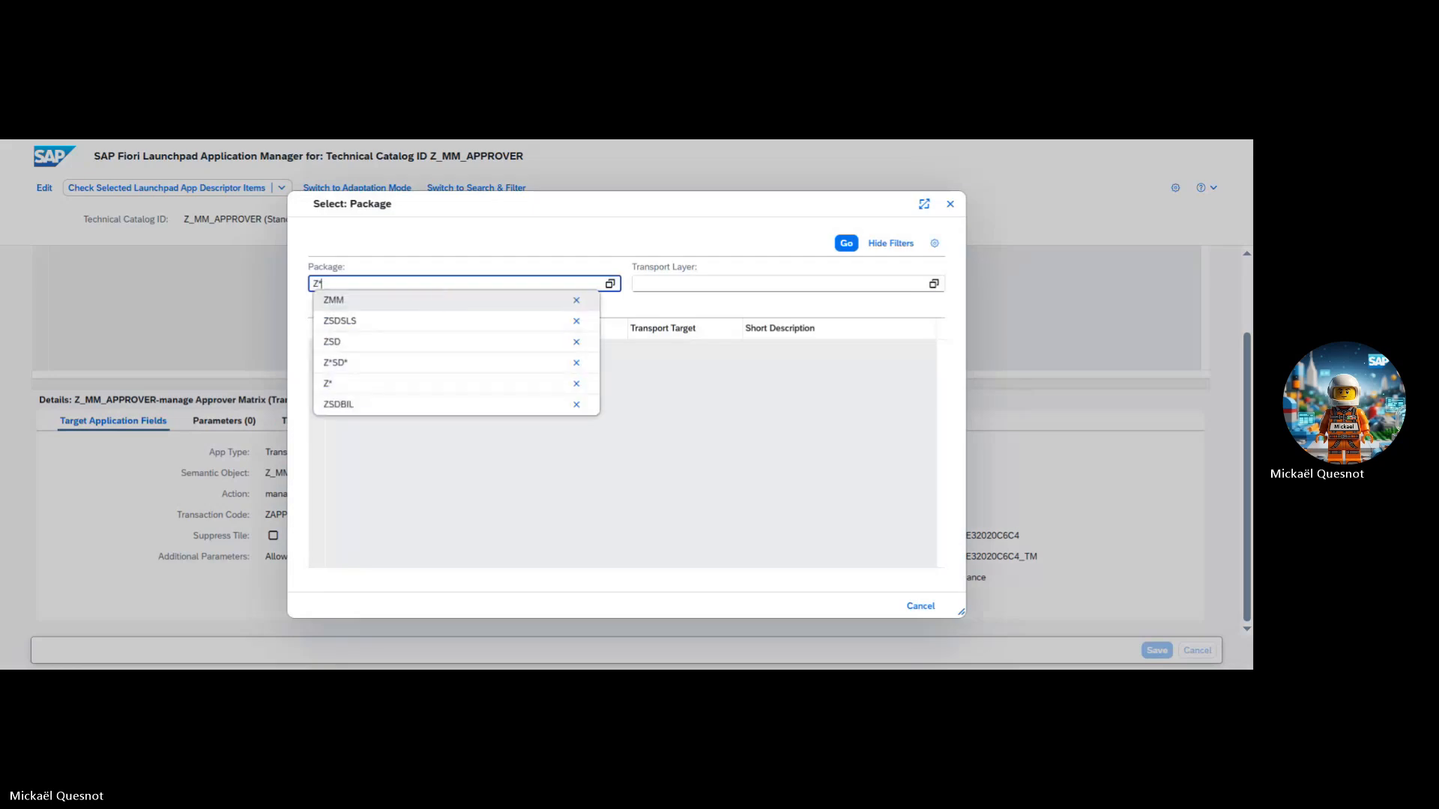
{"action": "type", "text": "MM*"}
{"action": "key", "text": "Return"}
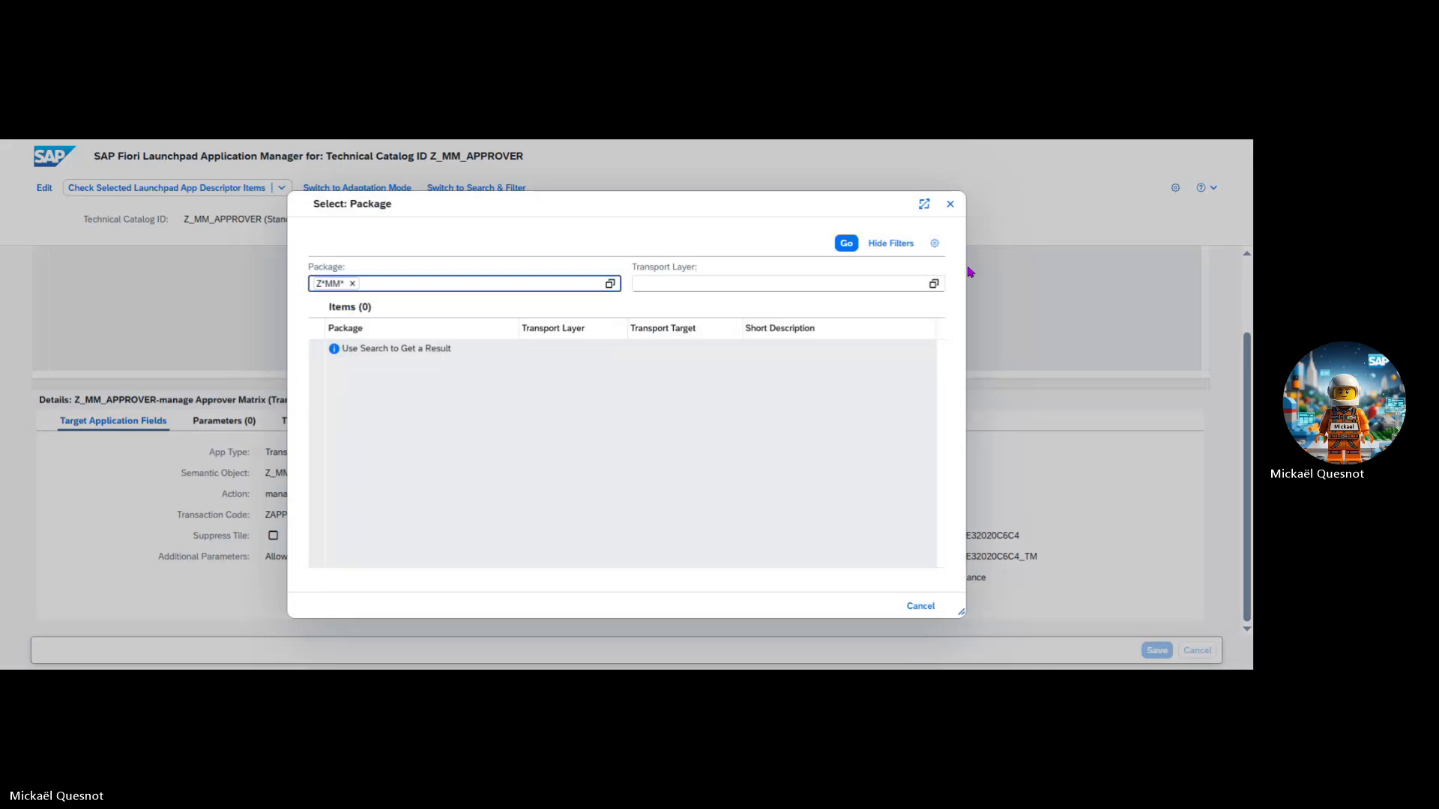
{"action": "left_click", "coordinate": [846, 243]}
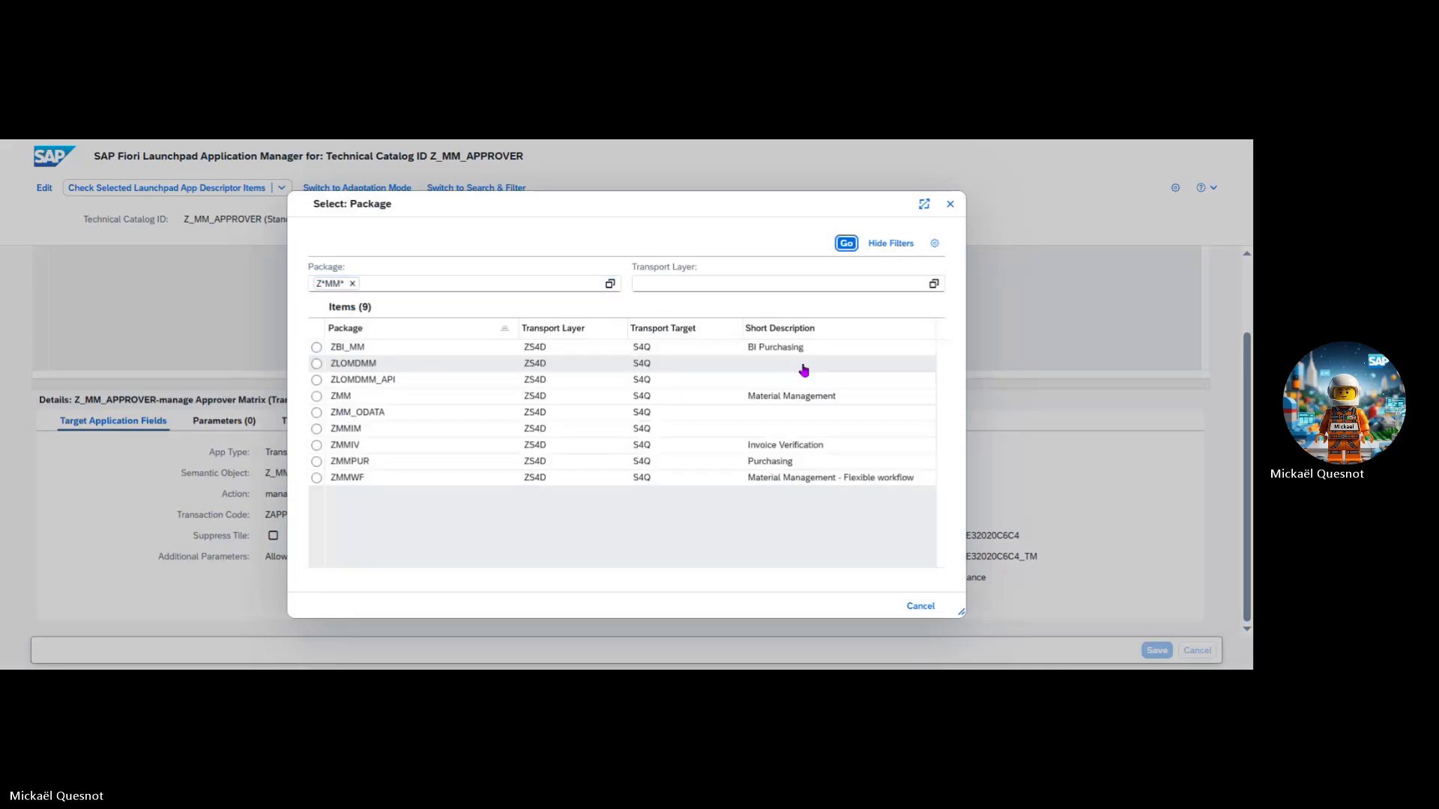
{"action": "left_click", "coordinate": [338, 433]}
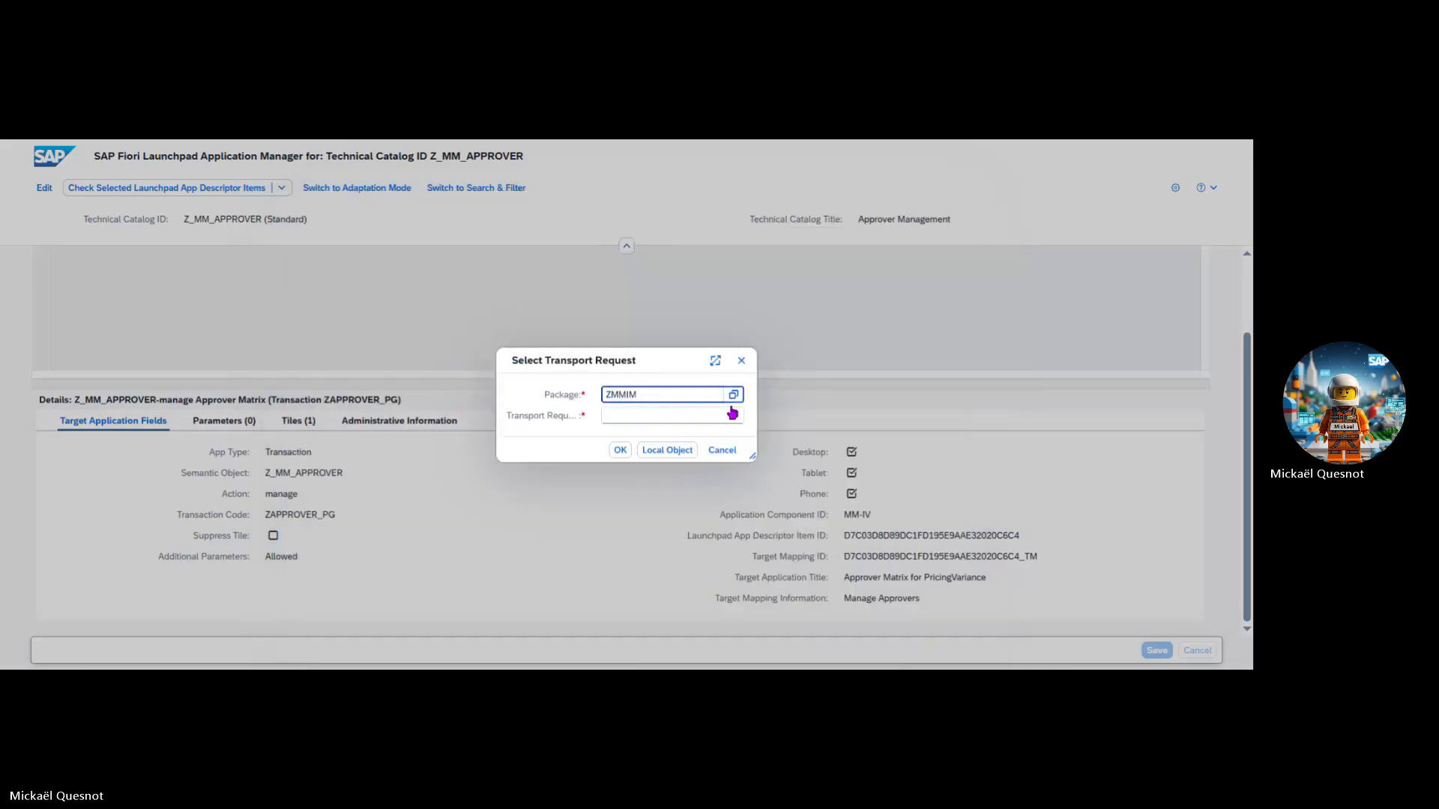
Step: Change the package to ZMMIV, the Invoice Verification package, filtering again by Z*MM*
{"action": "left_click", "coordinate": [732, 413]}
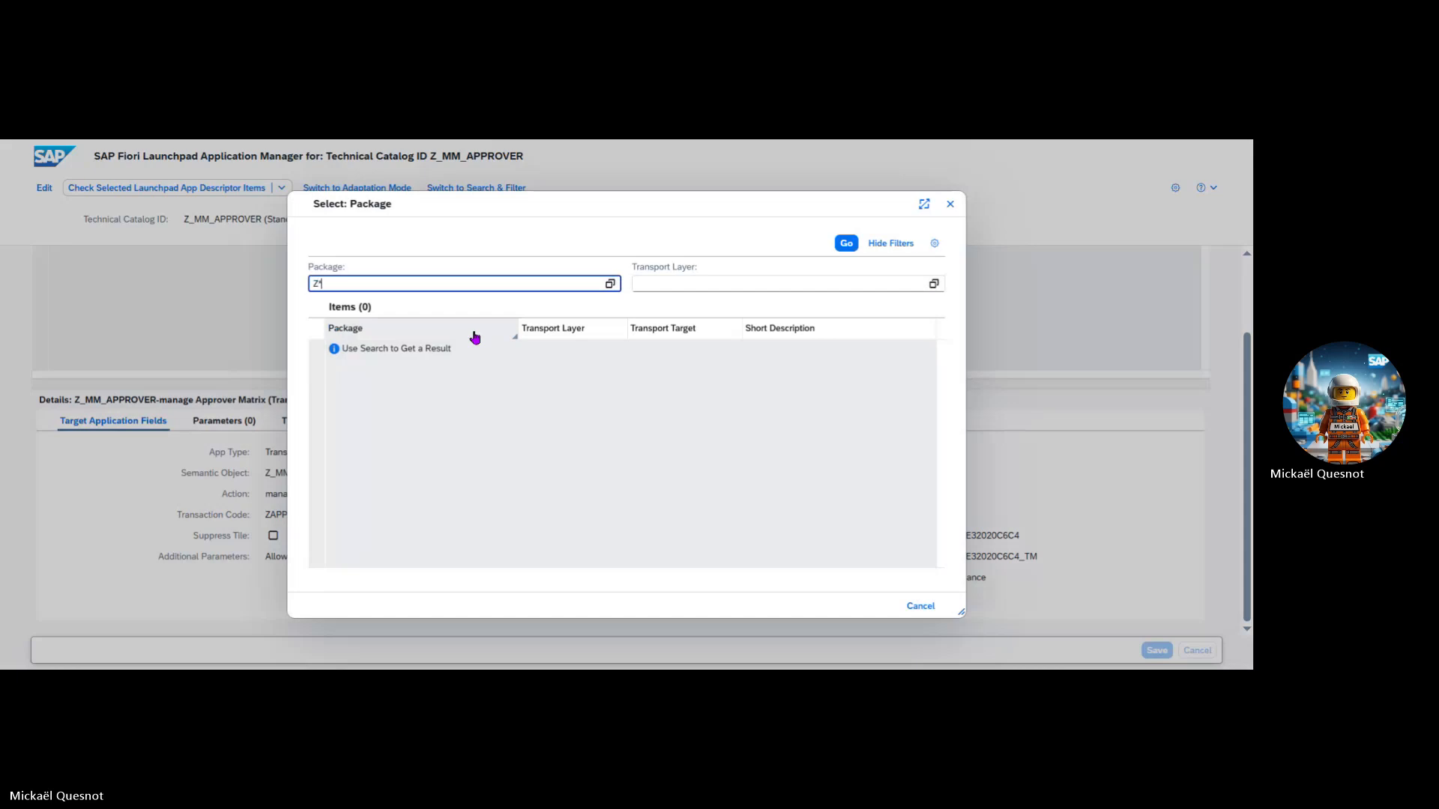
{"action": "key", "text": "Return"}
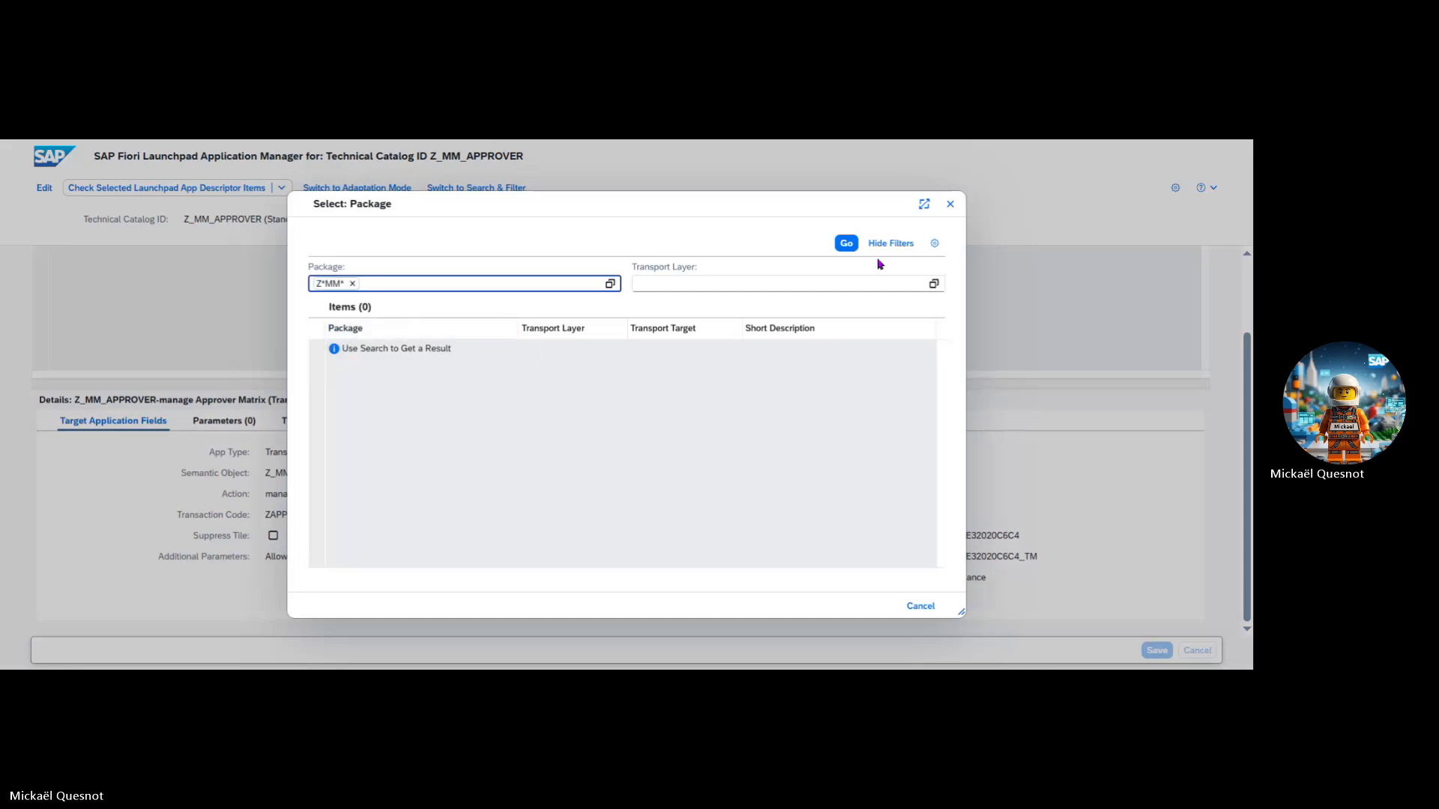
{"action": "left_click", "coordinate": [847, 244]}
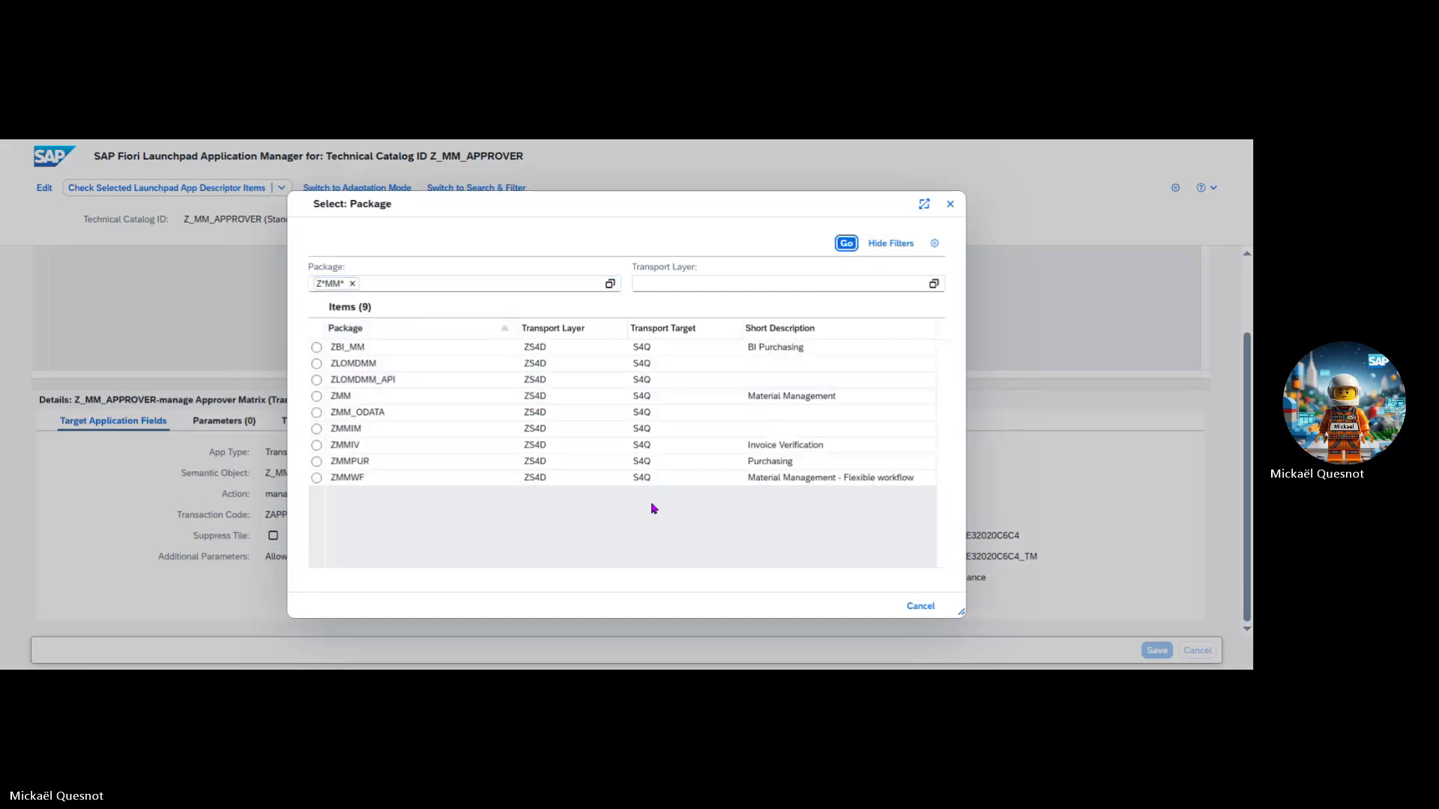
{"action": "left_click", "coordinate": [765, 445]}
Step: Assign transport request S4DK911270, KPC/MQU-W-1438-HAVEA - WF POC, and confirm to enter edit mode
{"action": "left_click", "coordinate": [729, 417]}
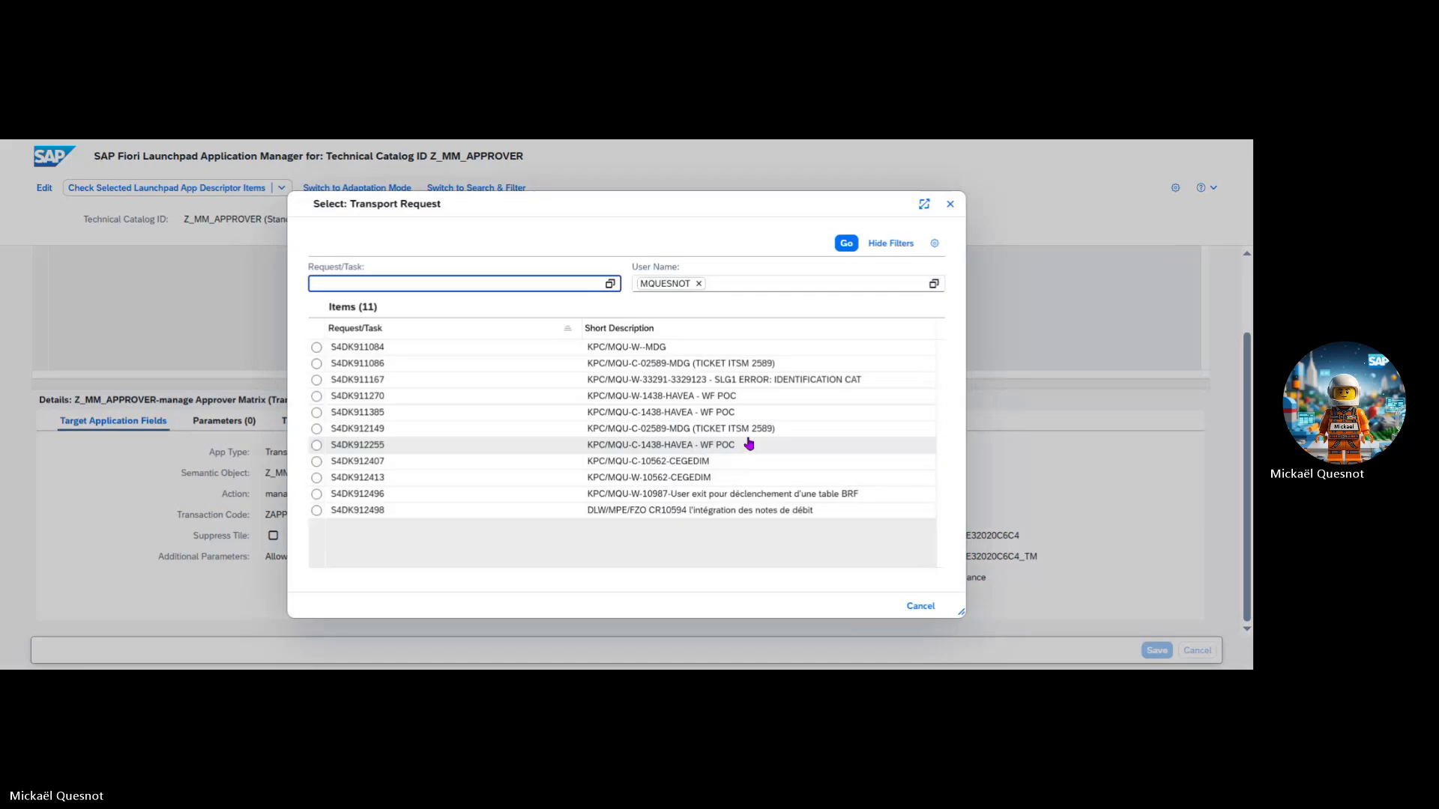
{"action": "left_click", "coordinate": [742, 397]}
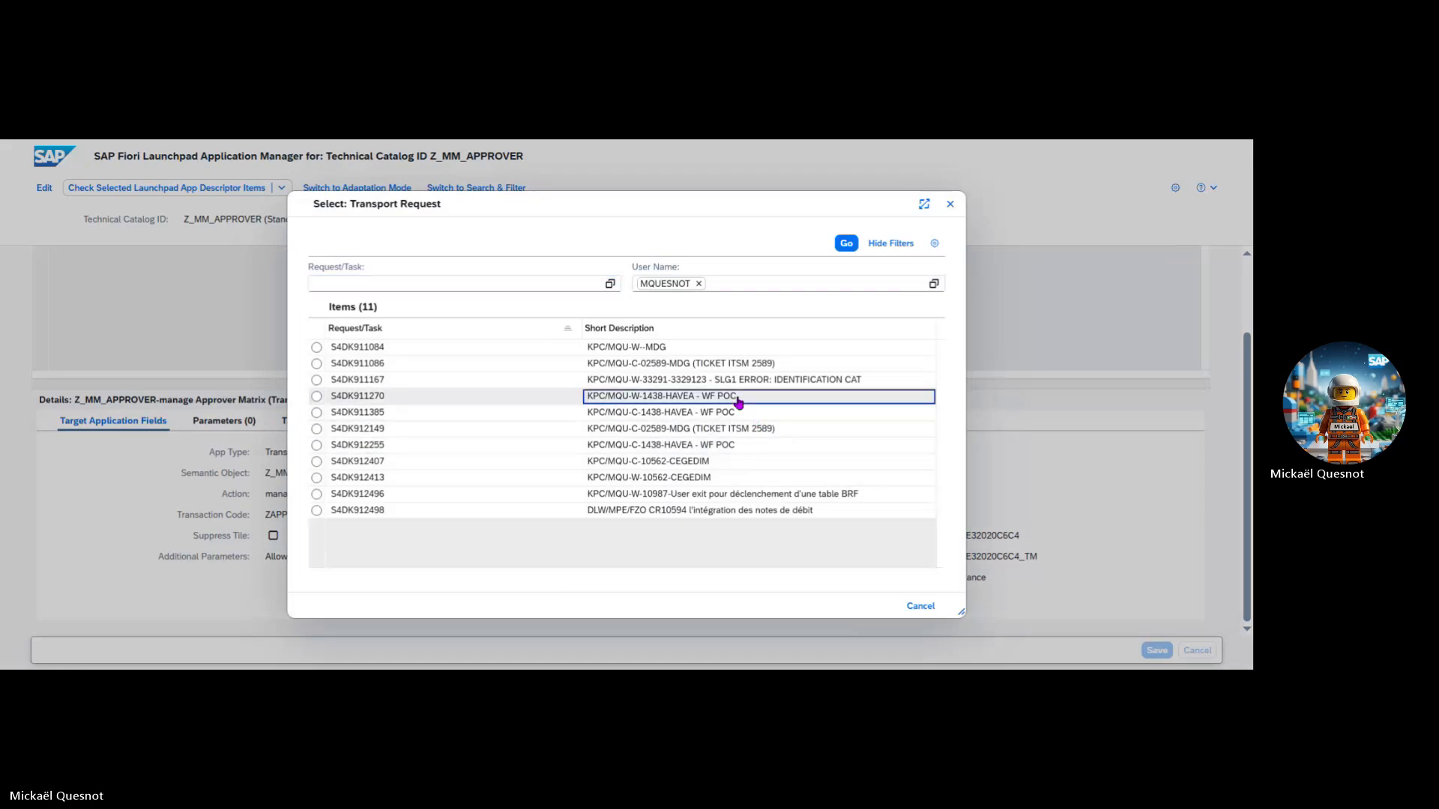
{"action": "left_click", "coordinate": [626, 451]}
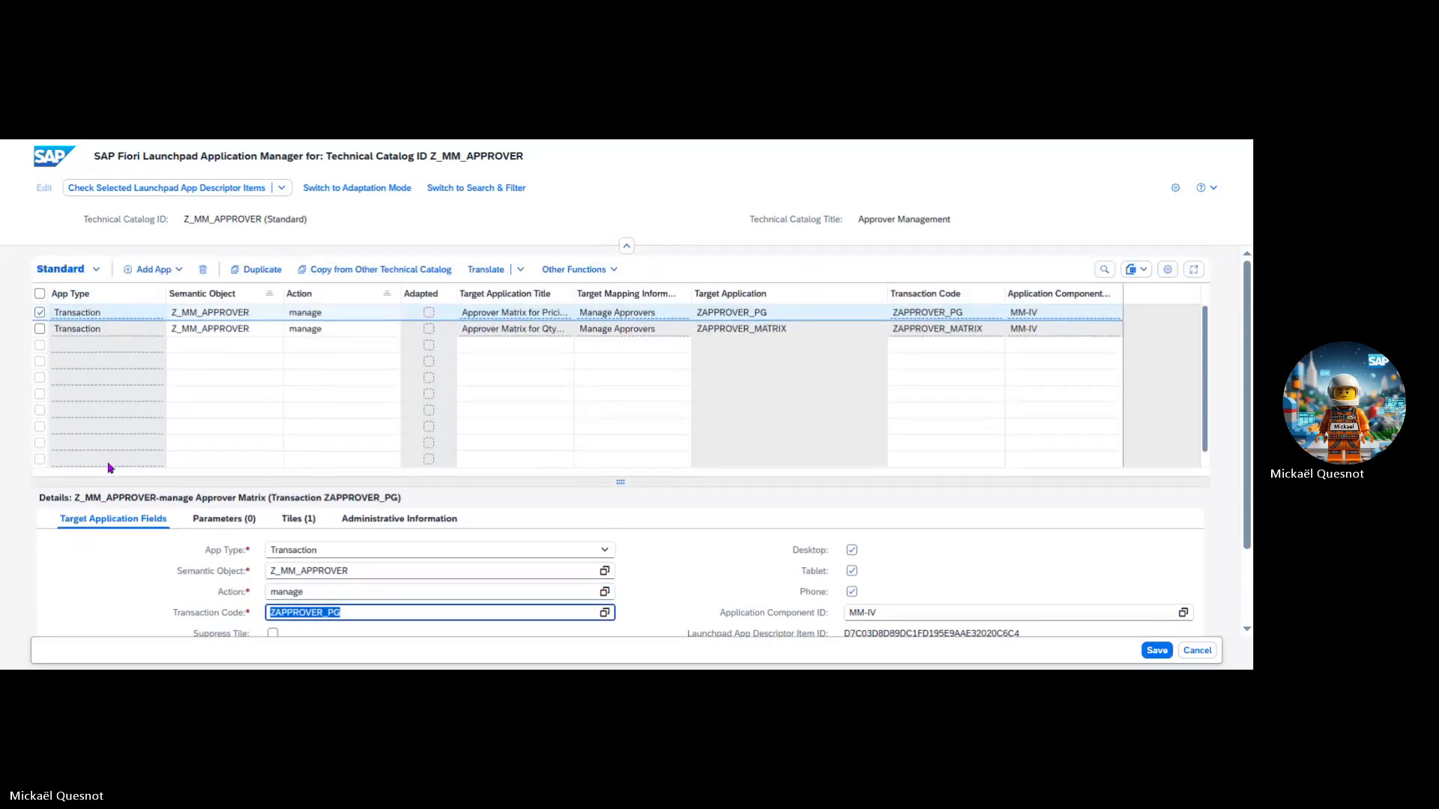
Step: Select only the ZAPPROVER_MATRIX app and review its transaction code, target application title and target mapping information
{"action": "left_click", "coordinate": [40, 313]}
{"action": "left_click", "coordinate": [40, 329]}
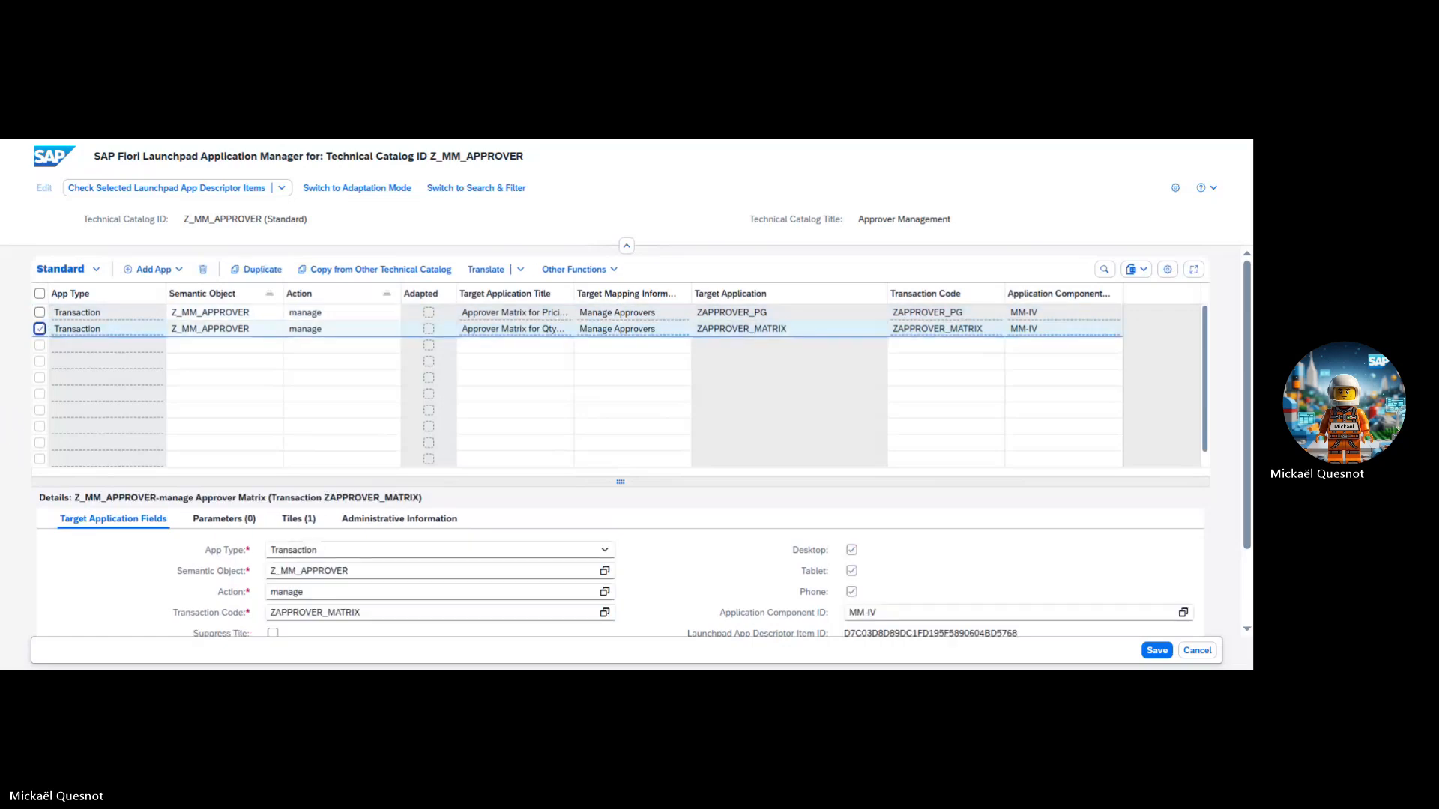
{"action": "left_click_drag", "start_coordinate": [380, 615], "coordinate": [120, 626]}
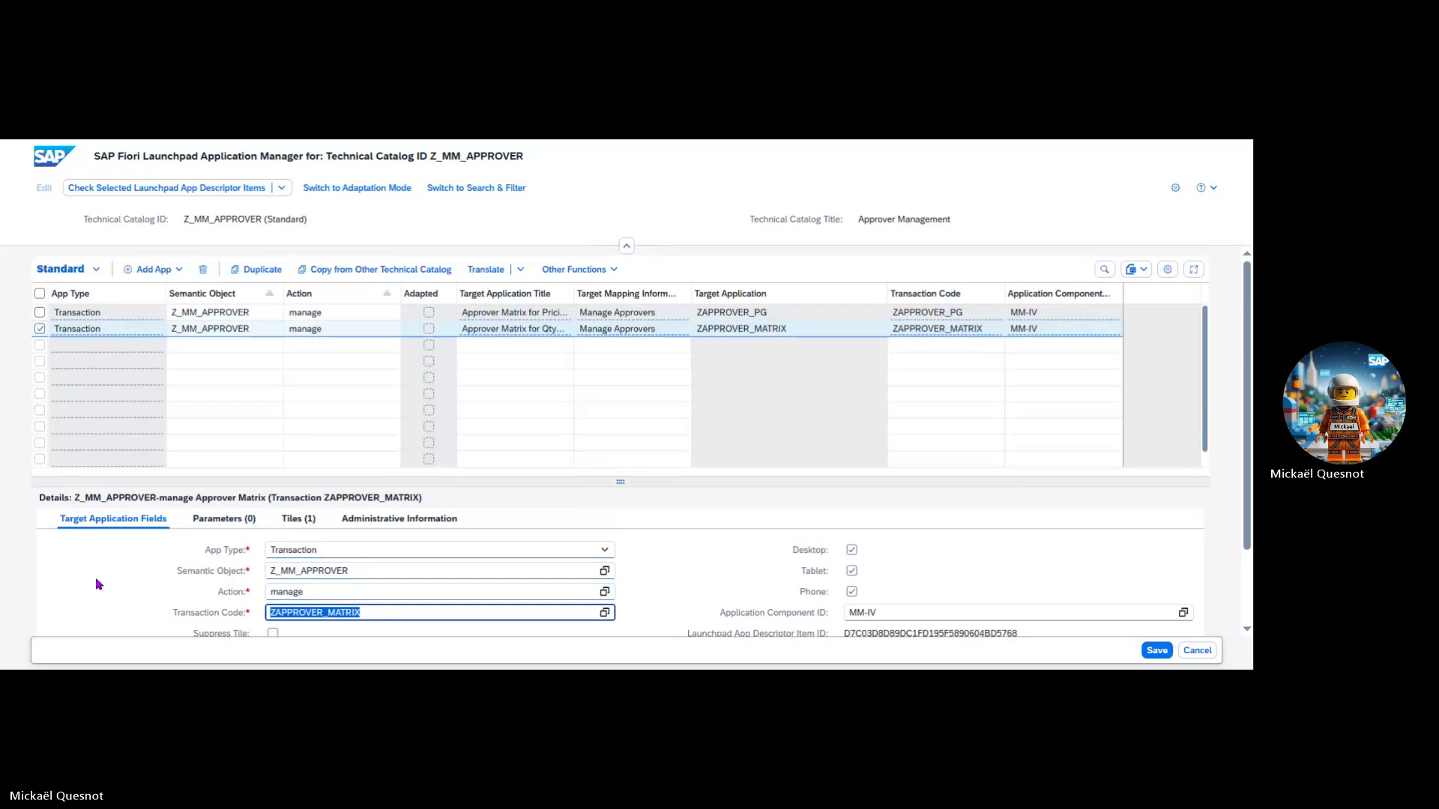
{"action": "scroll", "coordinate": [96, 585], "scroll_direction": "down", "scroll_amount": 2}
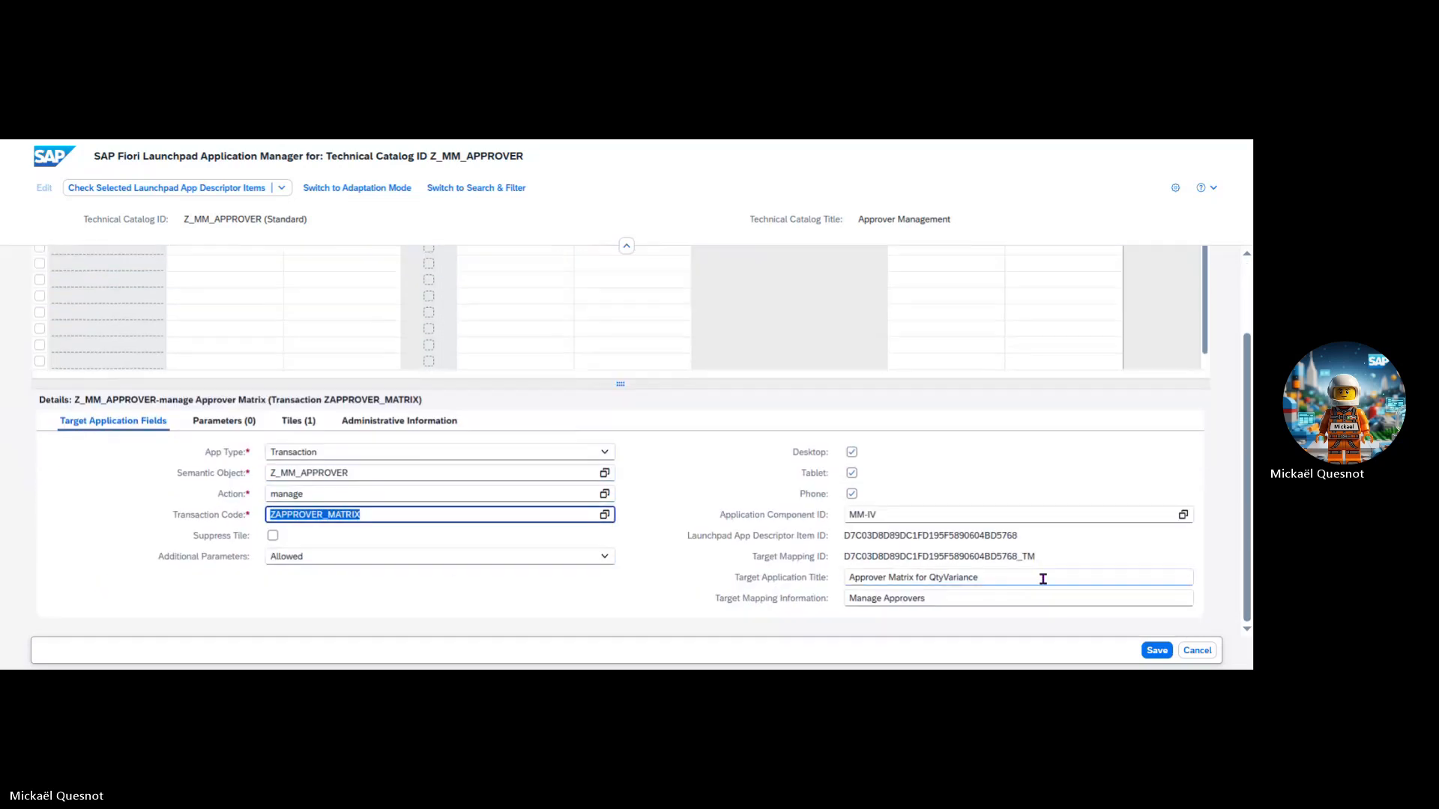
{"action": "left_click_drag", "start_coordinate": [1041, 580], "coordinate": [762, 606]}
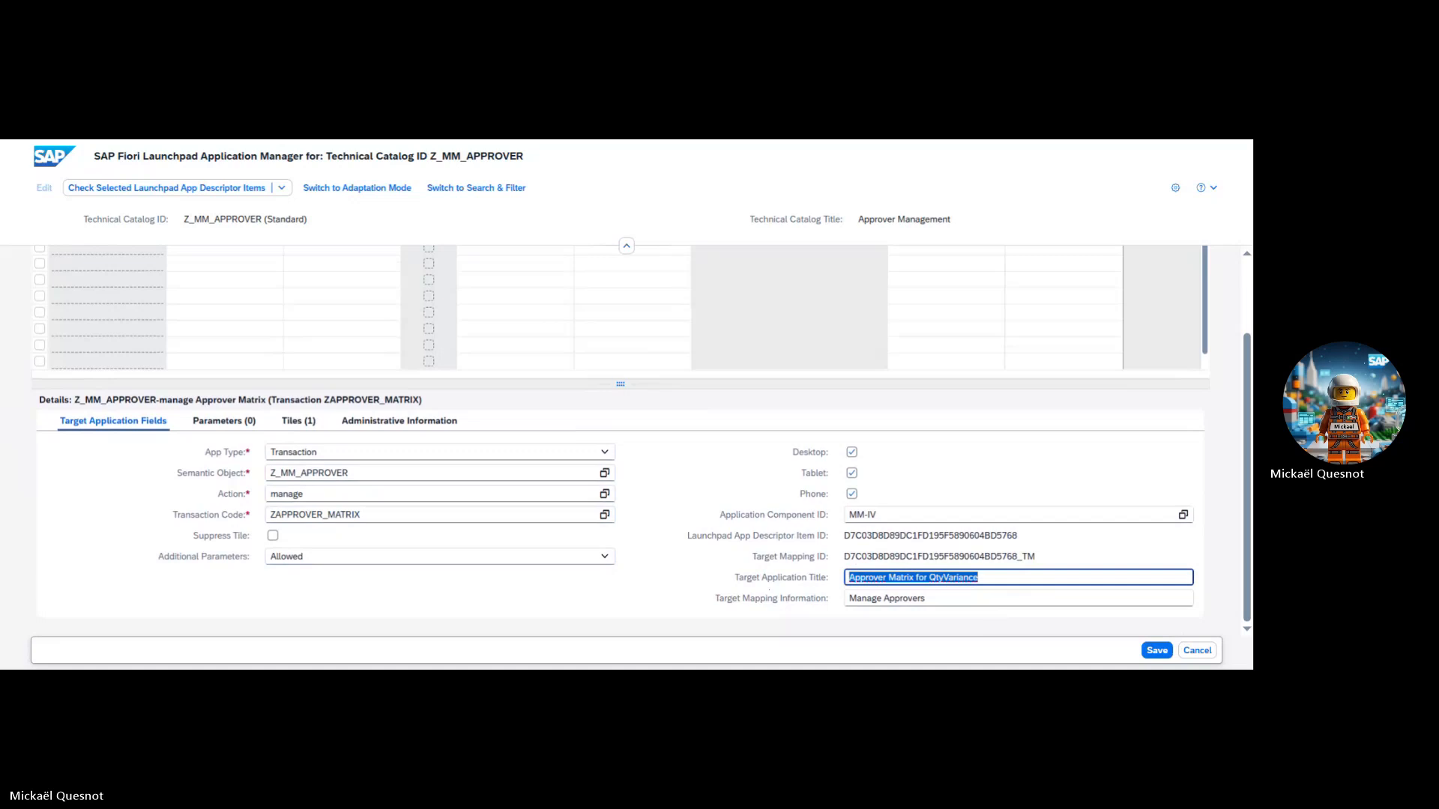
{"action": "left_click", "coordinate": [969, 598]}
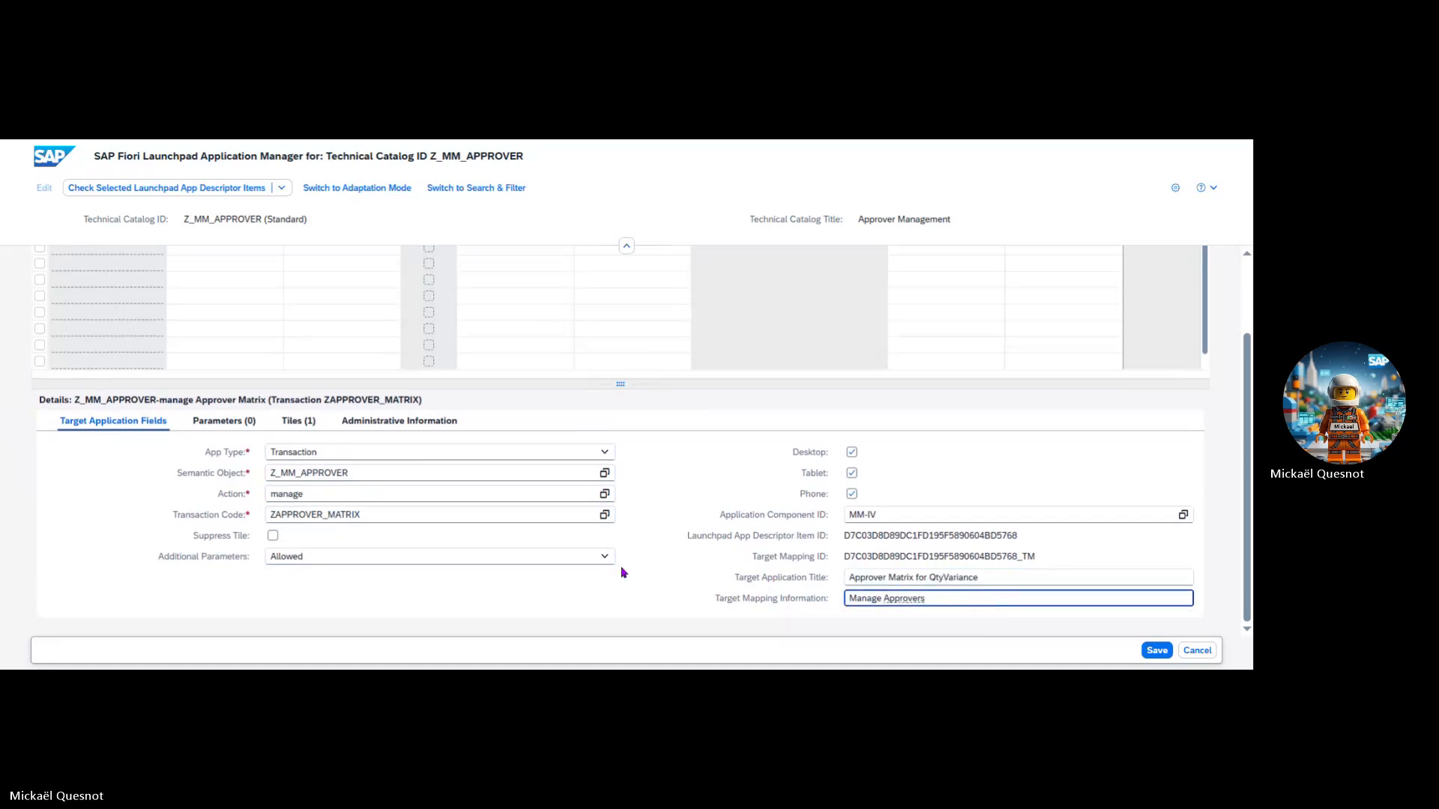
Step: Show the tiles of the ZAPPROVER_MATRIX app and check the title, subtitle and information of its static tile
{"action": "left_click", "coordinate": [288, 422]}
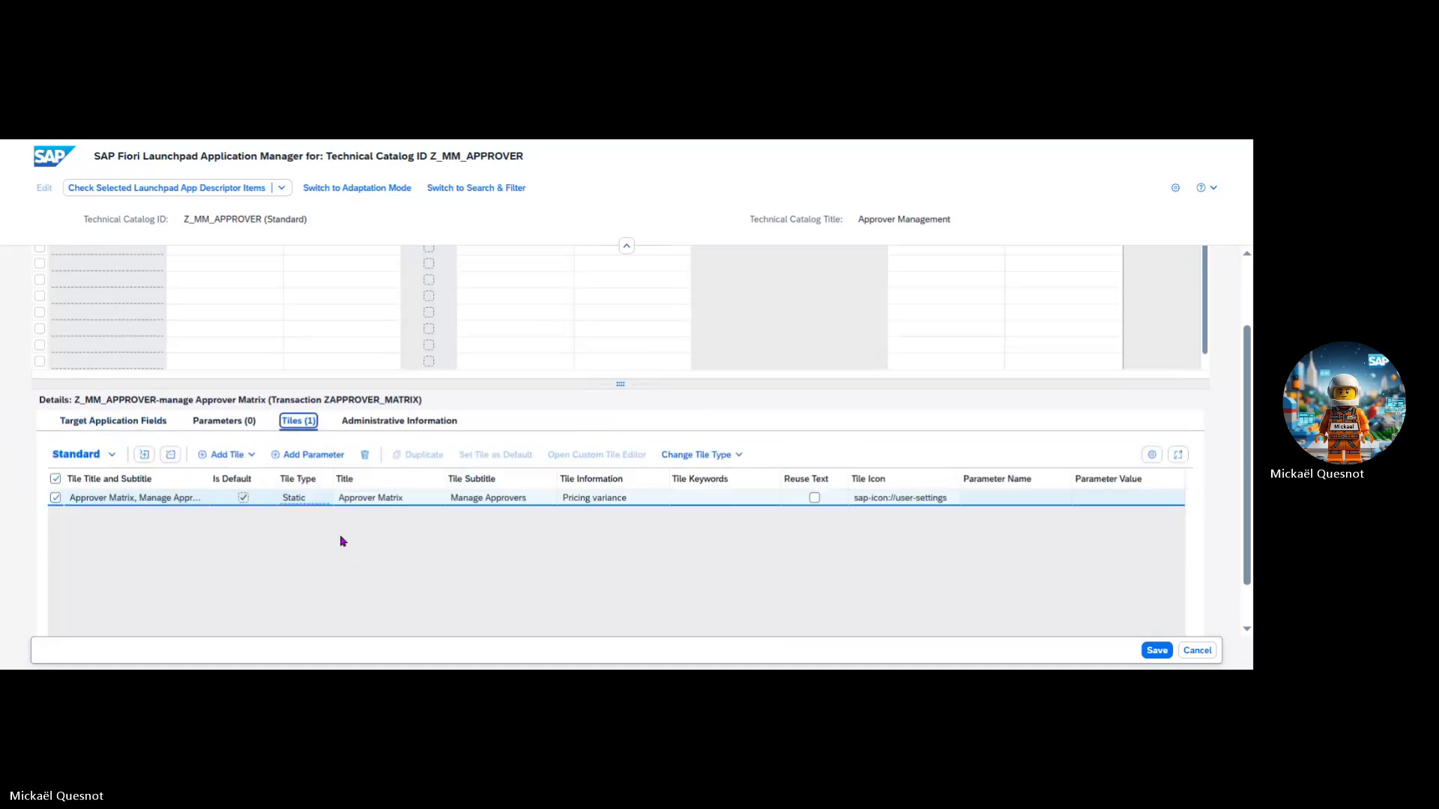
{"action": "left_click", "coordinate": [56, 499]}
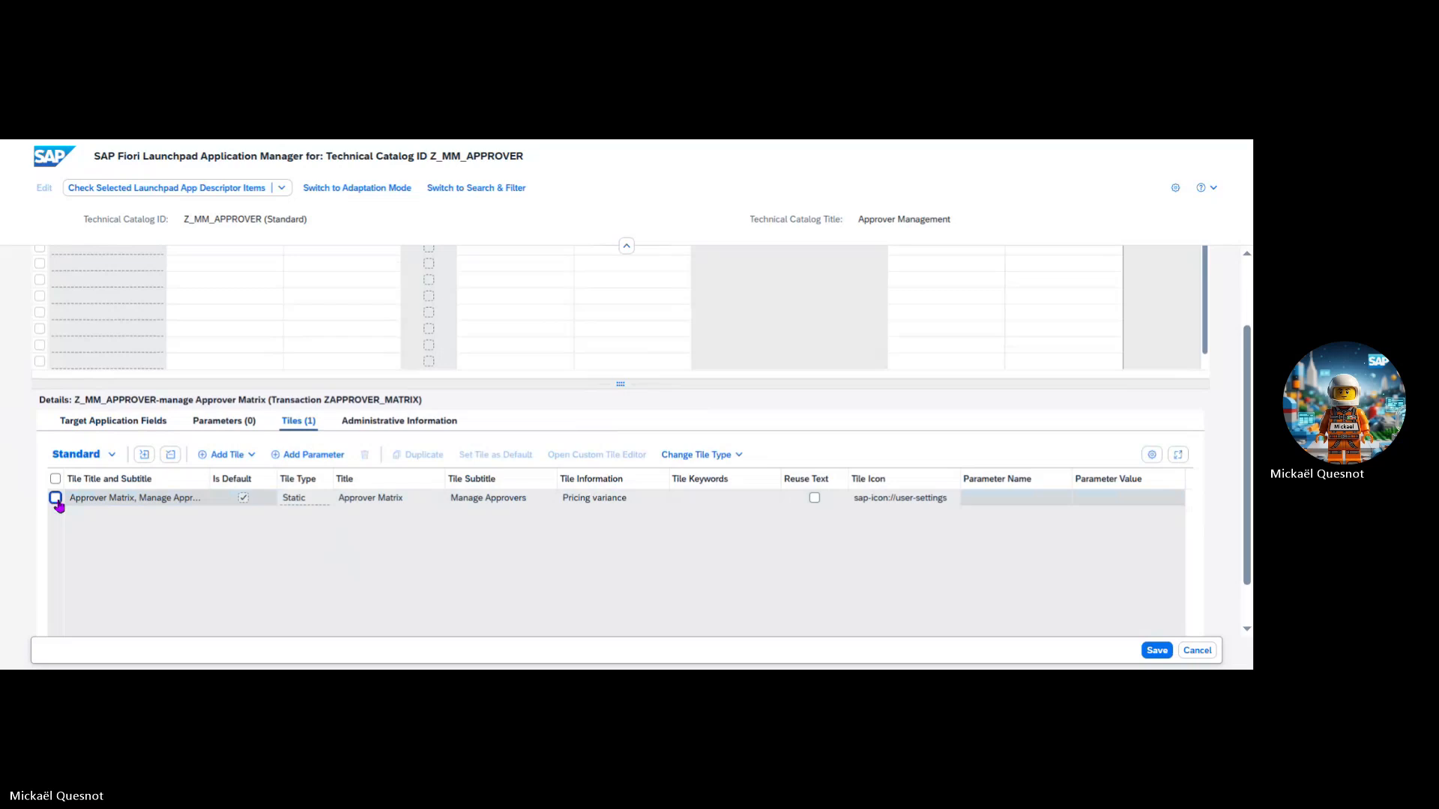
{"action": "left_click", "coordinate": [57, 499]}
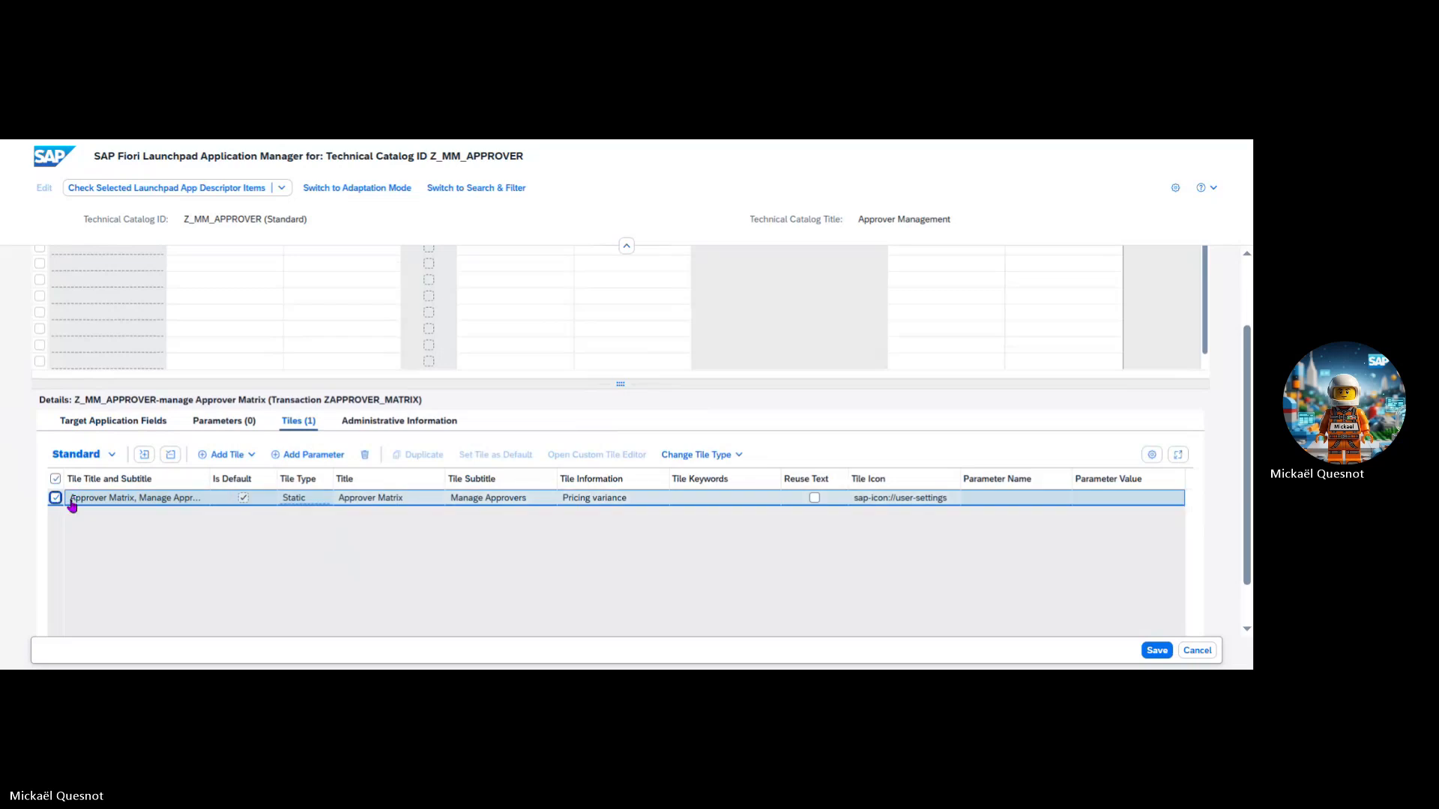
{"action": "left_click", "coordinate": [90, 505]}
{"action": "scroll", "coordinate": [495, 547], "scroll_direction": "down", "scroll_amount": 1}
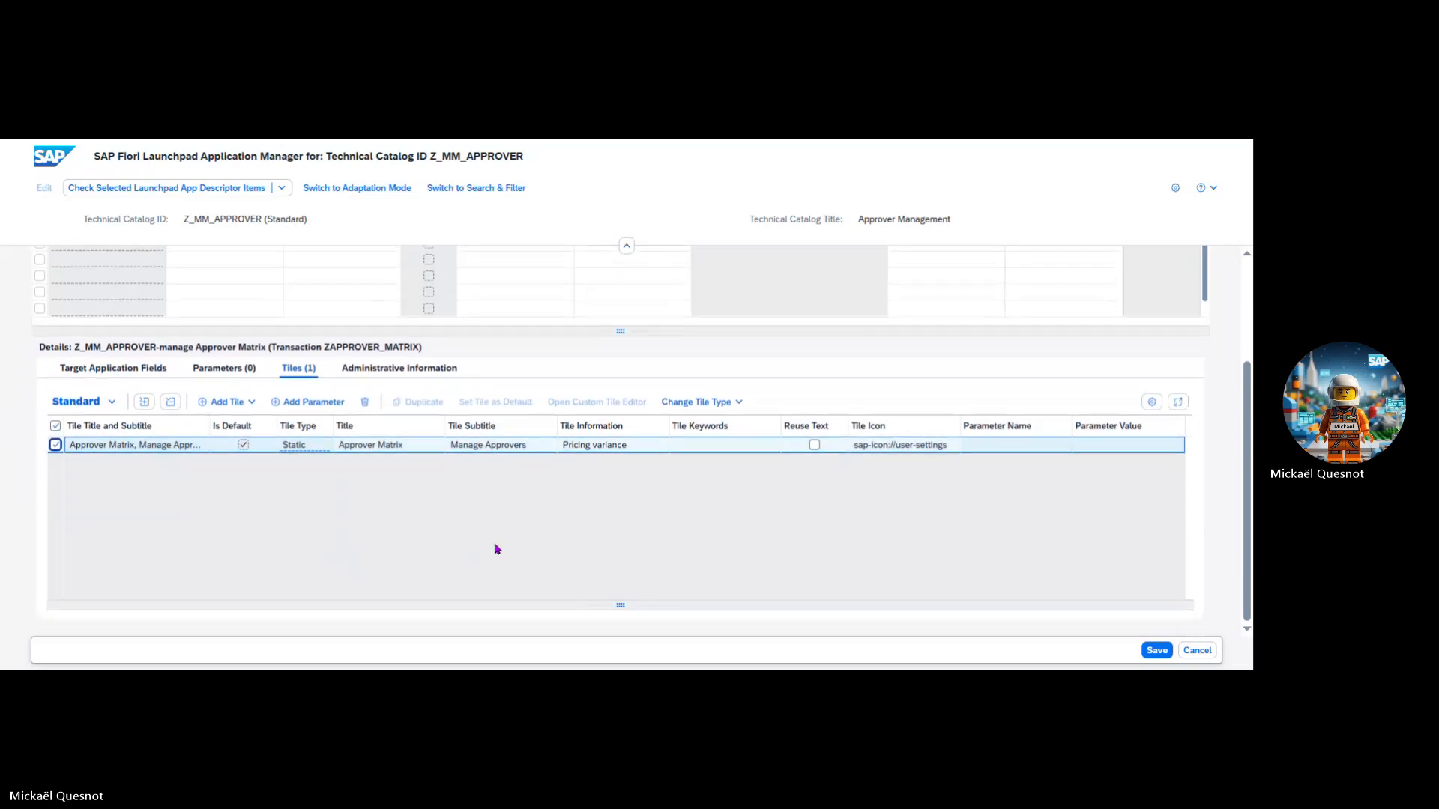
{"action": "scroll", "coordinate": [634, 570], "scroll_direction": "up", "scroll_amount": 1}
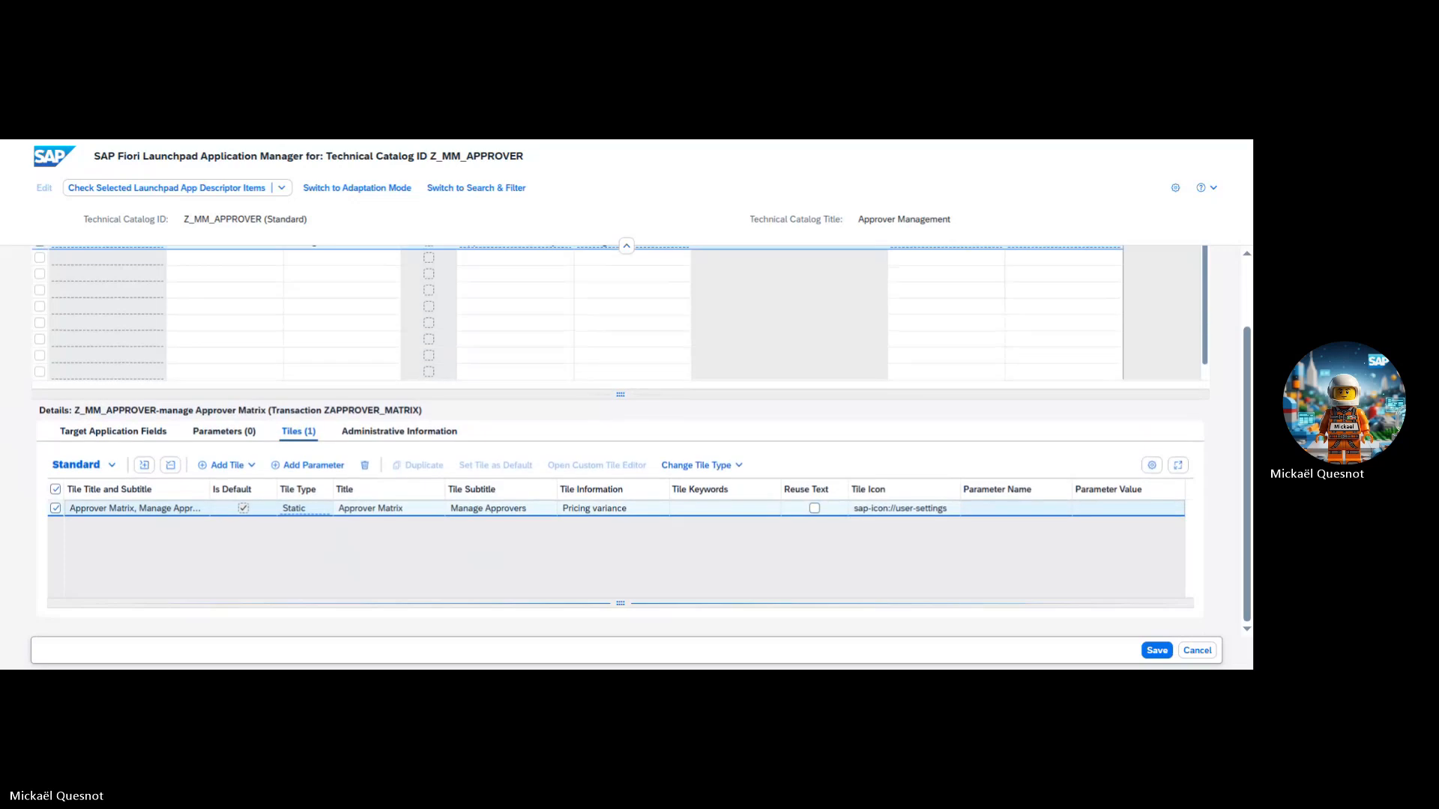
{"action": "key", "text": "Tab"}
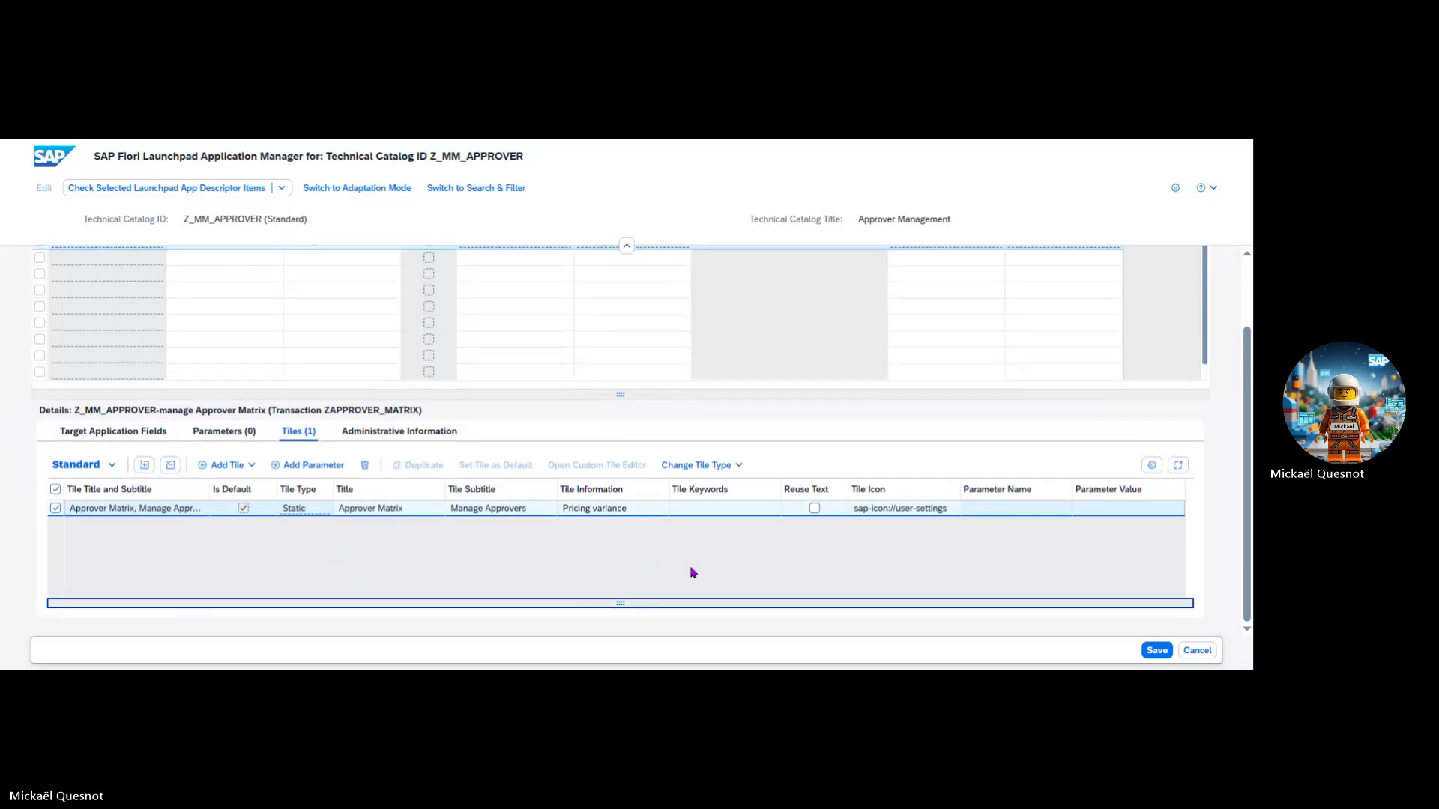
Step: Try to open the title of the ZAPPROVER_MATRIX app's tile for editing
{"action": "left_click", "coordinate": [397, 516]}
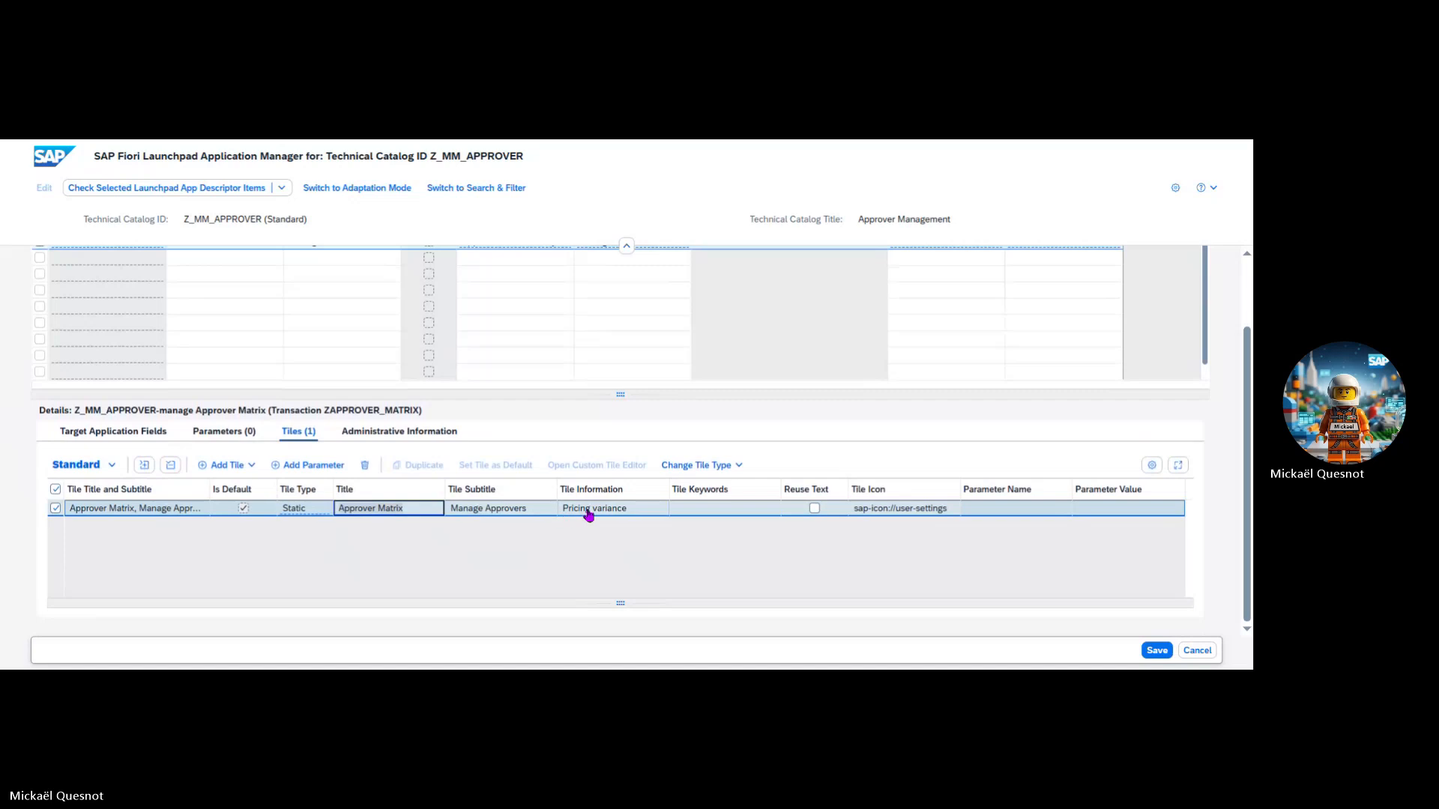
{"action": "key", "text": "F2"}
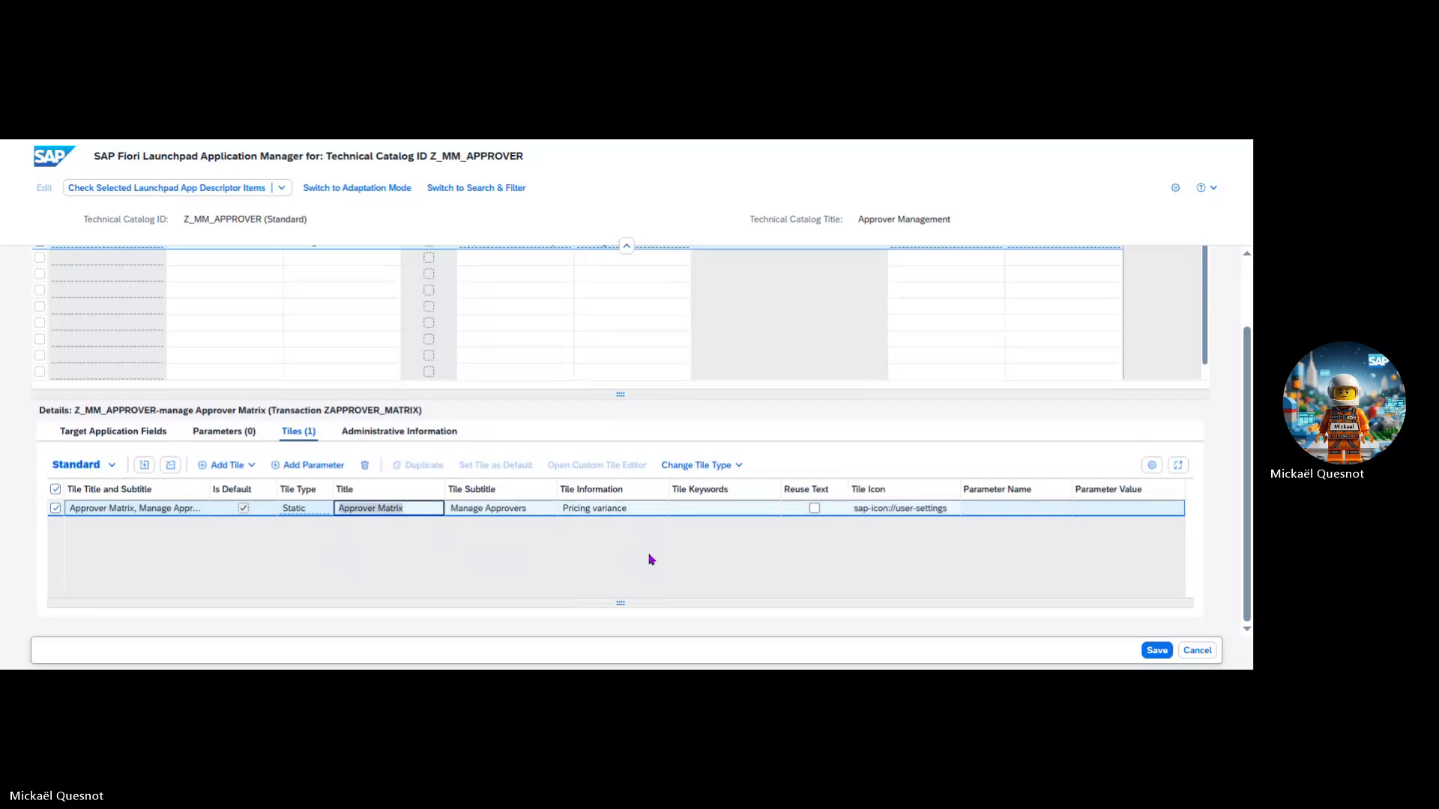
{"action": "scroll", "coordinate": [651, 560], "scroll_direction": "up", "scroll_amount": 1}
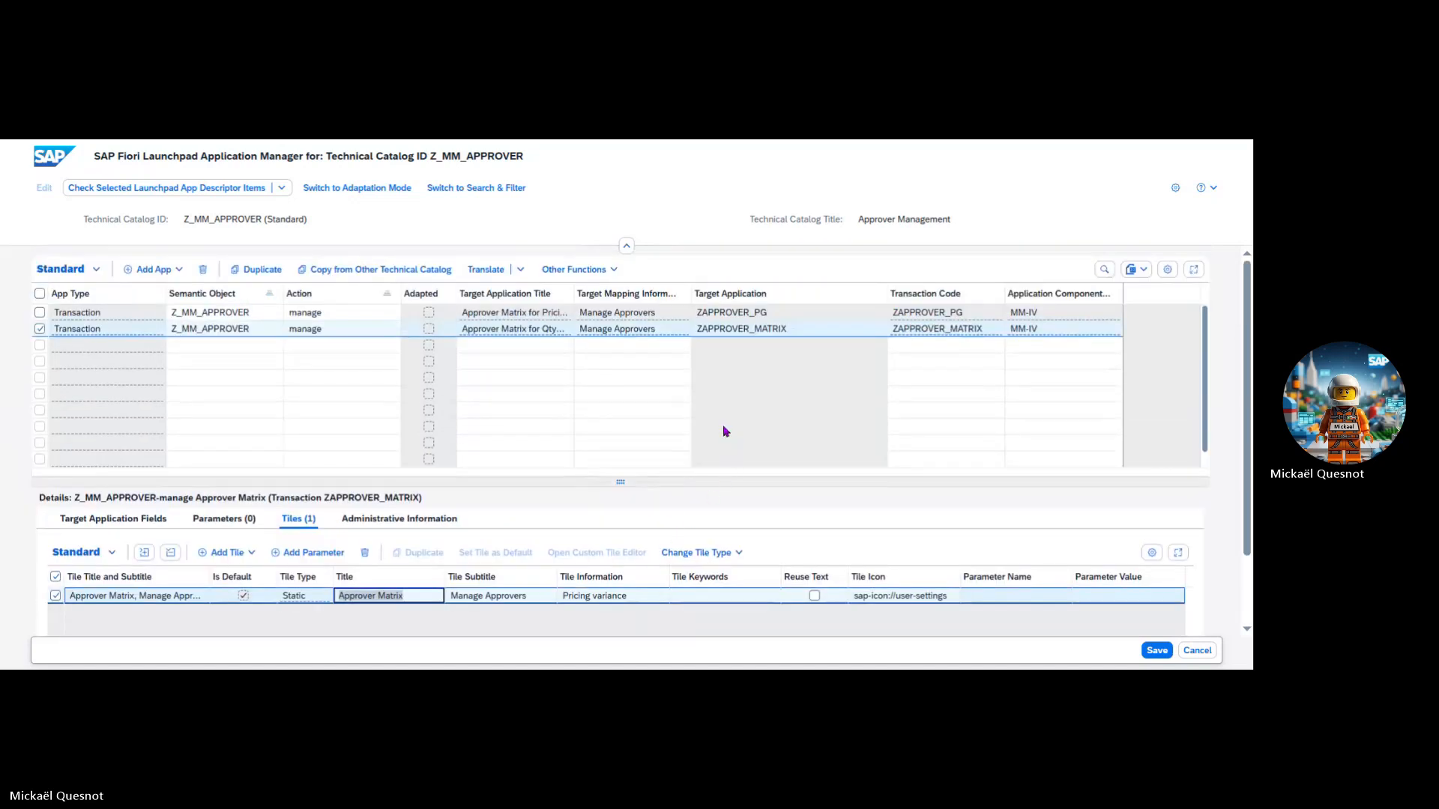
{"action": "left_click", "coordinate": [412, 600]}
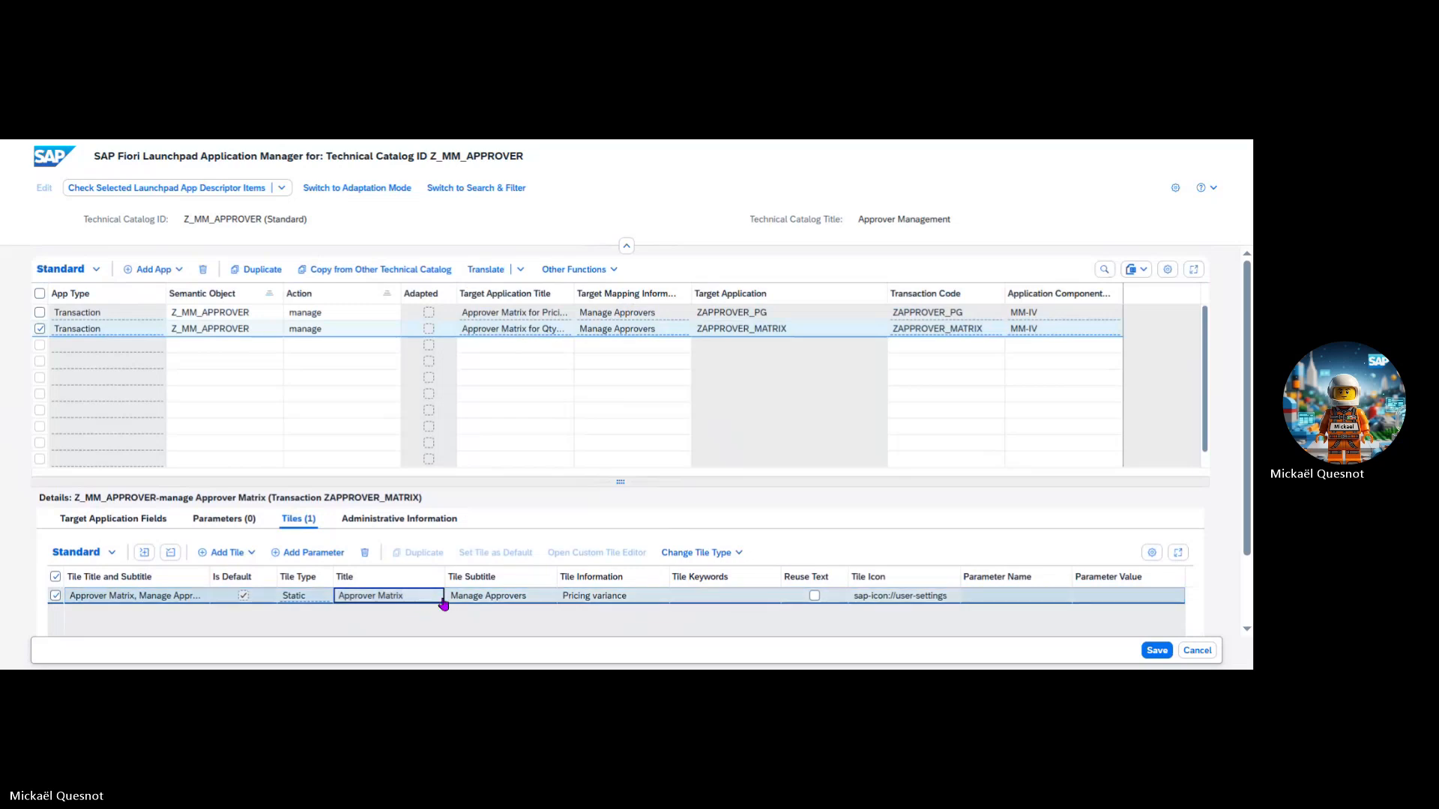
Step: Widen the Target Application Title column of the app list to fit the full titles
{"action": "left_click", "coordinate": [529, 332]}
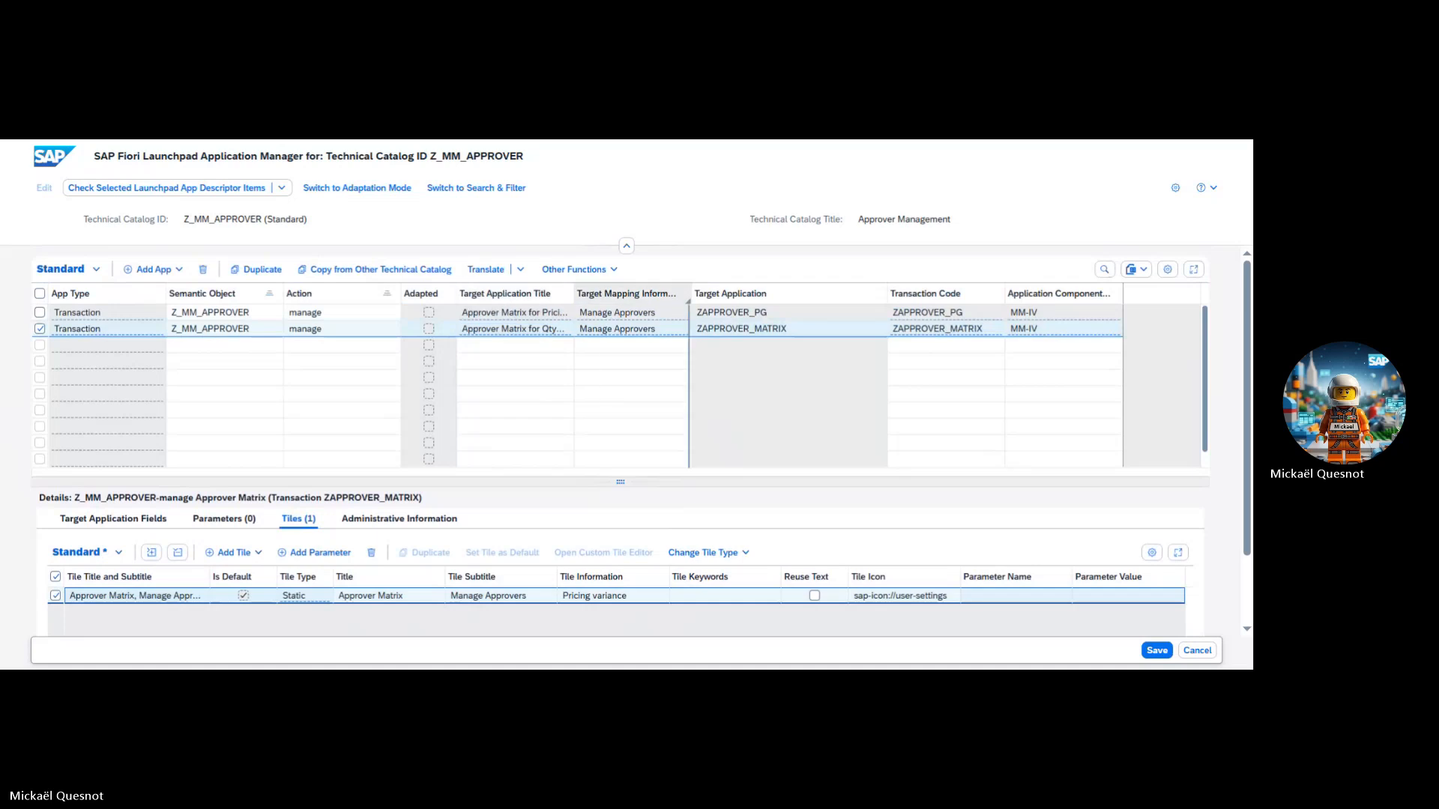
{"action": "double_click", "coordinate": [574, 294]}
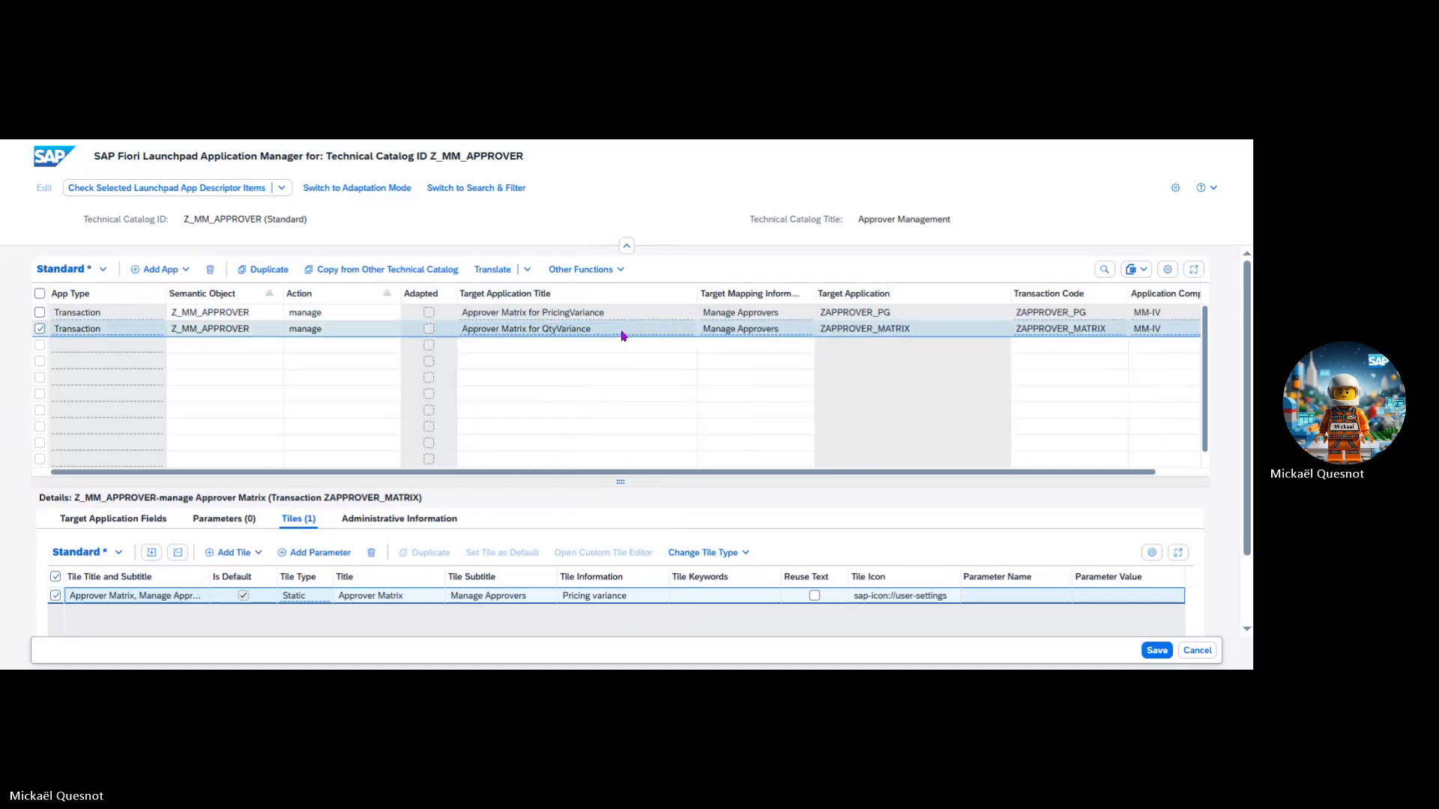
{"action": "left_click", "coordinate": [388, 600]}
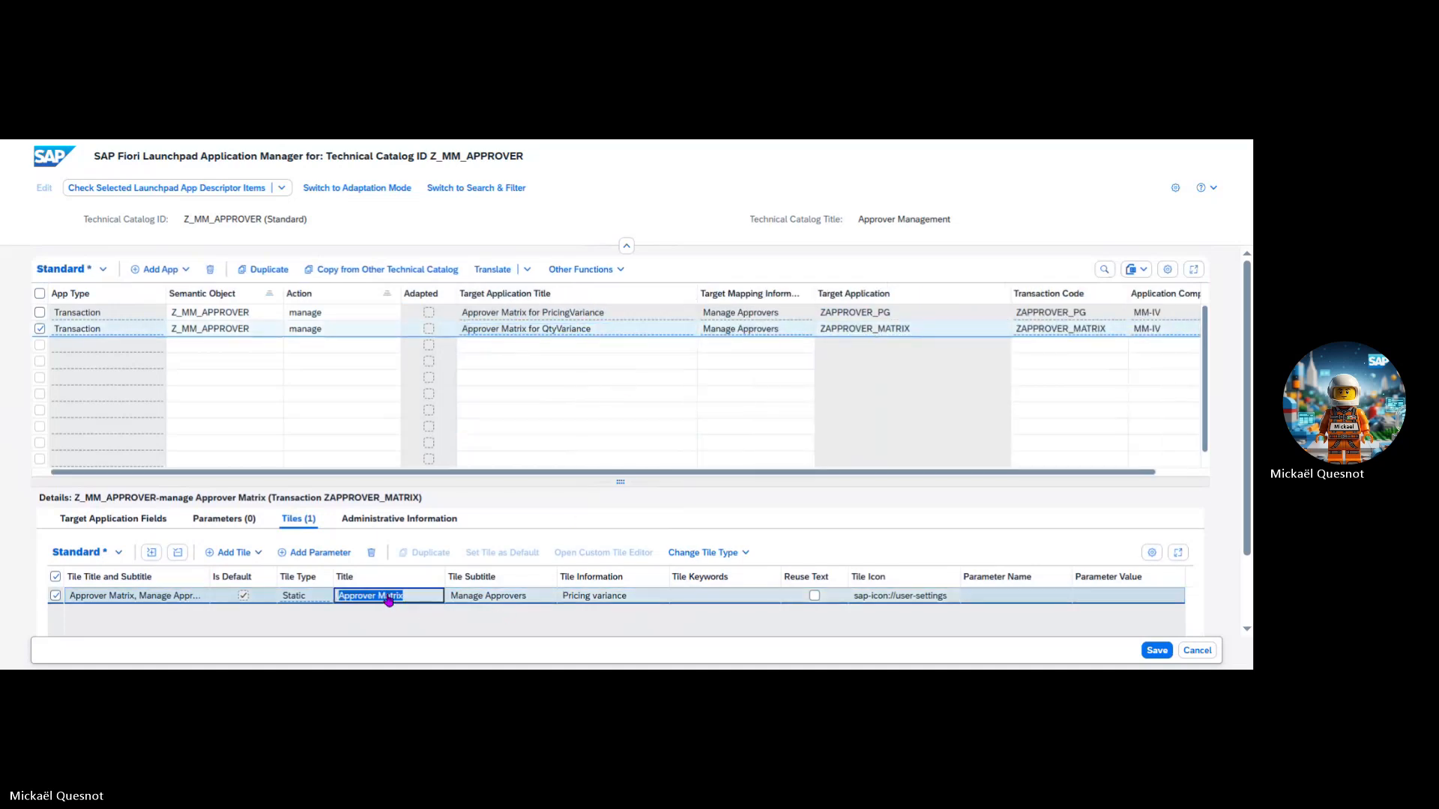
{"action": "type", "text": "(/UI2/FLPAM"}
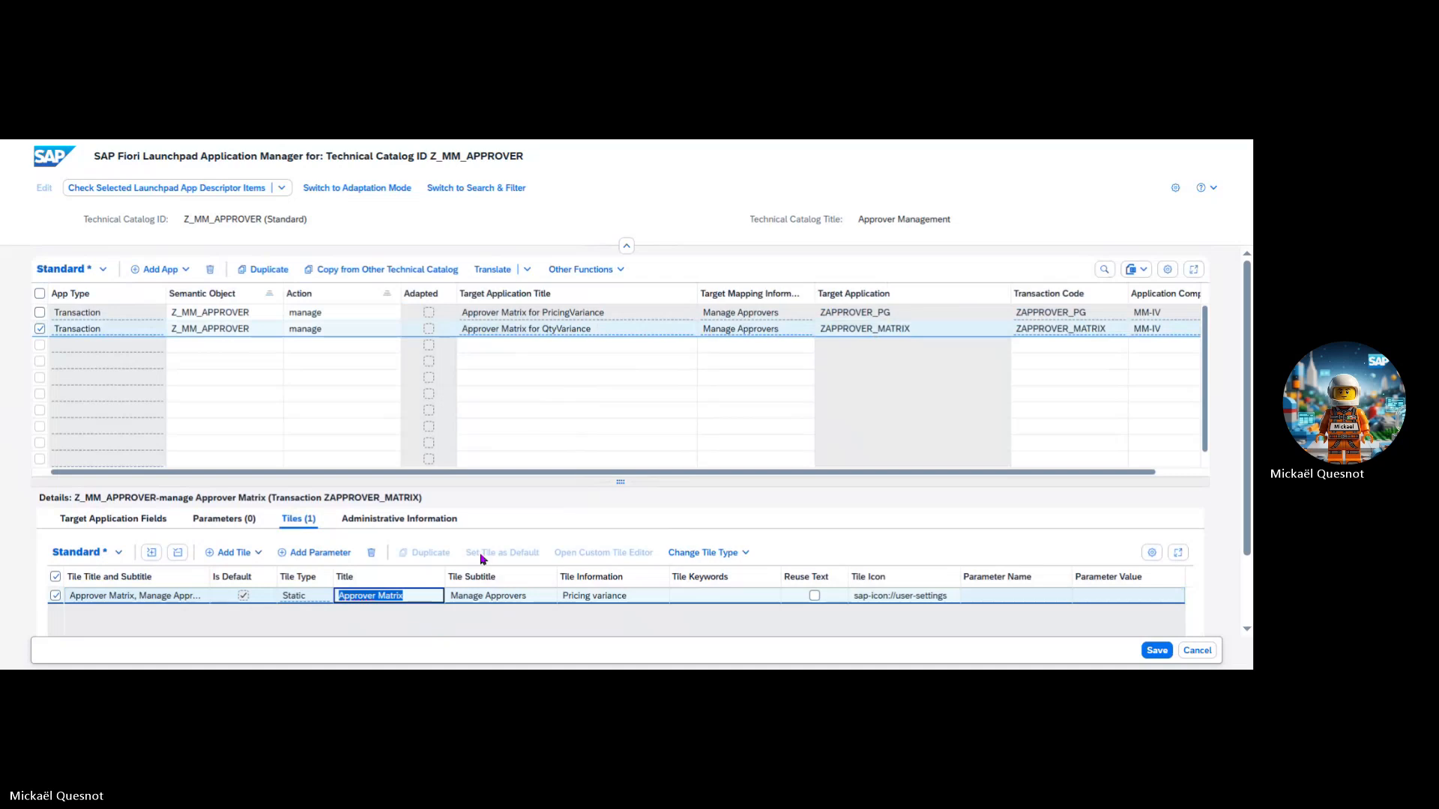
{"action": "key", "text": "ctrl+z"}
Step: Copy the target application title of the ZAPPROVER_MATRIX app from its target application fields
{"action": "left_click", "coordinate": [578, 330]}
{"action": "left_click", "coordinate": [461, 331]}
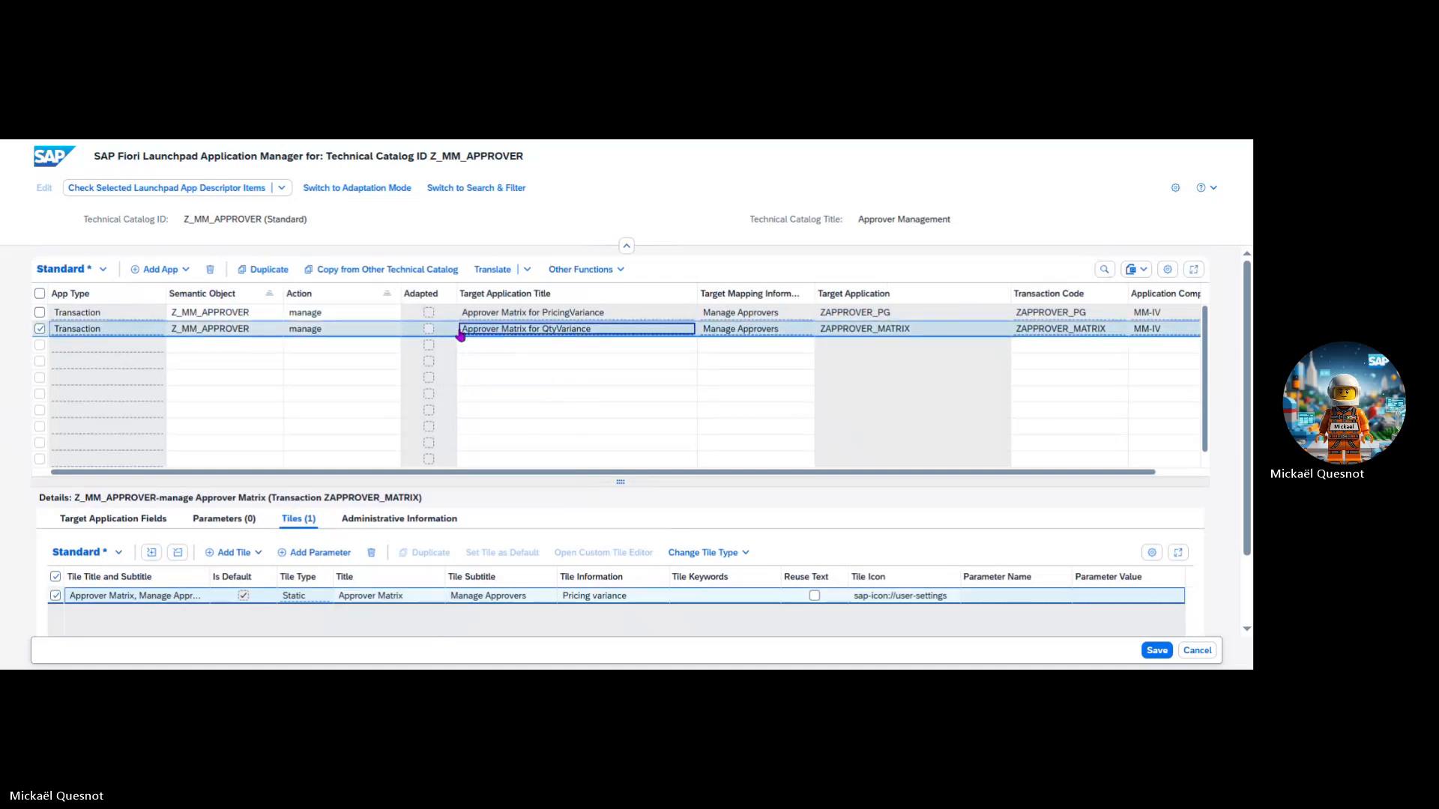
{"action": "left_click", "coordinate": [155, 531]}
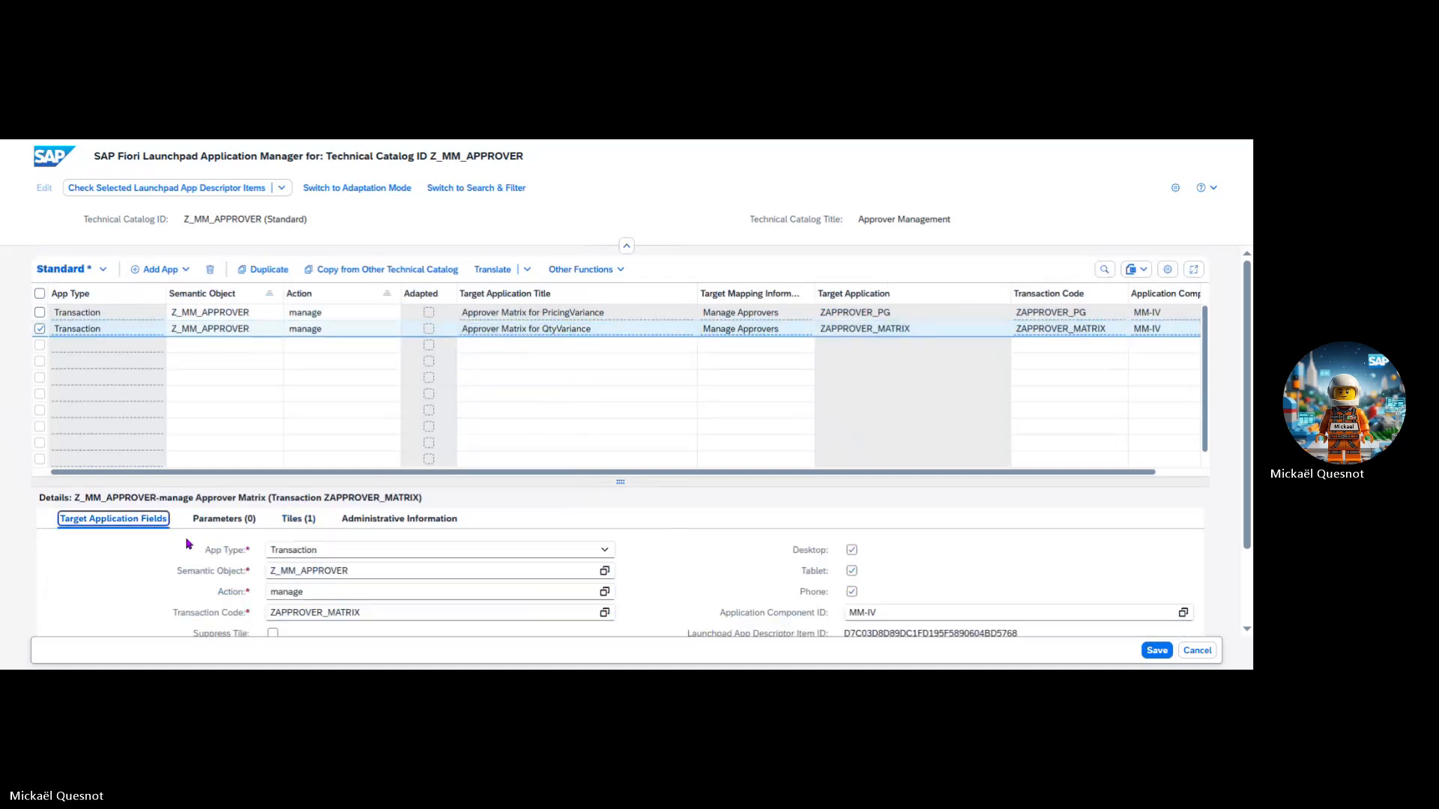
{"action": "scroll", "coordinate": [645, 581], "scroll_direction": "down", "scroll_amount": 1}
{"action": "triple_click", "coordinate": [937, 588]}
{"action": "key", "text": "ctrl+c"}
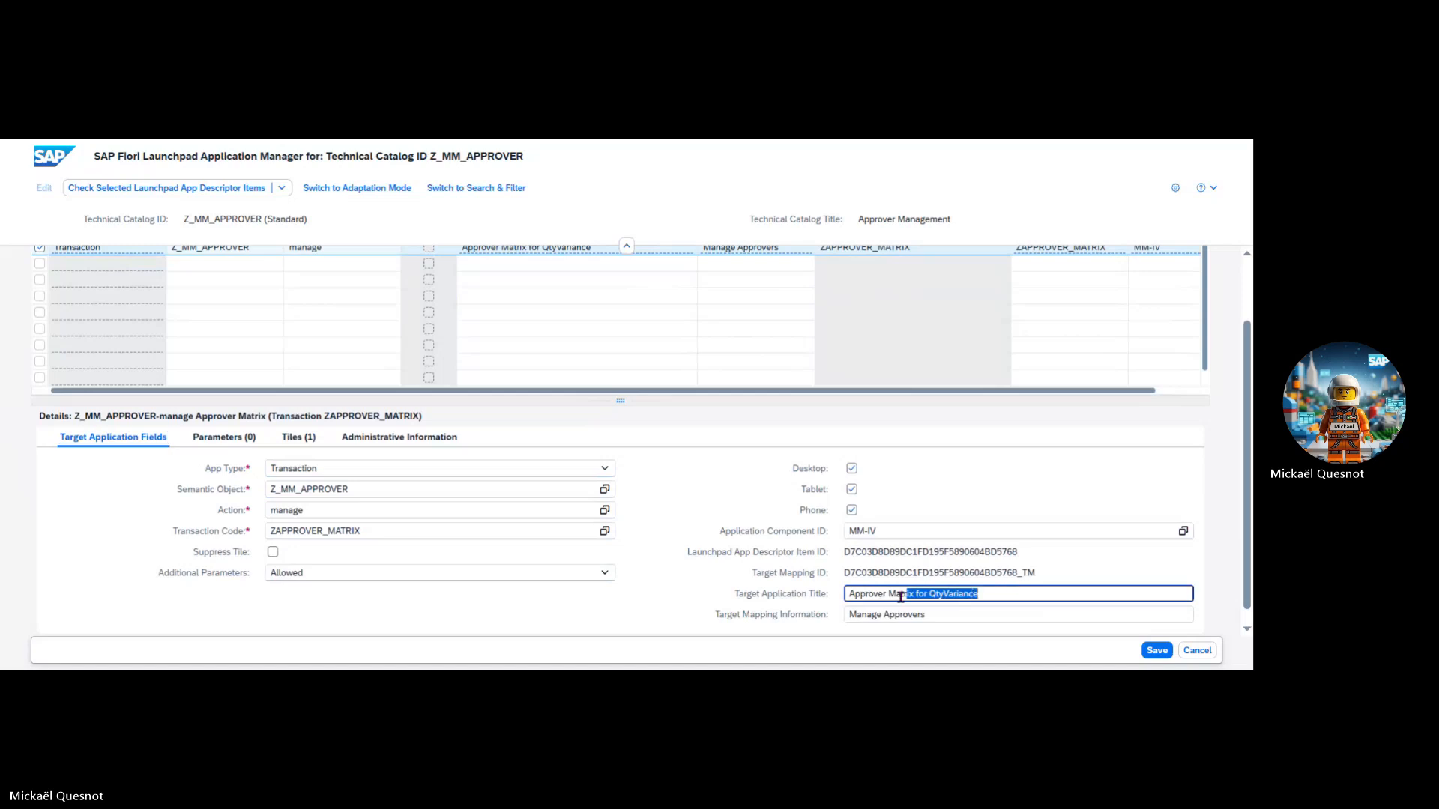
Step: Replace the title of the ZAPPROVER_MATRIX app's static tile with the copied "Approver Matrix for QtyVariance" and save the catalog
{"action": "left_click", "coordinate": [285, 441]}
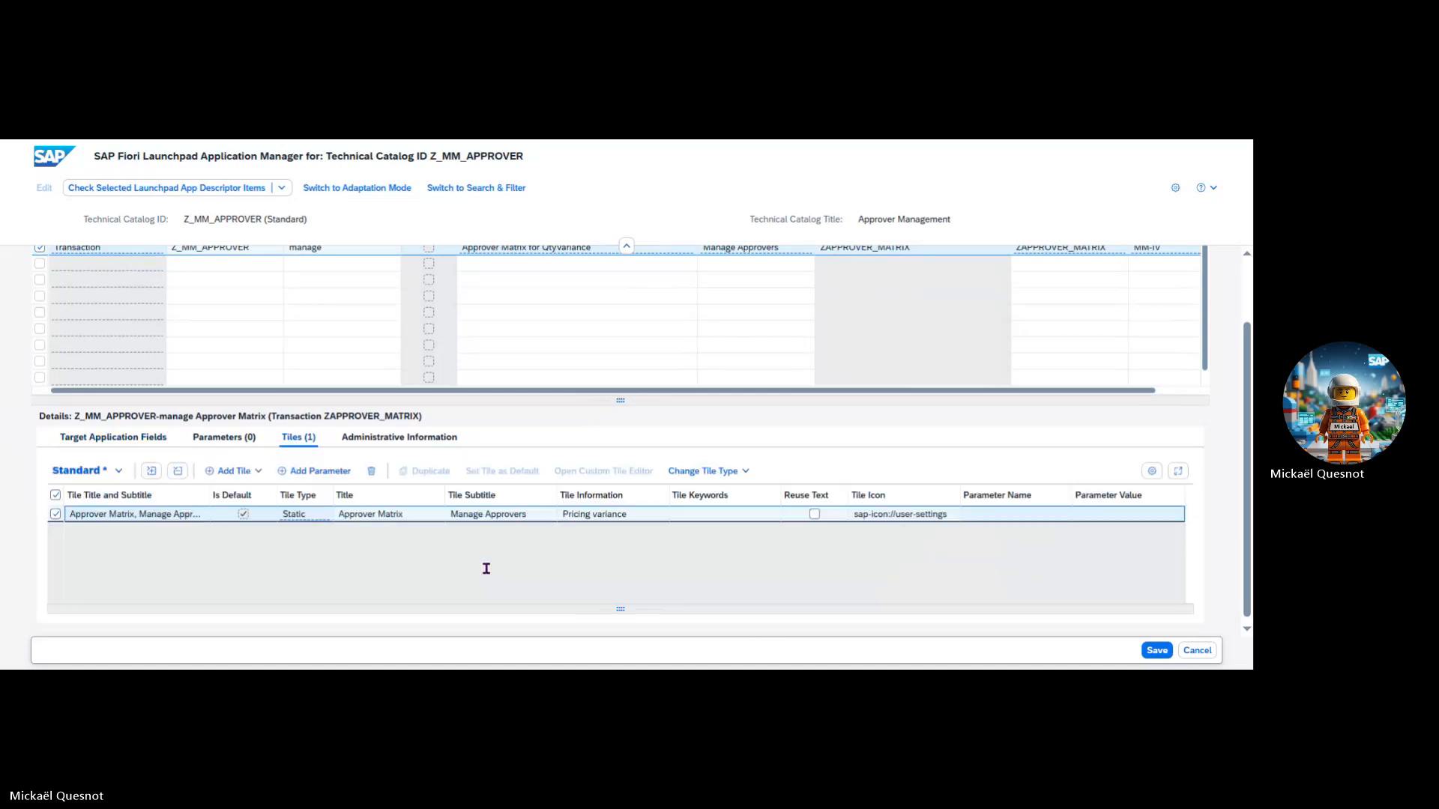
{"action": "left_click", "coordinate": [498, 514]}
{"action": "left_click", "coordinate": [563, 523]}
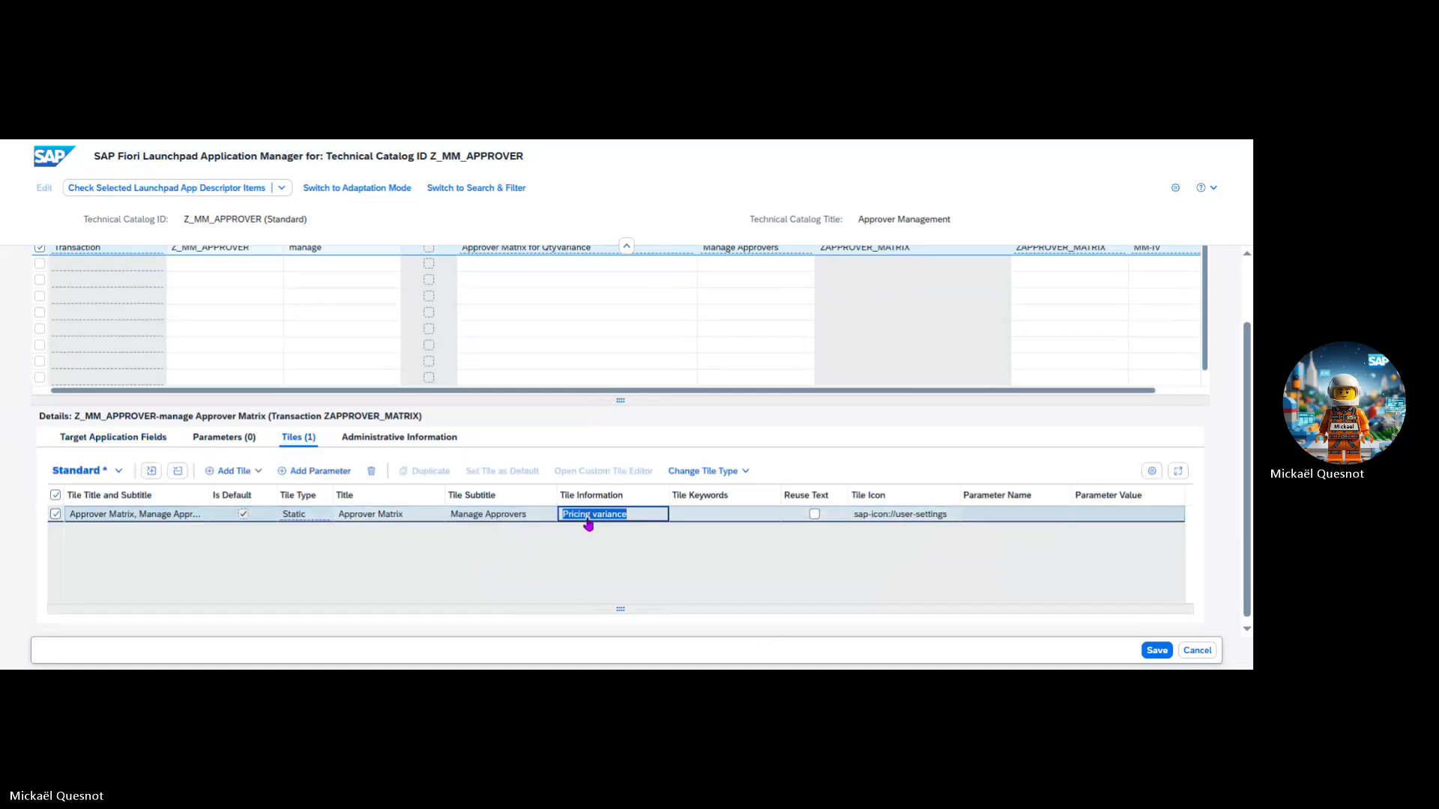
{"action": "triple_click", "coordinate": [372, 517]}
{"action": "key", "text": "ctrl+v"}
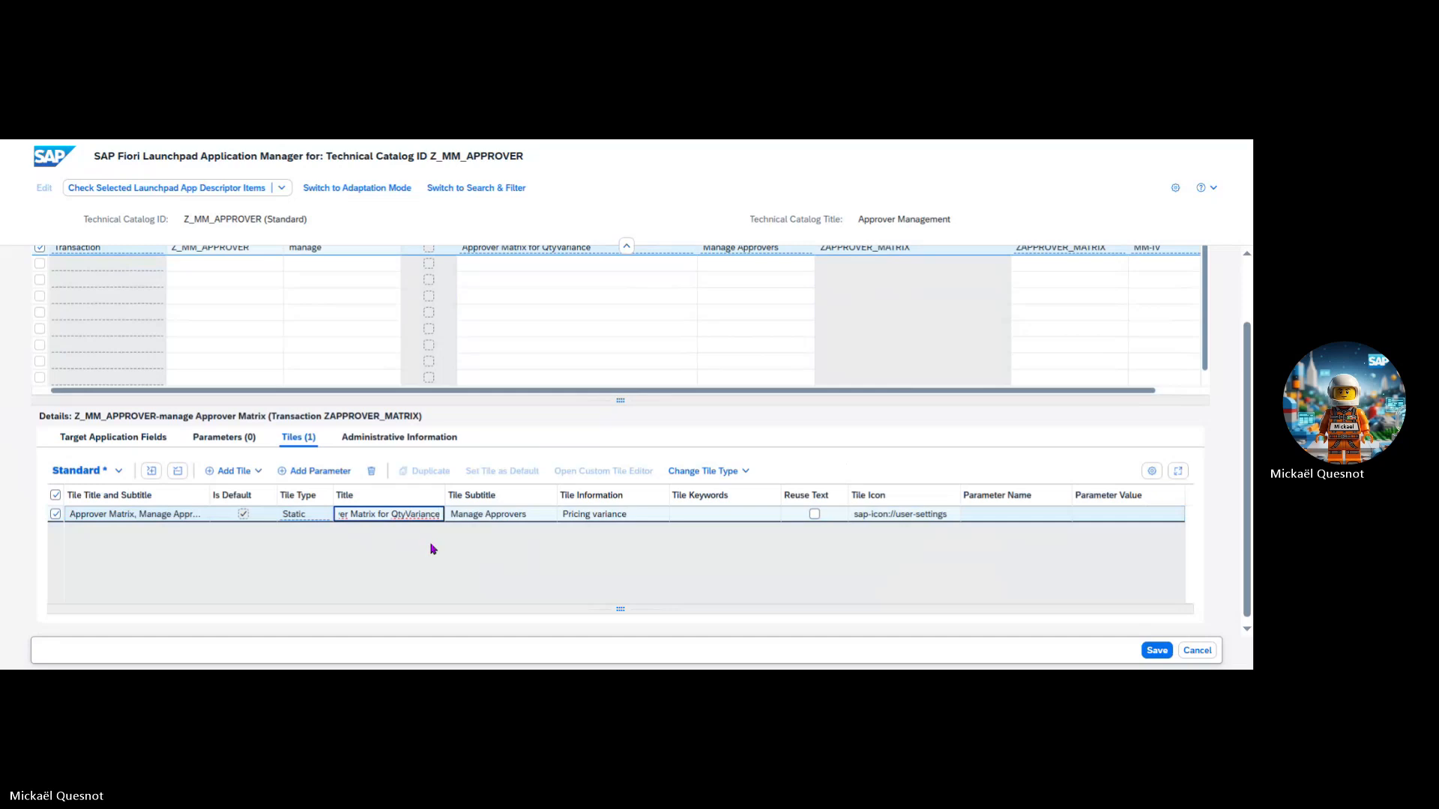
{"action": "left_click", "coordinate": [1161, 650]}
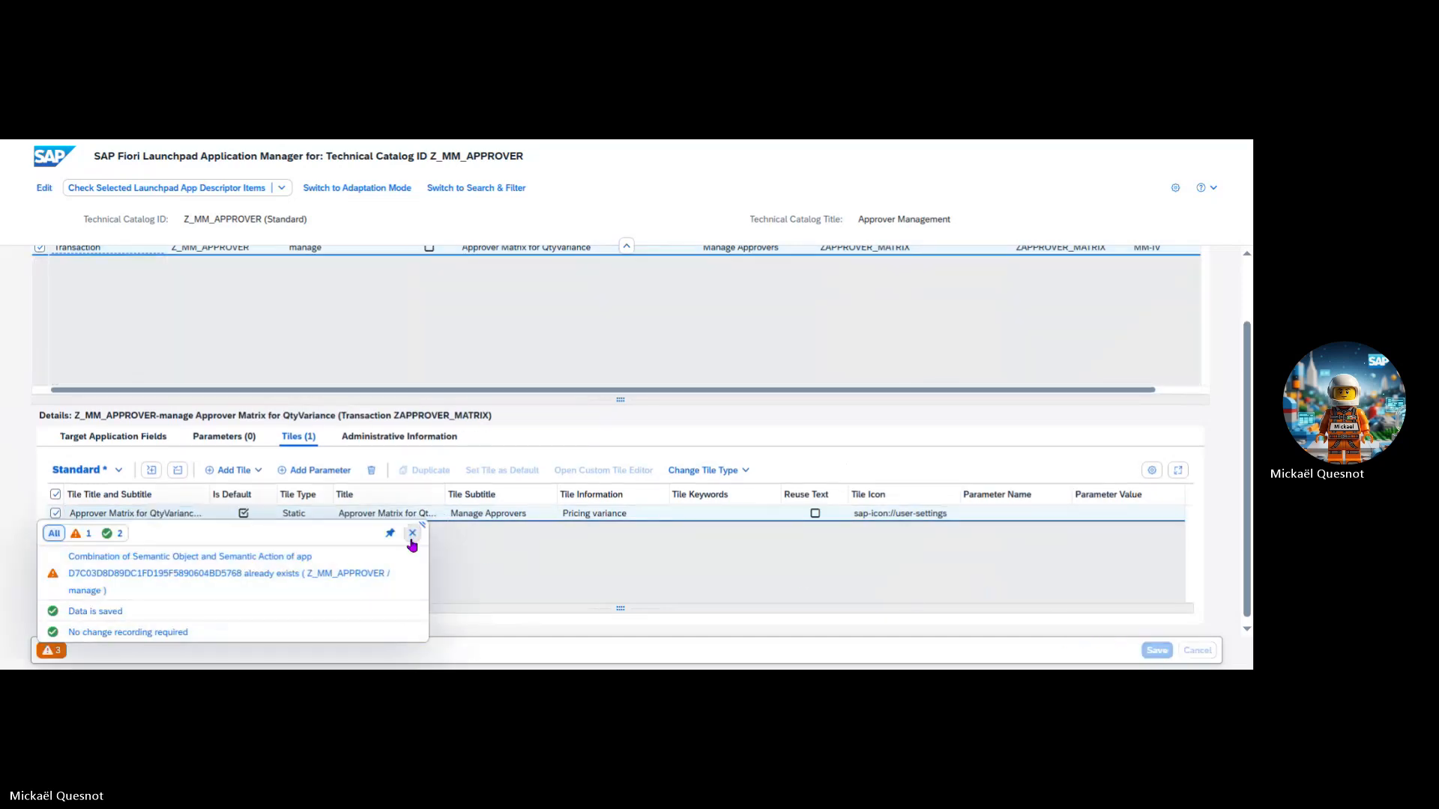
{"action": "left_click", "coordinate": [412, 533]}
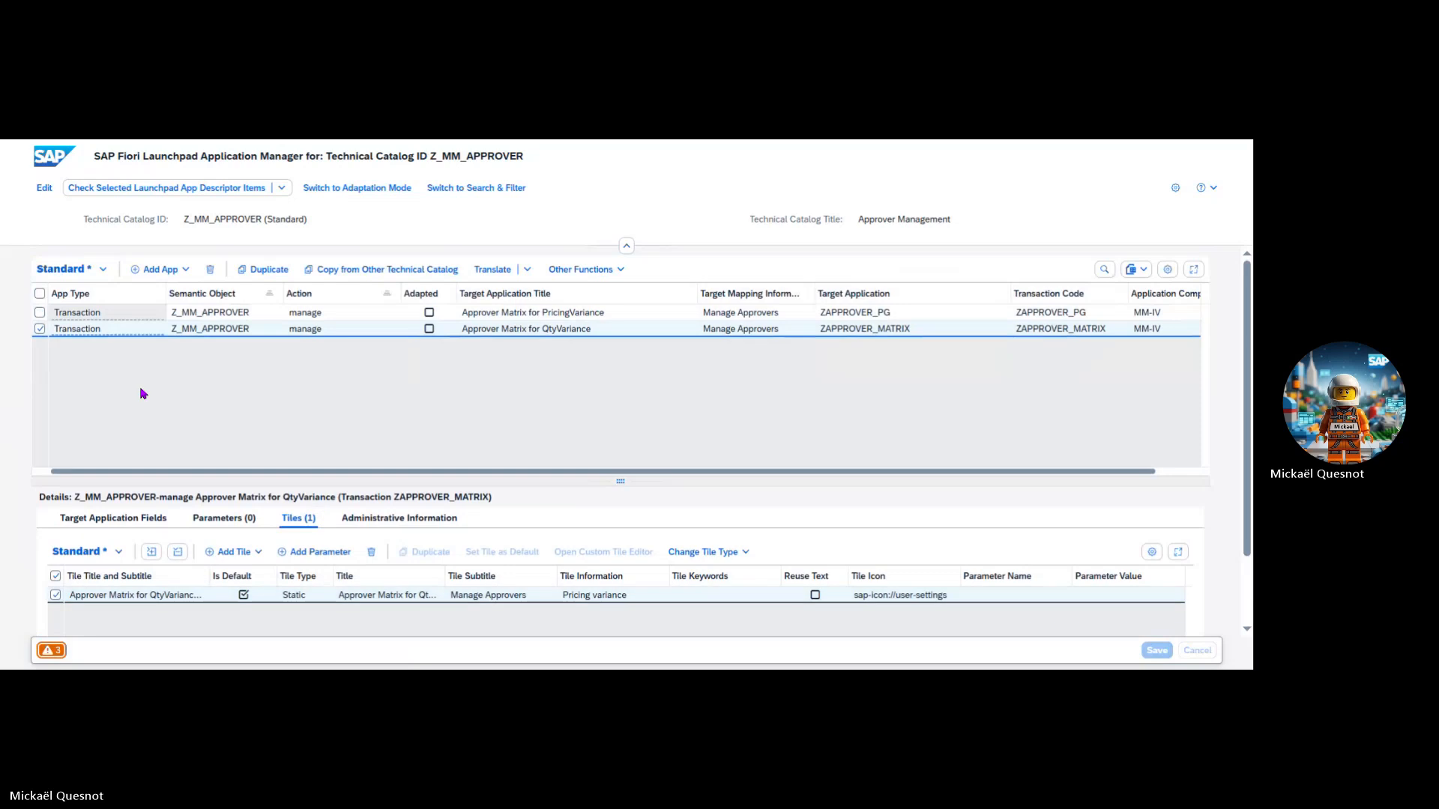
Step: Select only the ZAPPROVER_PG app and review its target application fields
{"action": "left_click", "coordinate": [40, 328]}
{"action": "left_click", "coordinate": [40, 312]}
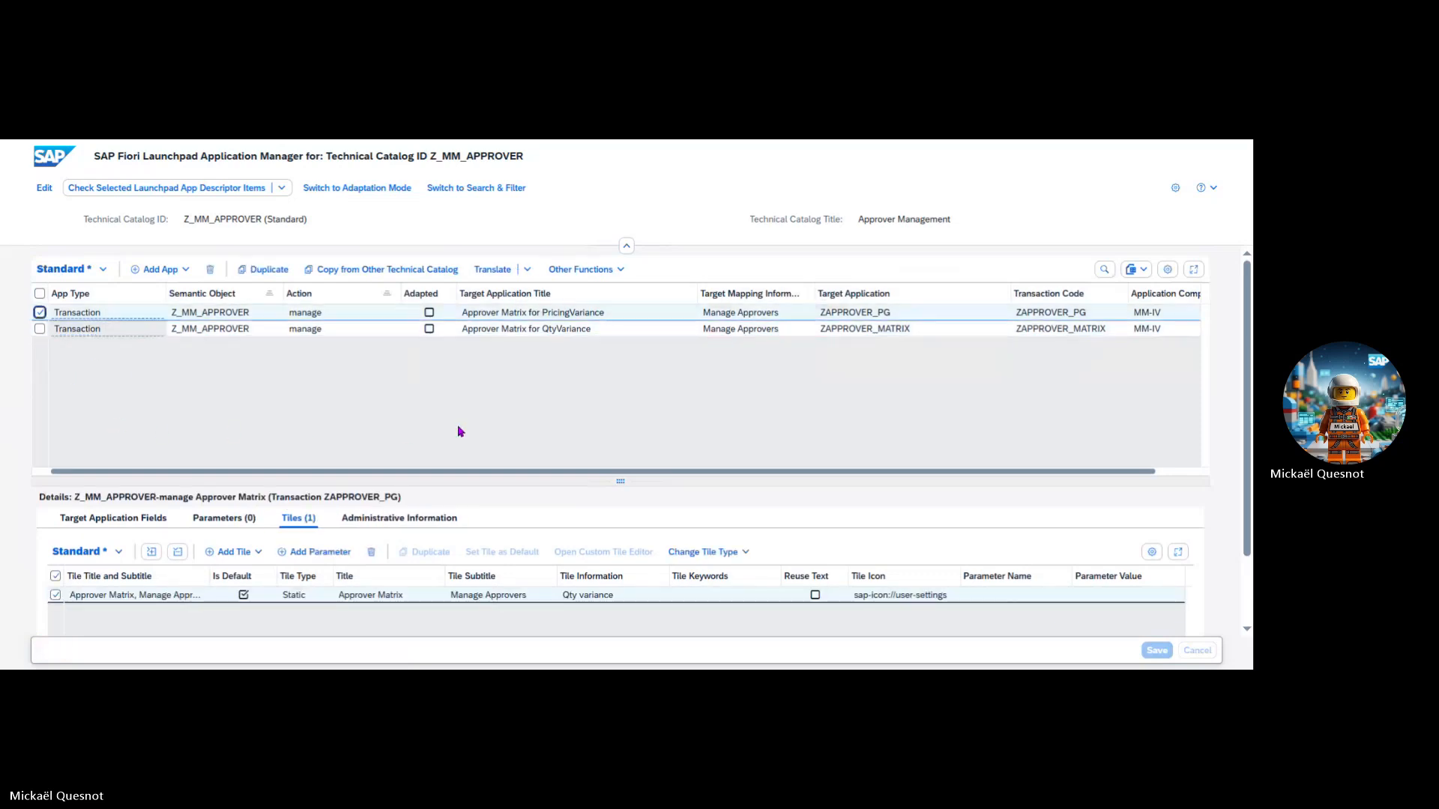
{"action": "left_click", "coordinate": [113, 518]}
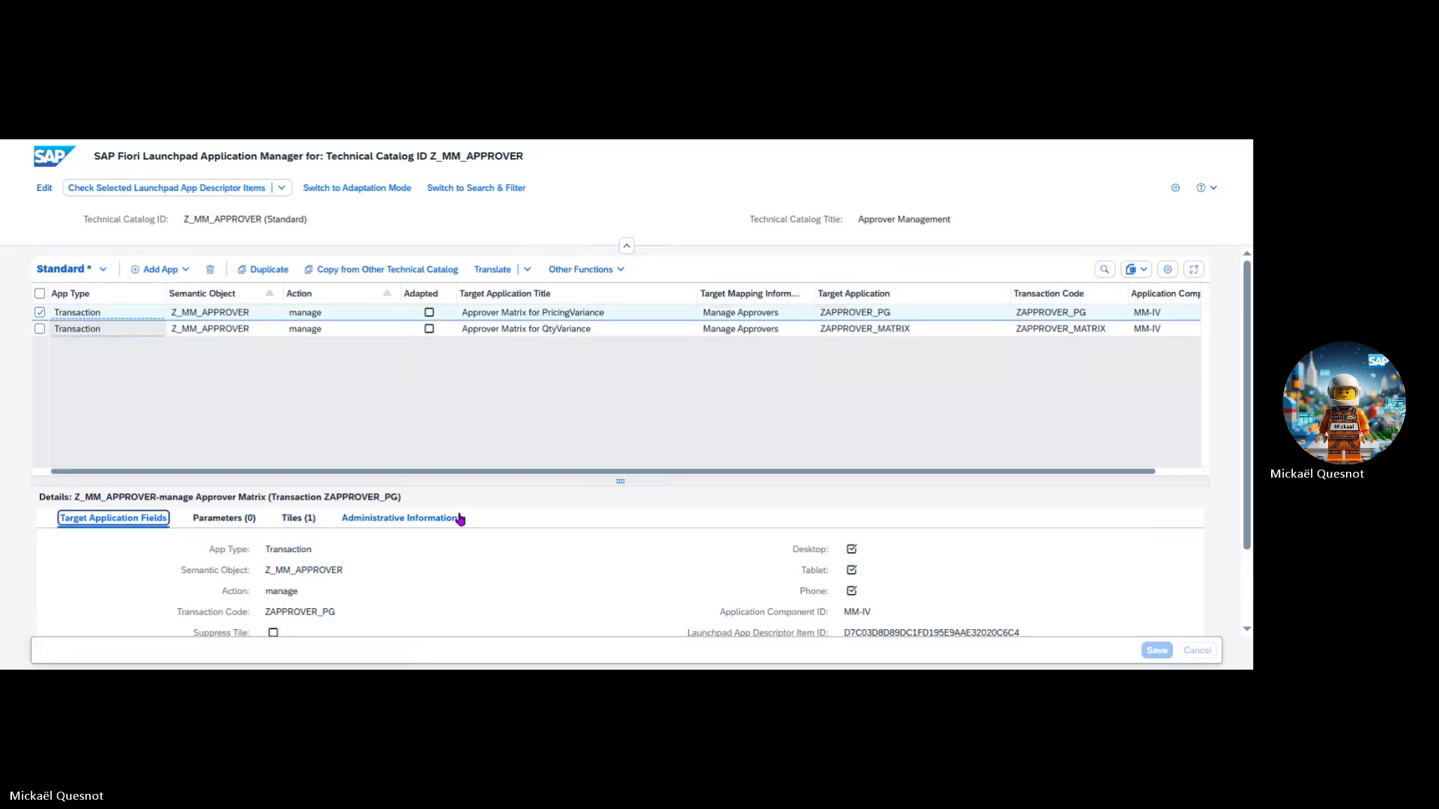
{"action": "scroll", "coordinate": [446, 586], "scroll_direction": "down", "scroll_amount": 2}
{"action": "scroll", "coordinate": [427, 551], "scroll_direction": "up", "scroll_amount": 2}
{"action": "scroll", "coordinate": [647, 558], "scroll_direction": "down", "scroll_amount": 2}
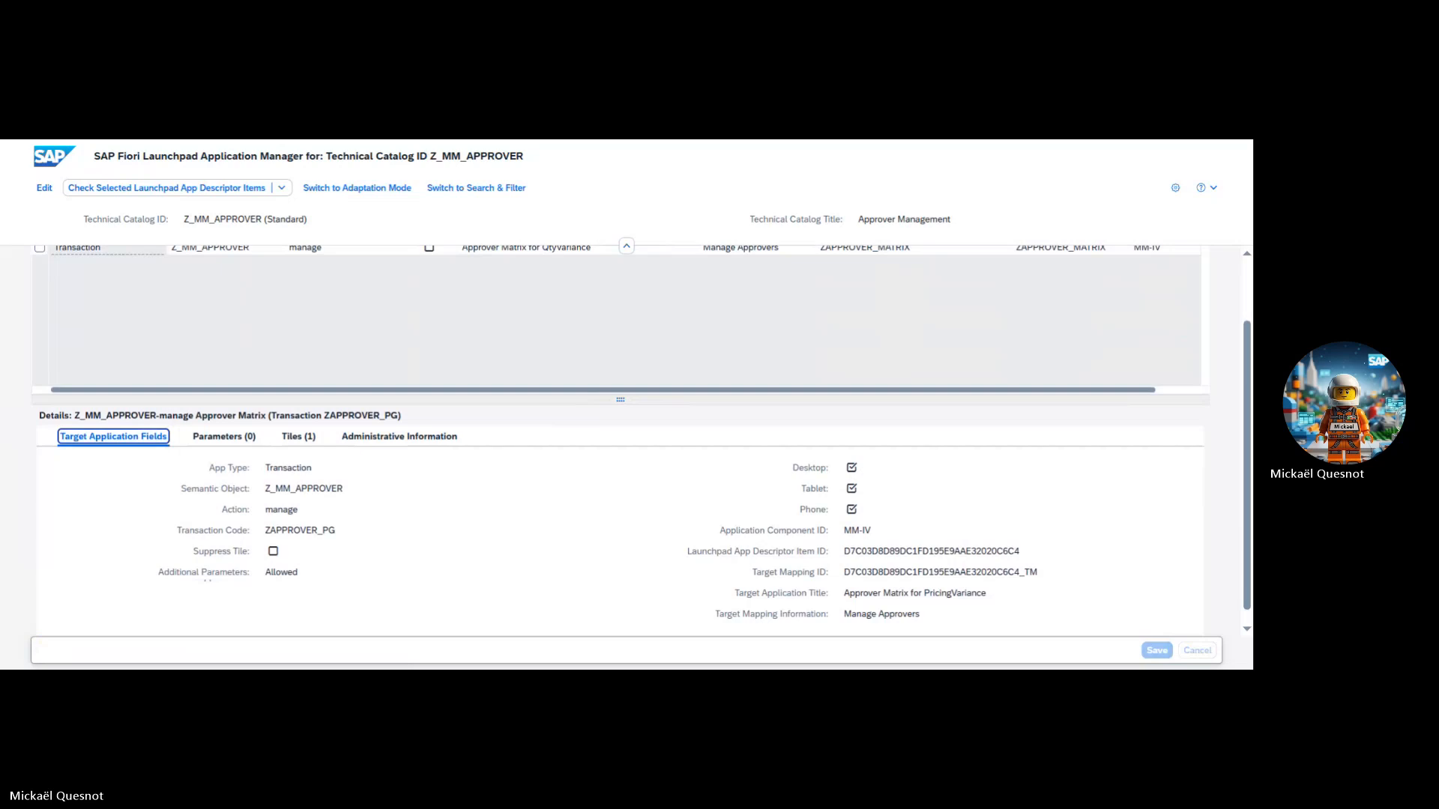
{"action": "scroll", "coordinate": [304, 521], "scroll_direction": "up", "scroll_amount": 2}
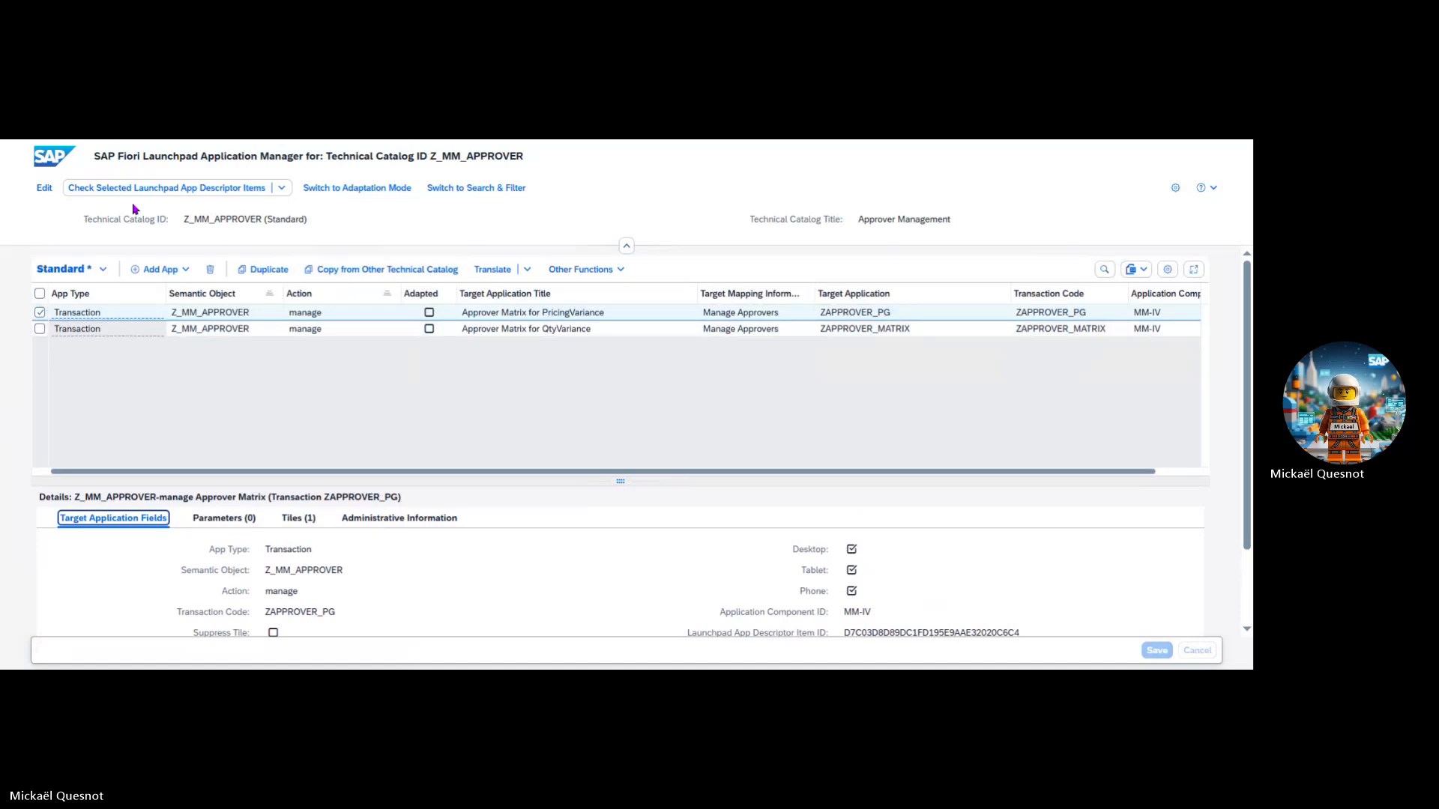
Step: Put the catalog in edit mode and copy the ZAPPROVER_PG app's target application title
{"action": "left_click", "coordinate": [39, 191]}
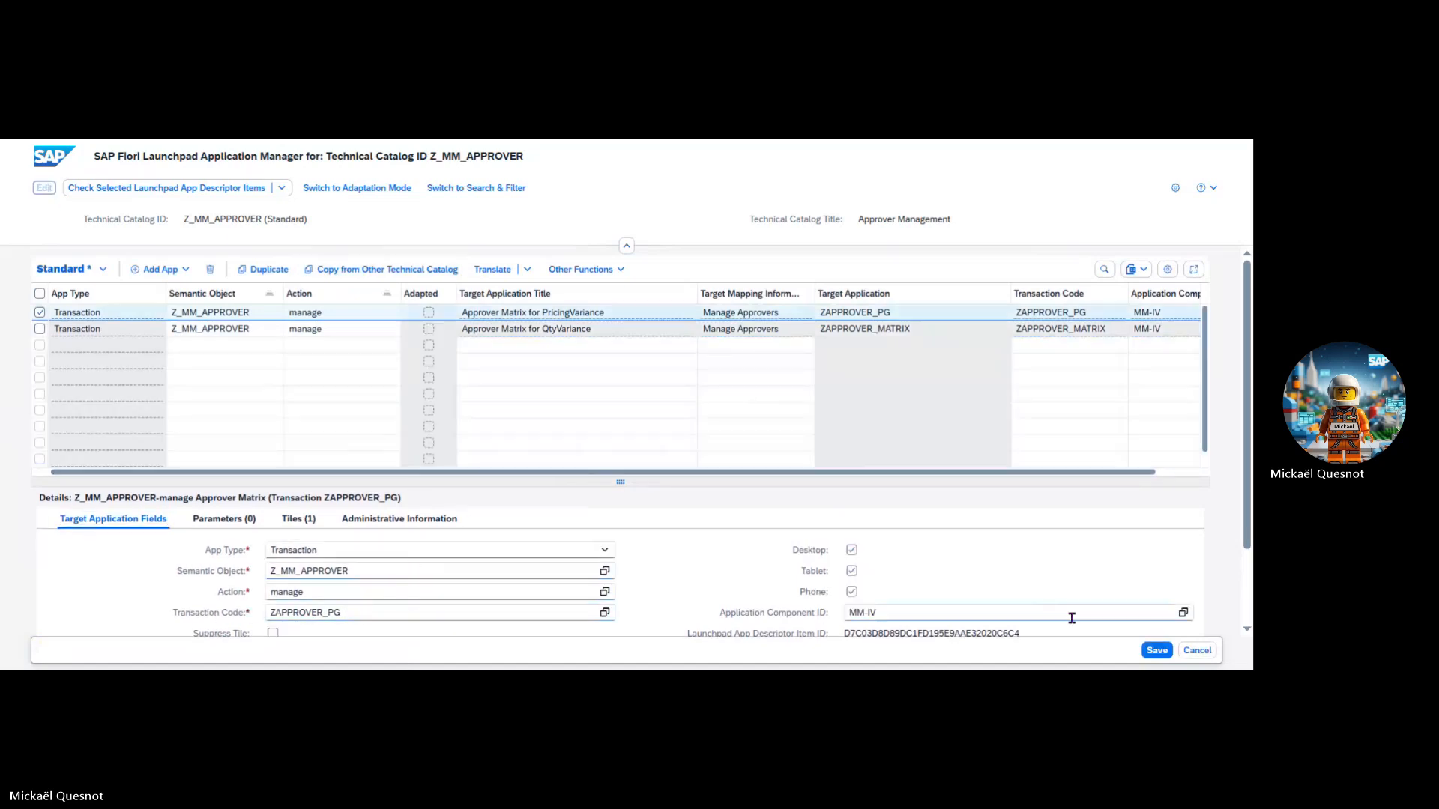
{"action": "scroll", "coordinate": [1035, 606], "scroll_direction": "down", "scroll_amount": 2}
{"action": "left_click_drag", "start_coordinate": [1035, 582], "coordinate": [697, 583]}
{"action": "key", "text": "ctrl+c"}
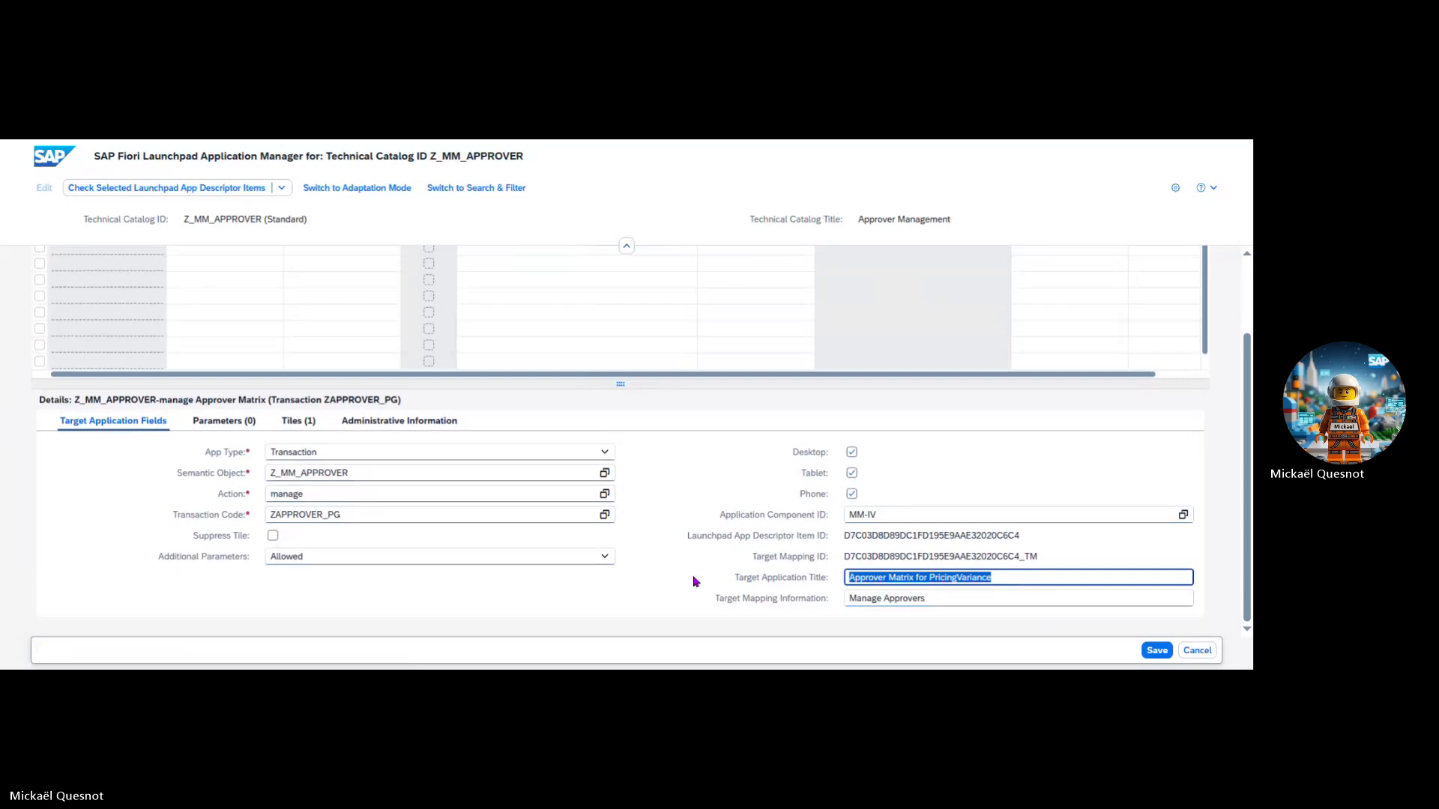
Step: Replace the title of the ZAPPROVER_PG app's static tile with the copied "Approver Matrix for PricingVariance" and save the catalog
{"action": "scroll", "coordinate": [582, 568], "scroll_direction": "up", "scroll_amount": 2}
{"action": "left_click", "coordinate": [292, 504]}
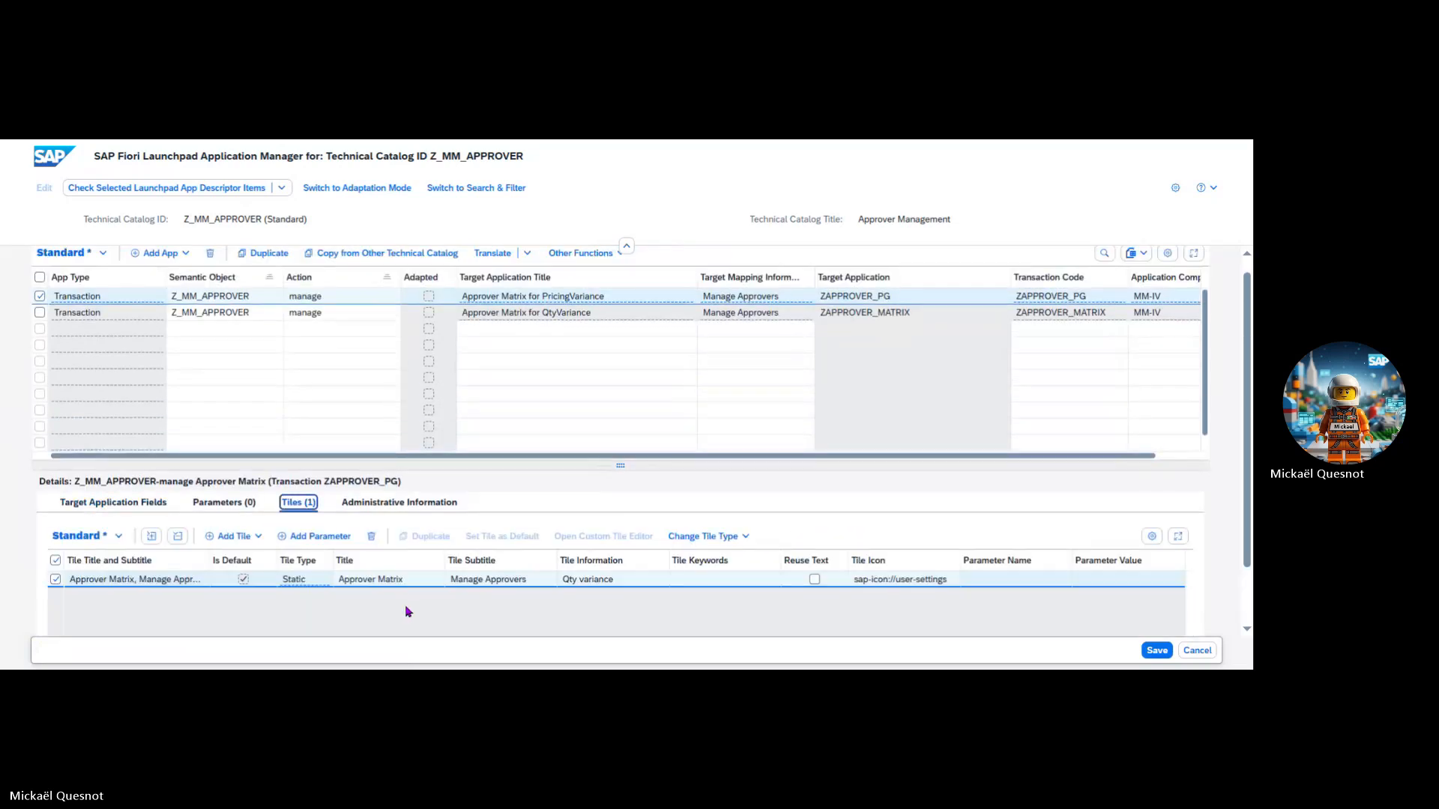
{"action": "left_click", "coordinate": [387, 588]}
{"action": "key", "text": "ctrl+v"}
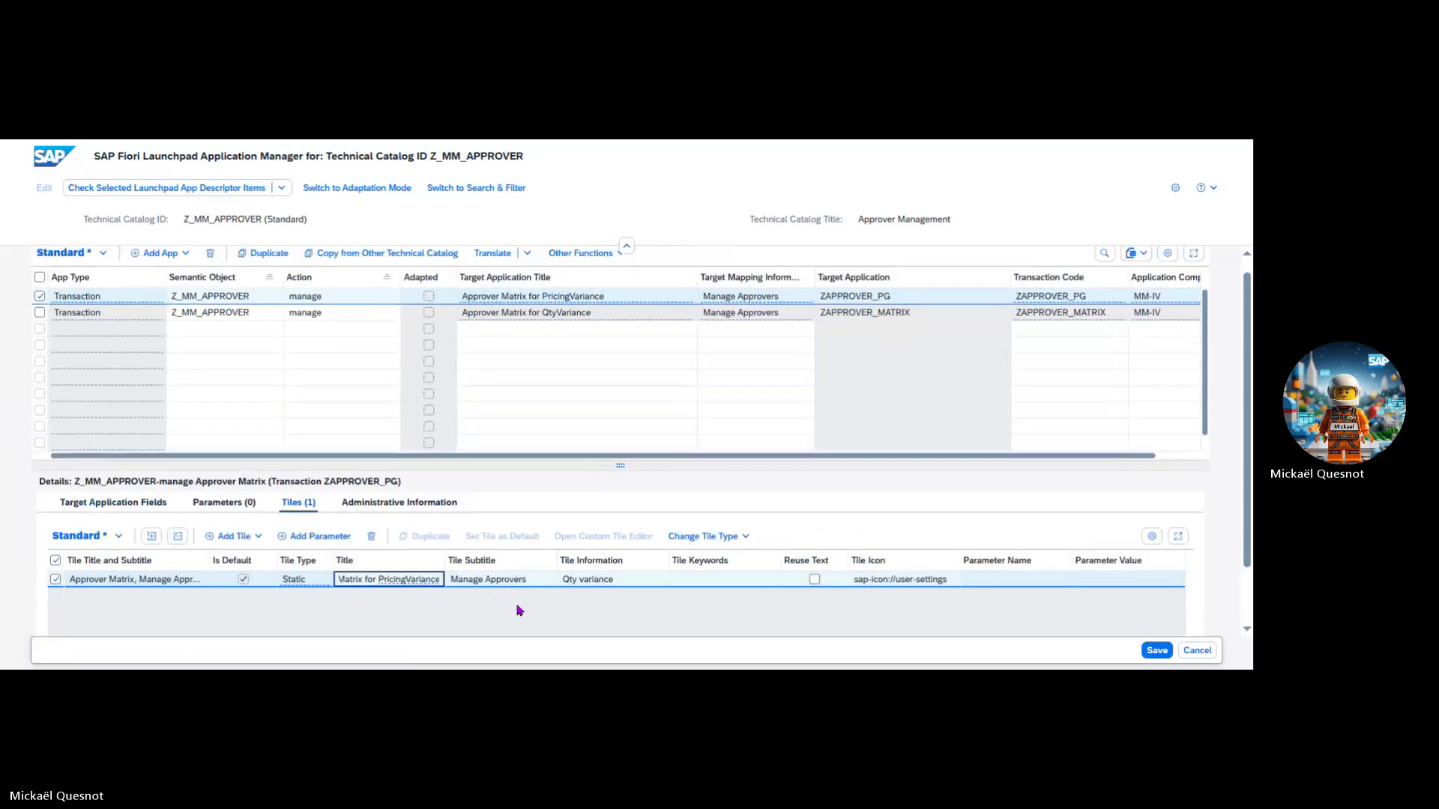
{"action": "left_click", "coordinate": [1152, 649]}
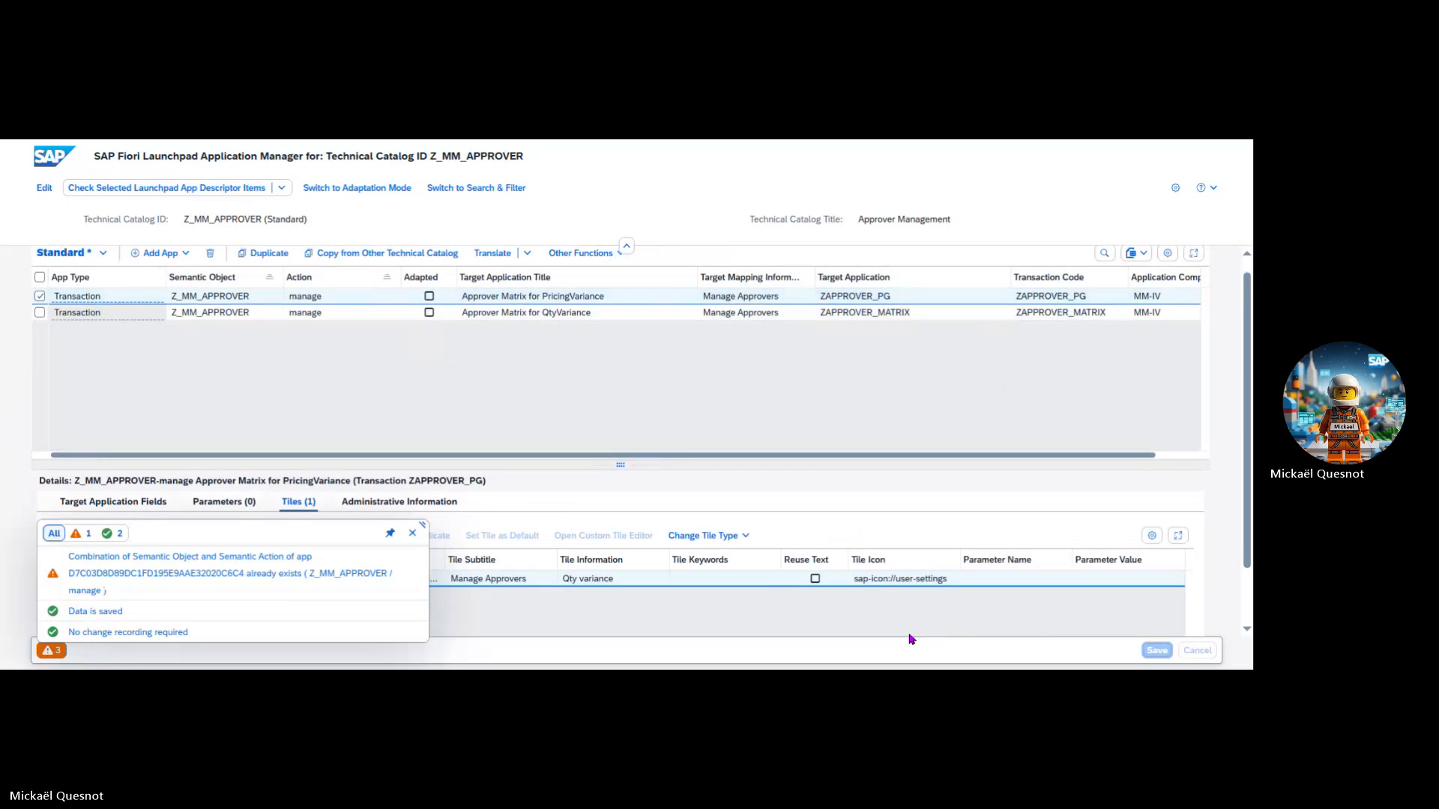
{"action": "left_click", "coordinate": [413, 533]}
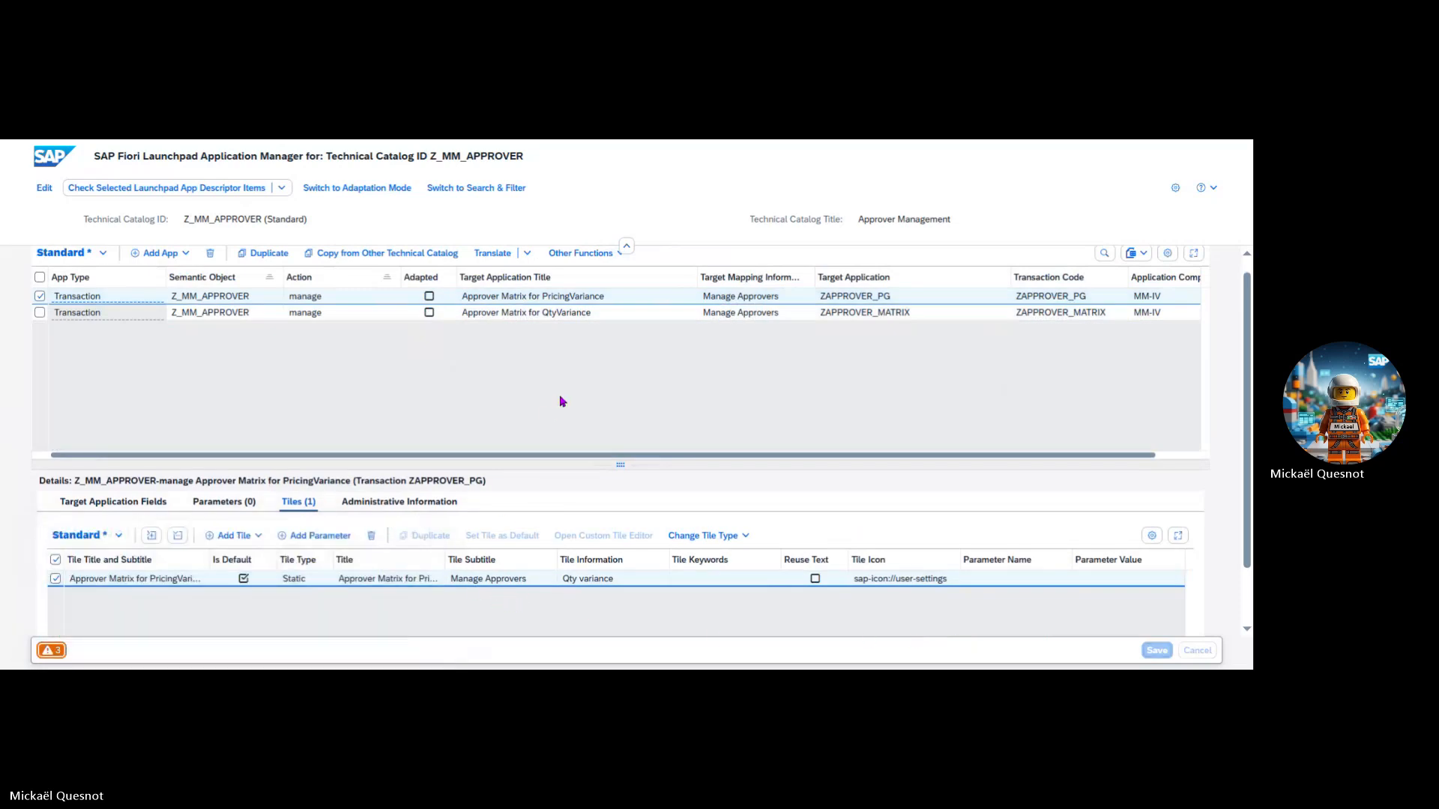
Step: Check the target application fields and the tile entry of the ZAPPROVER_PG app
{"action": "left_click", "coordinate": [112, 502]}
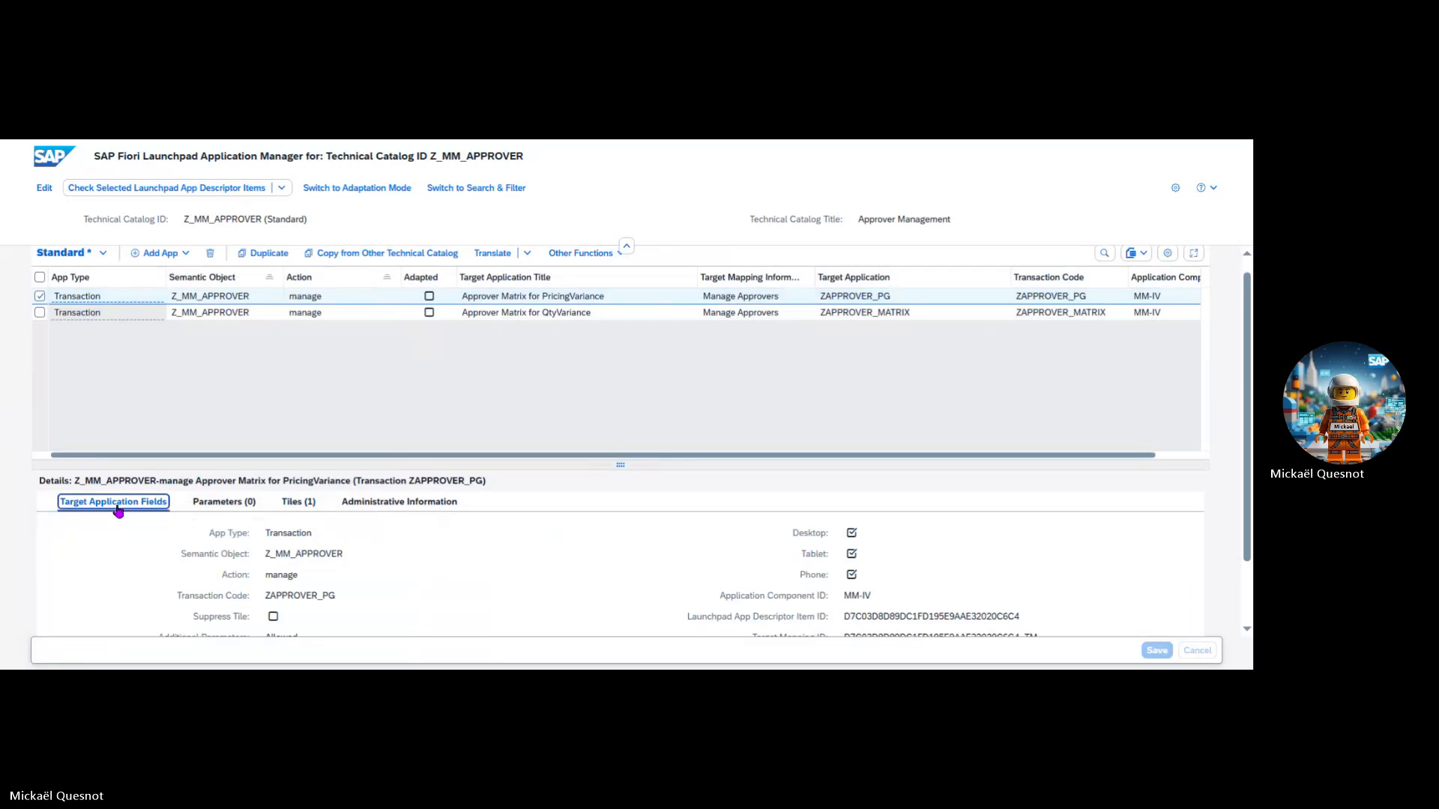
{"action": "scroll", "coordinate": [824, 584], "scroll_direction": "down", "scroll_amount": 1}
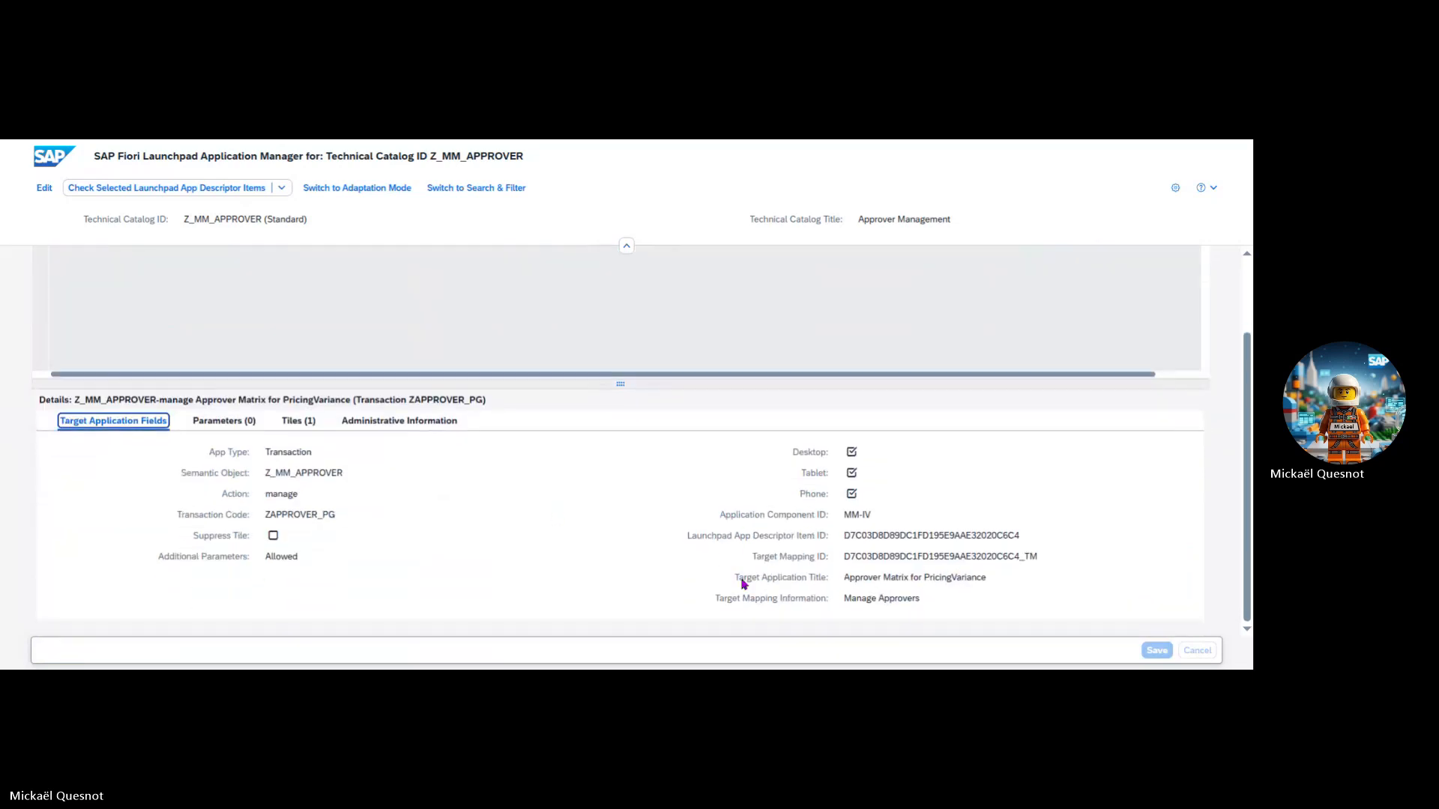
{"action": "scroll", "coordinate": [375, 489], "scroll_direction": "up", "scroll_amount": 1}
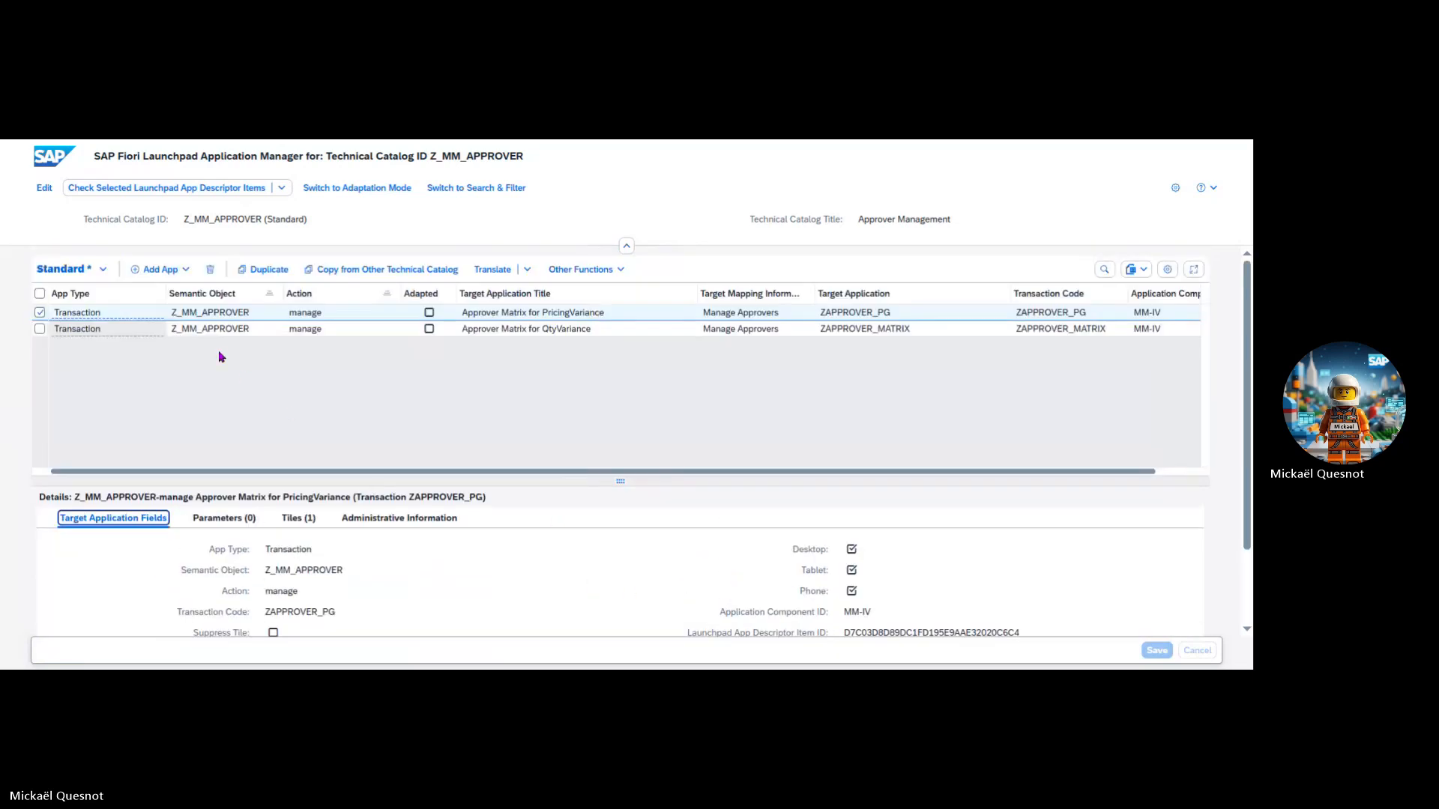
{"action": "left_click", "coordinate": [40, 312]}
{"action": "left_click", "coordinate": [39, 313]}
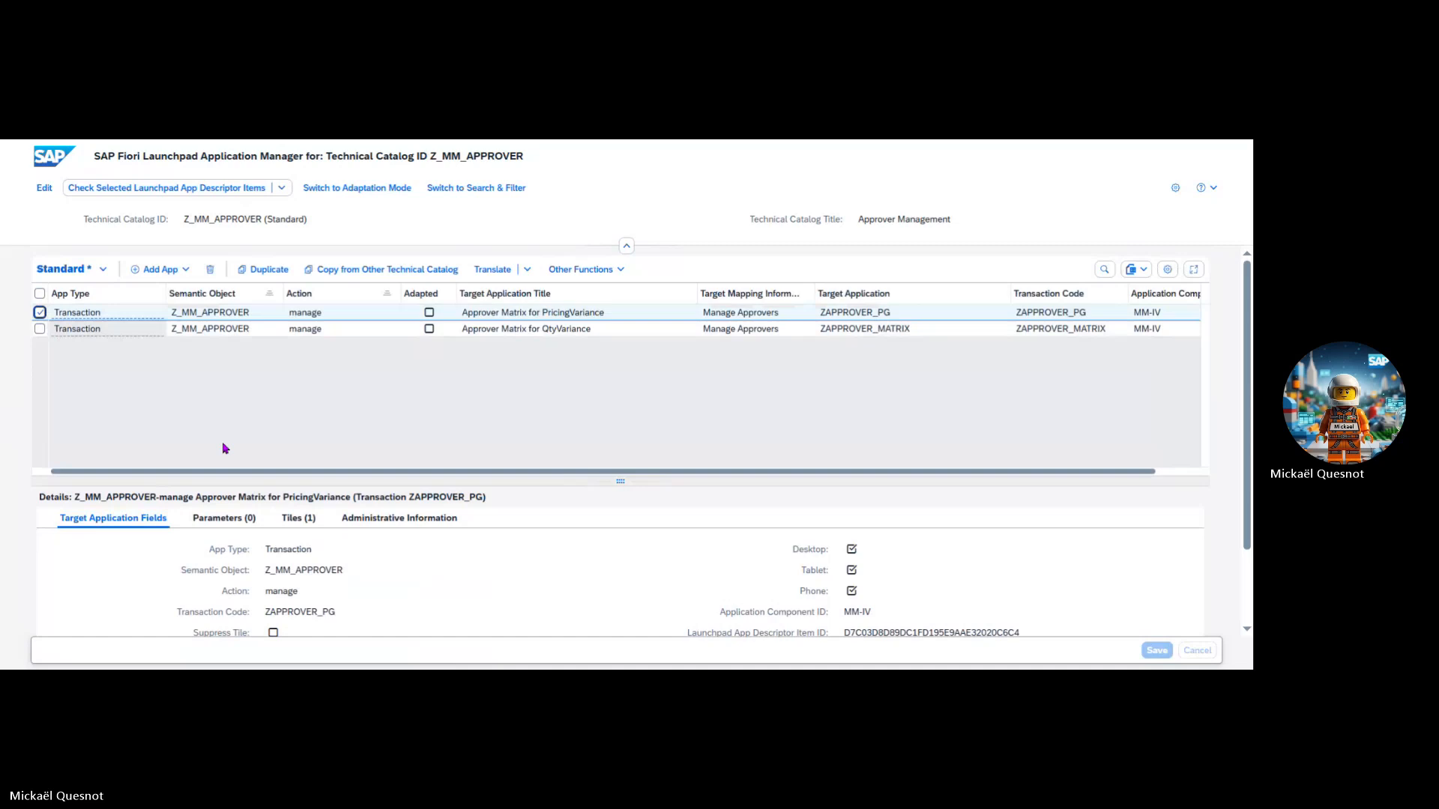
{"action": "left_click", "coordinate": [297, 519]}
{"action": "left_click", "coordinate": [414, 600]}
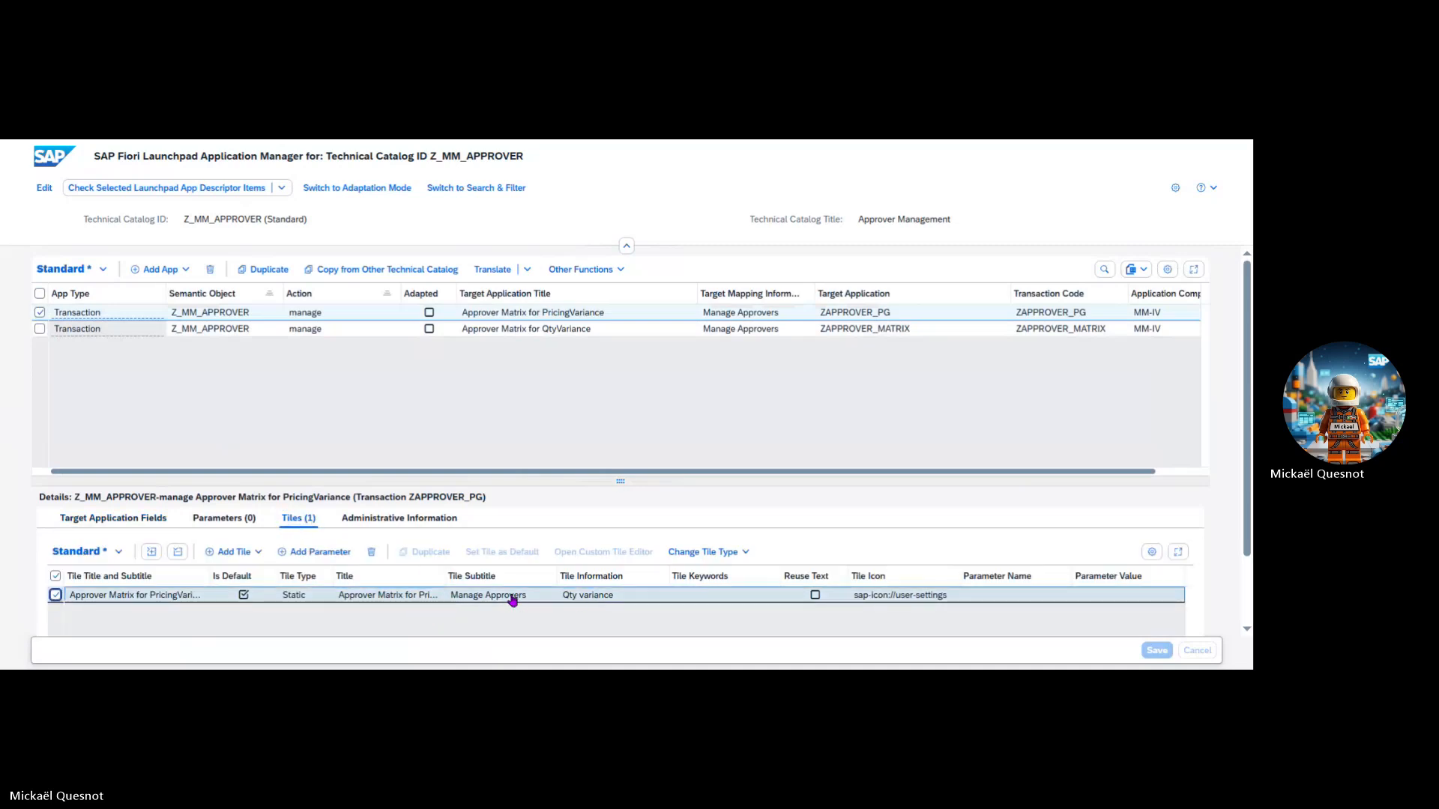
Step: Set the tile information of the ZAPPROVER_PG app to "Pricing" and save the catalog
{"action": "left_click", "coordinate": [44, 188]}
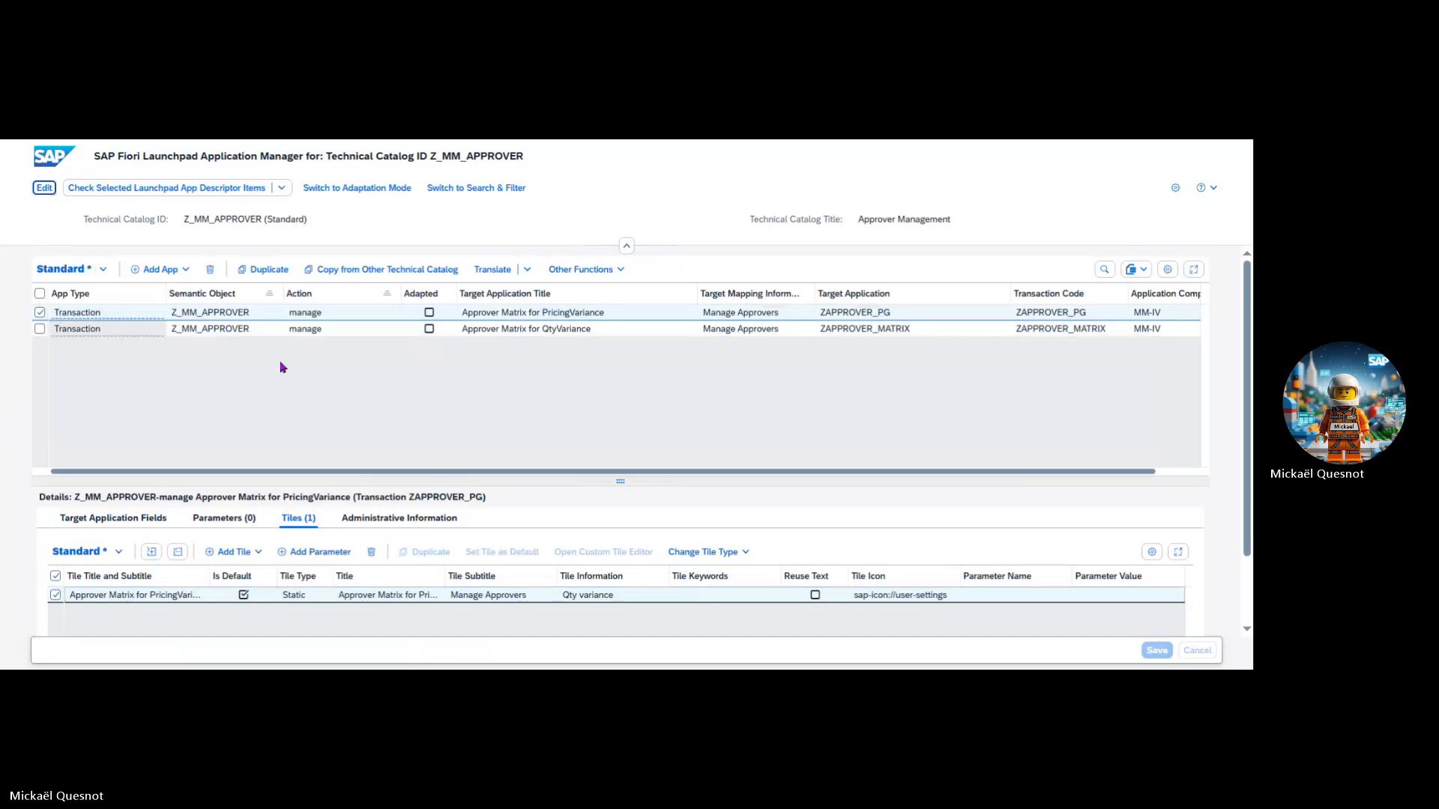
{"action": "left_click", "coordinate": [567, 596]}
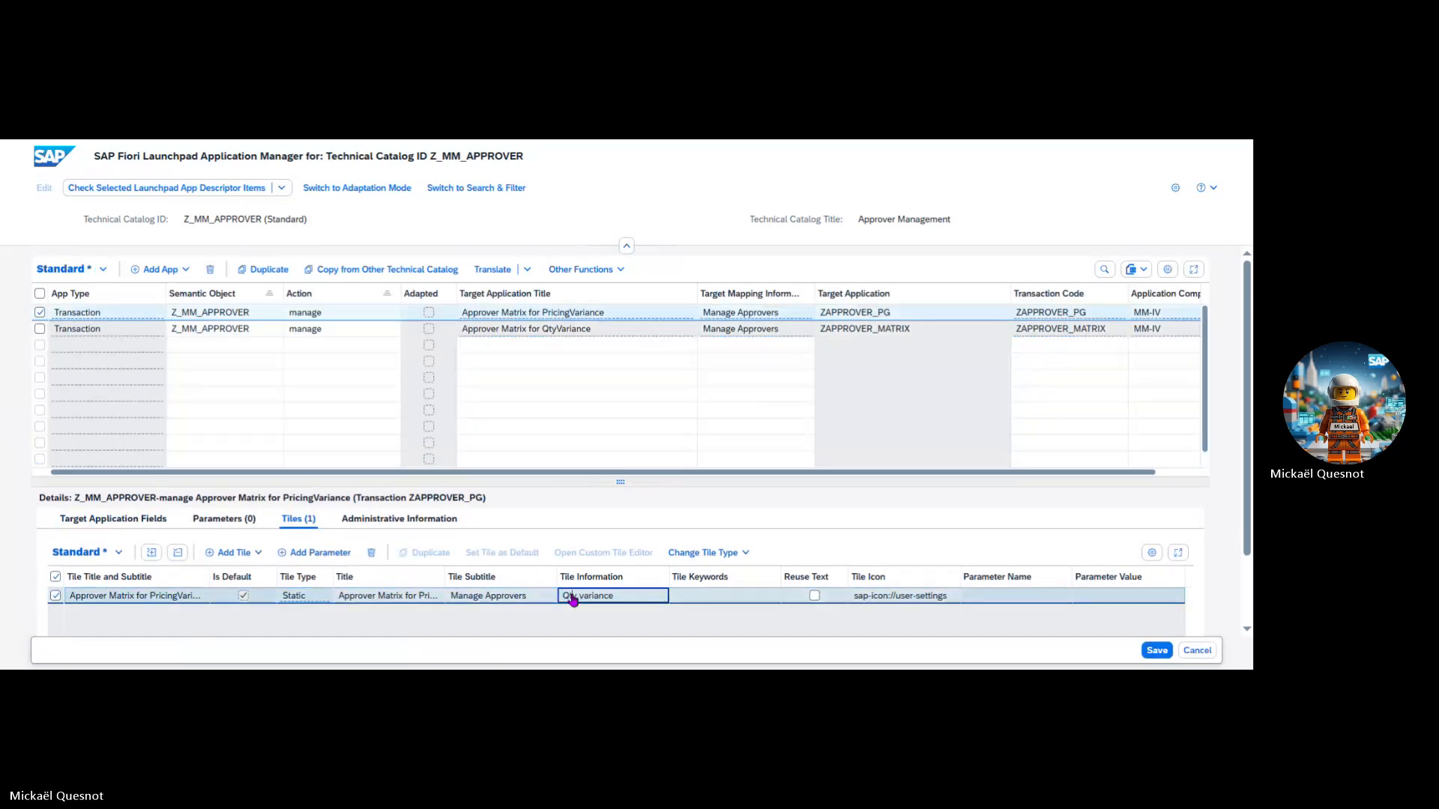
{"action": "triple_click", "coordinate": [616, 598]}
{"action": "type", "text": "Pricing"}
{"action": "left_click", "coordinate": [1153, 652]}
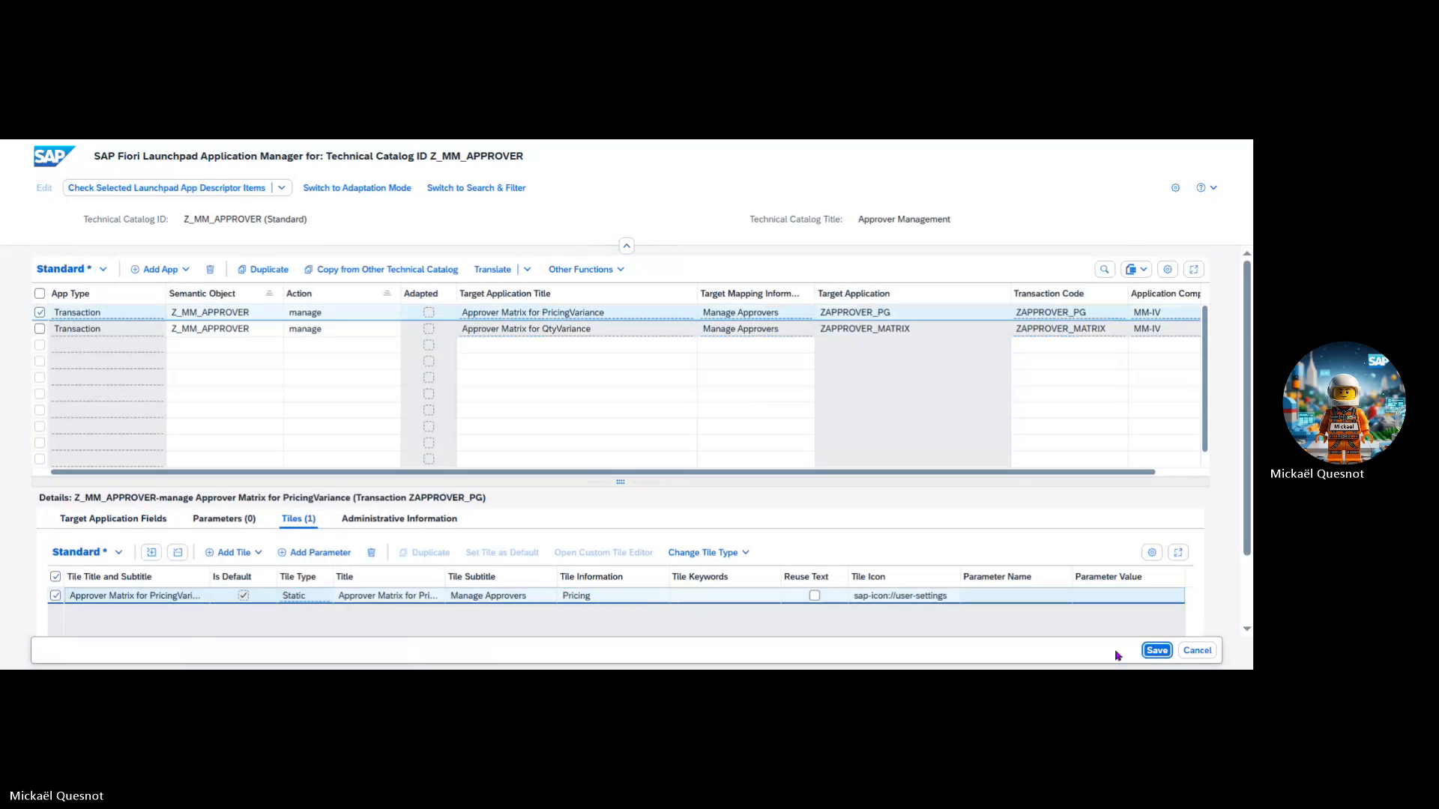
{"action": "left_click", "coordinate": [414, 531]}
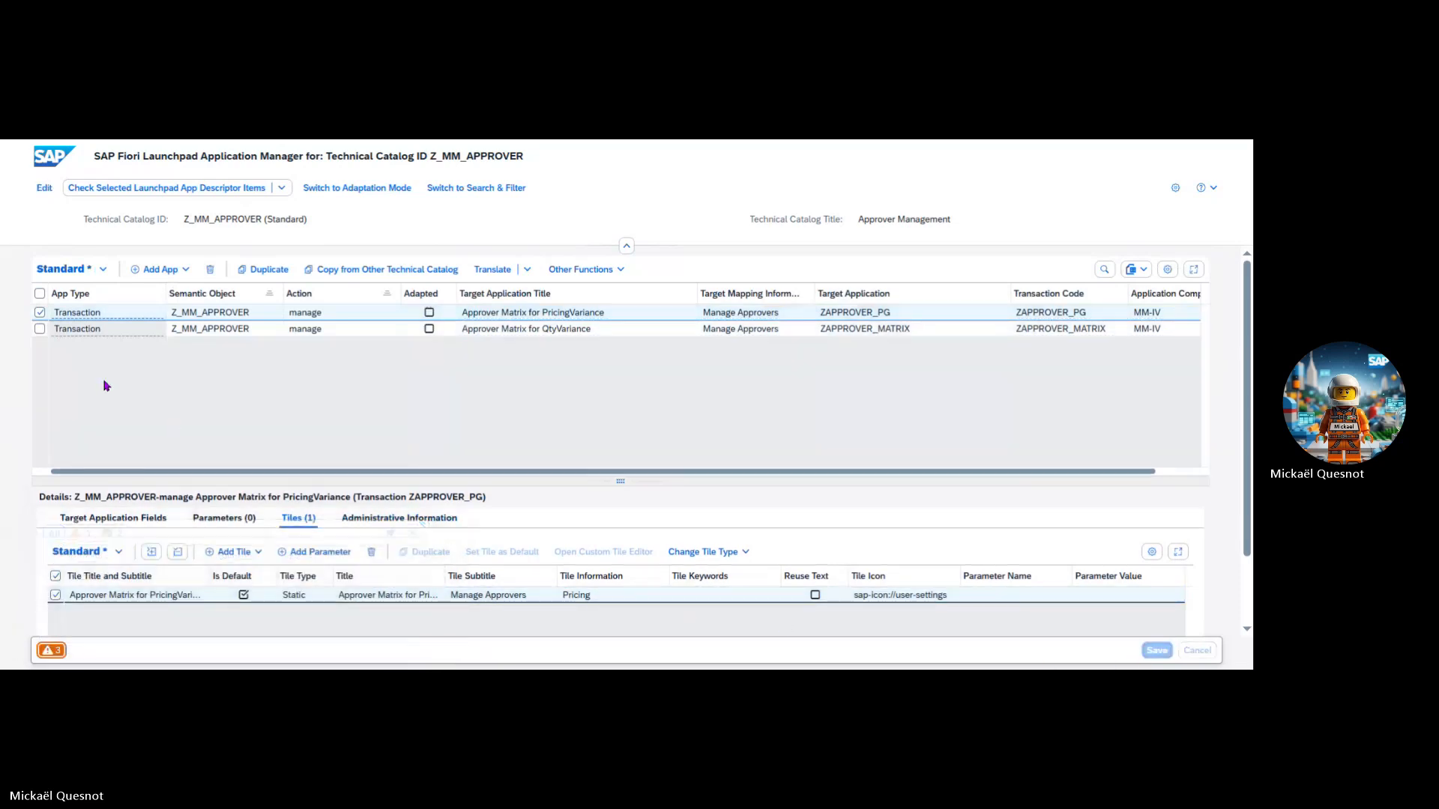
Step: Select only the ZAPPROVER_MATRIX app, set its tile information to "Quantity" and save the catalog
{"action": "left_click", "coordinate": [40, 328]}
{"action": "left_click", "coordinate": [39, 329]}
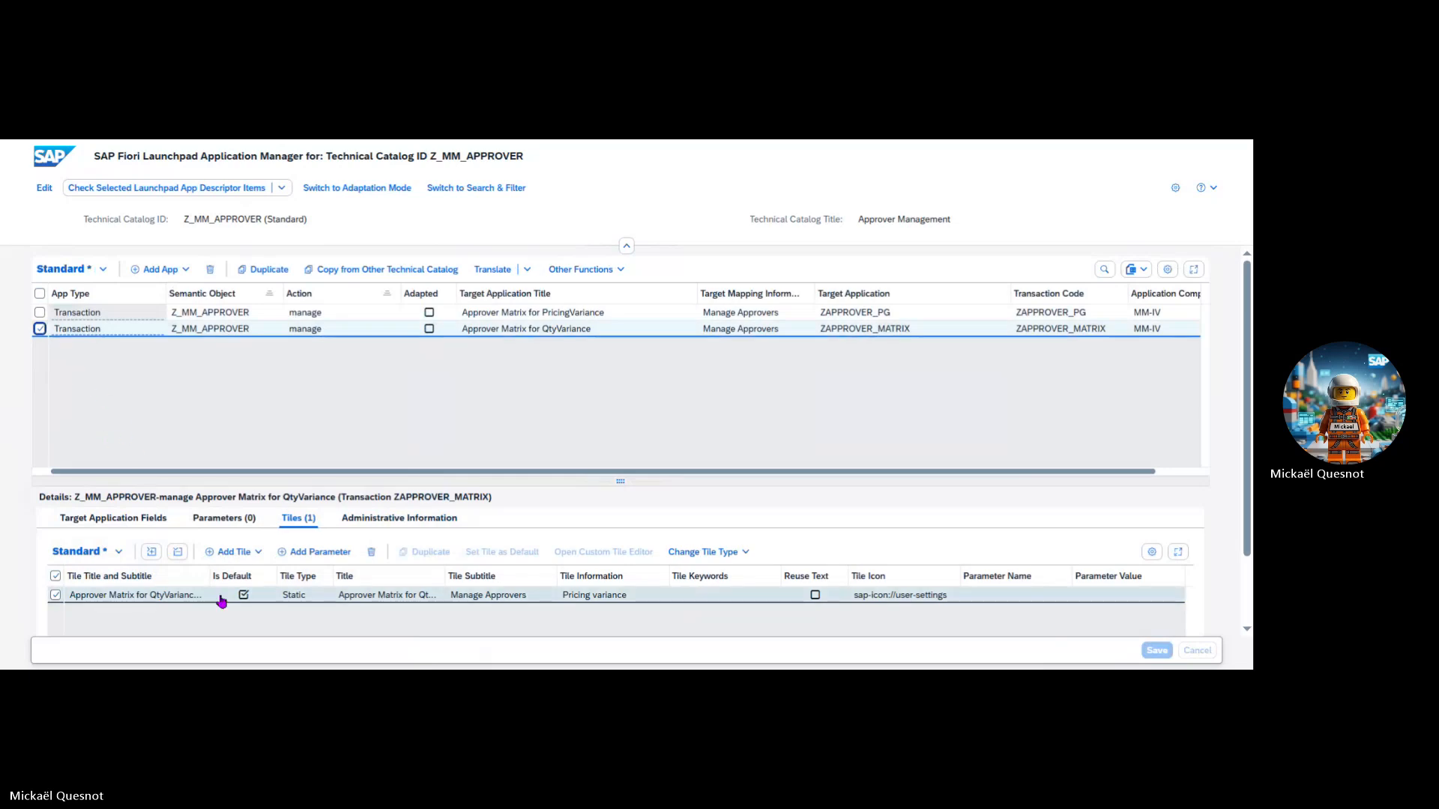
{"action": "left_click", "coordinate": [587, 604]}
{"action": "double_click", "coordinate": [589, 604]}
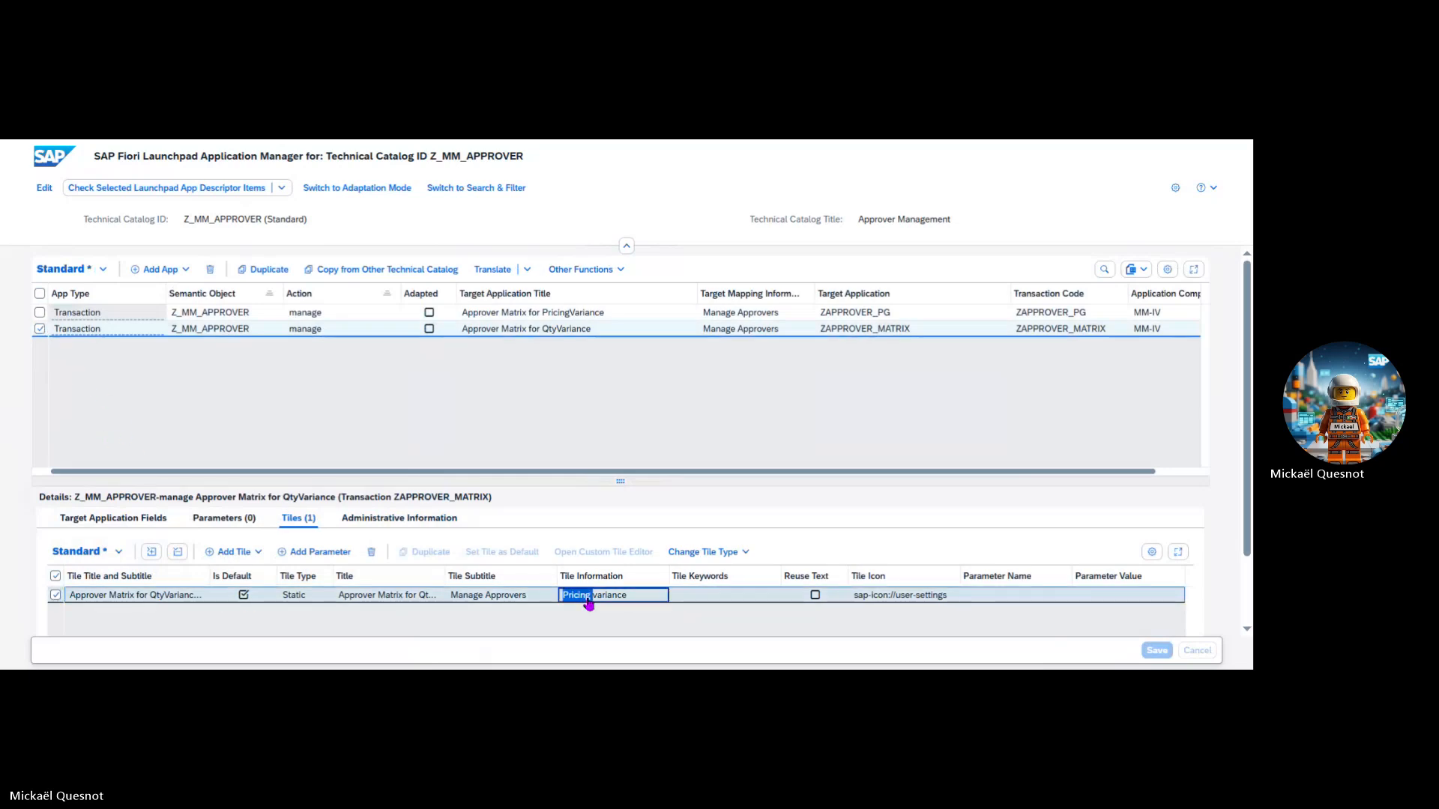
{"action": "key", "text": "ctrl+a"}
{"action": "left_click", "coordinate": [44, 187]}
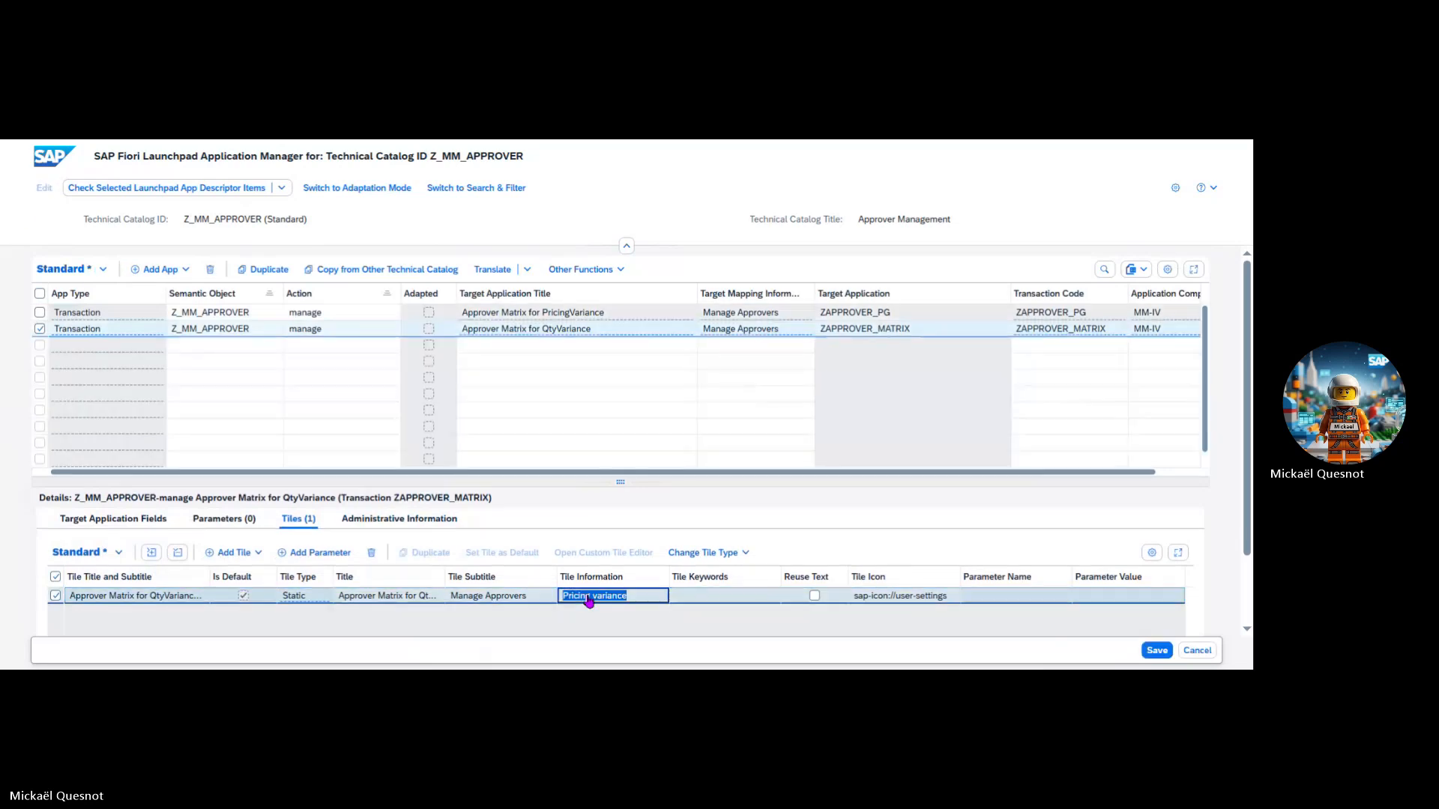
{"action": "type", "text": "Q"}
{"action": "type", "text": "unat"}
{"action": "left_click", "coordinate": [1152, 649]}
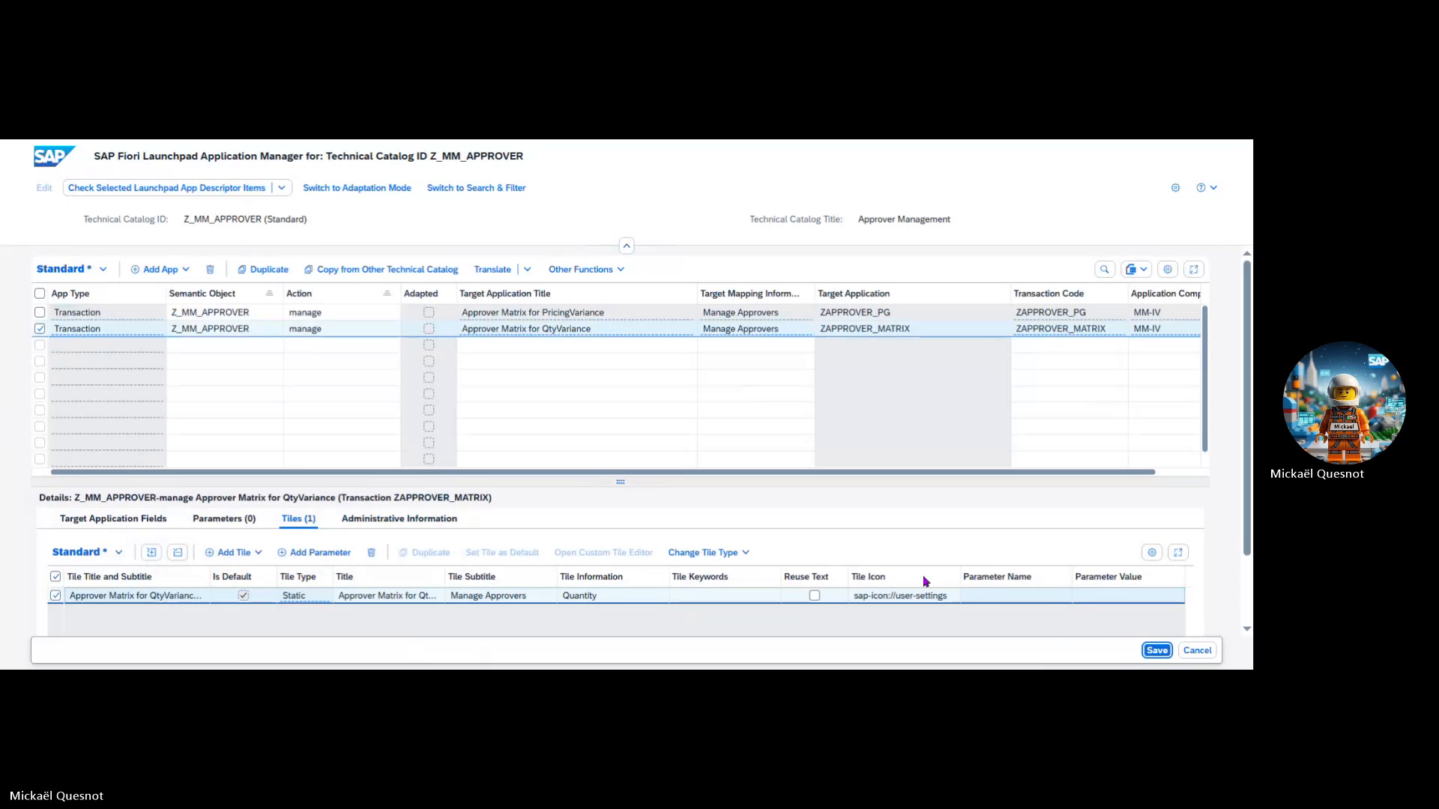
{"action": "left_click", "coordinate": [412, 533]}
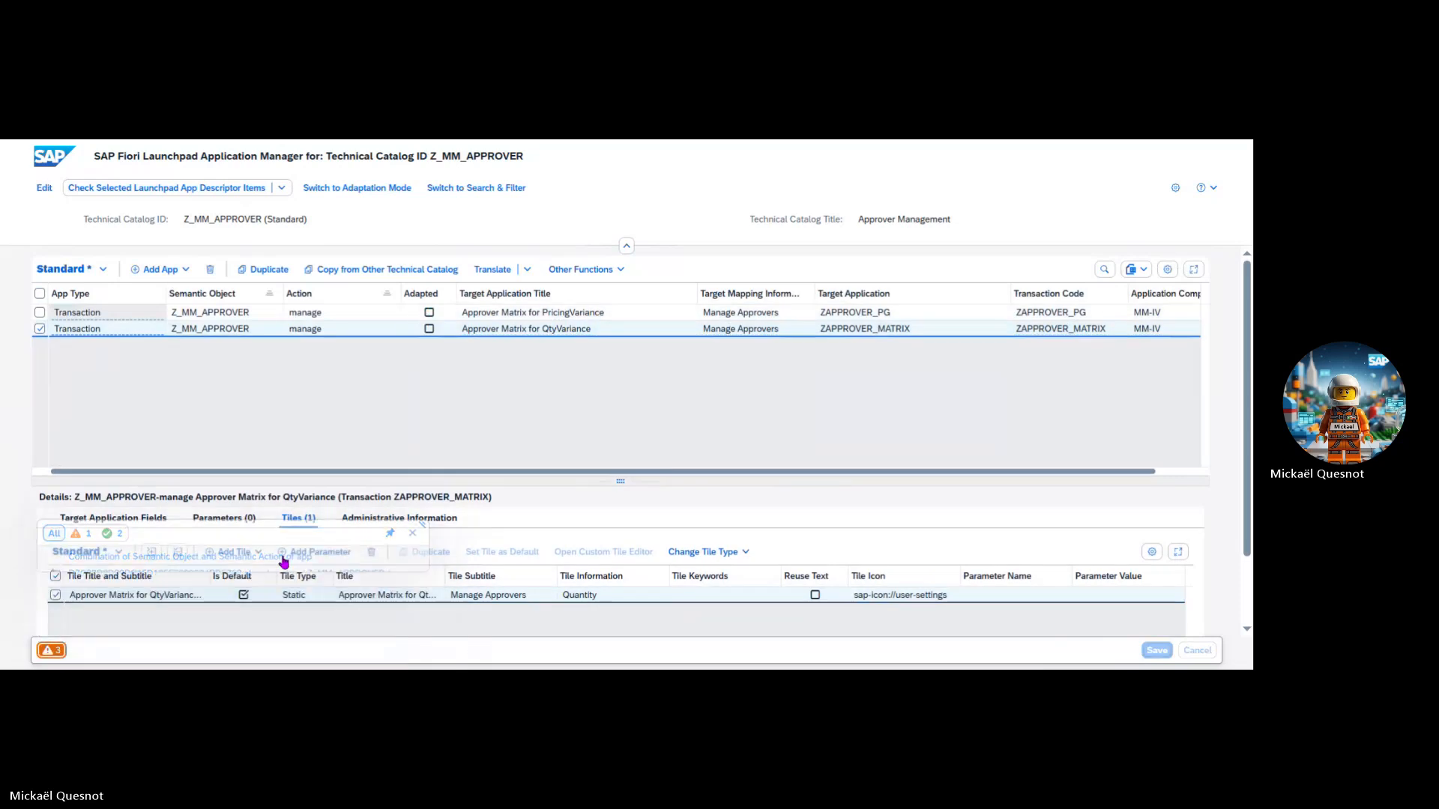
Step: Review the target application fields of the ZAPPROVER_MATRIX app, including its title and target mapping information
{"action": "left_click", "coordinate": [113, 518]}
{"action": "scroll", "coordinate": [471, 494], "scroll_direction": "down", "scroll_amount": 1}
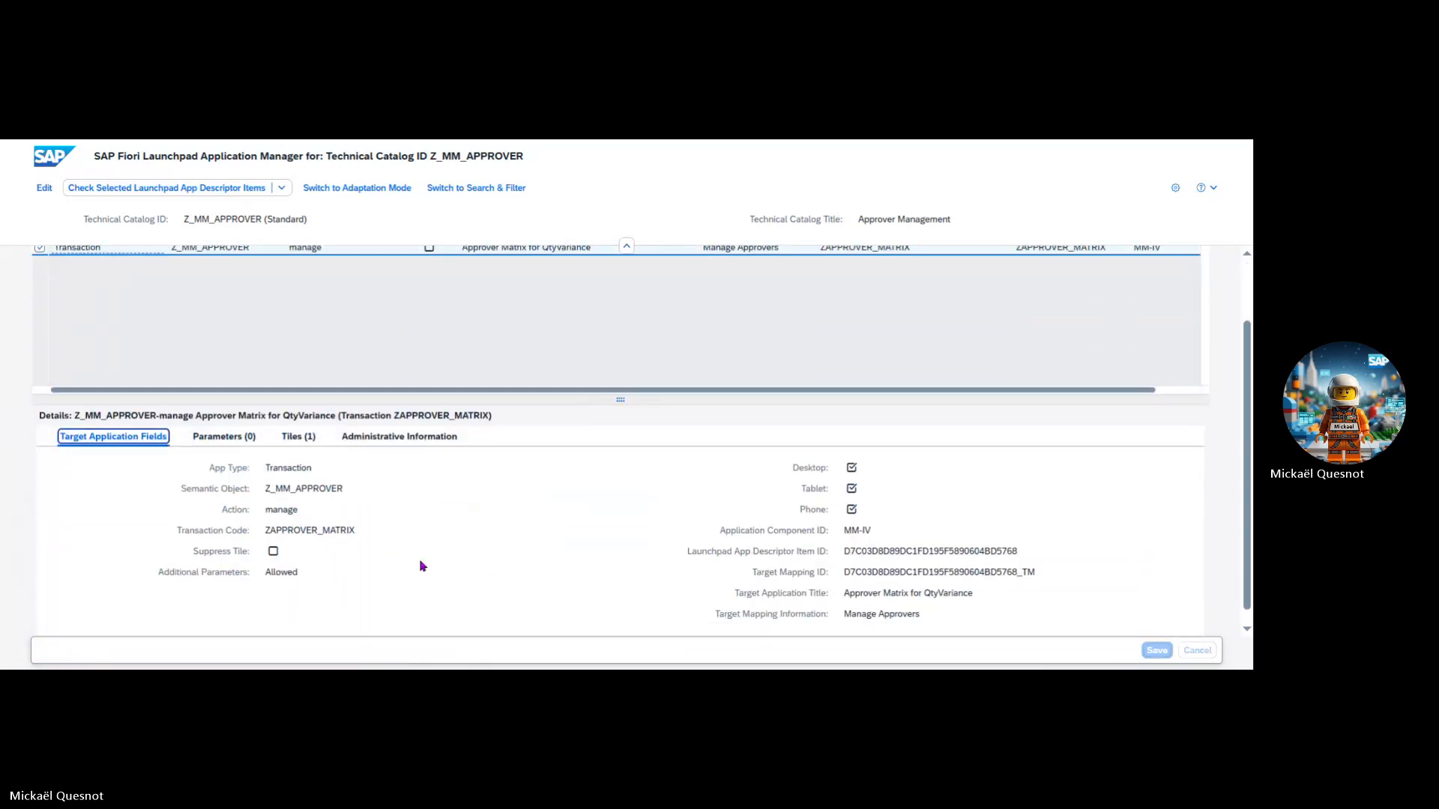
{"action": "scroll", "coordinate": [394, 581], "scroll_direction": "down", "scroll_amount": 1}
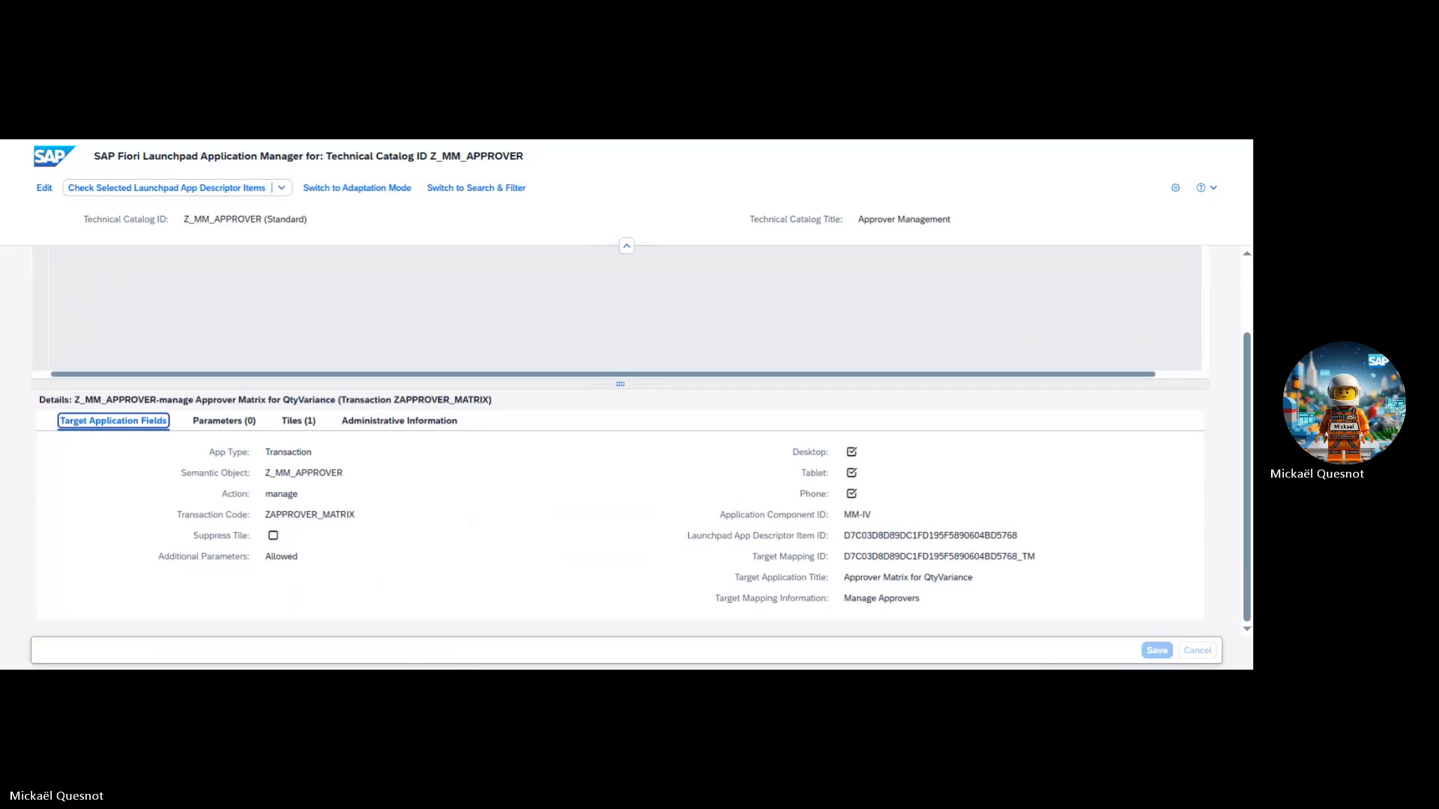
{"action": "scroll", "coordinate": [327, 514], "scroll_direction": "up", "scroll_amount": 2}
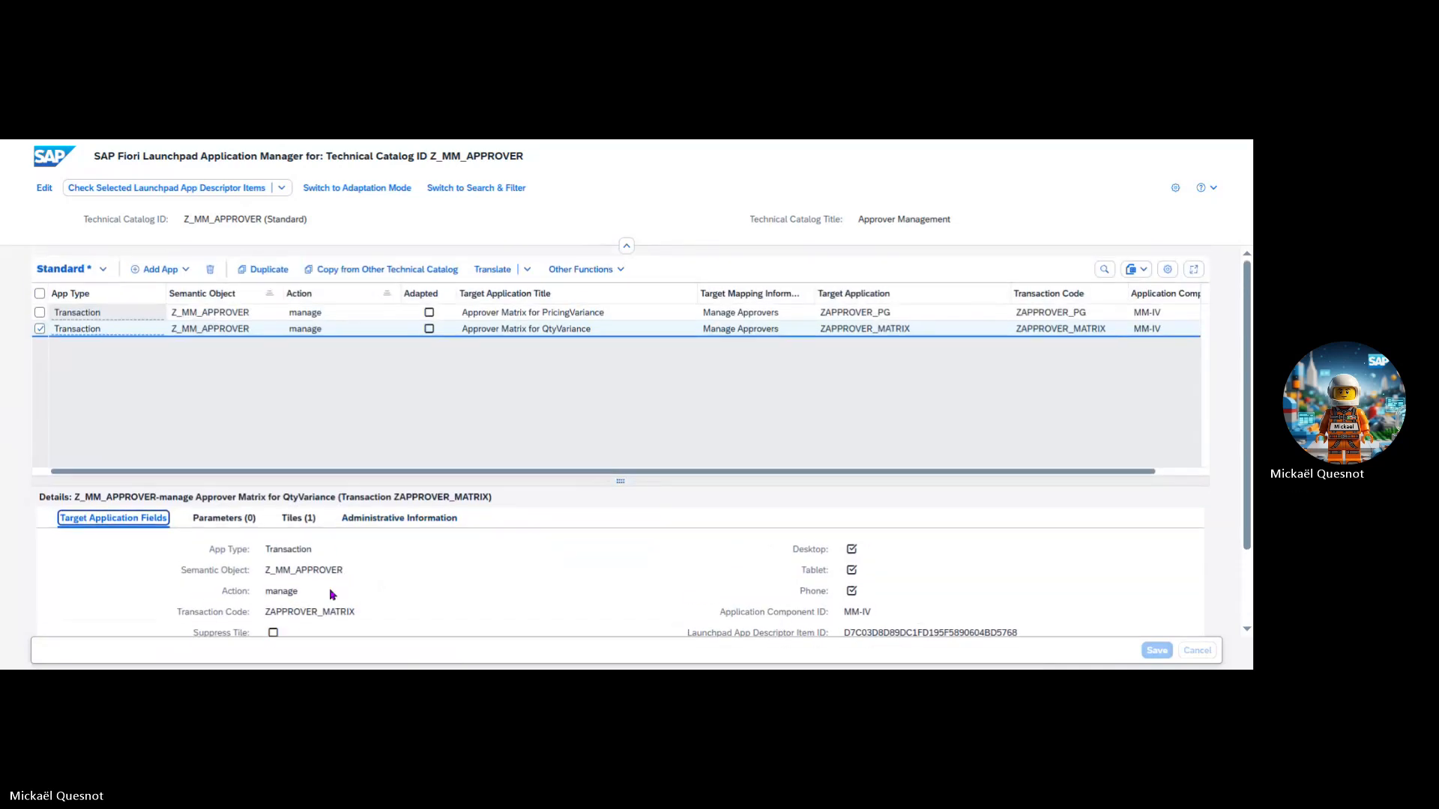
Step: Check the definition of parameter transaction ZAPPROVER_MATRIX in transaction maintenance, including its transaction text
{"action": "double_click", "coordinate": [331, 611]}
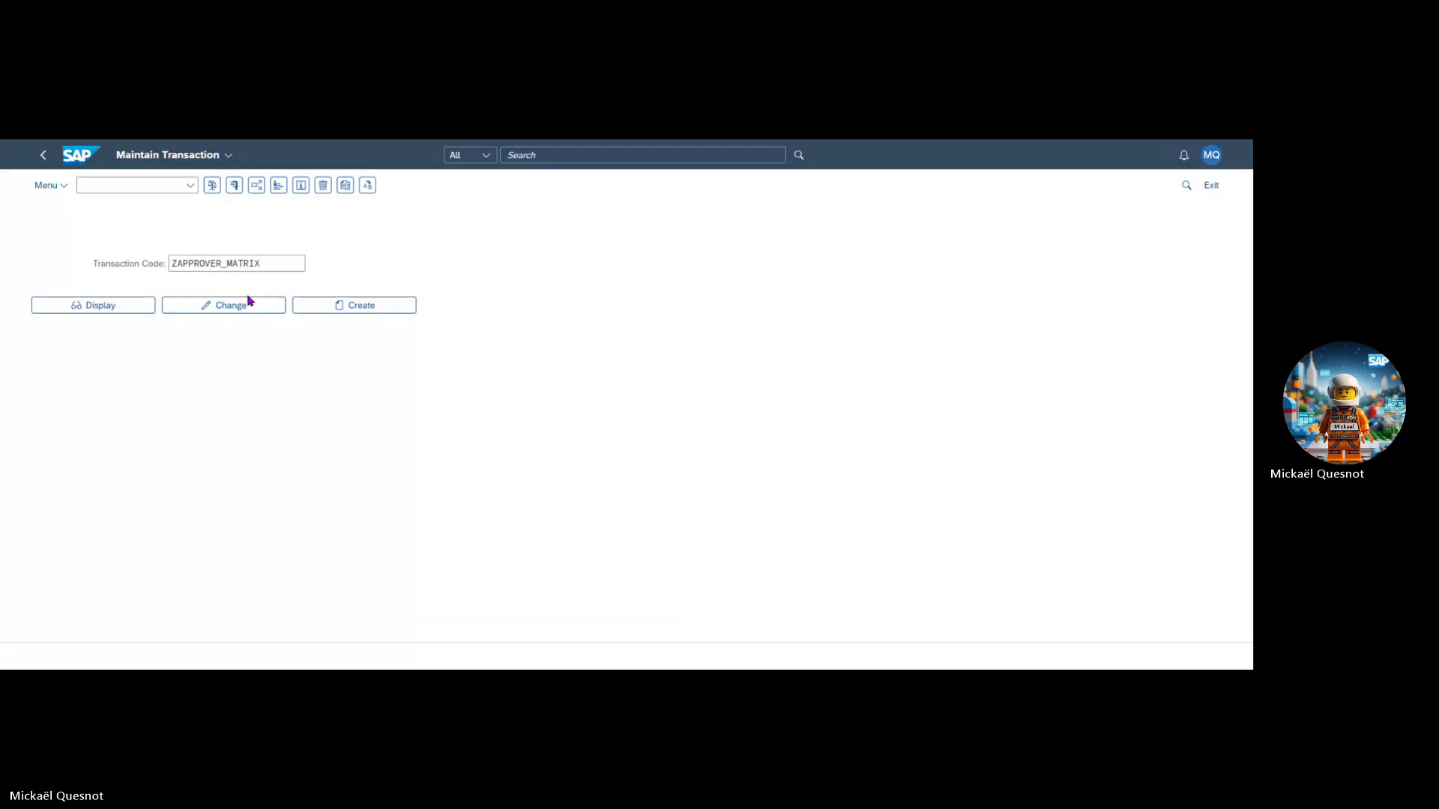
{"action": "left_click", "coordinate": [250, 301]}
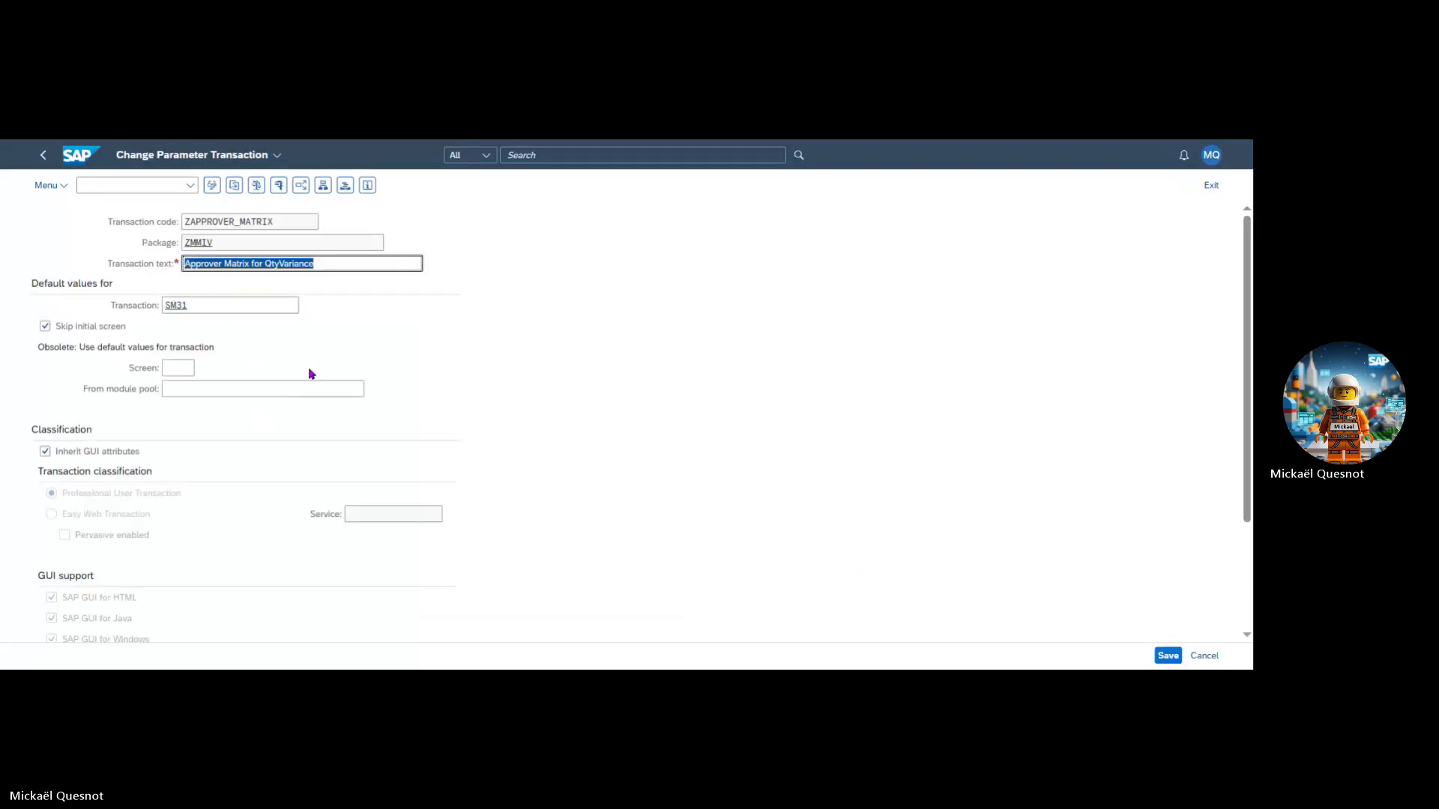
{"action": "scroll", "coordinate": [311, 373], "scroll_direction": "down", "scroll_amount": 3}
{"action": "scroll", "coordinate": [449, 505], "scroll_direction": "up", "scroll_amount": 3}
{"action": "left_click", "coordinate": [42, 155]}
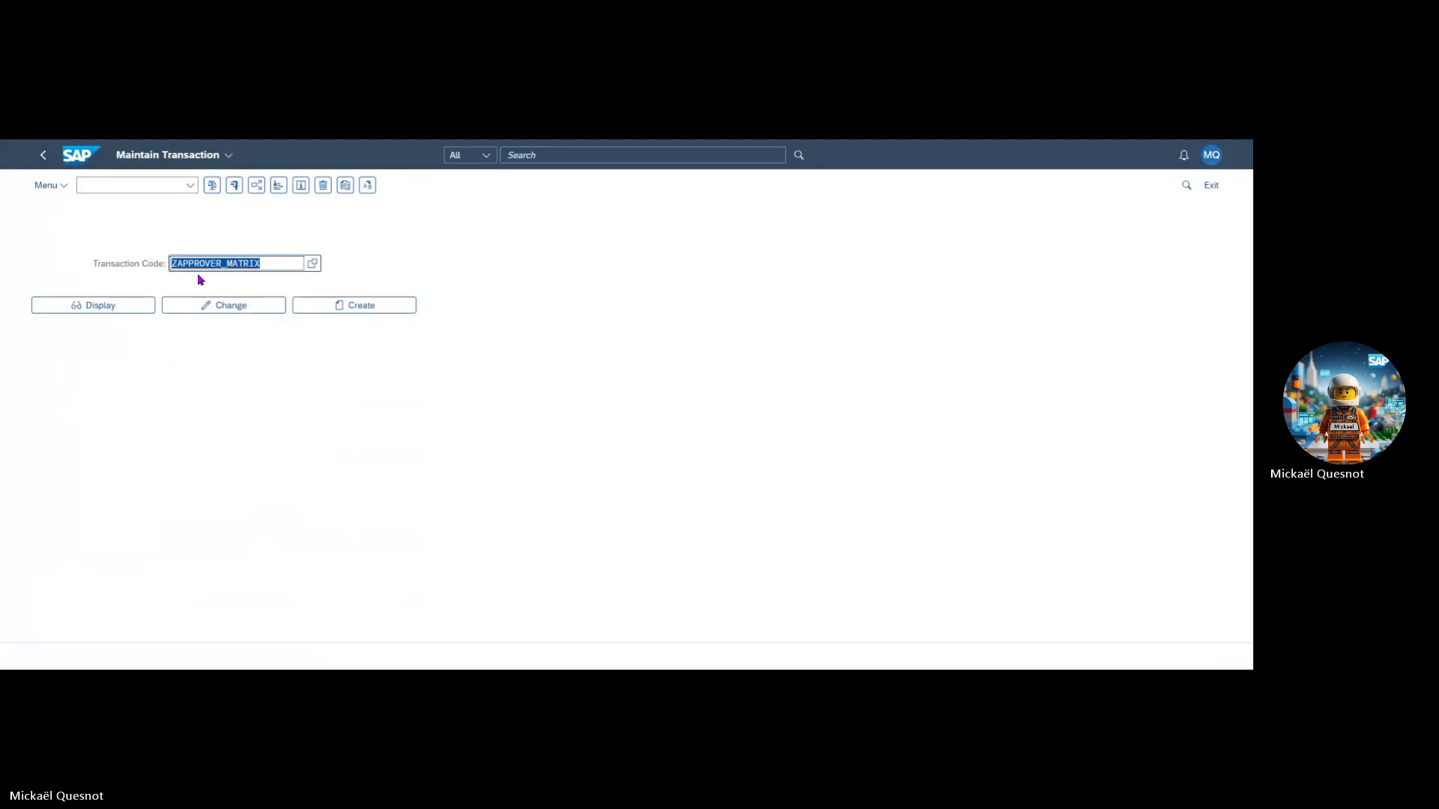
Step: Open transaction ZAPPROVER_PG in change mode and review its text, classification and GUI support settings
{"action": "left_click", "coordinate": [230, 265]}
{"action": "left_click_drag", "start_coordinate": [230, 267], "coordinate": [414, 268]}
{"action": "type", "text": "PG"}
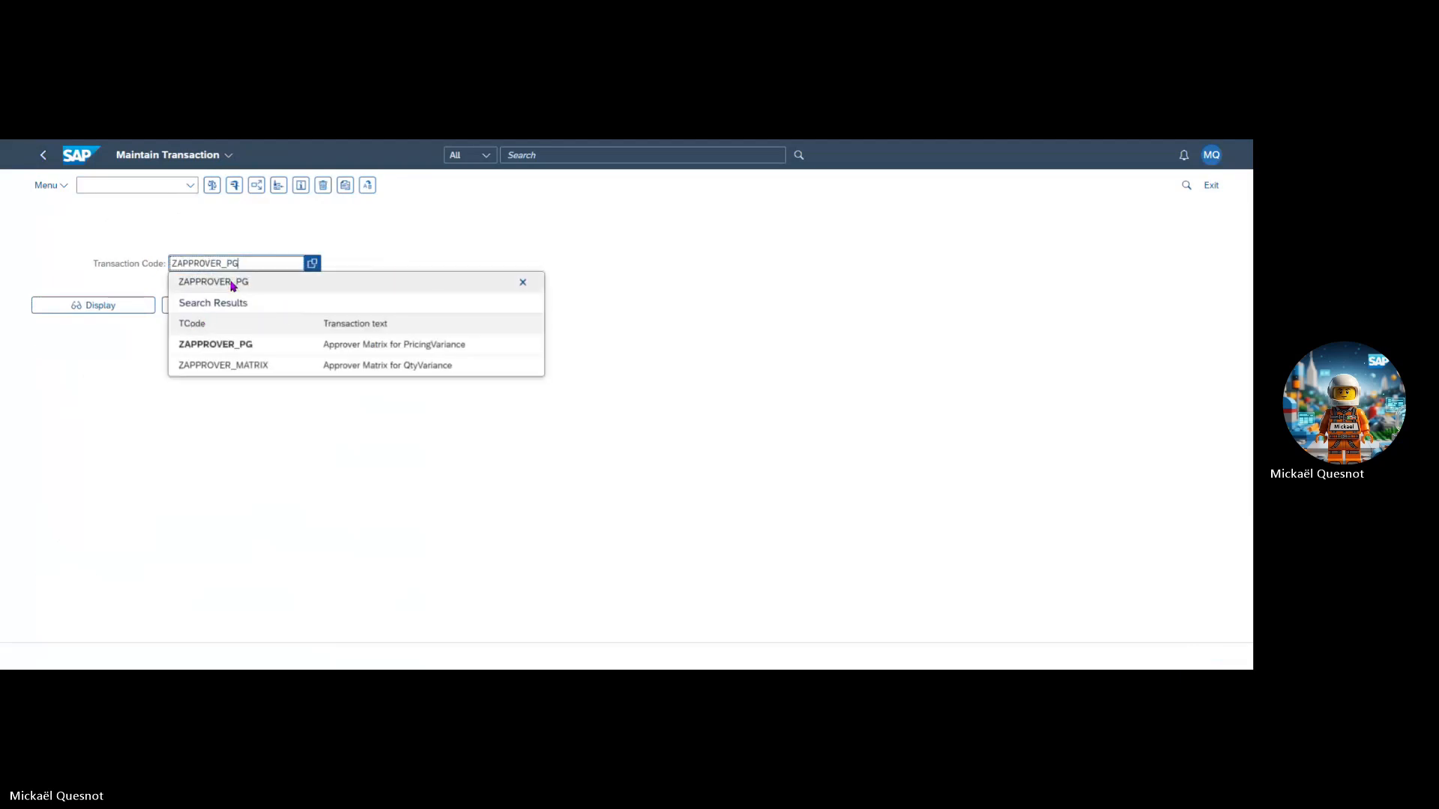
{"action": "left_click", "coordinate": [232, 283]}
{"action": "left_click", "coordinate": [232, 305]}
{"action": "scroll", "coordinate": [356, 427], "scroll_direction": "down", "scroll_amount": 5}
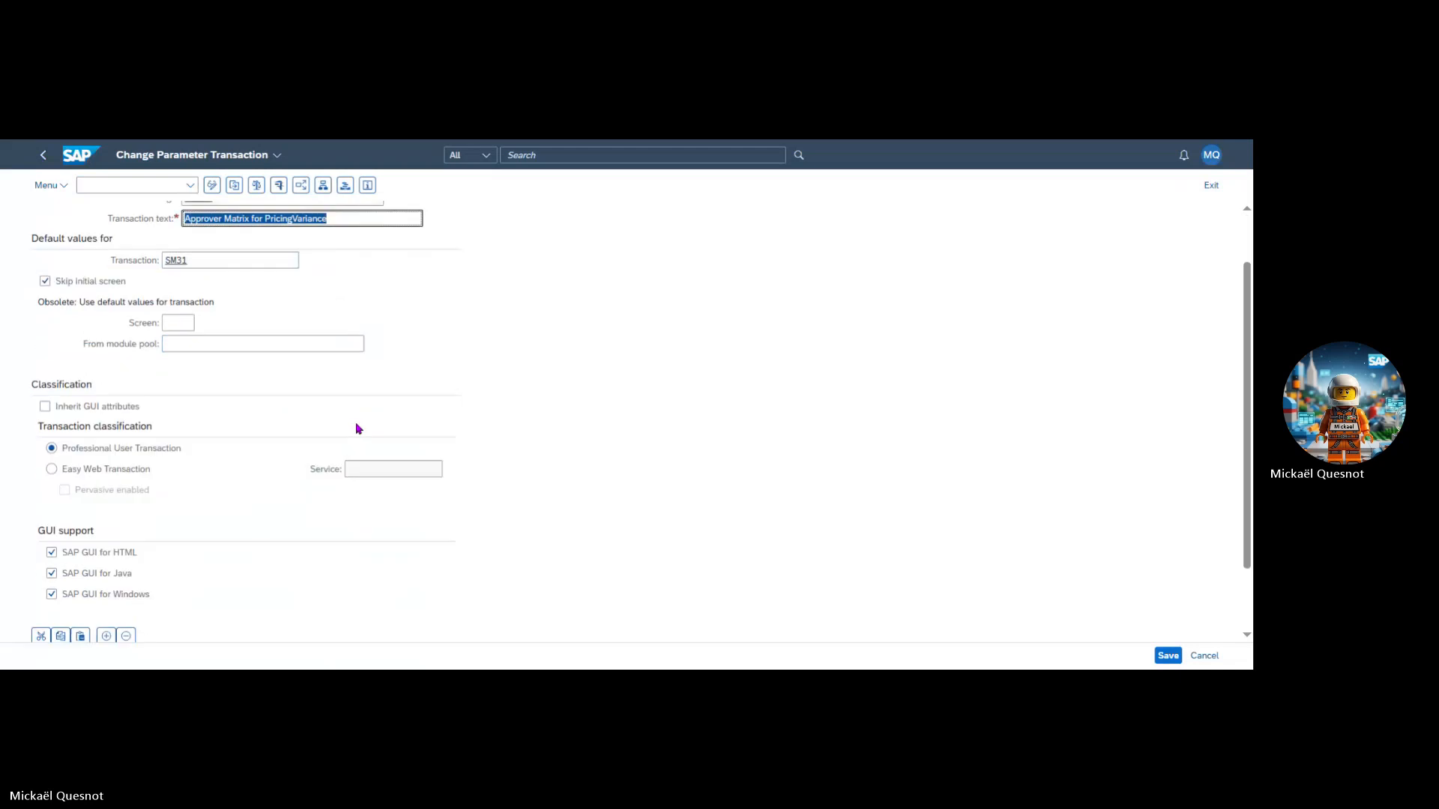
{"action": "scroll", "coordinate": [356, 427], "scroll_direction": "up", "scroll_amount": 5}
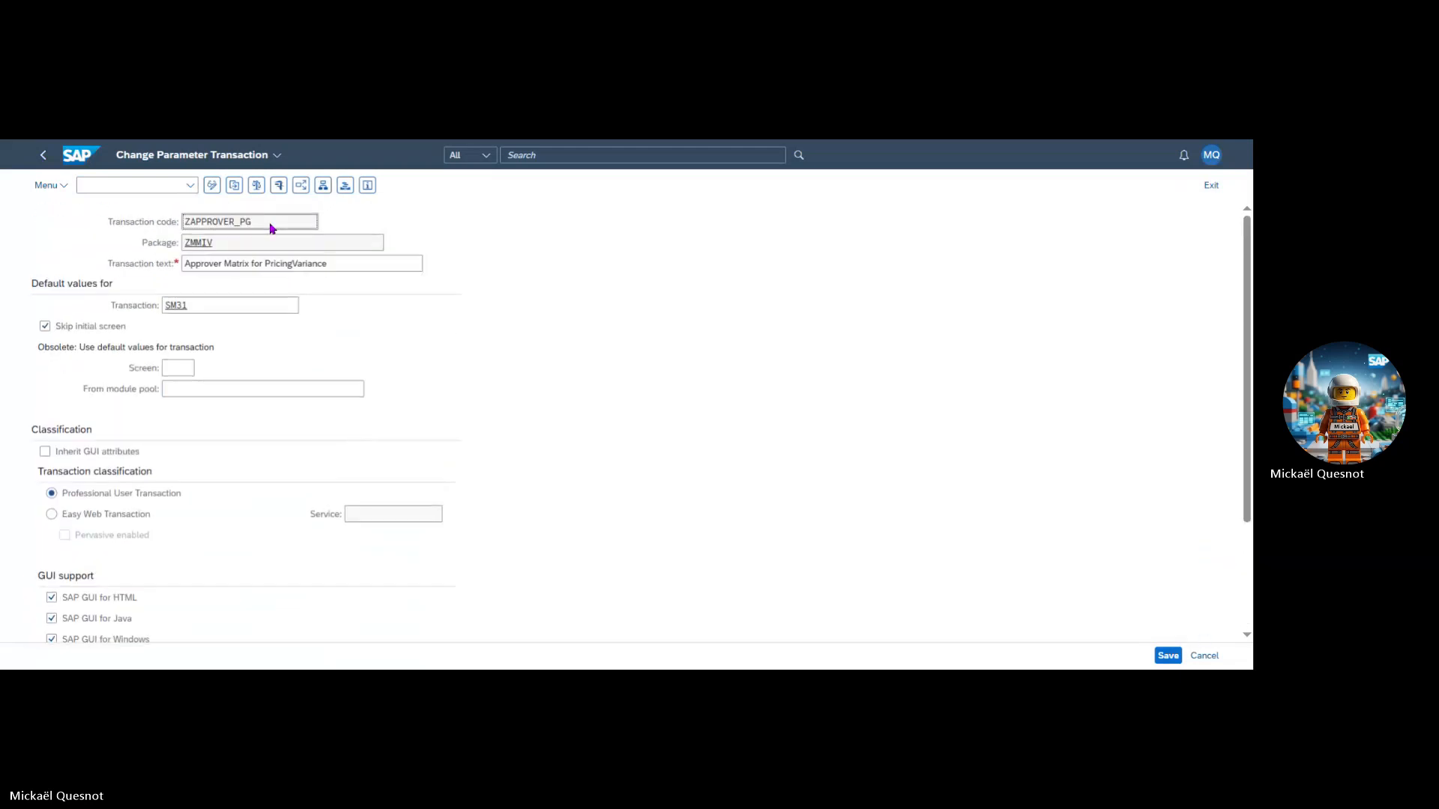
{"action": "left_click_drag", "start_coordinate": [279, 226], "coordinate": [184, 226]}
{"action": "scroll", "coordinate": [389, 321], "scroll_direction": "down", "scroll_amount": 1}
{"action": "scroll", "coordinate": [390, 320], "scroll_direction": "down", "scroll_amount": 1}
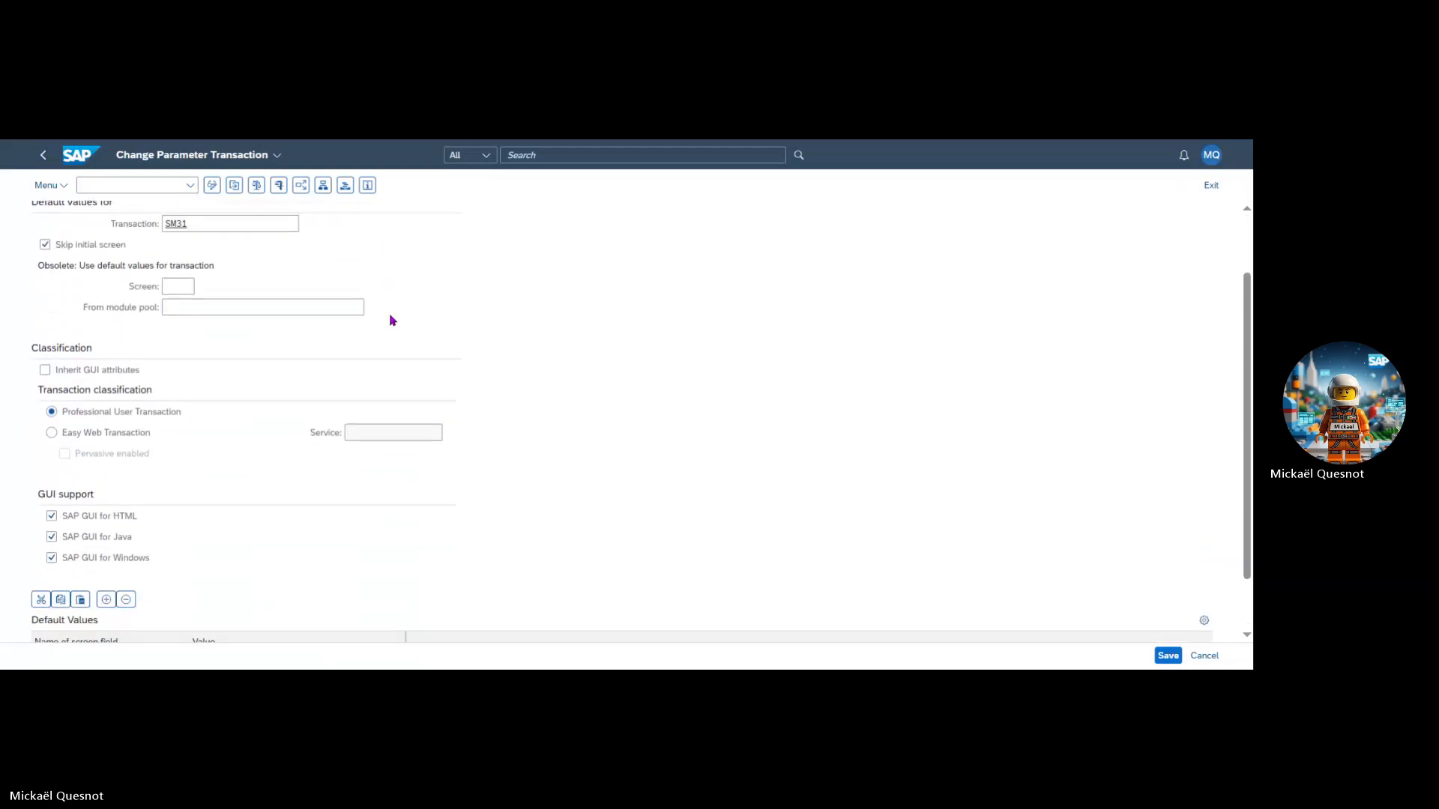
{"action": "scroll", "coordinate": [390, 321], "scroll_direction": "up", "scroll_amount": 2}
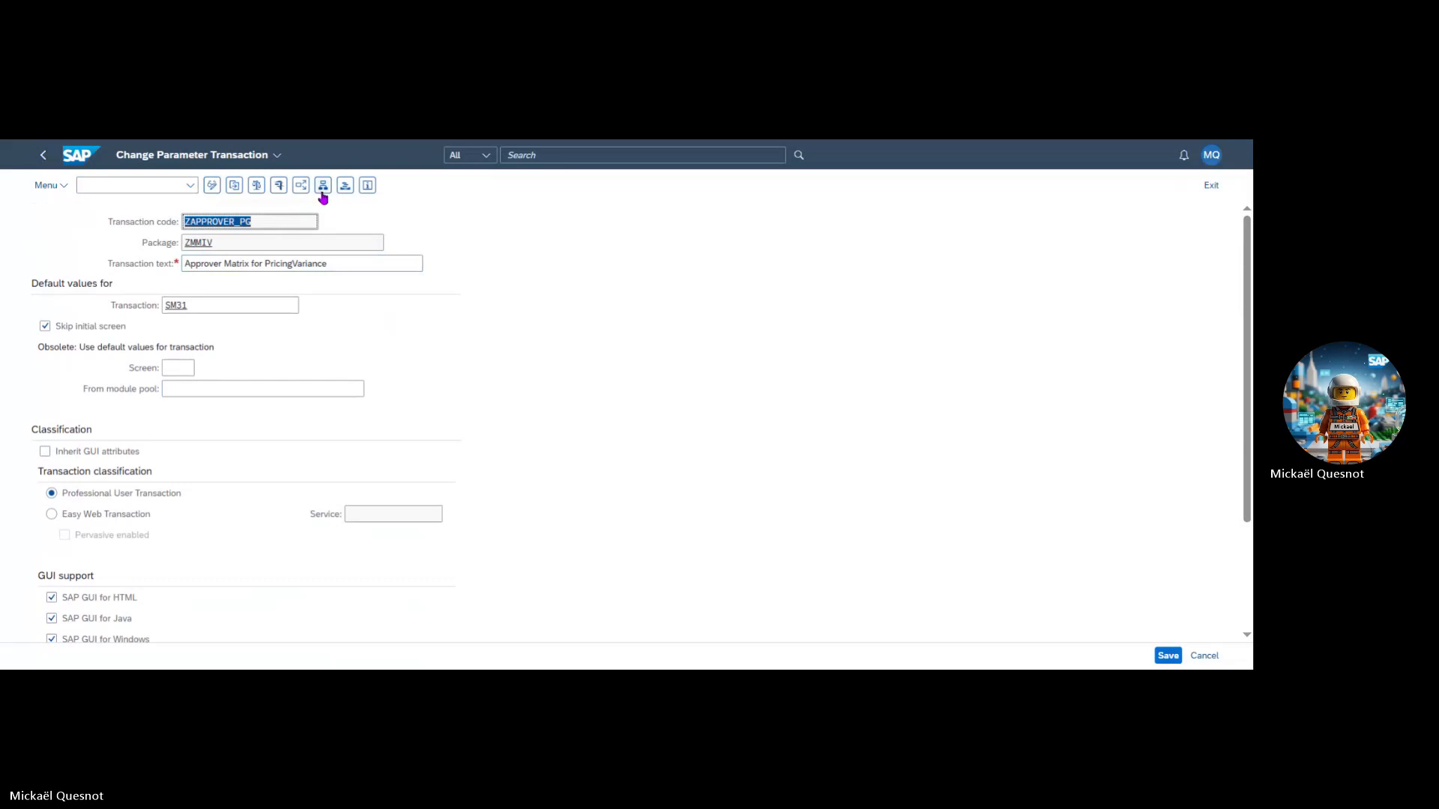
Step: Test-run transaction ZAPPROVER_PG to view its approver table, and check the default values in its definition
{"action": "left_click", "coordinate": [301, 187]}
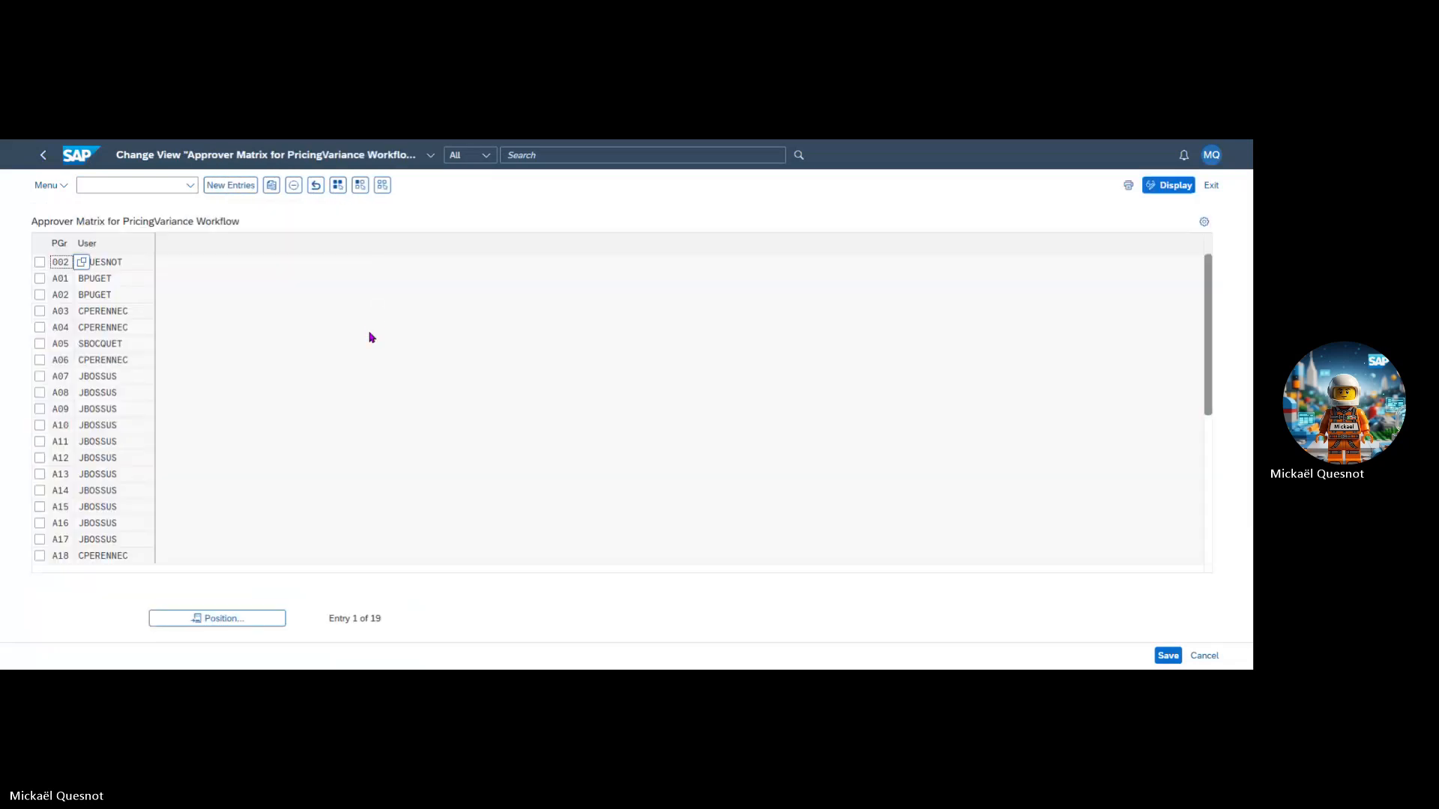
{"action": "left_click", "coordinate": [43, 156]}
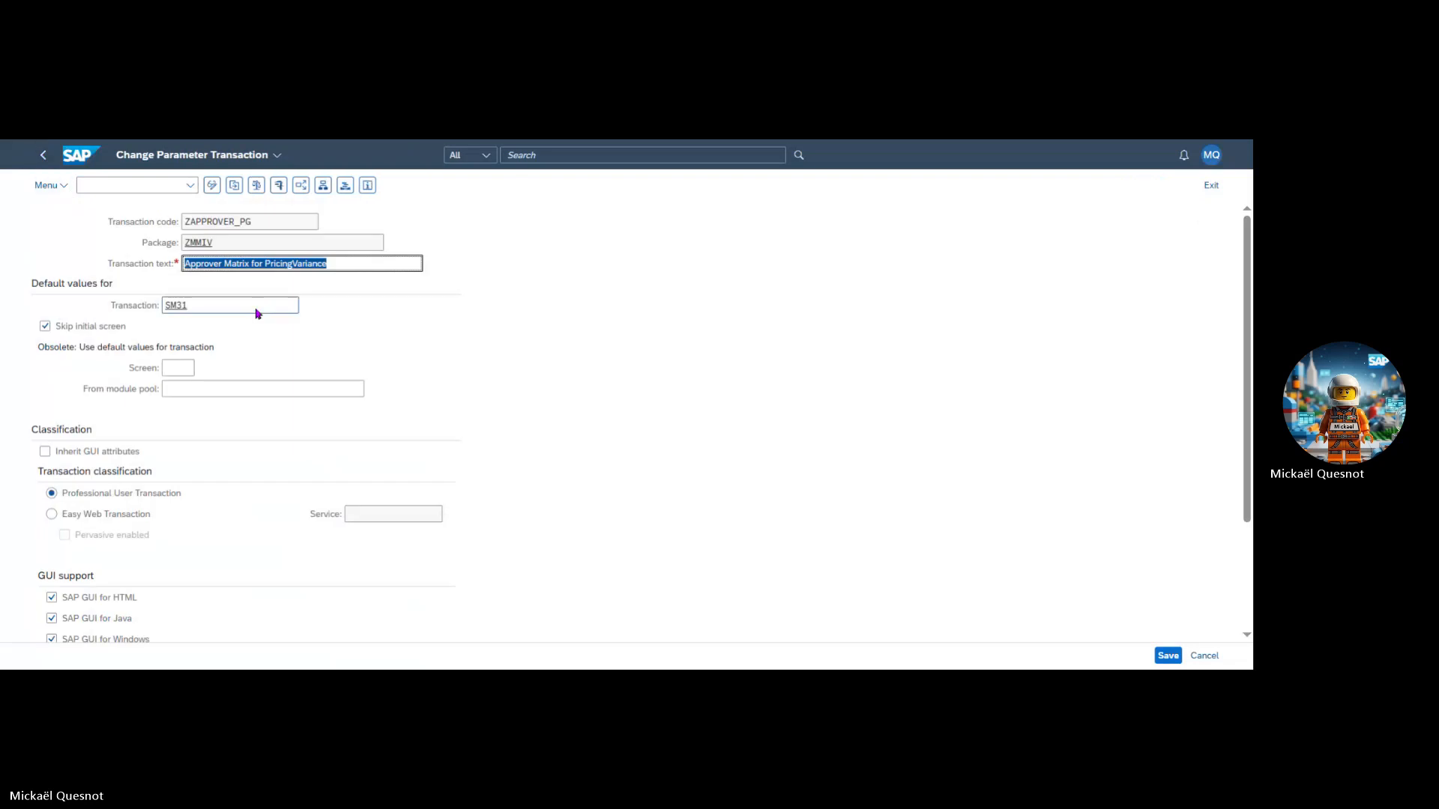
{"action": "scroll", "coordinate": [397, 349], "scroll_direction": "down", "scroll_amount": 5}
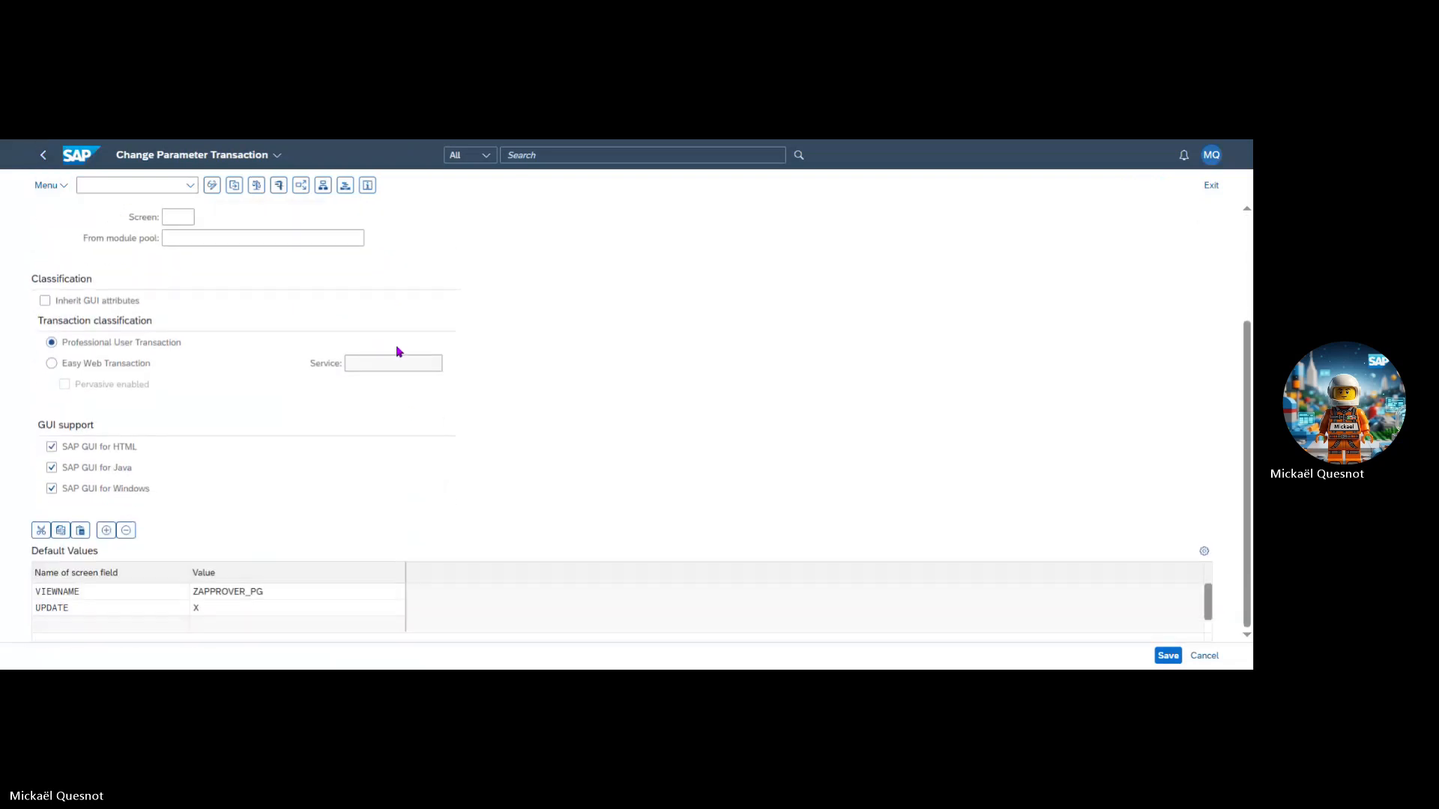
{"action": "scroll", "coordinate": [353, 582], "scroll_direction": "up", "scroll_amount": 5}
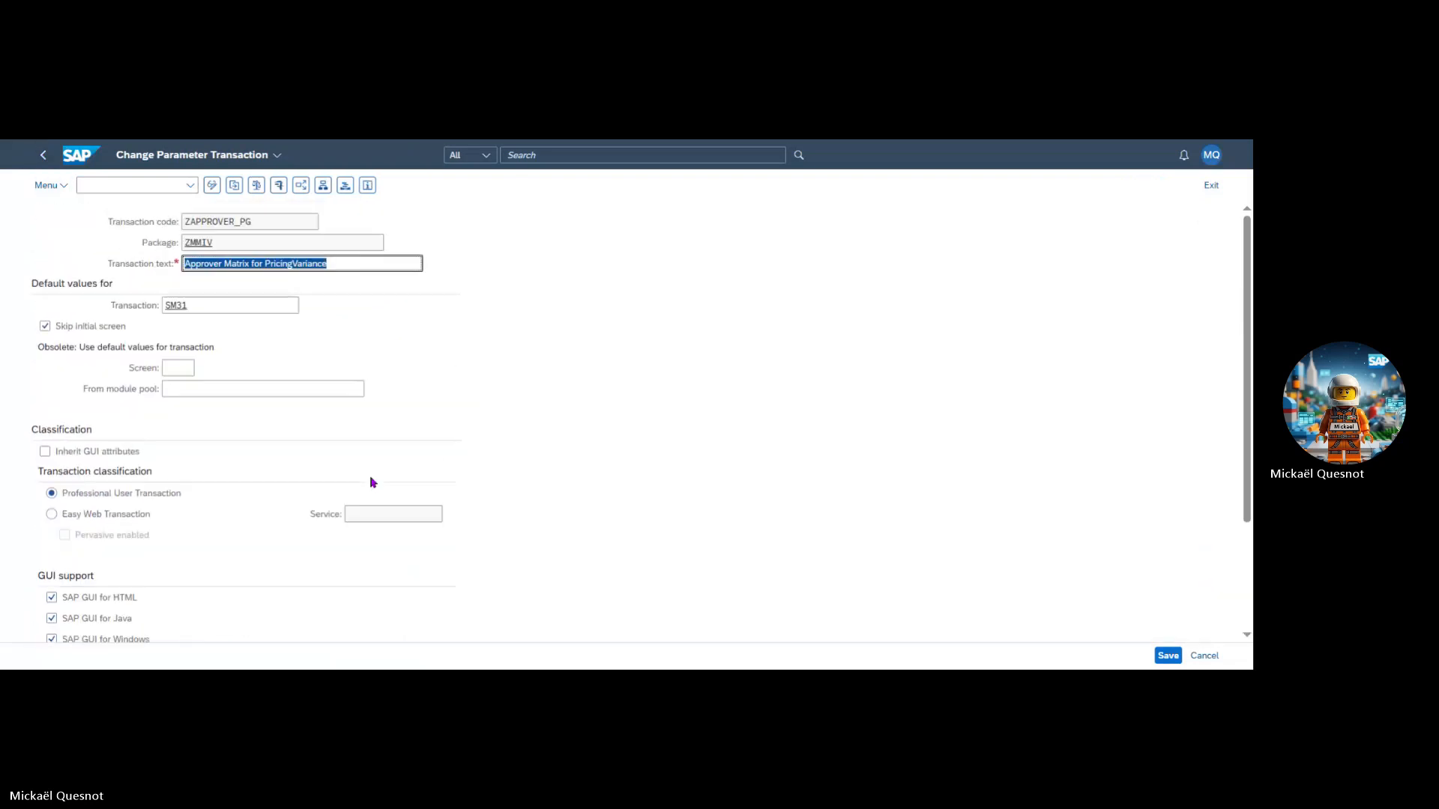
Step: Open transaction ZAPPROVER_MATRIX in change mode and review its classification and default values
{"action": "left_click", "coordinate": [44, 155]}
{"action": "left_click", "coordinate": [234, 263]}
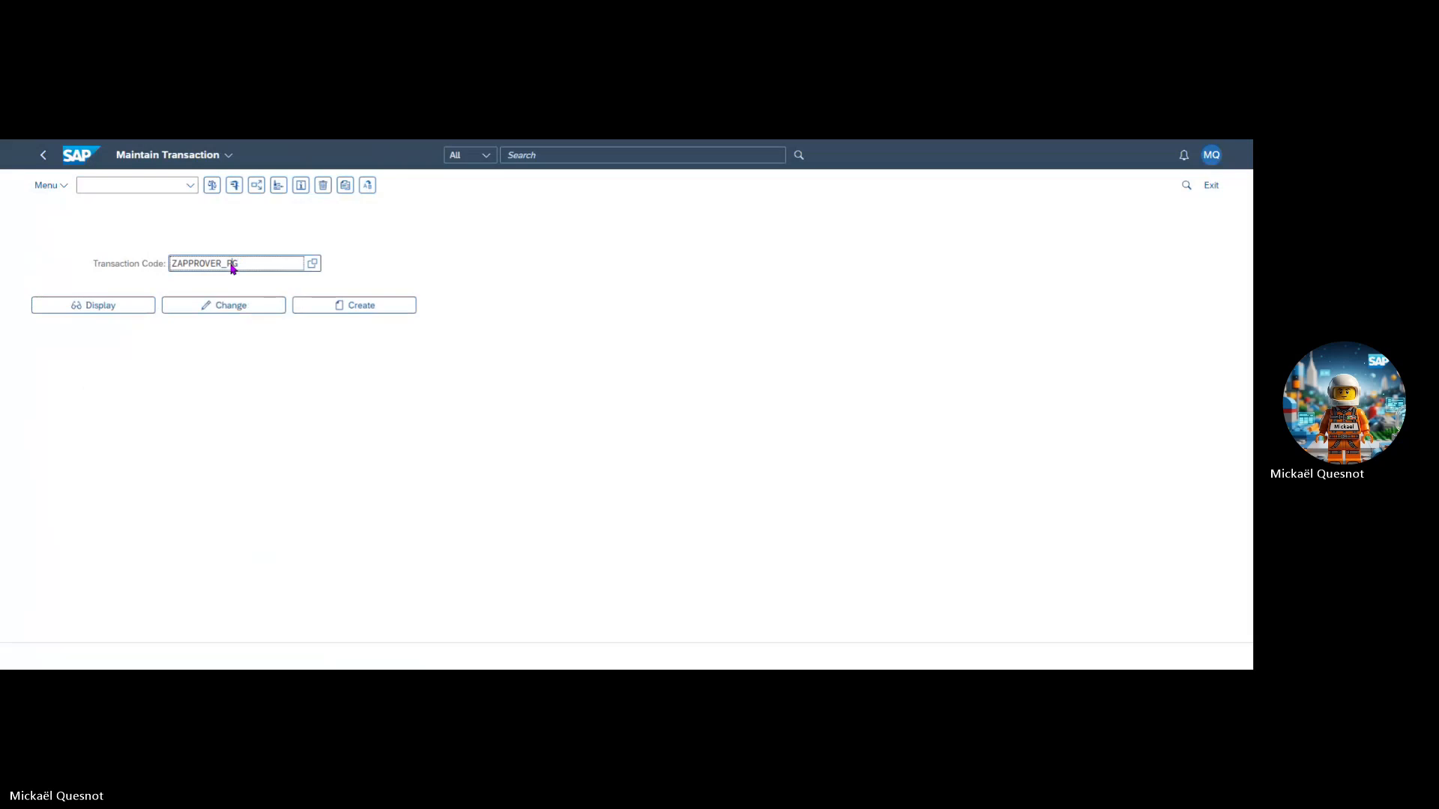
{"action": "left_click_drag", "start_coordinate": [233, 266], "coordinate": [278, 268]}
{"action": "key", "text": "BackSpace"}
{"action": "key", "text": "BackSpace"}
{"action": "left_click", "coordinate": [305, 334]}
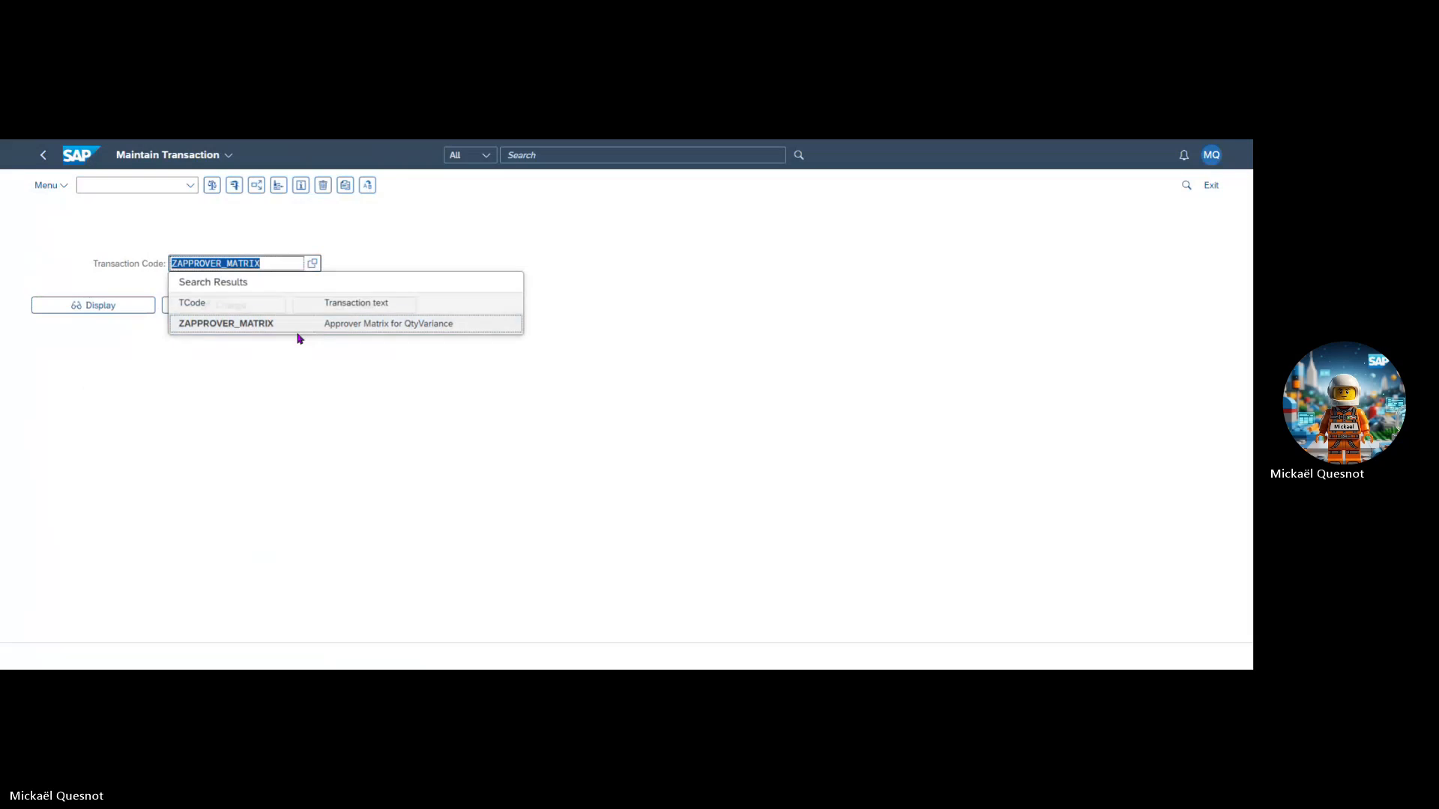
{"action": "left_click", "coordinate": [241, 305]}
{"action": "scroll", "coordinate": [297, 440], "scroll_direction": "down", "scroll_amount": 5}
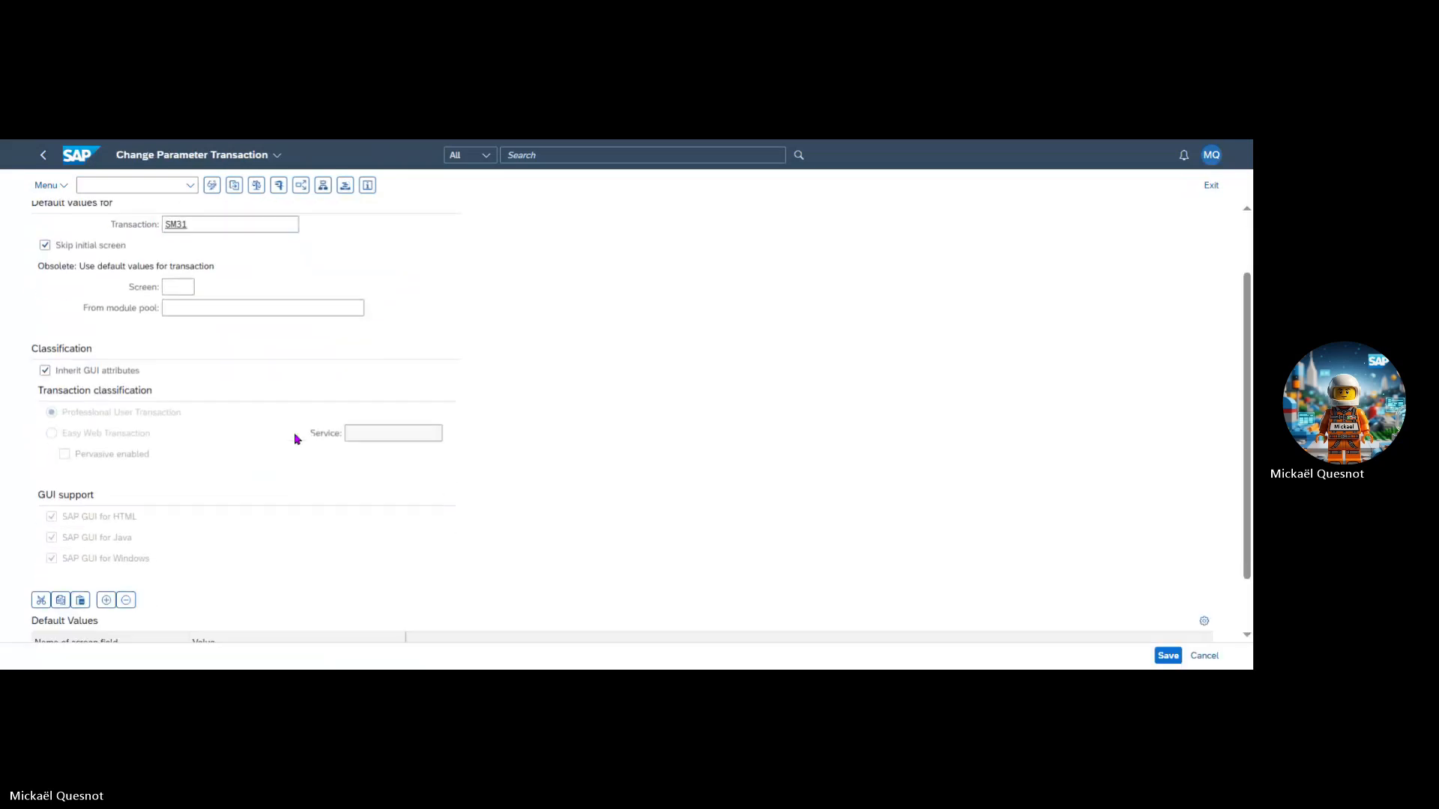
{"action": "scroll", "coordinate": [303, 450], "scroll_direction": "up", "scroll_amount": 5}
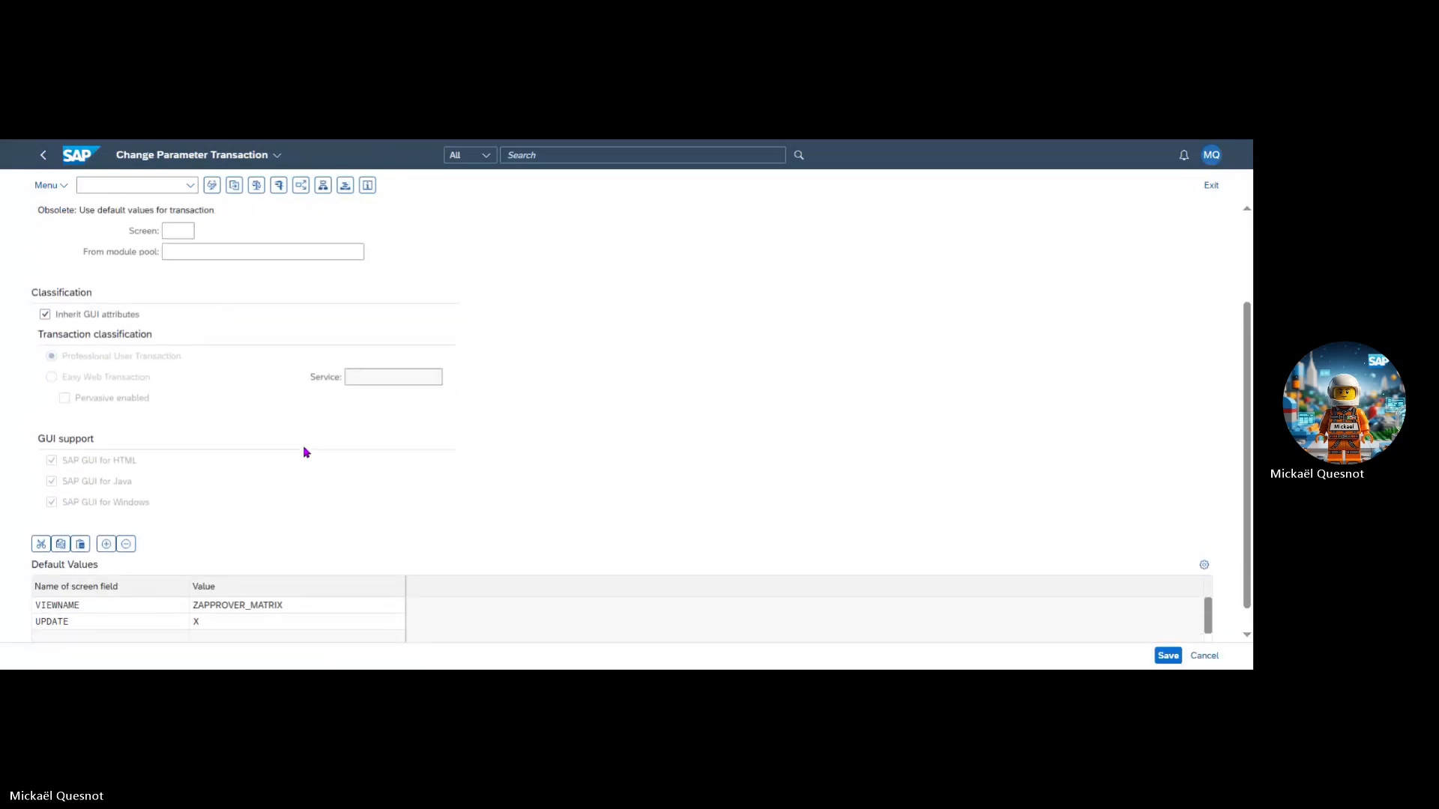
Step: Test-run transaction ZAPPROVER_MATRIX to view its plant and user entries, and recheck its default values
{"action": "left_click", "coordinate": [279, 185]}
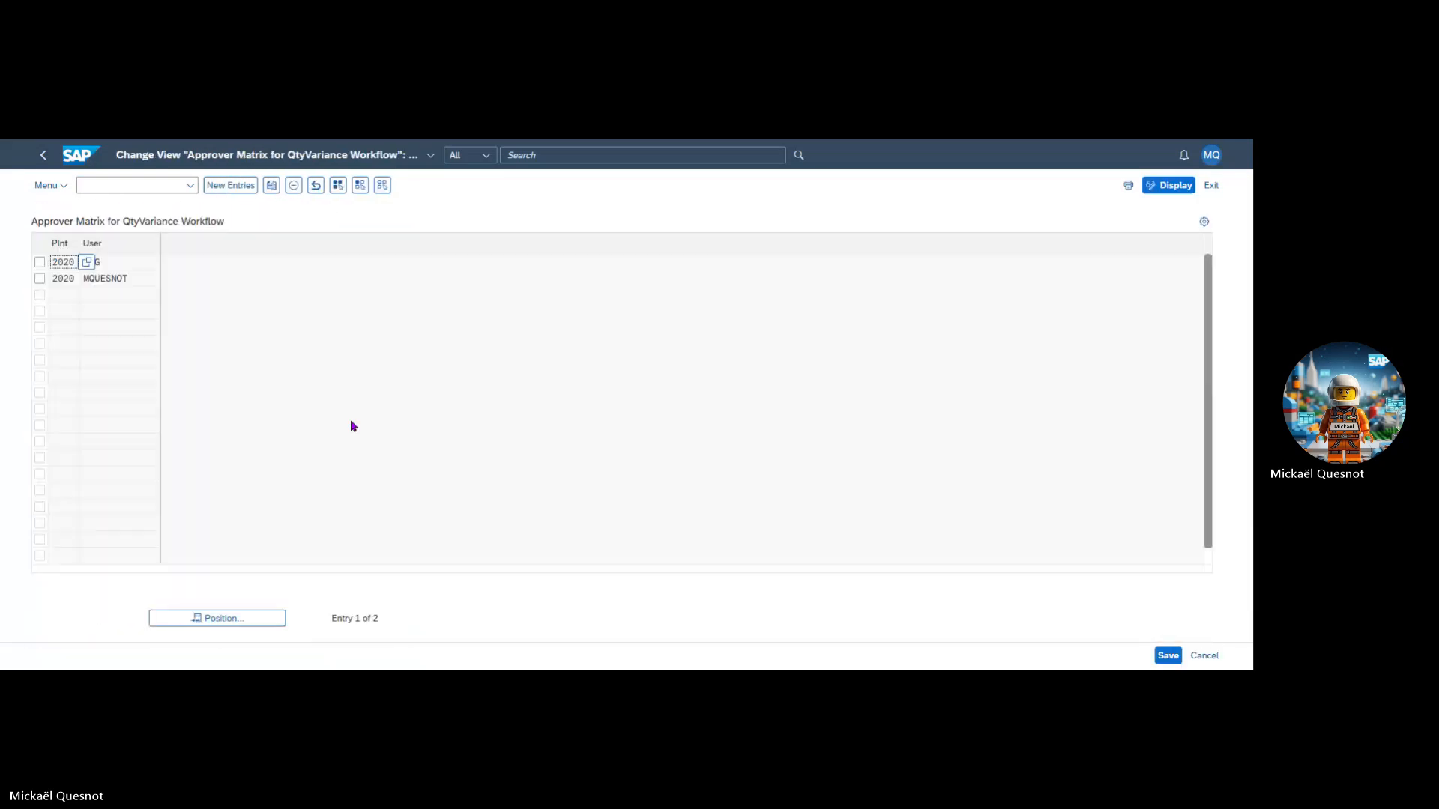
{"action": "left_click", "coordinate": [129, 263]}
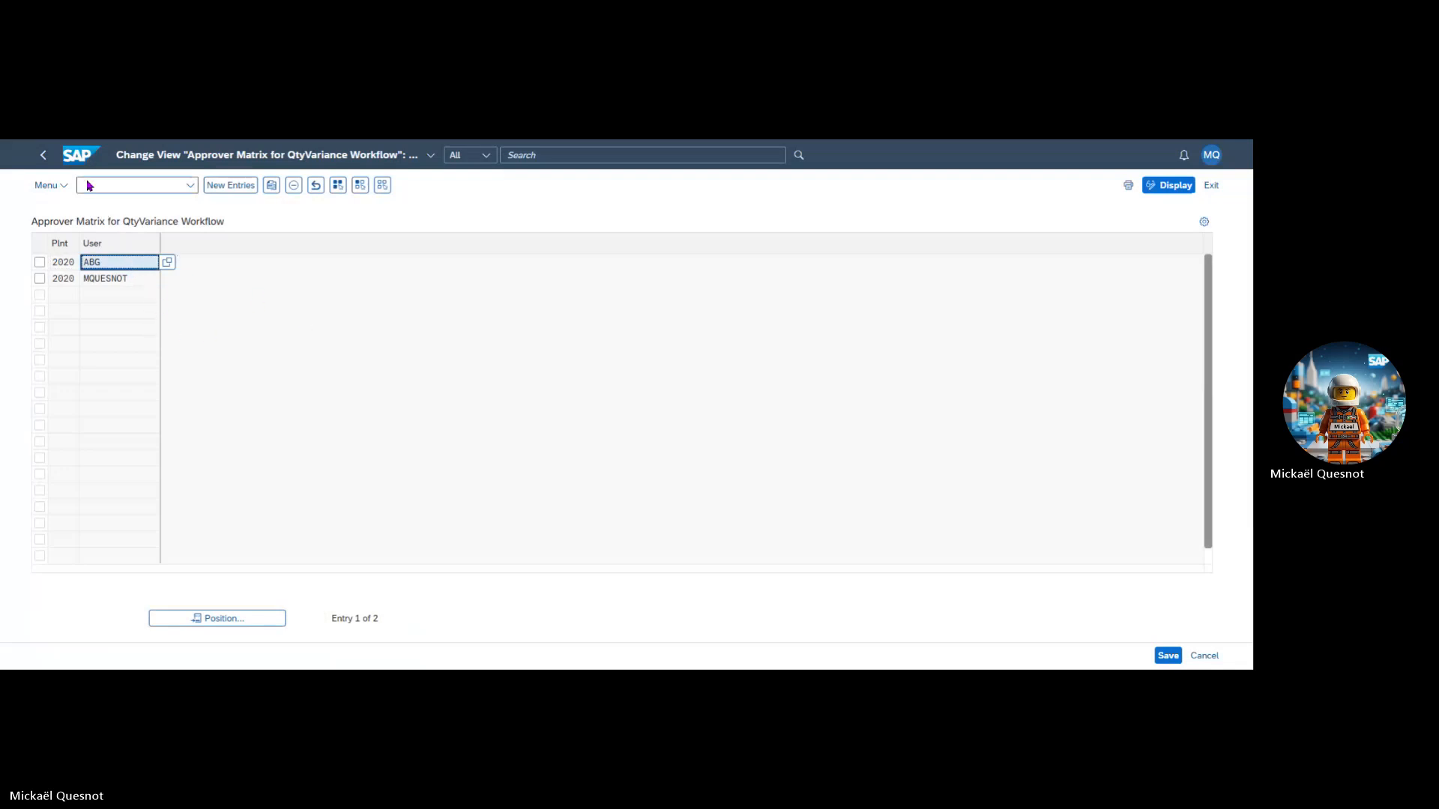
{"action": "left_click", "coordinate": [52, 187]}
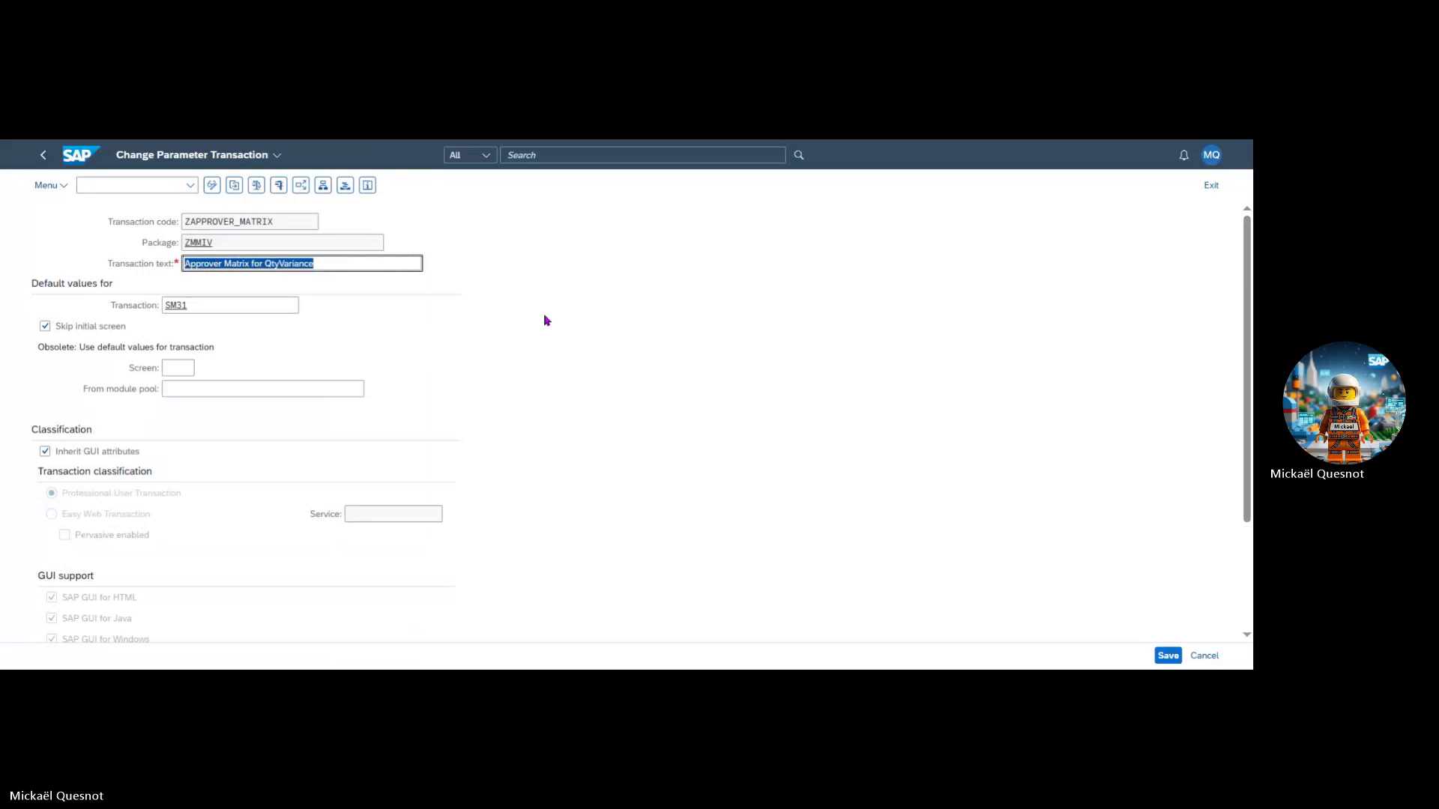
{"action": "scroll", "coordinate": [544, 321], "scroll_direction": "down", "scroll_amount": 2}
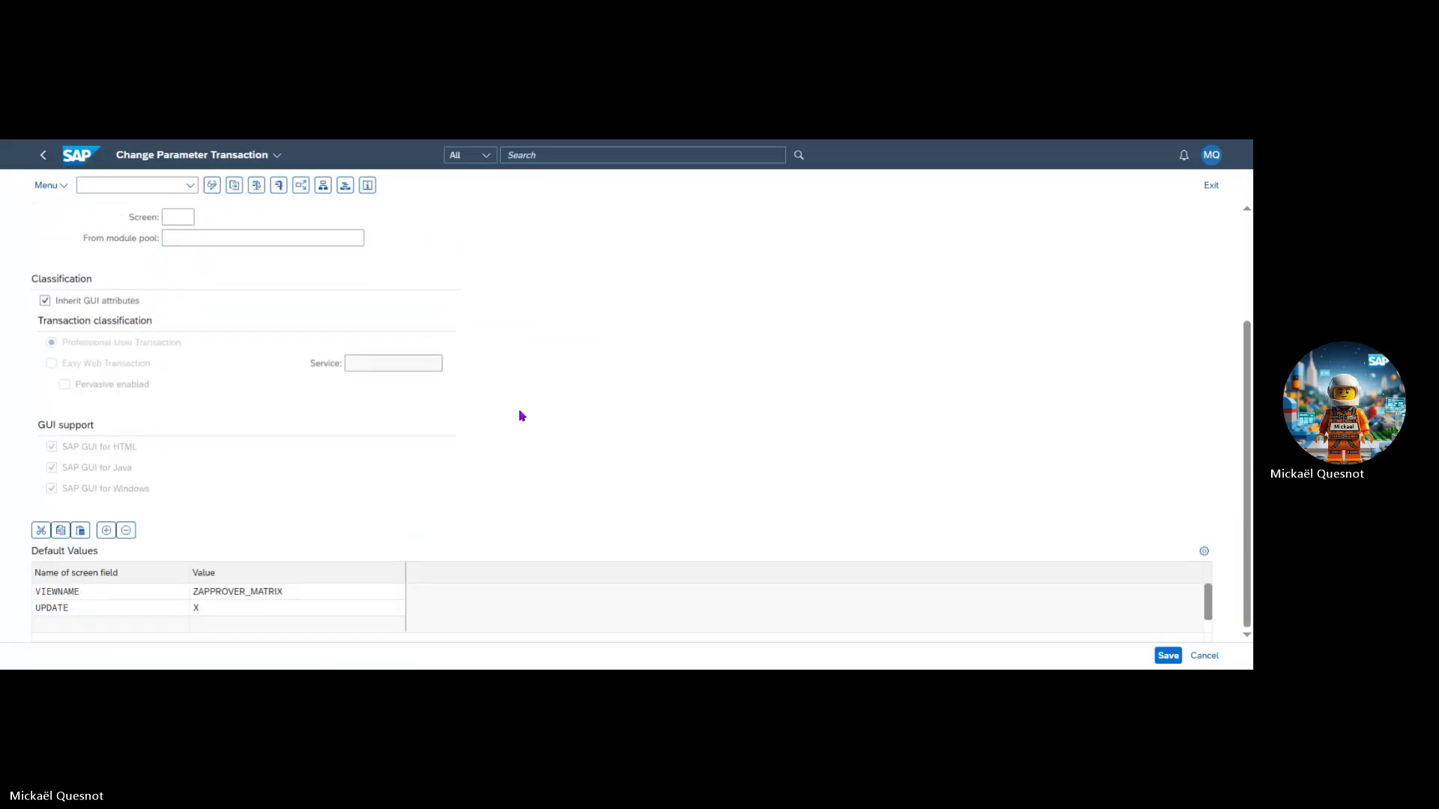
{"action": "scroll", "coordinate": [494, 485], "scroll_direction": "up", "scroll_amount": 2}
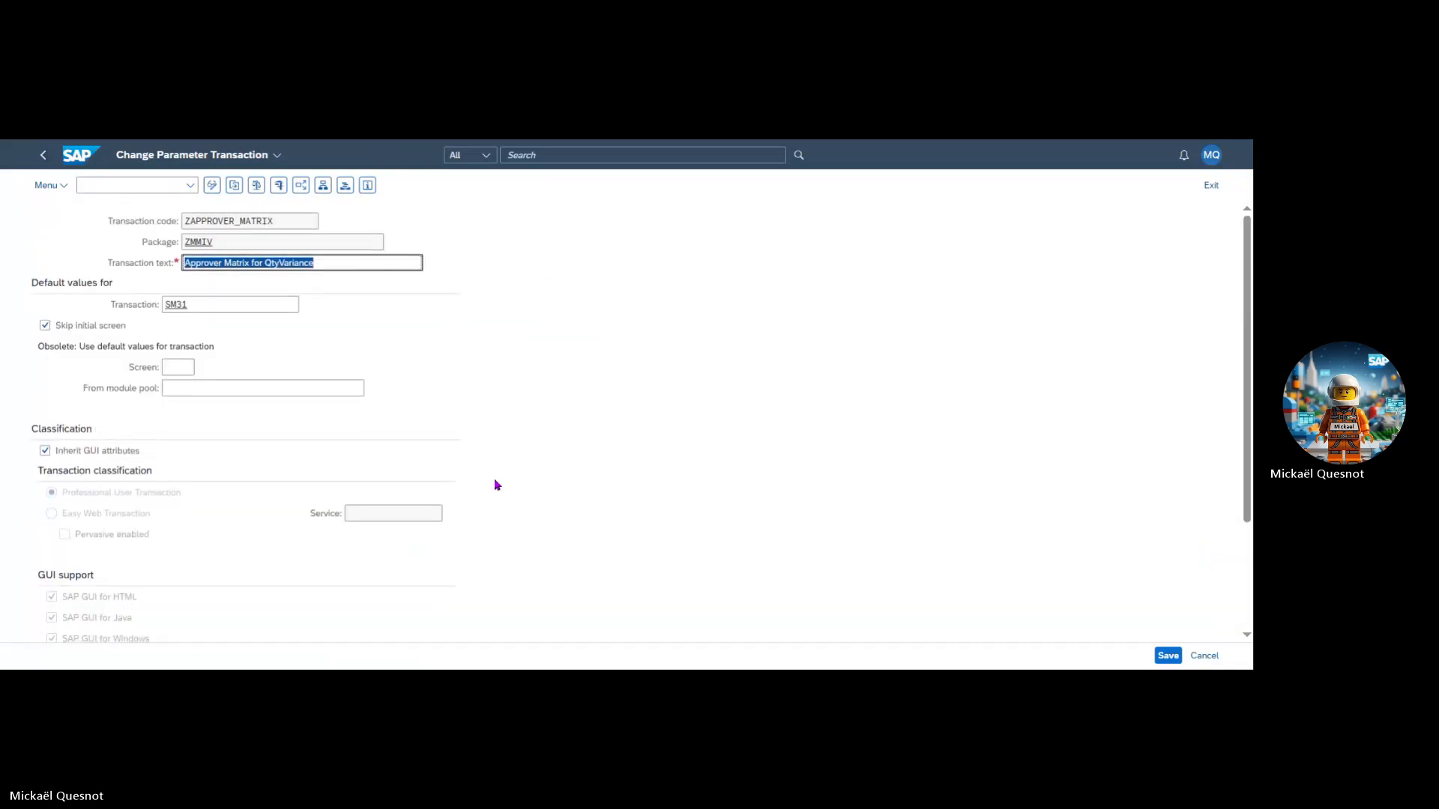
{"action": "left_click", "coordinate": [43, 154]}
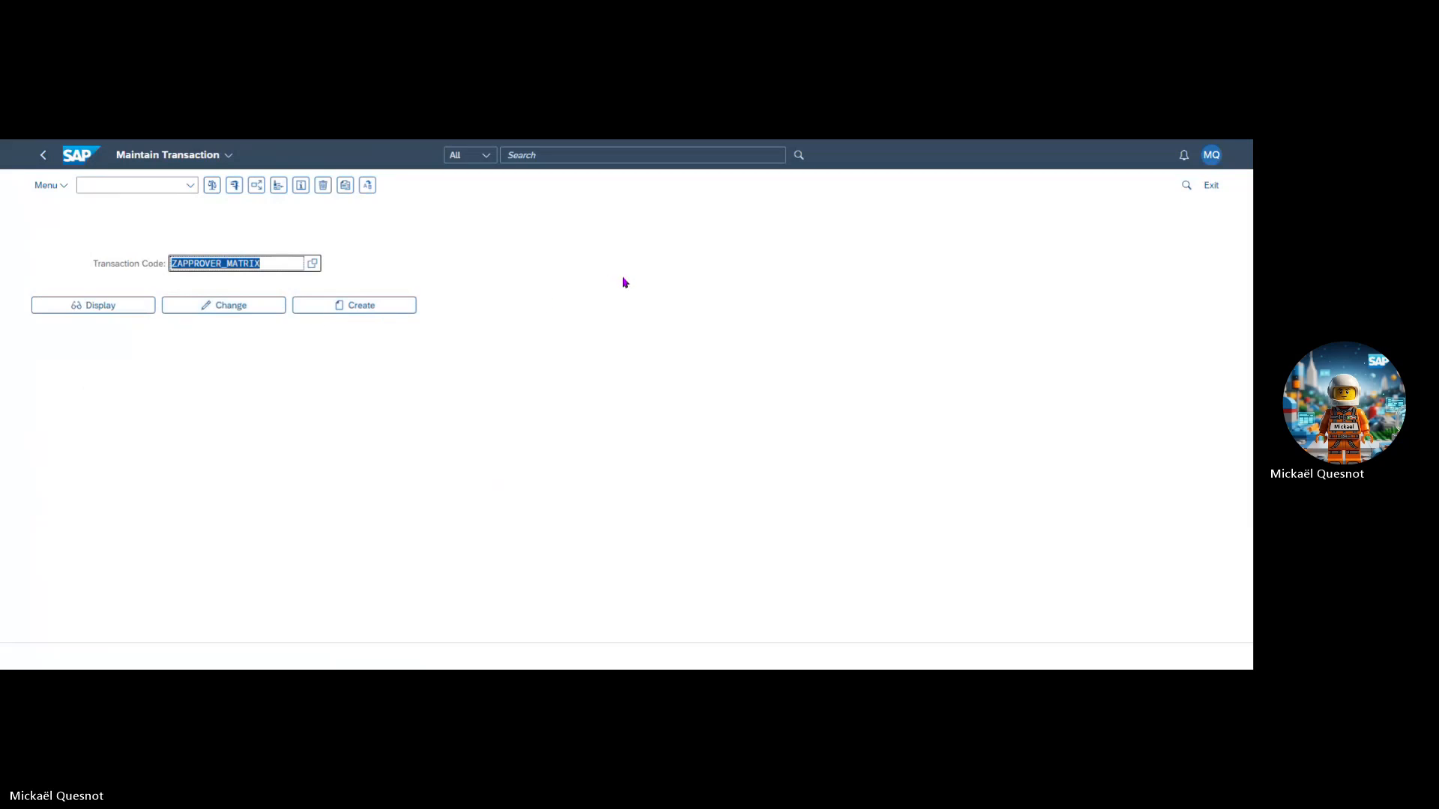
Step: Return to the launchpad home and open Approver Matrix for PricingVariance from the recent activities
{"action": "left_click", "coordinate": [84, 159]}
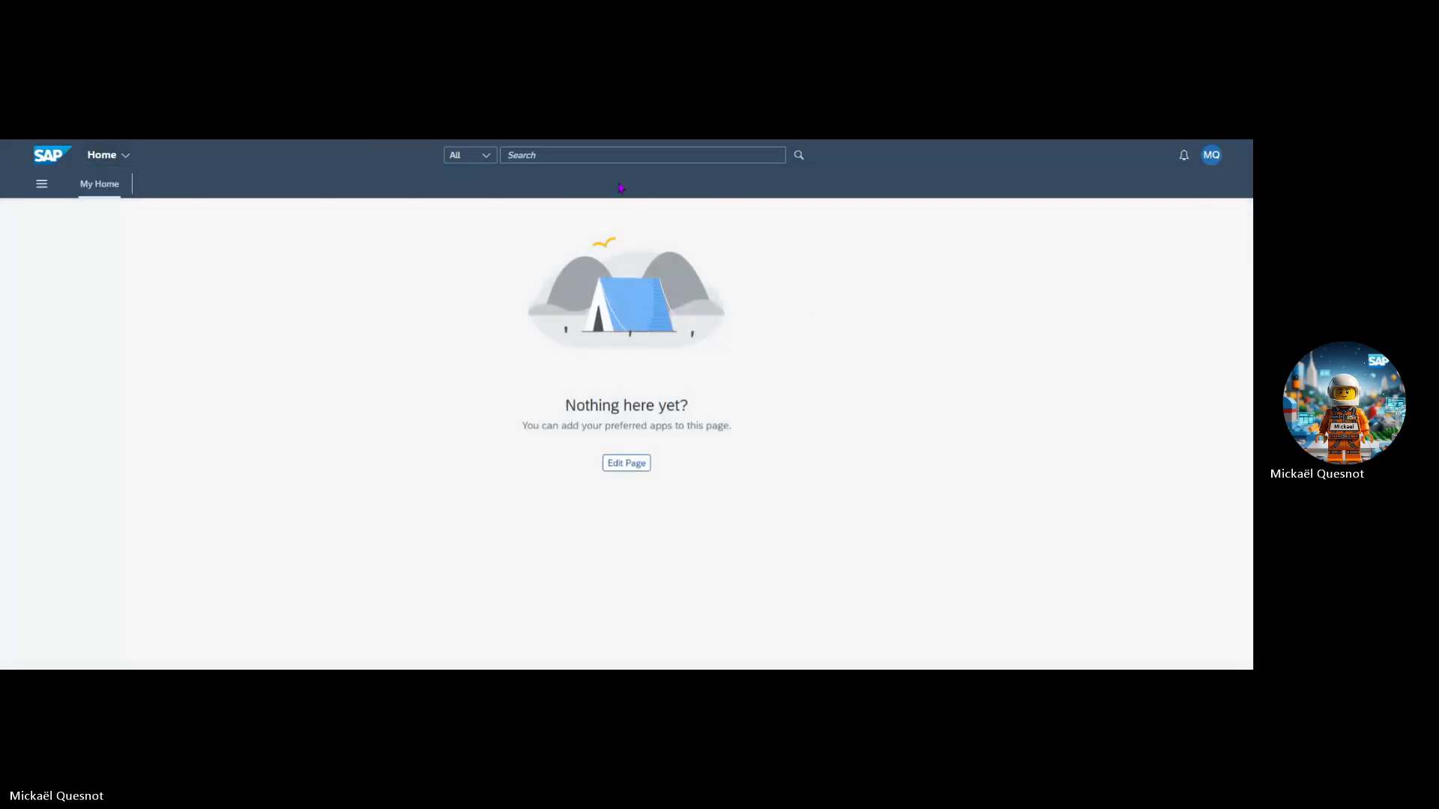
{"action": "left_click", "coordinate": [1211, 155]}
{"action": "left_click", "coordinate": [1206, 214]}
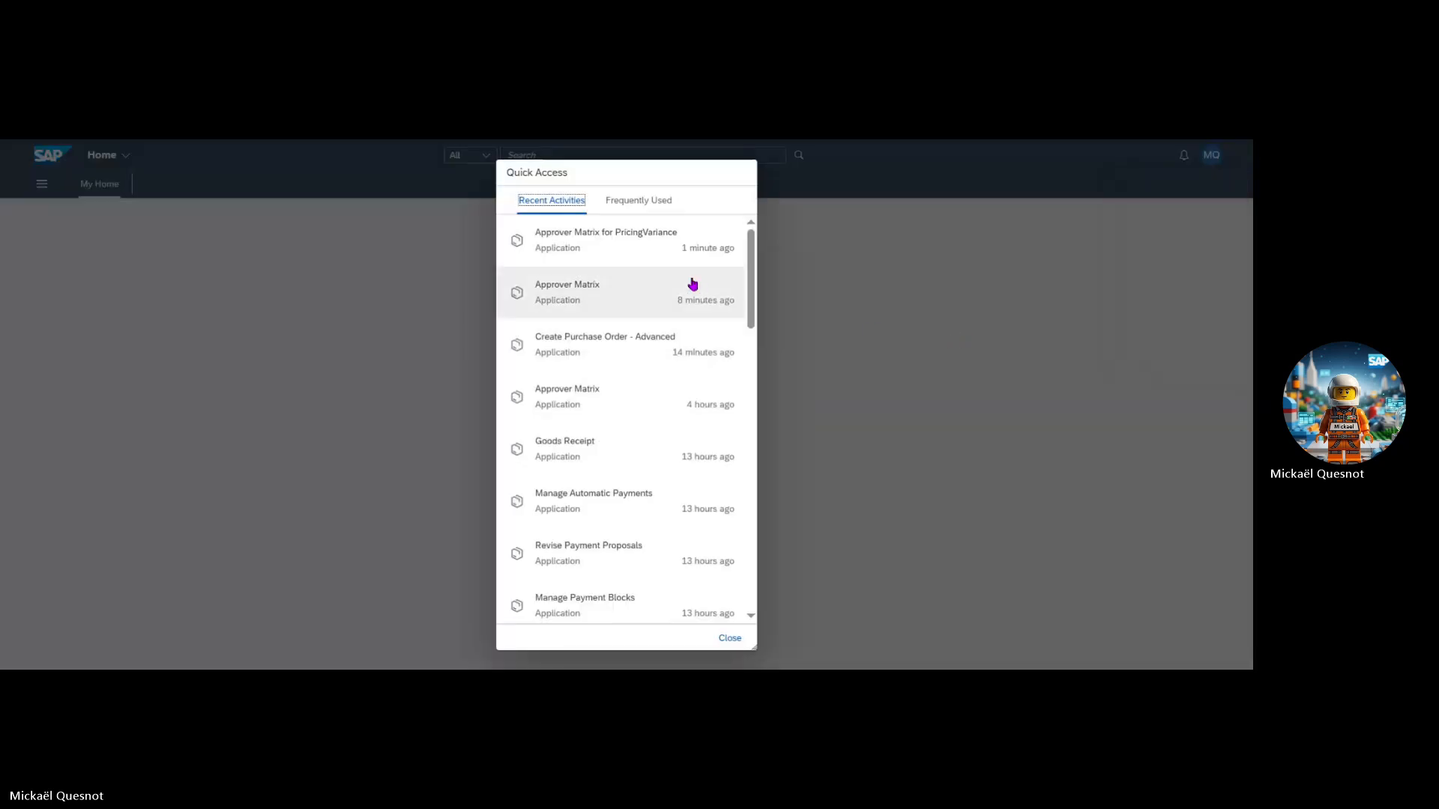
{"action": "left_click", "coordinate": [654, 248]}
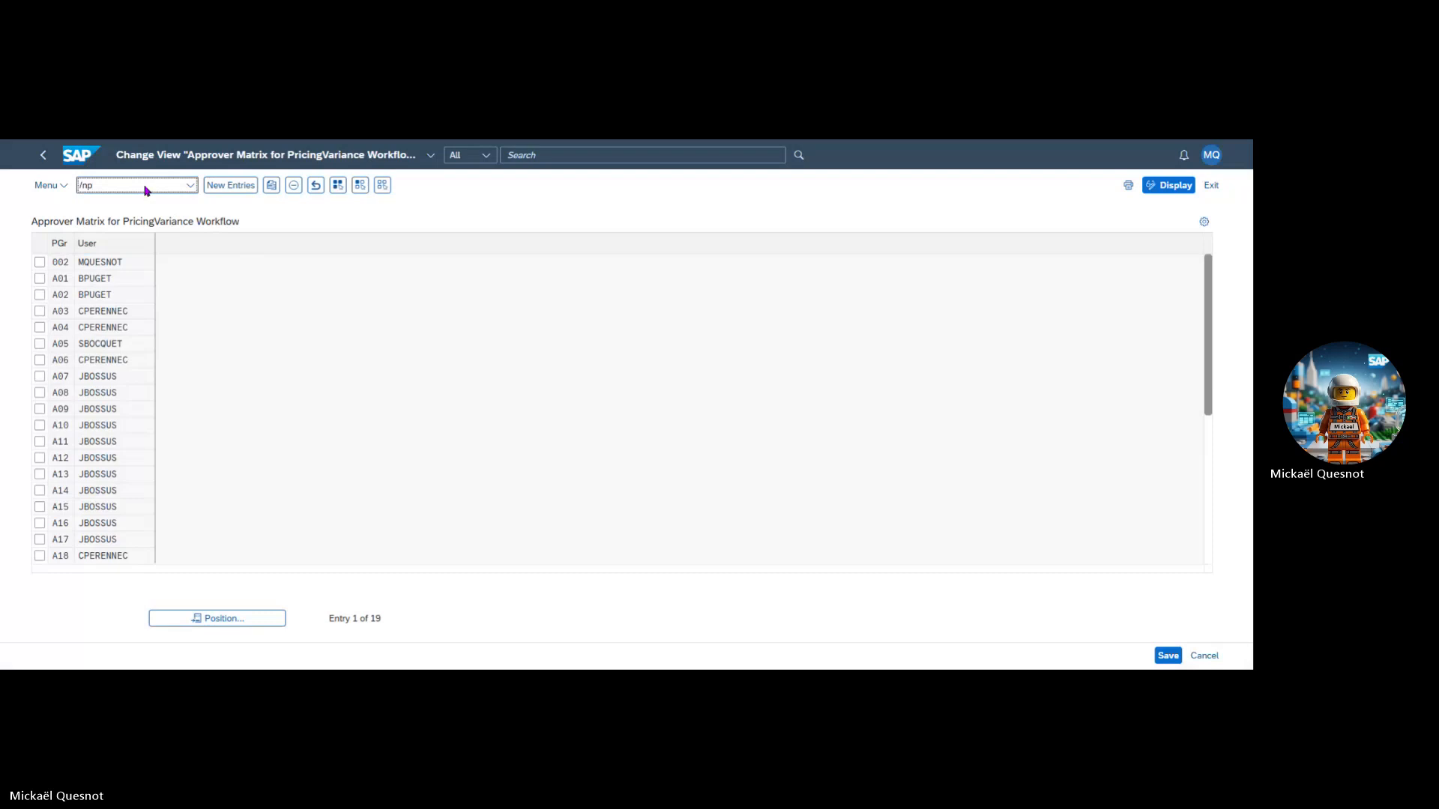
Step: Start role maintenance with the command /npfcg and search for single roles matching Z*APPROVER*MM*
{"action": "left_click", "coordinate": [147, 192]}
{"action": "type", "text": "/npfcg"}
{"action": "key", "text": "Return"}
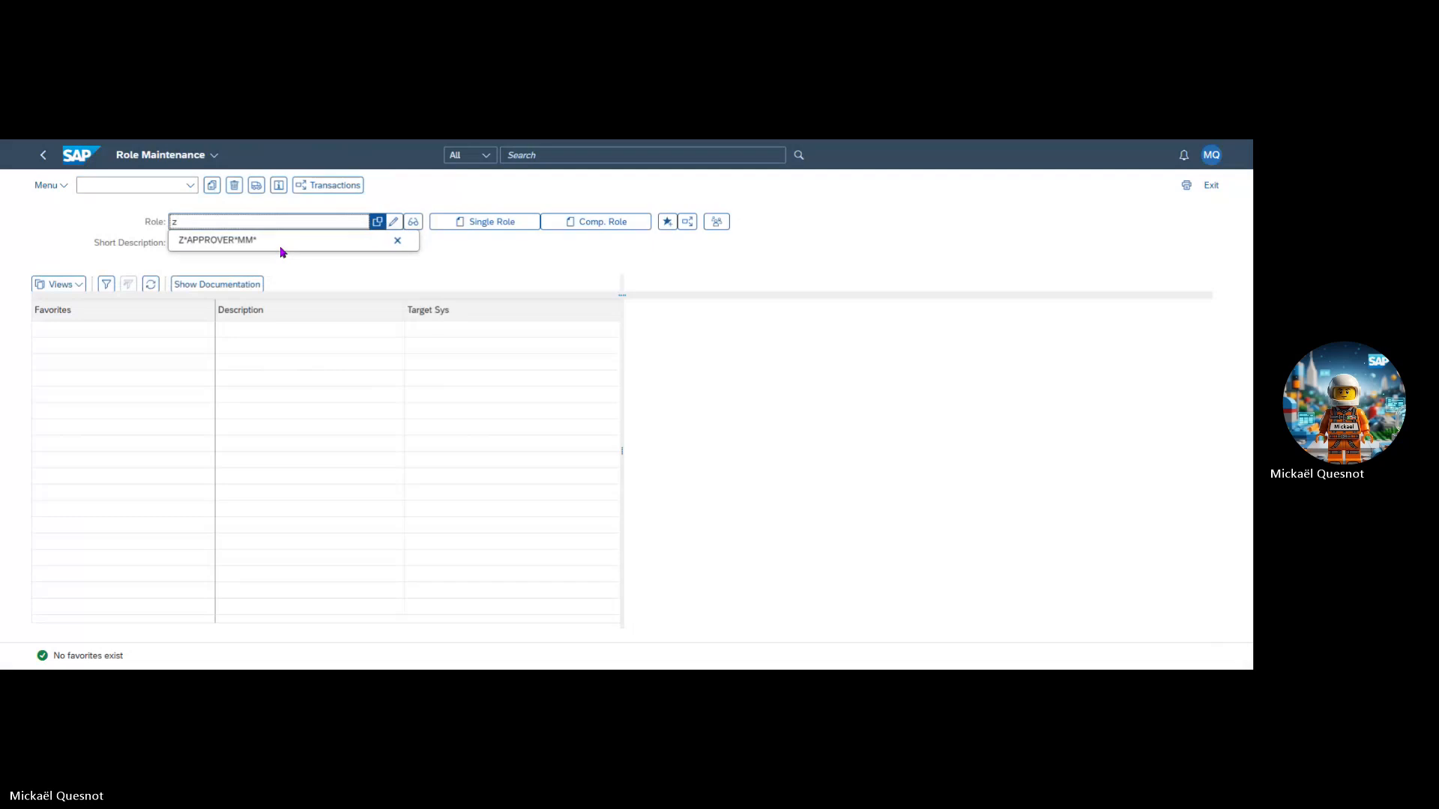
{"action": "left_click", "coordinate": [282, 240]}
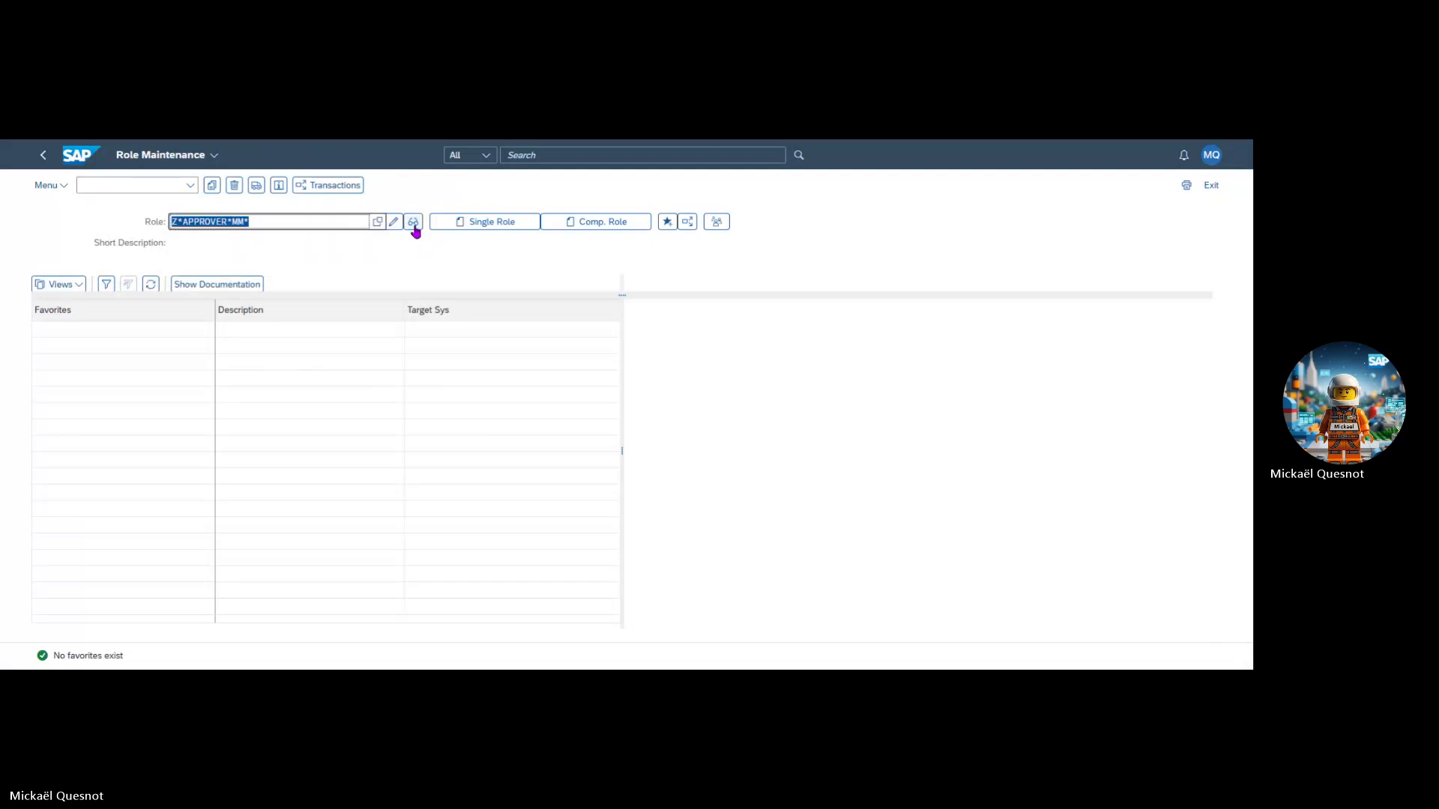
{"action": "left_click", "coordinate": [413, 222]}
{"action": "left_click", "coordinate": [378, 222]}
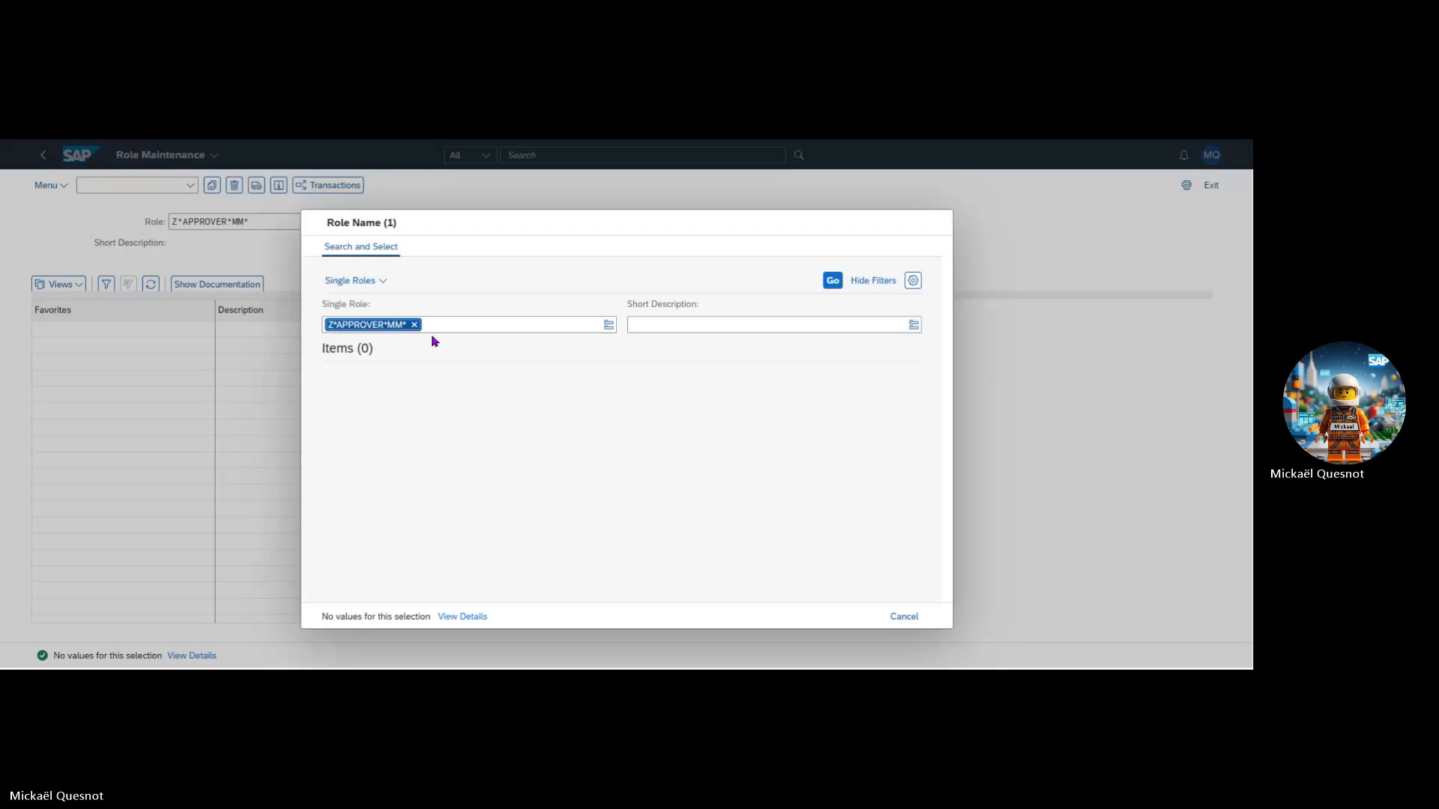
Step: Search for single roles matching Z*MM* and choose Z_MM_APPROVER
{"action": "left_click", "coordinate": [413, 325]}
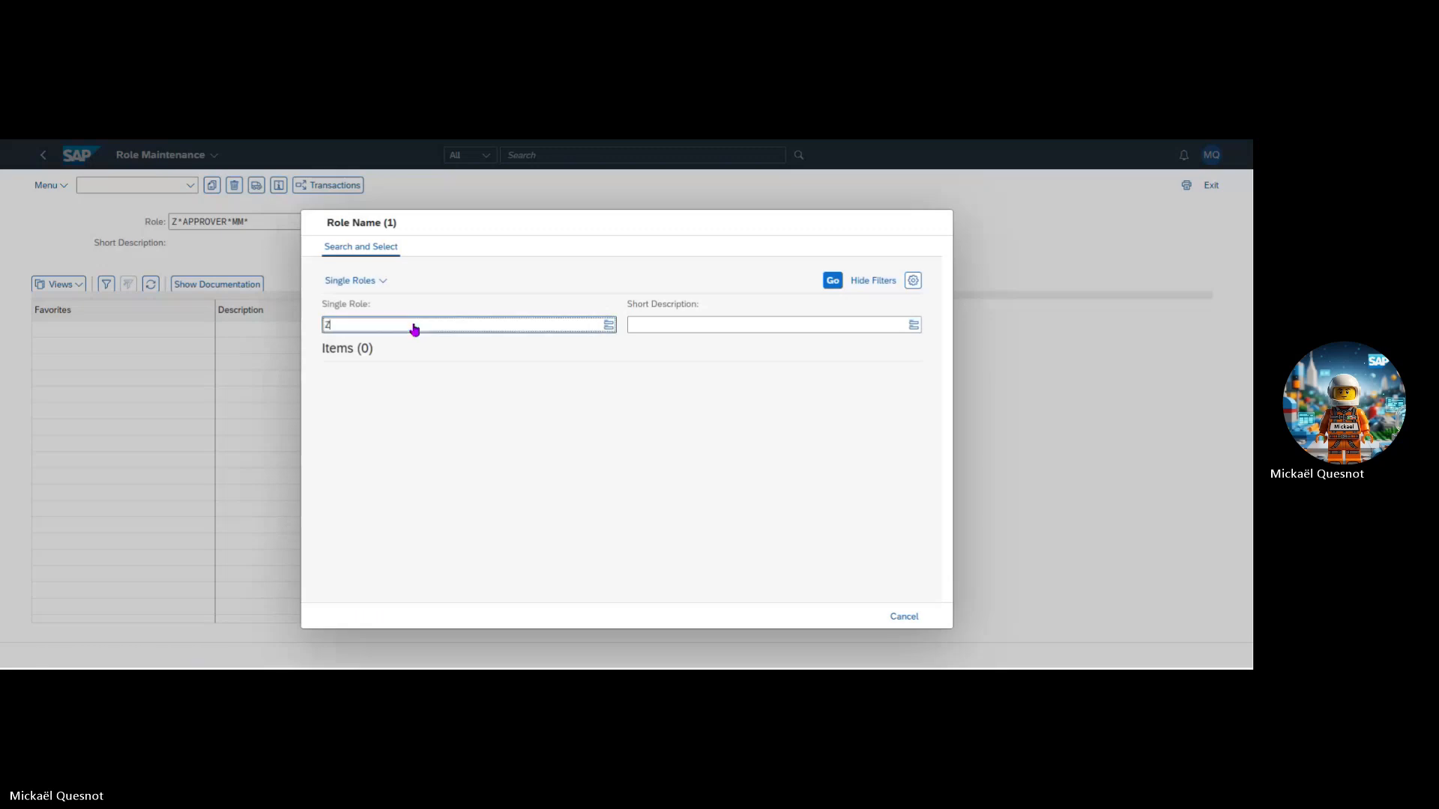
{"action": "type", "text": "Z*MM*"}
{"action": "key", "text": "Return"}
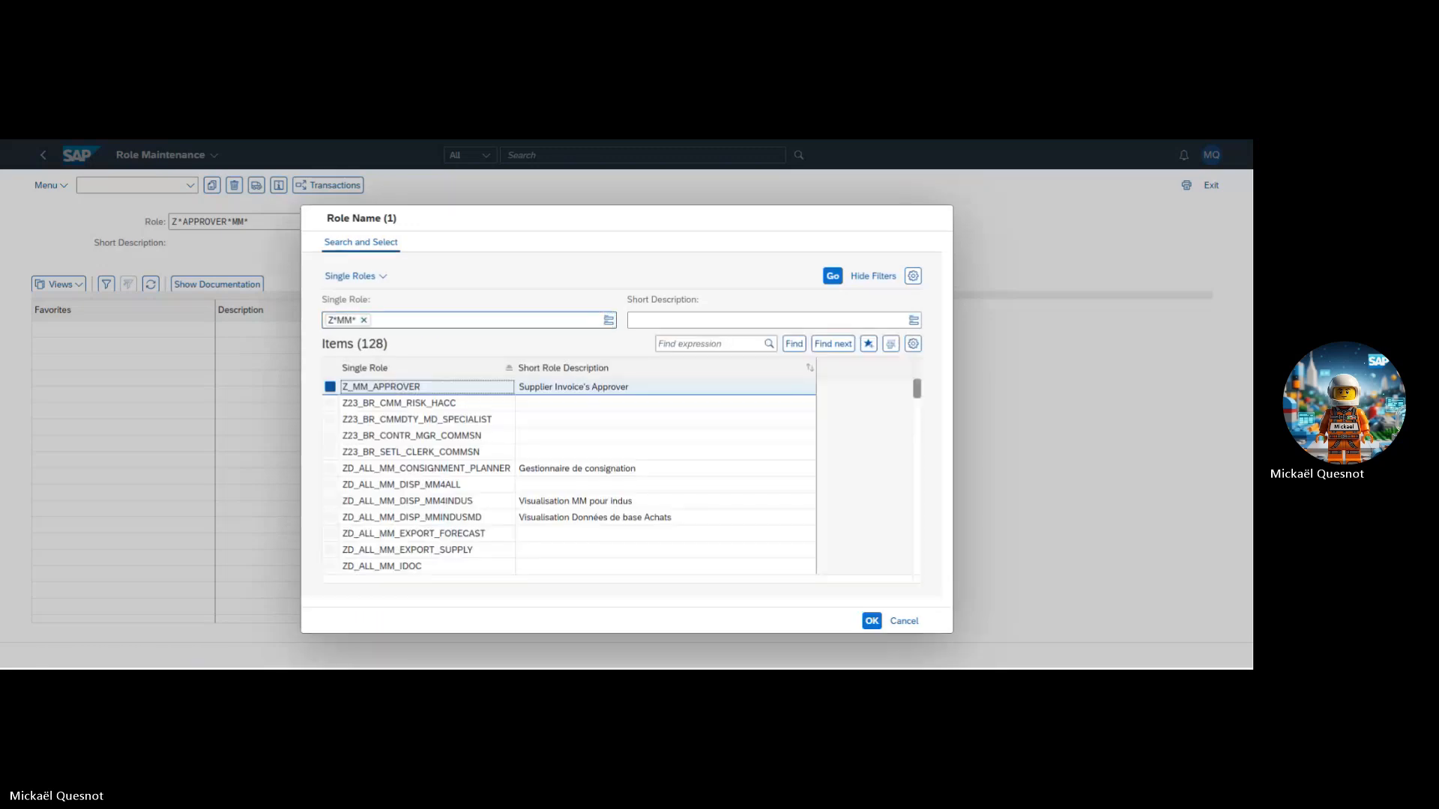
{"action": "left_click", "coordinate": [427, 392]}
{"action": "double_click", "coordinate": [427, 393]}
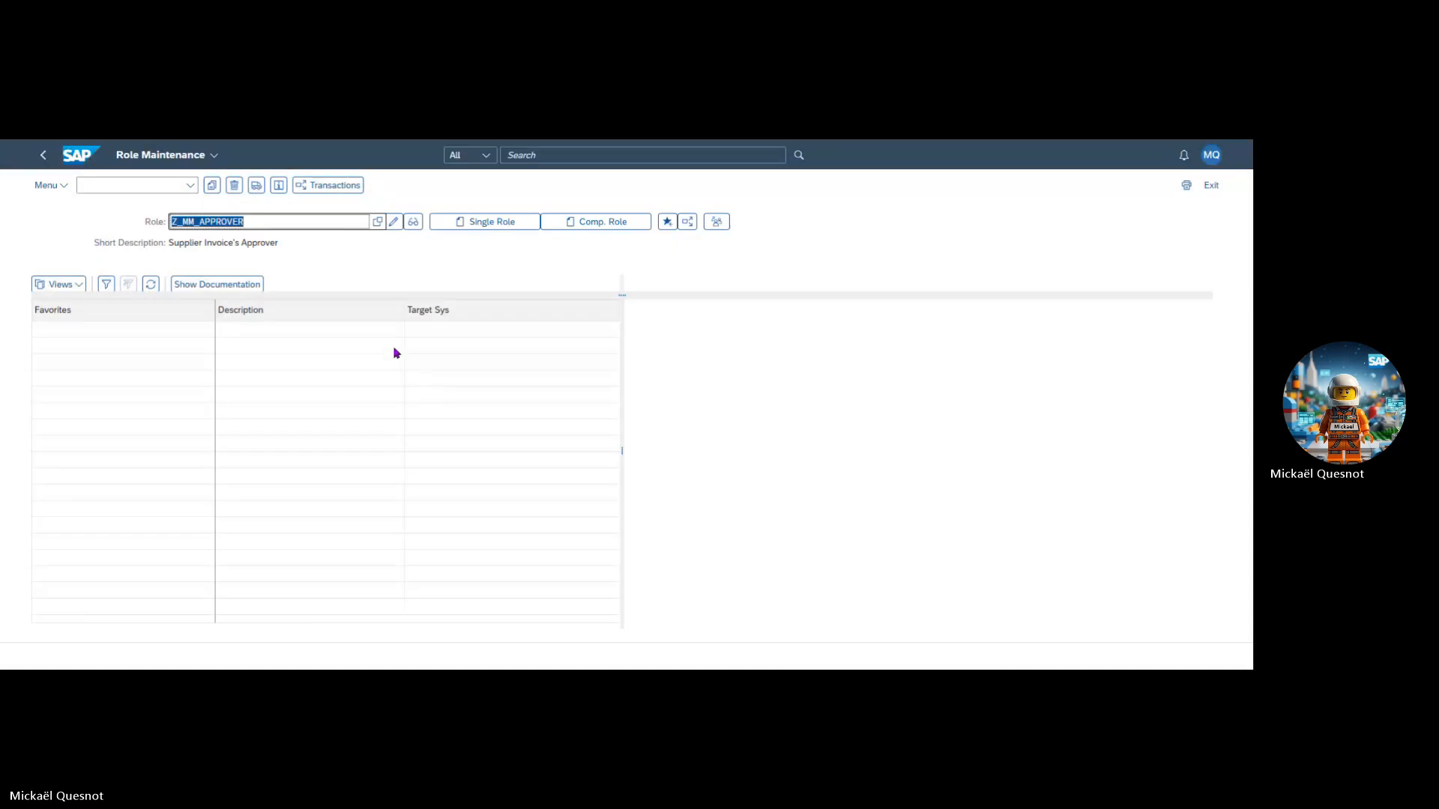
Step: Open role Z_MM_APPROVER in change mode and delete its authorization profile
{"action": "left_click", "coordinate": [395, 221]}
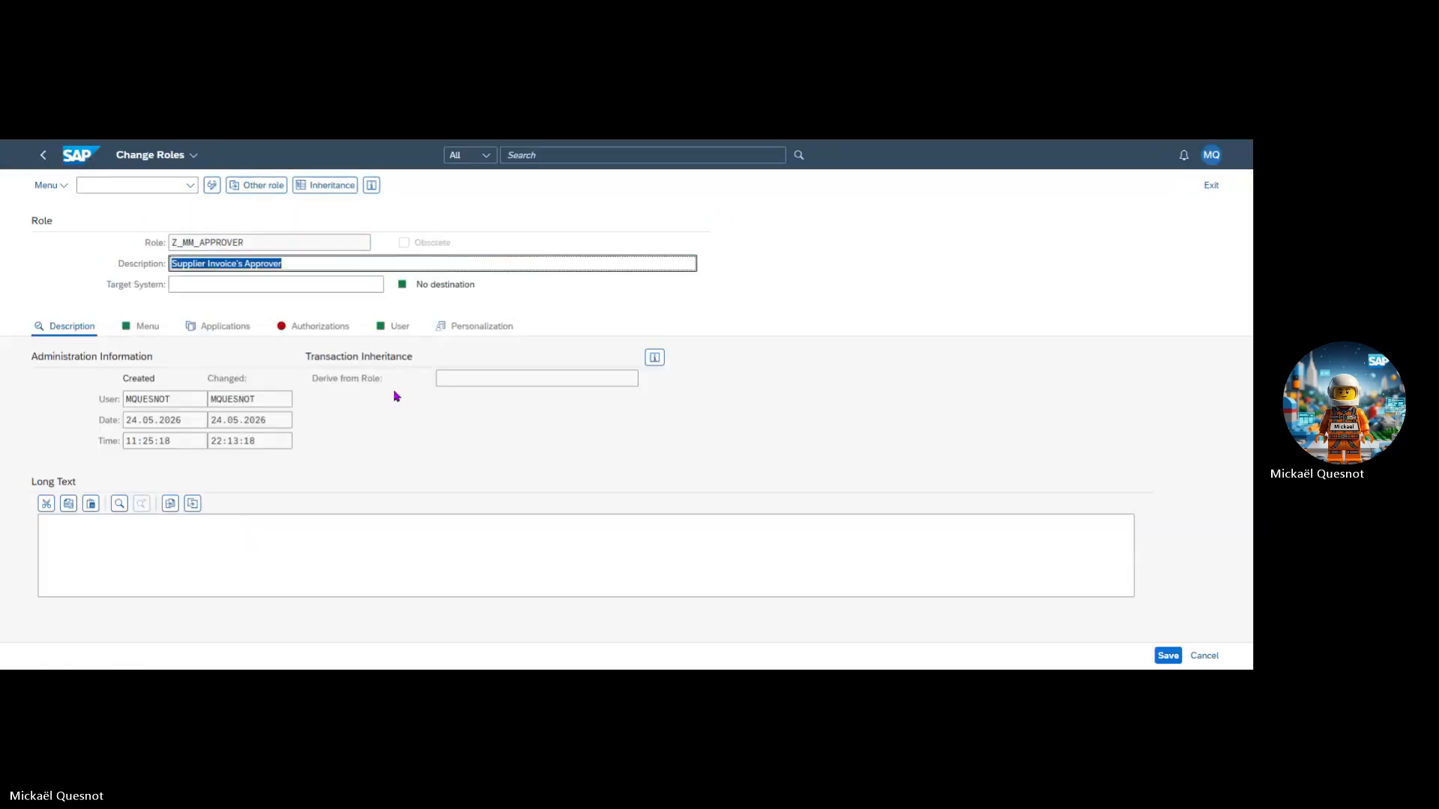
{"action": "left_click", "coordinate": [320, 326]}
{"action": "left_click", "coordinate": [210, 484]}
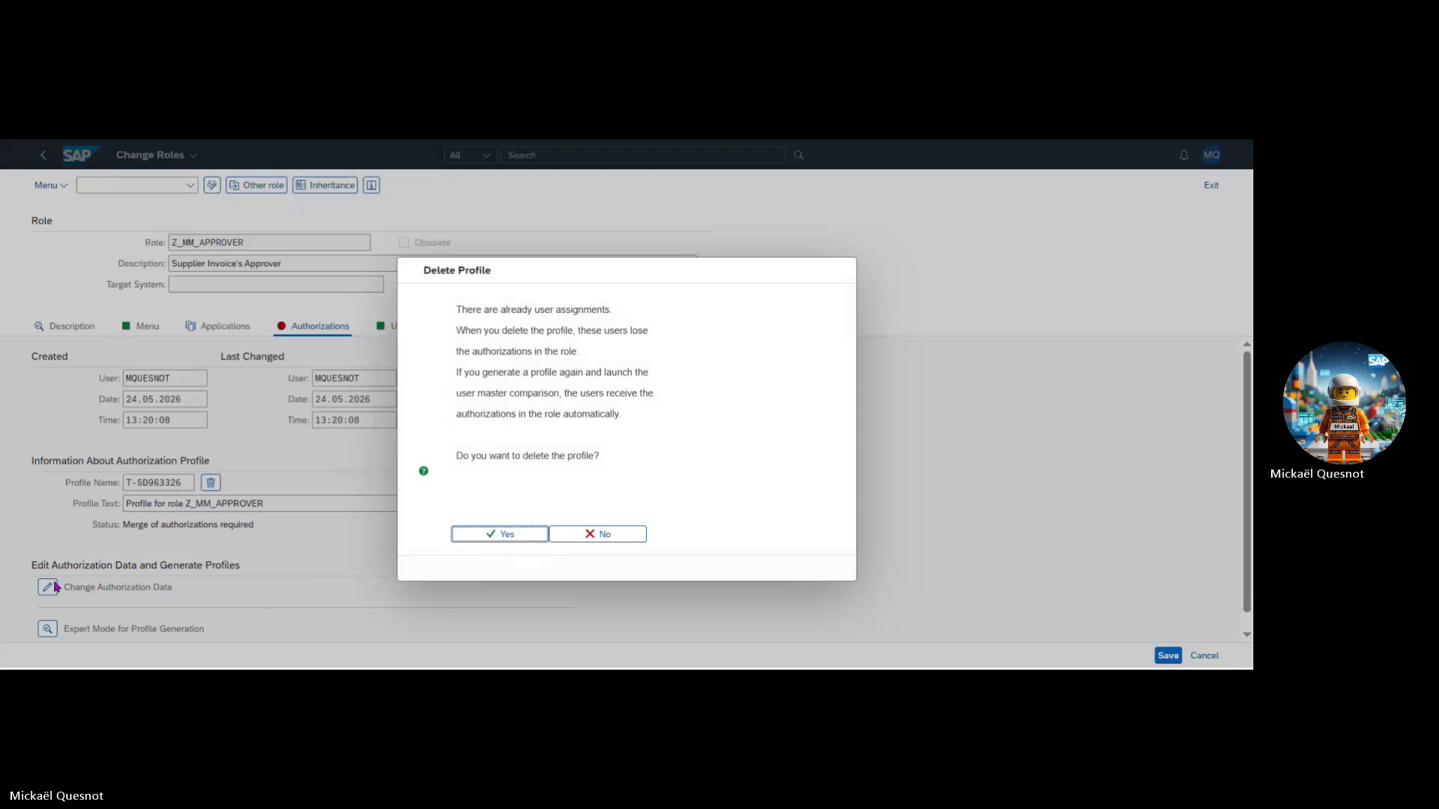
{"action": "key", "text": "Return"}
{"action": "left_click", "coordinate": [225, 484]}
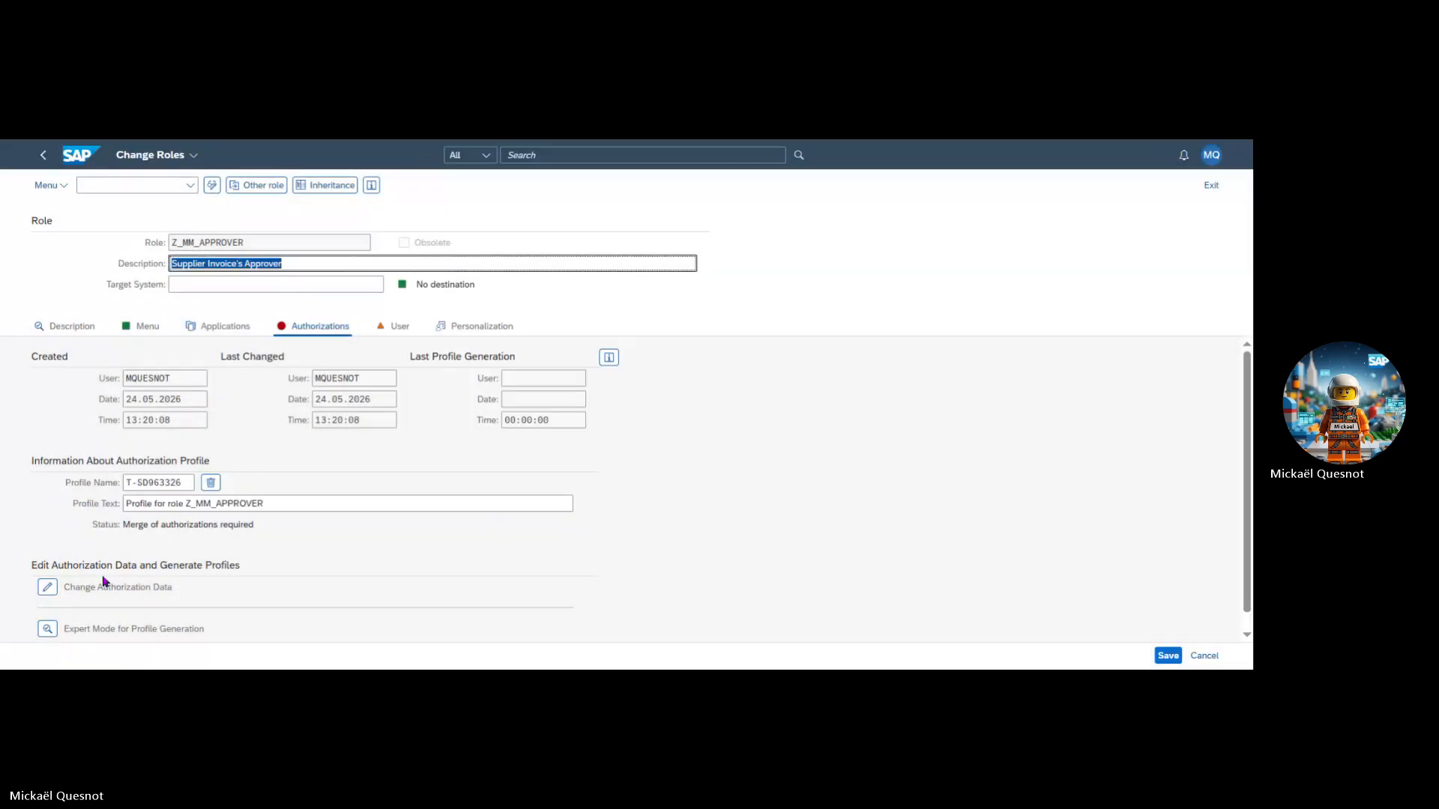
Step: Open the authorization data of role Z_MM_APPROVER, inspect object class BC_A, and generate the authorization profile
{"action": "left_click", "coordinate": [47, 587]}
{"action": "left_click", "coordinate": [487, 463]}
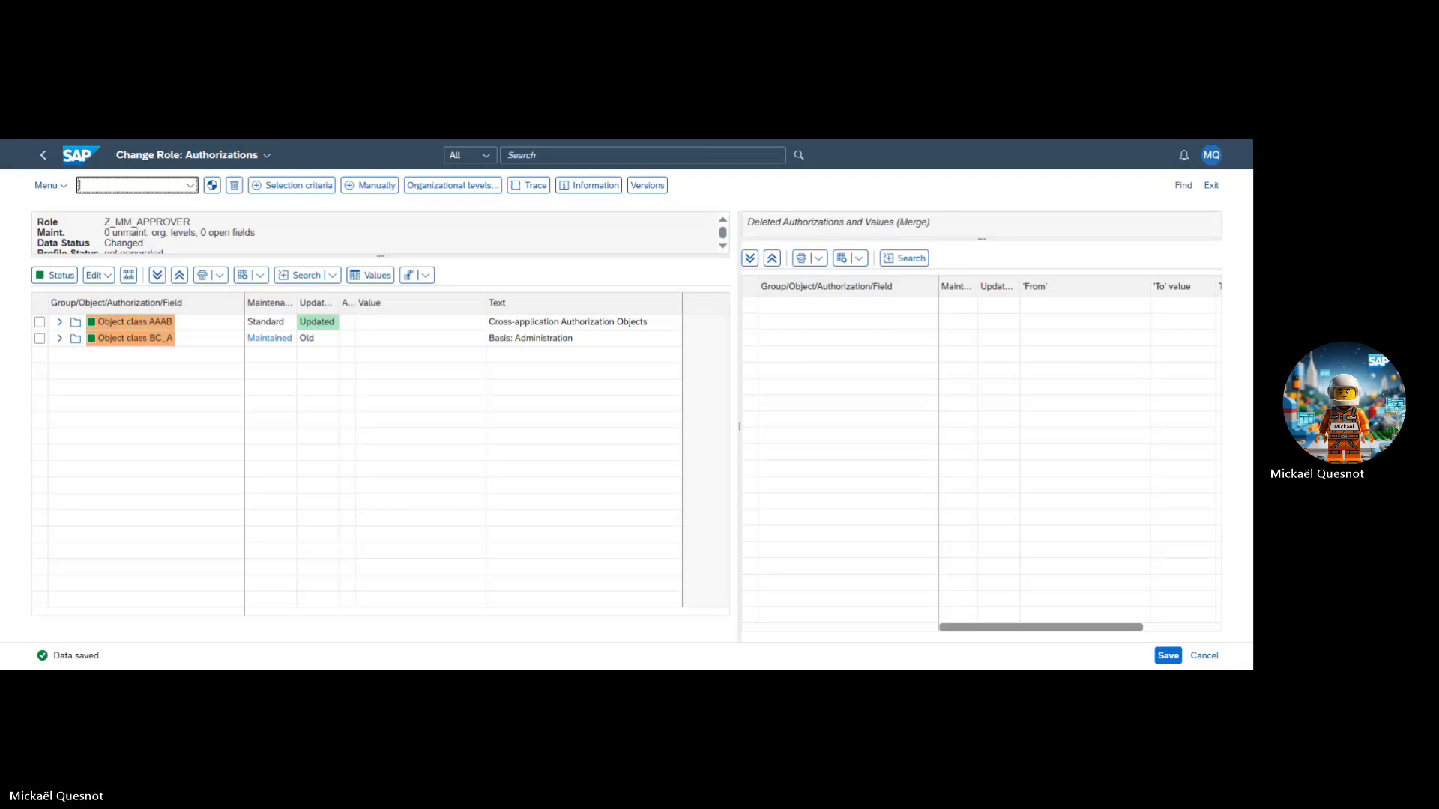
{"action": "left_click", "coordinate": [59, 338]}
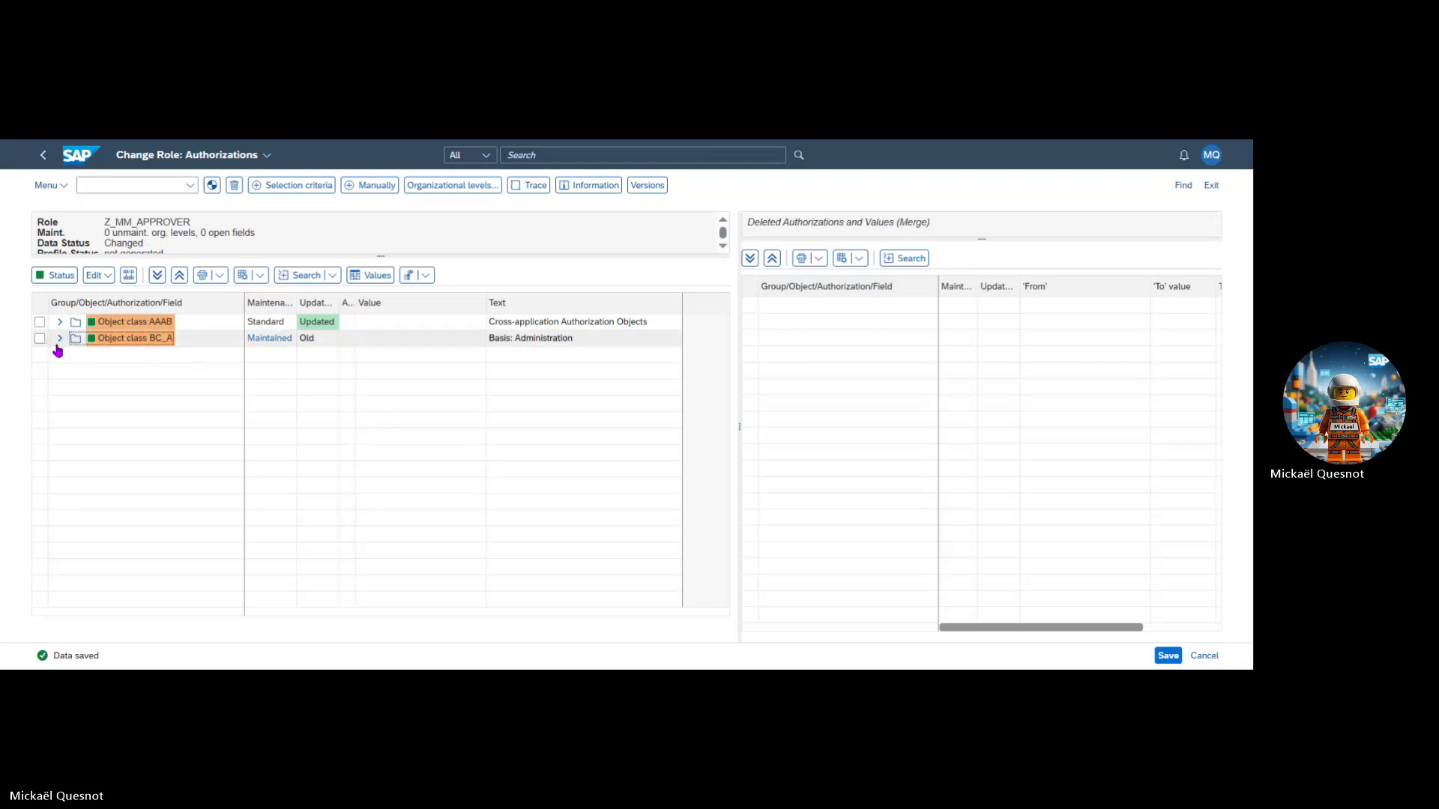
{"action": "left_click", "coordinate": [146, 341]}
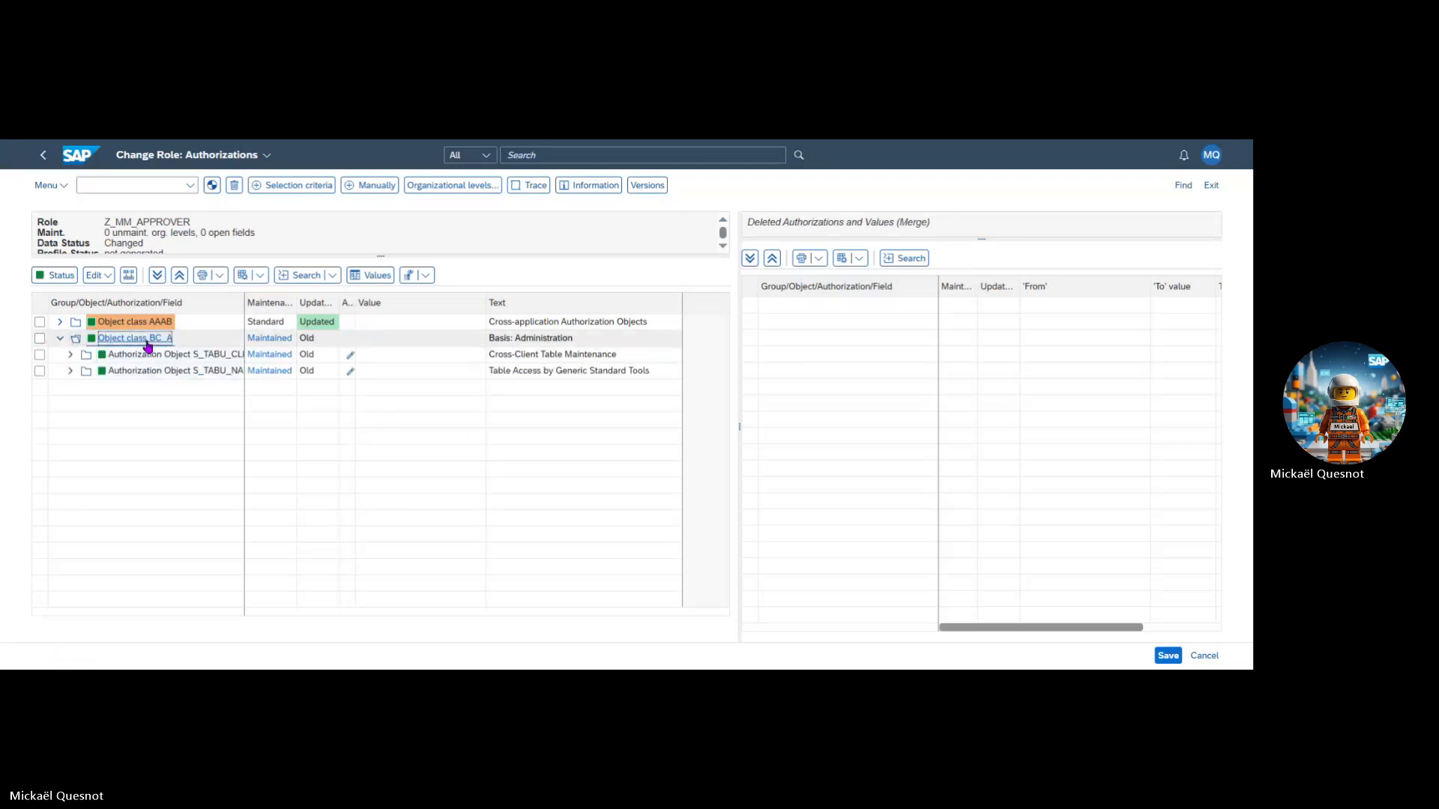
{"action": "left_click", "coordinate": [211, 185]}
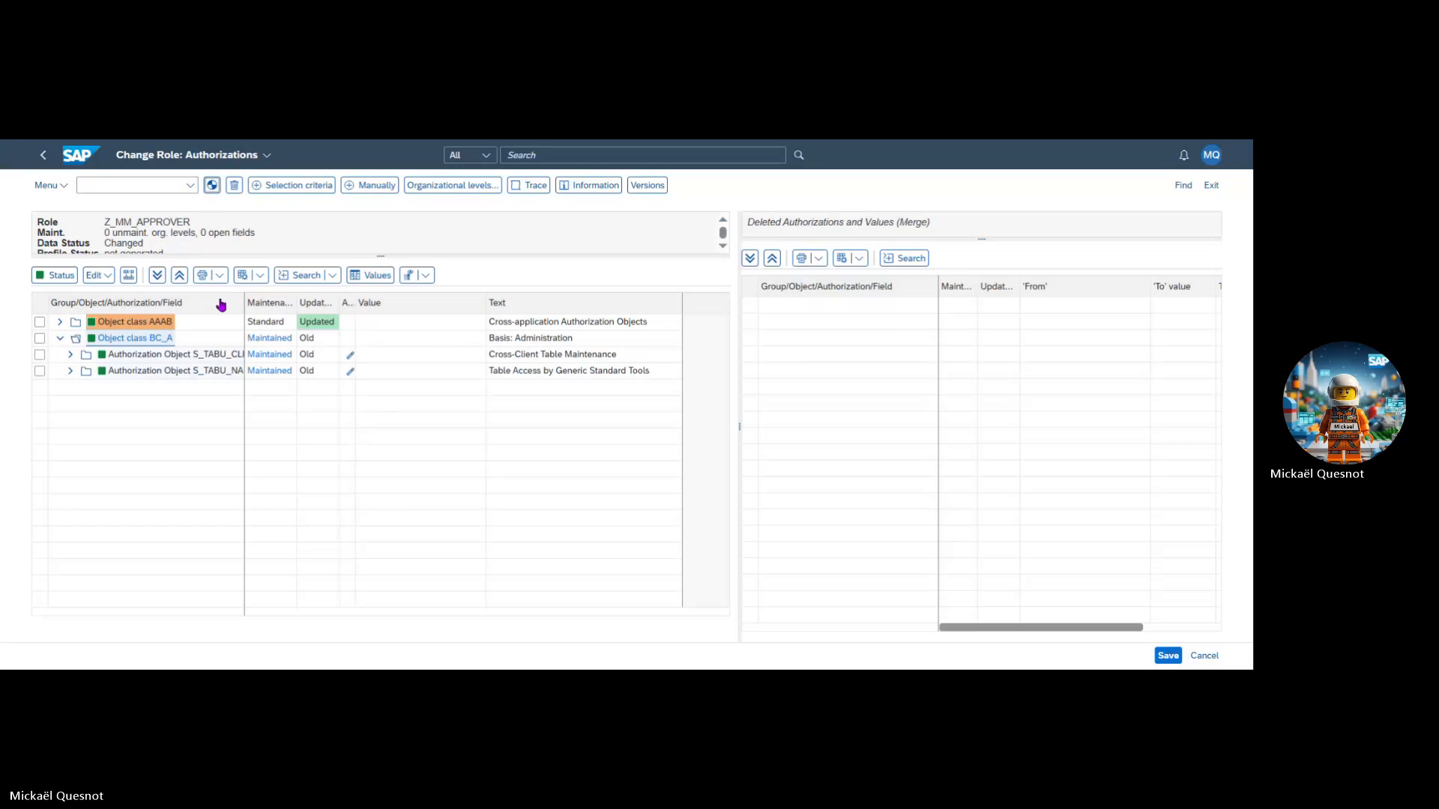
{"action": "left_click", "coordinate": [43, 154]}
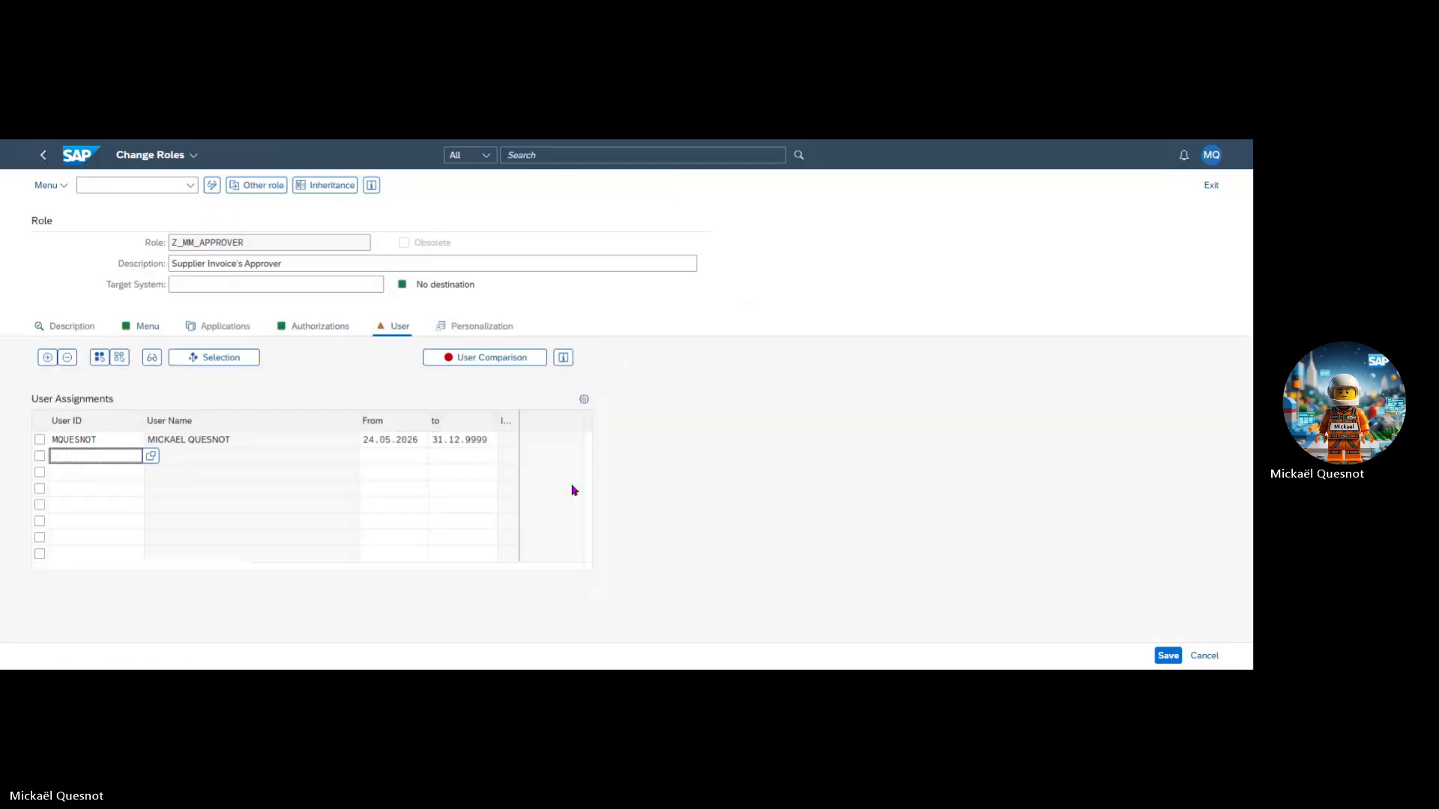
Step: Run a full user comparison for the role's user assignments
{"action": "left_click", "coordinate": [495, 358]}
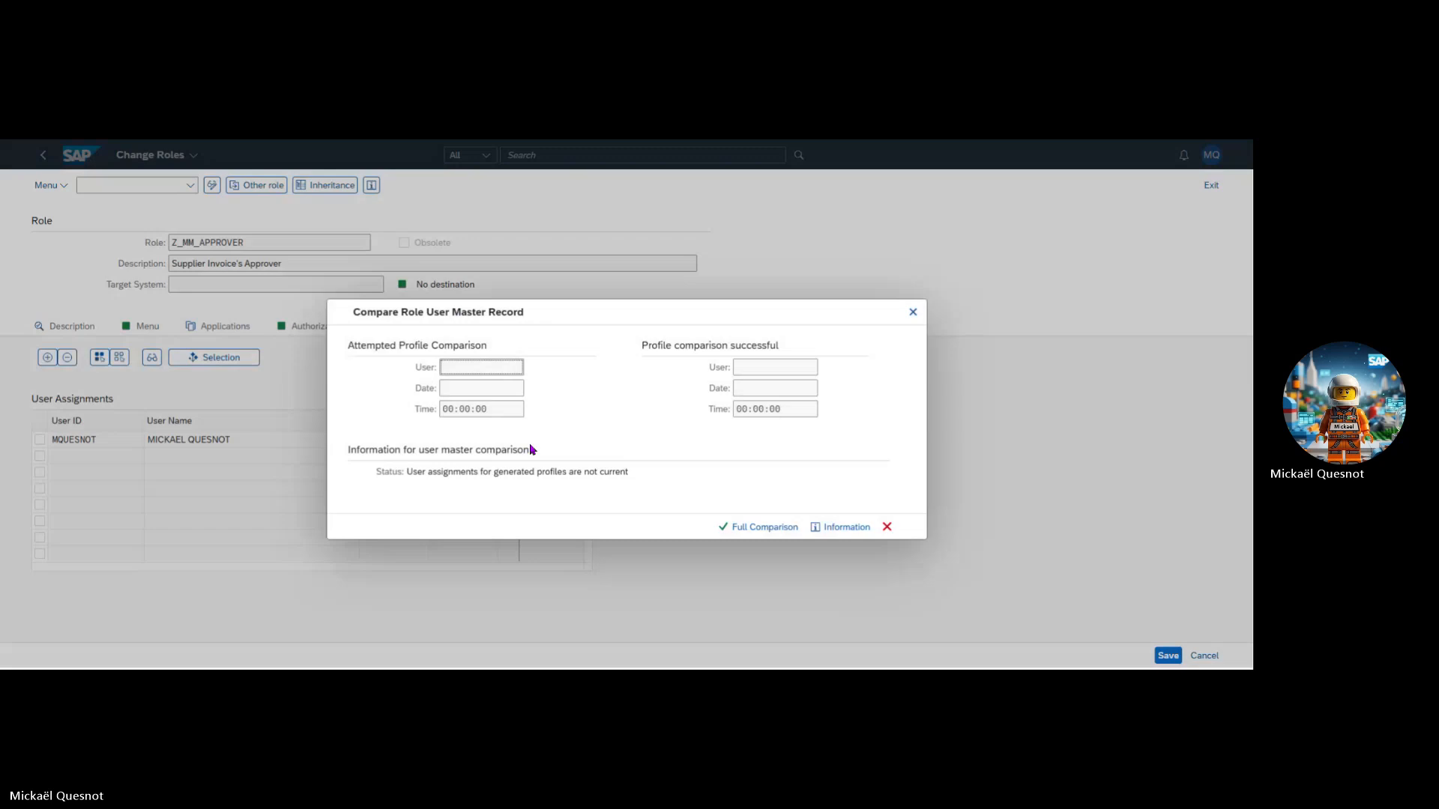
{"action": "left_click", "coordinate": [753, 528]}
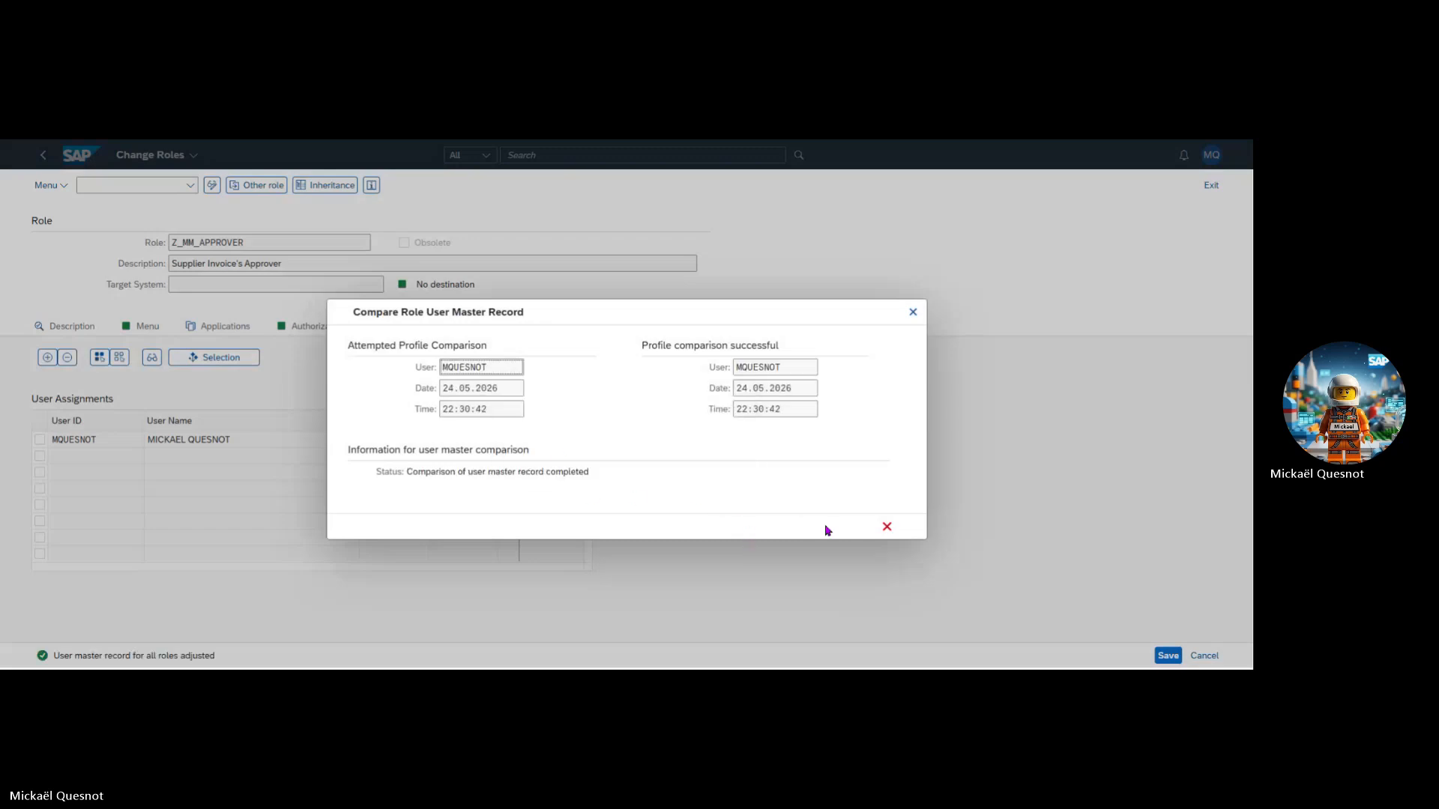
{"action": "left_click", "coordinate": [887, 527]}
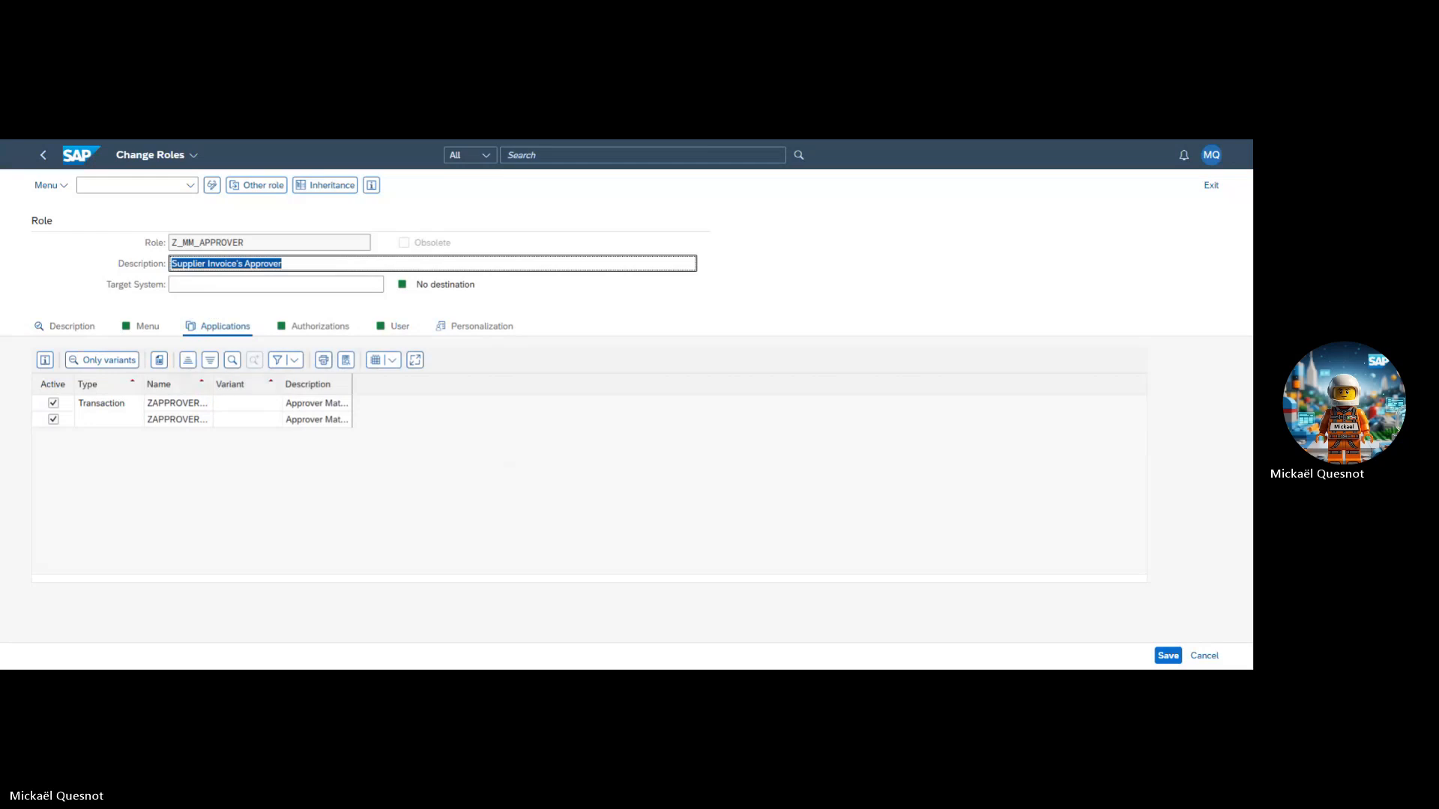
Step: Check the role's transaction names and descriptions and its Approver Management menu entries, then save the role
{"action": "double_click", "coordinate": [213, 385]}
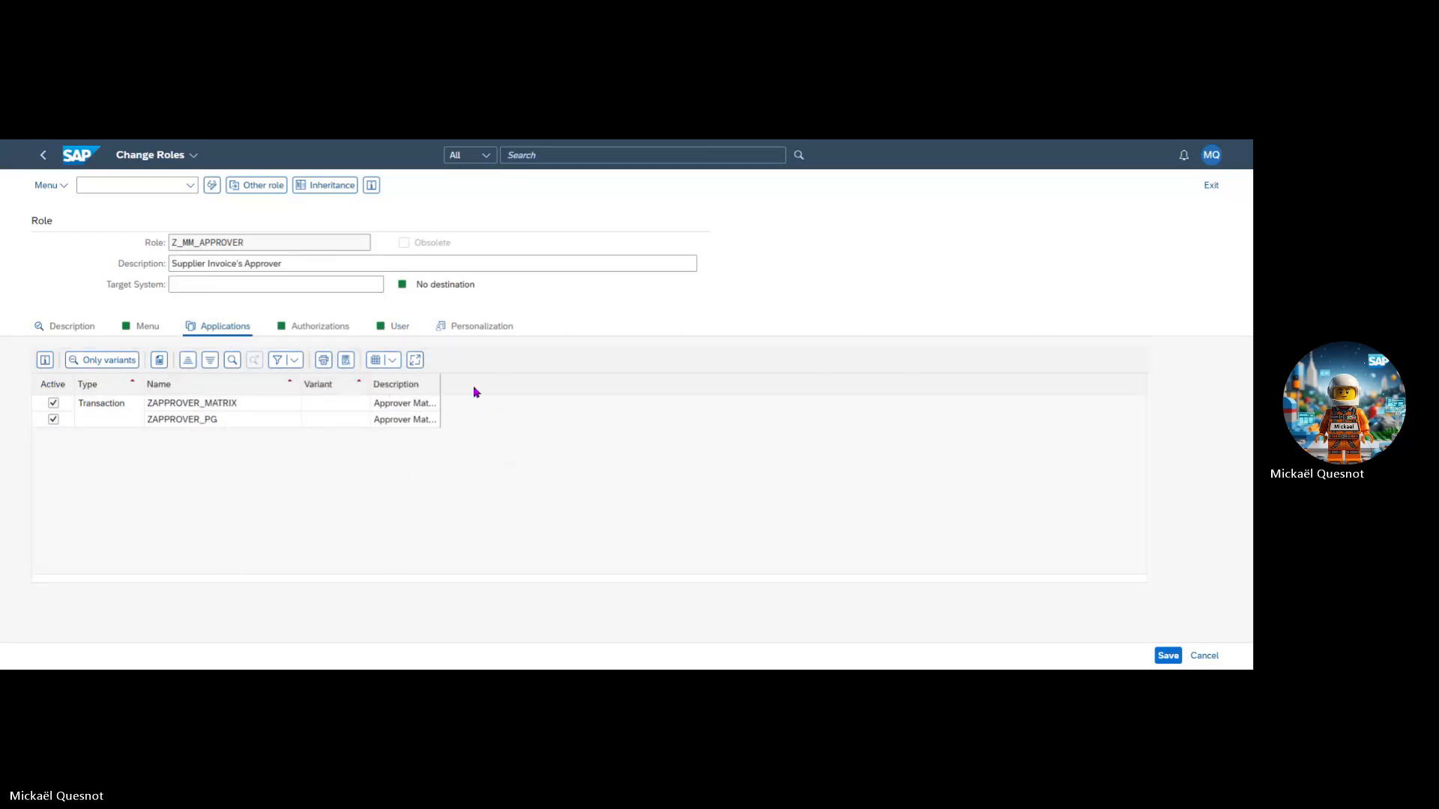
{"action": "double_click", "coordinate": [441, 384]}
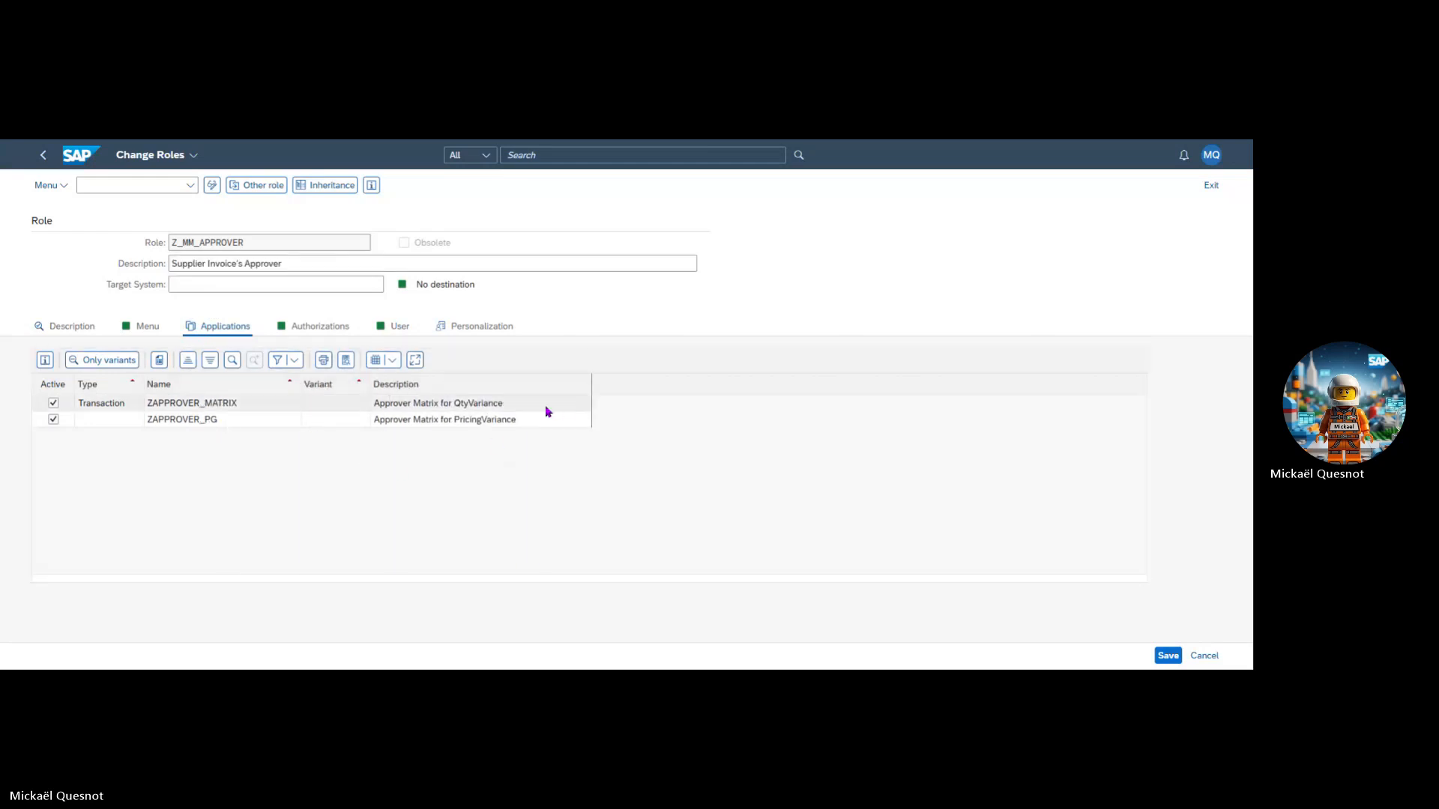
{"action": "left_click", "coordinate": [139, 326]}
{"action": "left_click", "coordinate": [70, 435]}
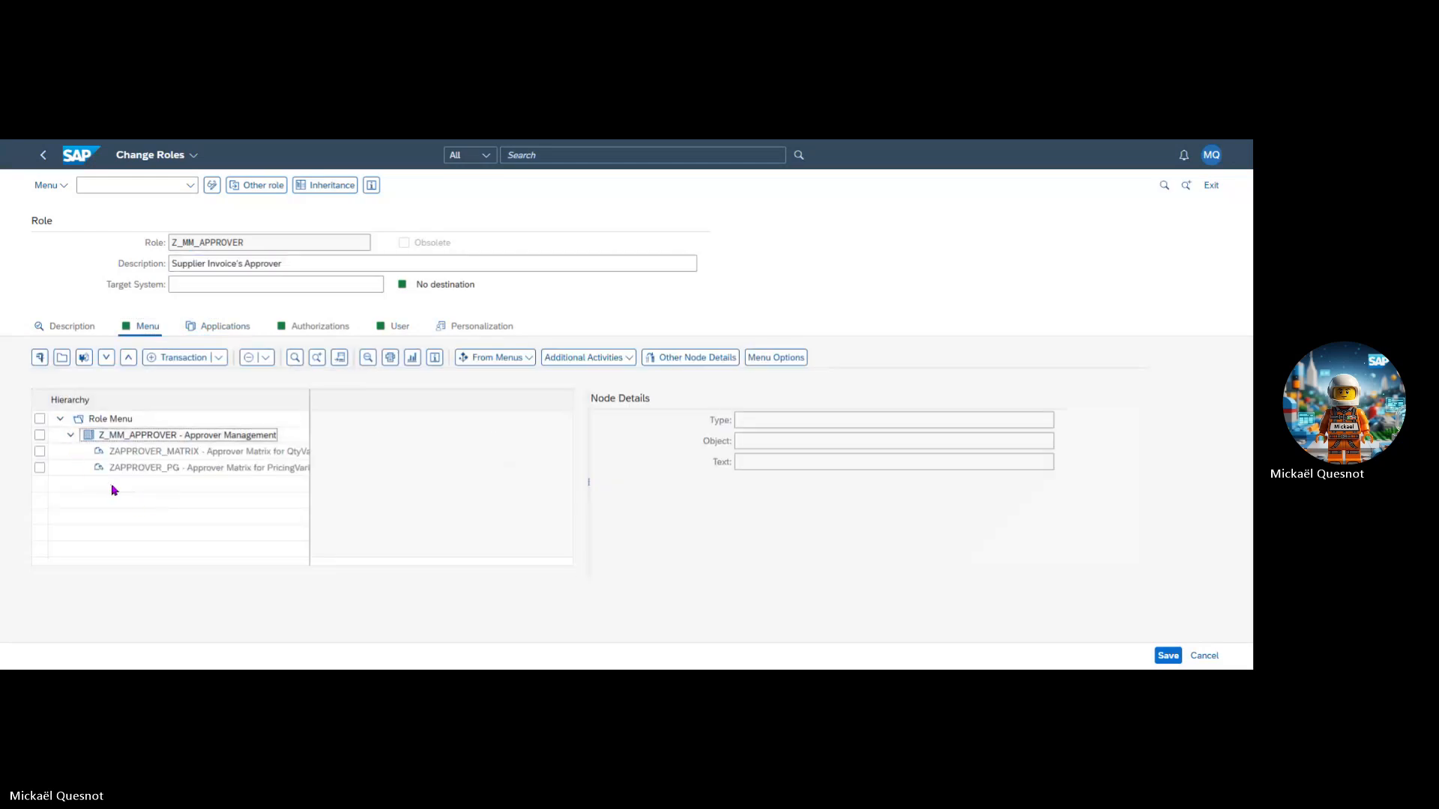
{"action": "left_click", "coordinate": [1168, 656]}
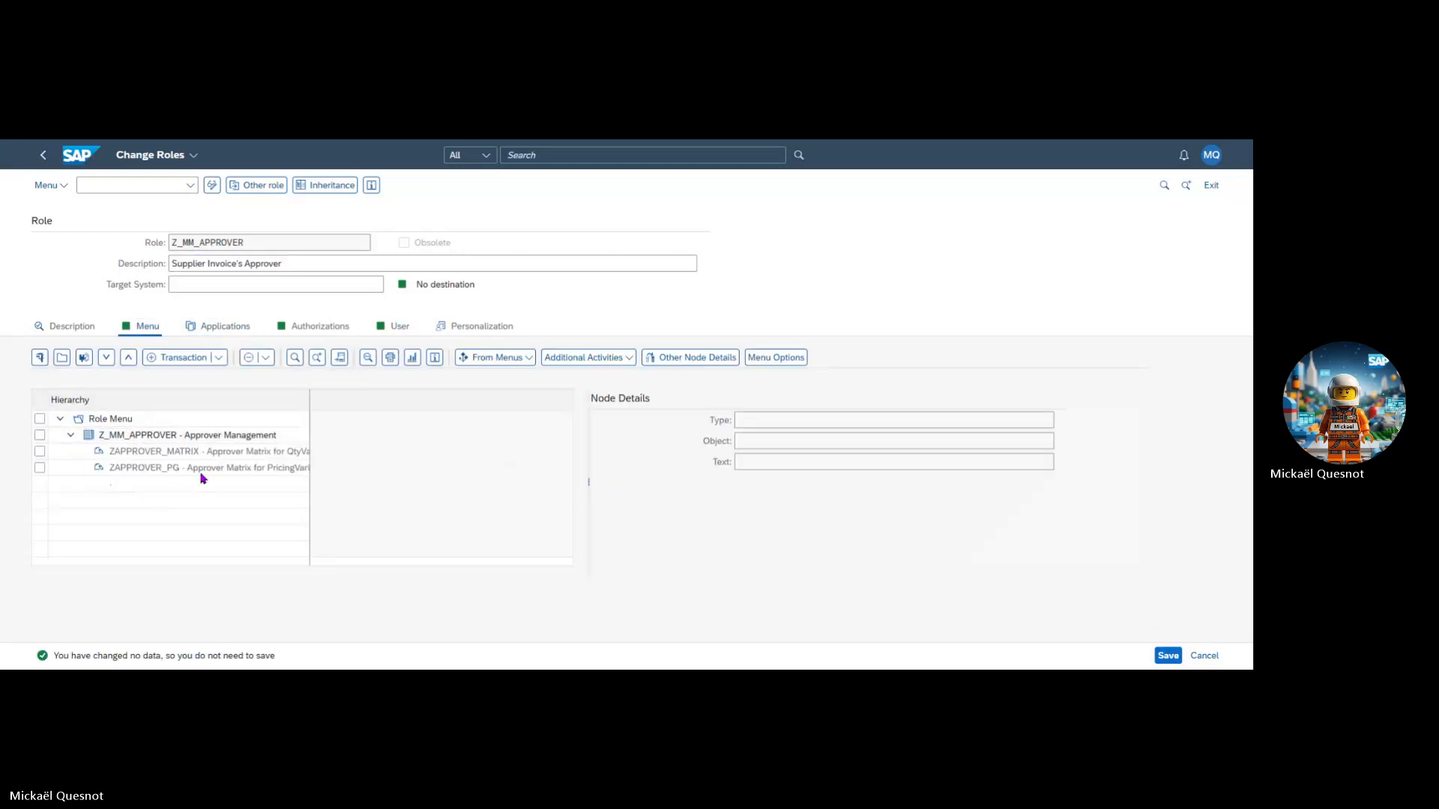
Step: Return to the launchpad home and check the recent activities list
{"action": "left_click", "coordinate": [80, 155]}
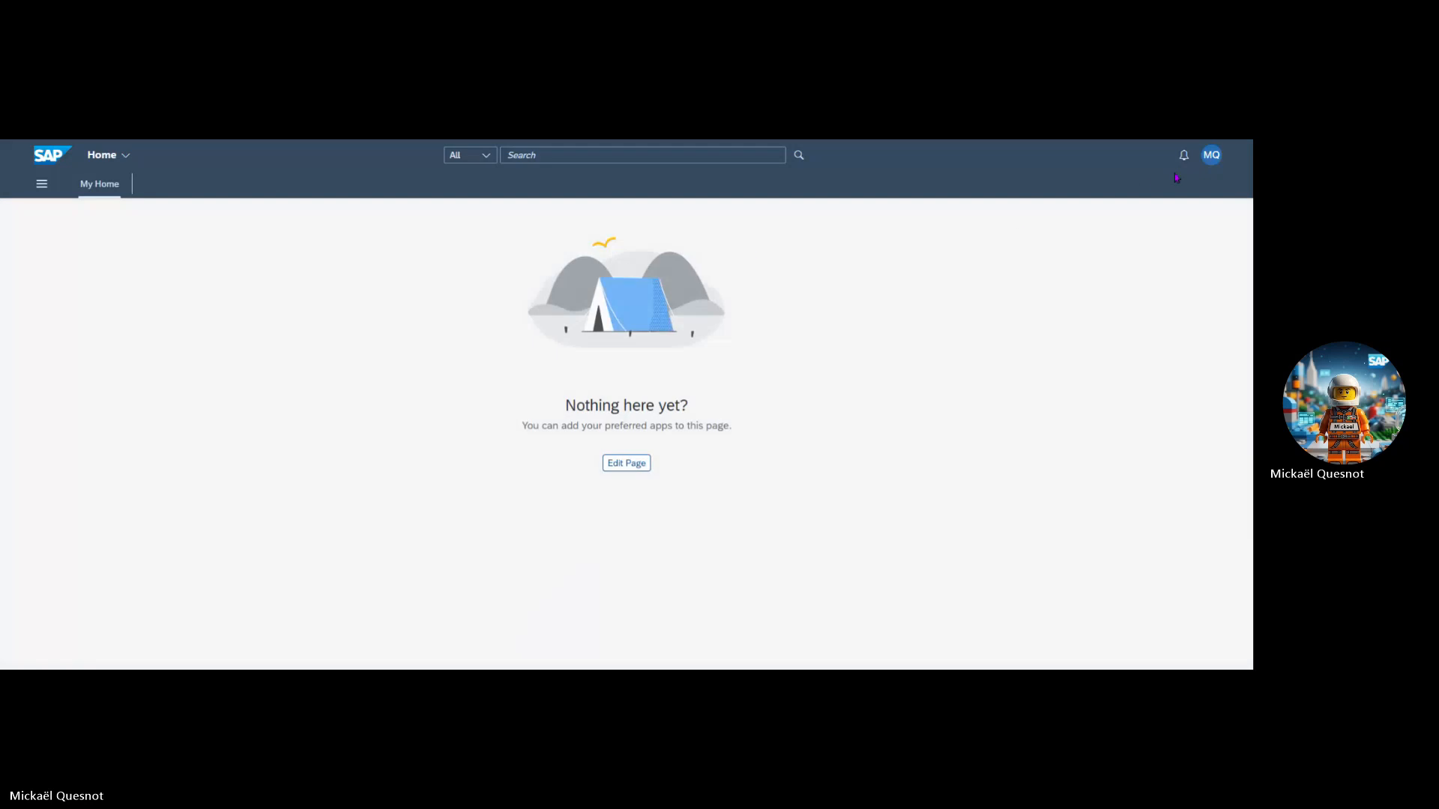
{"action": "left_click", "coordinate": [1215, 160]}
{"action": "left_click", "coordinate": [1219, 211]}
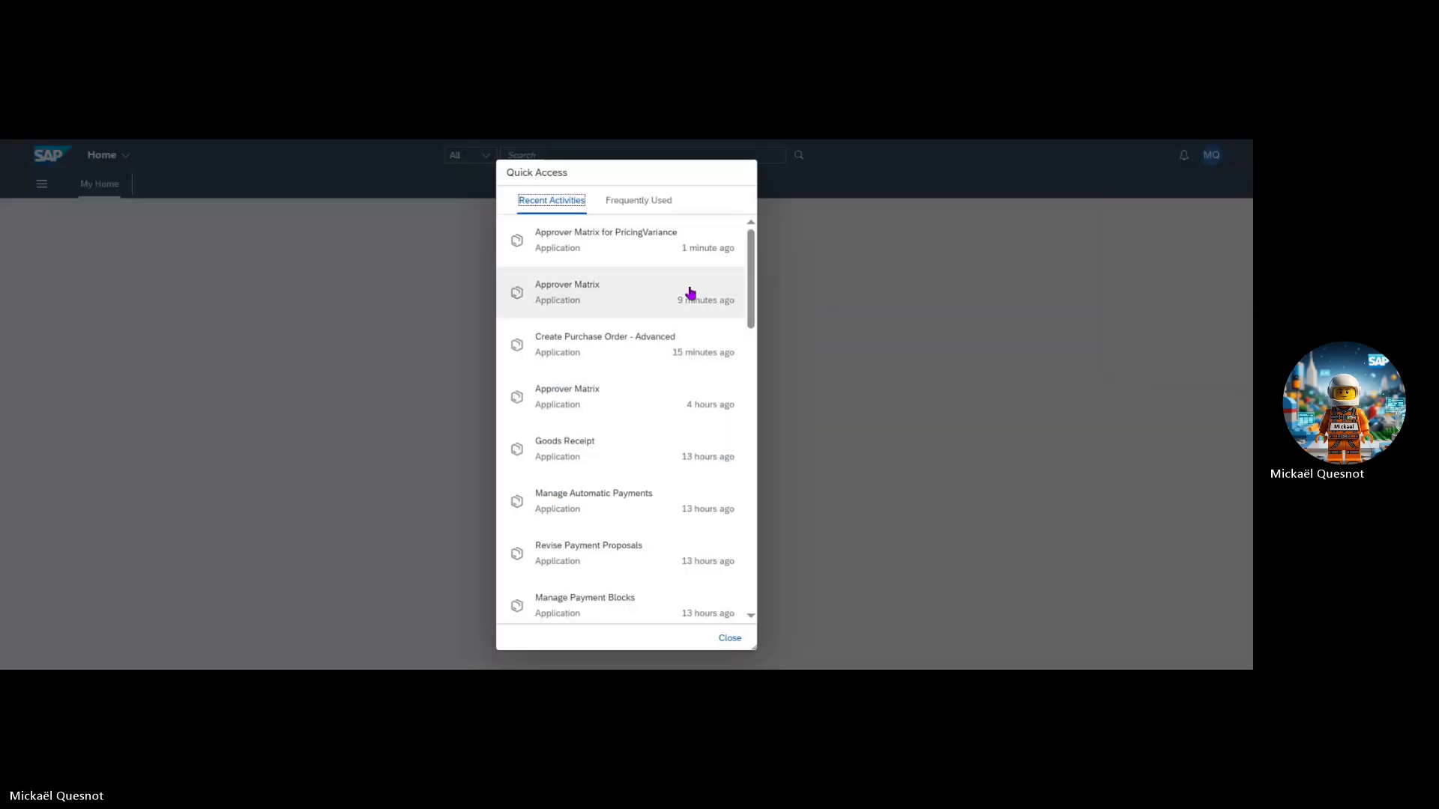
{"action": "left_click", "coordinate": [729, 638]}
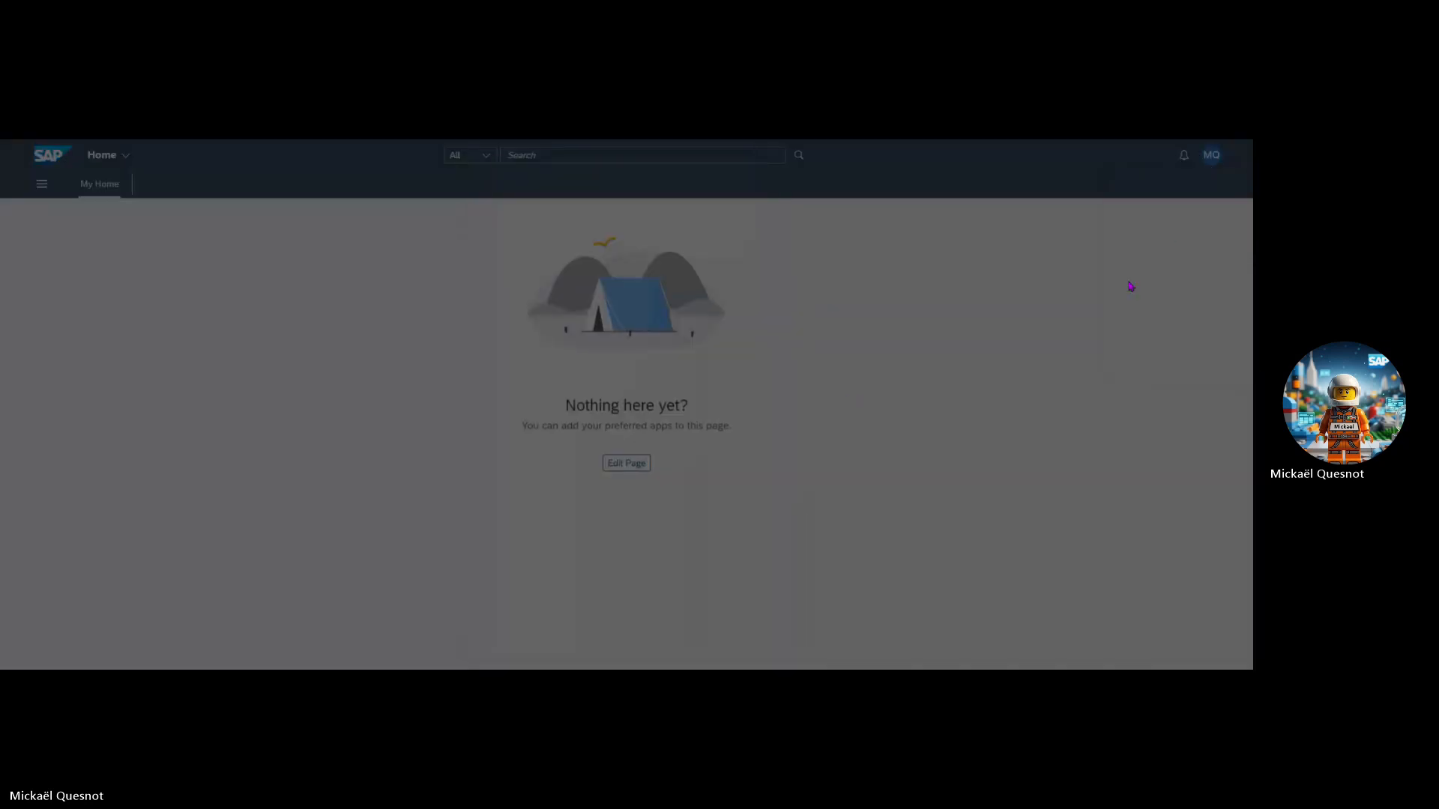
Step: Display the apps of the Approver Management catalog in the App Finder
{"action": "left_click", "coordinate": [1210, 161]}
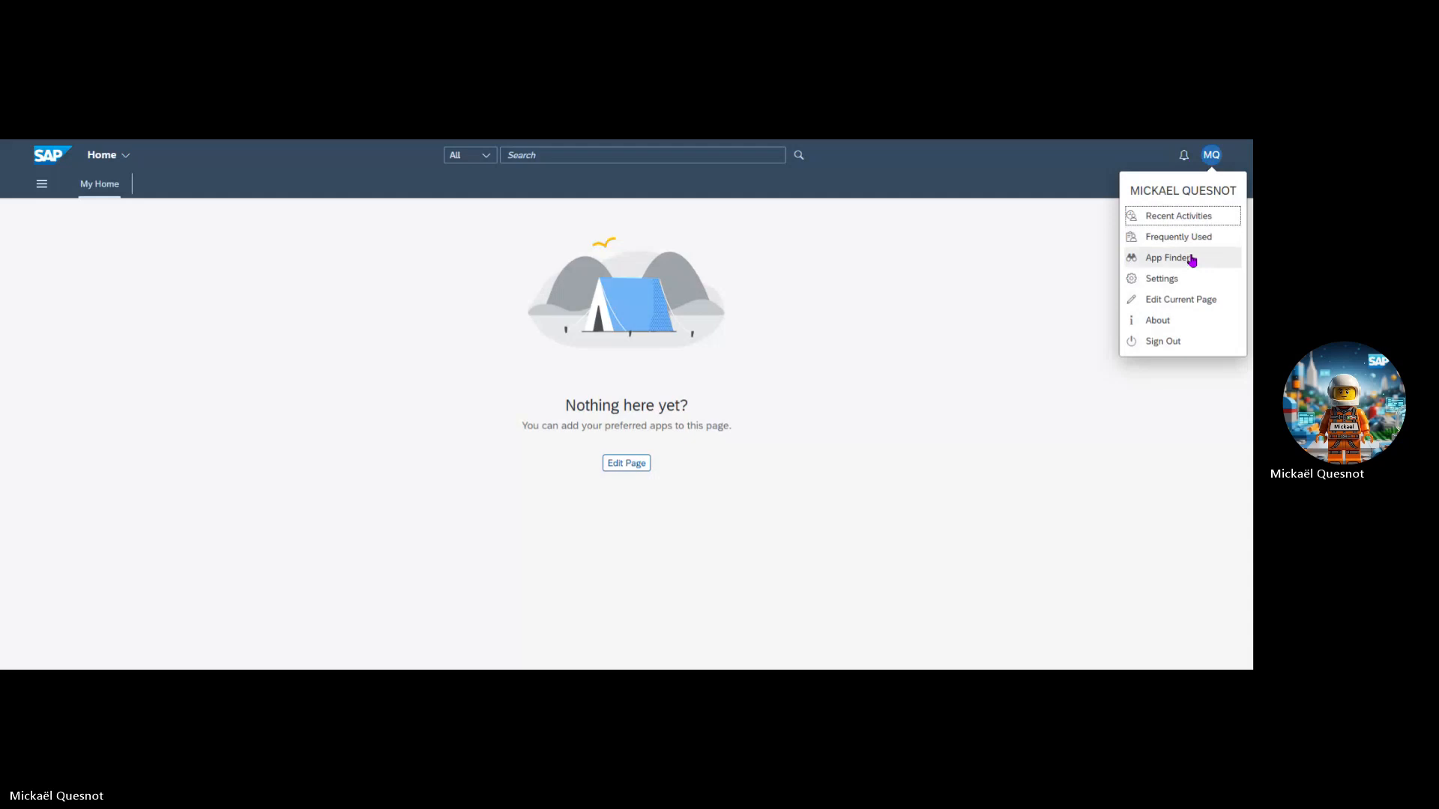
{"action": "left_click", "coordinate": [1192, 258]}
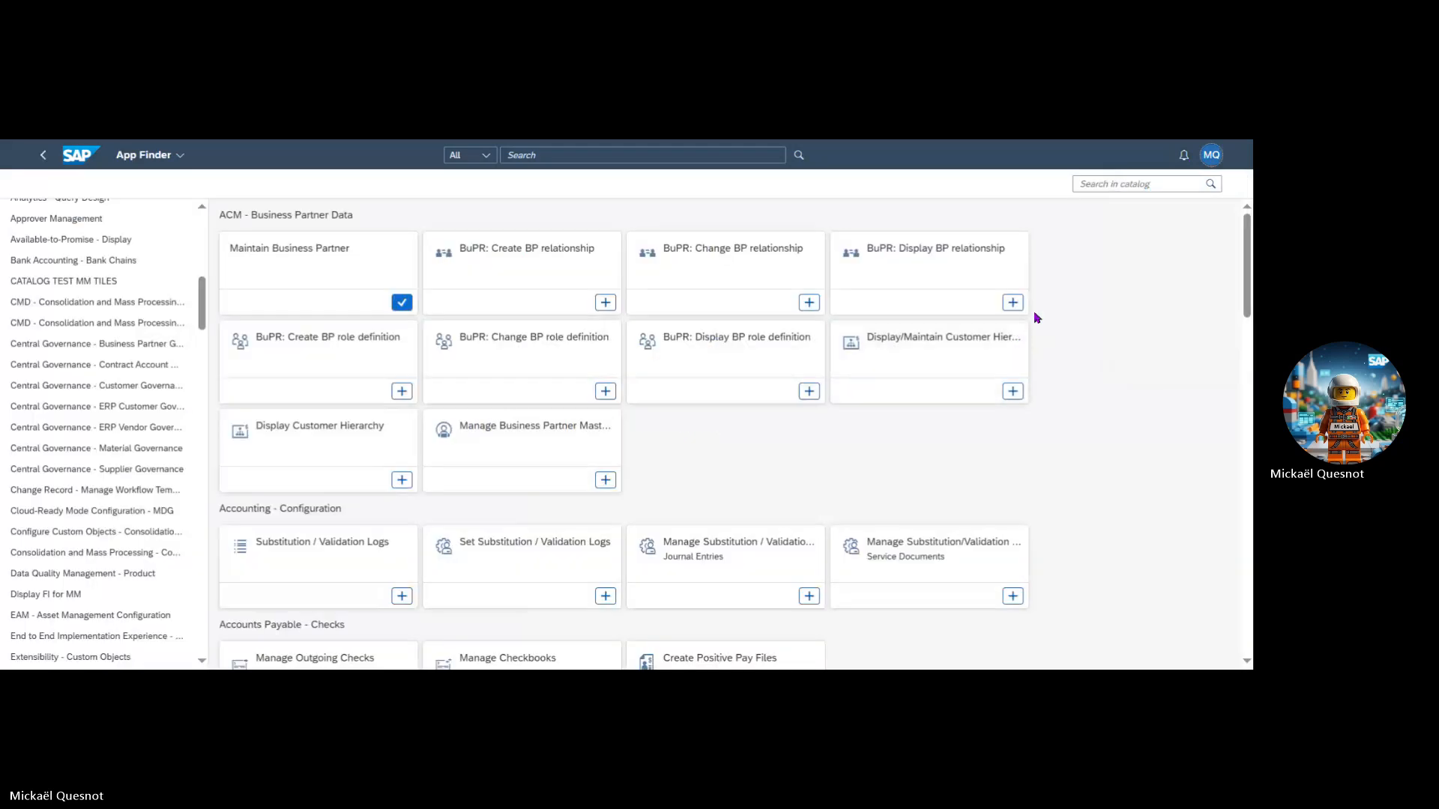
{"action": "left_click", "coordinate": [1107, 185]}
{"action": "scroll", "coordinate": [90, 395], "scroll_direction": "down", "scroll_amount": 5}
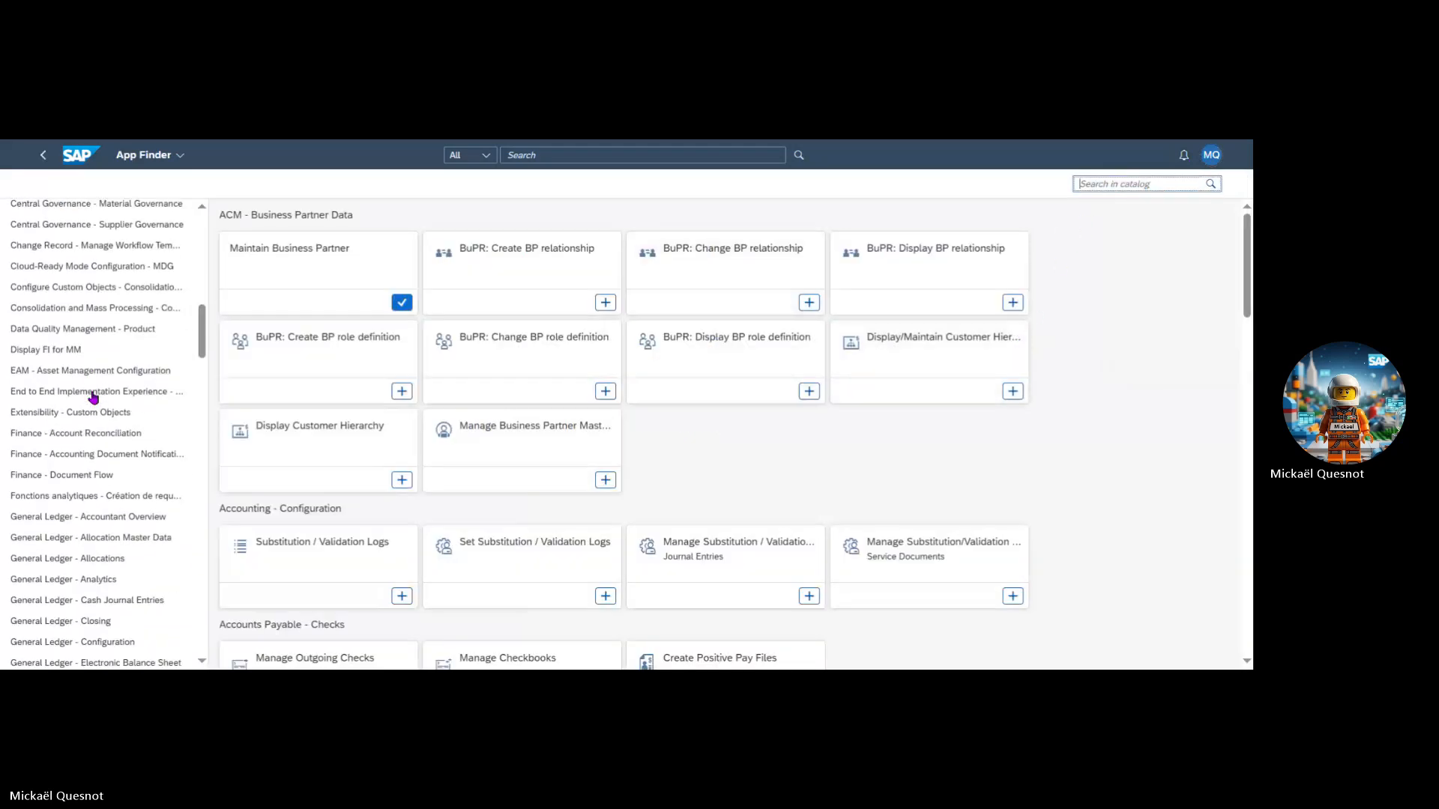
{"action": "scroll", "coordinate": [93, 397], "scroll_direction": "up", "scroll_amount": 10}
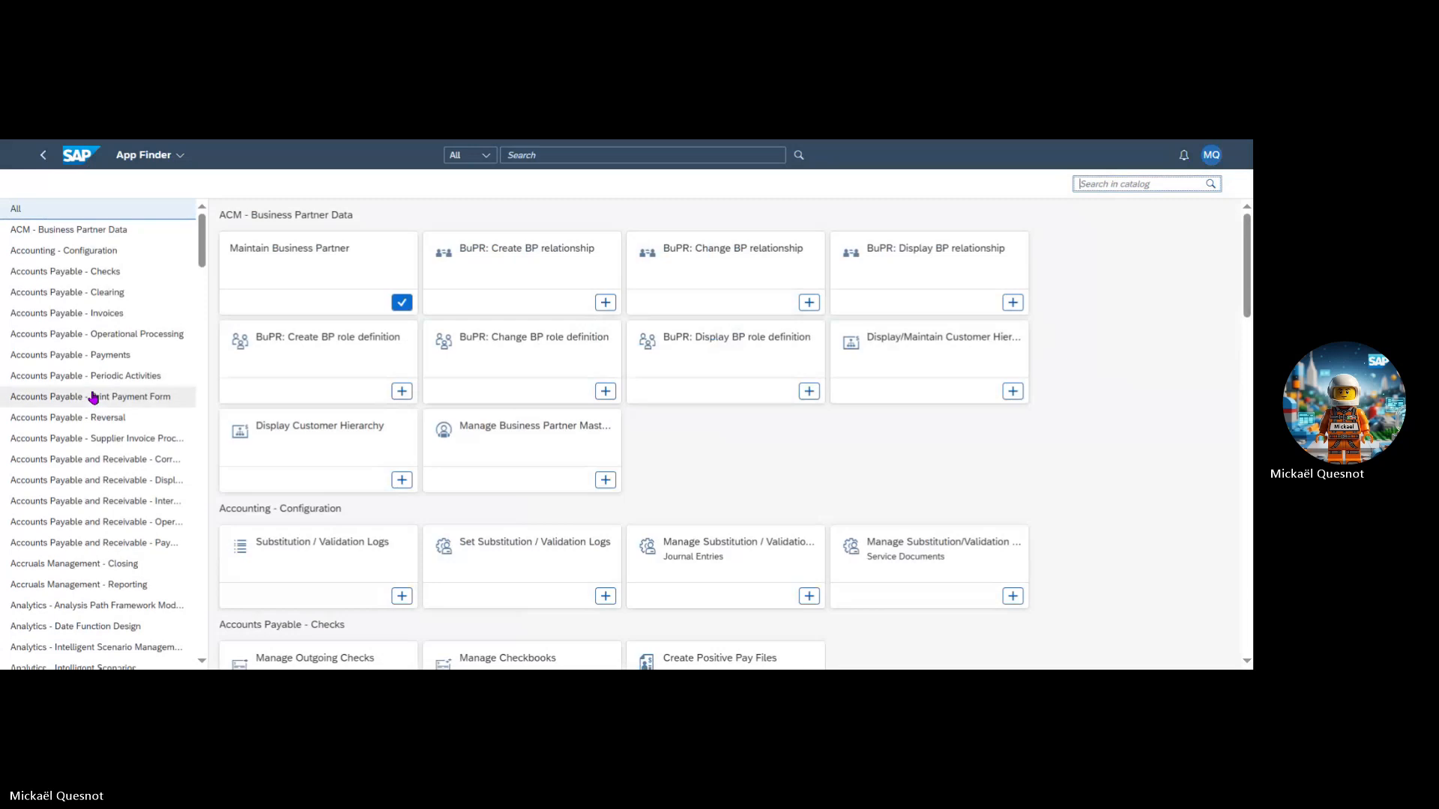
{"action": "scroll", "coordinate": [93, 397], "scroll_direction": "down", "scroll_amount": 3}
{"action": "left_click", "coordinate": [94, 611]}
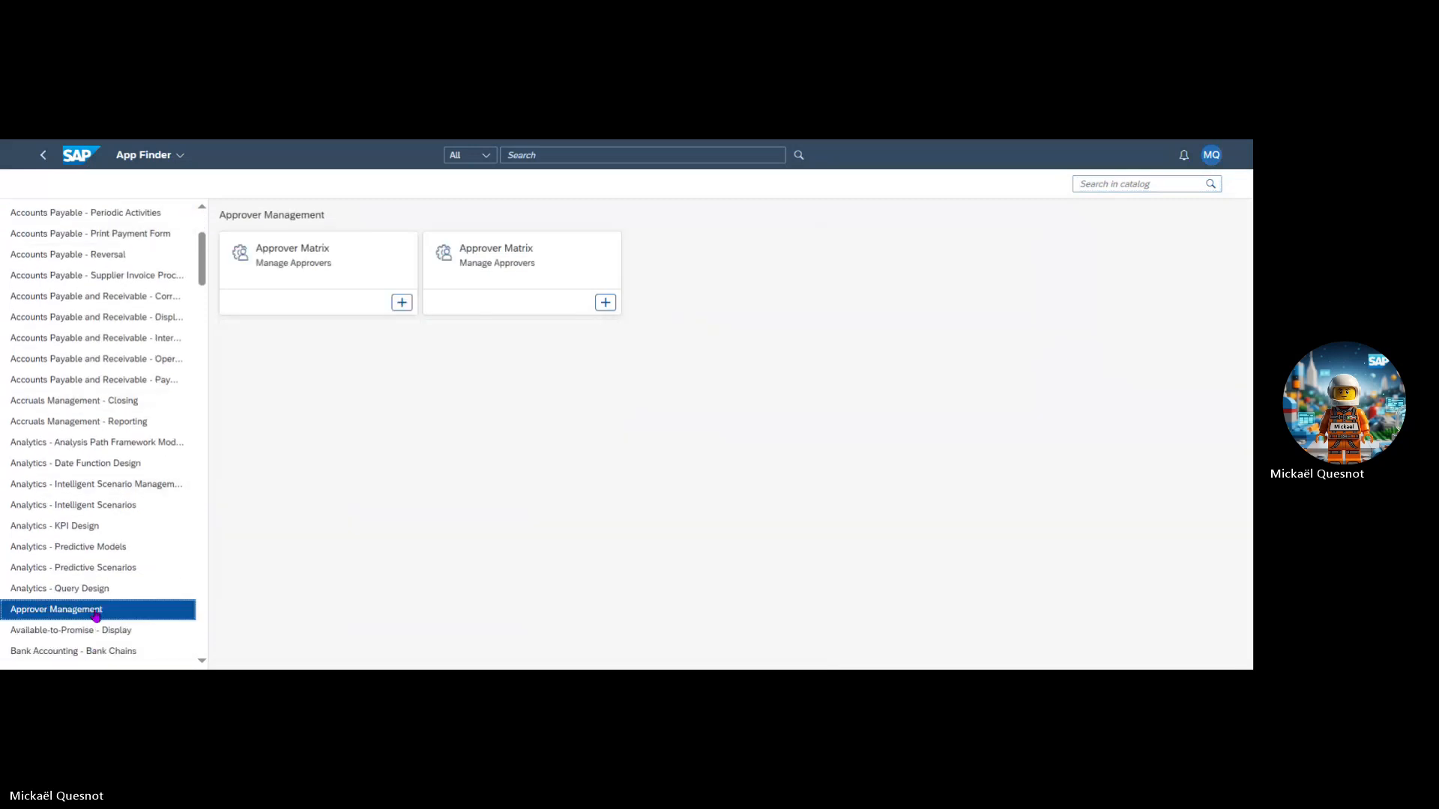
Step: Sign out of the launchpad and sign back in with English as the logon language
{"action": "left_click", "coordinate": [1211, 155]}
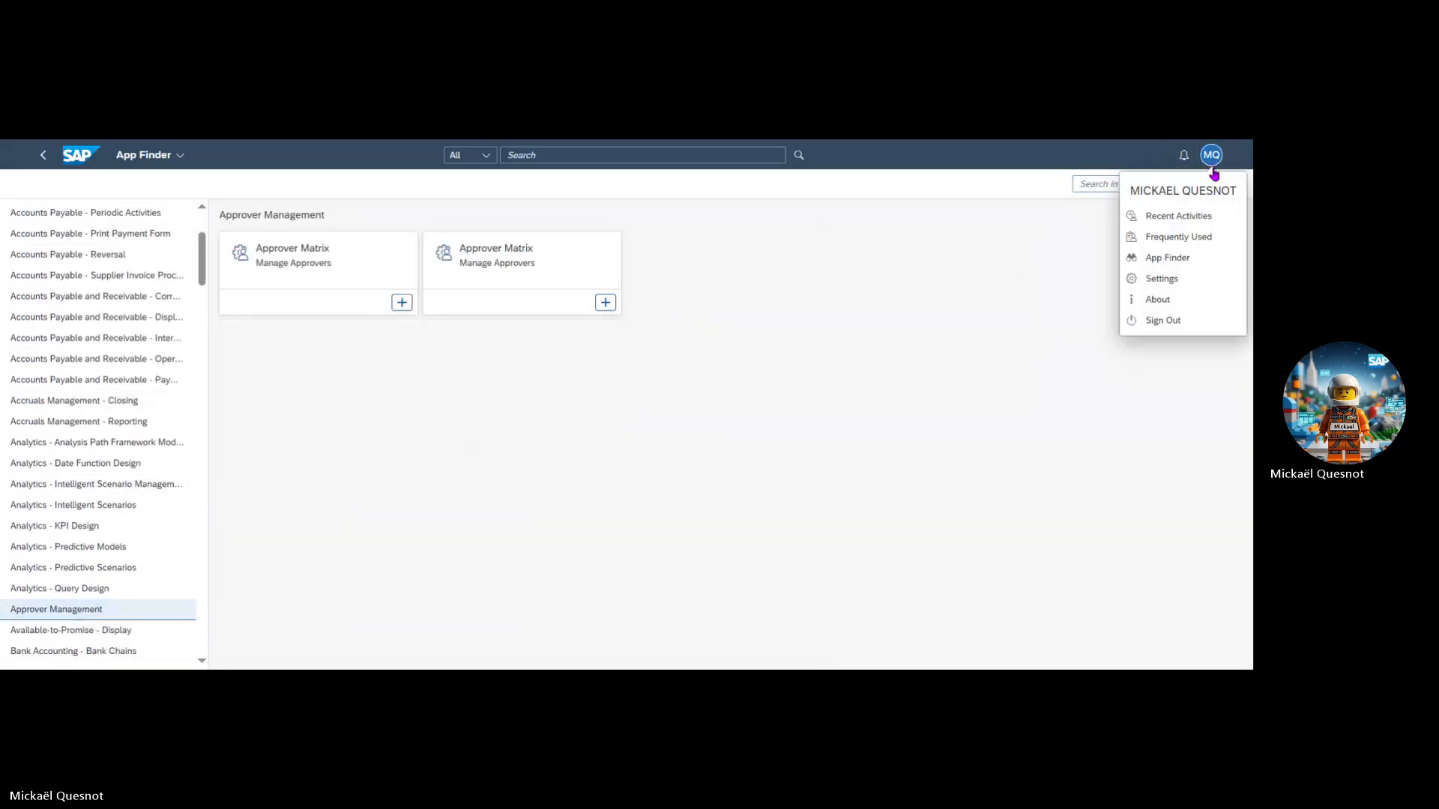
{"action": "left_click", "coordinate": [1197, 321]}
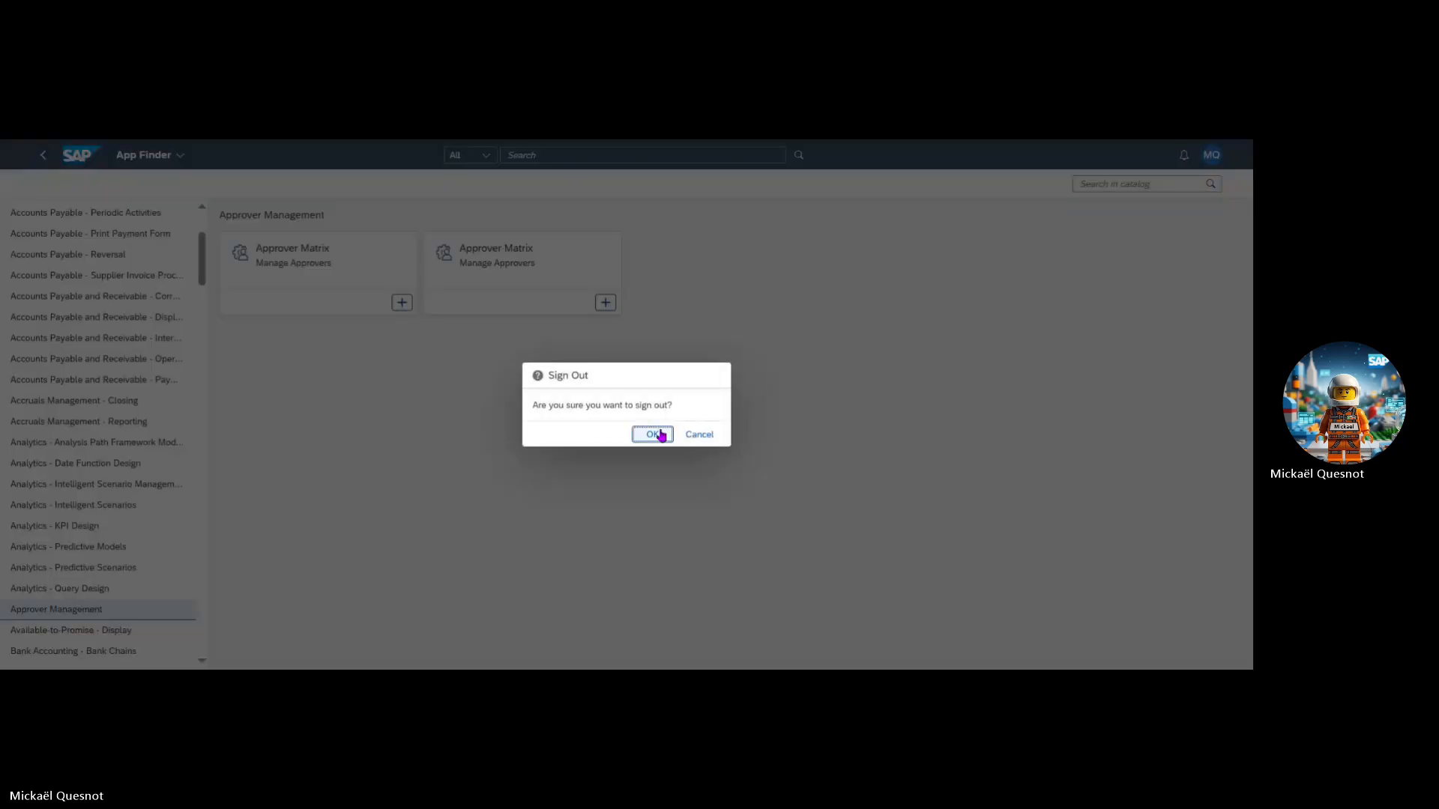
{"action": "left_click", "coordinate": [651, 432]}
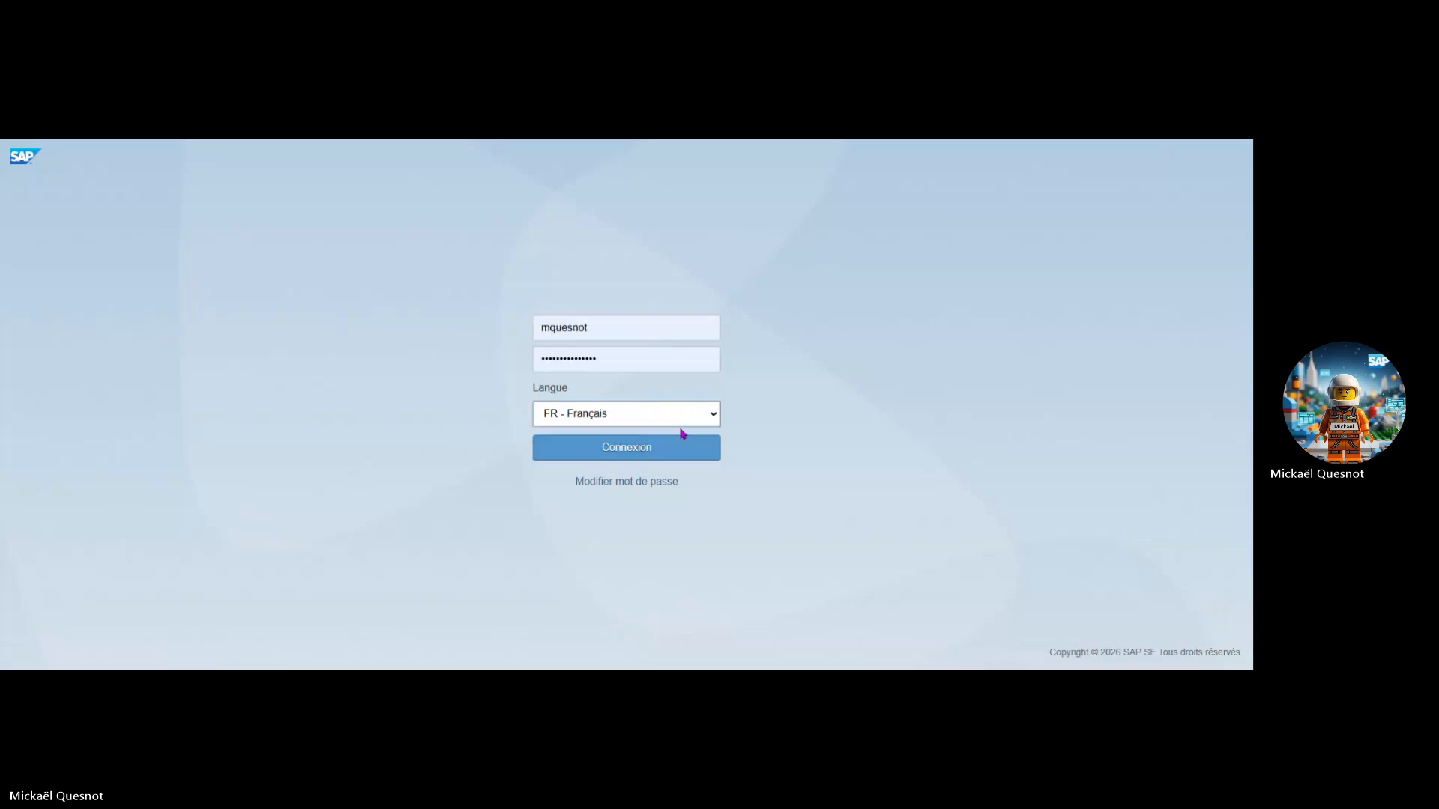
{"action": "left_click", "coordinate": [682, 422]}
{"action": "left_click", "coordinate": [680, 480]}
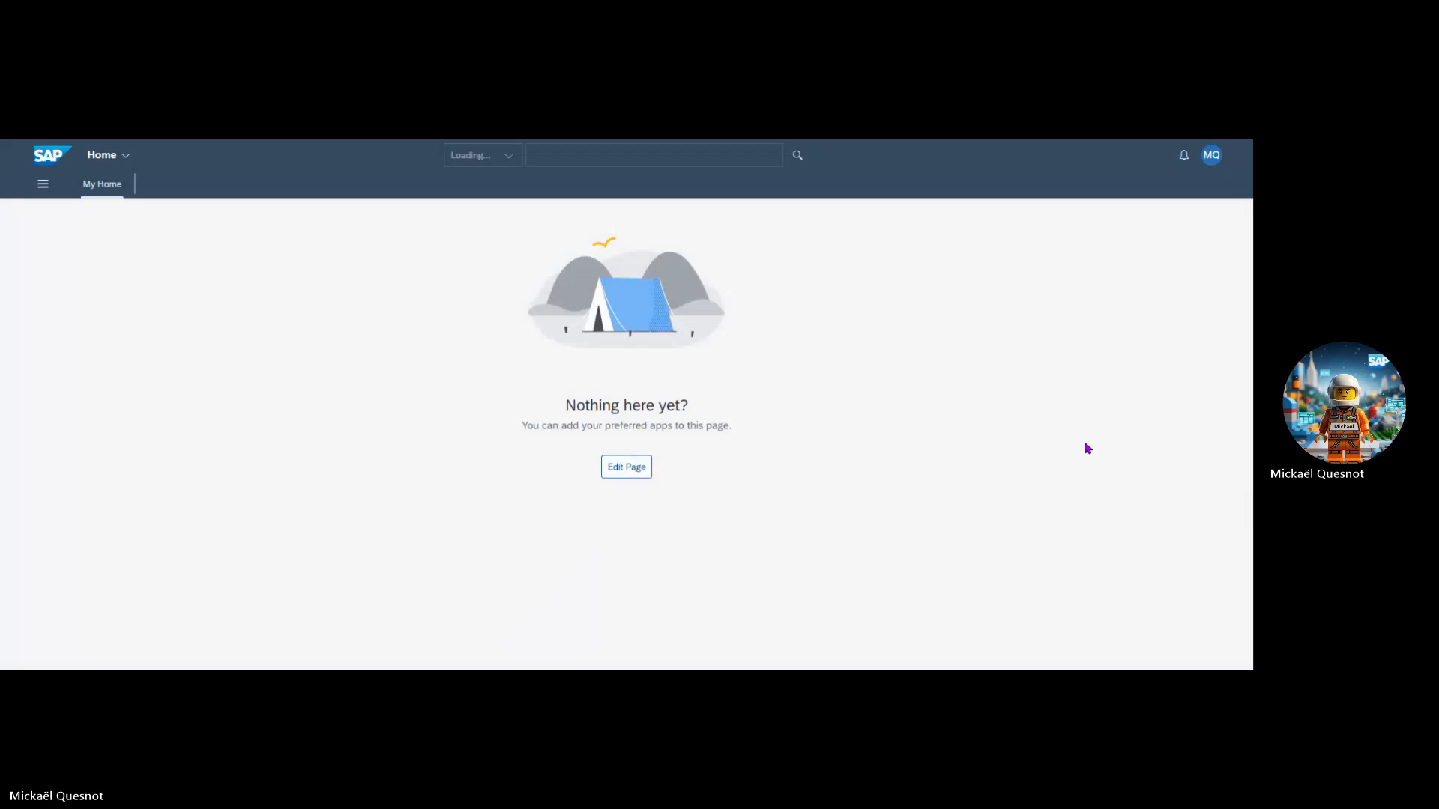
Step: Add the Approver Matrix for PricingVariance and Approver Matrix for QtyVariance tiles from Approver Management to the My Apps section of My Home
{"action": "left_click", "coordinate": [641, 472]}
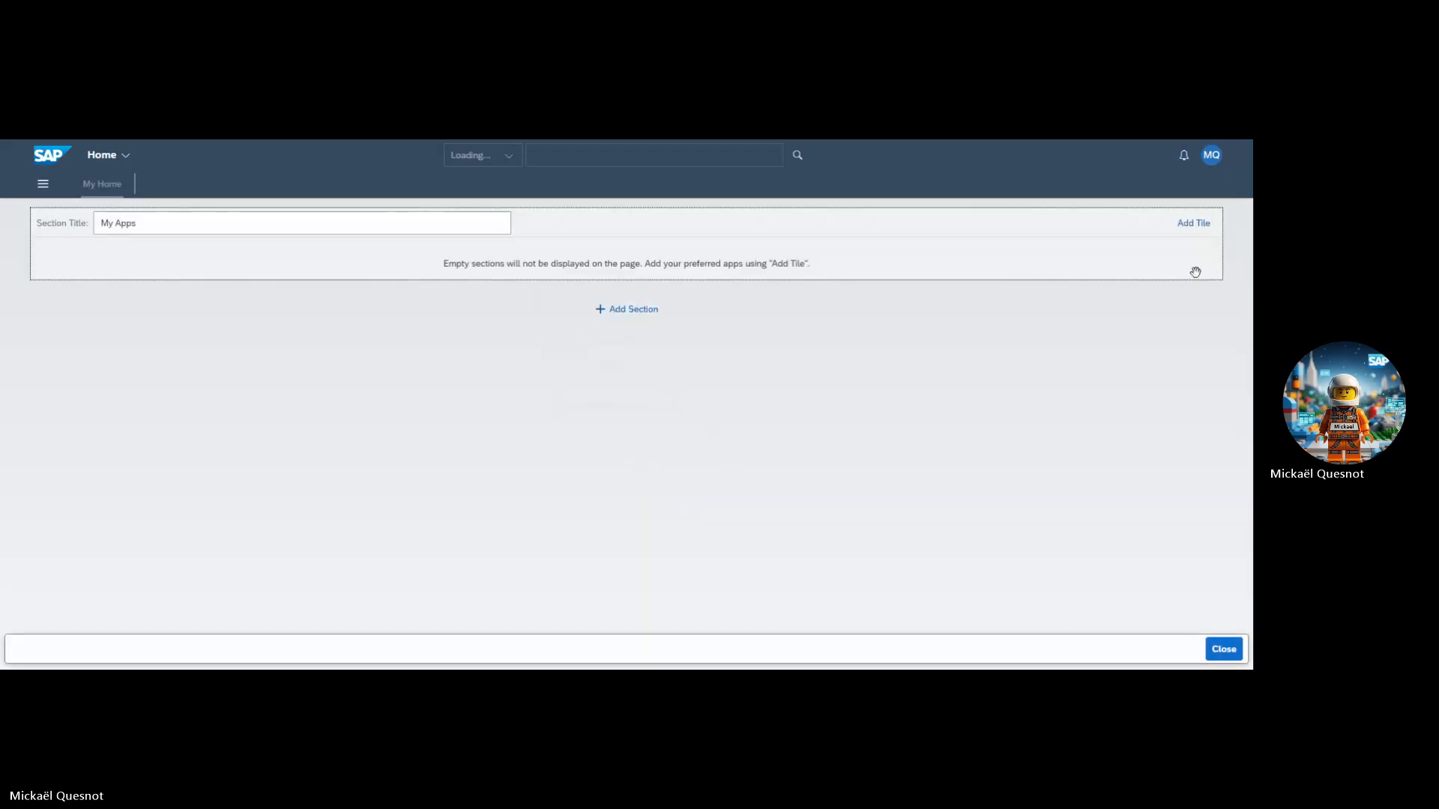
{"action": "left_click", "coordinate": [1202, 226]}
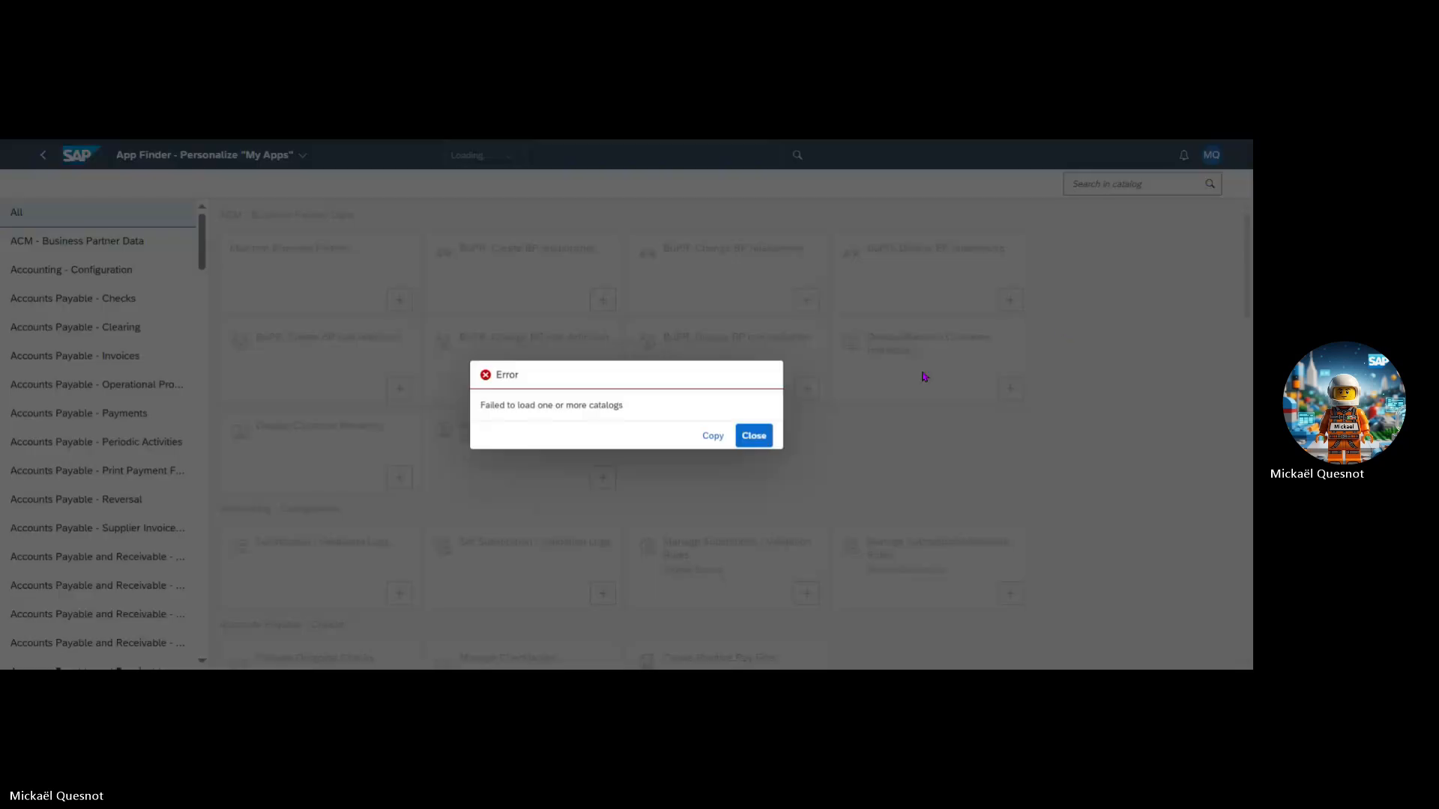
{"action": "left_click", "coordinate": [749, 437]}
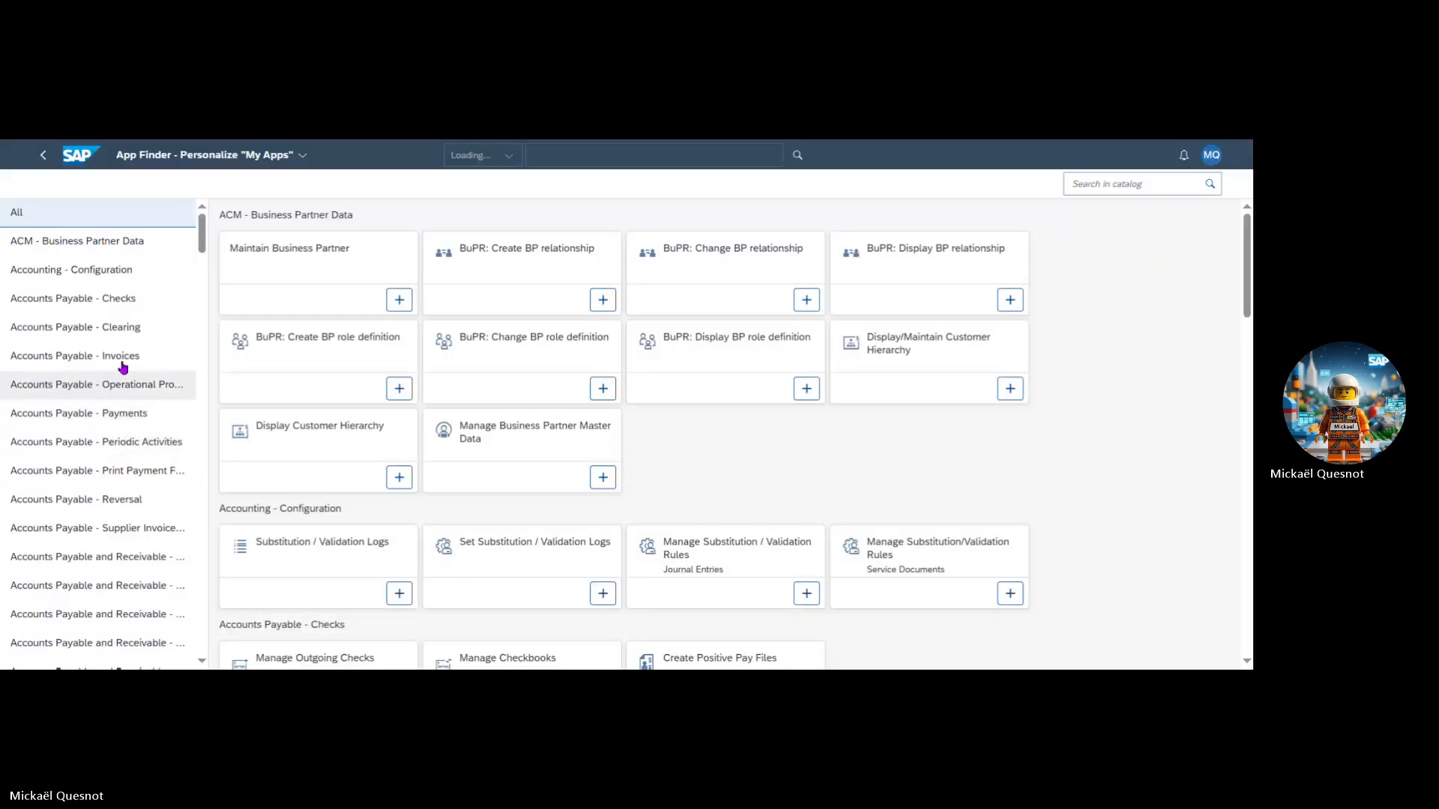
{"action": "left_click_drag", "start_coordinate": [203, 232], "coordinate": [211, 279]}
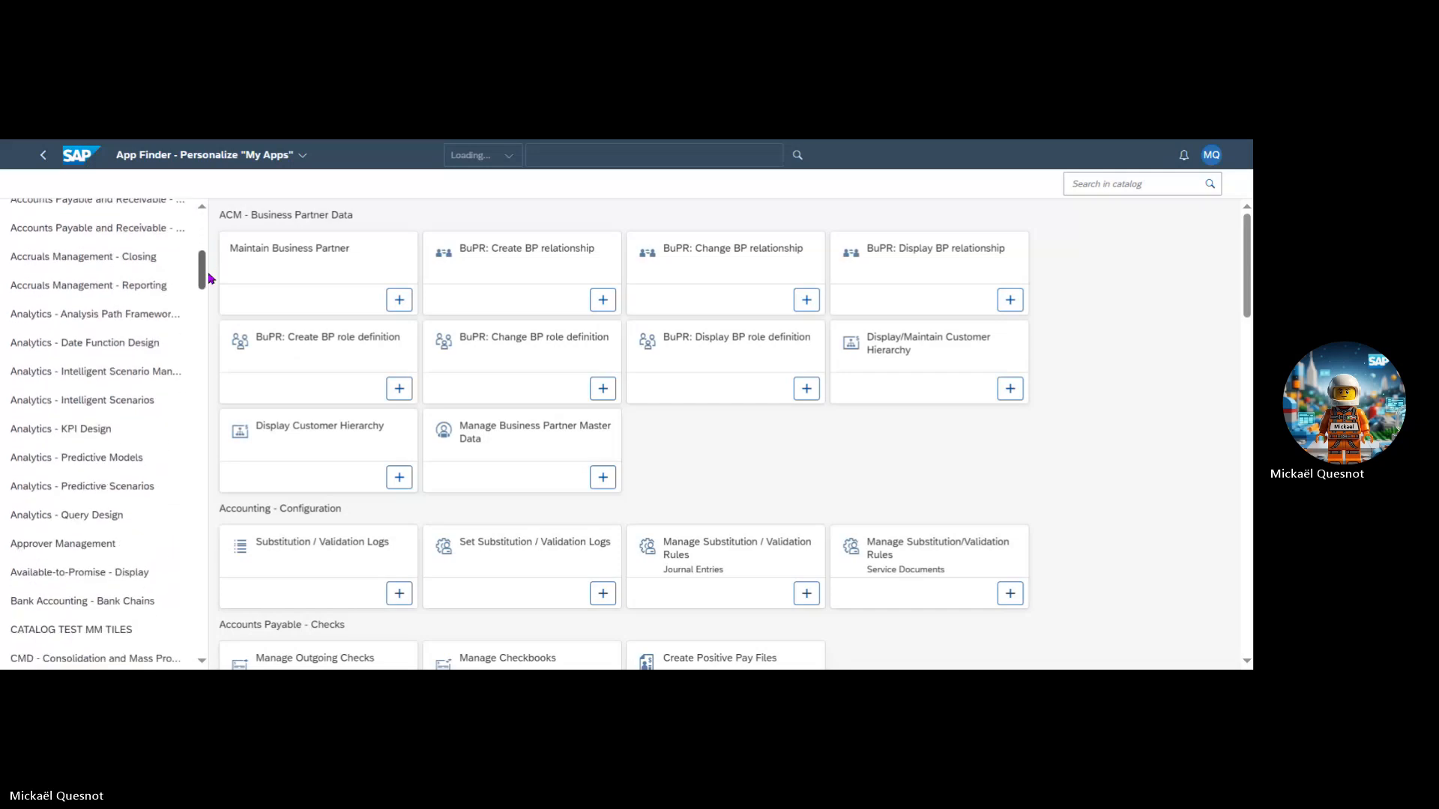
{"action": "left_click", "coordinate": [118, 544]}
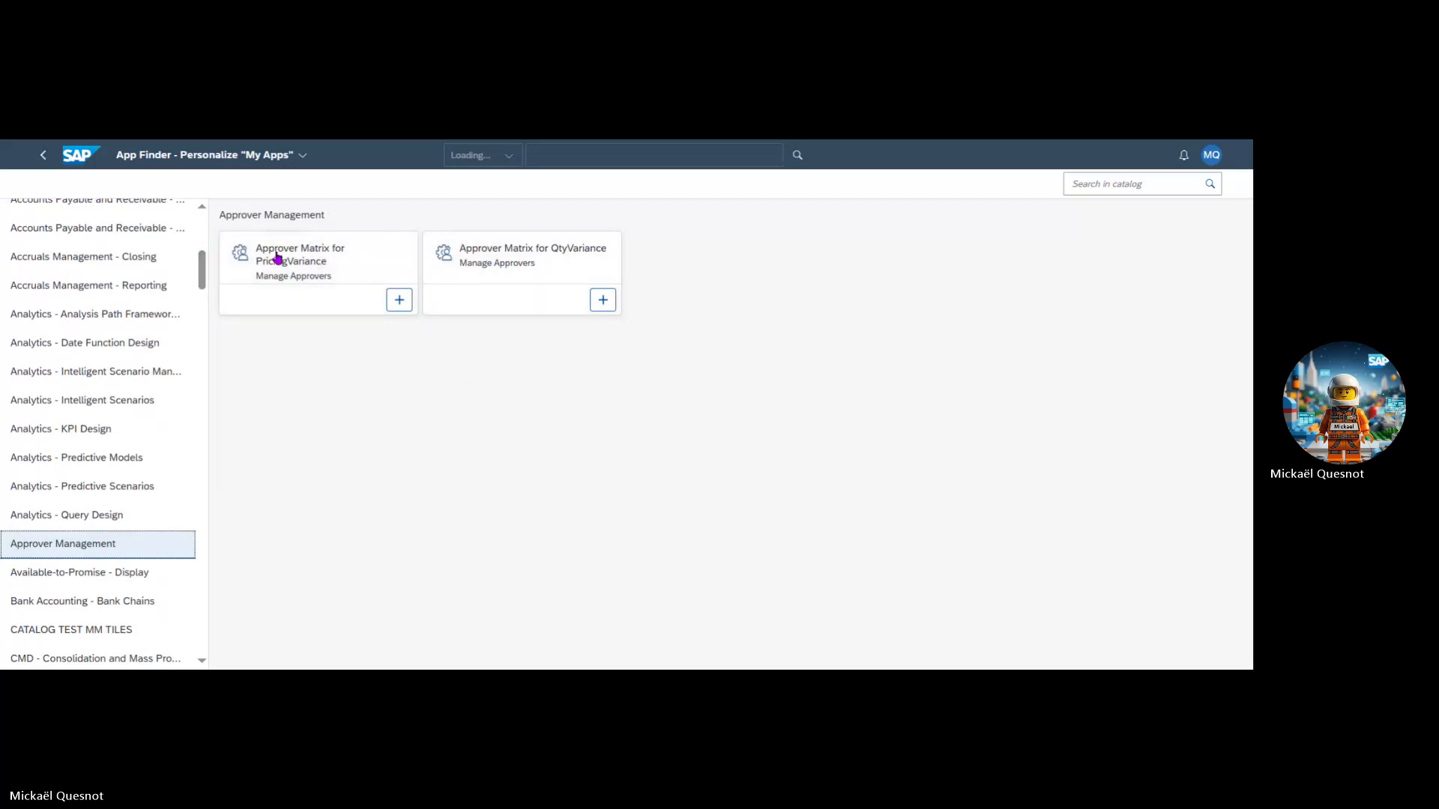
{"action": "left_click", "coordinate": [398, 300]}
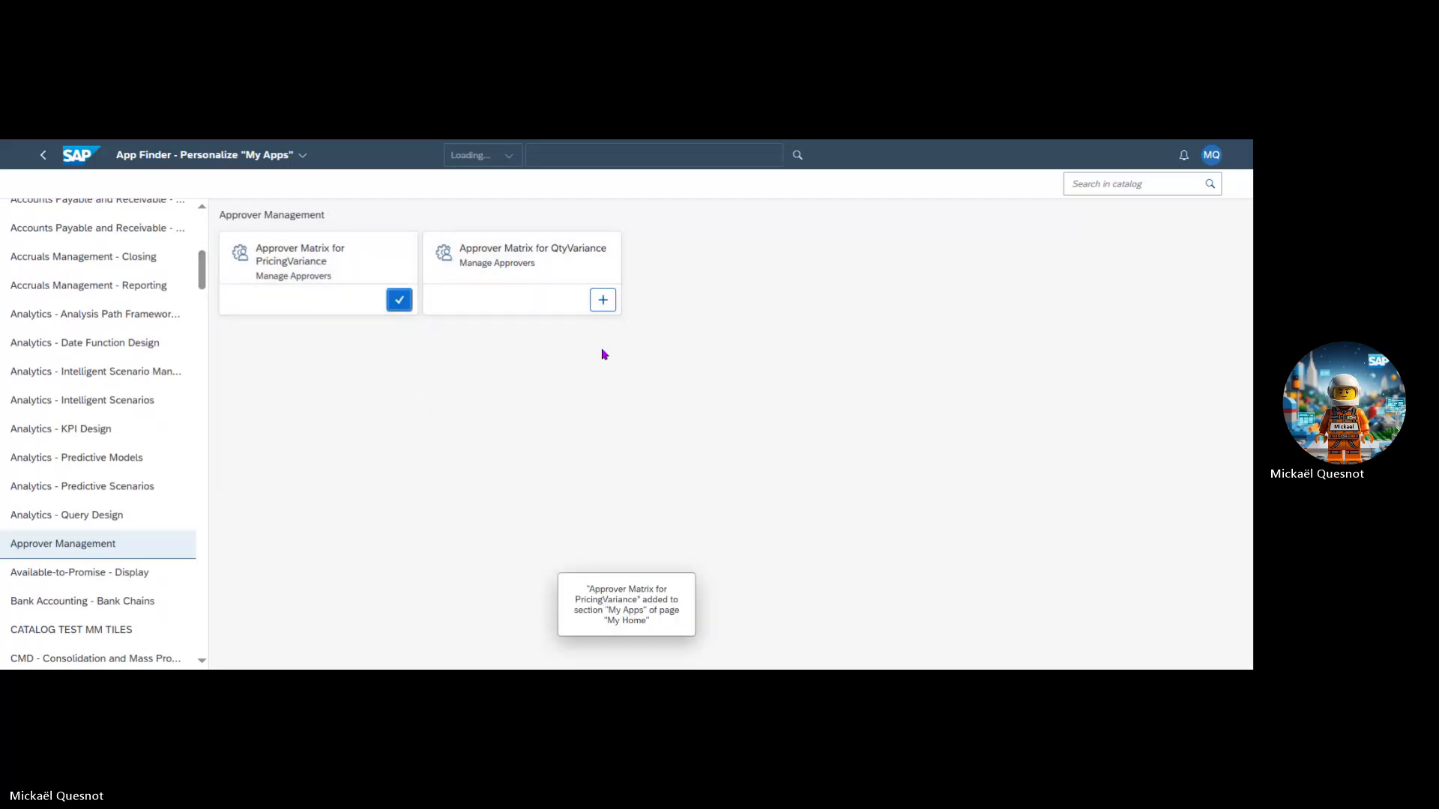
{"action": "left_click", "coordinate": [604, 301]}
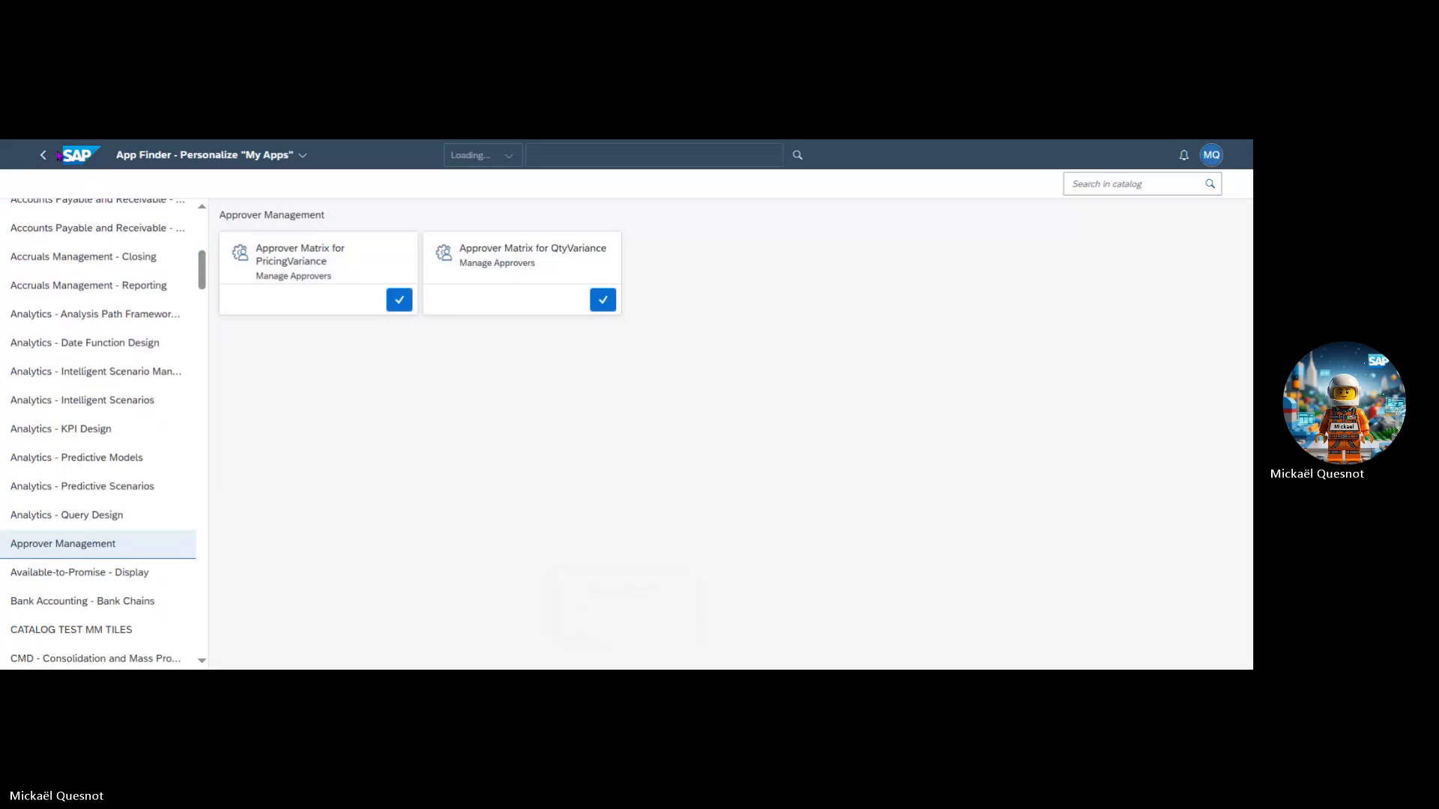
{"action": "left_click", "coordinate": [59, 155]}
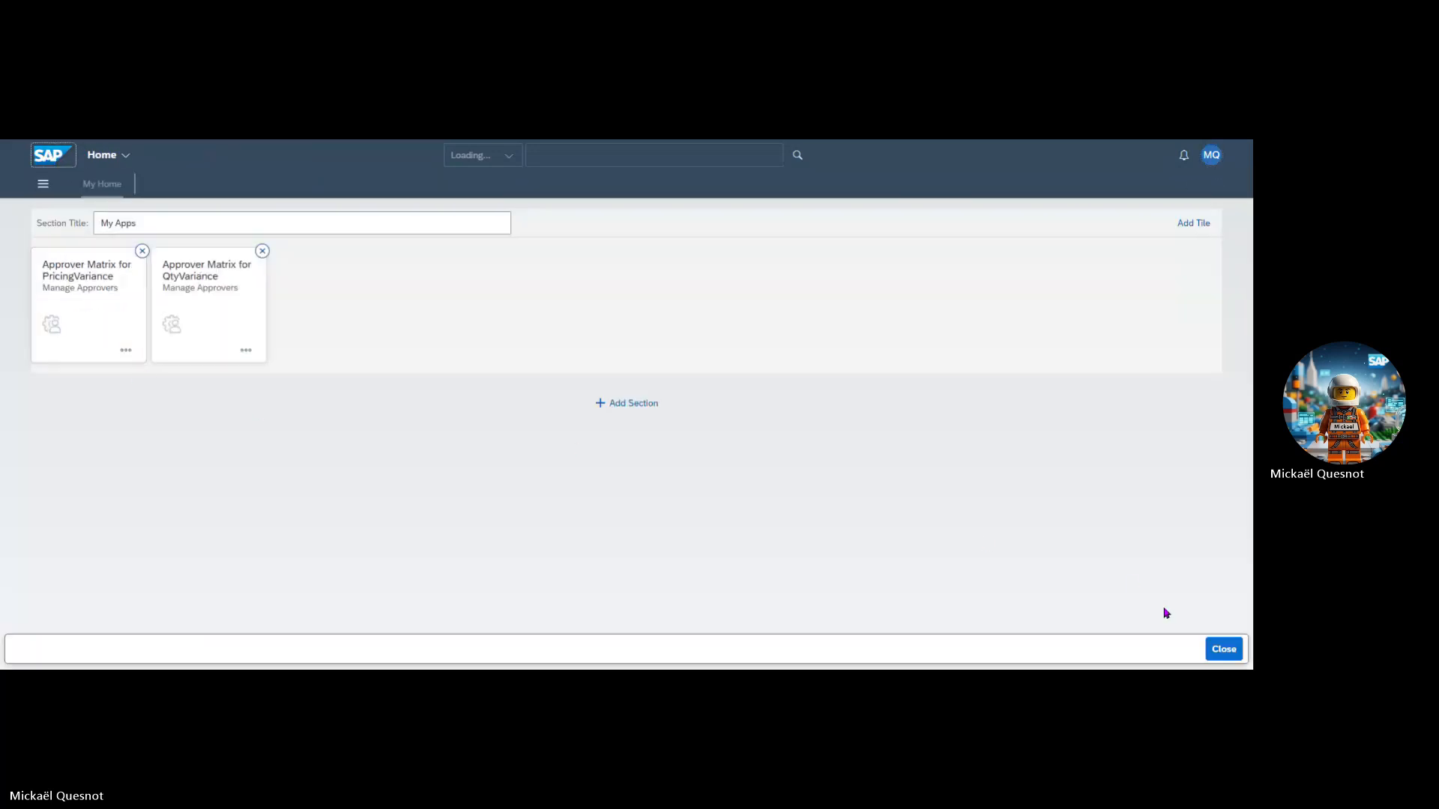
{"action": "left_click", "coordinate": [1224, 649]}
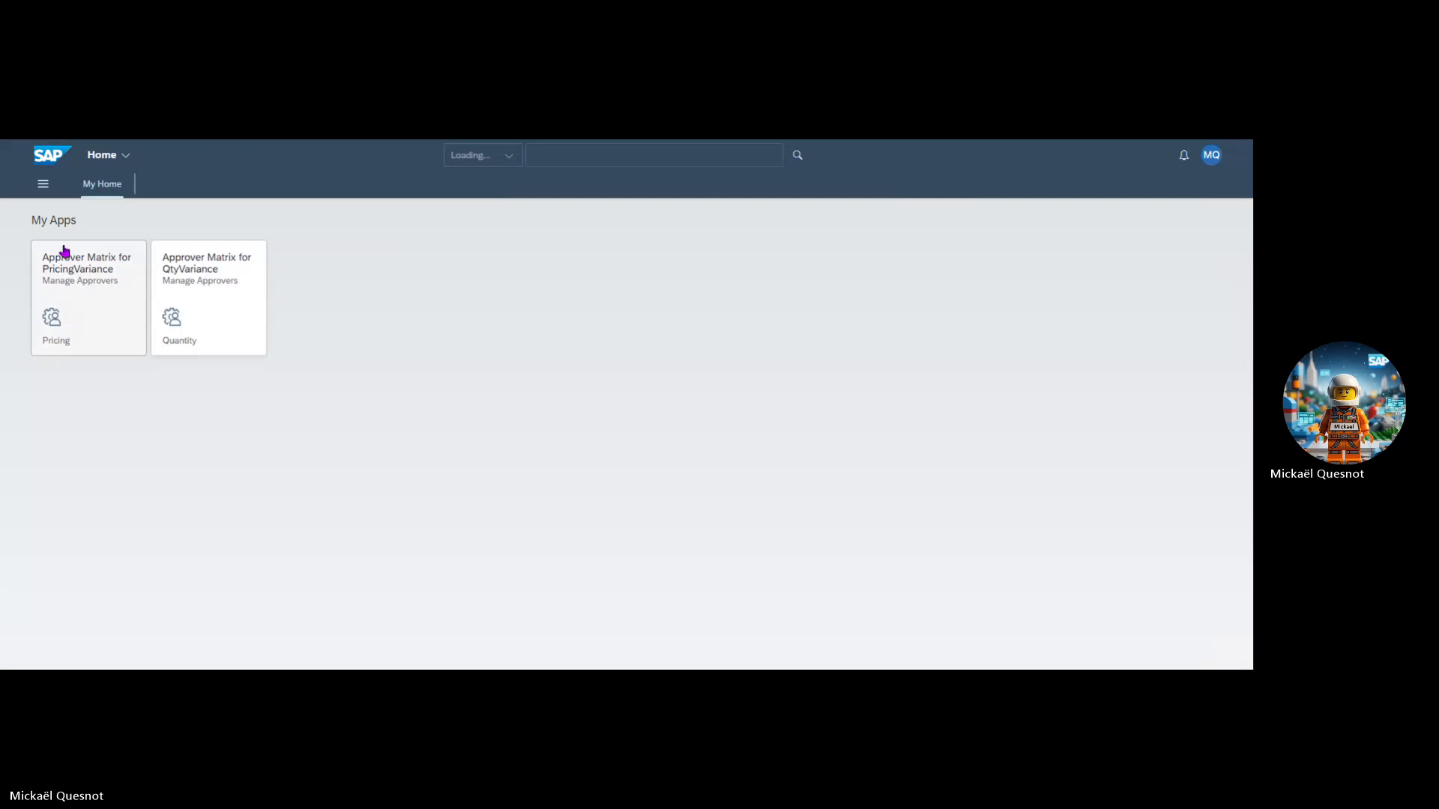
Step: Open Approver Matrix for PricingVariance from its My Home tile to test it, then return to the home page
{"action": "left_click", "coordinate": [97, 312]}
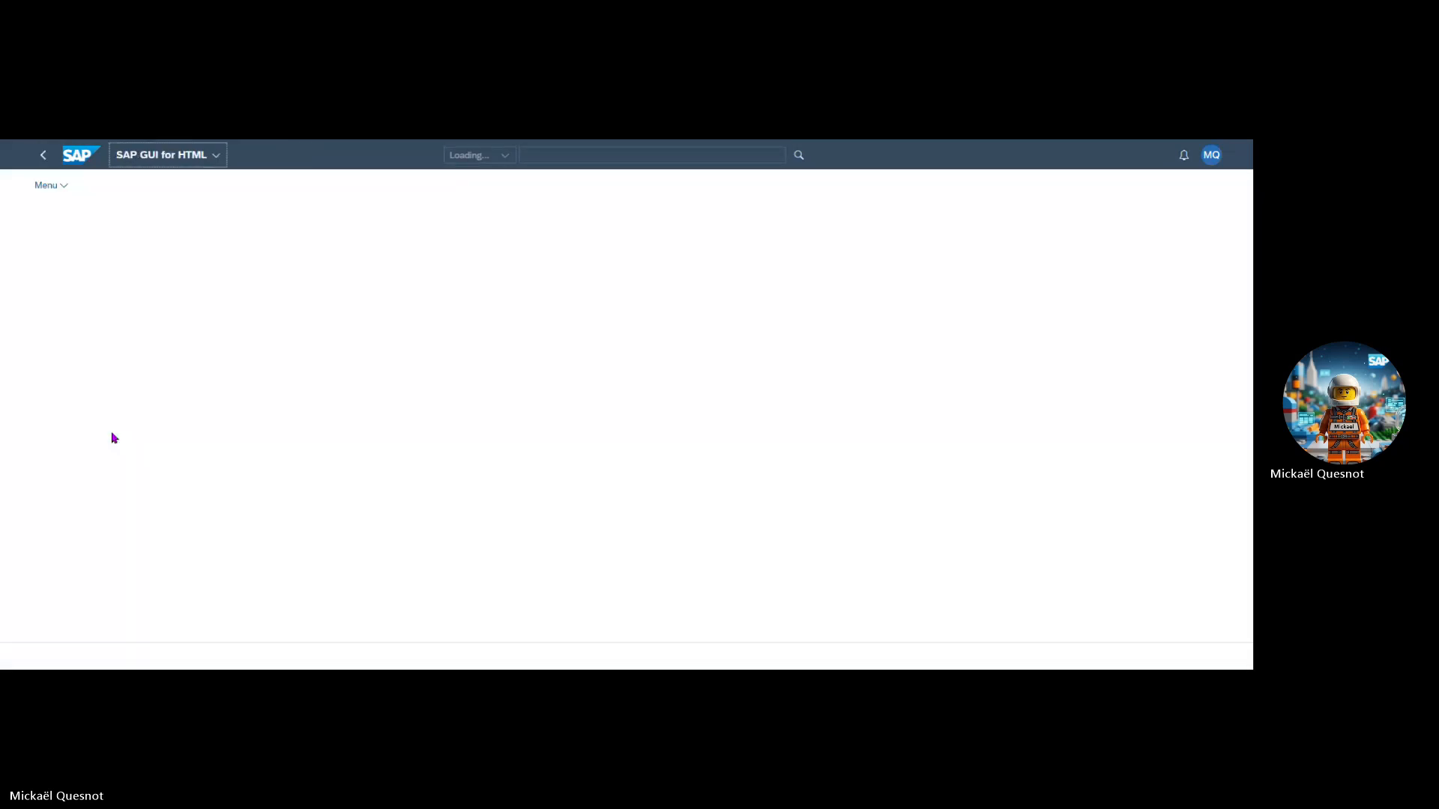
{"action": "left_click", "coordinate": [44, 154]}
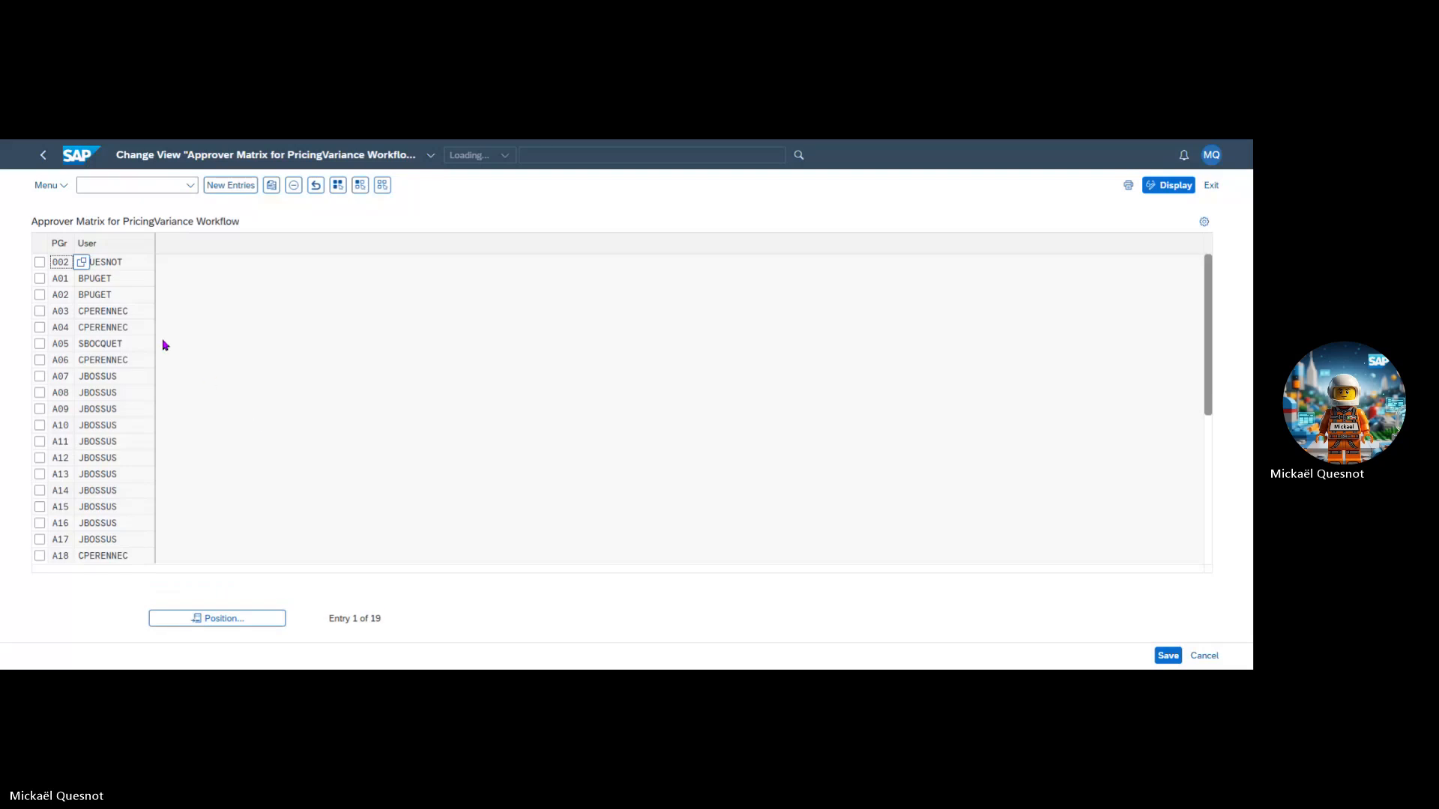
{"action": "left_click", "coordinate": [44, 155]}
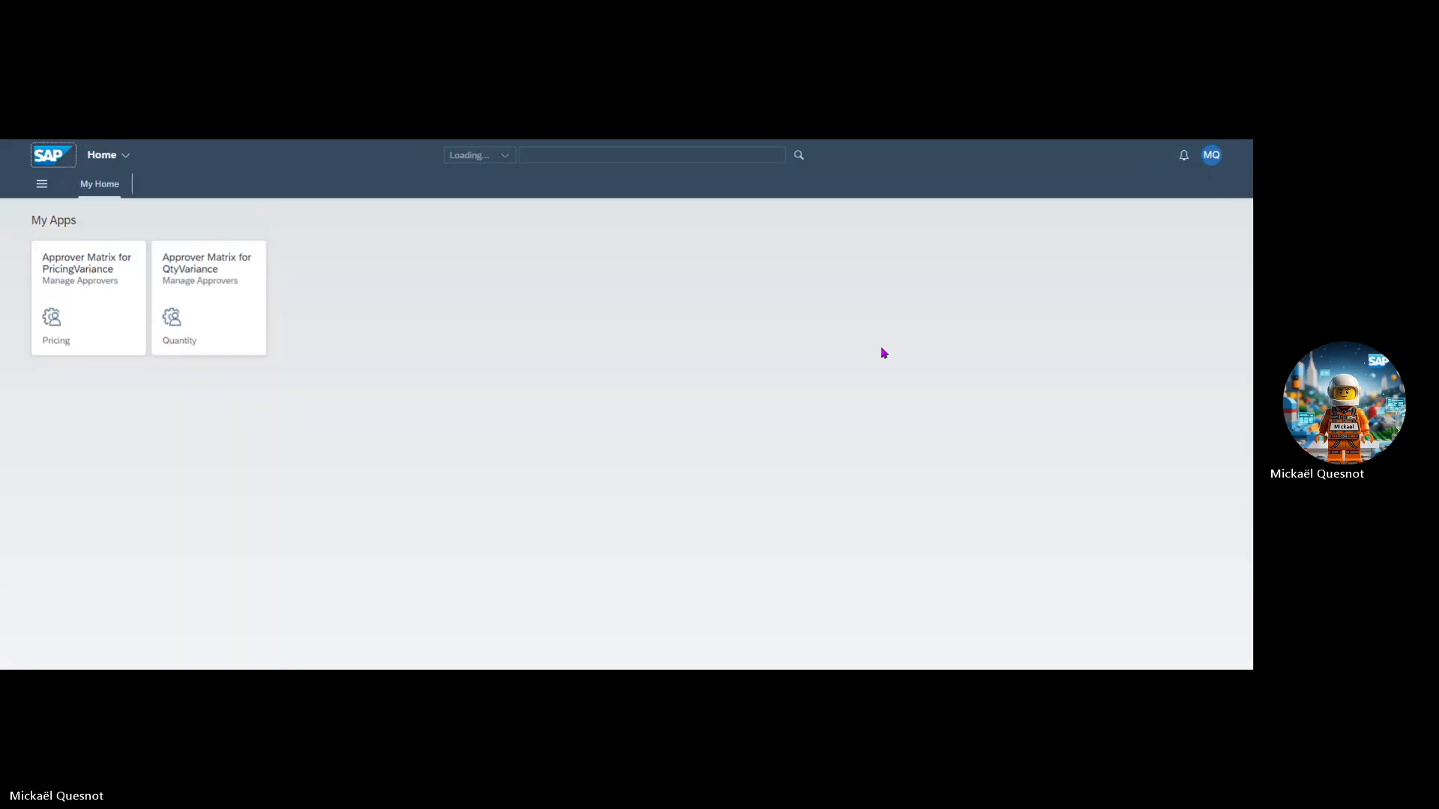